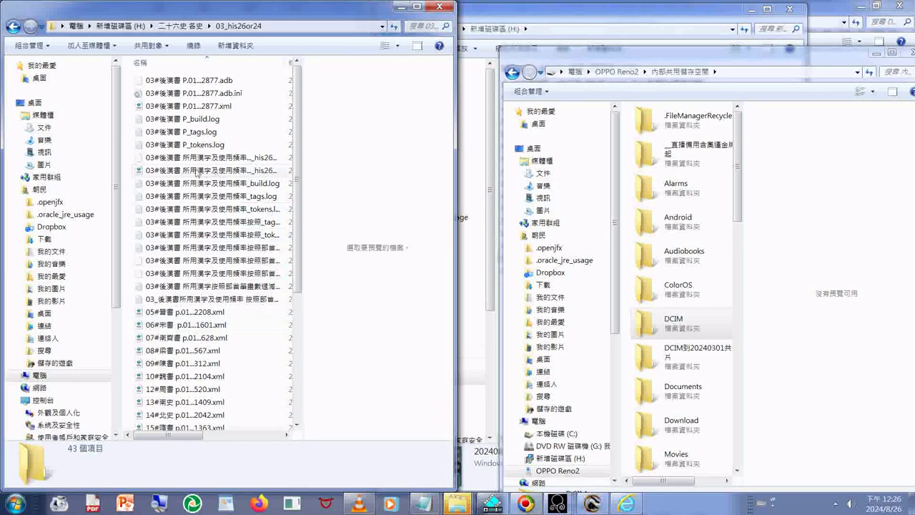
Browse the 03_his26or24 folder, previewing the 後漢書 character-frequency files, and sort its files by size in descending order
{"action": "left_click", "coordinate": [198, 170]}
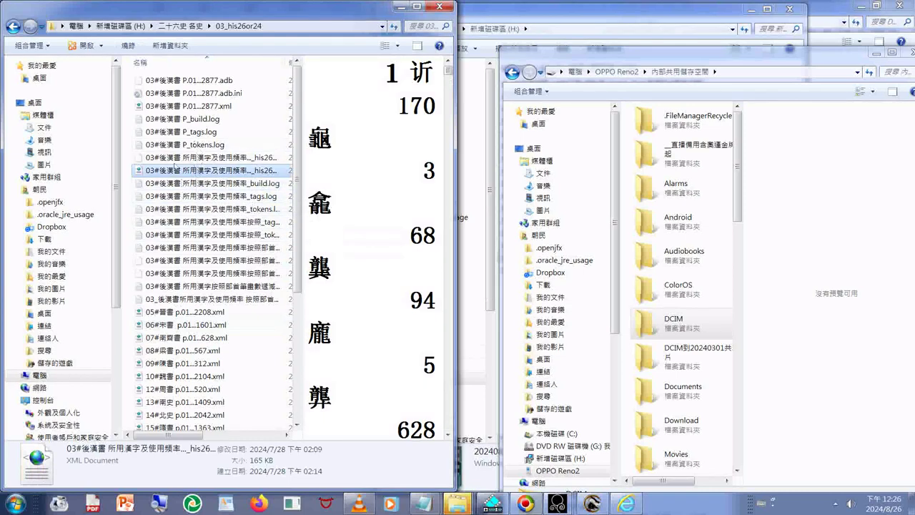
{"action": "left_click", "coordinate": [173, 160]}
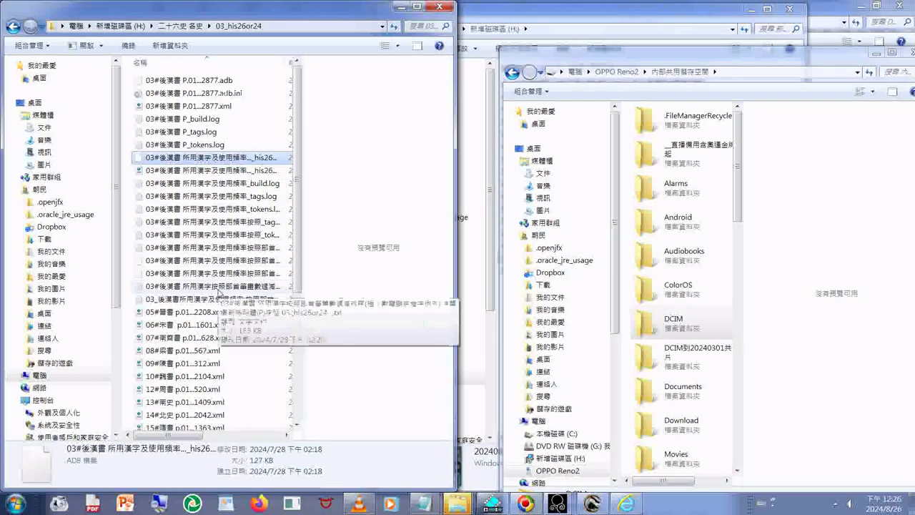
{"action": "scroll", "coordinate": [219, 294], "scroll_direction": "down", "scroll_amount": 3}
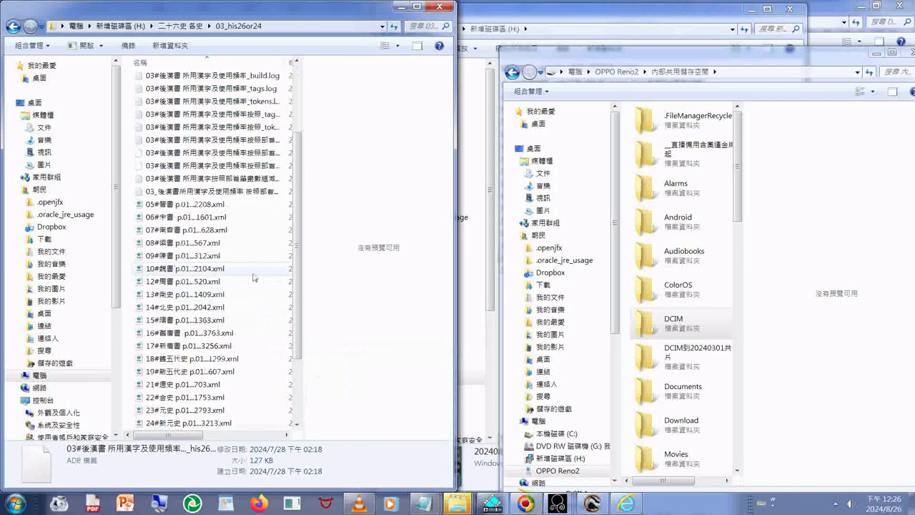
{"action": "scroll", "coordinate": [254, 278], "scroll_direction": "down", "scroll_amount": 3}
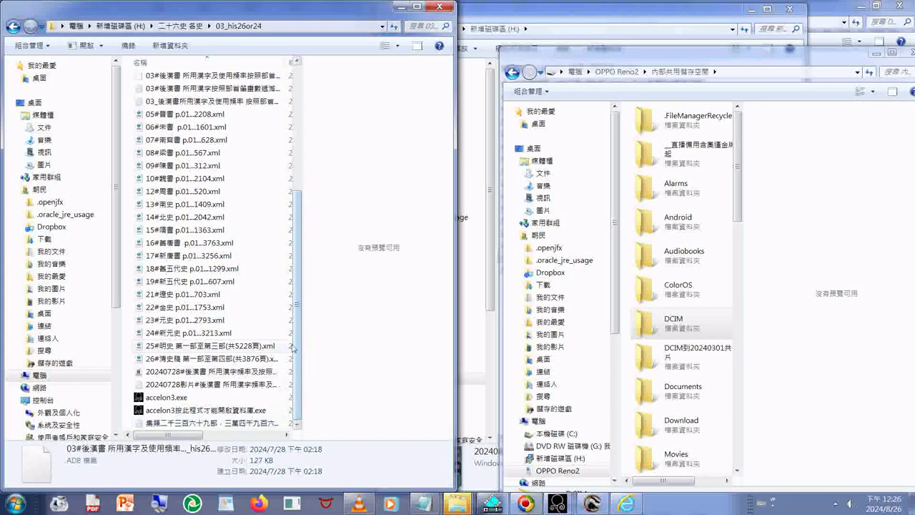
{"action": "left_click_drag", "start_coordinate": [293, 348], "coordinate": [288, 173]}
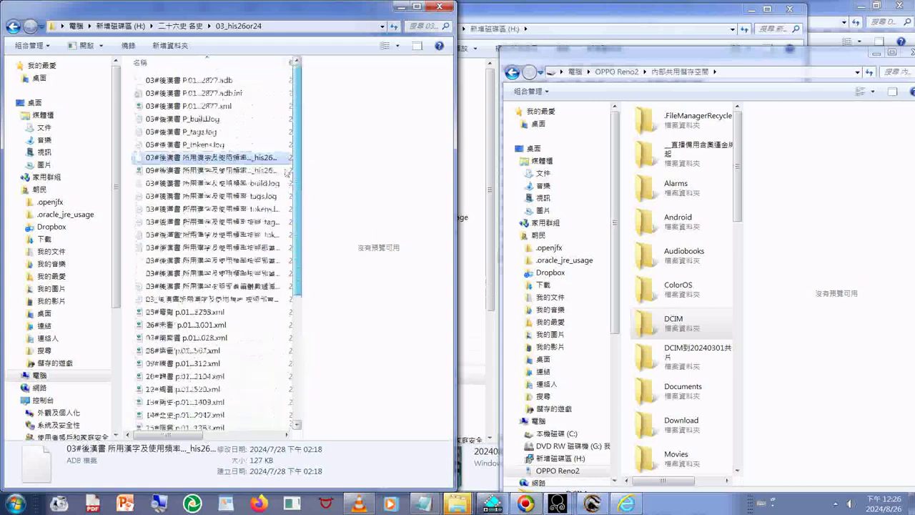
{"action": "right_click", "coordinate": [129, 284]}
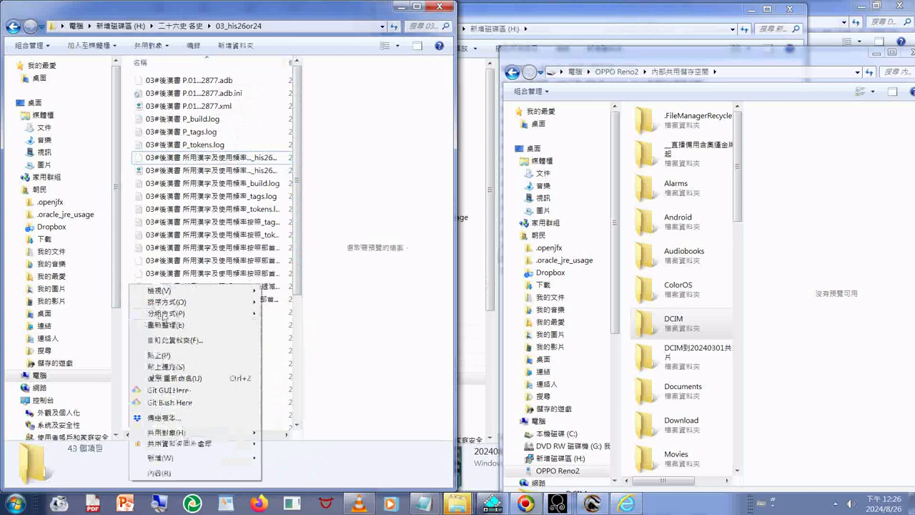
{"action": "left_click", "coordinate": [290, 314]}
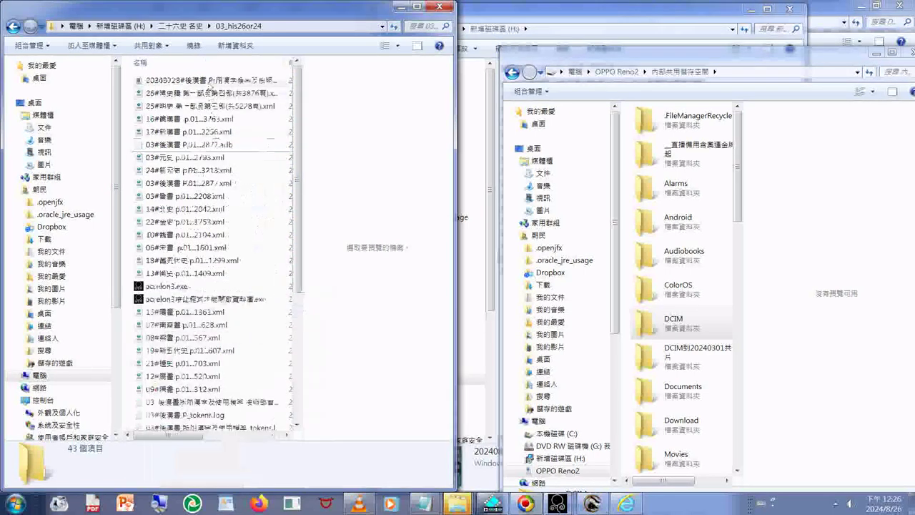
Play the 20240728#後漢書 video in the preview of a maximized window, skip through it, and pause it
{"action": "left_click", "coordinate": [211, 84]}
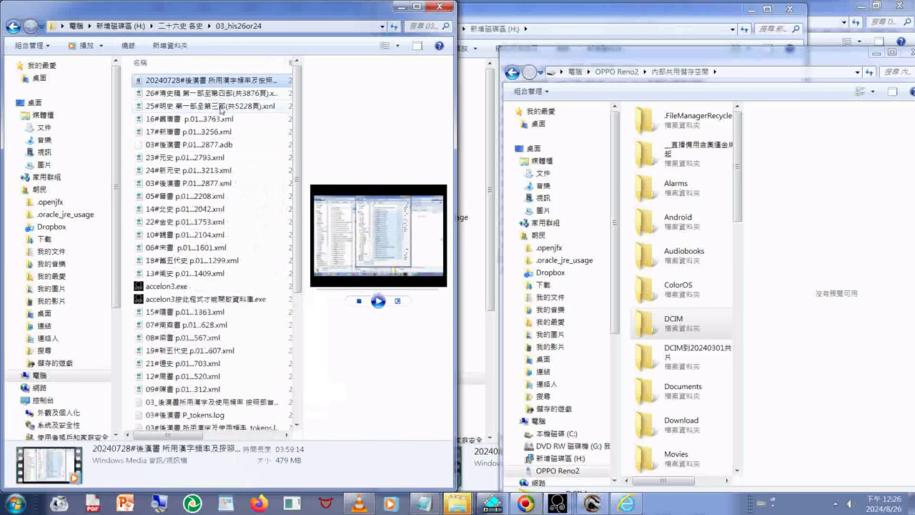
{"action": "left_click", "coordinate": [398, 272]}
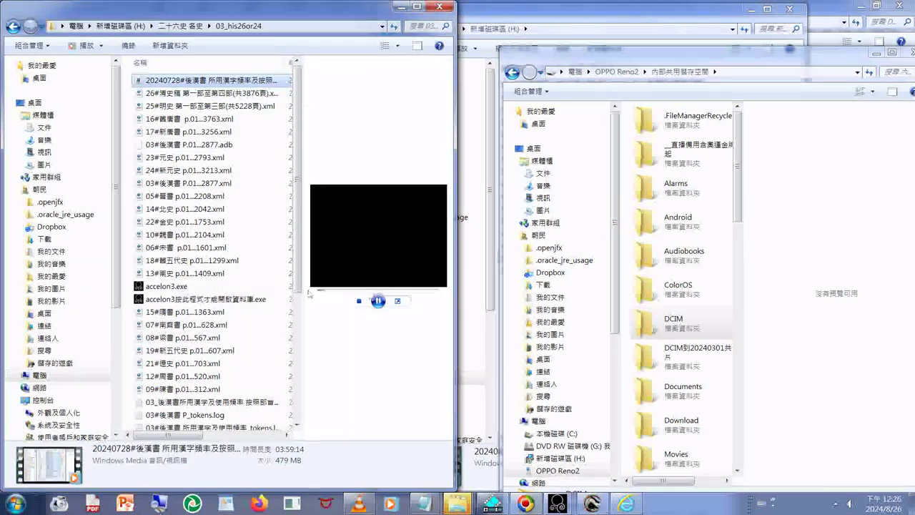
{"action": "mouse_move", "coordinate": [319, 292]}
{"action": "left_mouse_down"}
{"action": "mouse_move", "coordinate": [351, 292]}
{"action": "mouse_move", "coordinate": [323, 293]}
{"action": "left_mouse_up"}
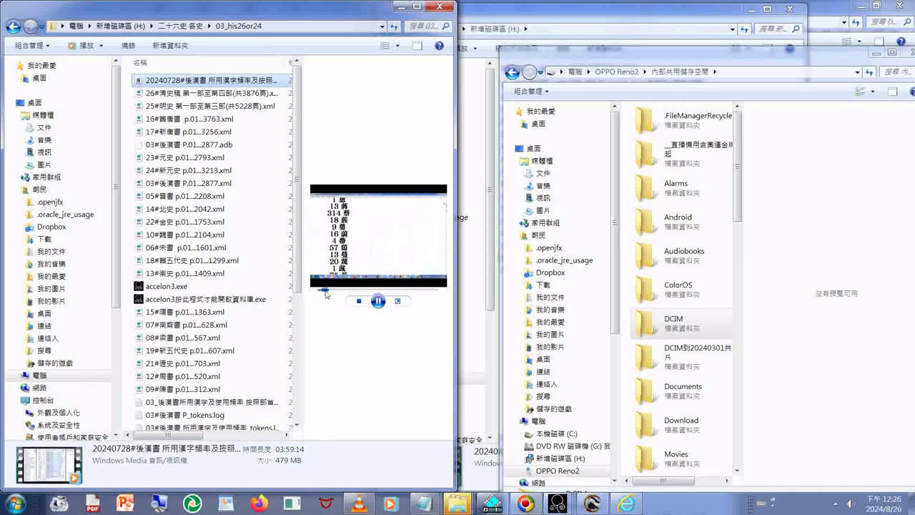
{"action": "left_click", "coordinate": [418, 6]}
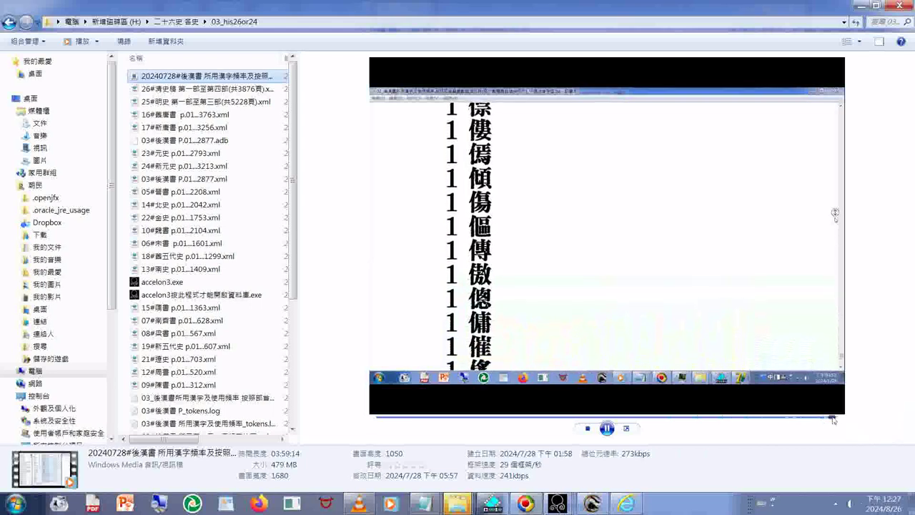
{"action": "left_click", "coordinate": [606, 429]}
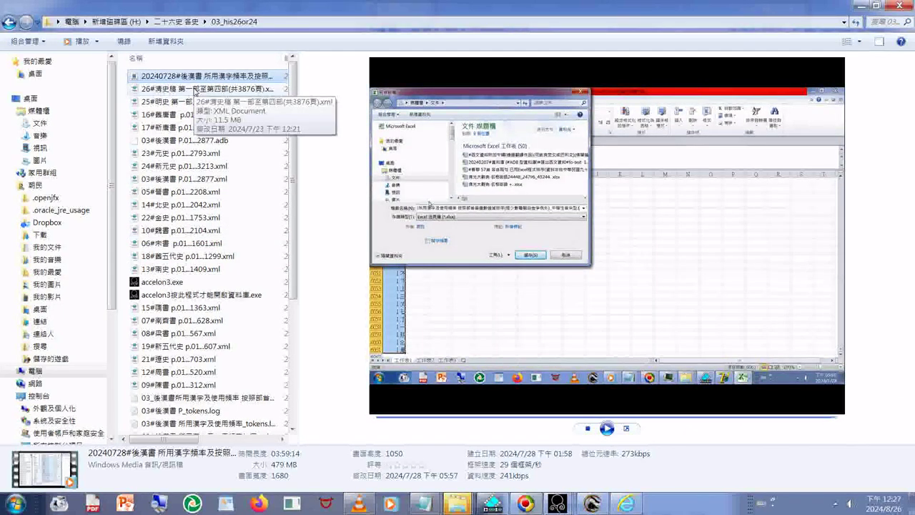
Open the 26#清史稿 XML file briefly in the browser, and preview 25#明史 and the 03#後漢書 .adb and .xml files
{"action": "double_click", "coordinate": [195, 92]}
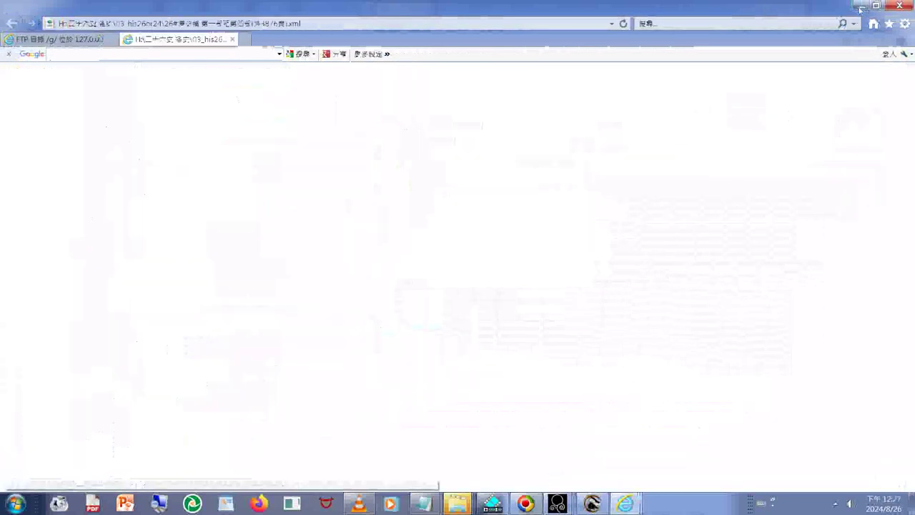
{"action": "left_click", "coordinate": [860, 8]}
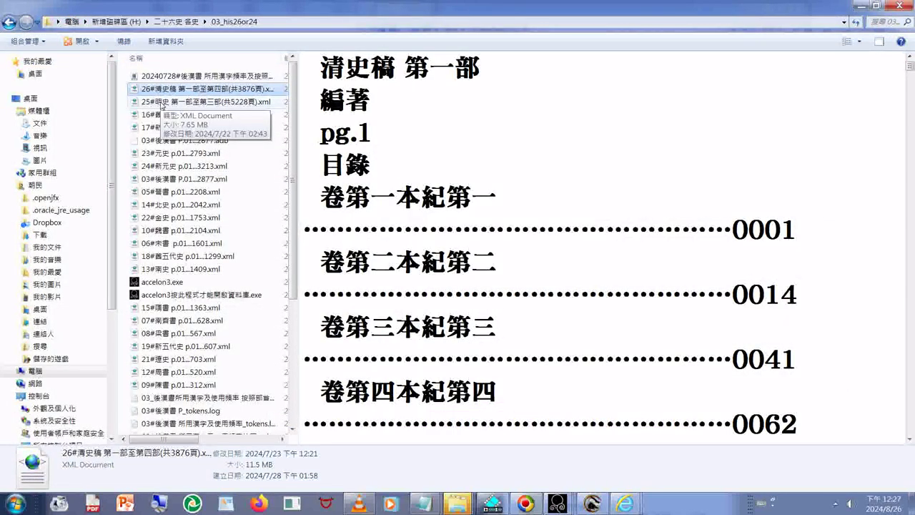
{"action": "left_click", "coordinate": [161, 104]}
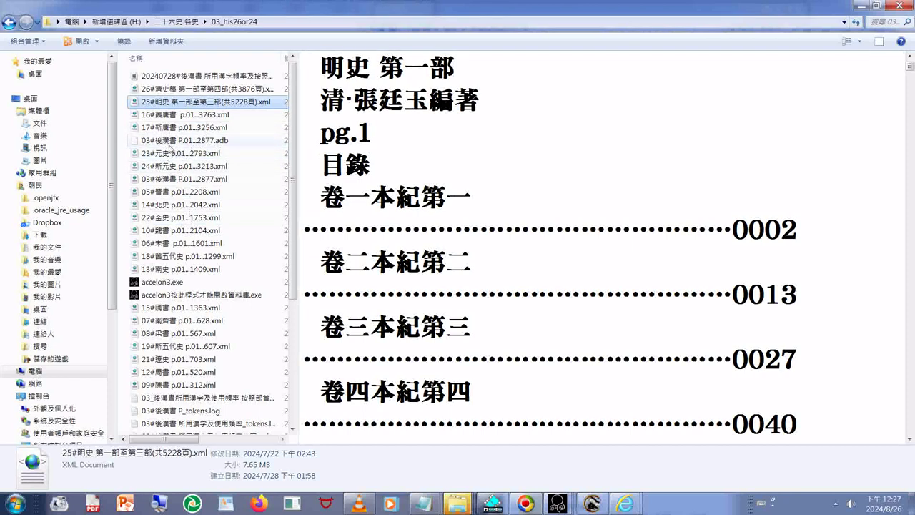
{"action": "left_click", "coordinate": [169, 148]}
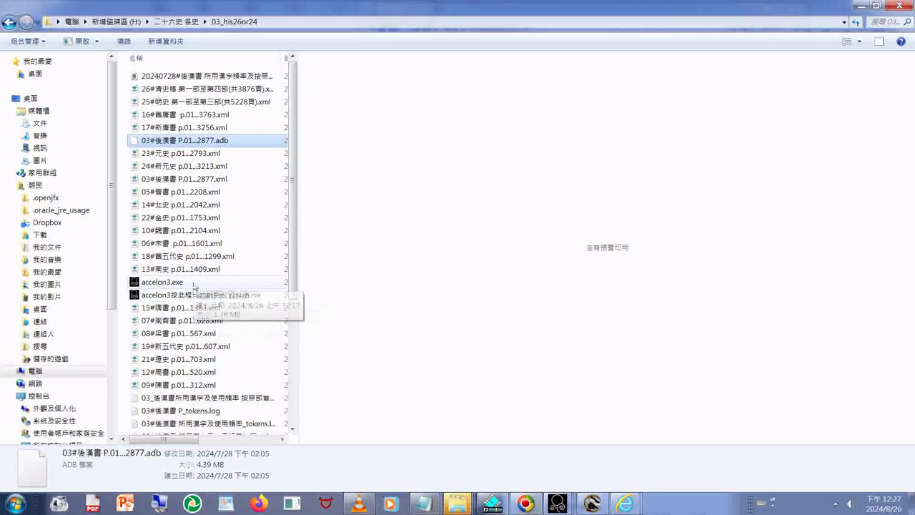
{"action": "left_click", "coordinate": [163, 179]}
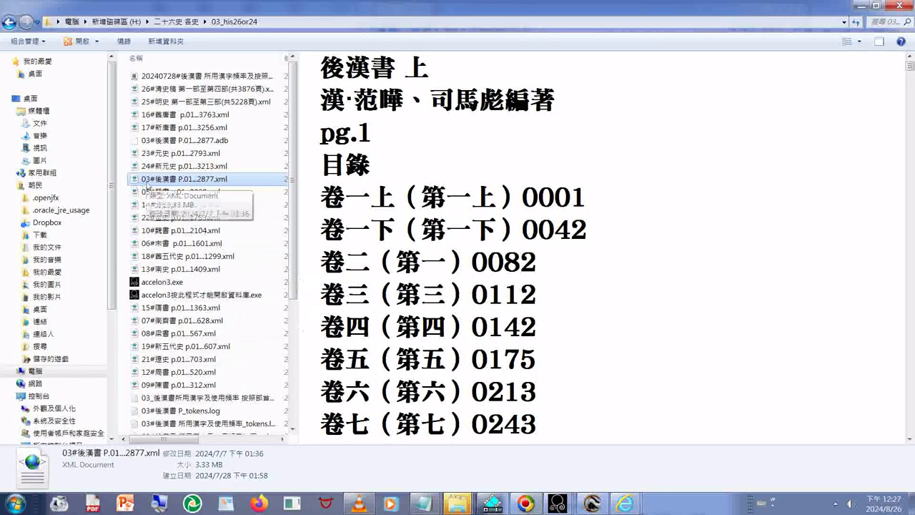
Open a blank Notepad document, change its typeface, and set the font size to 12
{"action": "left_click", "coordinate": [25, 507]}
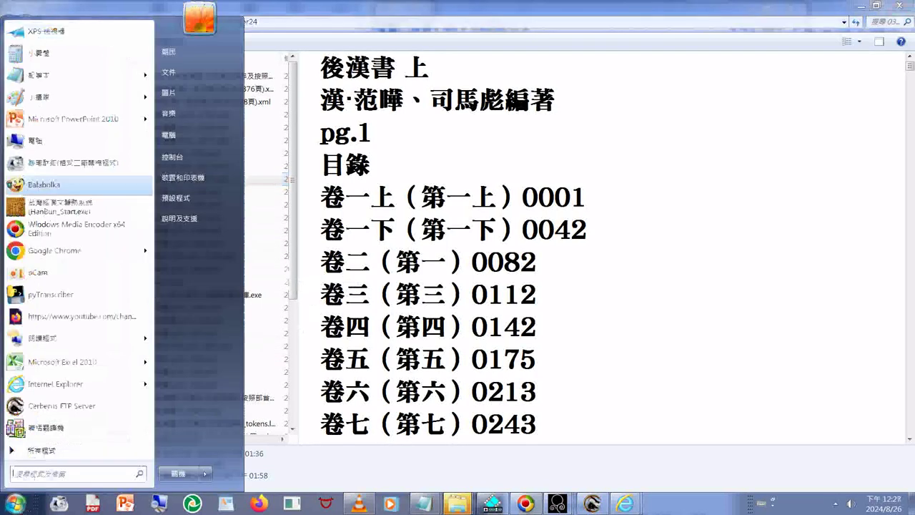
{"action": "left_click", "coordinate": [34, 76]}
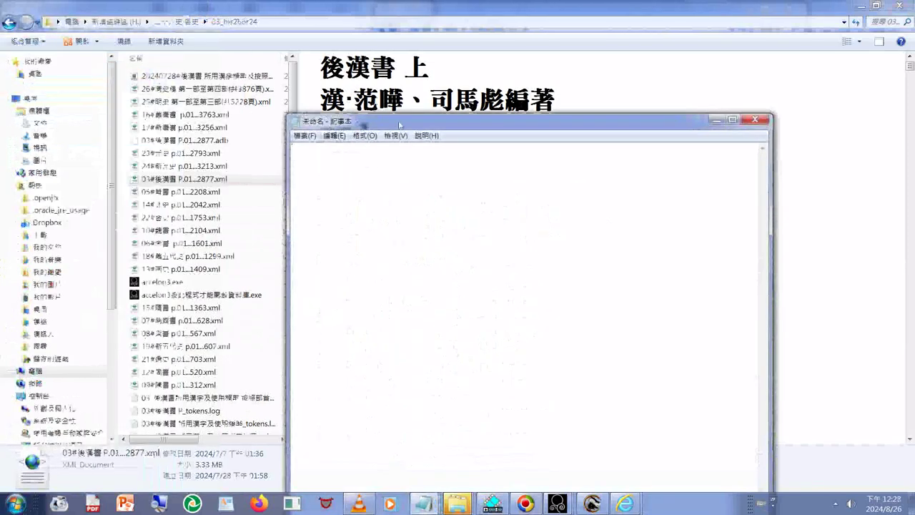
{"action": "left_click", "coordinate": [365, 135]}
{"action": "left_click", "coordinate": [376, 163]}
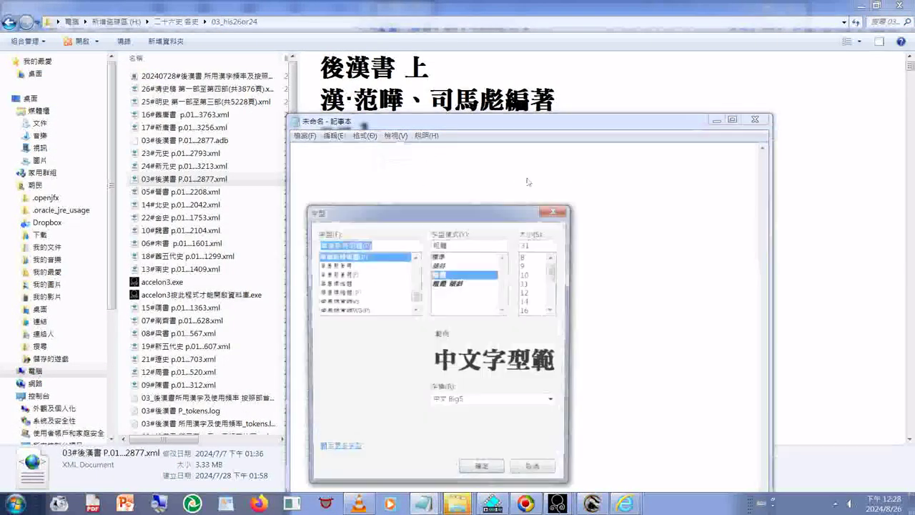
{"action": "left_click", "coordinate": [534, 291]}
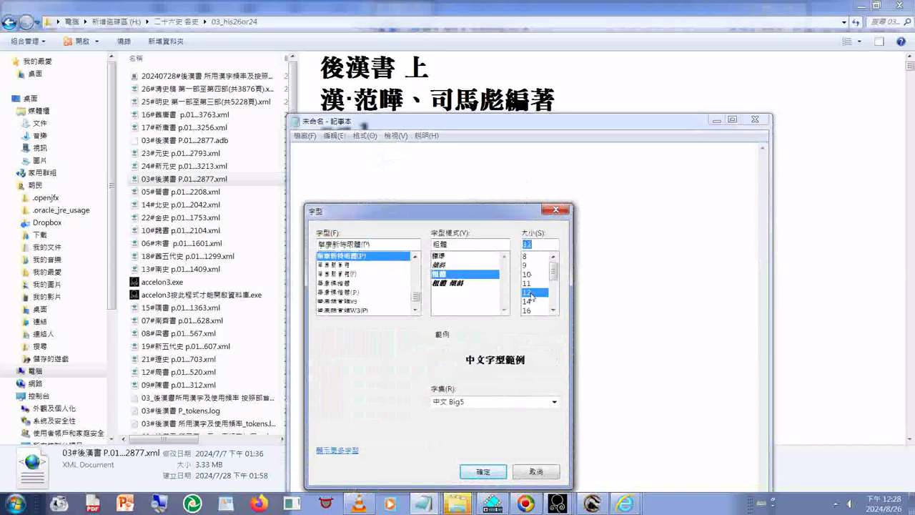
{"action": "scroll", "coordinate": [419, 310], "scroll_direction": "down", "scroll_amount": 3}
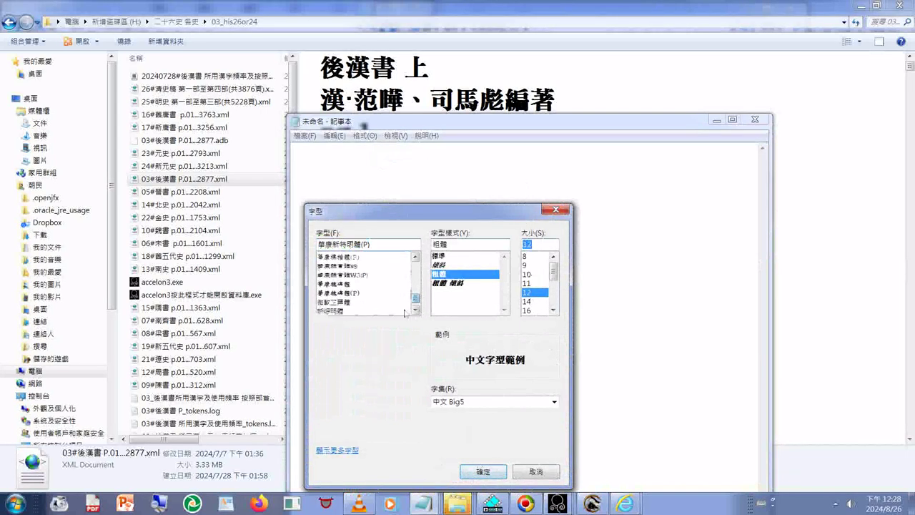
{"action": "left_click", "coordinate": [341, 312]}
{"action": "left_click", "coordinate": [490, 474]}
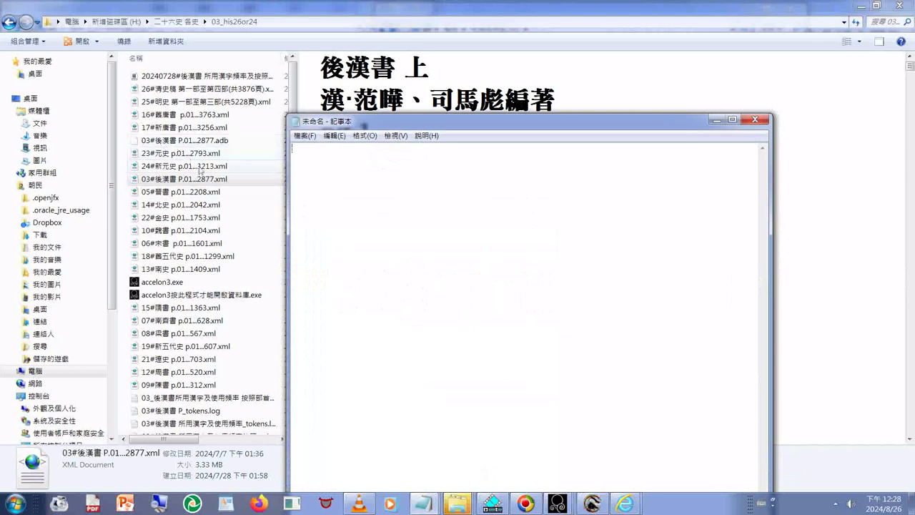
Load 03#後漢書 P.01...2877.xml into Notepad and check the end and the beginning of the text
{"action": "left_click_drag", "start_coordinate": [188, 179], "coordinate": [433, 171]}
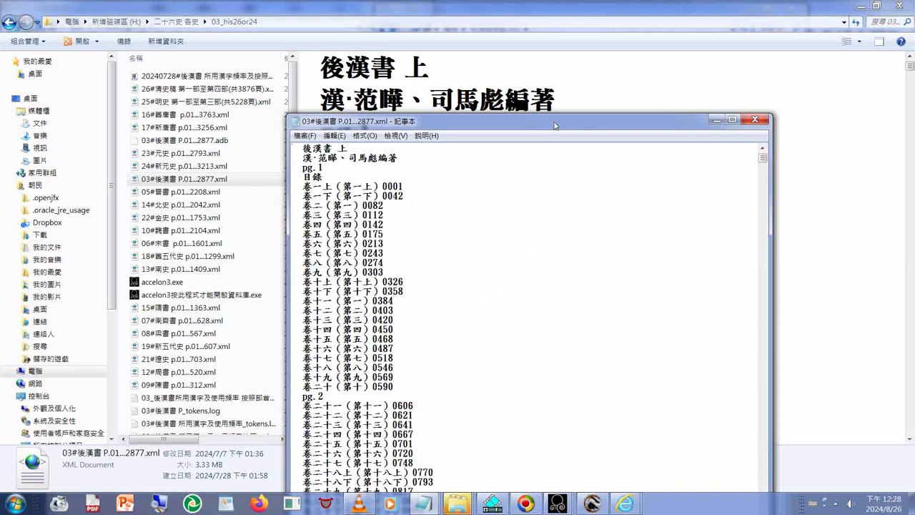
{"action": "left_click_drag", "start_coordinate": [555, 126], "coordinate": [641, 13]}
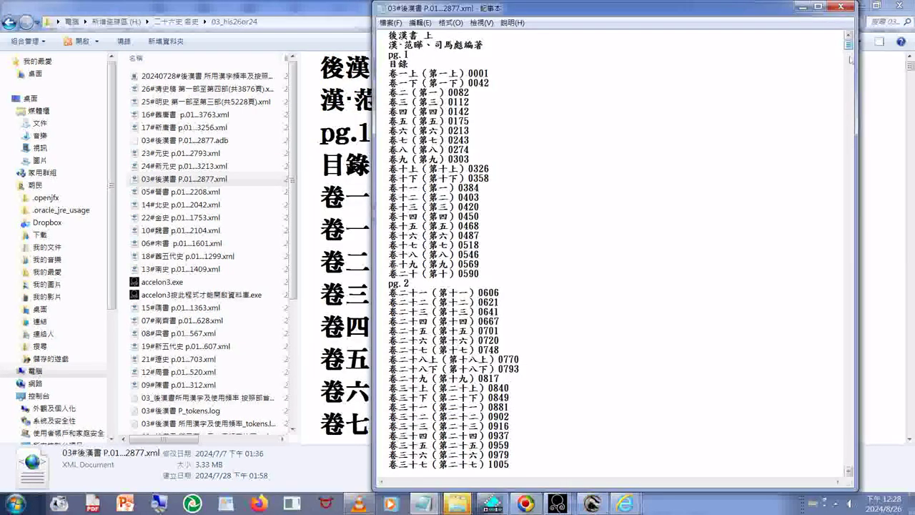
{"action": "key", "text": "ctrl+End"}
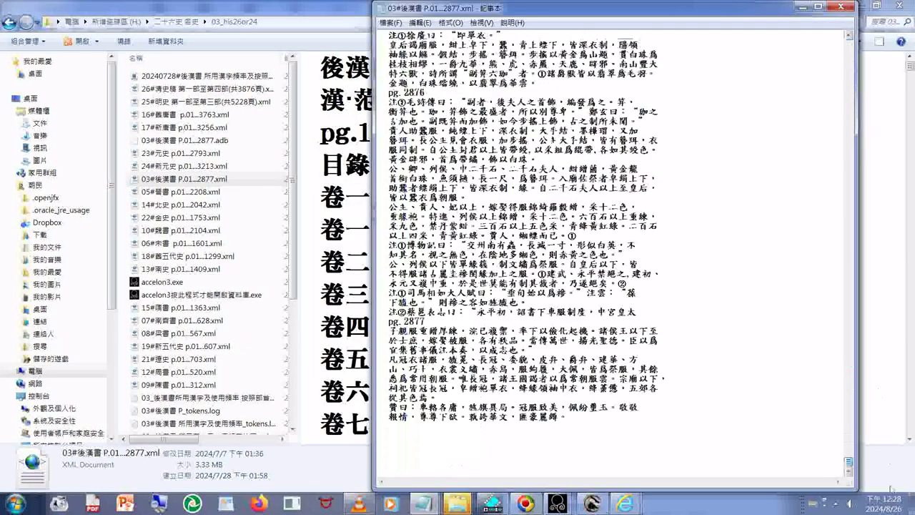
{"action": "key", "text": "ctrl+Home"}
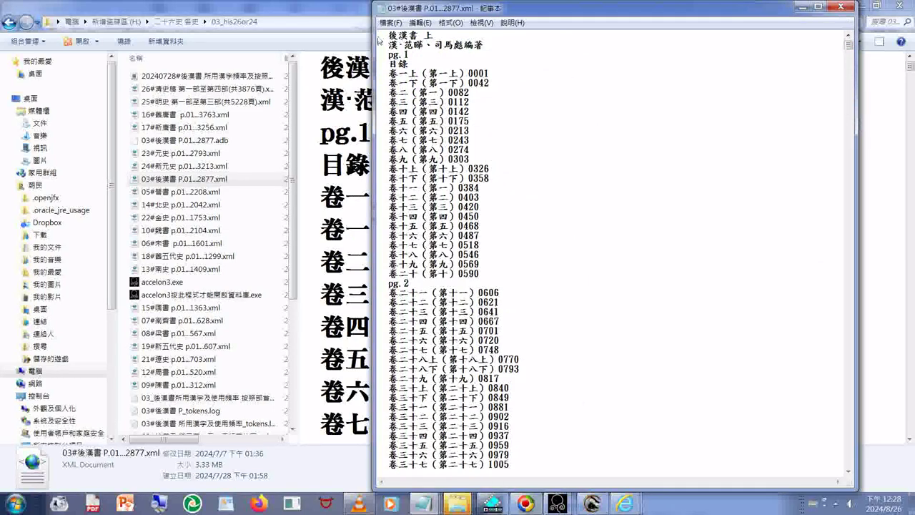
Wrap the first line, 後漢書 上, in an opening <冊> tag and a closing </冊> tag
{"action": "type", "text": ">  "}
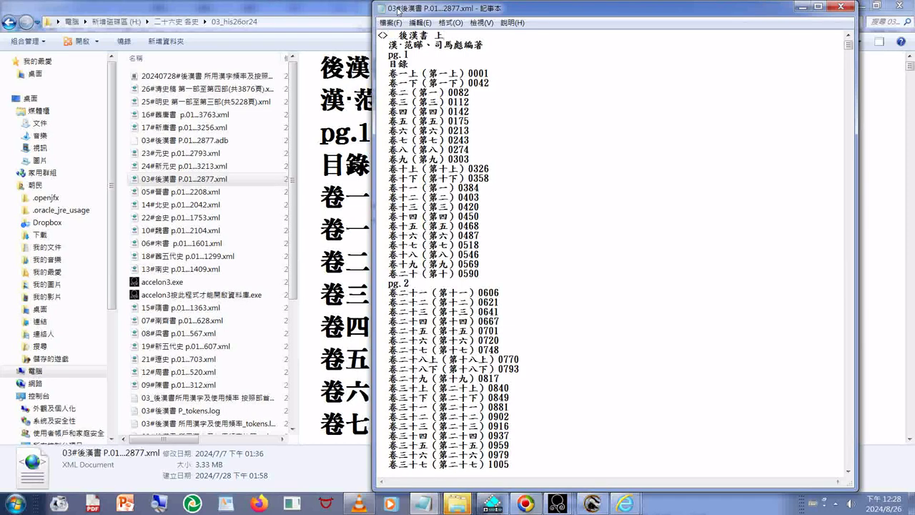
{"action": "type", "text": "<>"}
{"action": "key", "text": "ctrl+space"}
{"action": "type", "text": "/ㄘ"}
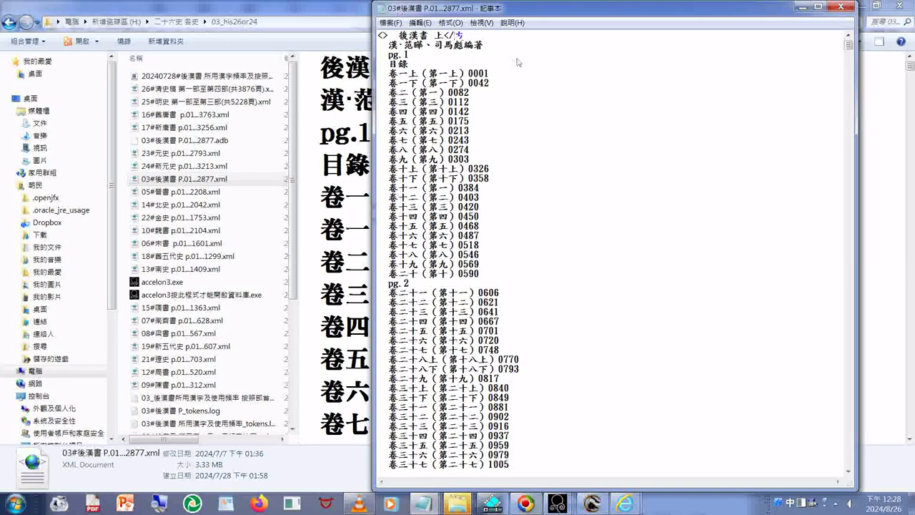
{"action": "type", "text": "ㄜˋ"}
{"action": "key", "text": "Down"}
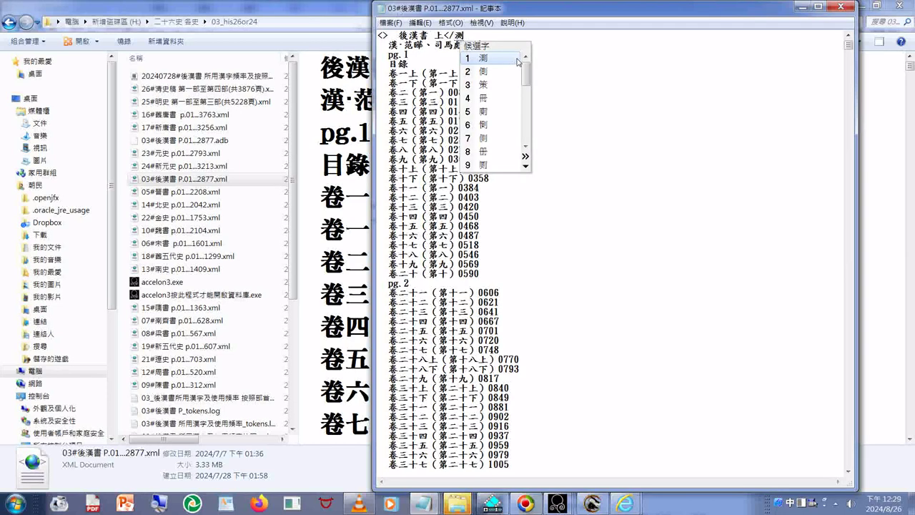
{"action": "type", "text": "4>"}
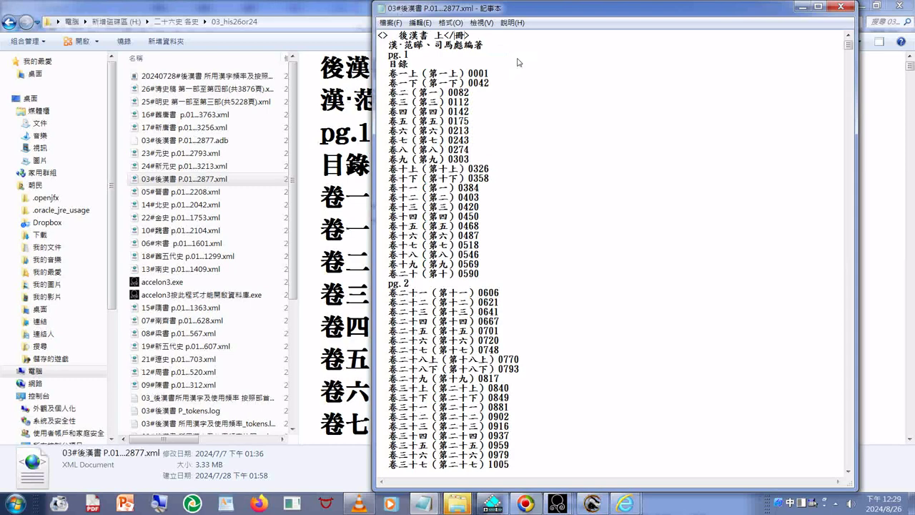
{"action": "type", "text": "ㄘㄜˋ"}
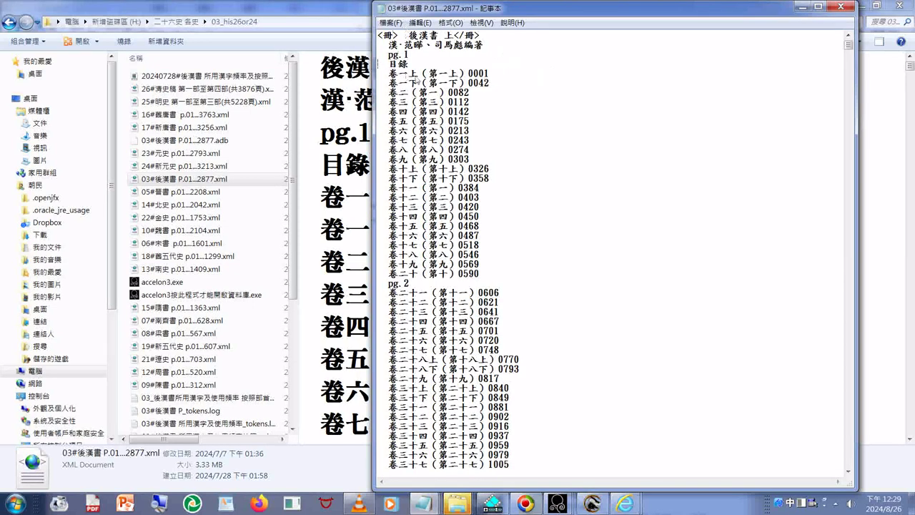
Wrap the 目錄 line below pg.1 in an opening <書> tag and a closing </書> tag
{"action": "type", "text": "<>"}
{"action": "type", "text": "書"}
{"action": "key", "text": "End"}
{"action": "type", "text": "<>"}
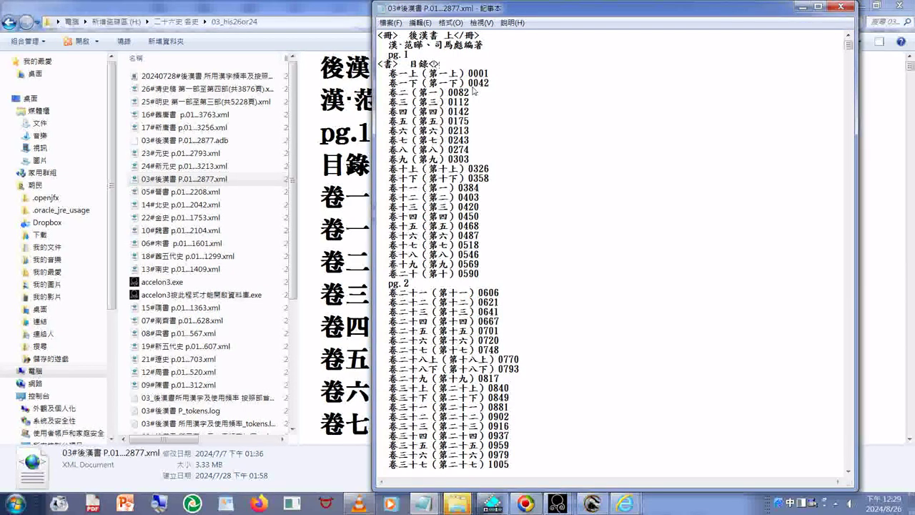
{"action": "type", "text": "/"}
{"action": "type", "text": "ㄕㄨㄥ"}
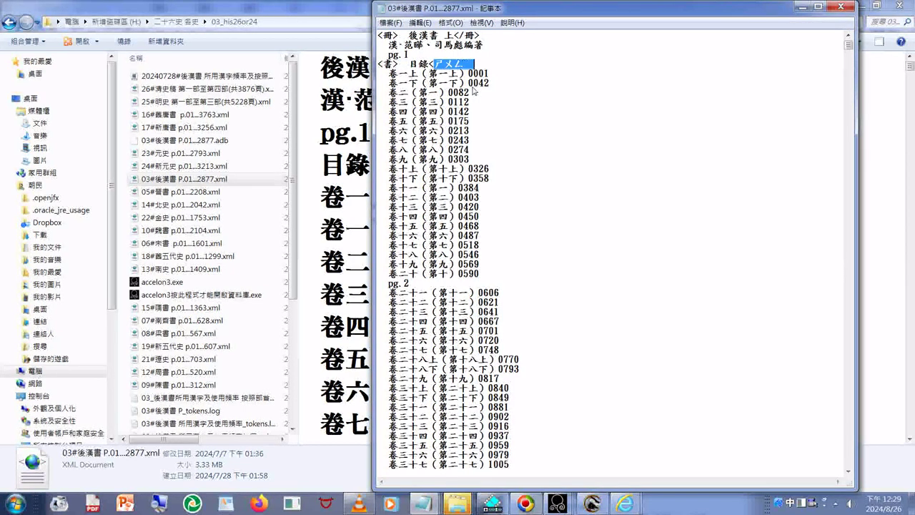
{"action": "key", "text": "Escape"}
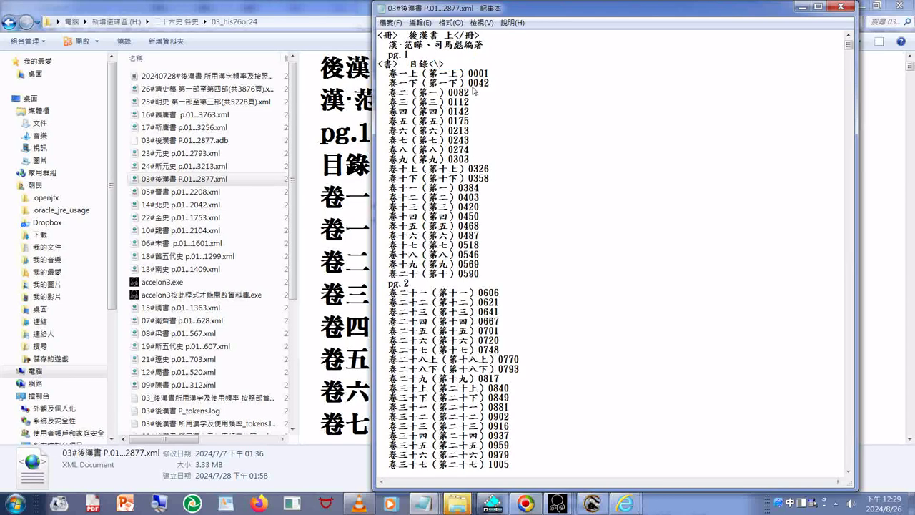
{"action": "type", "text": "ㄨ"}
{"action": "key", "text": "space"}
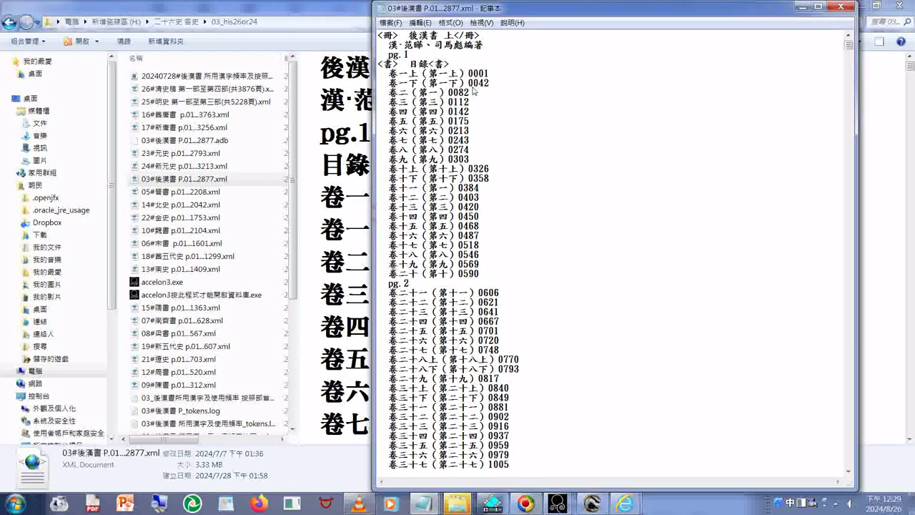
{"action": "type", "text": "/"}
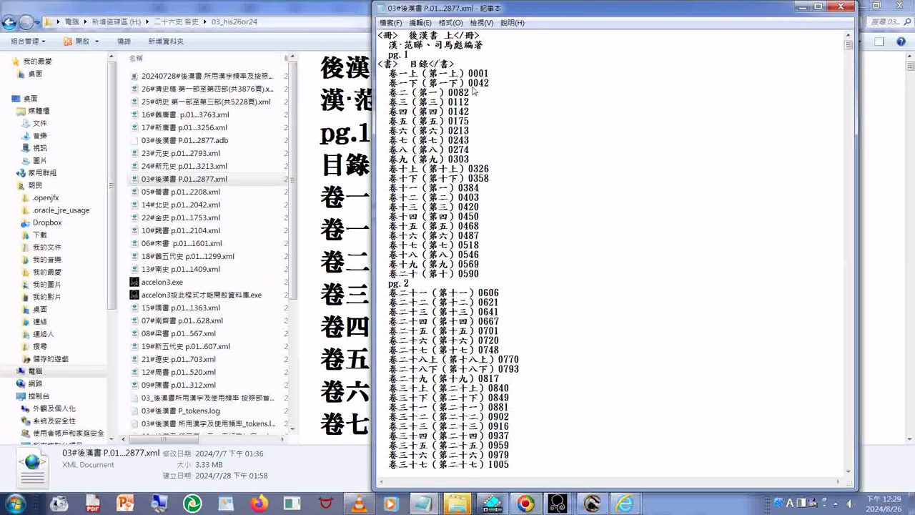
Switch to the H: drive file window, open the 二十六史 各史 folder, and launch its accelon3 taisho2010wxzj2010ADB database program
{"action": "mouse_move", "coordinate": [555, 504]}
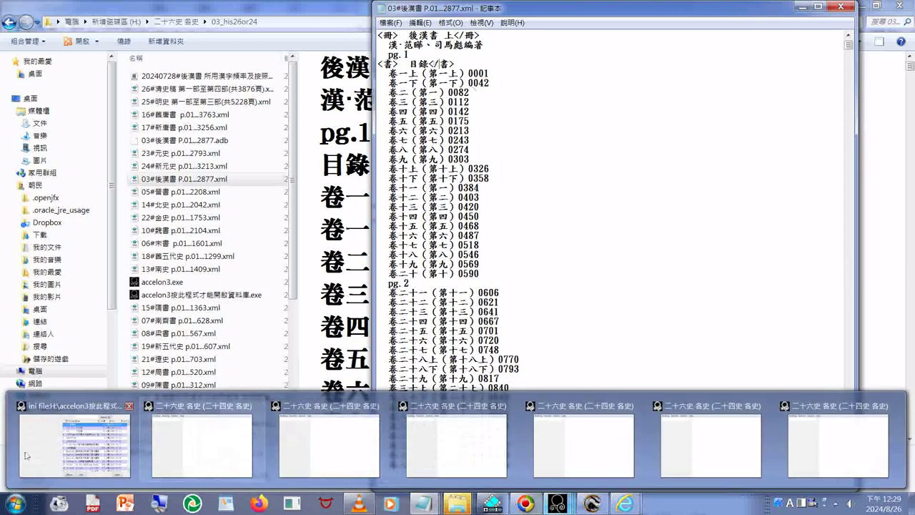
{"action": "mouse_move", "coordinate": [292, 375]}
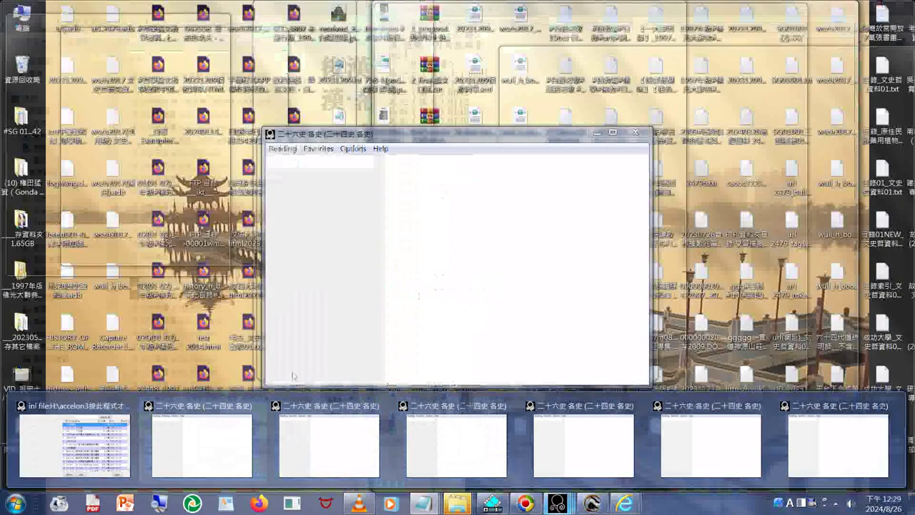
{"action": "mouse_move", "coordinate": [457, 504]}
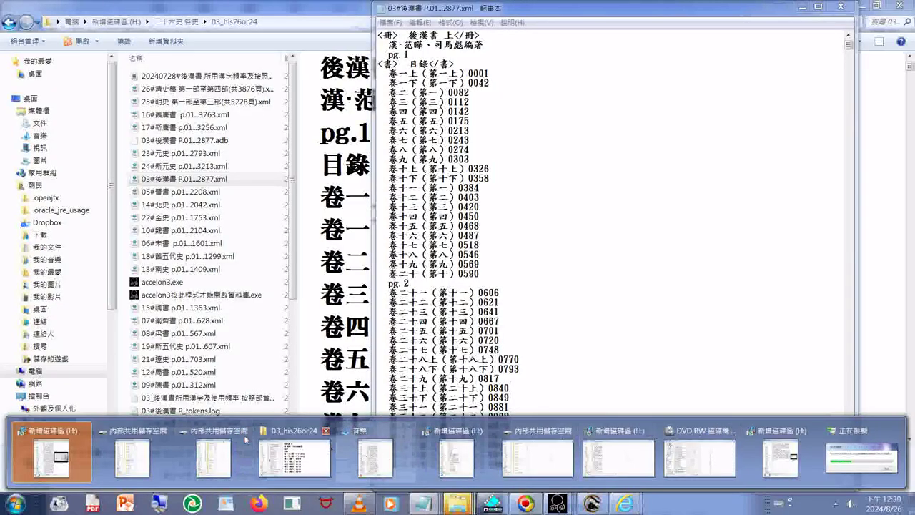
{"action": "mouse_move", "coordinate": [392, 454]}
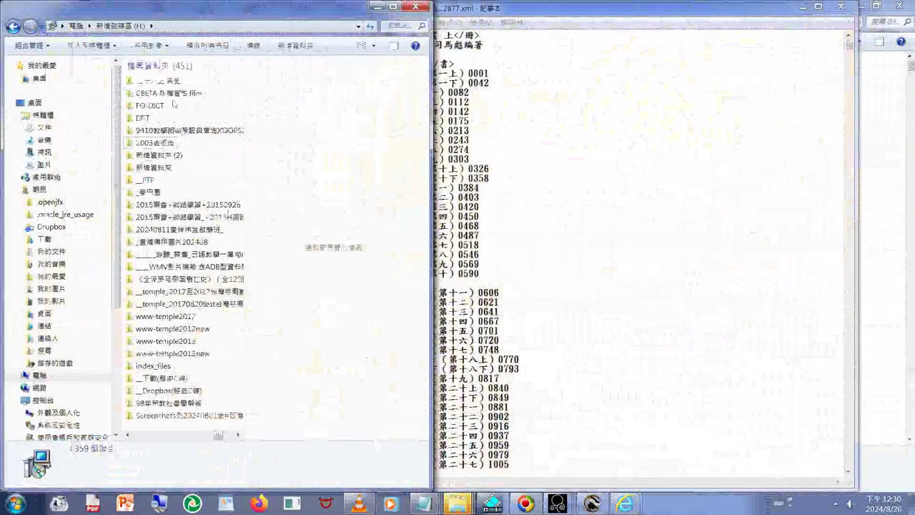
{"action": "left_click", "coordinate": [160, 81]}
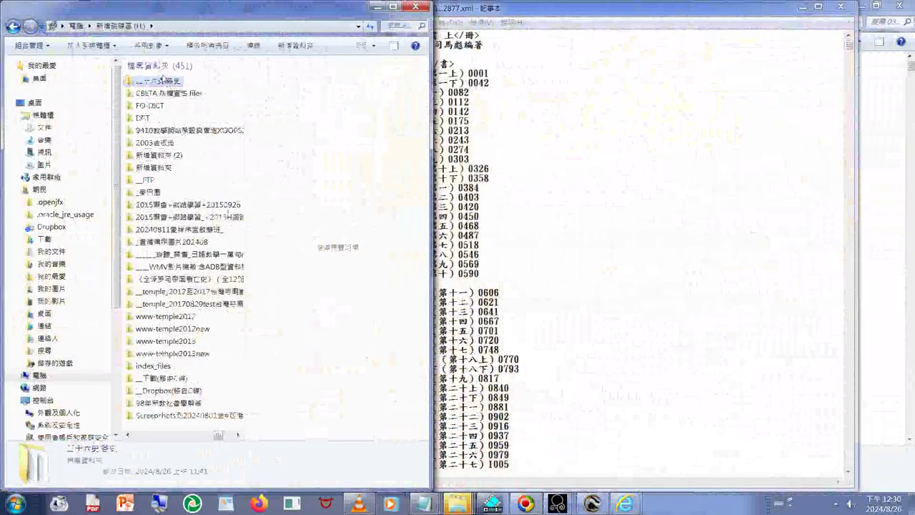
{"action": "double_click", "coordinate": [139, 83]}
{"action": "scroll", "coordinate": [156, 376], "scroll_direction": "down", "scroll_amount": 8}
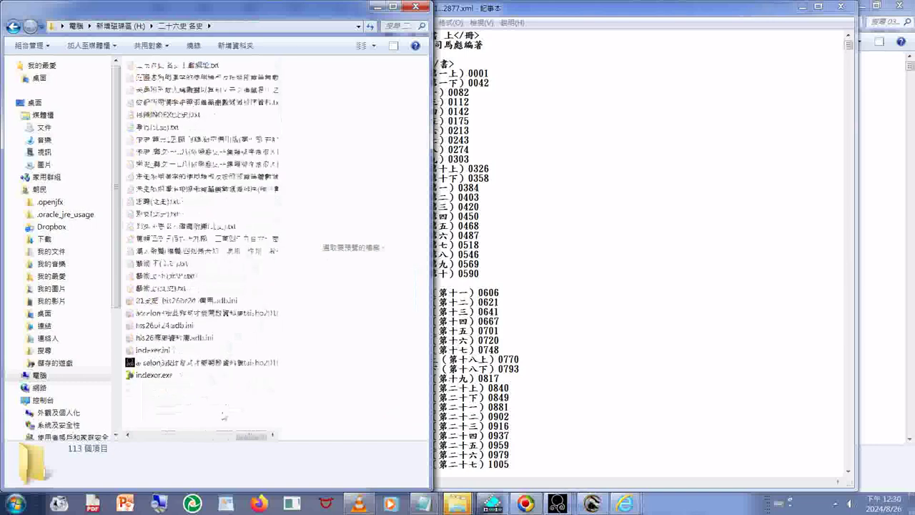
{"action": "double_click", "coordinate": [185, 362]}
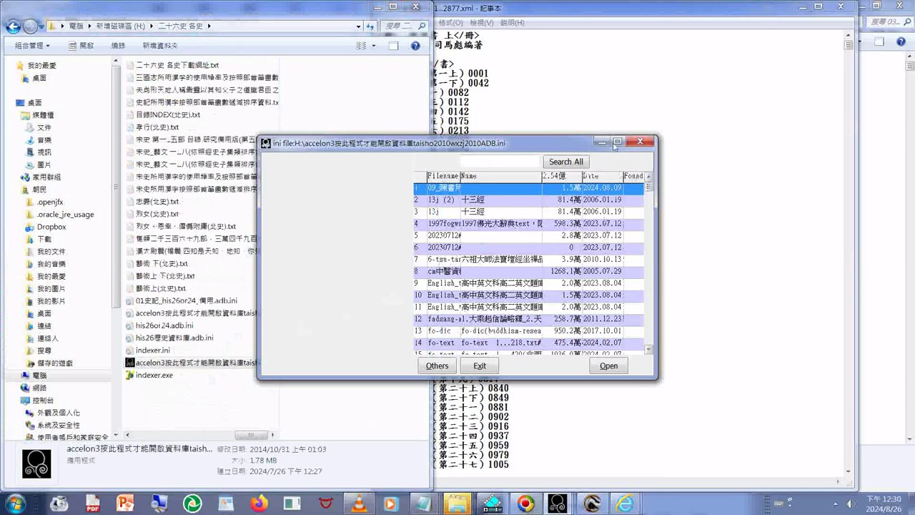
Look through the 二十六史 各史 folder and preview the 03#後漢書 and 02#漢書 .txt files to compare their tagging
{"action": "left_click", "coordinate": [232, 151]}
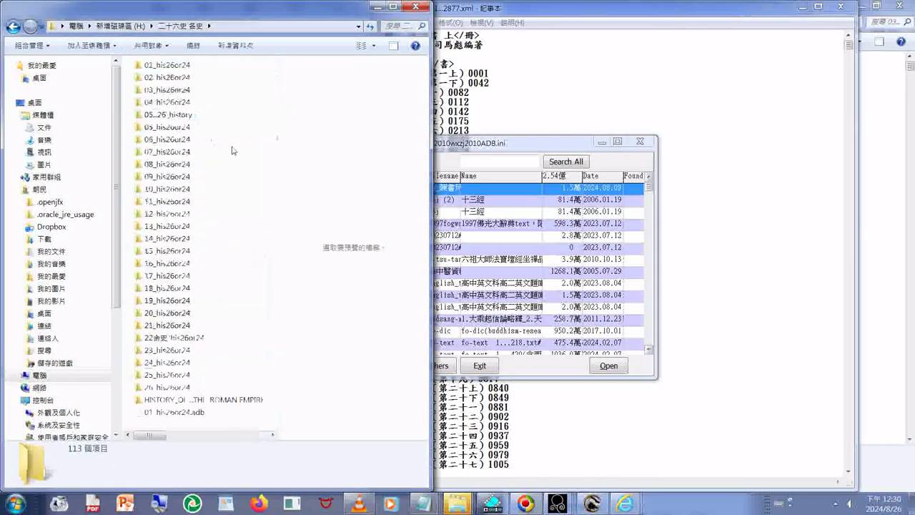
{"action": "scroll", "coordinate": [245, 159], "scroll_direction": "down", "scroll_amount": 3}
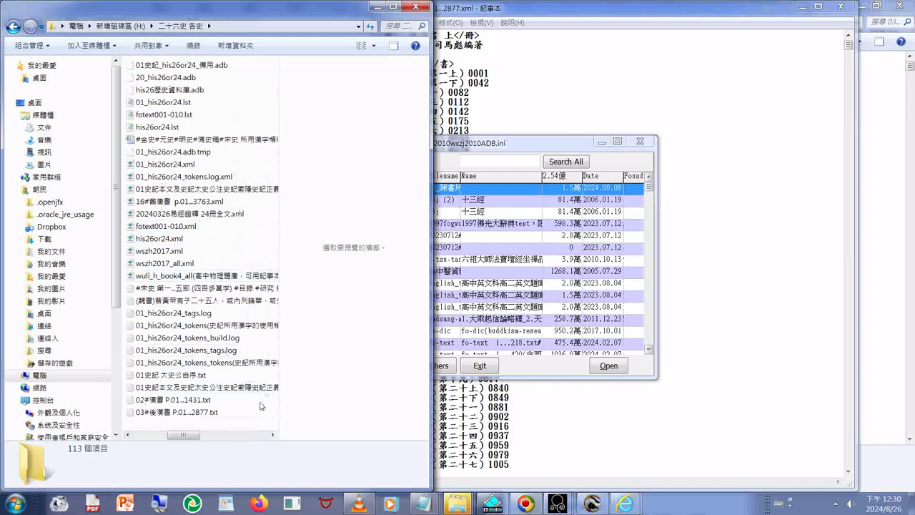
{"action": "left_click", "coordinate": [207, 412]}
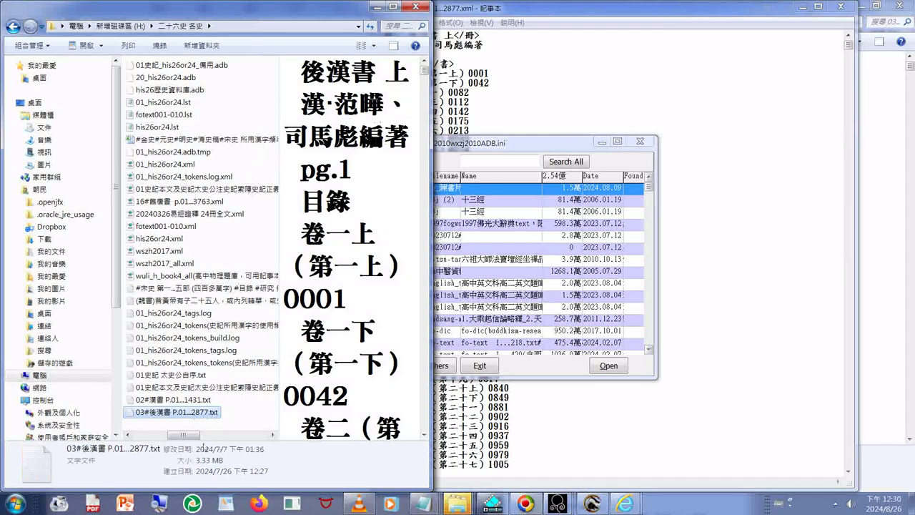
{"action": "left_click_drag", "start_coordinate": [189, 434], "coordinate": [211, 434]}
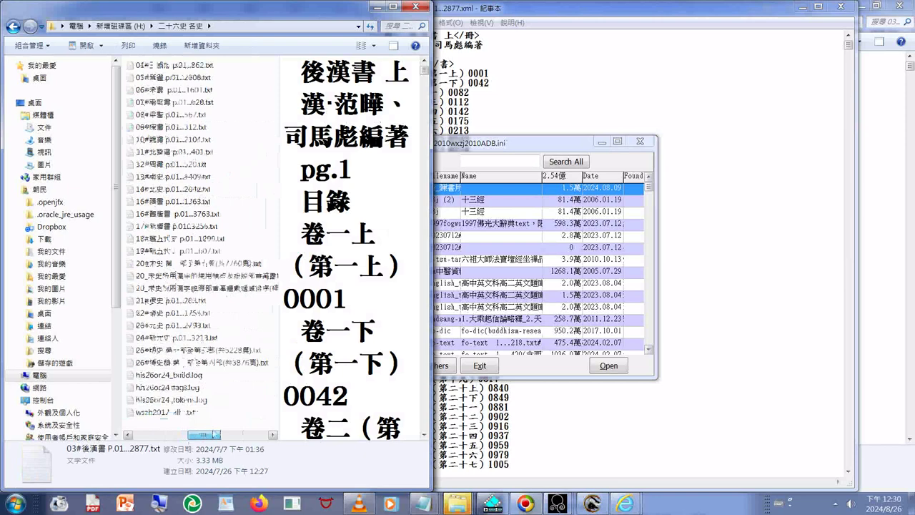
{"action": "left_click_drag", "start_coordinate": [212, 433], "coordinate": [151, 436]}
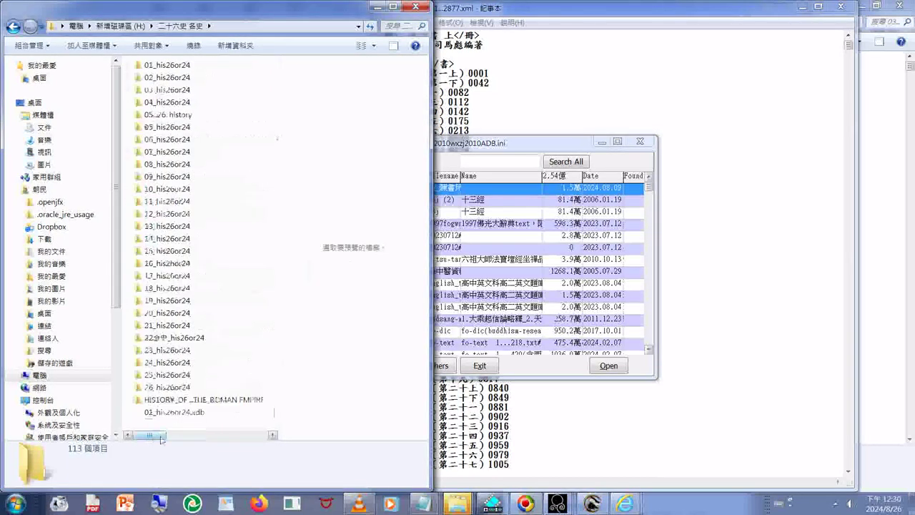
{"action": "left_click", "coordinate": [197, 434]}
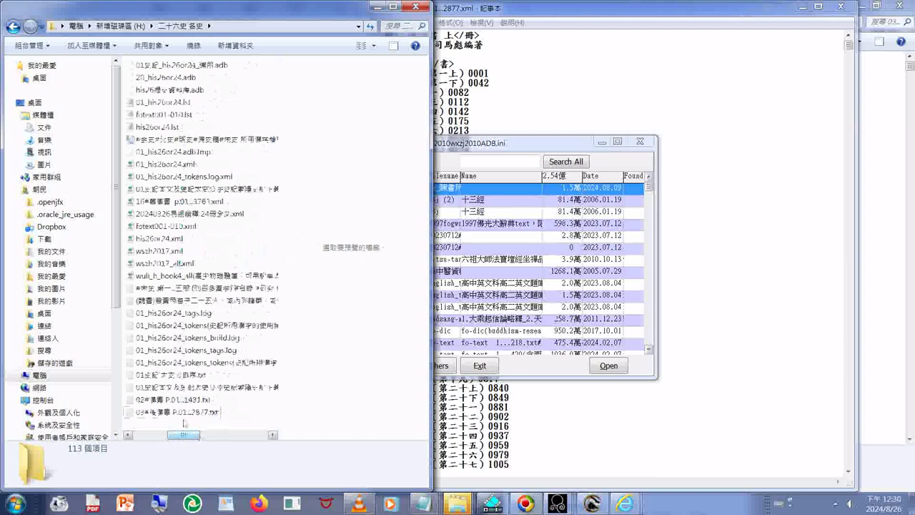
{"action": "left_click", "coordinate": [172, 404]}
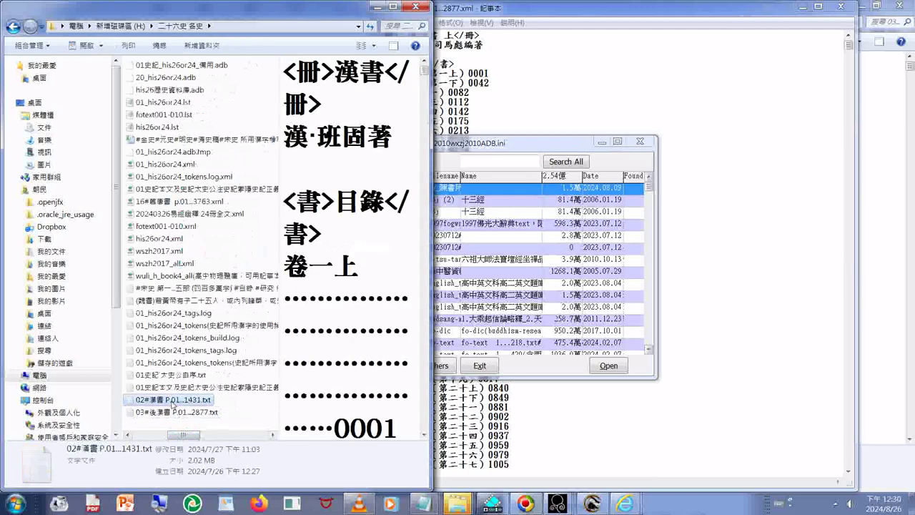
{"action": "left_click", "coordinate": [153, 416]}
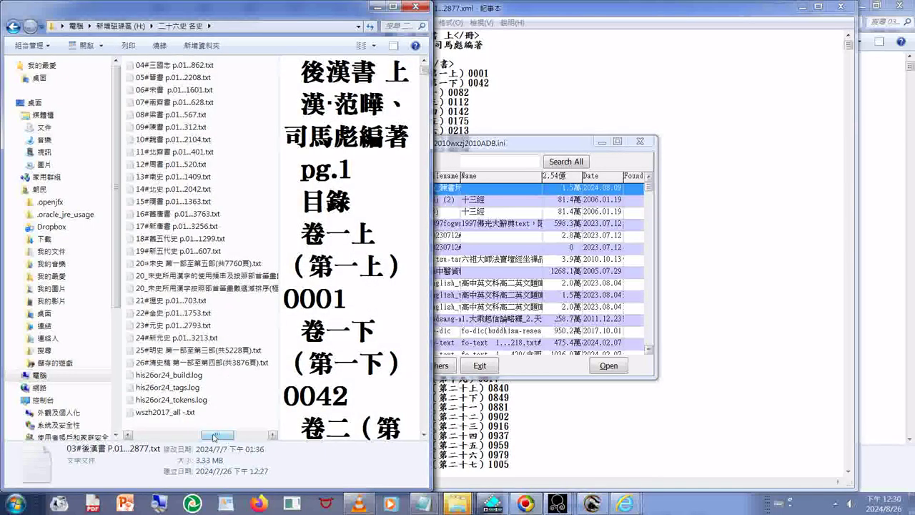
{"action": "left_click_drag", "start_coordinate": [194, 435], "coordinate": [167, 434]}
{"action": "left_click", "coordinate": [241, 374]}
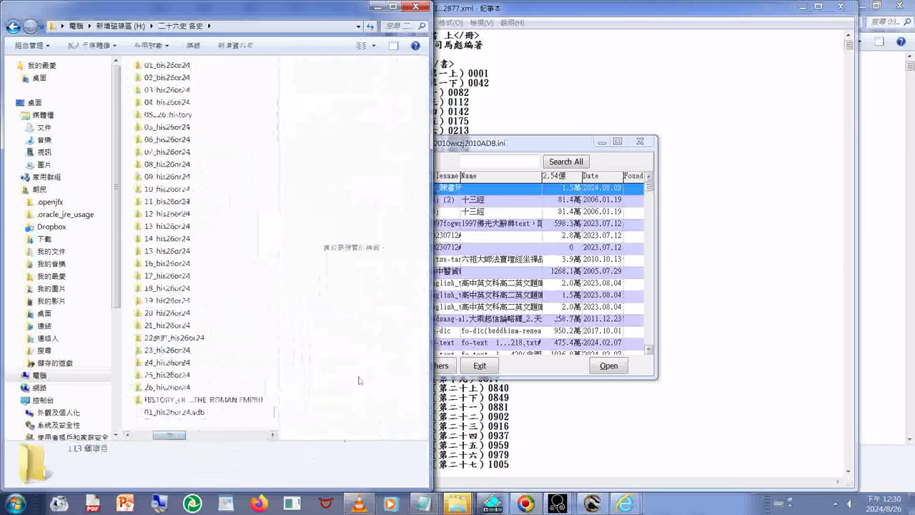
Return to the 後漢書 text in Notepad and accept changing the color scheme to Windows 7 Basic
{"action": "left_click", "coordinate": [635, 81]}
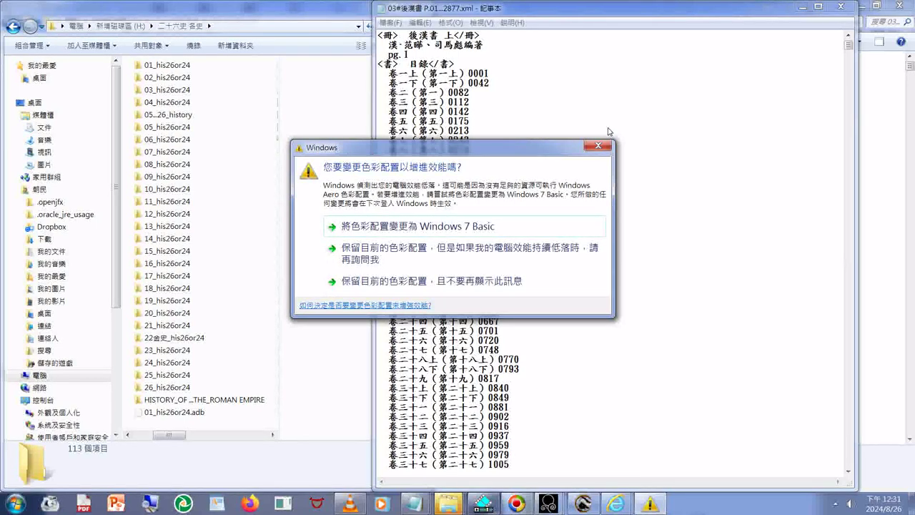
{"action": "left_click", "coordinate": [371, 229]}
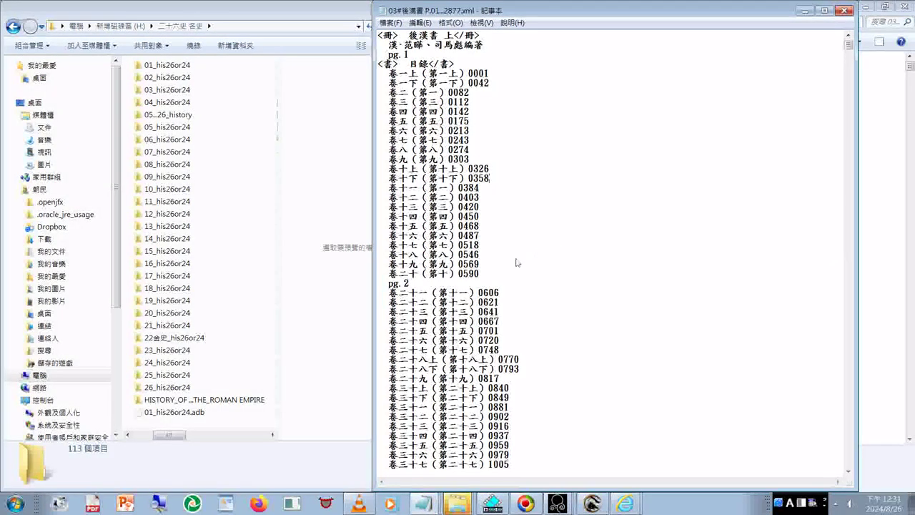
Sort the contents of the 二十六史 各史 folder by size
{"action": "right_click", "coordinate": [125, 399]}
{"action": "mouse_move", "coordinate": [175, 218]}
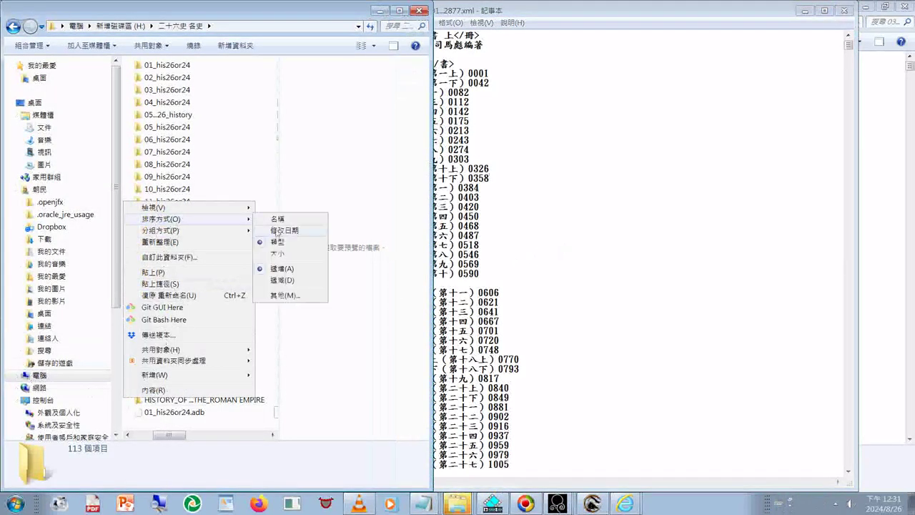
{"action": "left_click", "coordinate": [292, 254]}
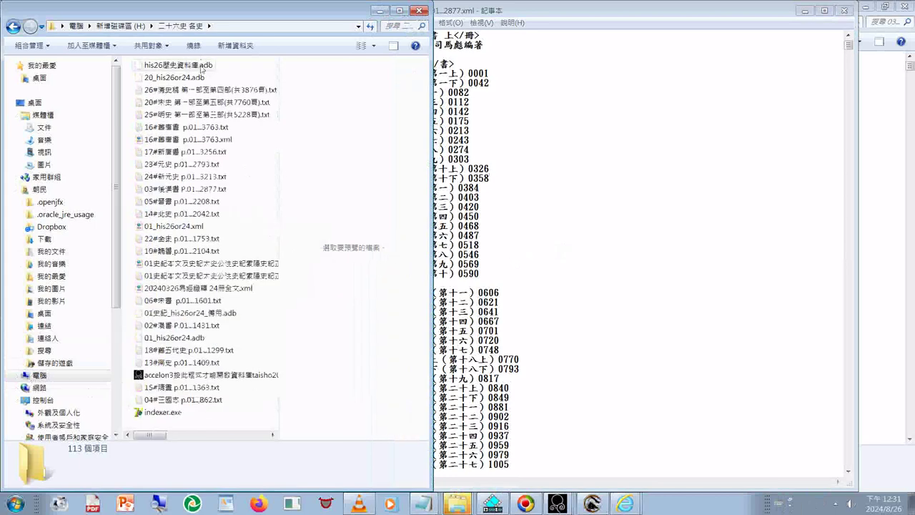
Try to open his26歷史資料庫.adb with the suggested accelon3 taisho2010wxzj2010ADB program
{"action": "left_click", "coordinate": [202, 66]}
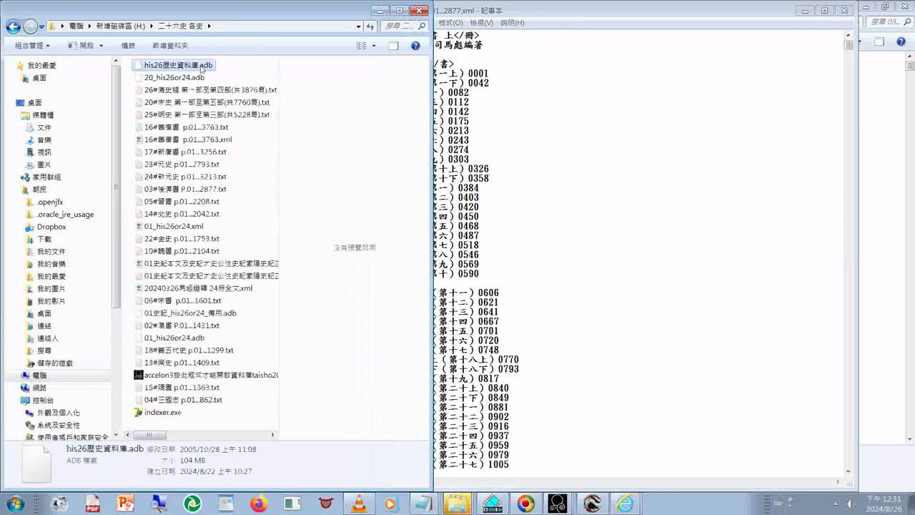
{"action": "double_click", "coordinate": [202, 66]}
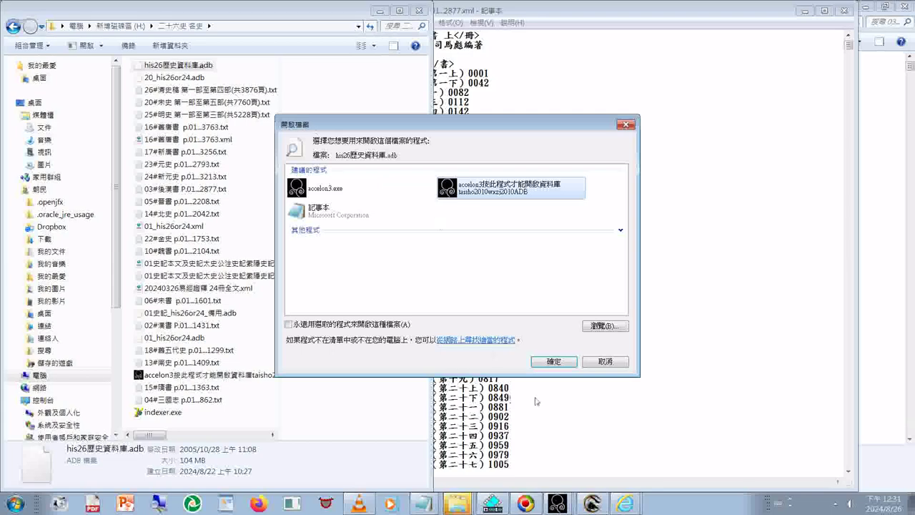
{"action": "left_click", "coordinate": [553, 362]}
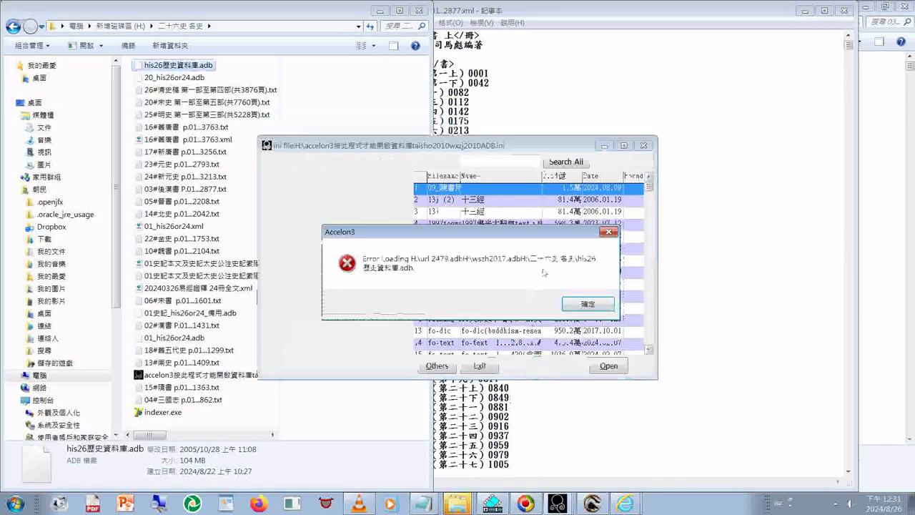
{"action": "left_click", "coordinate": [607, 234]}
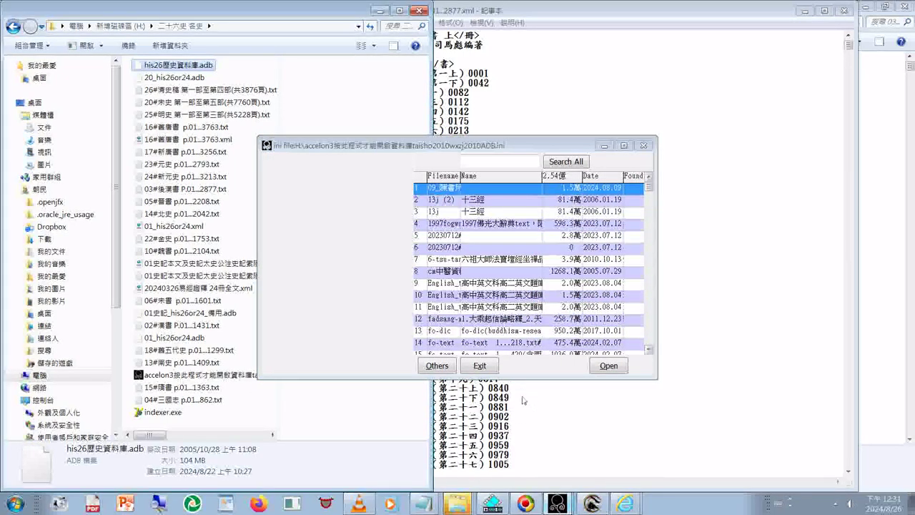
{"action": "left_click", "coordinate": [327, 100]}
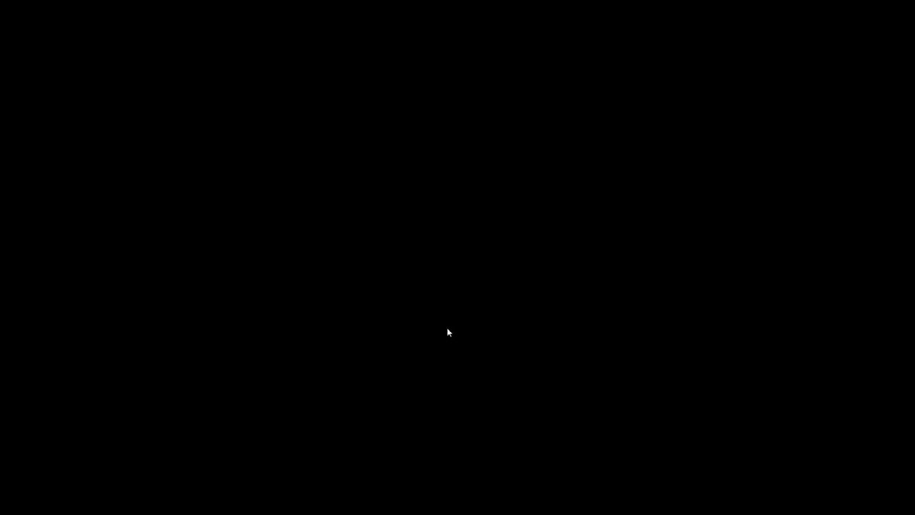
Open Task Manager and end all the running 二十六史 各史 (二十四史 各史) accelon3 tasks
{"action": "left_click", "coordinate": [447, 329]}
{"action": "double_click", "coordinate": [384, 455]}
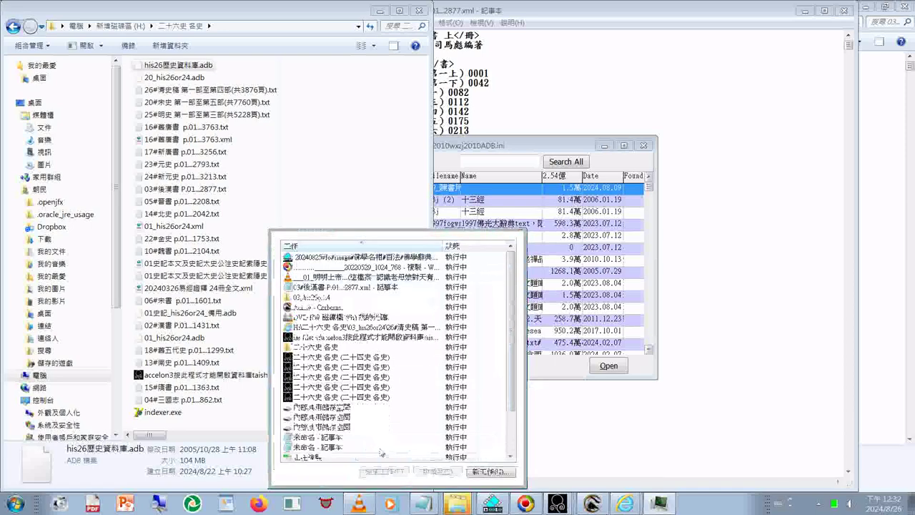
{"action": "left_click", "coordinate": [343, 367]}
{"action": "left_click", "coordinate": [384, 471]}
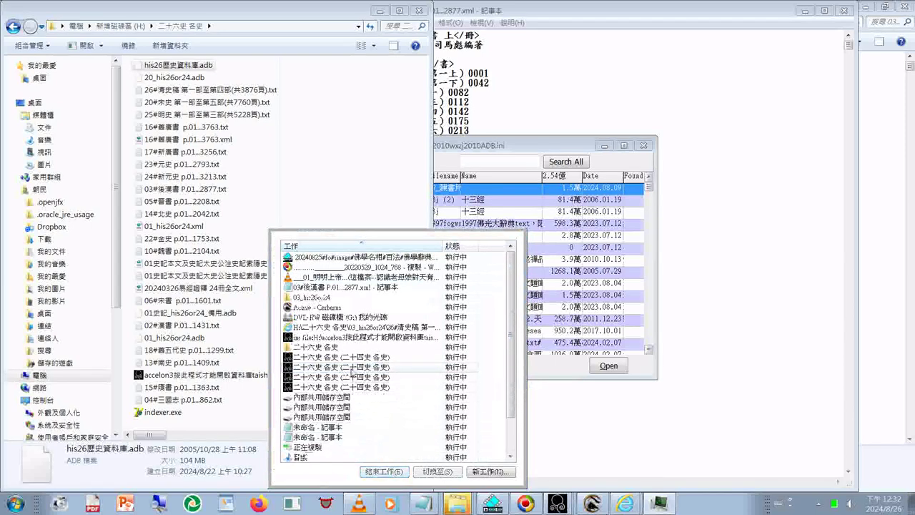
{"action": "left_click", "coordinate": [353, 356]}
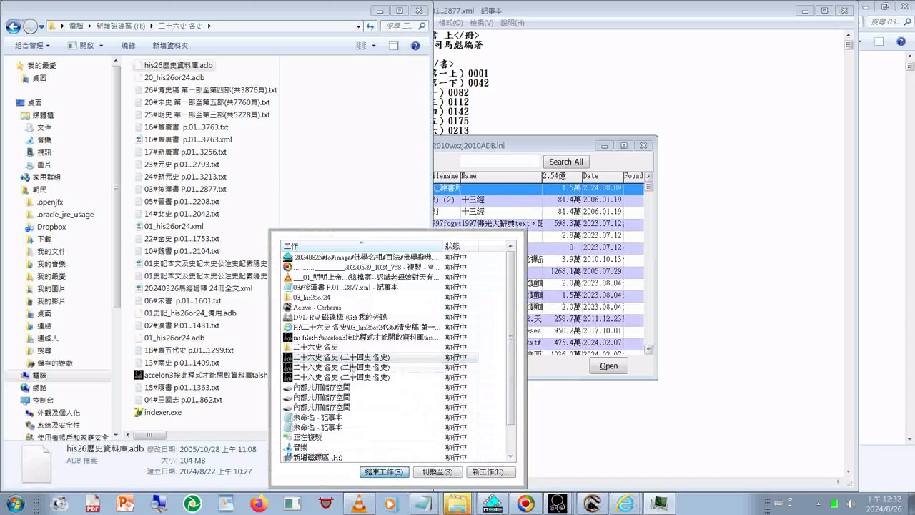
{"action": "left_click", "coordinate": [384, 471]}
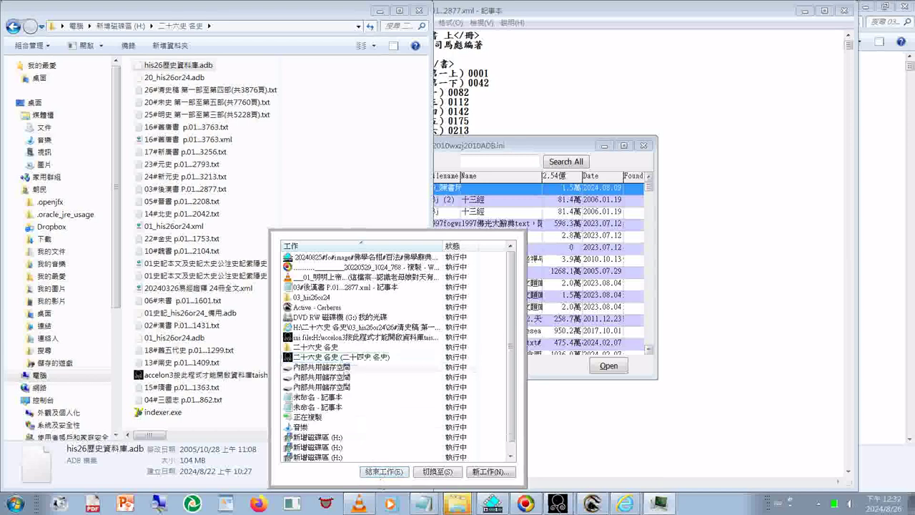
{"action": "left_click", "coordinate": [355, 357]}
{"action": "left_click", "coordinate": [384, 471]}
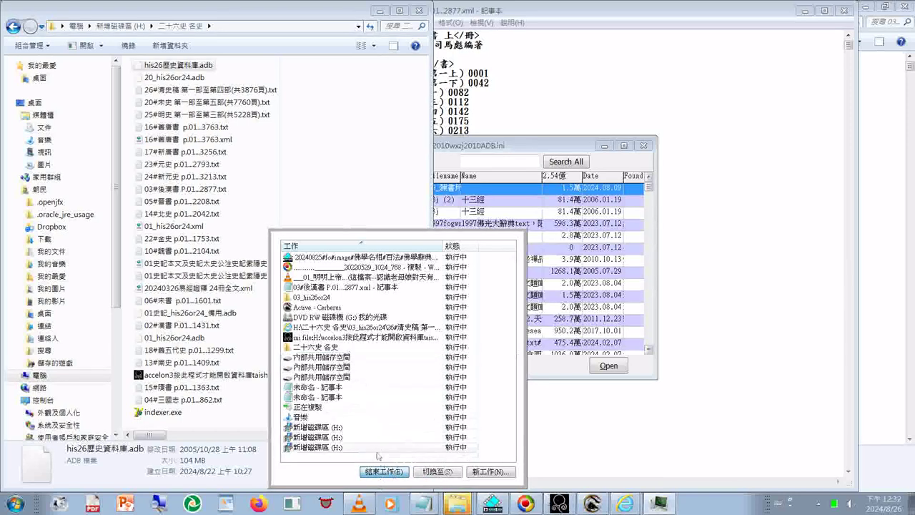
End the remaining accelon3 .ini task and open his26歷史資料庫.adb with the suggested accelon3 taisho2010wxzj2010ADB program
{"action": "left_click", "coordinate": [346, 336]}
{"action": "left_click", "coordinate": [384, 472]}
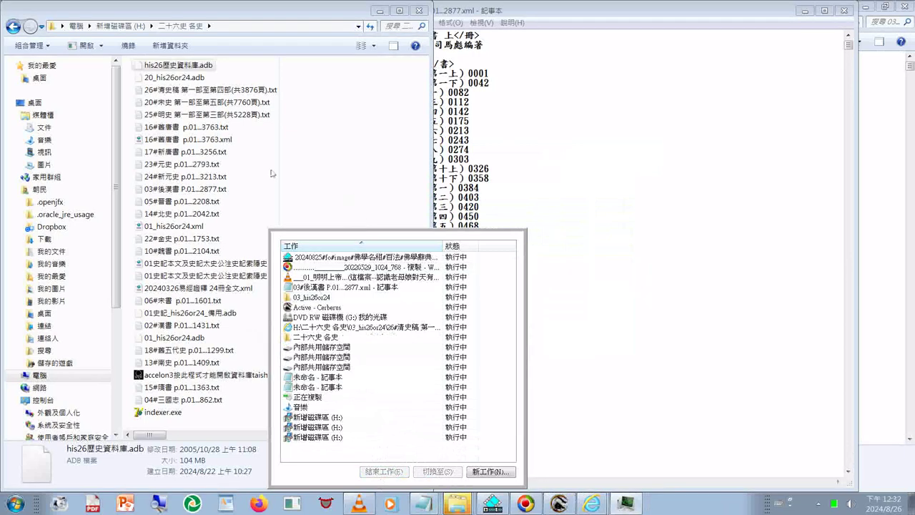
{"action": "left_click", "coordinate": [167, 66]}
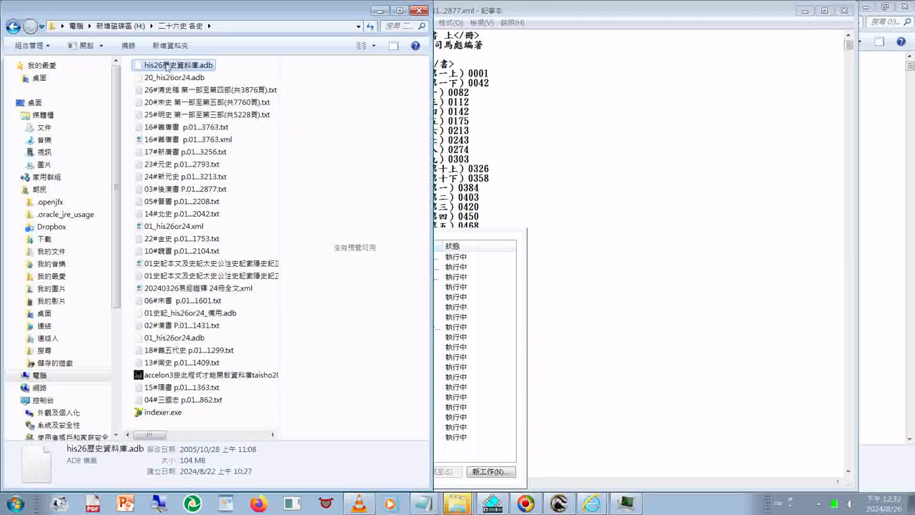
{"action": "double_click", "coordinate": [166, 66]}
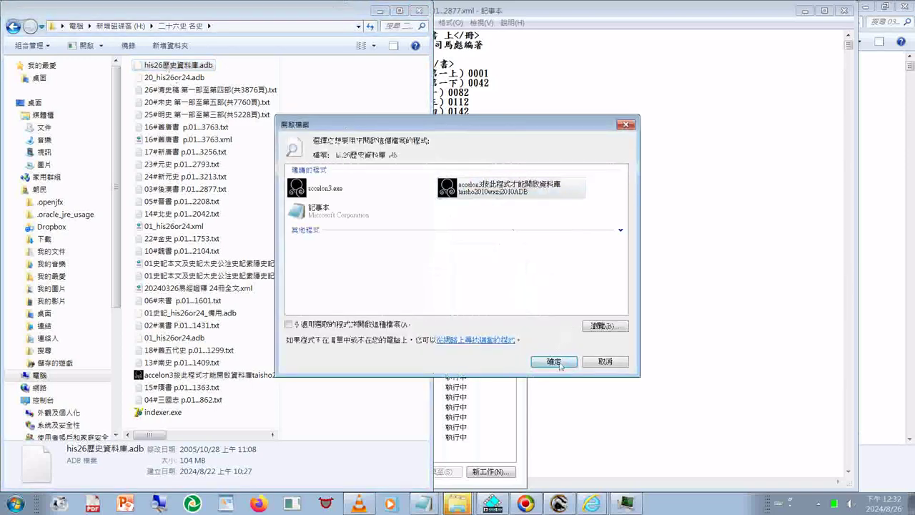
{"action": "left_click", "coordinate": [561, 367]}
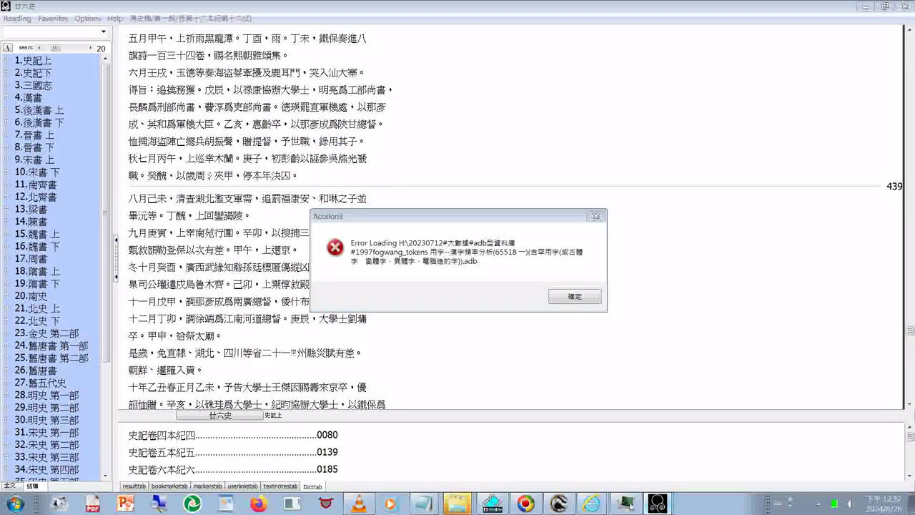
{"action": "key", "text": "Return"}
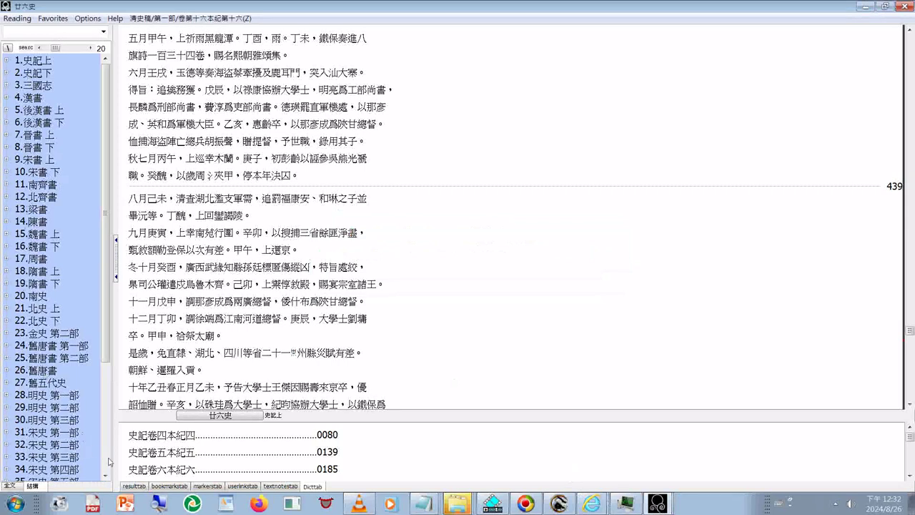
{"action": "left_click", "coordinate": [659, 505]}
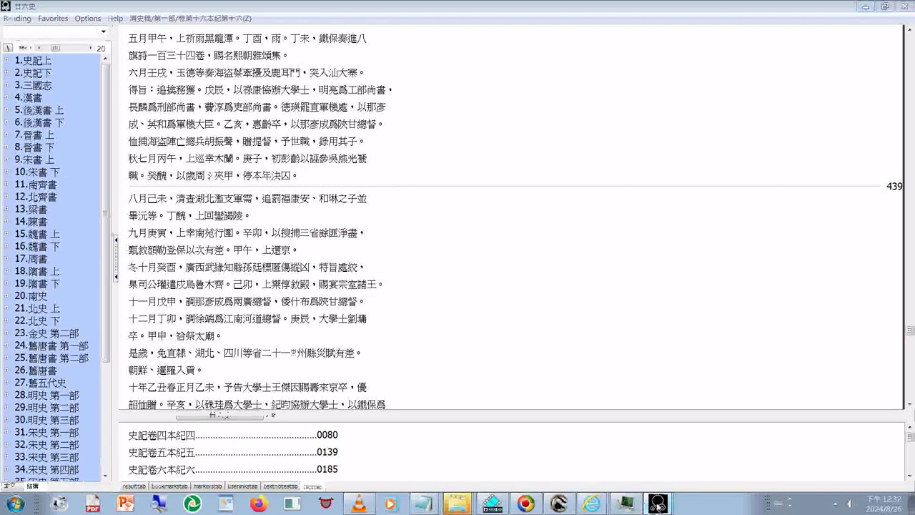
{"action": "left_click", "coordinate": [619, 472]}
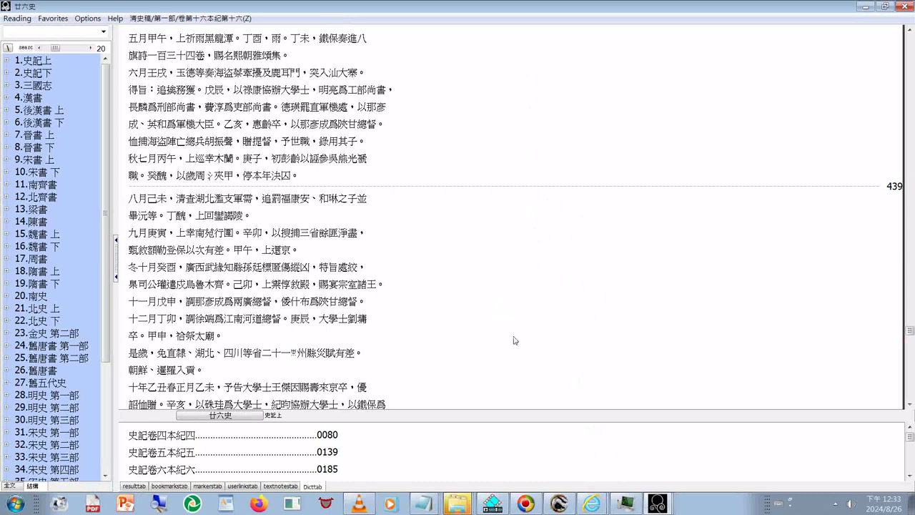
Switch to the 後漢書 XML text in Notepad and search it for 本紀一
{"action": "left_click", "coordinate": [426, 504]}
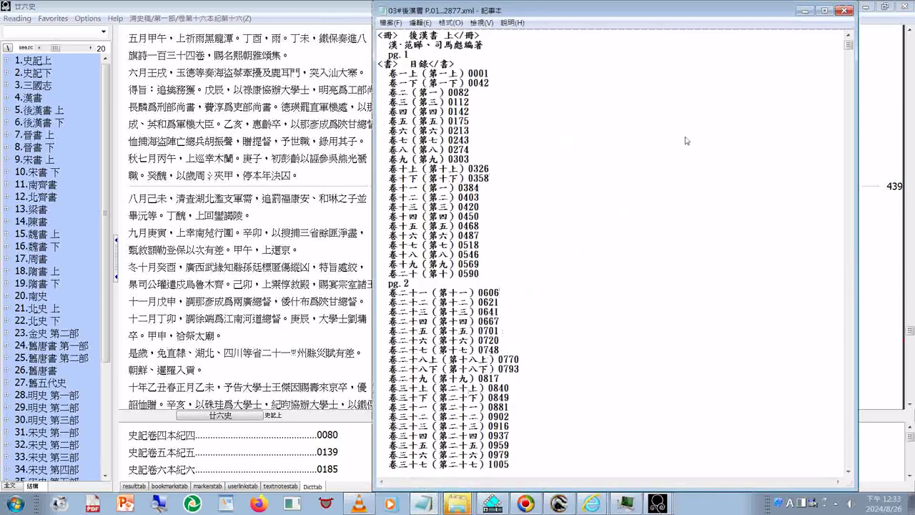
{"action": "key", "text": "ctrl+f"}
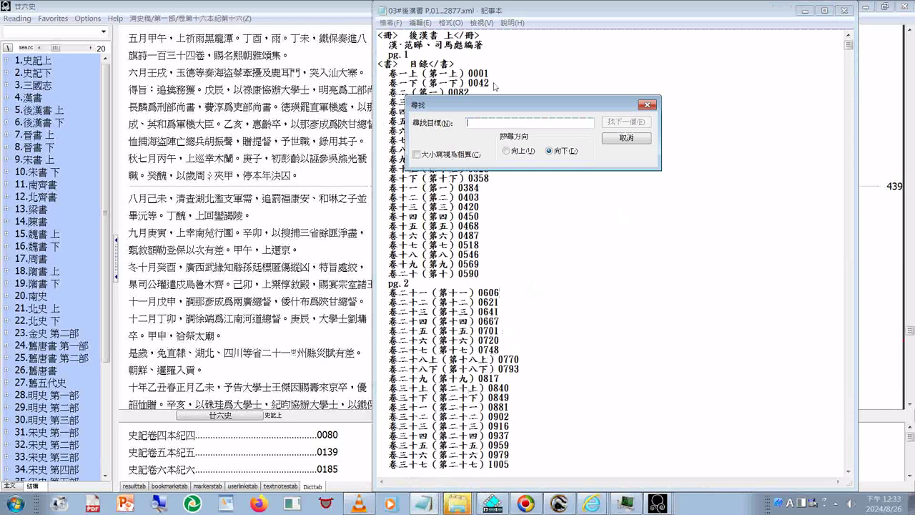
{"action": "key", "text": "ctrl+space"}
{"action": "type", "text": "ㄍㄧㄣˋ"}
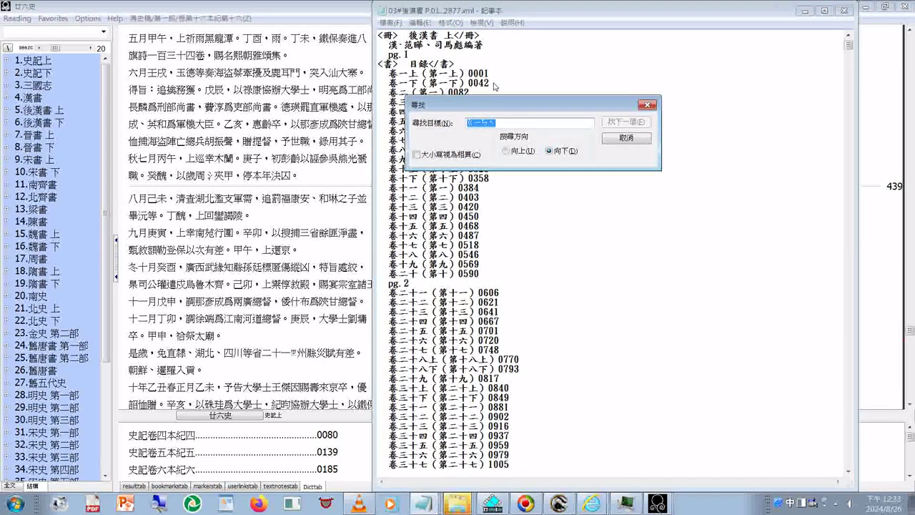
{"action": "key", "text": "Escape"}
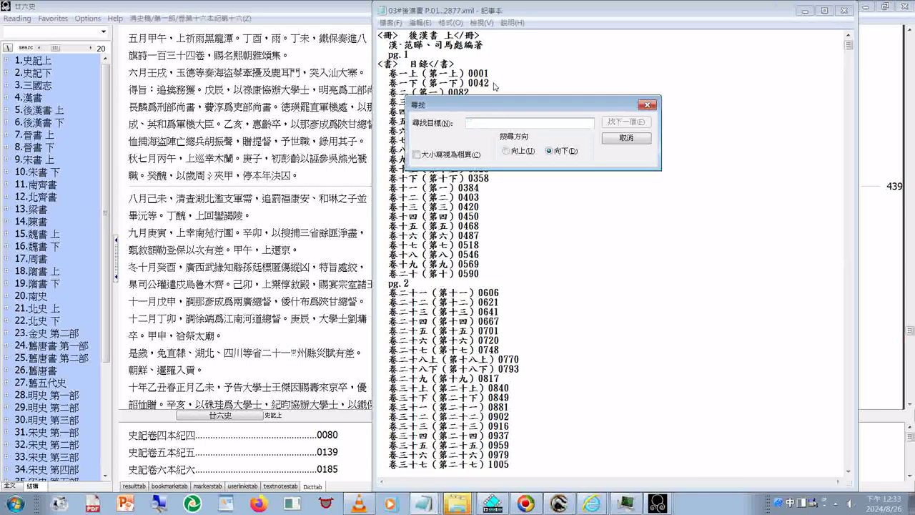
{"action": "type", "text": "ㄅㄣˇㄐㄧˋ"}
{"action": "key", "text": "Return"}
{"action": "key", "text": "Return"}
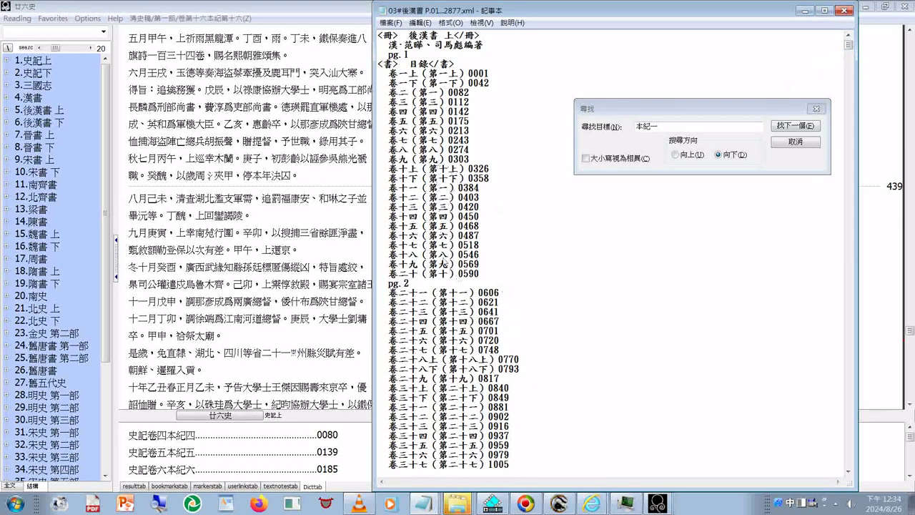
Examine the 後漢書 table of contents from 卷一上 through the 志 entries, down to the first chapter heading of the main text
{"action": "scroll", "coordinate": [444, 261], "scroll_direction": "down", "scroll_amount": 3}
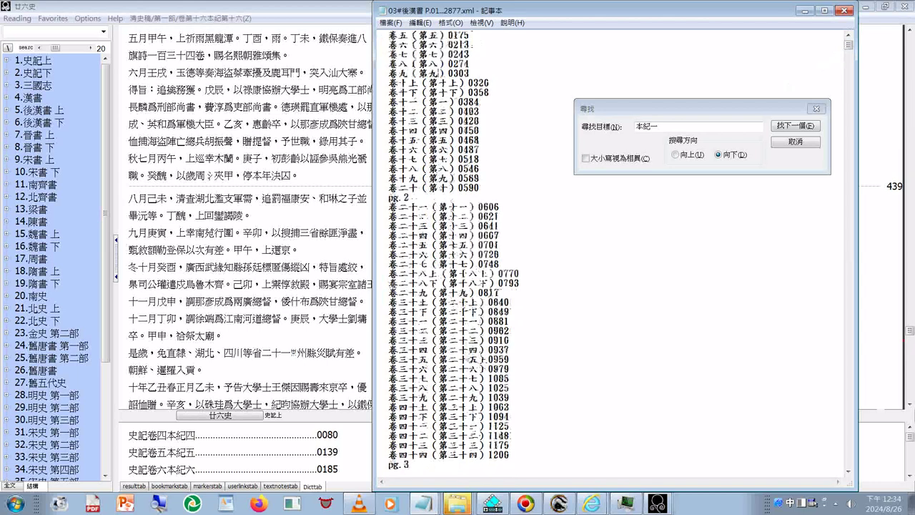
{"action": "scroll", "coordinate": [475, 350], "scroll_direction": "down", "scroll_amount": 20}
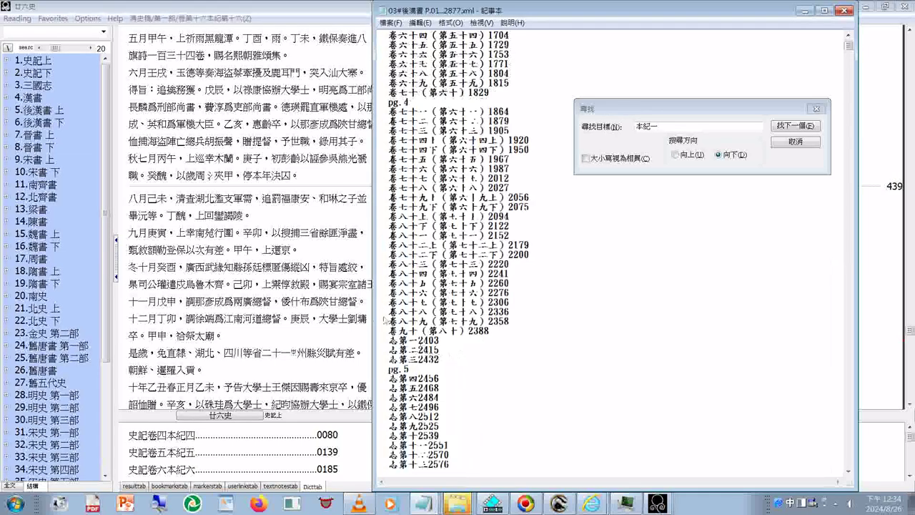
{"action": "scroll", "coordinate": [556, 317], "scroll_direction": "up", "scroll_amount": 8}
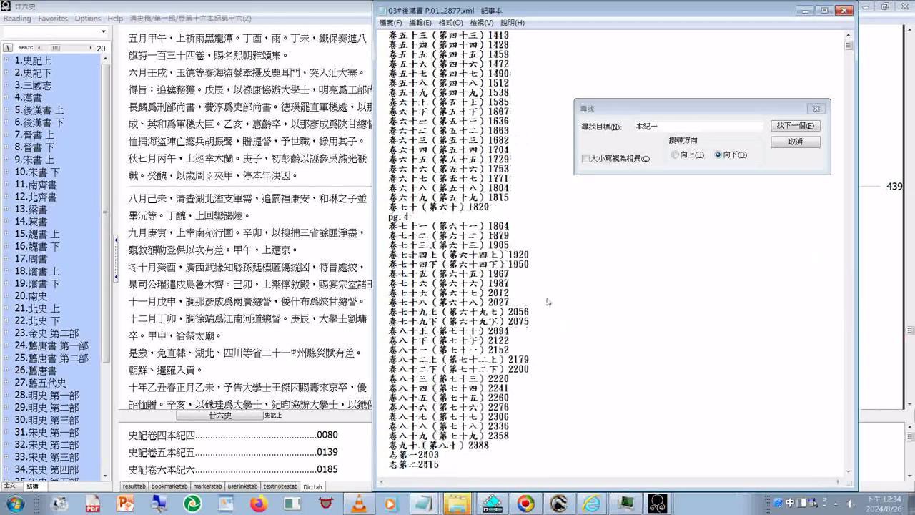
{"action": "scroll", "coordinate": [549, 302], "scroll_direction": "up", "scroll_amount": 11}
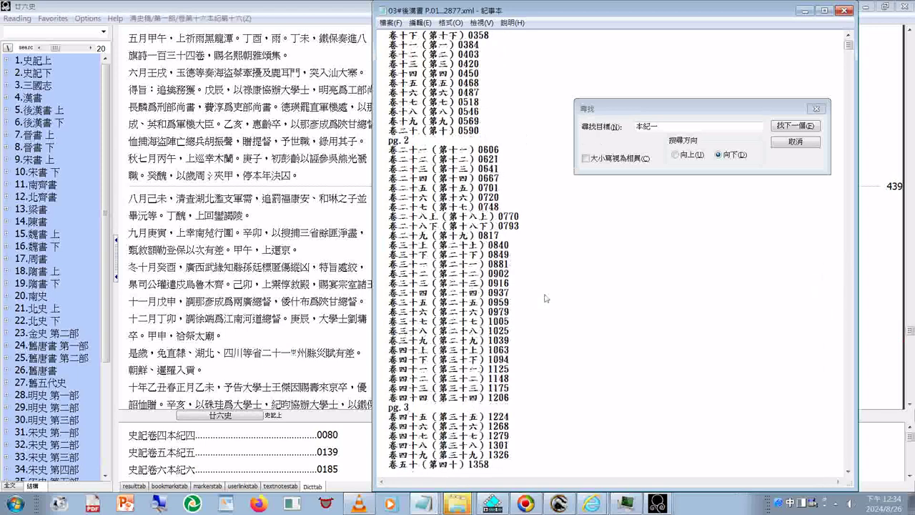
{"action": "scroll", "coordinate": [545, 298], "scroll_direction": "up", "scroll_amount": 5}
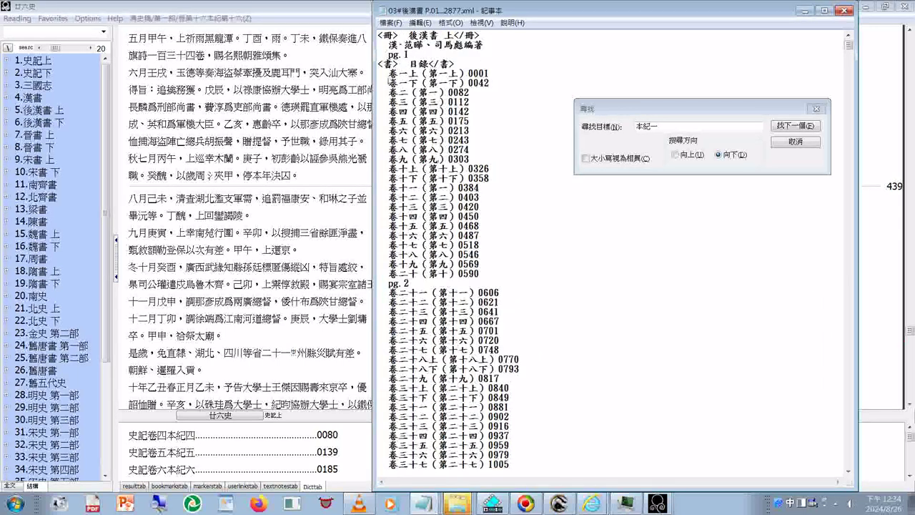
{"action": "left_click_drag", "start_coordinate": [389, 74], "coordinate": [465, 76]}
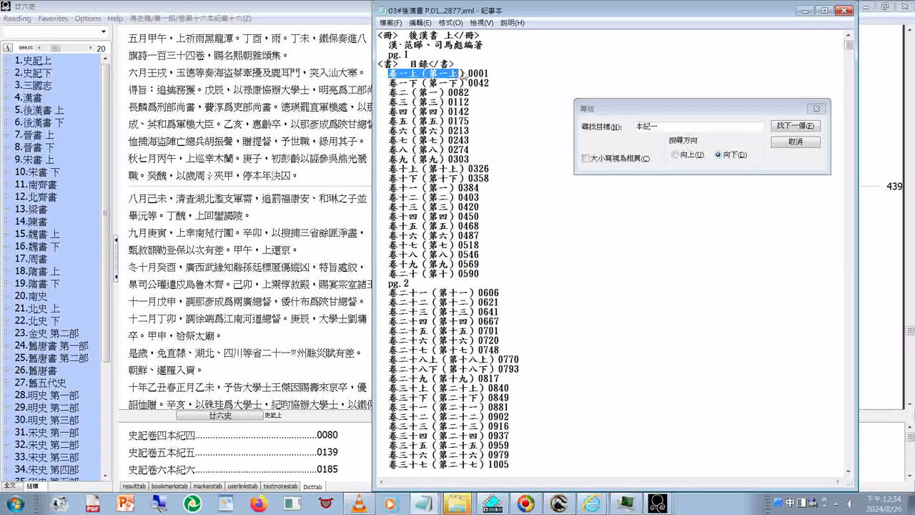
{"action": "left_click", "coordinate": [465, 75]}
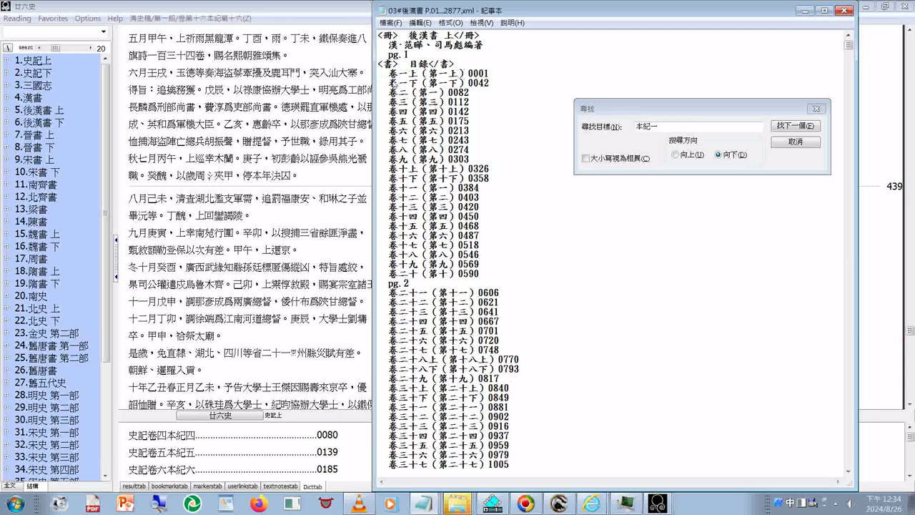
{"action": "left_click_drag", "start_coordinate": [388, 74], "coordinate": [462, 74]}
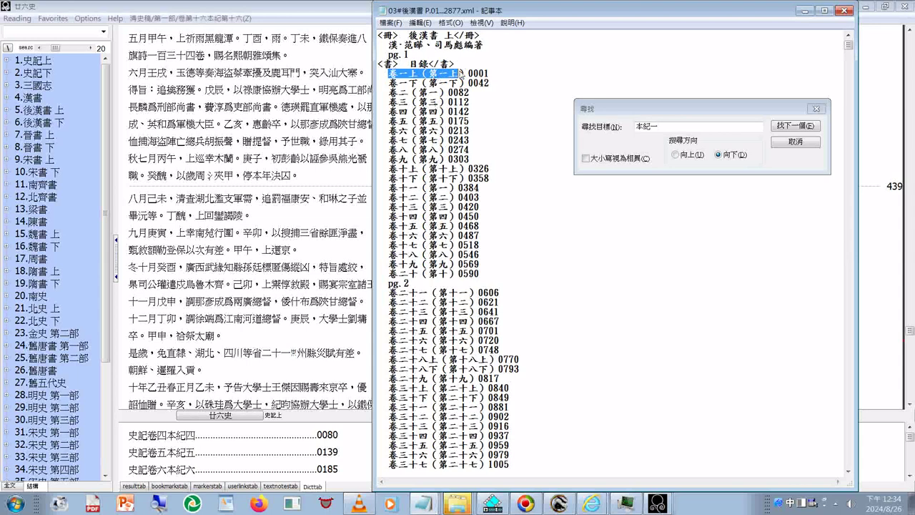
{"action": "scroll", "coordinate": [539, 295], "scroll_direction": "down", "scroll_amount": 16}
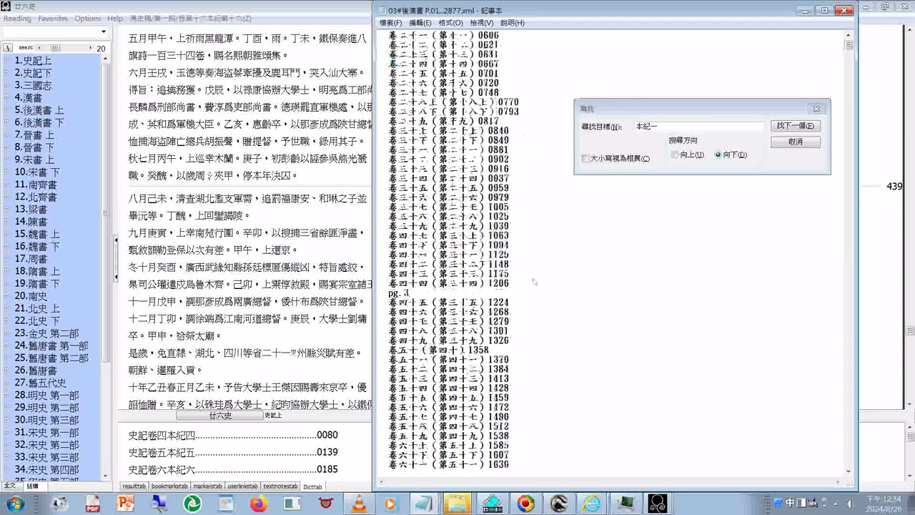
{"action": "scroll", "coordinate": [538, 294], "scroll_direction": "down", "scroll_amount": 13}
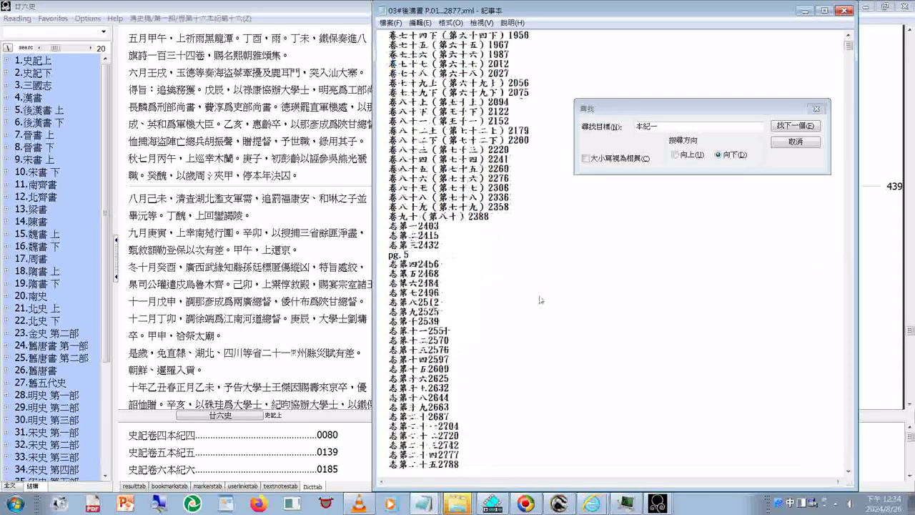
{"action": "scroll", "coordinate": [535, 284], "scroll_direction": "down", "scroll_amount": 8}
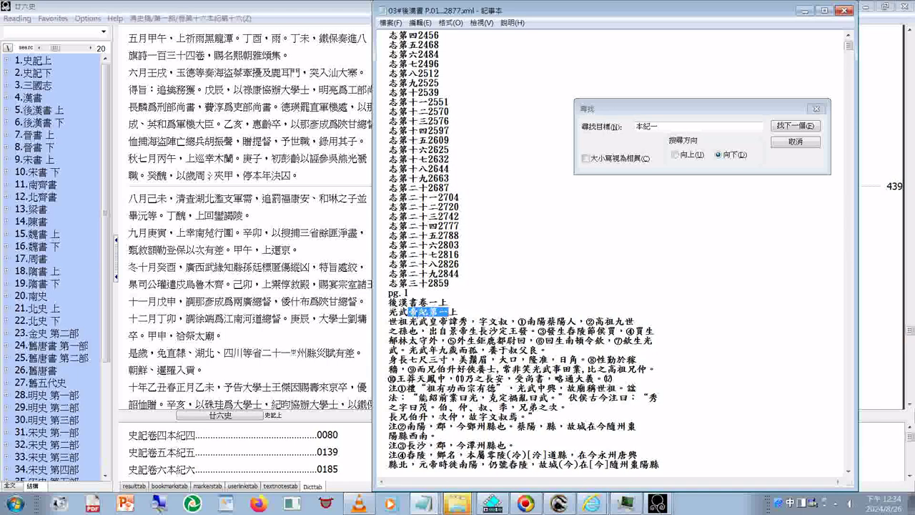
Copy the heading lines 後漢書卷一上 and 光武帝紀第一上 from the main text into a blank Notepad document
{"action": "left_click_drag", "start_coordinate": [388, 303], "coordinate": [429, 312]}
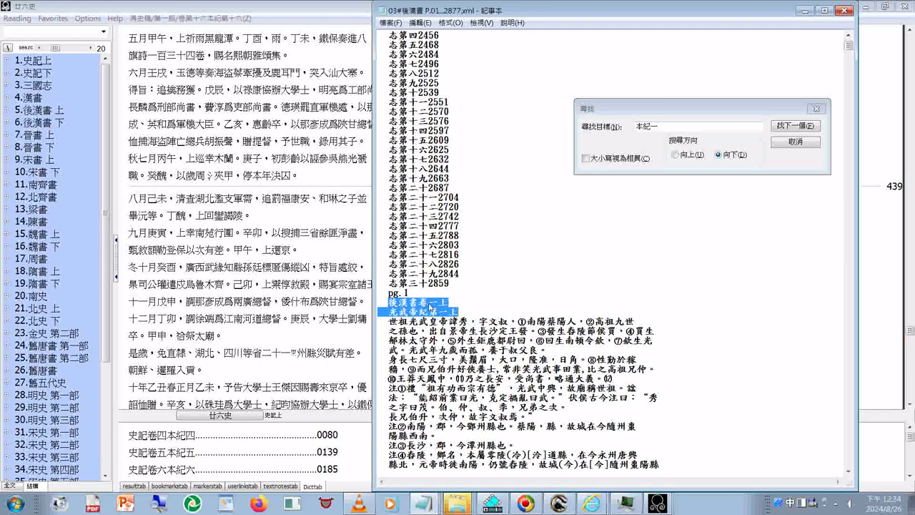
{"action": "right_click", "coordinate": [430, 308]}
{"action": "left_click", "coordinate": [458, 337]}
{"action": "left_click", "coordinate": [461, 341]}
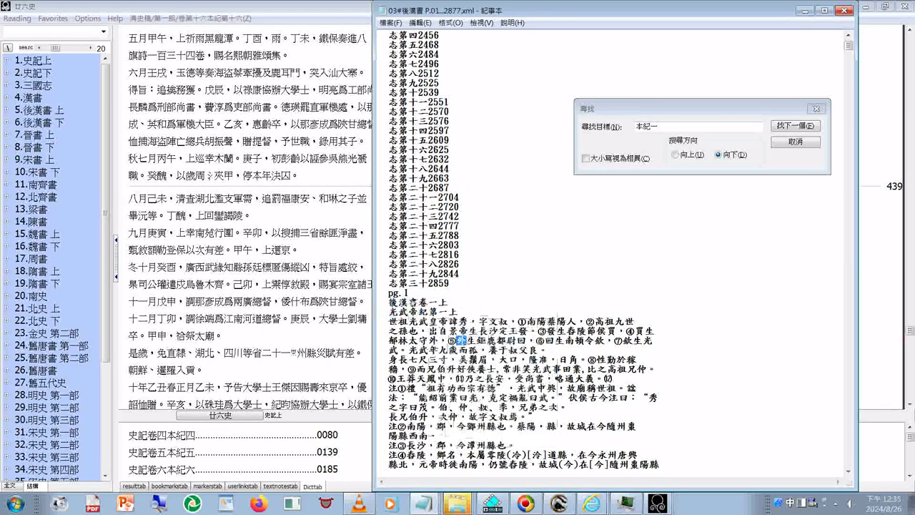
{"action": "left_click_drag", "start_coordinate": [387, 303], "coordinate": [459, 311]}
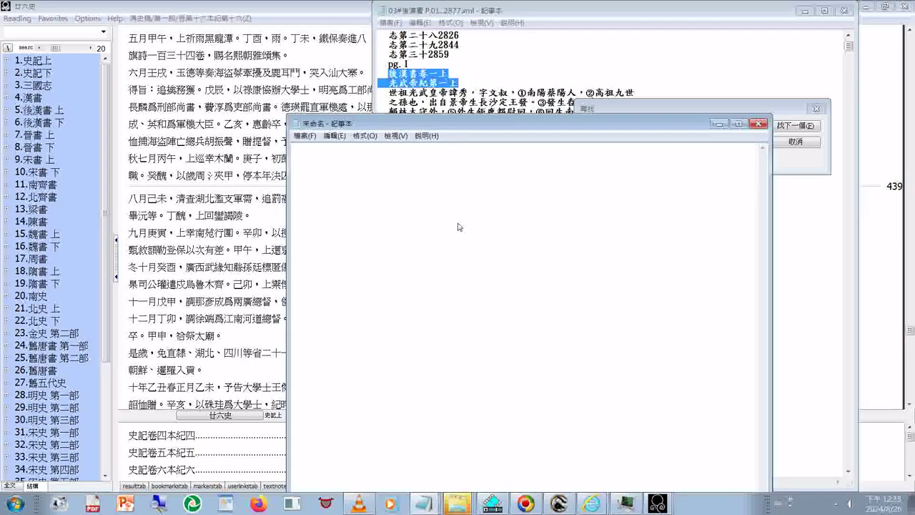
{"action": "right_click", "coordinate": [458, 223]}
{"action": "left_click", "coordinate": [499, 268]}
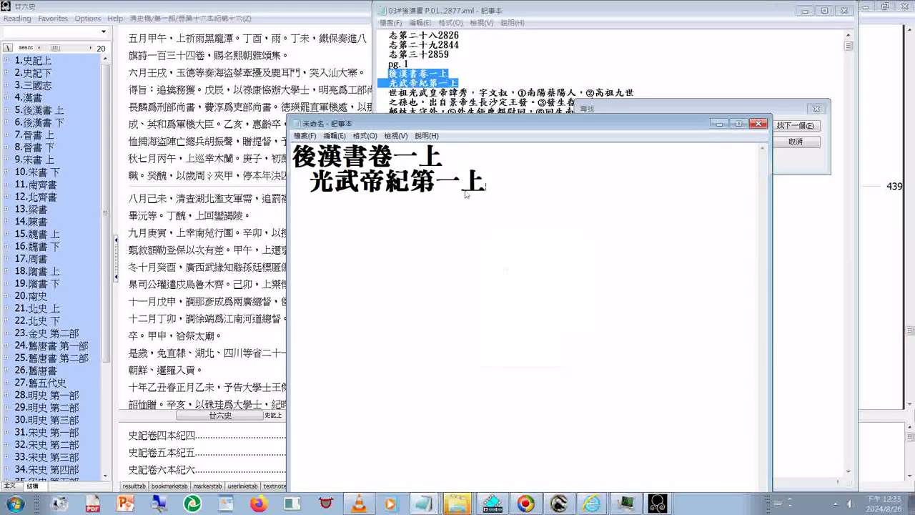
{"action": "left_click_drag", "start_coordinate": [515, 130], "coordinate": [547, 165]}
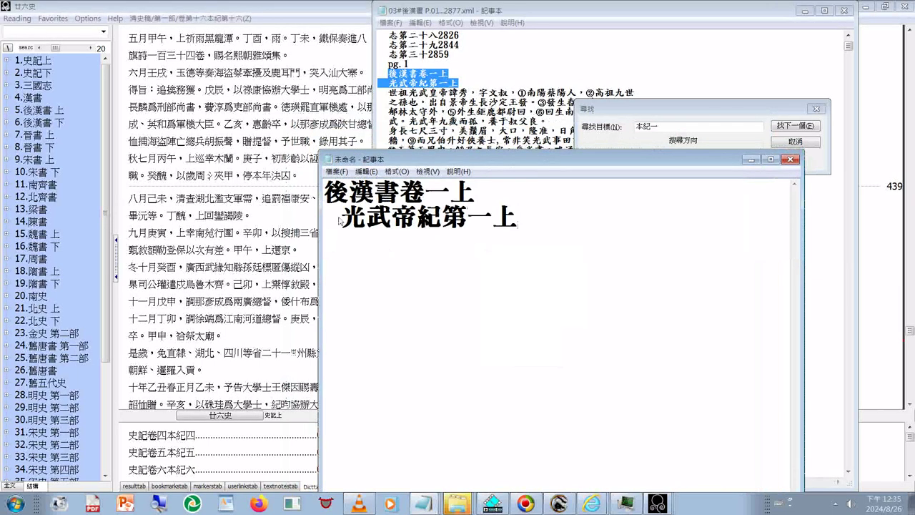
Insert an empty opening tag "< >" before 後漢書卷一上 in the blank document
{"action": "key", "text": "ctrl+Home"}
{"action": "key", "text": "Return"}
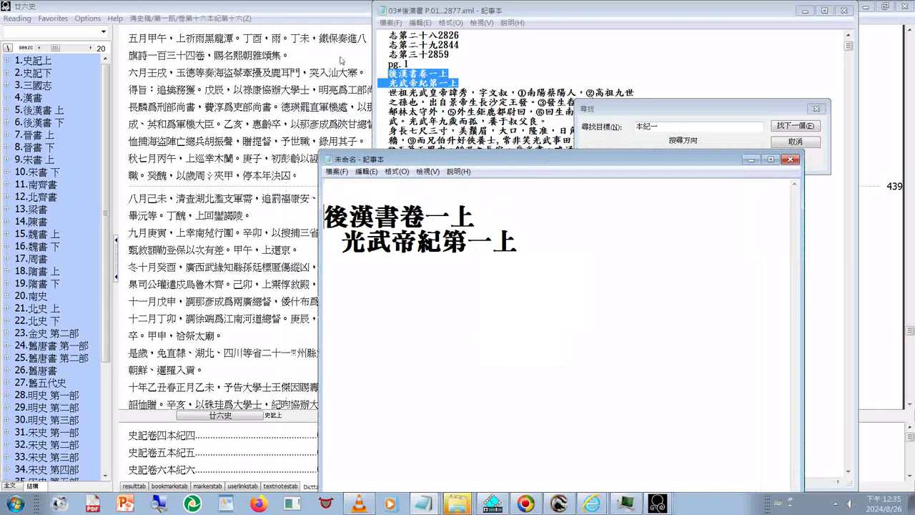
{"action": "key", "text": "BackSpace"}
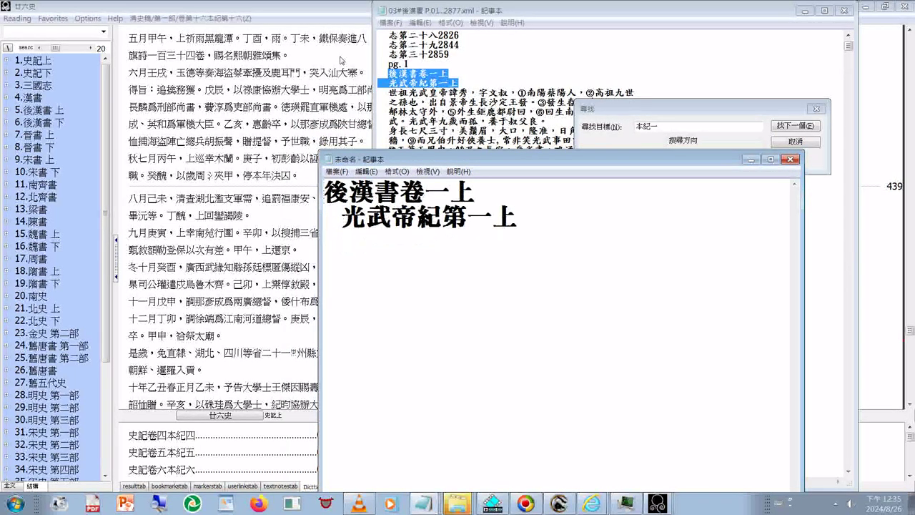
{"action": "type", "text": "<<>"}
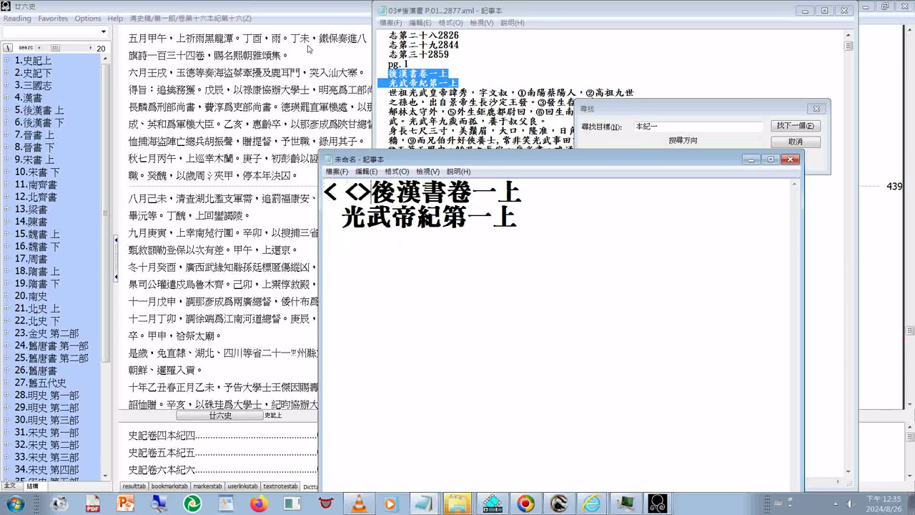
{"action": "key", "text": "Left"}
{"action": "key", "text": "BackSpace"}
Join 光武帝紀第一上 onto the 後漢書卷一上 line, leaving a single space between them
{"action": "key", "text": "End"}
{"action": "key", "text": "Delete"}
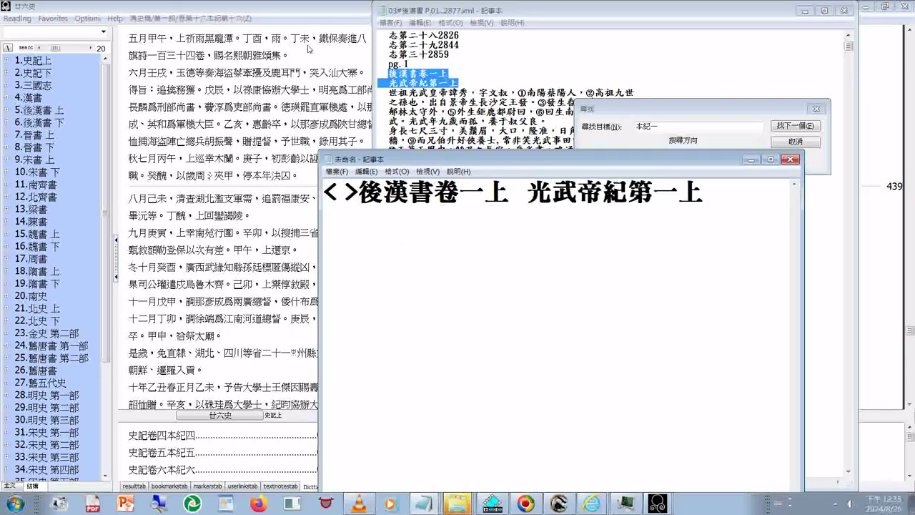
{"action": "key", "text": "Right"}
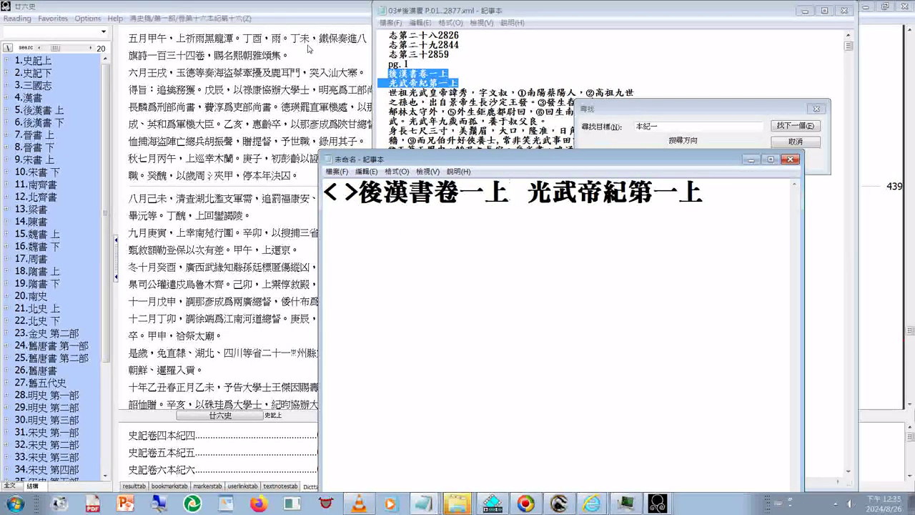
{"action": "key", "text": "BackSpace"}
{"action": "key", "text": "Right"}
{"action": "key", "text": "Right"}
{"action": "key", "text": "Right"}
{"action": "key", "text": "Right"}
{"action": "key", "text": "Right"}
{"action": "key", "text": "Right"}
{"action": "key", "text": "Right"}
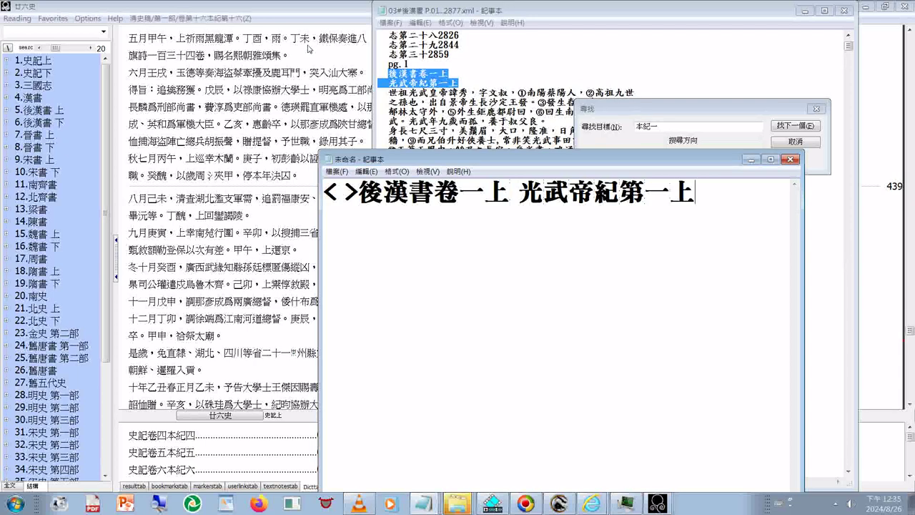
Add the closing tag </書> at the end of the 後漢書卷一上 光武帝紀第一上 heading line
{"action": "type", "text": "< >"}
{"action": "key", "text": "Left"}
{"action": "type", "text": "/"}
{"action": "key", "text": "ctrl+space"}
{"action": "type", "text": "ㄕ"}
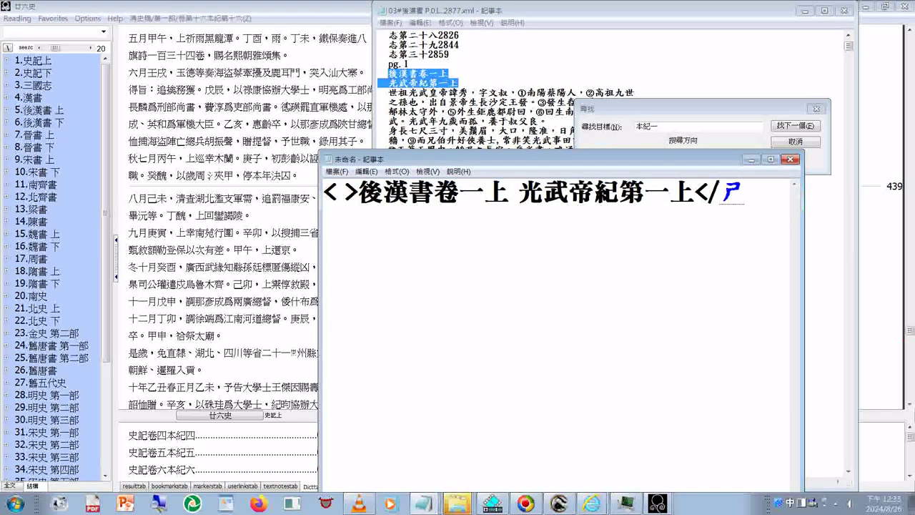
{"action": "type", "text": "ㄨ"}
{"action": "key", "text": "space"}
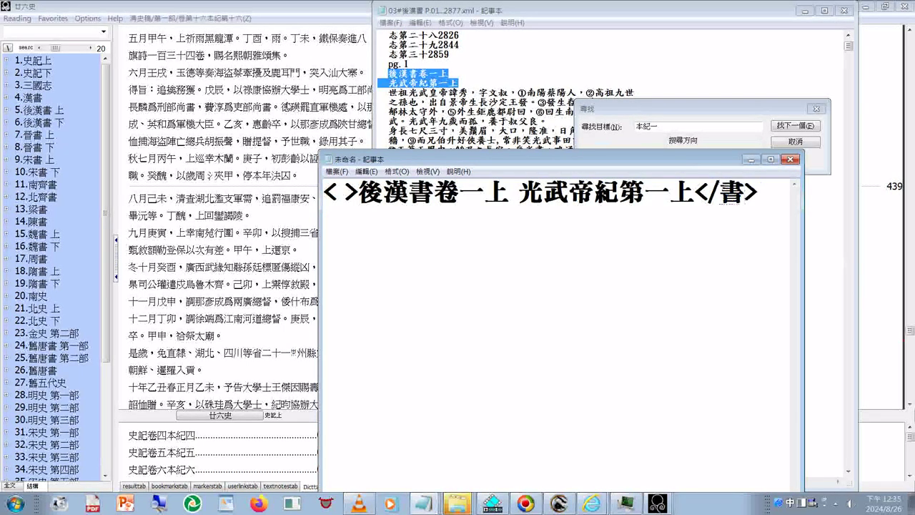
Fill the empty opening tag before 後漢書卷一上 so it reads <書>, with no space inside it
{"action": "key", "text": "Home"}
{"action": "key", "text": "Right"}
{"action": "key", "text": "Delete"}
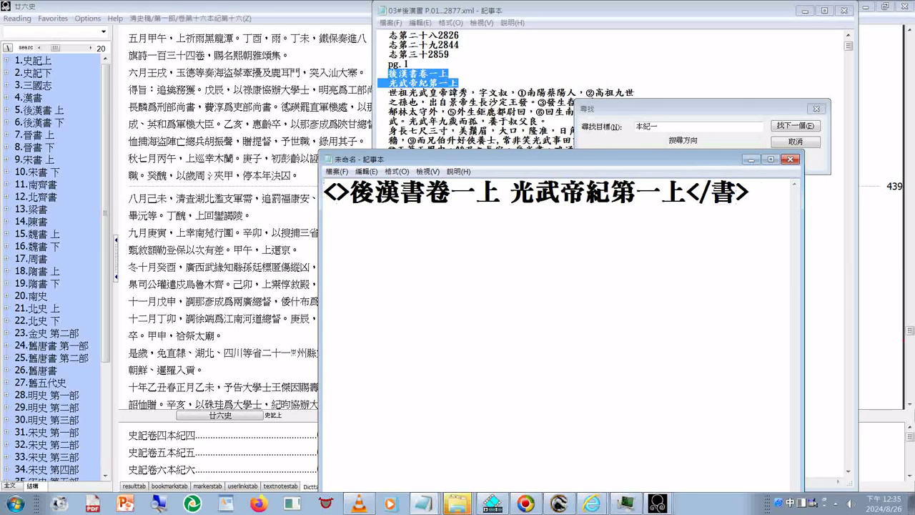
{"action": "type", "text": "ㄕㄨ"}
{"action": "key", "text": "space"}
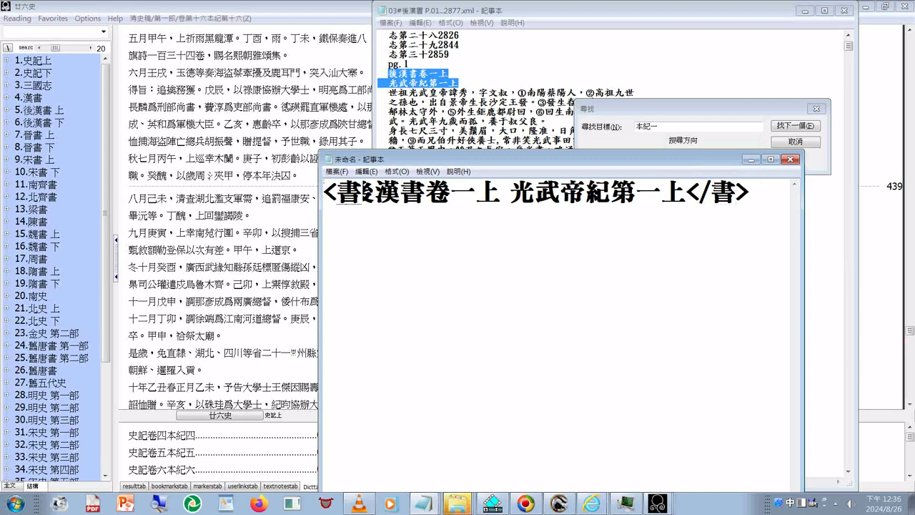
{"action": "type", "text": ">"}
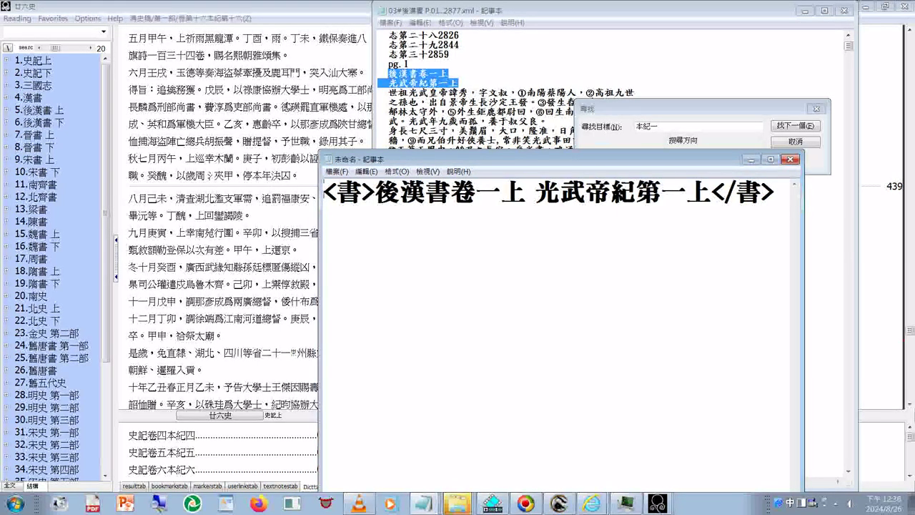
Examine the volume entries in the 後漢書 XML table of contents, from the beginning down to 志第一
{"action": "key", "text": "ctrl+a"}
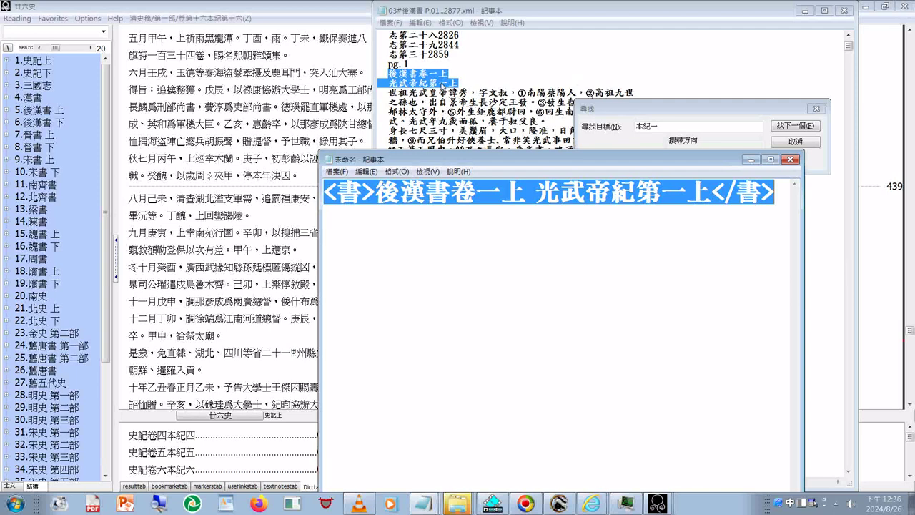
{"action": "left_click", "coordinate": [443, 83]}
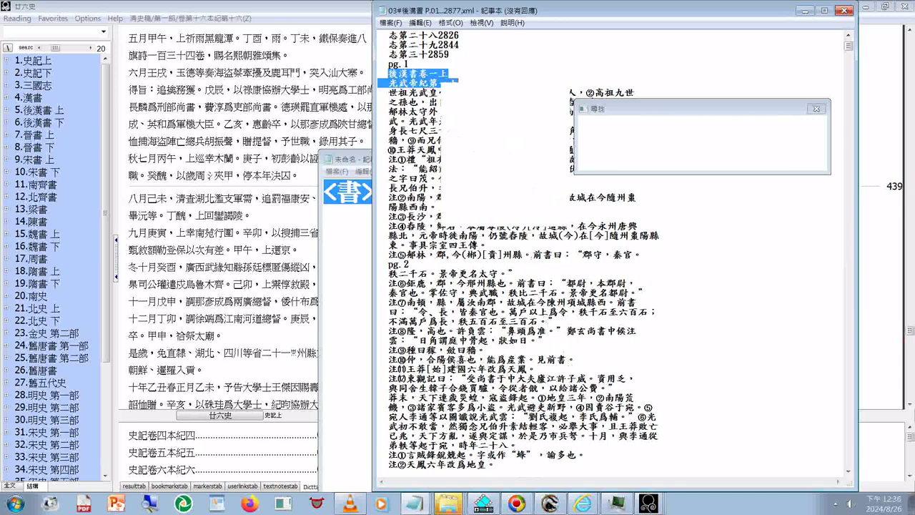
{"action": "key", "text": "Return"}
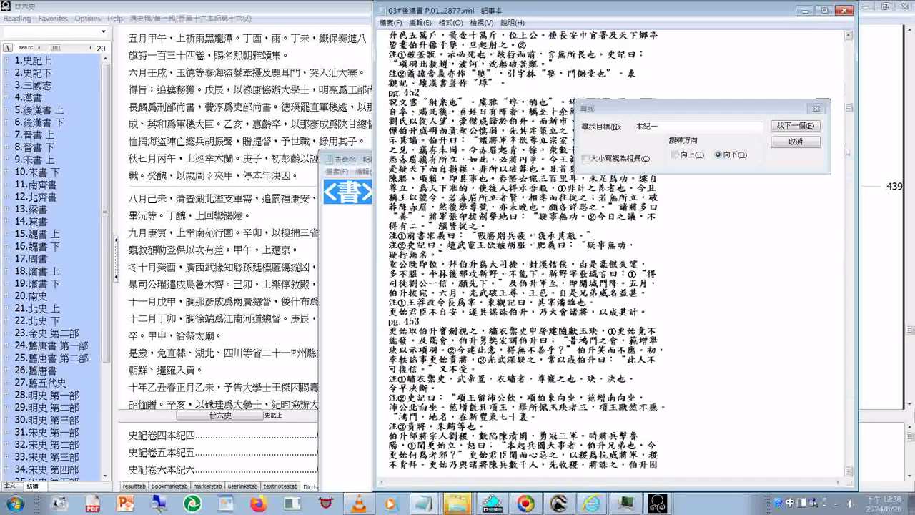
{"action": "left_click_drag", "start_coordinate": [848, 152], "coordinate": [855, 253]}
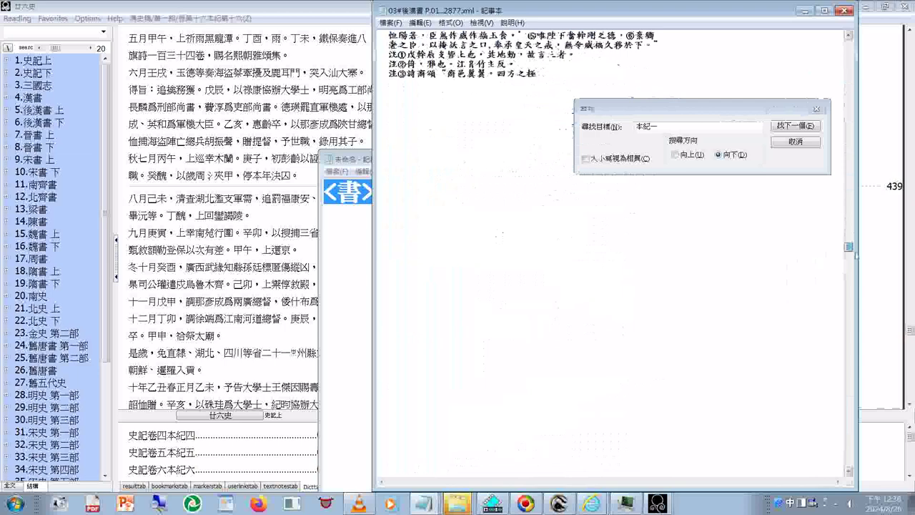
{"action": "left_click_drag", "start_coordinate": [855, 254], "coordinate": [849, 44]}
{"action": "scroll", "coordinate": [511, 376], "scroll_direction": "down", "scroll_amount": 5}
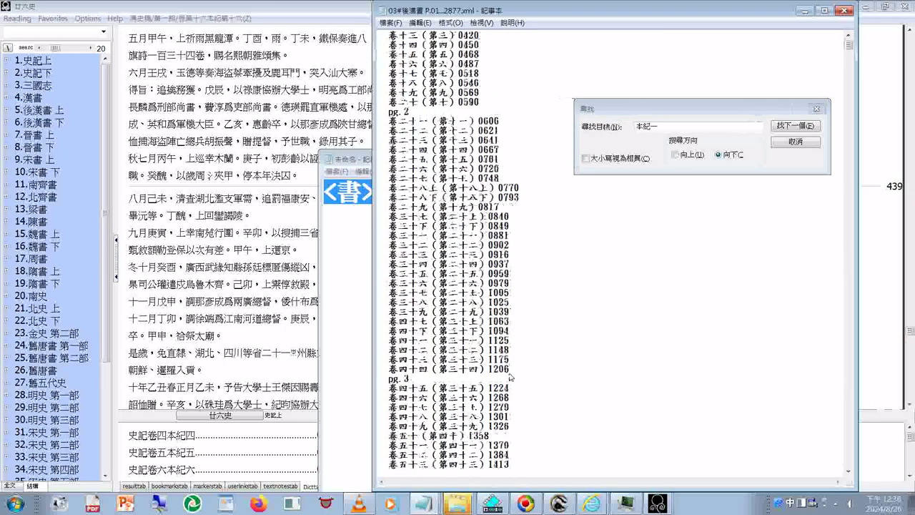
{"action": "scroll", "coordinate": [510, 377], "scroll_direction": "down", "scroll_amount": 10}
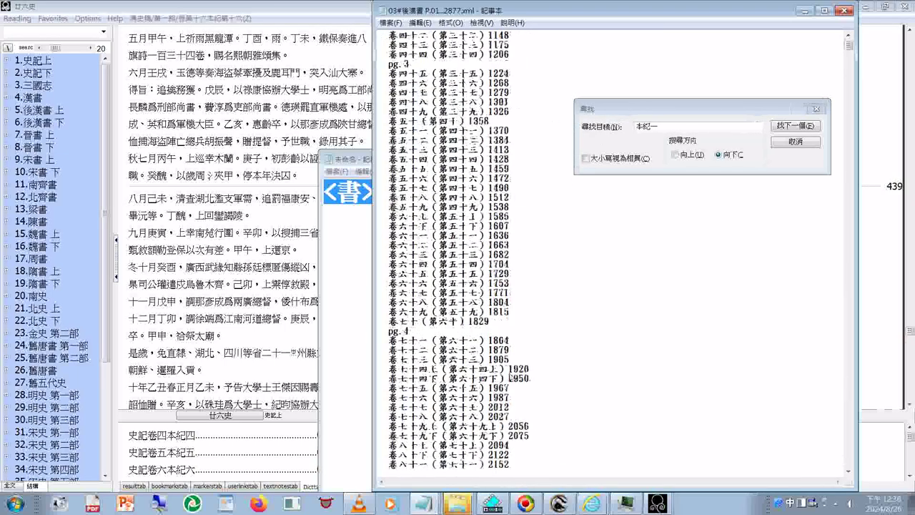
{"action": "scroll", "coordinate": [510, 377], "scroll_direction": "down", "scroll_amount": 4}
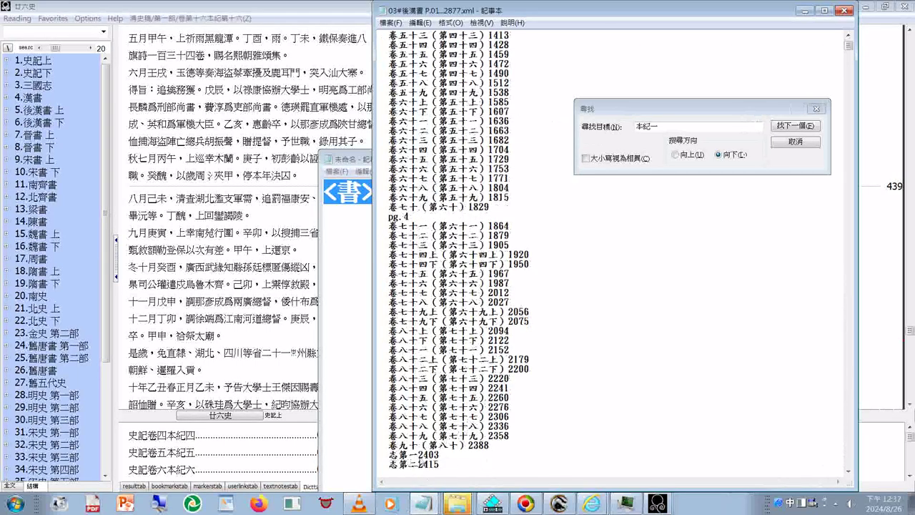
{"action": "left_click_drag", "start_coordinate": [418, 455], "coordinate": [434, 456]}
{"action": "left_click", "coordinate": [438, 455]}
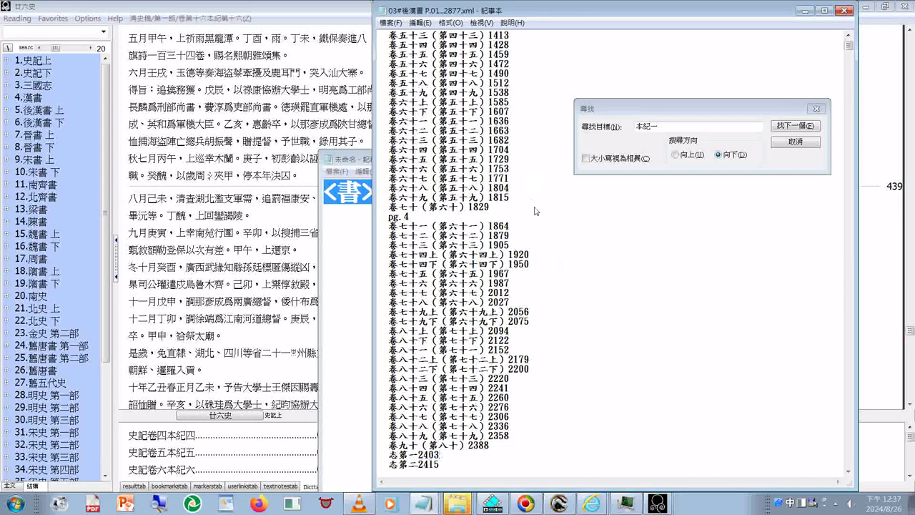
{"action": "scroll", "coordinate": [578, 242], "scroll_direction": "up", "scroll_amount": 4}
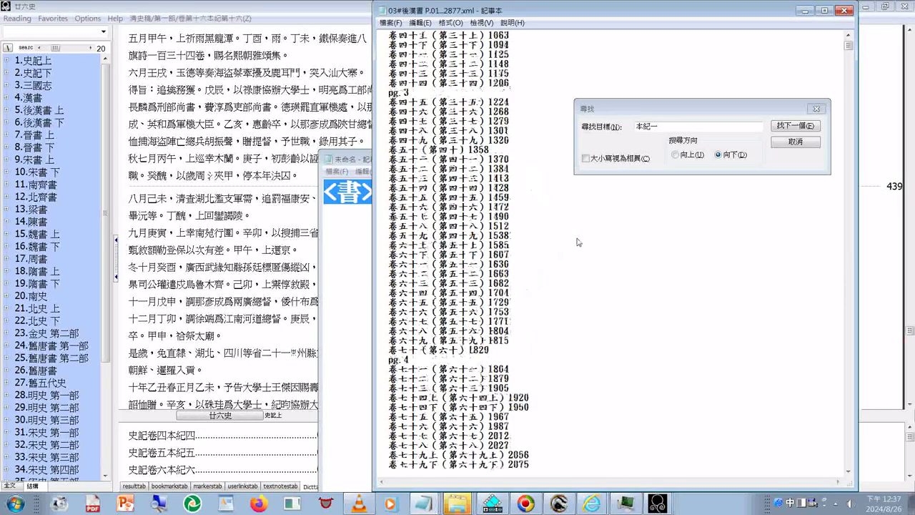
{"action": "scroll", "coordinate": [578, 242], "scroll_direction": "up", "scroll_amount": 4}
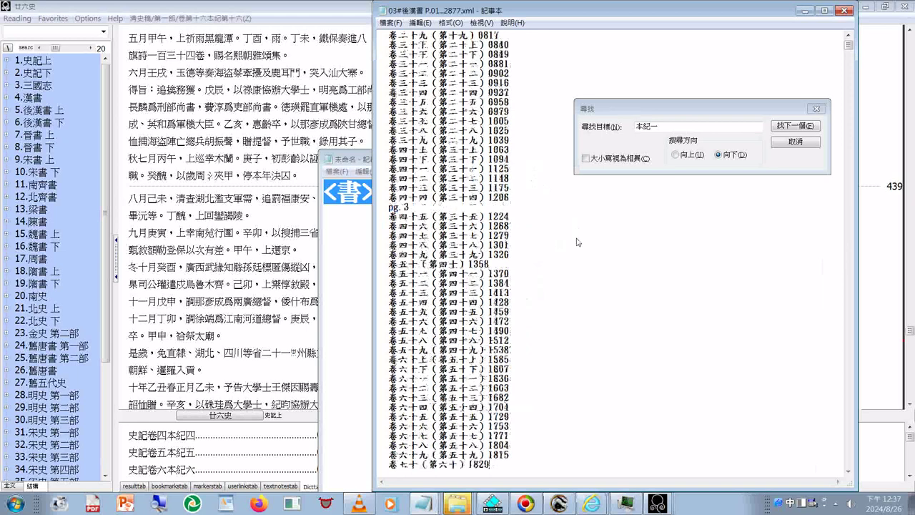
{"action": "scroll", "coordinate": [577, 242], "scroll_direction": "up", "scroll_amount": 12}
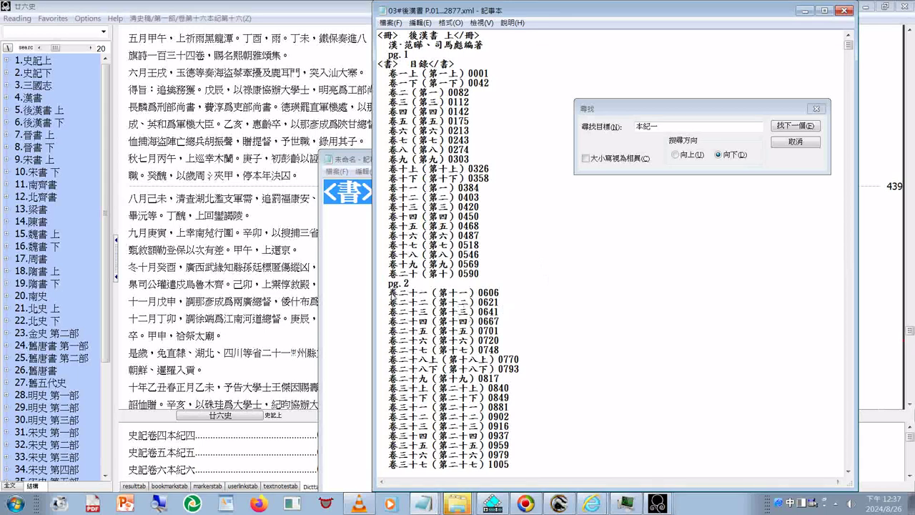
Search the 後漢書 XML for 卷二十一, copied from its contents entry, and view the matching chapter heading in the main text
{"action": "left_click_drag", "start_coordinate": [391, 295], "coordinate": [428, 295]}
{"action": "right_click", "coordinate": [428, 295]}
{"action": "left_click", "coordinate": [450, 334]}
{"action": "left_click", "coordinate": [656, 129]}
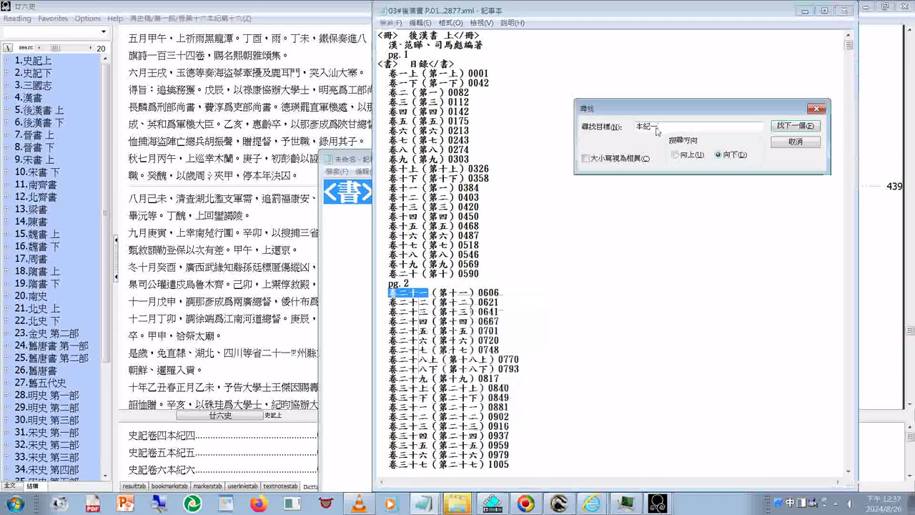
{"action": "double_click", "coordinate": [656, 129]}
{"action": "right_click", "coordinate": [652, 129]}
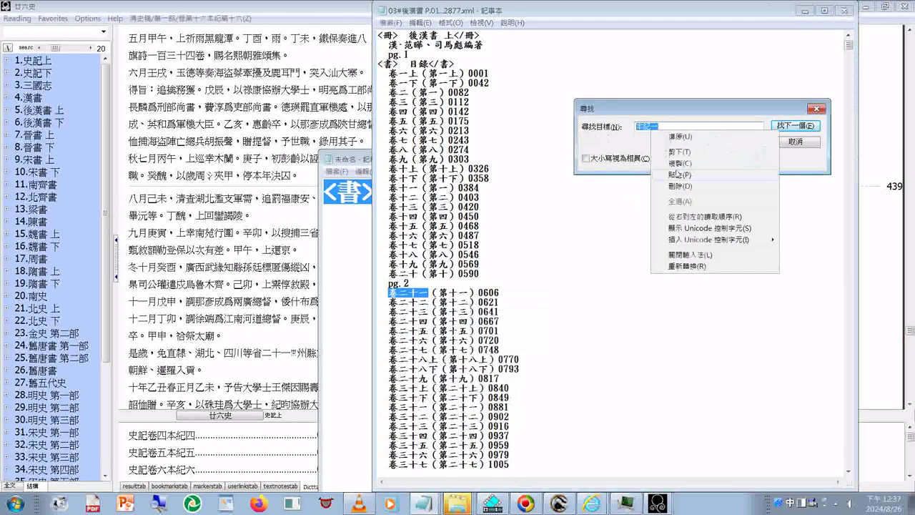
{"action": "left_click", "coordinate": [677, 178]}
{"action": "left_click", "coordinate": [793, 129]}
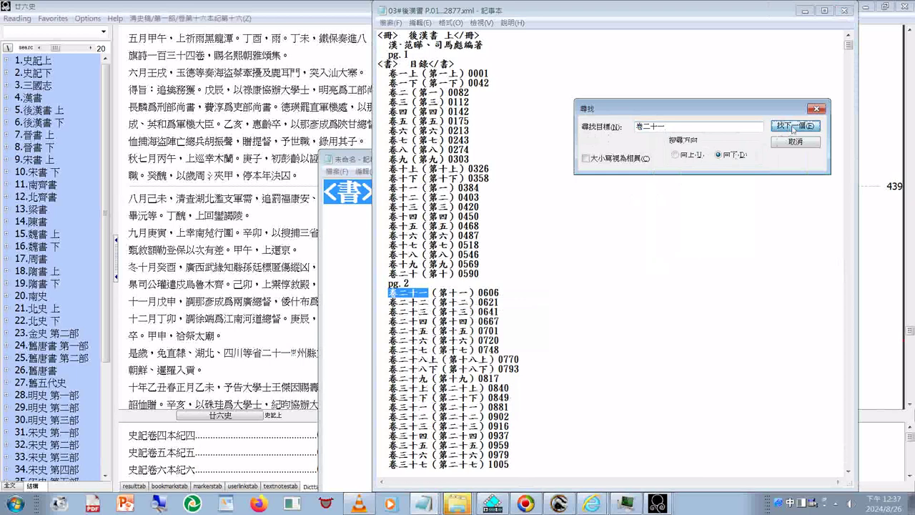
{"action": "left_click", "coordinate": [793, 126]}
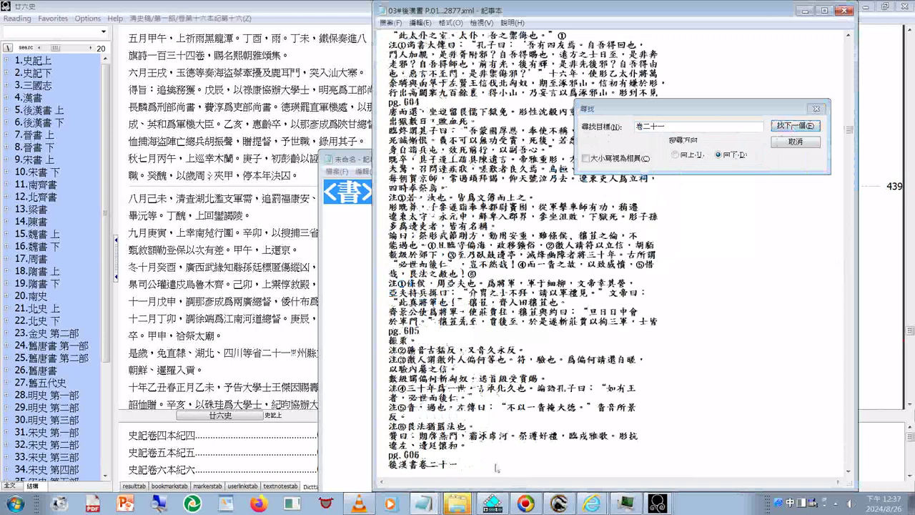
{"action": "scroll", "coordinate": [496, 468], "scroll_direction": "down", "scroll_amount": 1}
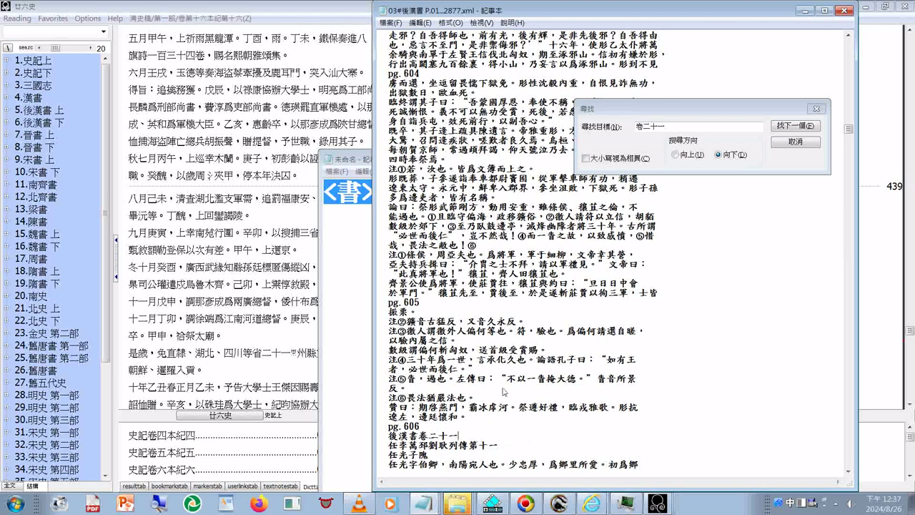
Search the 後漢書 XML for 卷十一 to reach its chapter heading in the main text
{"action": "key", "text": "ctrl+f"}
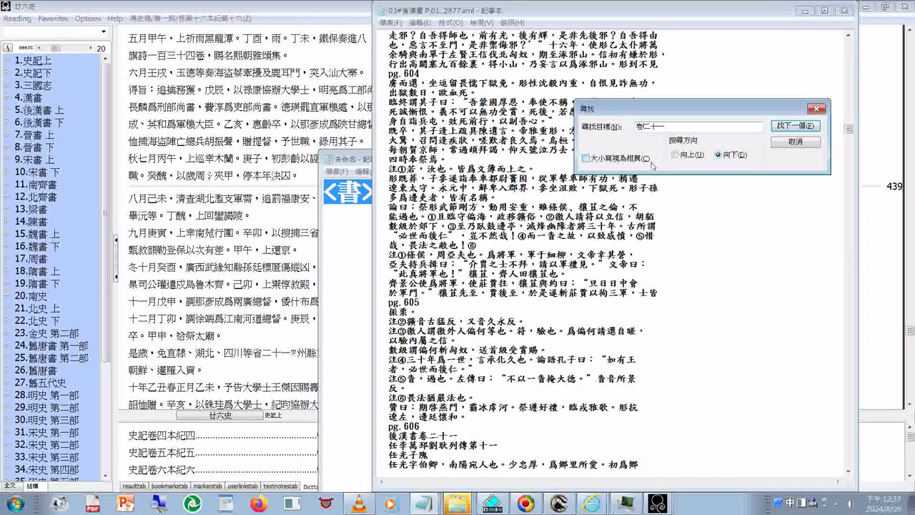
{"action": "key", "text": "Return"}
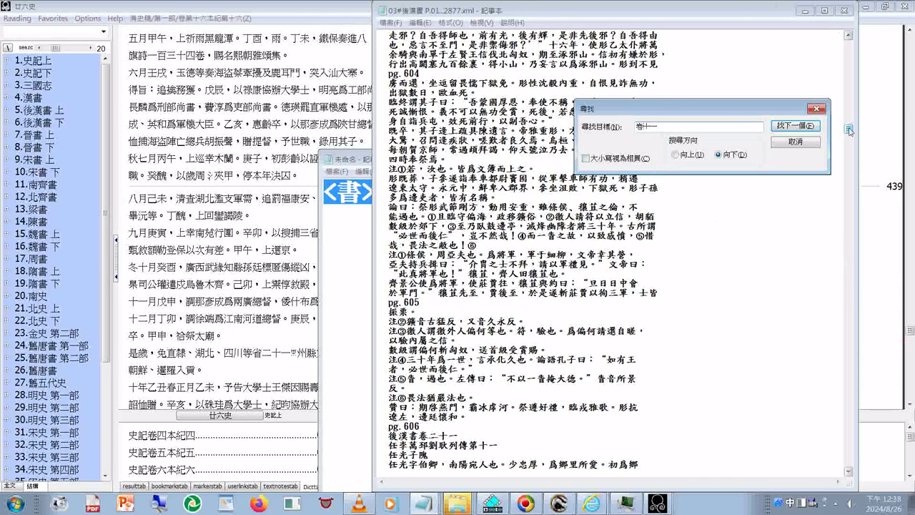
{"action": "key", "text": "Return"}
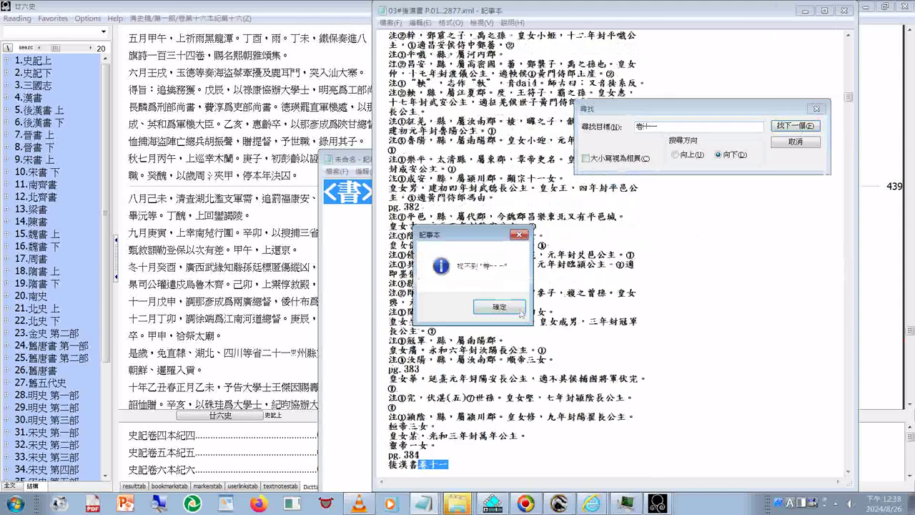
{"action": "left_click", "coordinate": [499, 307]}
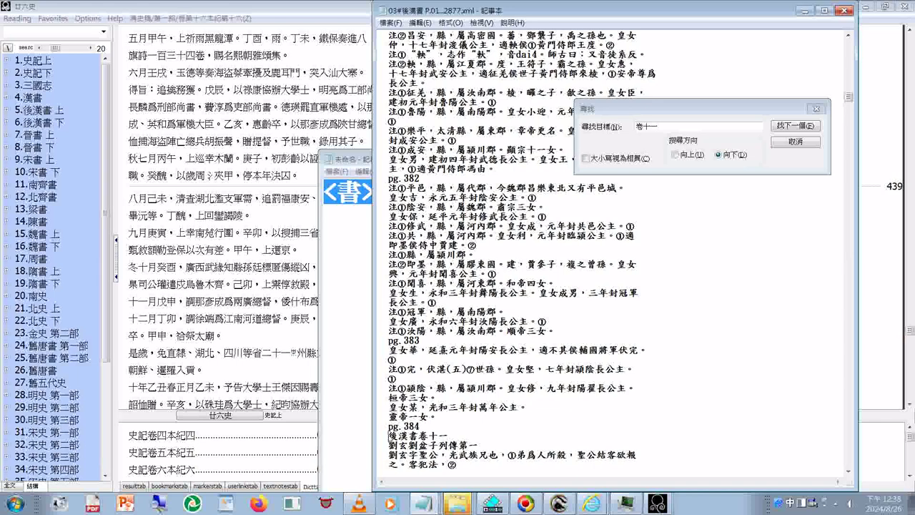
Copy the lines pg.384, 後漢書卷十一 and 劉玄劉盆子列傳第一 into the untitled Notepad document below the tagged heading
{"action": "left_click_drag", "start_coordinate": [388, 436], "coordinate": [470, 443]}
{"action": "left_click", "coordinate": [469, 443]}
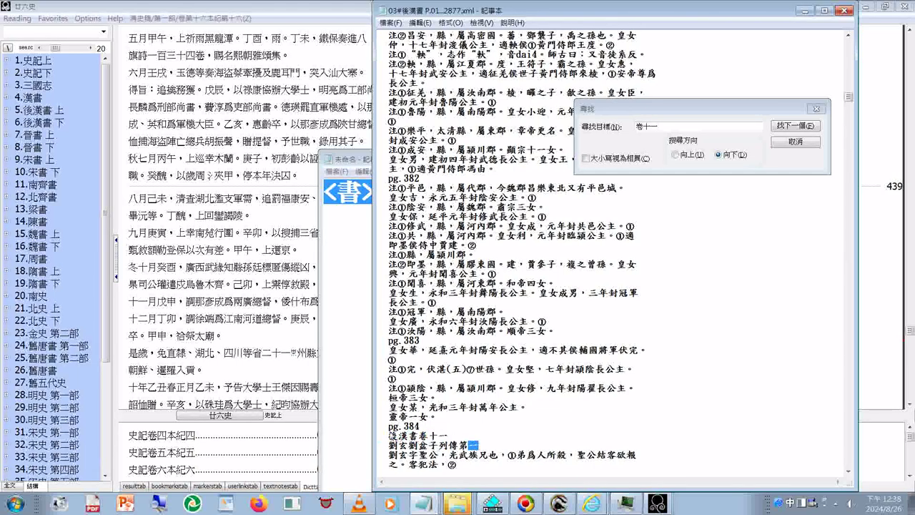
{"action": "key", "text": "Home"}
{"action": "key", "text": "Up"}
{"action": "left_click", "coordinate": [478, 444], "text": "shift"}
{"action": "scroll", "coordinate": [501, 429], "scroll_direction": "down", "scroll_amount": 2}
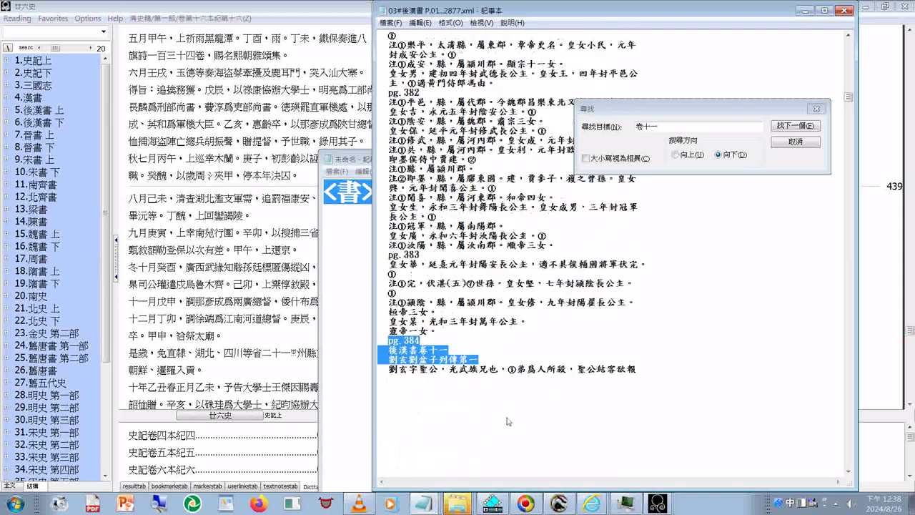
{"action": "scroll", "coordinate": [507, 422], "scroll_direction": "down", "scroll_amount": 3}
{"action": "key", "text": "ctrl+c"}
{"action": "key", "text": "ctrl+c"}
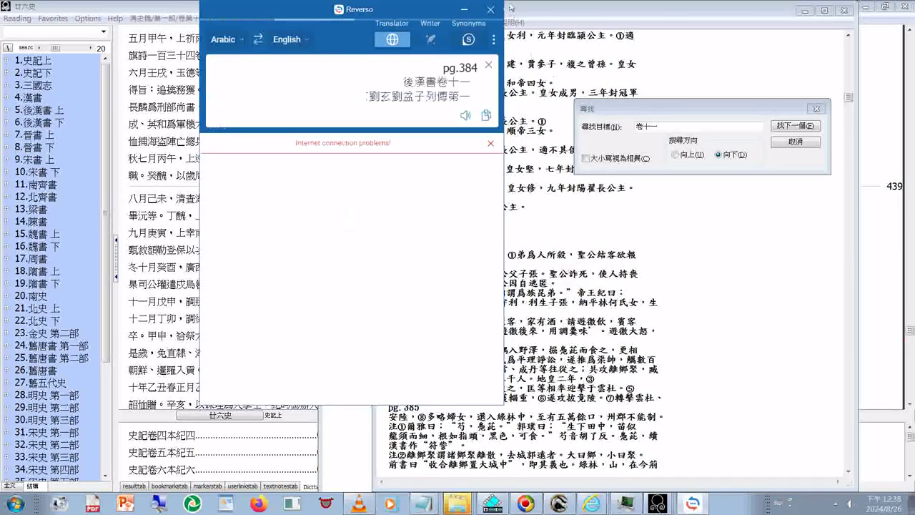
{"action": "left_click", "coordinate": [492, 12]}
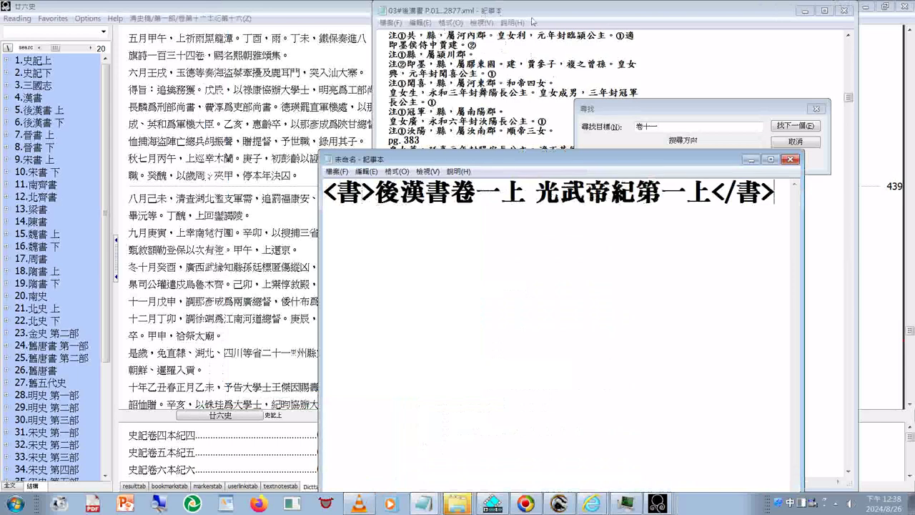
{"action": "key", "text": "ctrl+v"}
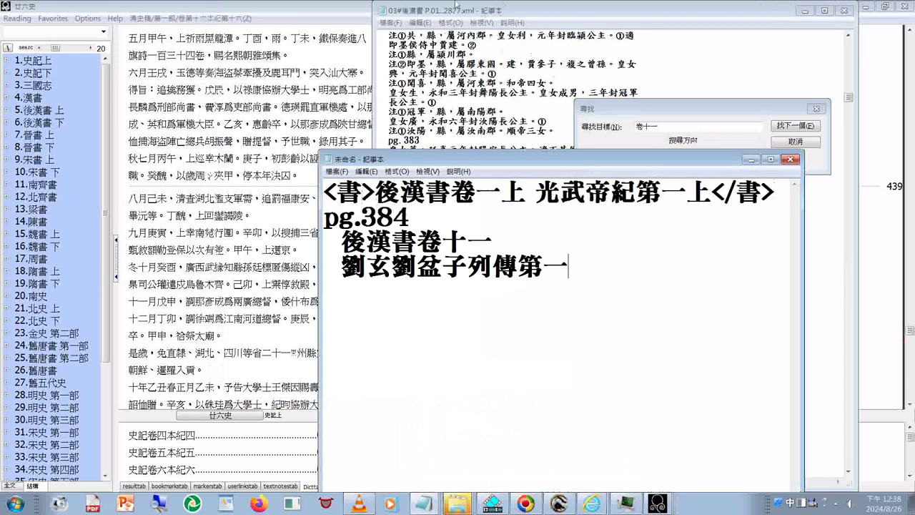
Join 劉玄劉盆子列傳第一 onto the 後漢書卷十一 line with a single space between them, and delete the pg.384 text above
{"action": "left_click", "coordinate": [506, 247]}
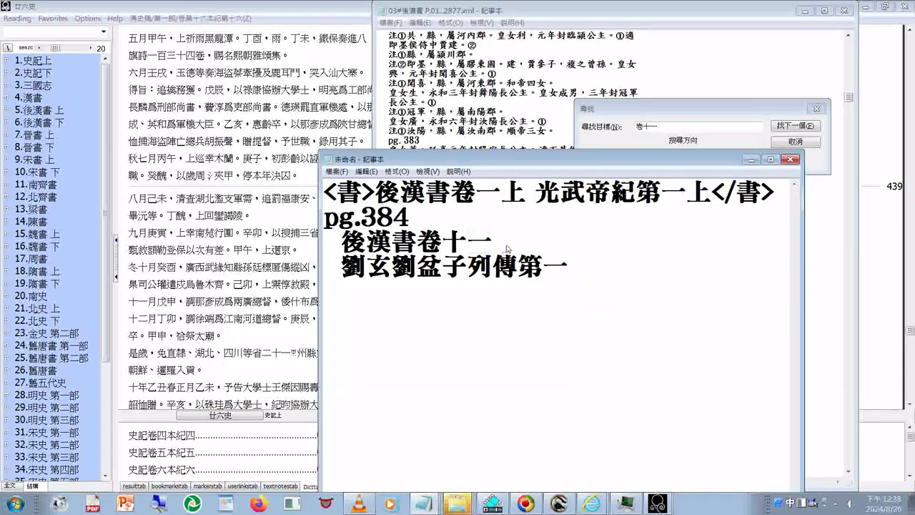
{"action": "key", "text": "Delete"}
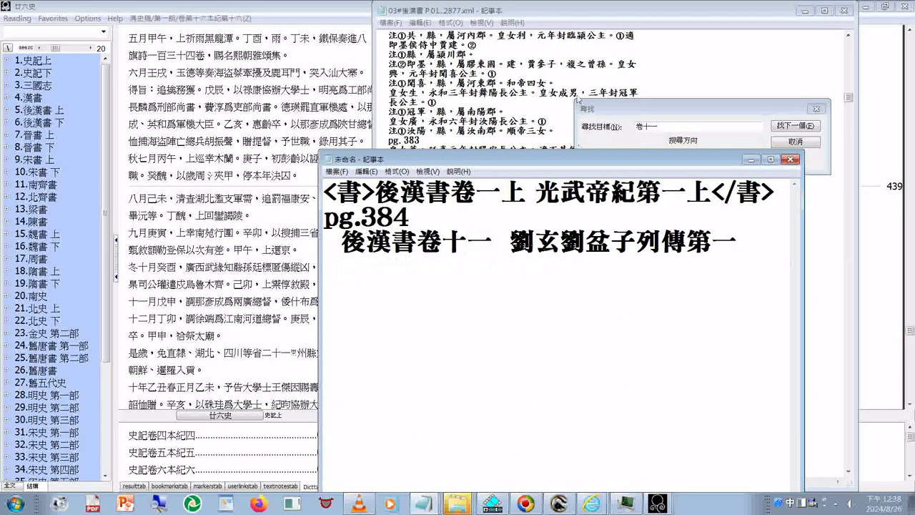
{"action": "key", "text": "Delete"}
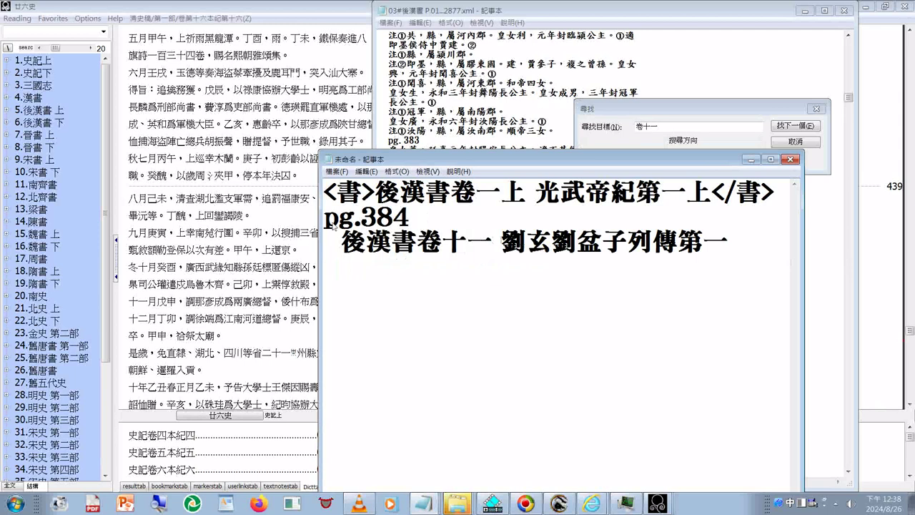
{"action": "key", "text": "Up"}
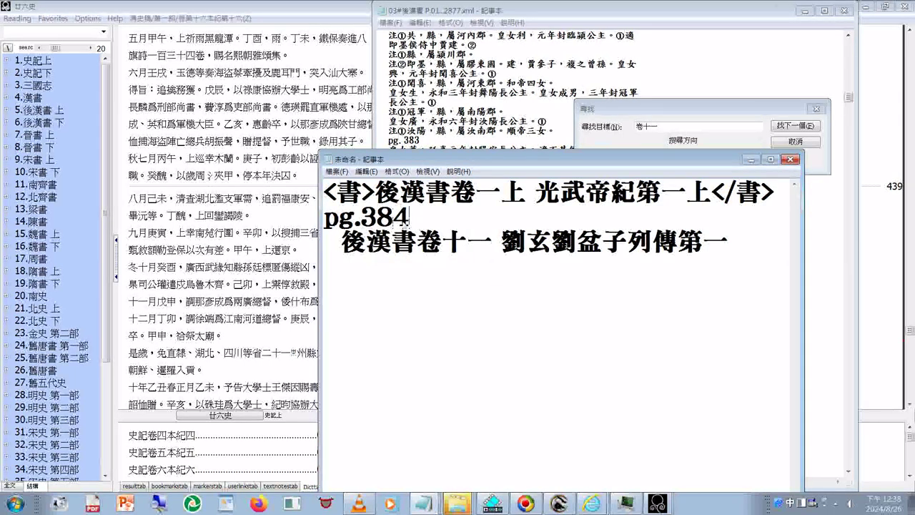
{"action": "key", "text": "shift+Home"}
{"action": "key", "text": "Delete"}
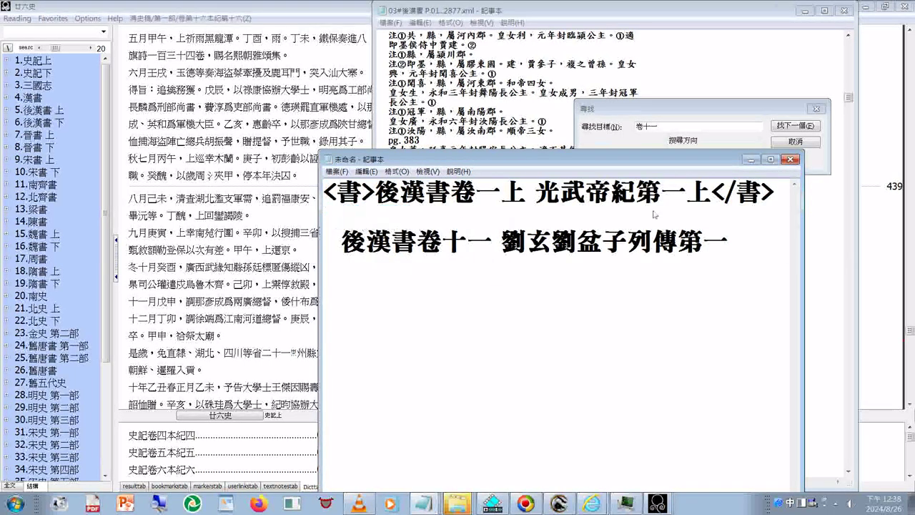
Append pg.384 to the end of the 後漢書卷十一 劉玄劉盆子列傳第一 line, separated by a single space
{"action": "left_click", "coordinate": [743, 245]}
{"action": "key", "text": "ctrl+v"}
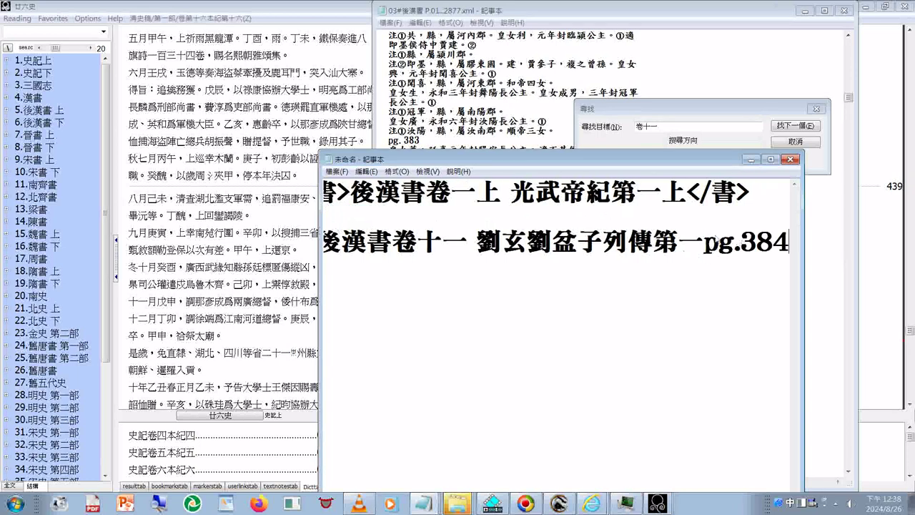
{"action": "left_click", "coordinate": [704, 244]}
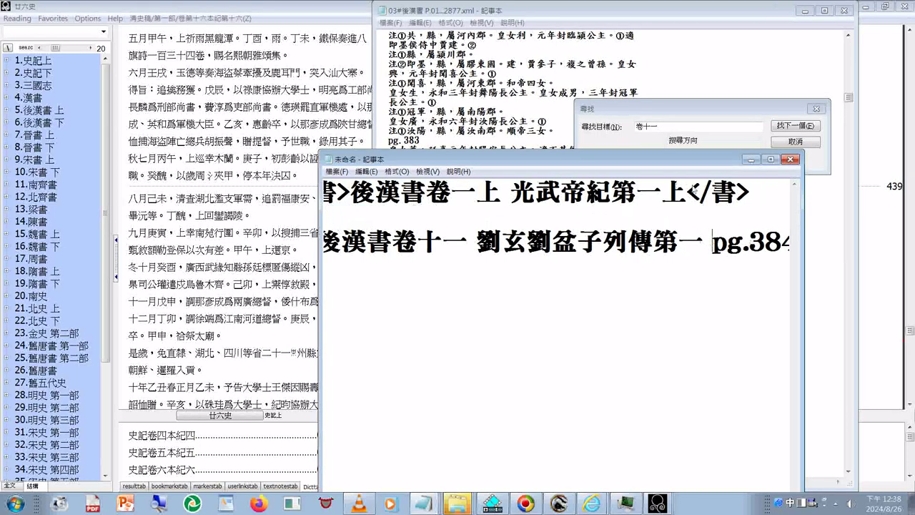
Enclose the 後漢書卷十一 heading line, including pg.384, in <書> and </書> tags, reusing the closing tag from the 卷一上 heading
{"action": "left_click_drag", "start_coordinate": [687, 192], "coordinate": [762, 191]}
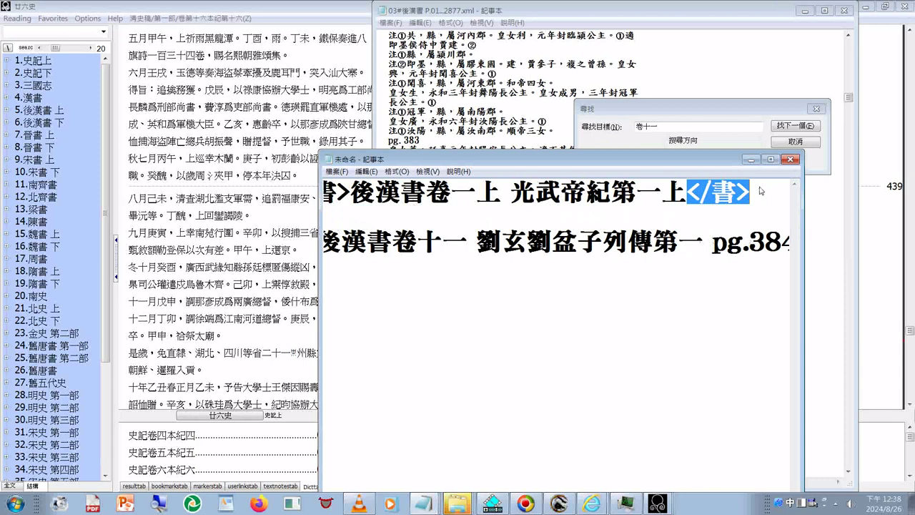
{"action": "key", "text": "ctrl+c"}
{"action": "key", "text": "Down"}
{"action": "key", "text": "End"}
{"action": "key", "text": "ctrl+v"}
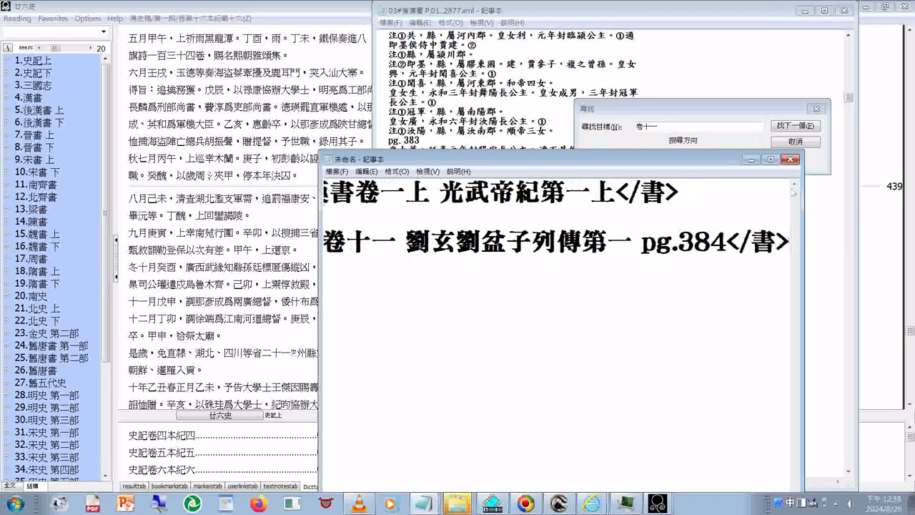
{"action": "key", "text": "Home"}
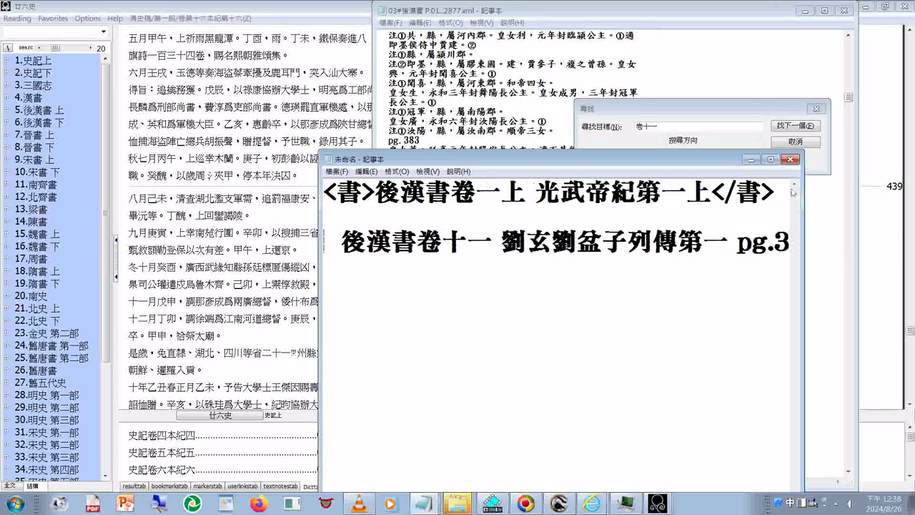
{"action": "key", "text": "shift"}
{"action": "key", "text": "shift+Right"}
{"action": "key", "text": "ctrl+v"}
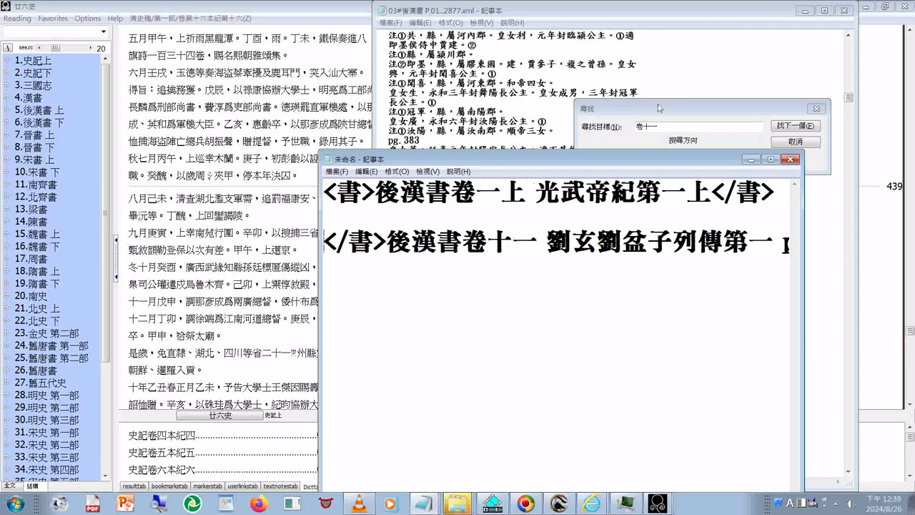
Replace the lines pg.384, 後漢書卷十一 and 劉玄劉盆子列傳第一 in the 後漢書 XML with the tagged one-line heading from the untitled document
{"action": "key", "text": "shift+End"}
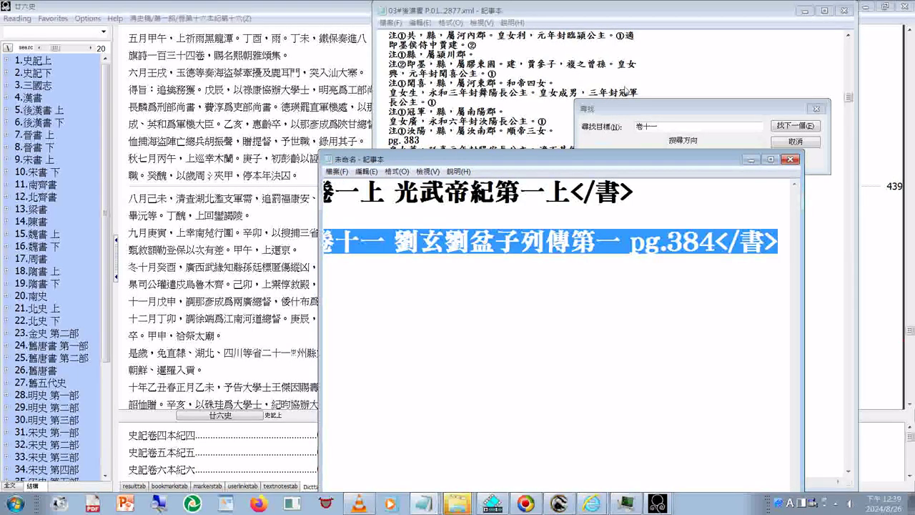
{"action": "left_click", "coordinate": [540, 15]}
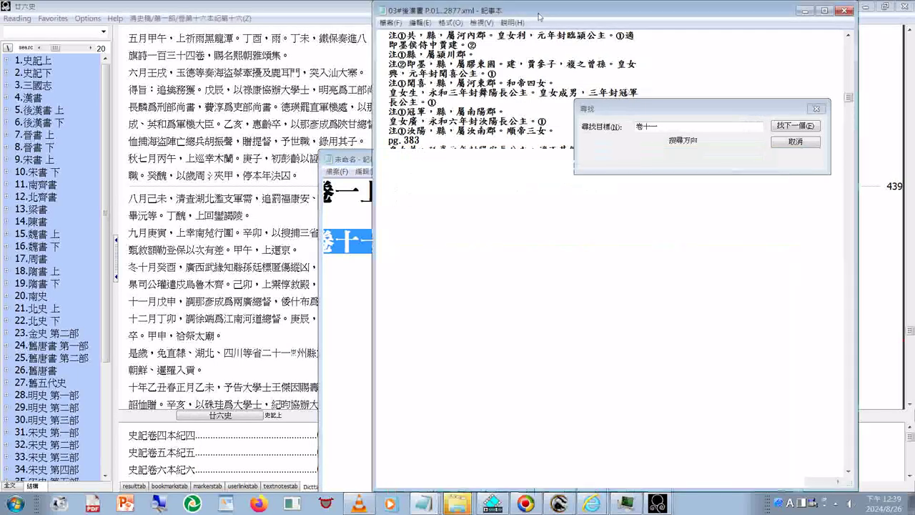
{"action": "right_click", "coordinate": [421, 244]}
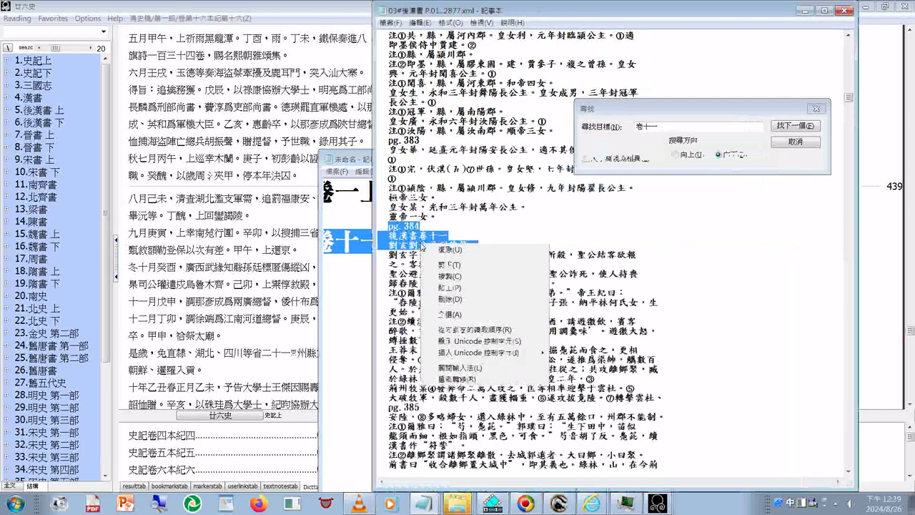
{"action": "left_click", "coordinate": [453, 293]}
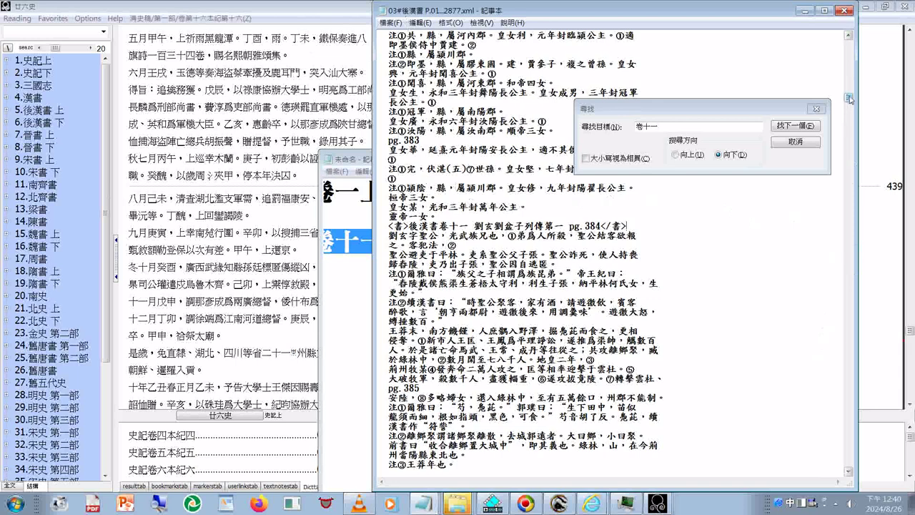
Search the 後漢書 XML for 世家, starting from the contents list near the beginning of the file
{"action": "left_click_drag", "start_coordinate": [850, 99], "coordinate": [849, 93]}
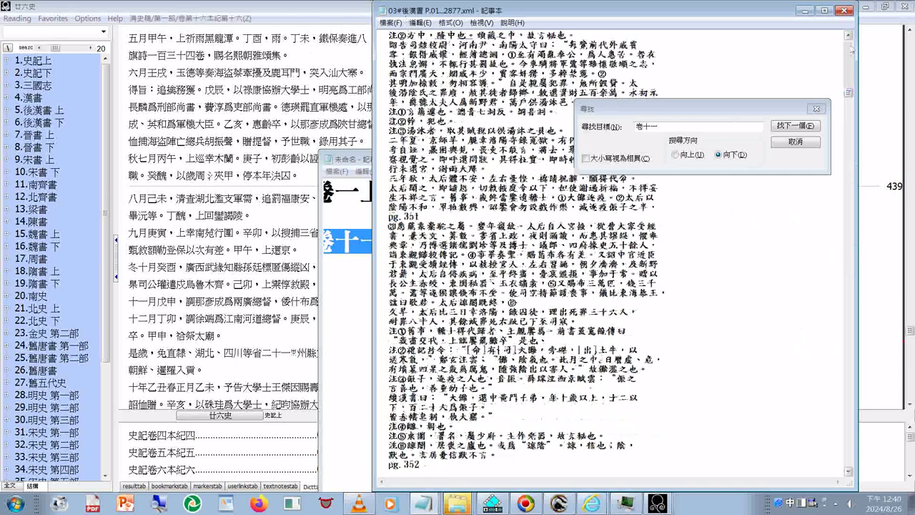
{"action": "left_click_drag", "start_coordinate": [850, 92], "coordinate": [850, 45]}
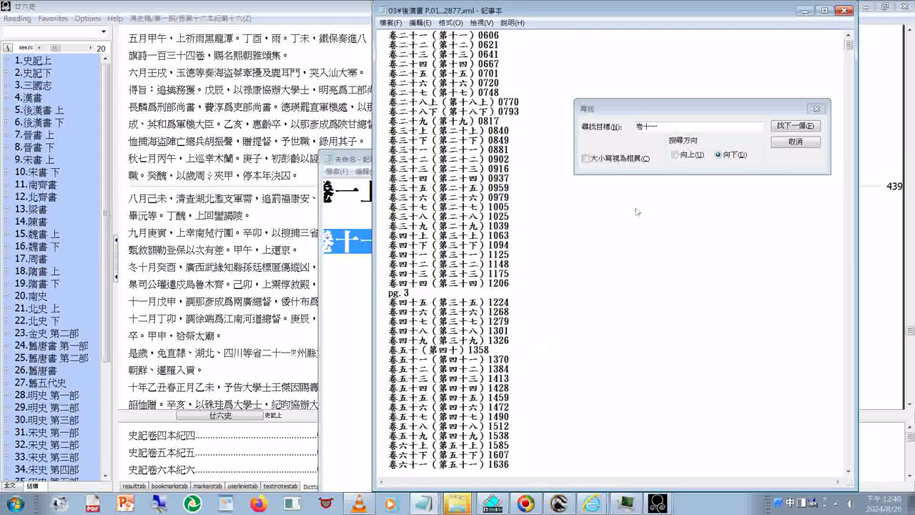
{"action": "left_click", "coordinate": [593, 147]}
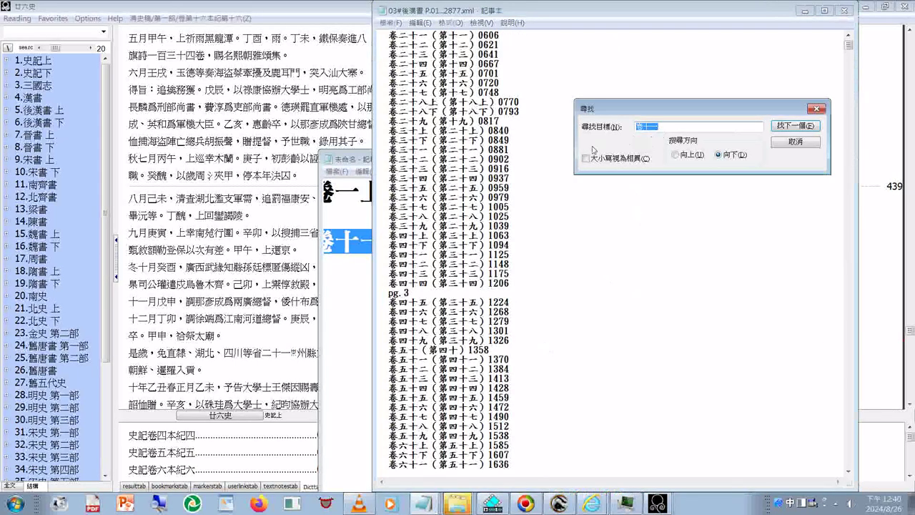
{"action": "type", "text": "ㄕㄨㄧˇ"}
{"action": "type", "text": "ㄐㄧㄚ"}
{"action": "key", "text": "Down"}
{"action": "key", "text": "2"}
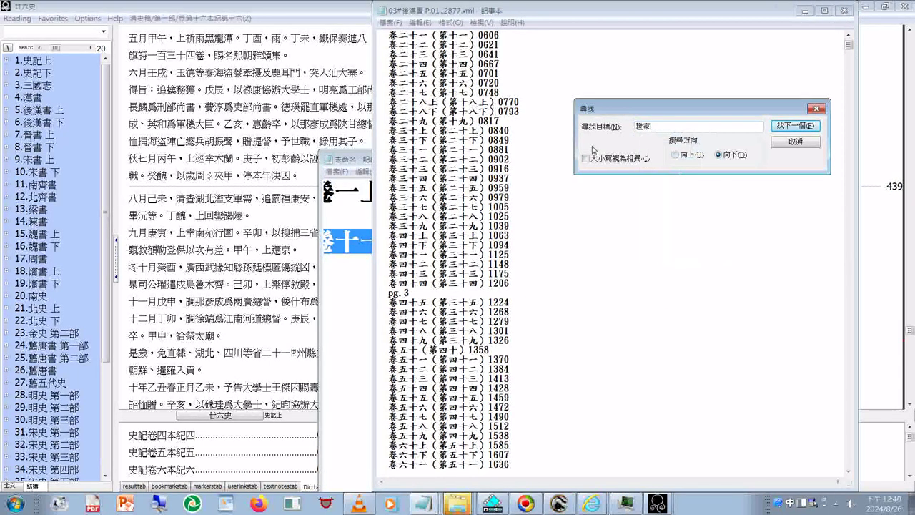
{"action": "key", "text": "Return"}
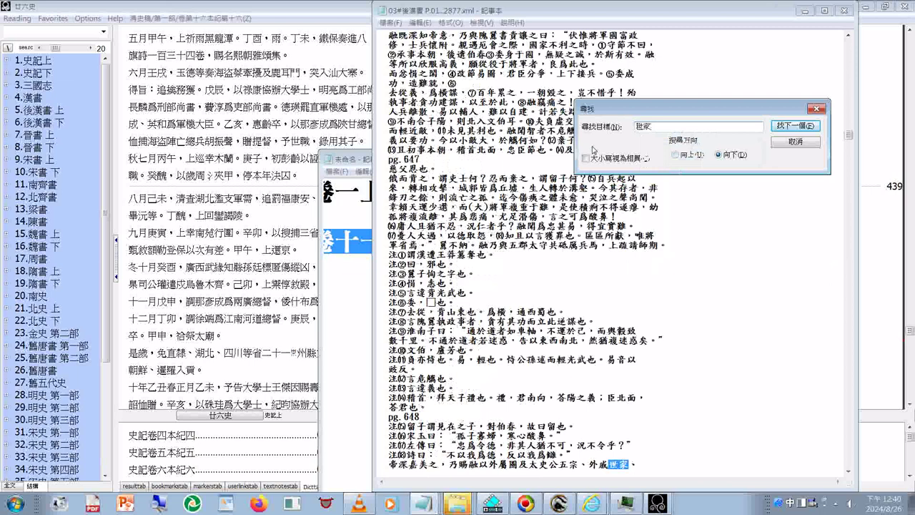
{"action": "key", "text": "Return"}
Open a new Notepad document and paste the XML passage running from note ⑿ 易曰 through 又進項羽、陳涉而黜淮南、衡山， into it
{"action": "key", "text": "super"}
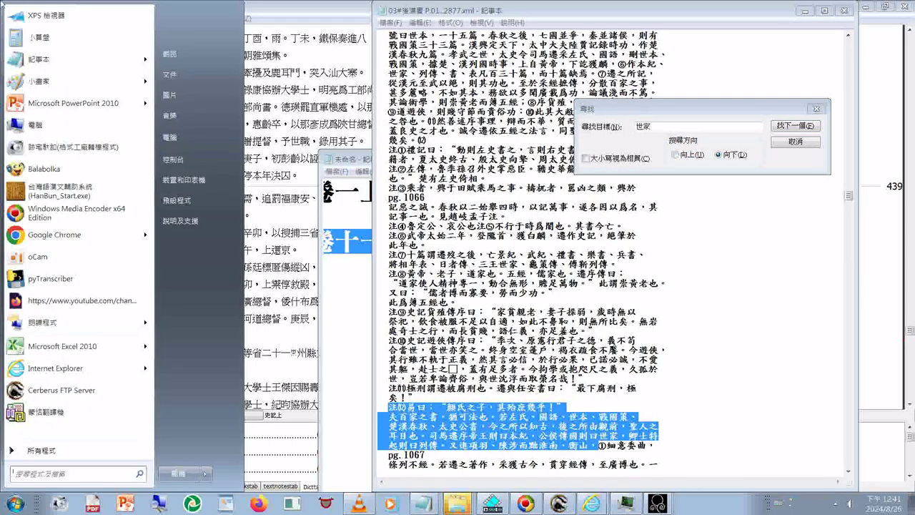
{"action": "left_click", "coordinate": [57, 58]}
{"action": "right_click", "coordinate": [443, 197]}
{"action": "left_click", "coordinate": [472, 258]}
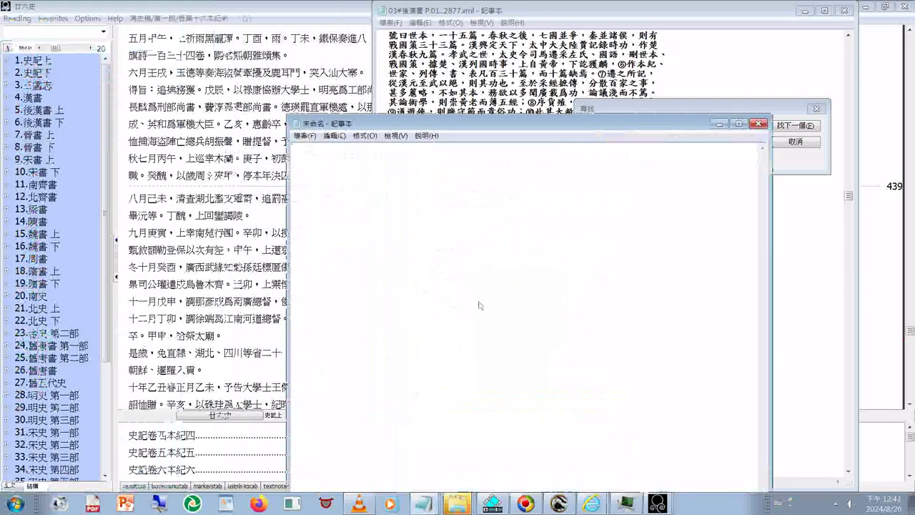
Append ...(後漢書) to the end of the pasted passage
{"action": "type", "text": "..."}
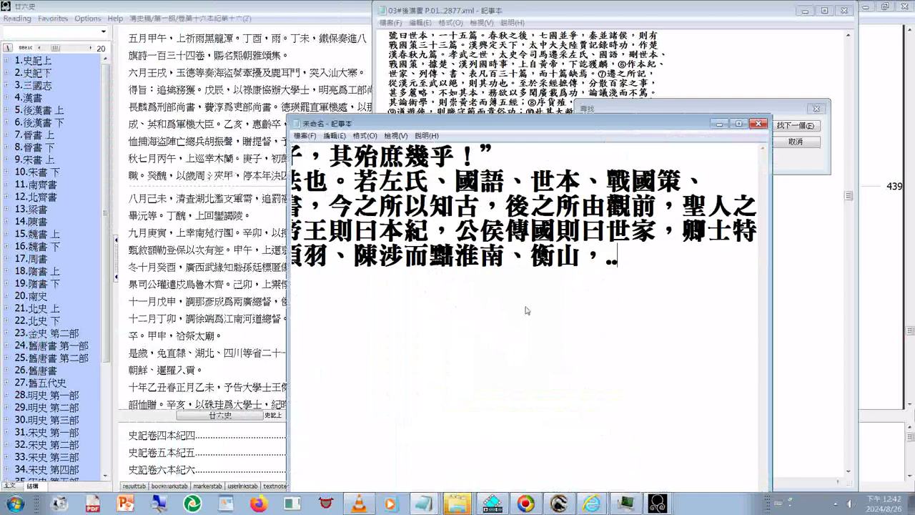
{"action": "type", "text": "(後"}
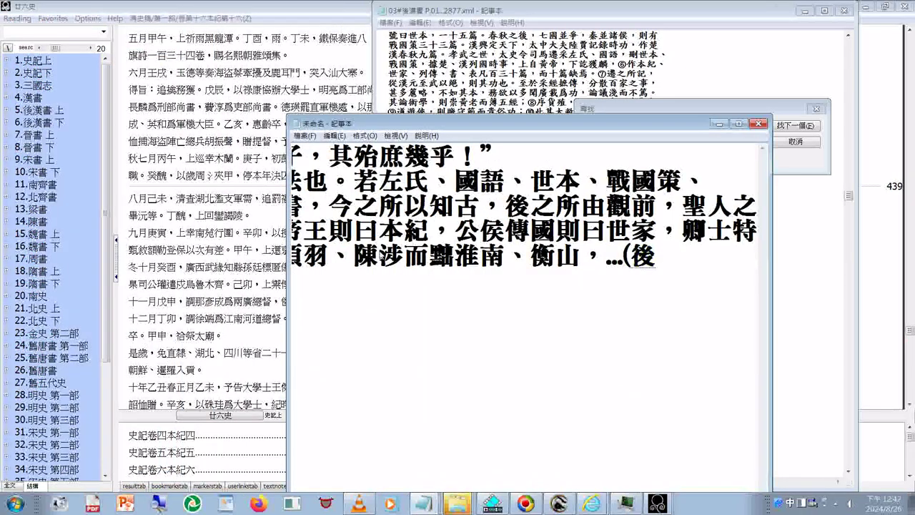
{"action": "type", "text": "ㄏ漢書"}
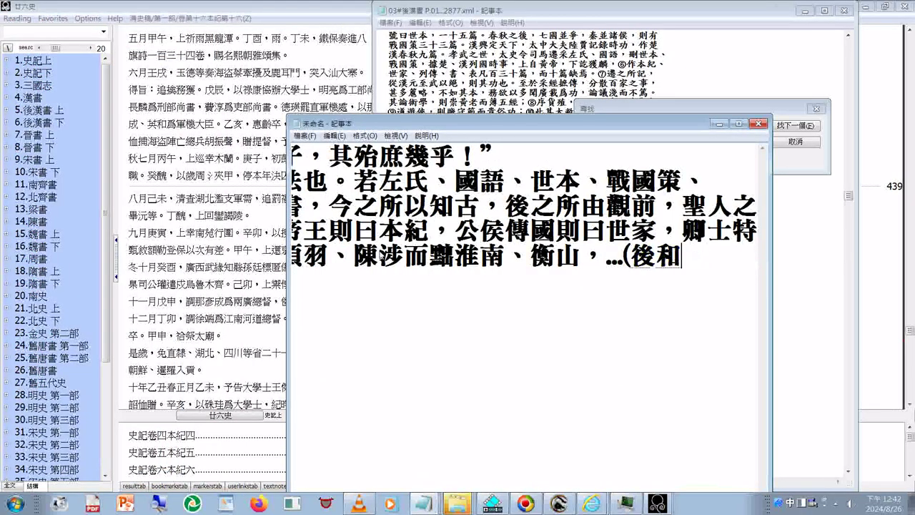
{"action": "type", "text": ")"}
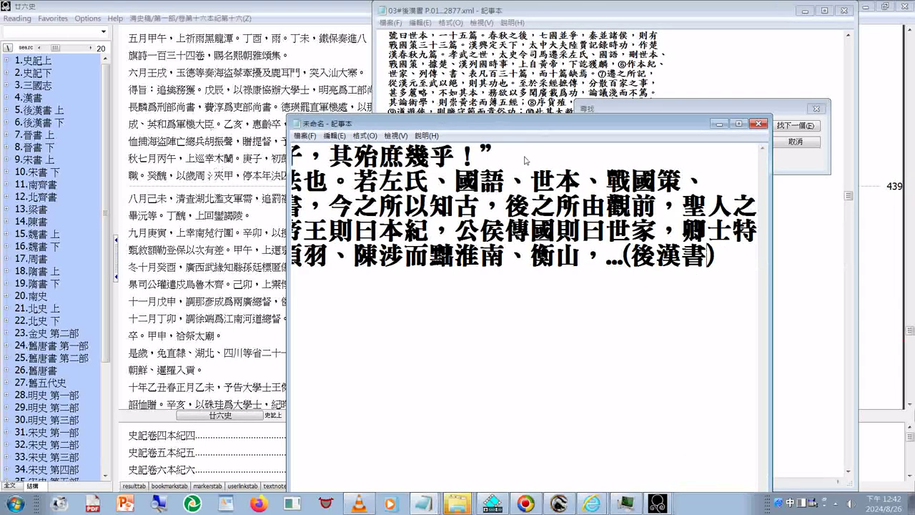
Join the 夫百家之書 line onto the first line without a gap, and retype the odd-looking first character of the 易曰 quotation as 顏
{"action": "key", "text": "BackSpace"}
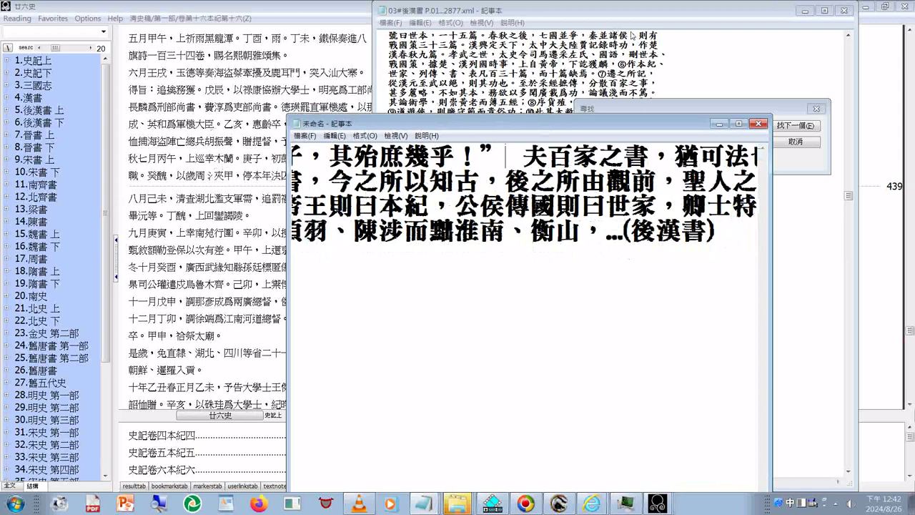
{"action": "key", "text": "Left"}
{"action": "key", "text": "Left"}
{"action": "key", "text": "Left"}
{"action": "key", "text": "Left"}
{"action": "key", "text": "Left"}
{"action": "key", "text": "Left"}
{"action": "key", "text": "Left"}
{"action": "key", "text": "Left"}
{"action": "key", "text": "Left"}
{"action": "key", "text": "Left"}
{"action": "key", "text": "Left"}
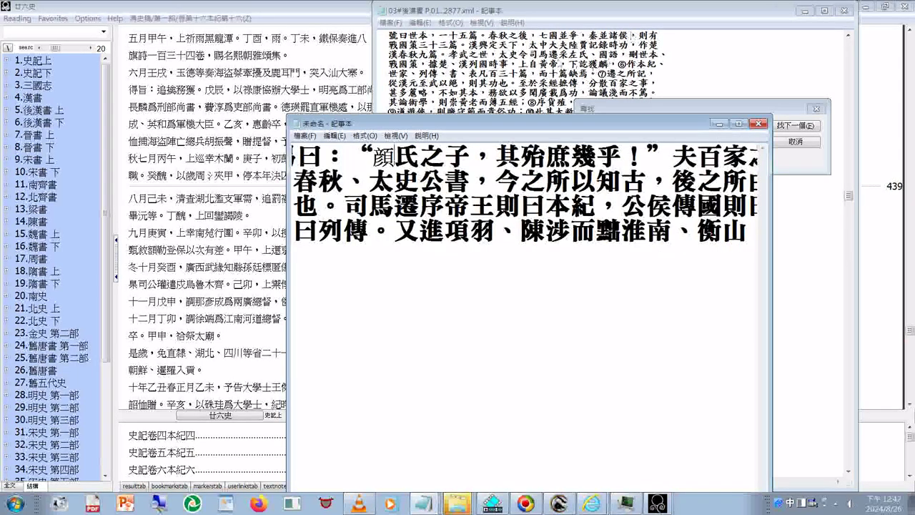
{"action": "key", "text": "BackSpace"}
{"action": "key", "text": "Delete"}
{"action": "type", "text": "言"}
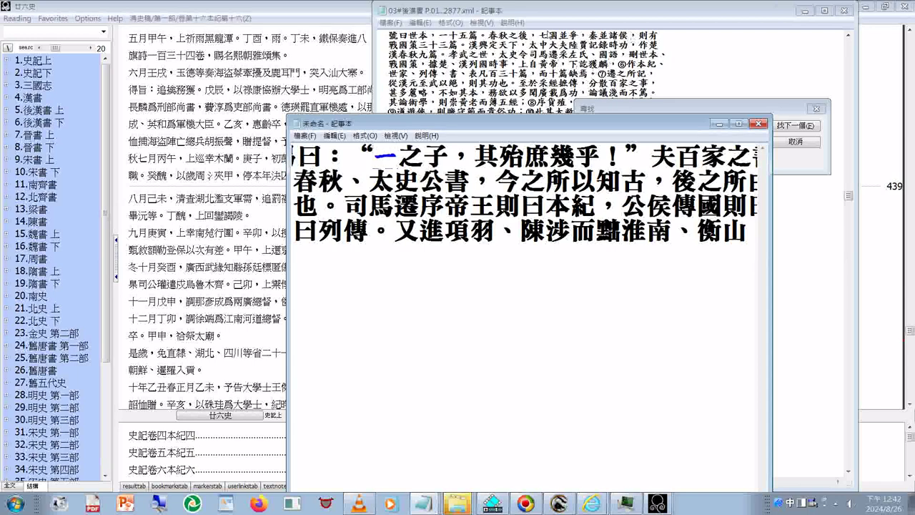
{"action": "key", "text": "Left"}
{"action": "key", "text": "Down"}
{"action": "type", "text": "2氏"}
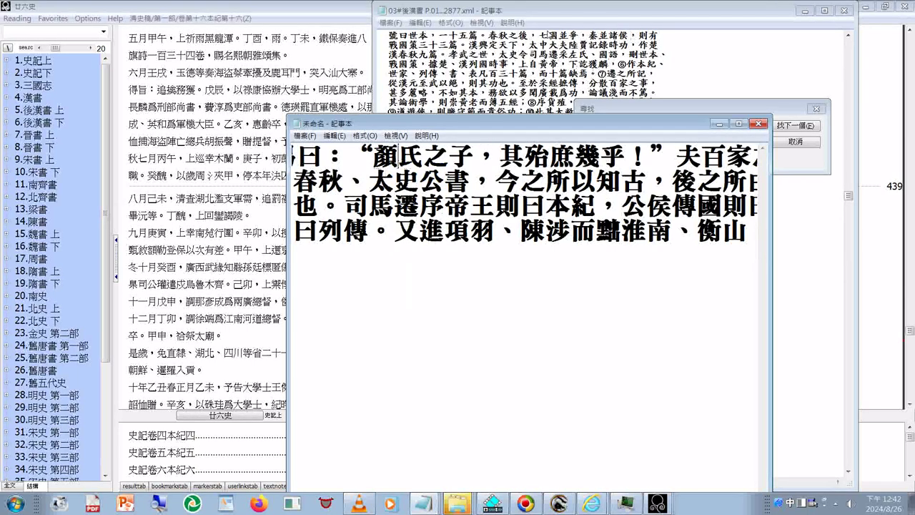
Highlight the first line of the passage from 易曰 through 戰國策、 to read it over
{"action": "key", "text": "Left"}
{"action": "key", "text": "Left"}
{"action": "key", "text": "Left"}
{"action": "key", "text": "Left"}
{"action": "key", "text": "Left"}
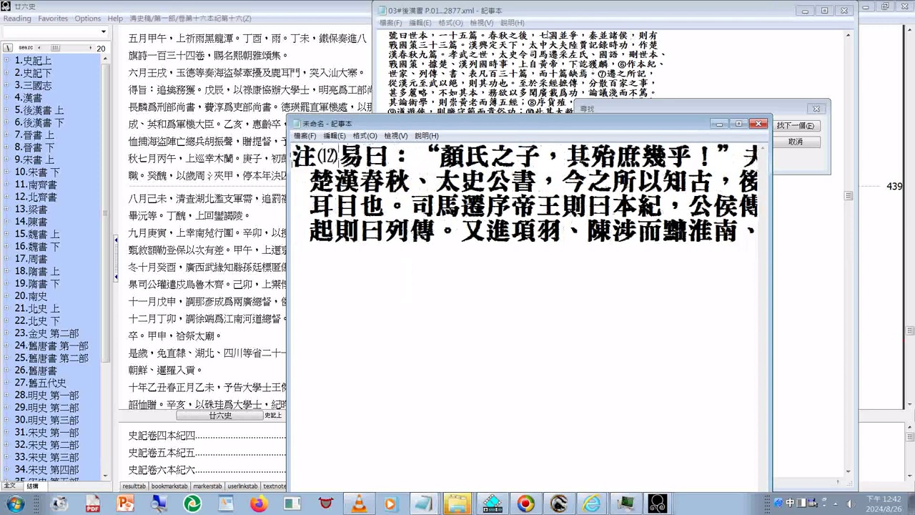
{"action": "key", "text": "shift+Right"}
{"action": "key", "text": "shift+Right"}
{"action": "key", "text": "shift+Right"}
{"action": "key", "text": "shift+Right"}
{"action": "key", "text": "shift+Right"}
{"action": "key", "text": "shift+Right"}
{"action": "key", "text": "shift+Right"}
{"action": "key", "text": "shift+Right"}
{"action": "key", "text": "shift+Right"}
{"action": "key", "text": "shift+Right"}
{"action": "key", "text": "shift+Right"}
{"action": "key", "text": "shift+Right"}
{"action": "key", "text": "shift+Right"}
{"action": "key", "text": "shift+Right"}
{"action": "key", "text": "shift+Right"}
{"action": "key", "text": "shift+Right"}
{"action": "key", "text": "shift+Right"}
{"action": "key", "text": "shift+Right"}
{"action": "key", "text": "shift+Right"}
{"action": "key", "text": "shift+Right"}
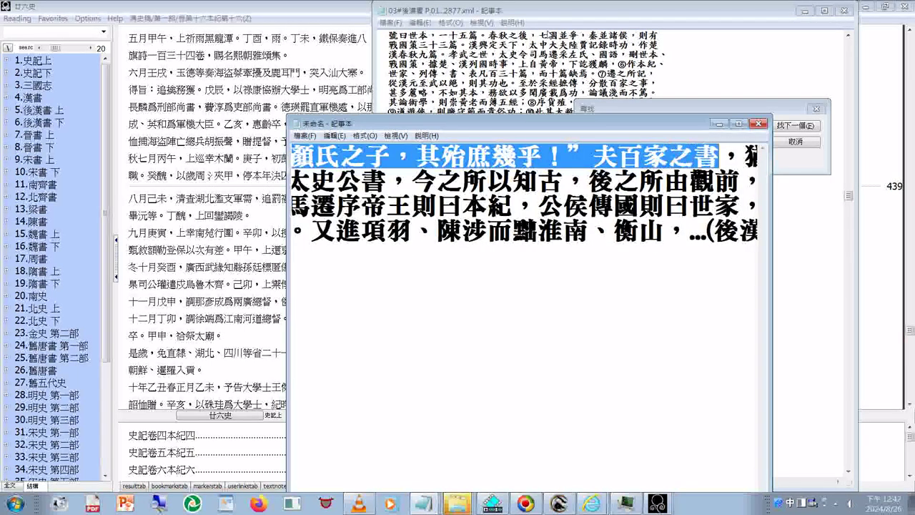
{"action": "key", "text": "shift+Right"}
{"action": "key", "text": "shift+Right"}
{"action": "key", "text": "shift+Right"}
{"action": "key", "text": "shift+Right"}
{"action": "key", "text": "shift+Right"}
{"action": "key", "text": "shift+Right"}
{"action": "key", "text": "shift+Right"}
{"action": "key", "text": "shift+Right"}
{"action": "key", "text": "shift+Right"}
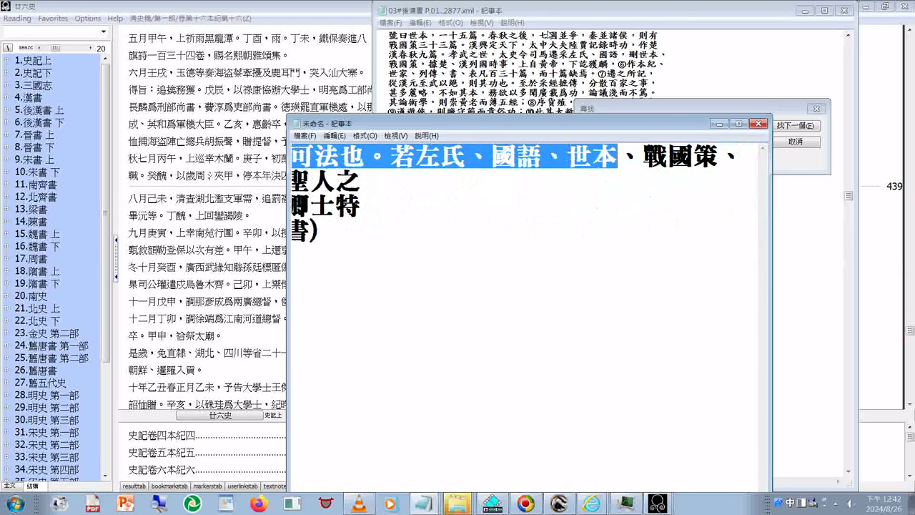
{"action": "key", "text": "shift+Right"}
{"action": "key", "text": "shift+Right"}
{"action": "key", "text": "shift+Right"}
{"action": "key", "text": "shift+Right"}
{"action": "key", "text": "shift+Right"}
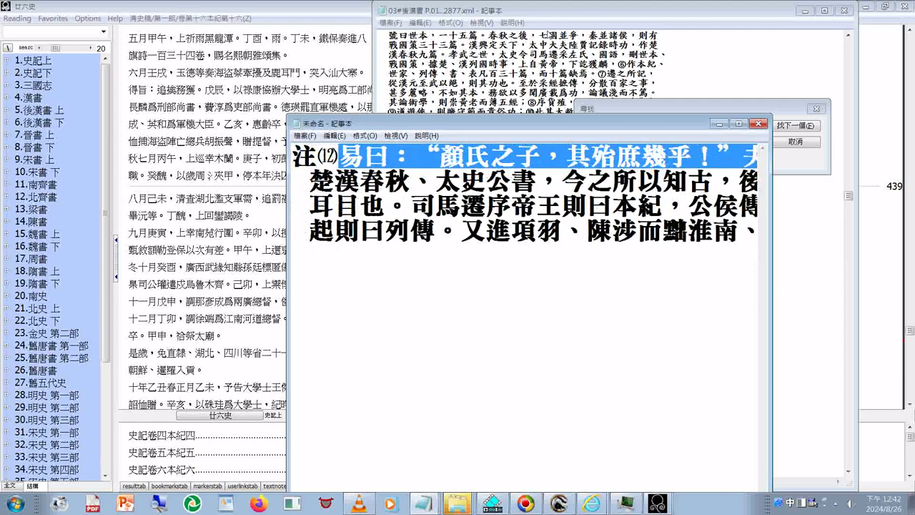
Join the 楚漢春秋 line directly after 戰國策、 and remove the spaces between them
{"action": "left_click", "coordinate": [362, 157]}
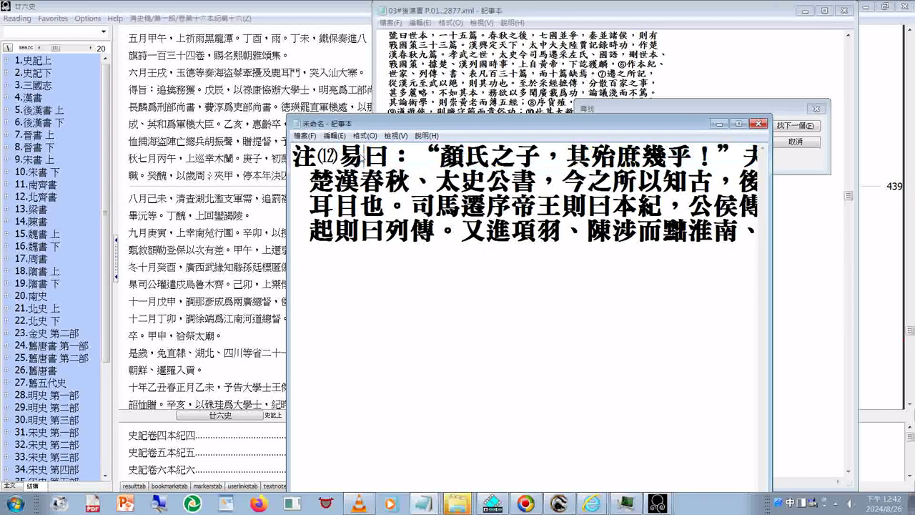
{"action": "key", "text": "ctrl+a"}
{"action": "key", "text": "ctrl+v"}
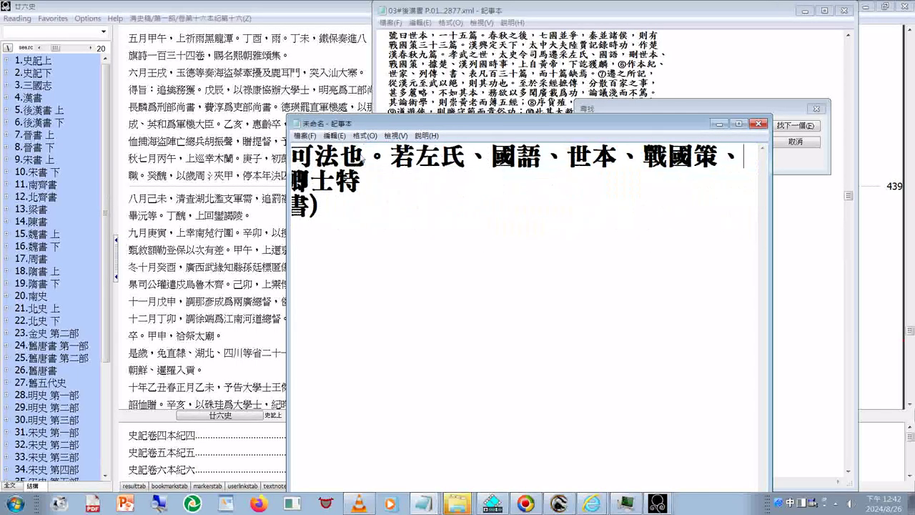
{"action": "key", "text": "Right"}
{"action": "key", "text": "Right"}
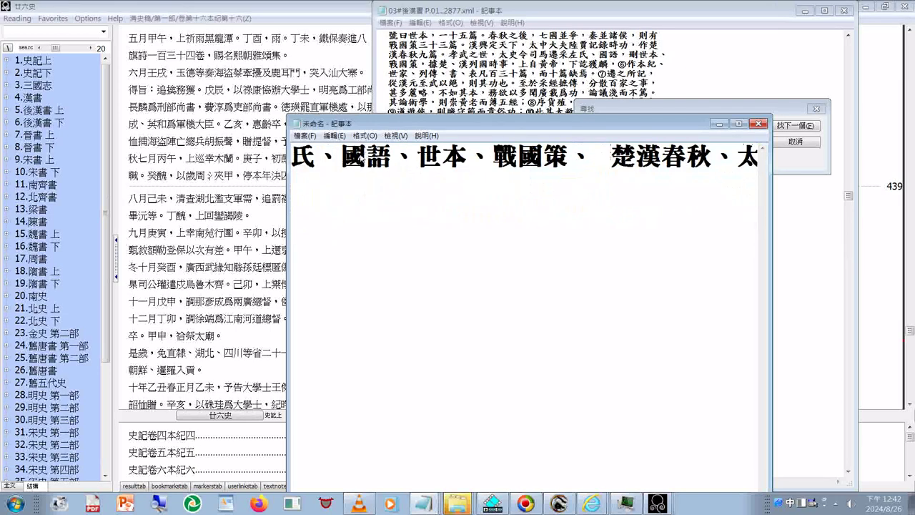
{"action": "key", "text": "Delete"}
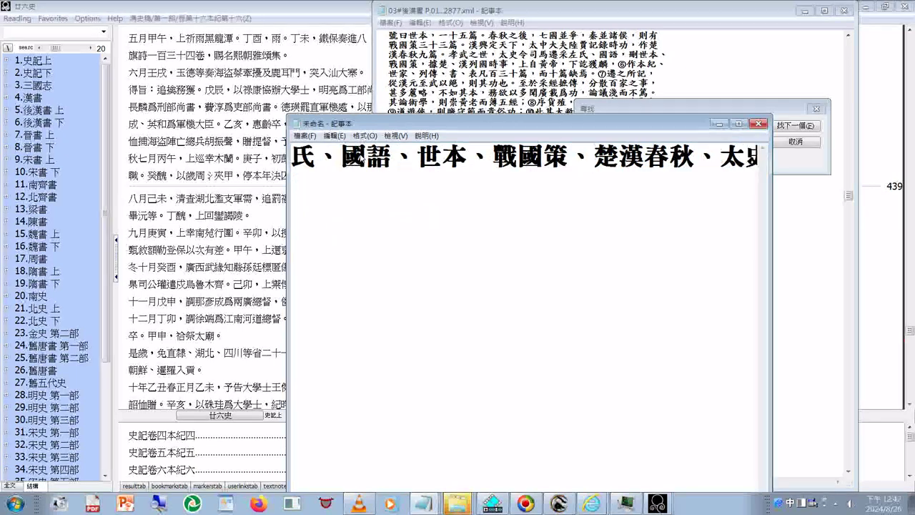
{"action": "key", "text": "End"}
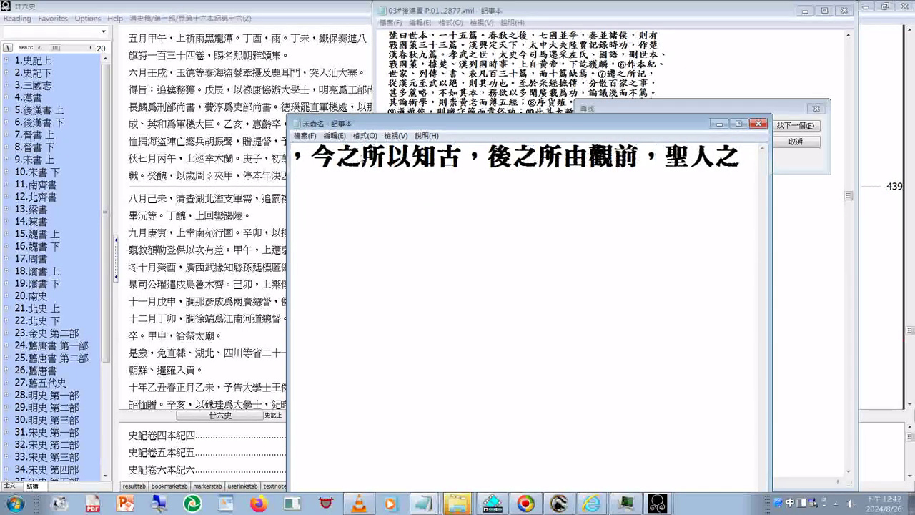
Join the 耳目也 line directly after 聖人之 with no space between them
{"action": "type", "text": "耳"}
{"action": "key", "text": "Right"}
{"action": "key", "text": "Right"}
{"action": "key", "text": "Right"}
{"action": "key", "text": "Right"}
{"action": "key", "text": "Right"}
{"action": "key", "text": "Right"}
{"action": "key", "text": "Right"}
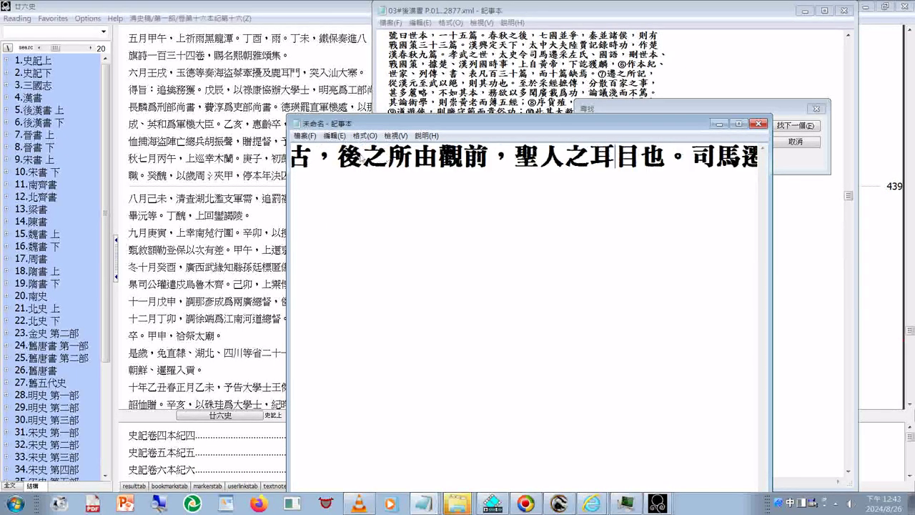
Read along the unwrapped line of the note from 耳目也 through 曰世家 to check the joined text
{"action": "key", "text": "Right"}
{"action": "key", "text": "Right"}
{"action": "key", "text": "Right"}
{"action": "key", "text": "Right"}
{"action": "key", "text": "Right"}
{"action": "key", "text": "Right"}
{"action": "key", "text": "Right"}
{"action": "key", "text": "Right"}
{"action": "key", "text": "Right"}
{"action": "key", "text": "Right"}
{"action": "key", "text": "Right"}
{"action": "key", "text": "Right"}
{"action": "key", "text": "Right"}
{"action": "key", "text": "Right"}
{"action": "key", "text": "Right"}
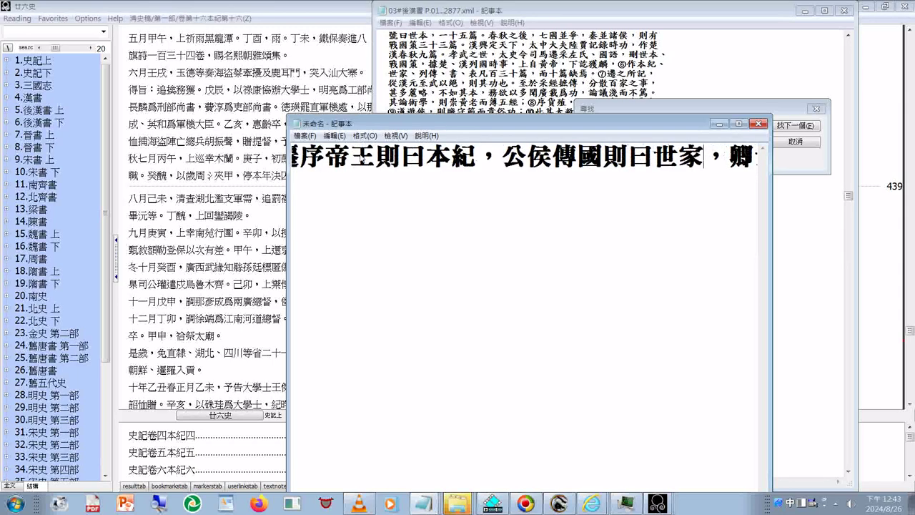
Turn on word wrap and join the 起則曰列傳 line directly after 卿士特 without any gap
{"action": "left_click", "coordinate": [366, 135]}
{"action": "left_click", "coordinate": [376, 148]}
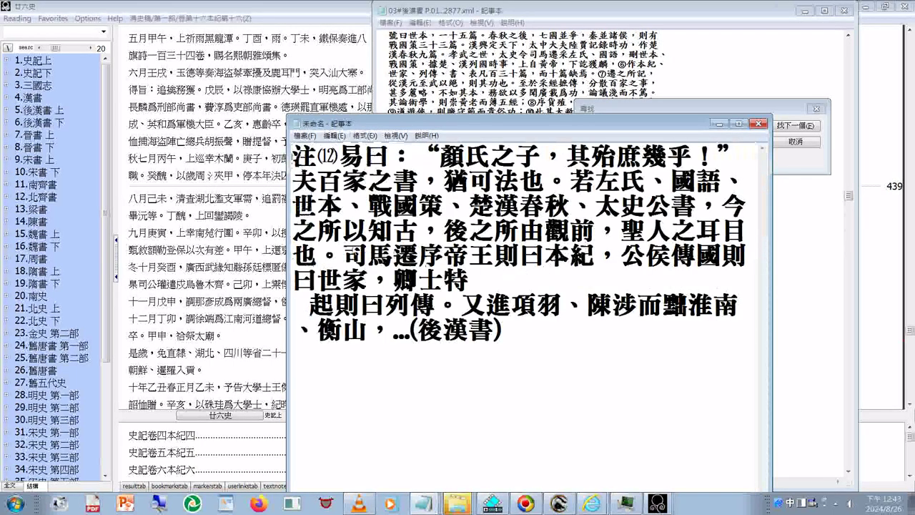
{"action": "left_click", "coordinate": [487, 283]}
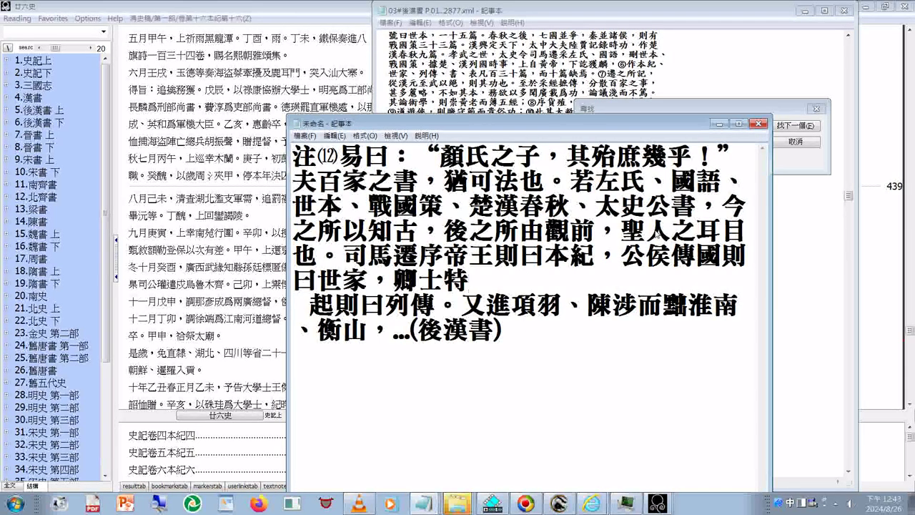
{"action": "key", "text": "Delete"}
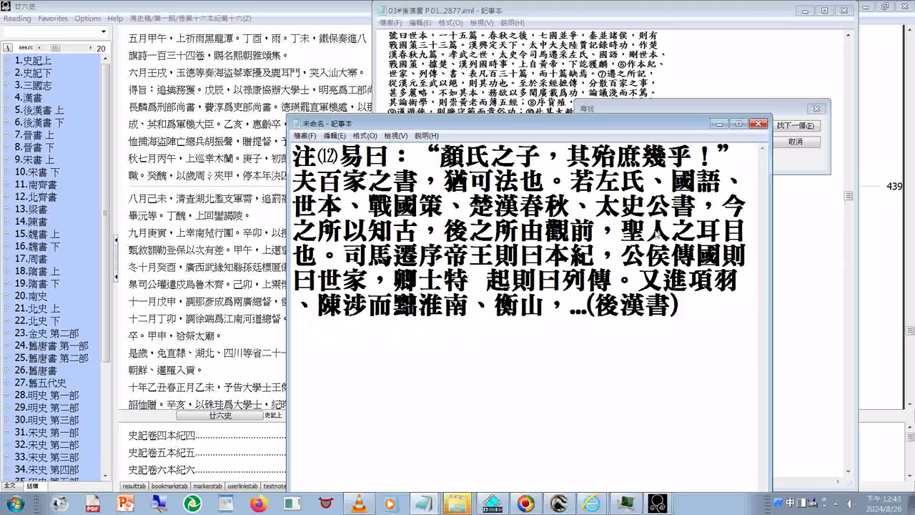
{"action": "key", "text": "Delete"}
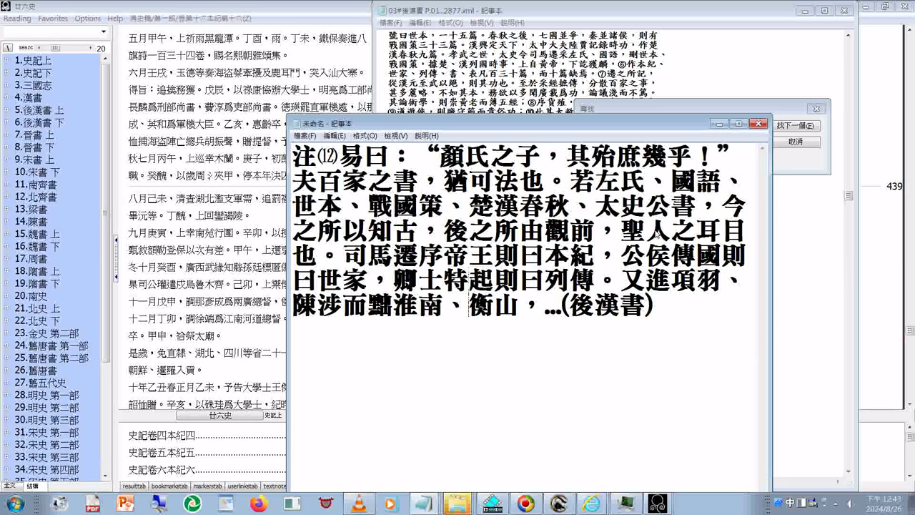
Save the note in 我的文件 as a text file with Unicode encoding, using the whole copied passage as the file name
{"action": "key", "text": "Down"}
{"action": "left_click_drag", "start_coordinate": [339, 156], "coordinate": [686, 307]}
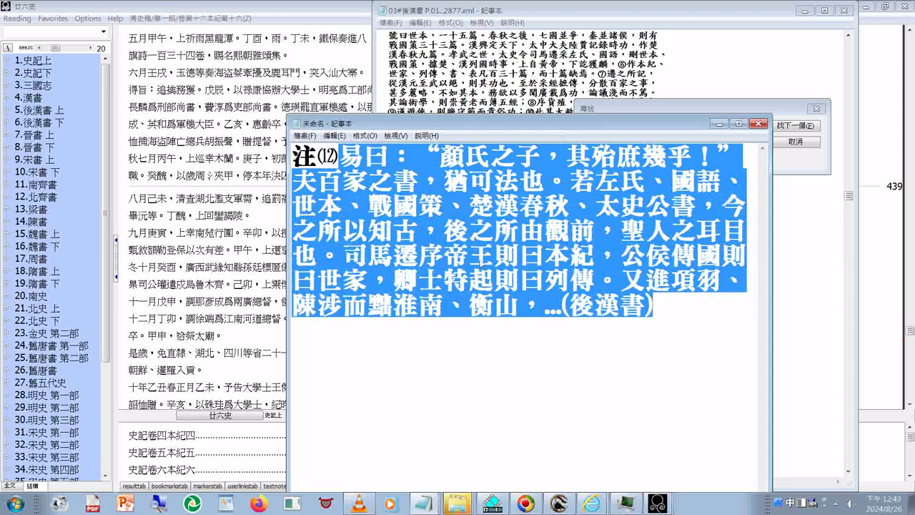
{"action": "key", "text": "ctrl+a"}
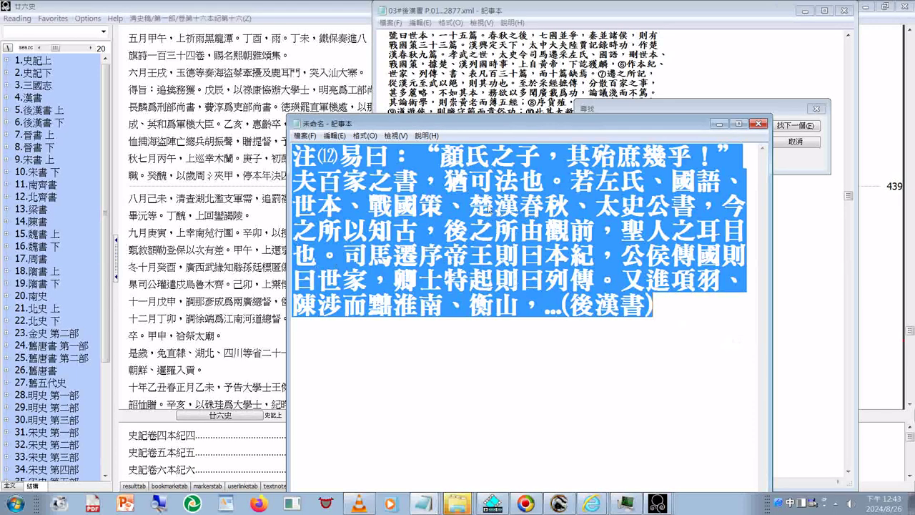
{"action": "right_click", "coordinate": [536, 140]}
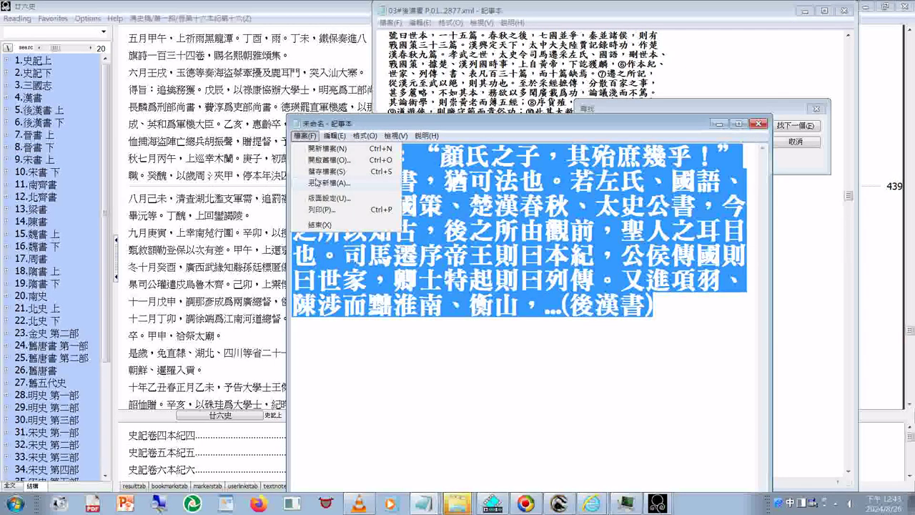
{"action": "left_click", "coordinate": [565, 180]}
{"action": "key", "text": "ctrl+s"}
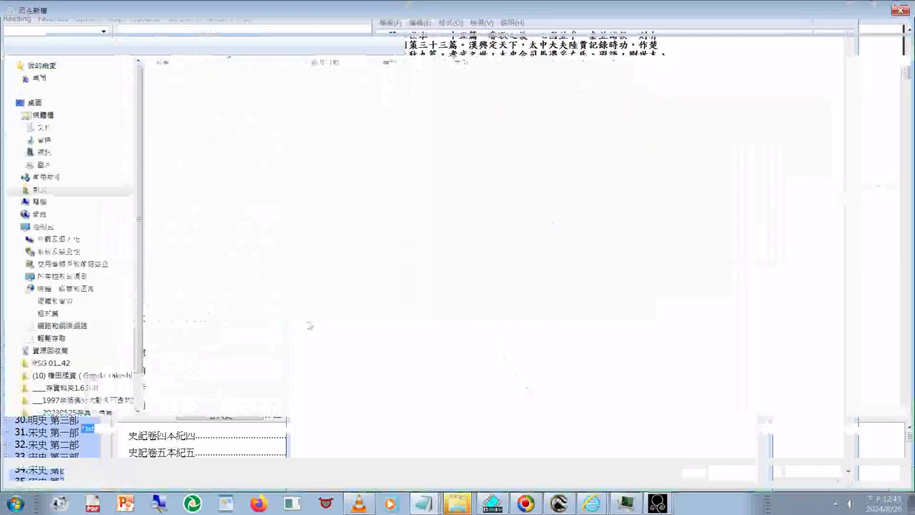
{"action": "key", "text": "ctrl+v"}
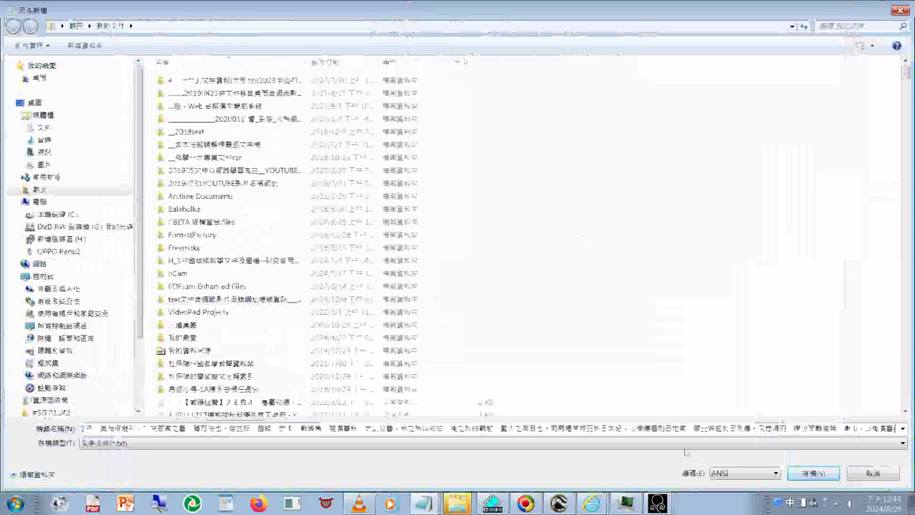
{"action": "left_click", "coordinate": [736, 473]}
{"action": "left_click", "coordinate": [725, 453]}
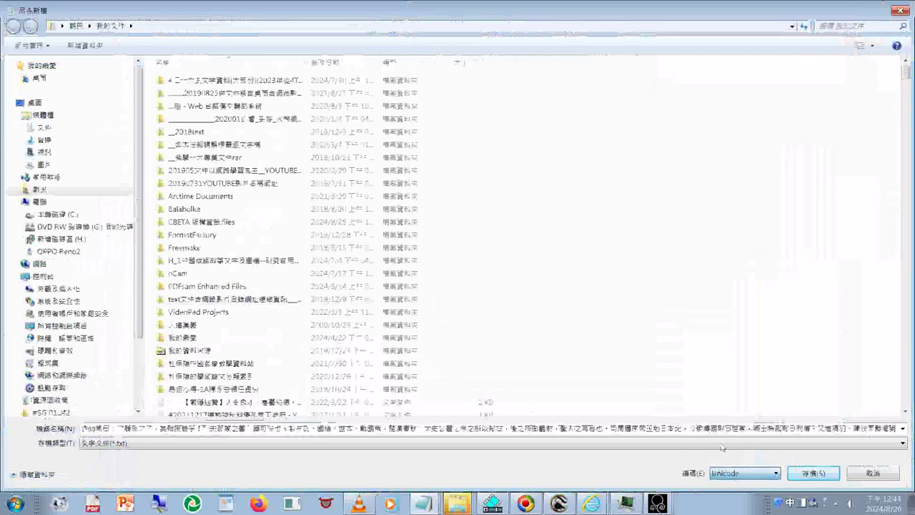
{"action": "left_click", "coordinate": [813, 475]}
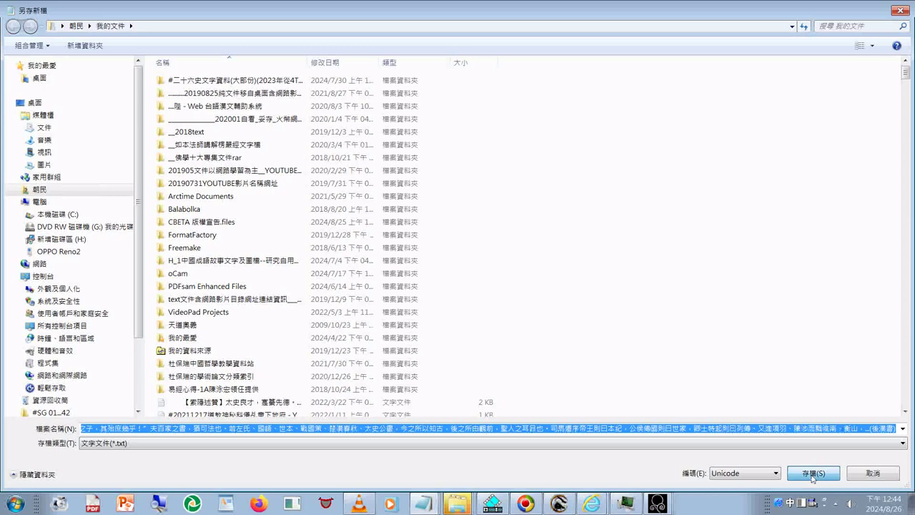
{"action": "left_click", "coordinate": [812, 475]}
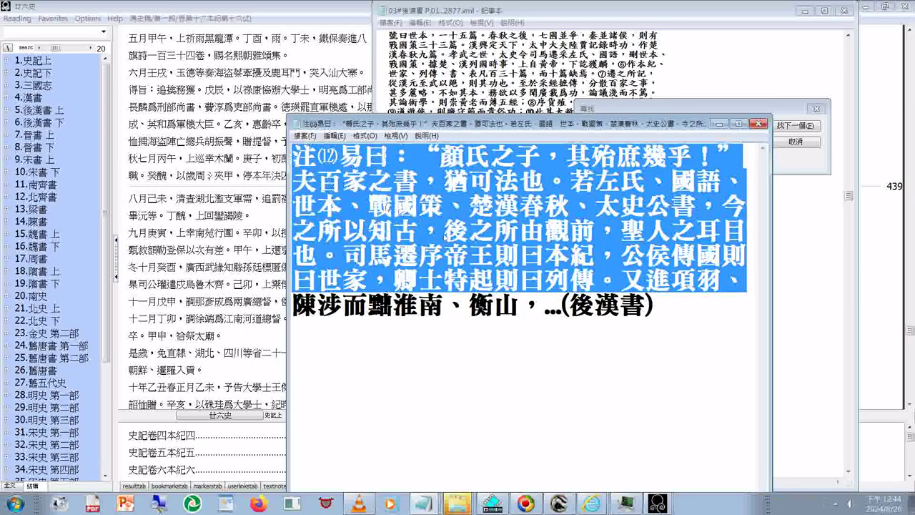
Save another copy of the note with 又進項羽、陳涉而黜淮南、衡山， removed from the file name before ...(後漢書)
{"action": "key", "text": "ctrl+s"}
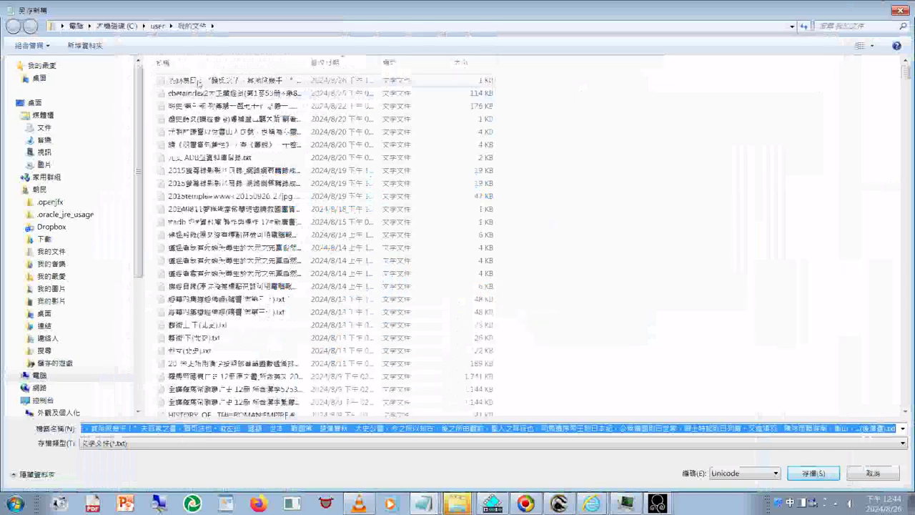
{"action": "left_click", "coordinate": [514, 430]}
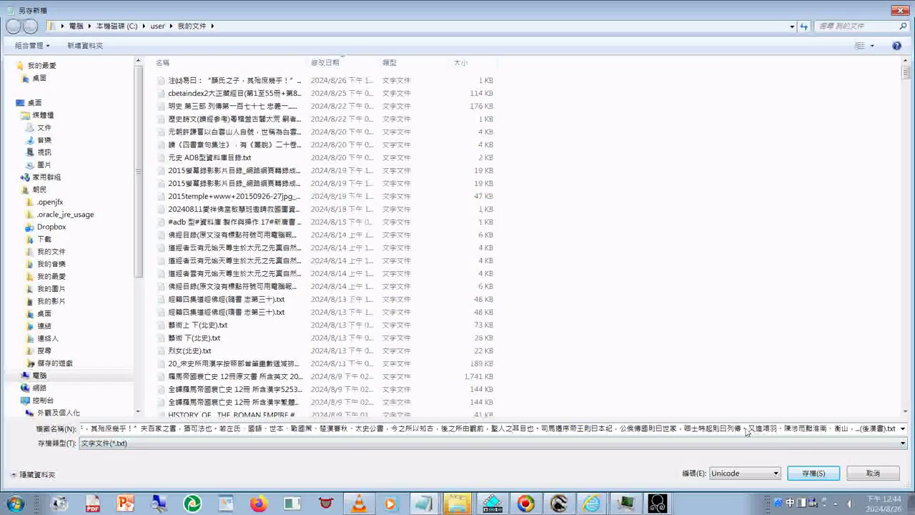
{"action": "left_click_drag", "start_coordinate": [746, 429], "coordinate": [856, 433]}
{"action": "key", "text": "Delete"}
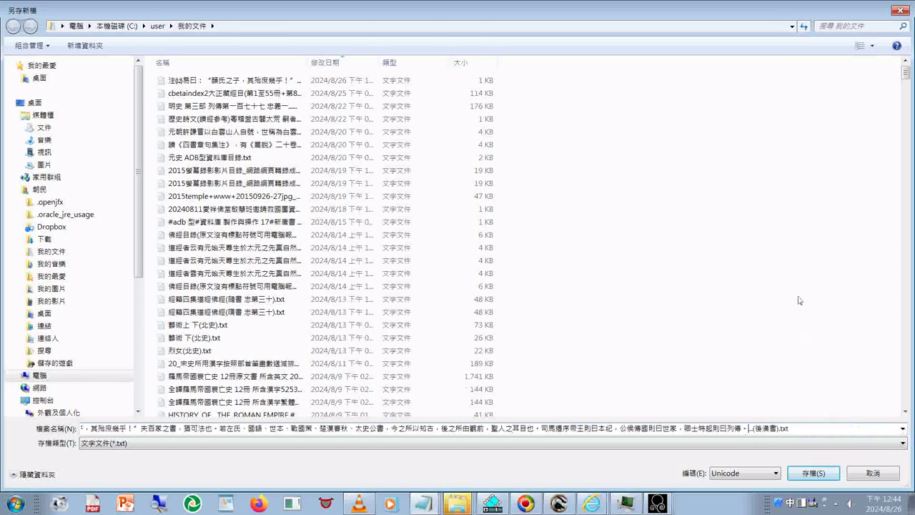
{"action": "key", "text": "Return"}
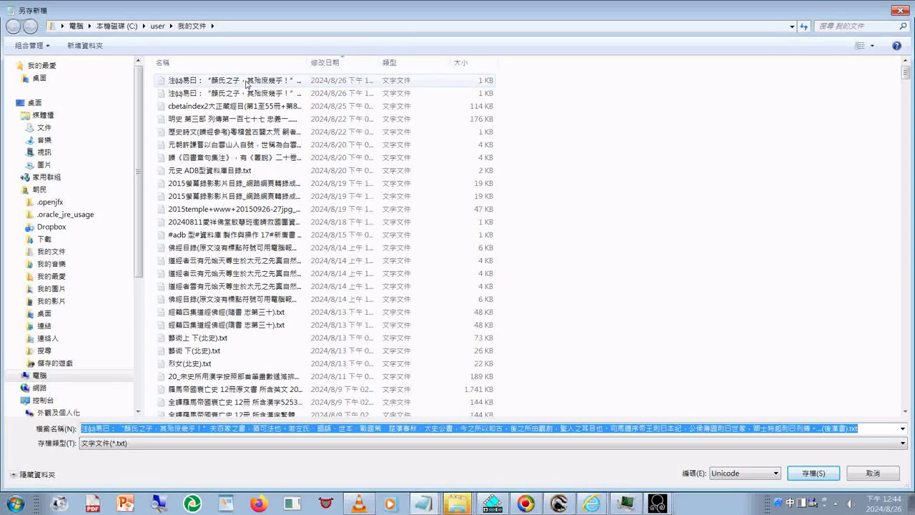
Save a further copy with the opening 易曰 note and quotation removed, so the file name begins with 夫百家之書
{"action": "left_click", "coordinate": [201, 429]}
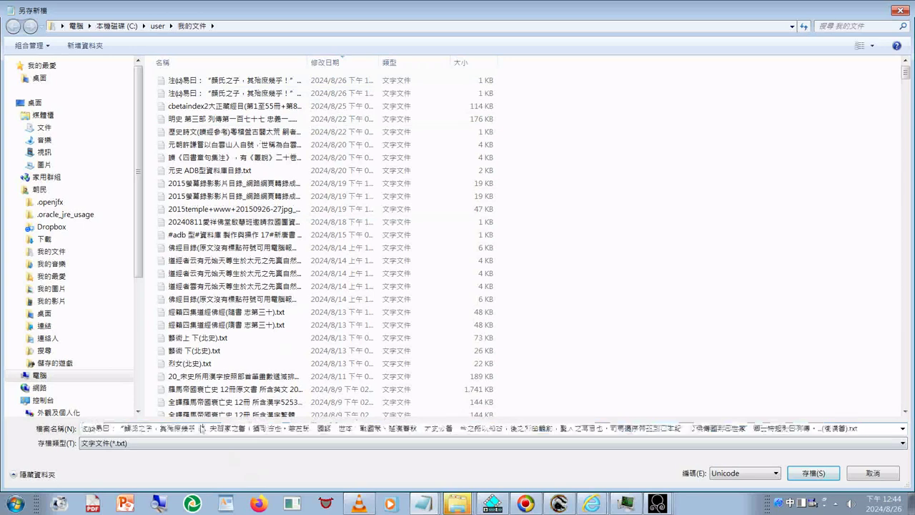
{"action": "double_click", "coordinate": [201, 428]}
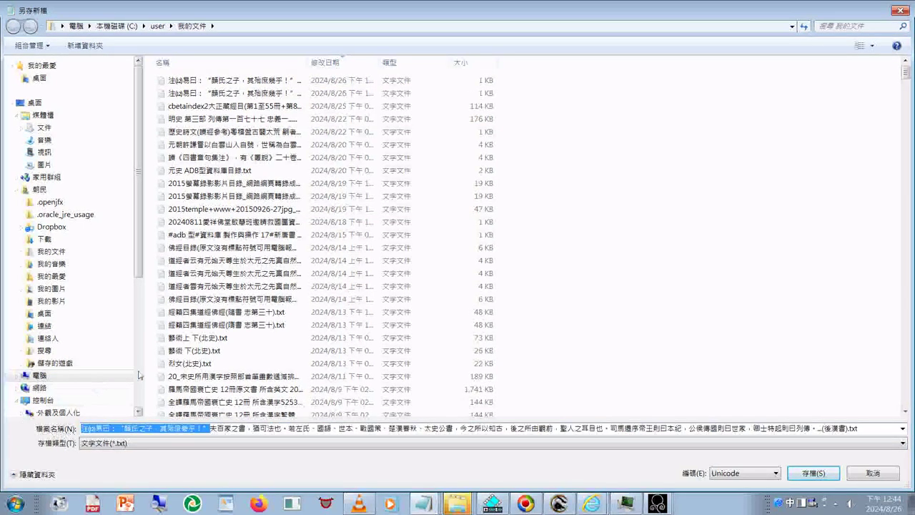
{"action": "key", "text": "BackSpace"}
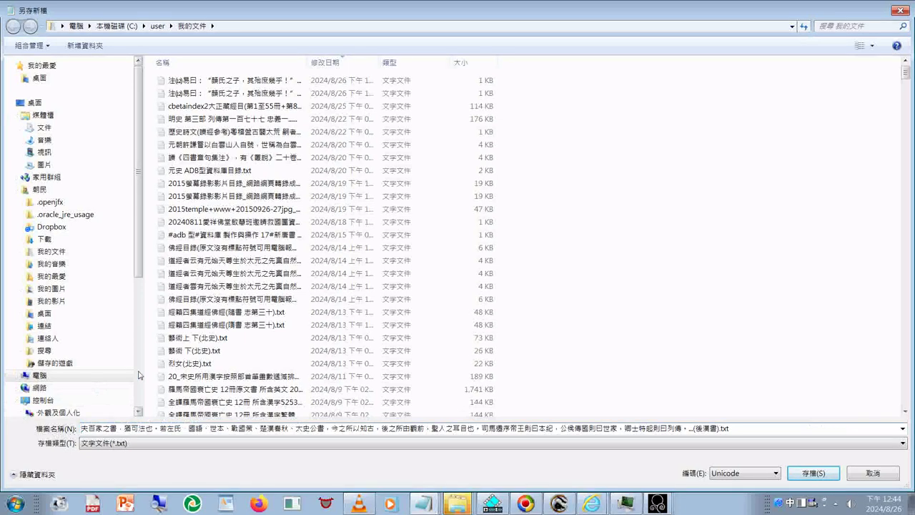
{"action": "key", "text": "Return"}
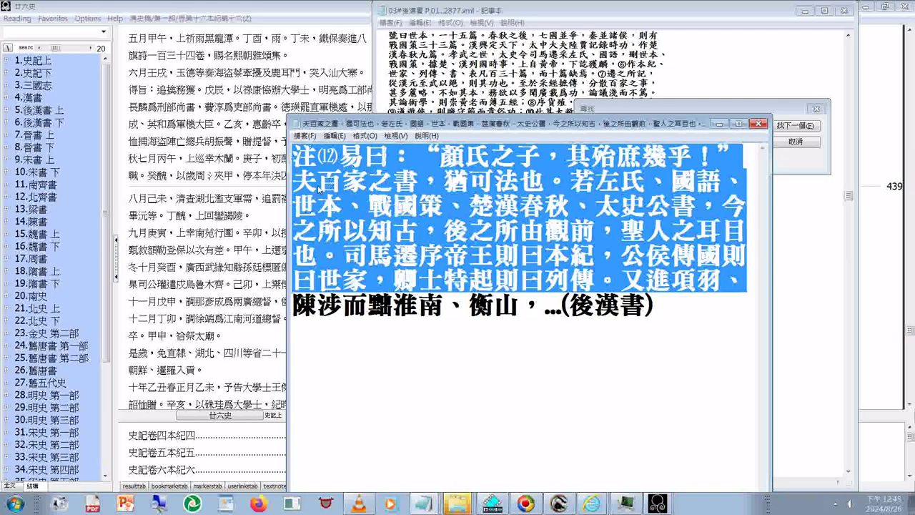
Copy the text file beginning with 夫百家之書 from 我的文件 and paste it into the root of drive H:
{"action": "key", "text": "ctrl+s"}
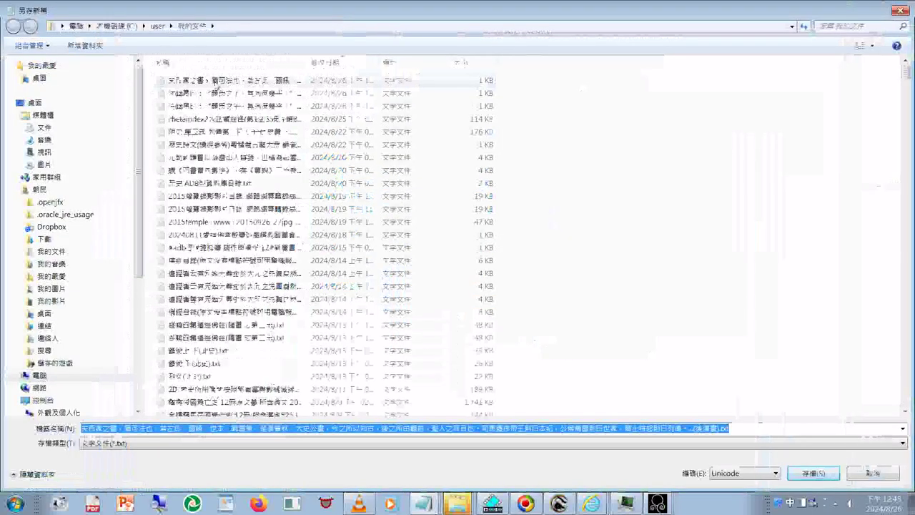
{"action": "left_click", "coordinate": [215, 82]}
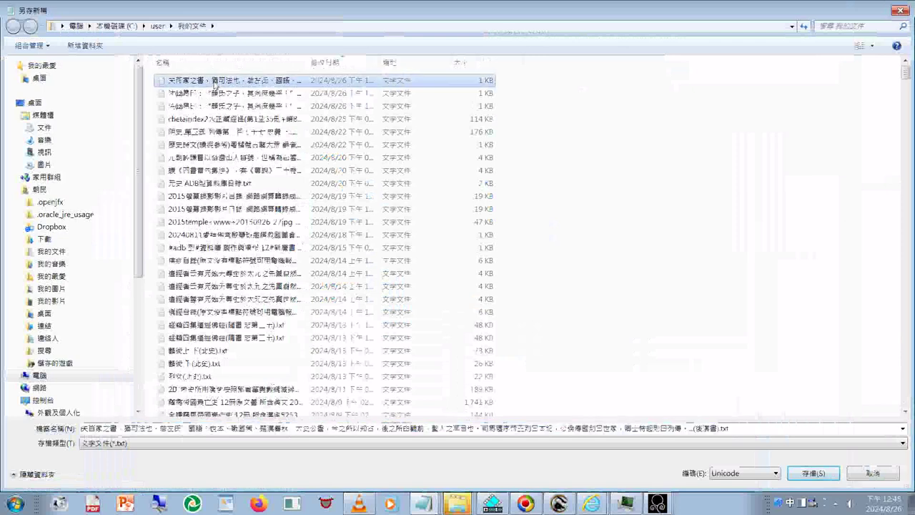
{"action": "right_click", "coordinate": [215, 82]}
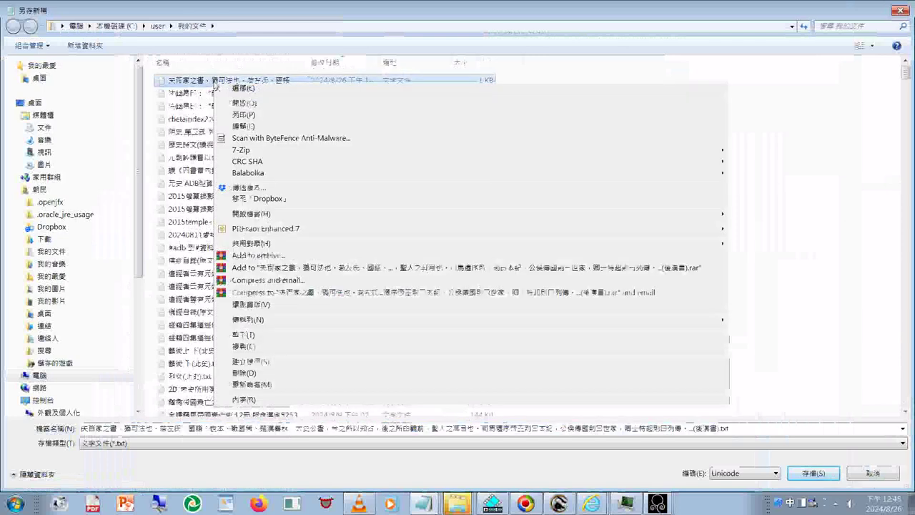
{"action": "left_click", "coordinate": [261, 345]}
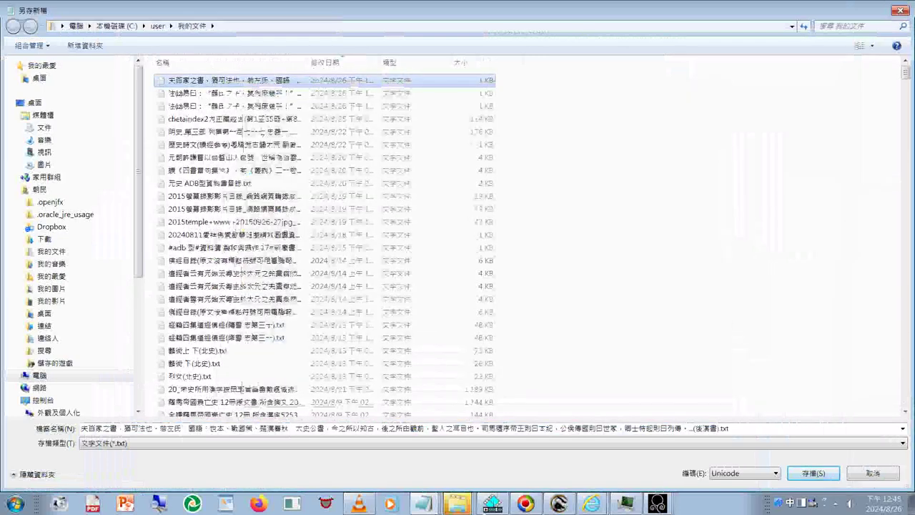
{"action": "left_click", "coordinate": [456, 503]}
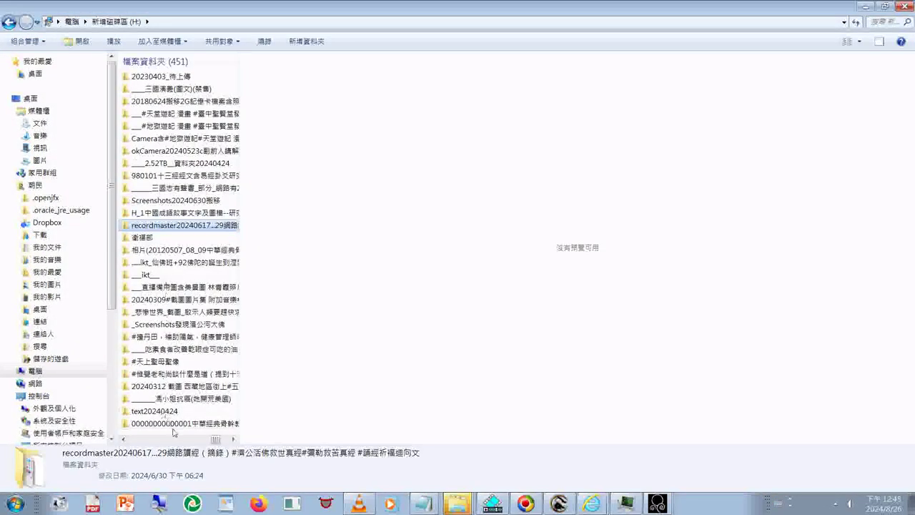
{"action": "right_click", "coordinate": [188, 234]}
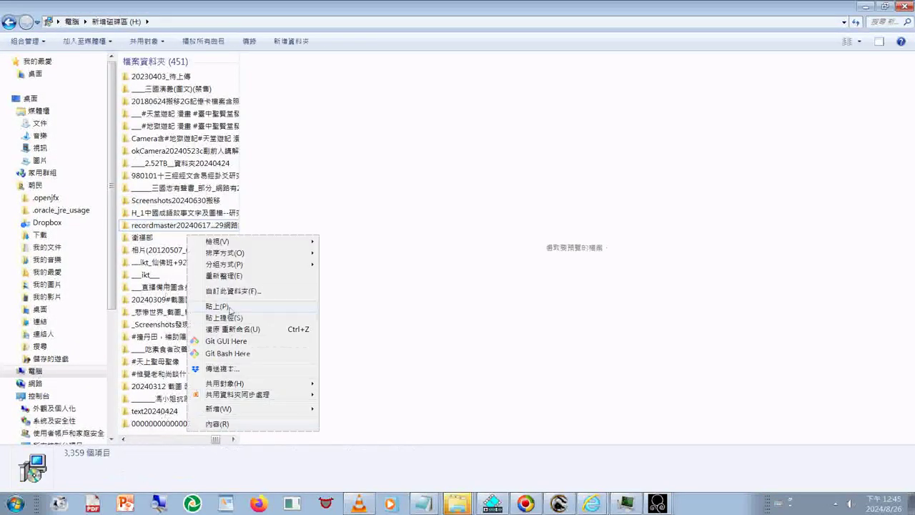
{"action": "left_click", "coordinate": [227, 308]}
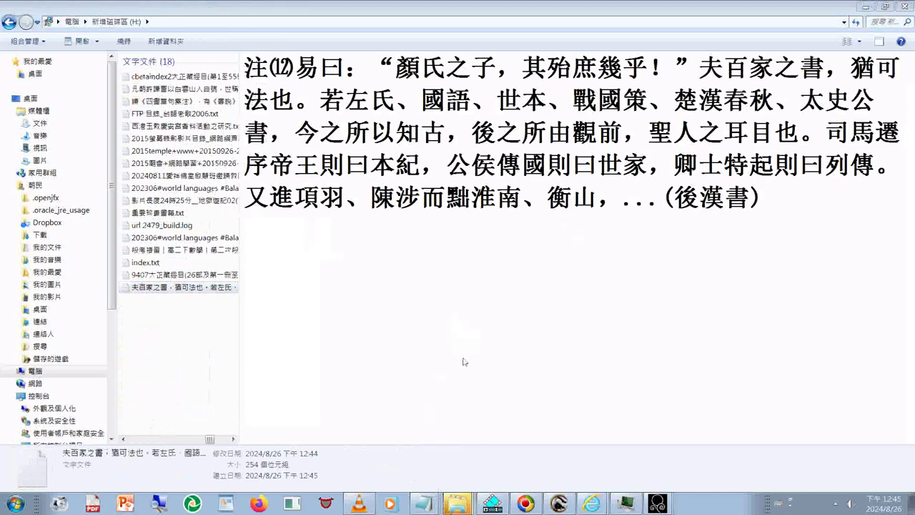
Paste the copied 夫百家之書 text file into the 二十六史 各史 folder
{"action": "key", "text": "alt+Tab"}
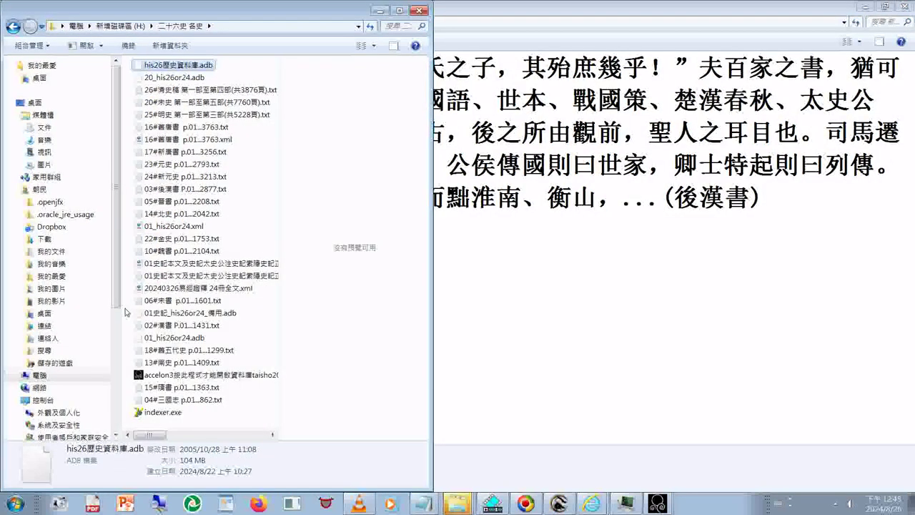
{"action": "right_click", "coordinate": [125, 111]}
{"action": "left_click", "coordinate": [153, 183]}
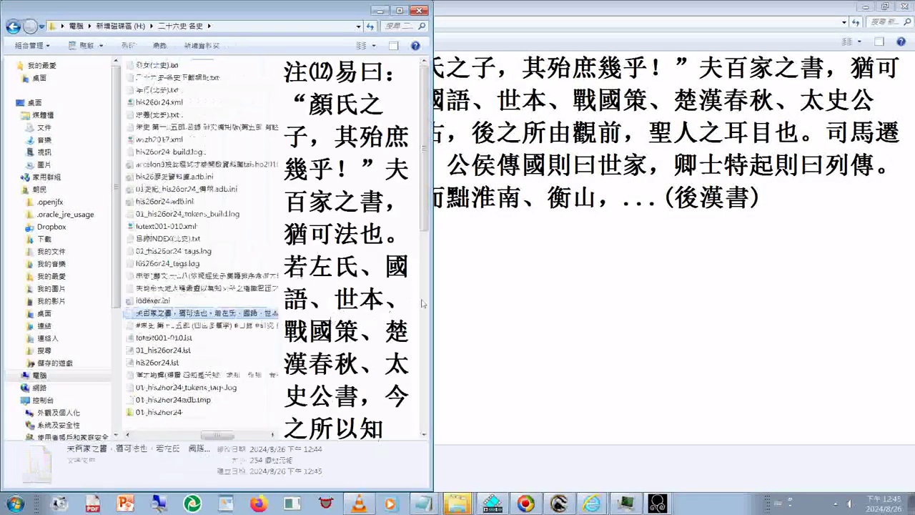
Paste the copied file into the 03_his26or24 folder as well, and switch back to the 03#後漢書 XML in Notepad
{"action": "left_click", "coordinate": [587, 307]}
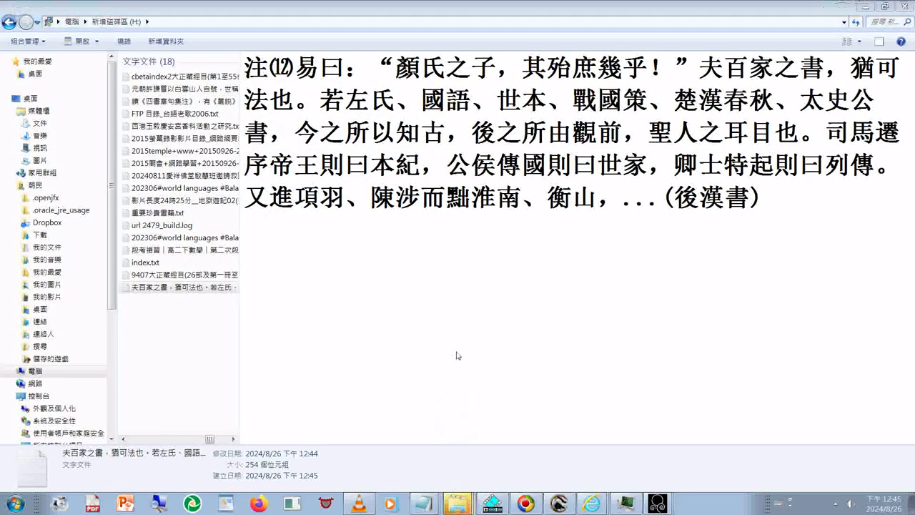
{"action": "key", "text": "alt+Left"}
{"action": "right_click", "coordinate": [123, 237]}
{"action": "key", "text": "Escape"}
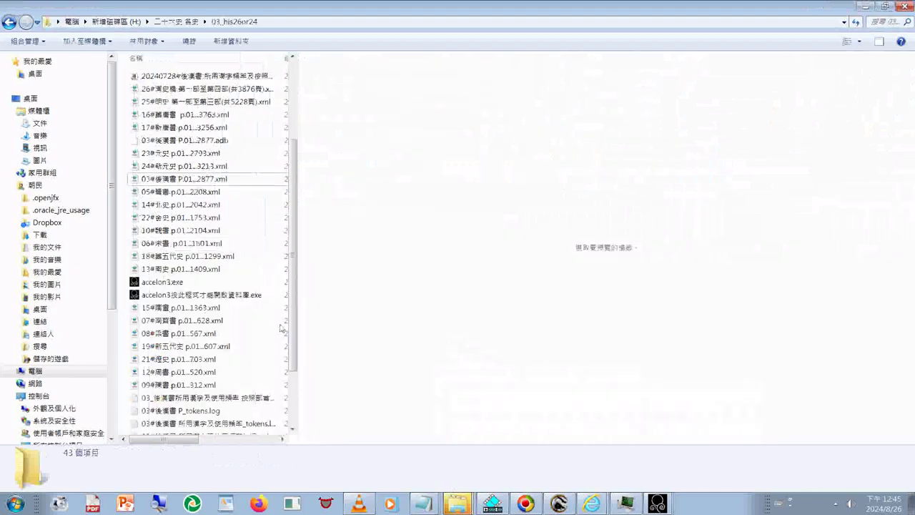
{"action": "key", "text": "End"}
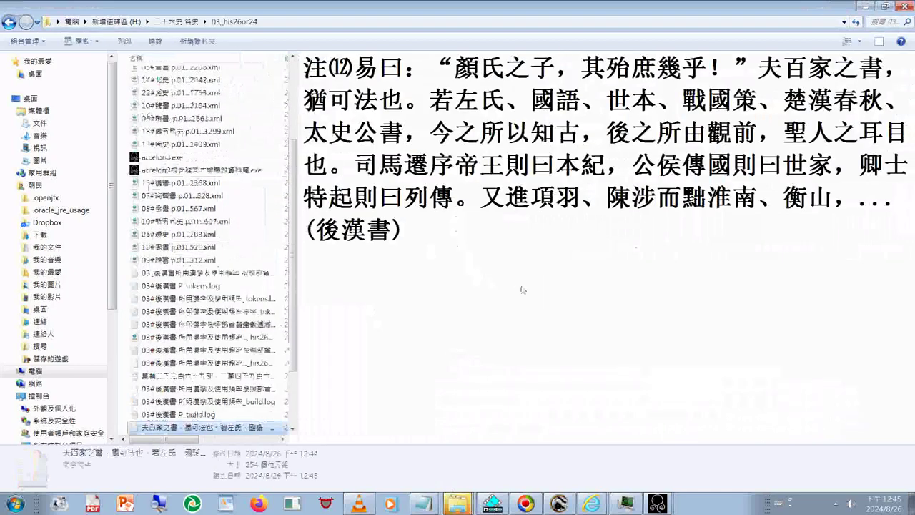
{"action": "scroll", "coordinate": [557, 290], "scroll_direction": "up", "scroll_amount": 3}
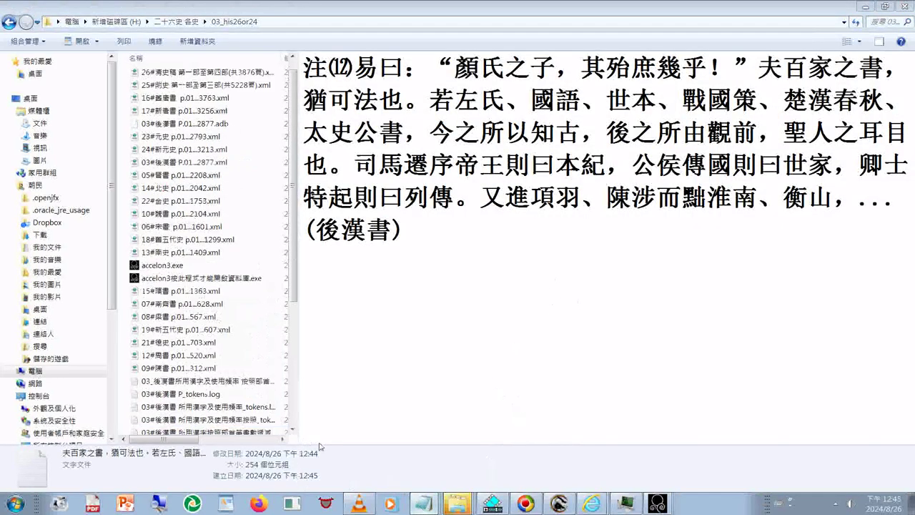
{"action": "key", "text": "alt+Tab"}
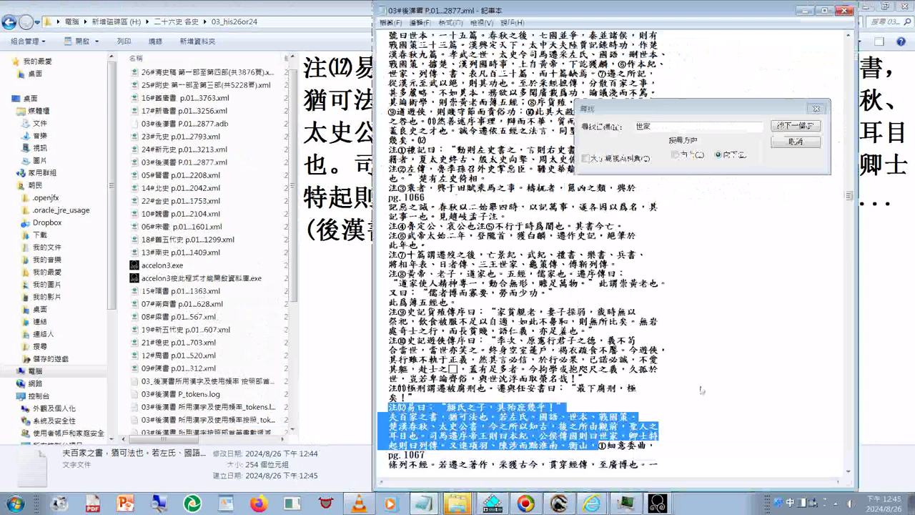
Search the remaining occurrences of 世家 in the 03#後漢書 XML and read on from the 夫百家之書 passage to pg. 1071
{"action": "left_click", "coordinate": [794, 126]}
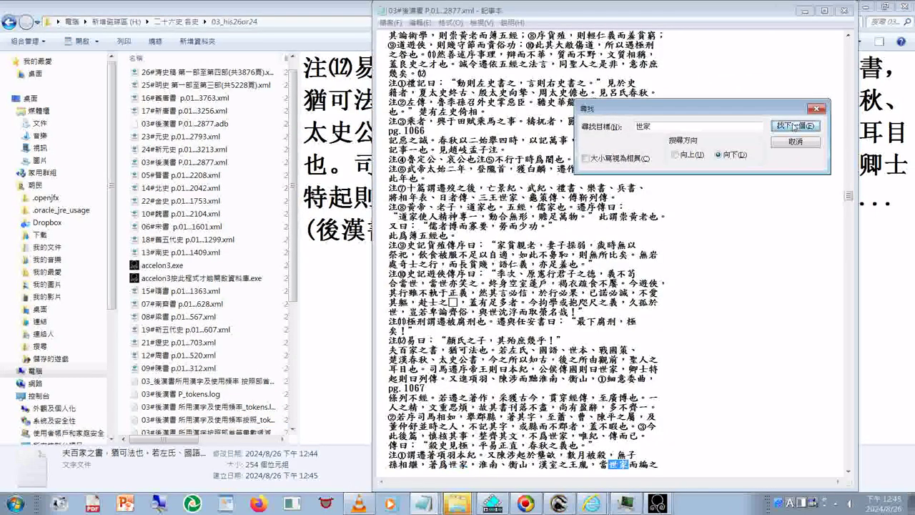
{"action": "left_click", "coordinate": [794, 126]}
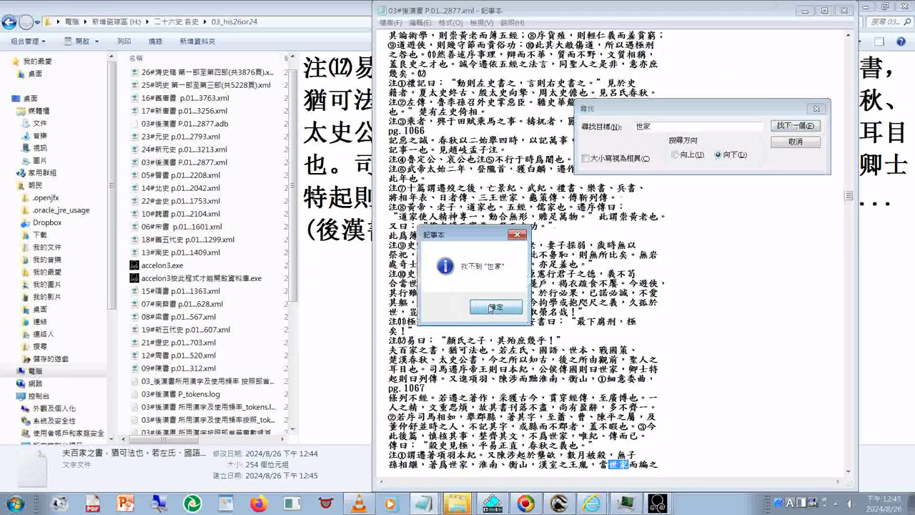
{"action": "left_click", "coordinate": [490, 309]}
{"action": "left_click", "coordinate": [674, 349]}
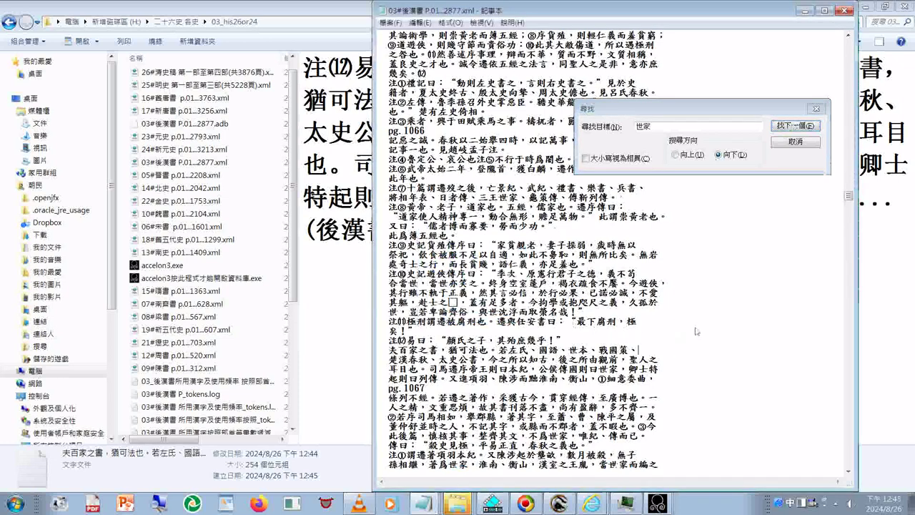
{"action": "scroll", "coordinate": [695, 331], "scroll_direction": "down", "scroll_amount": 5}
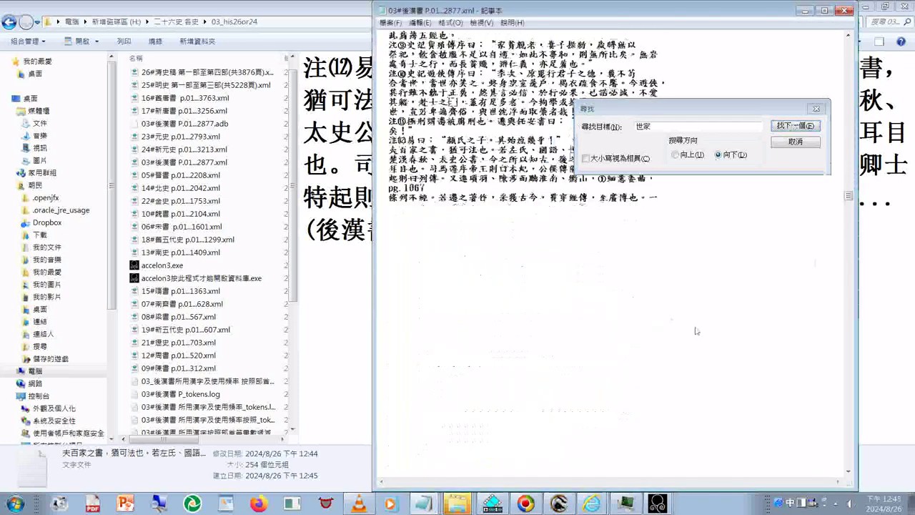
{"action": "scroll", "coordinate": [695, 331], "scroll_direction": "down", "scroll_amount": 3}
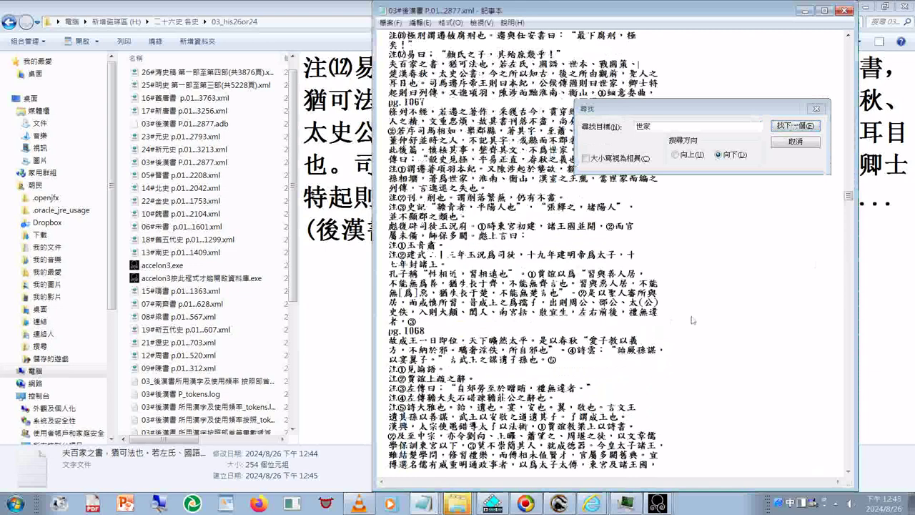
{"action": "scroll", "coordinate": [691, 319], "scroll_direction": "down", "scroll_amount": 15}
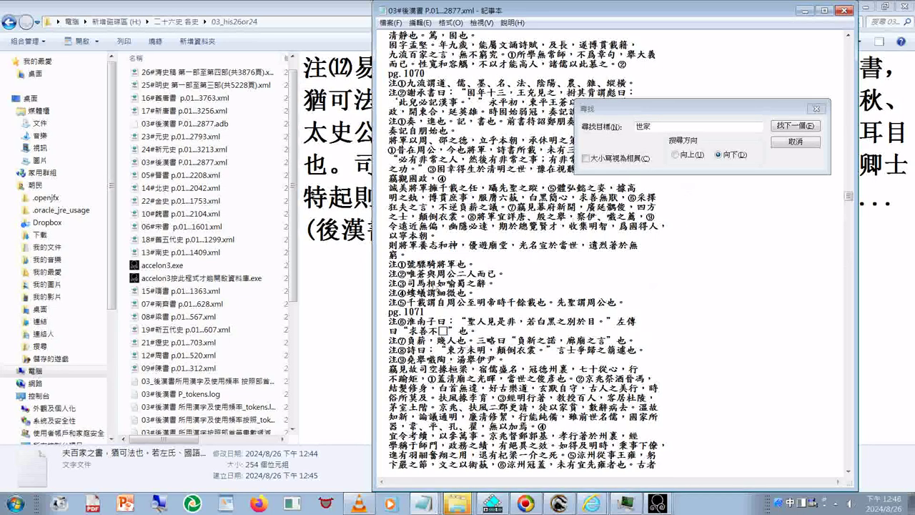
Copy 淮南 from note ⑥ on pg. 1071 and make it the search term, keeping the 03#後漢書 XML in front
{"action": "left_click_drag", "start_coordinate": [406, 323], "coordinate": [427, 324]}
{"action": "right_click", "coordinate": [427, 323]}
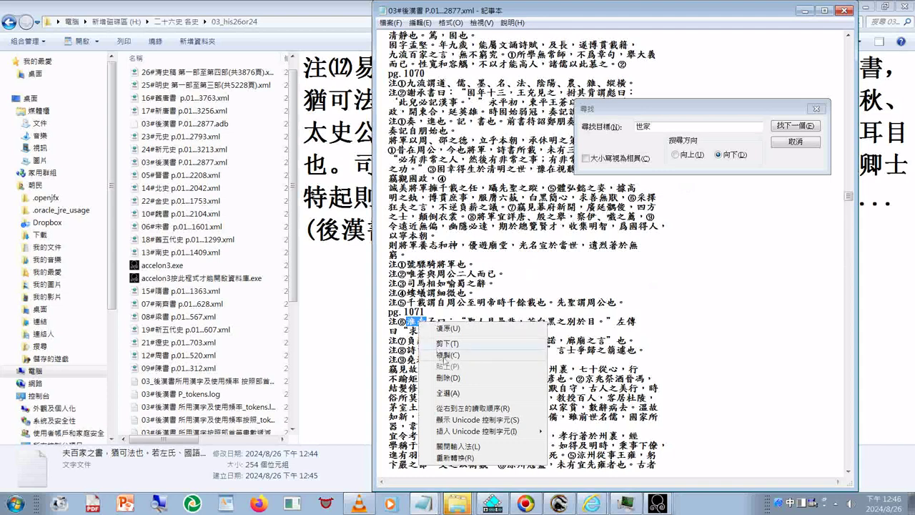
{"action": "left_click", "coordinate": [443, 356]}
{"action": "key", "text": "ctrl+f"}
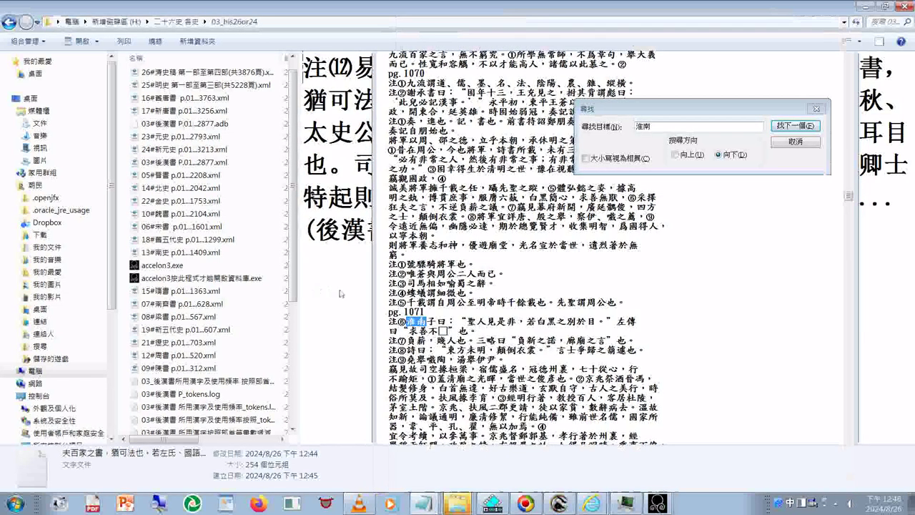
{"action": "left_click", "coordinate": [340, 293]}
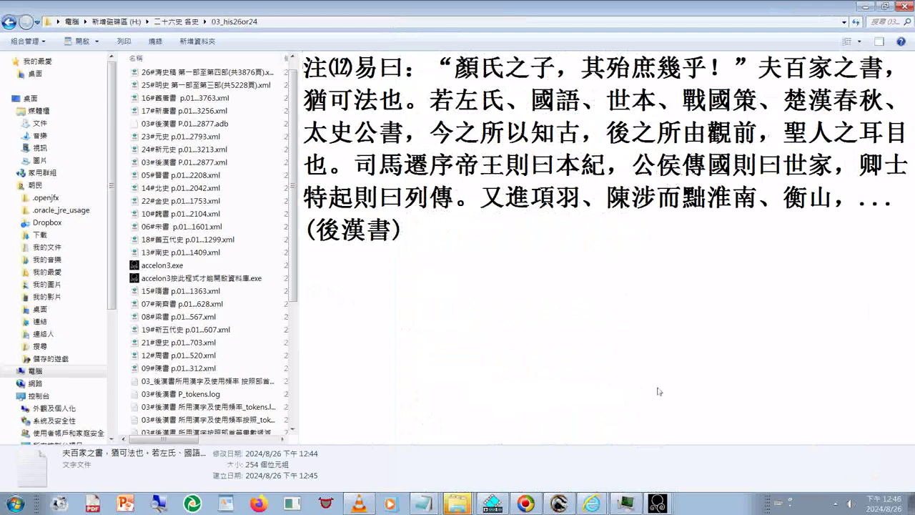
{"action": "left_click", "coordinate": [426, 503]}
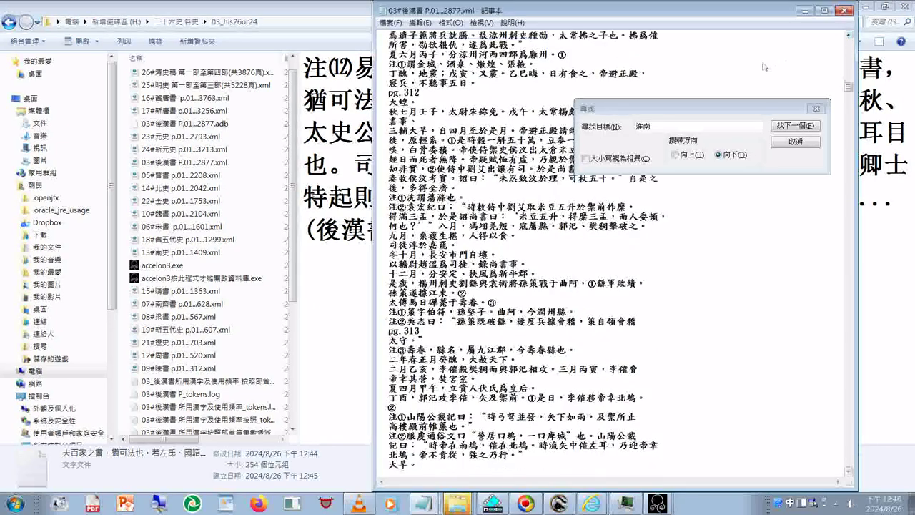
Step through the occurrences of 淮南 up to the 淮南子 quotation in note ② on pg. 818
{"action": "left_click", "coordinate": [791, 129]}
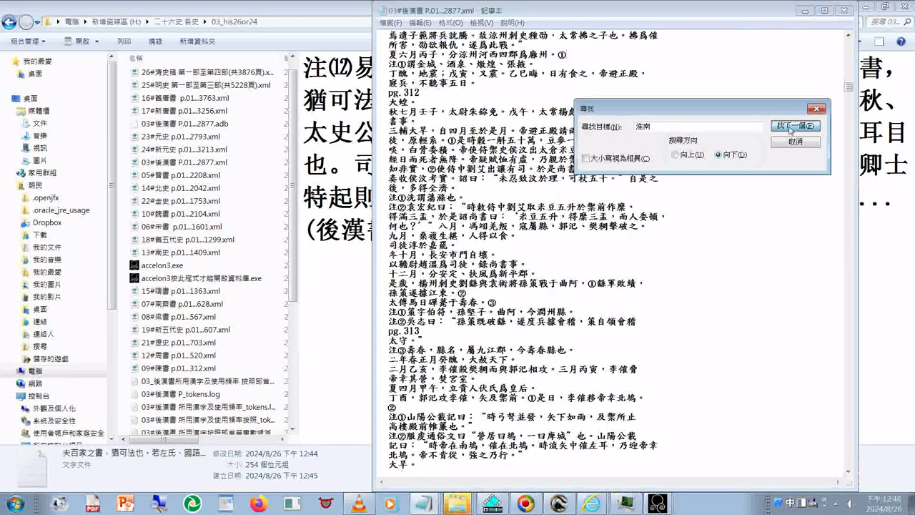
{"action": "left_click", "coordinate": [791, 129]}
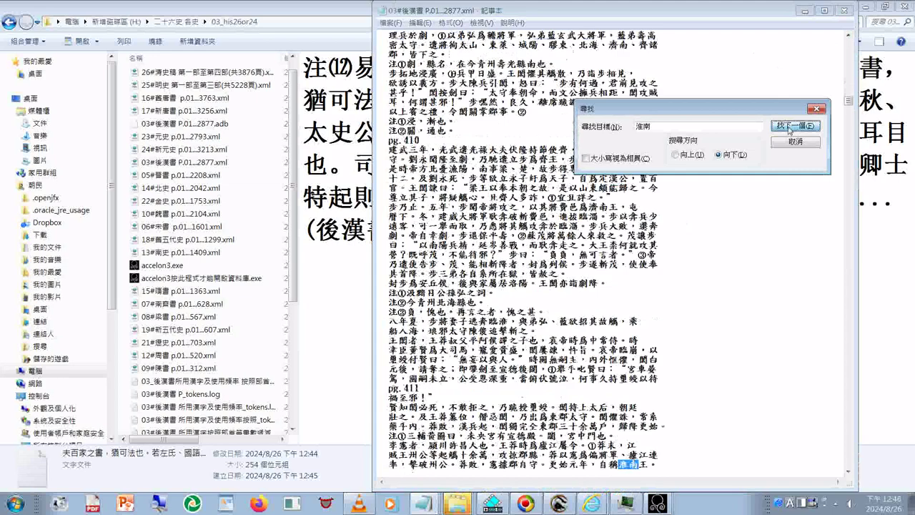
{"action": "left_click", "coordinate": [790, 129]}
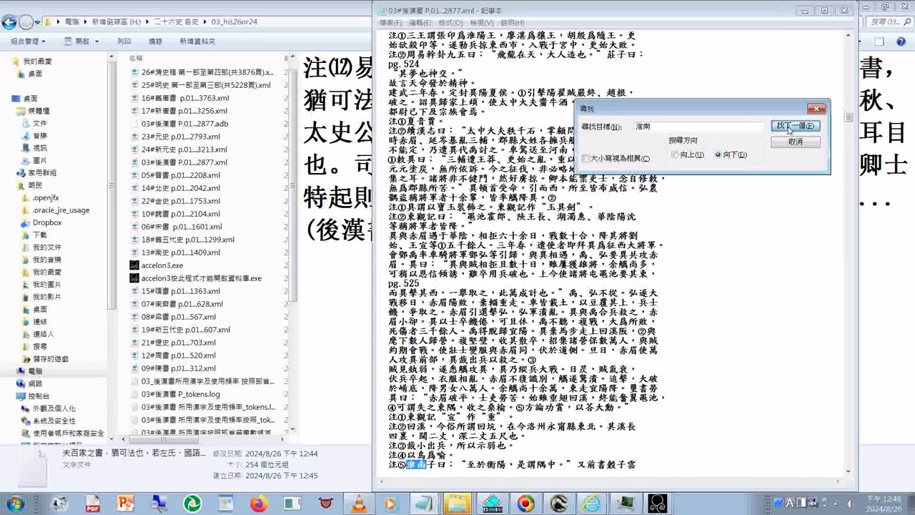
{"action": "left_click", "coordinate": [789, 129]}
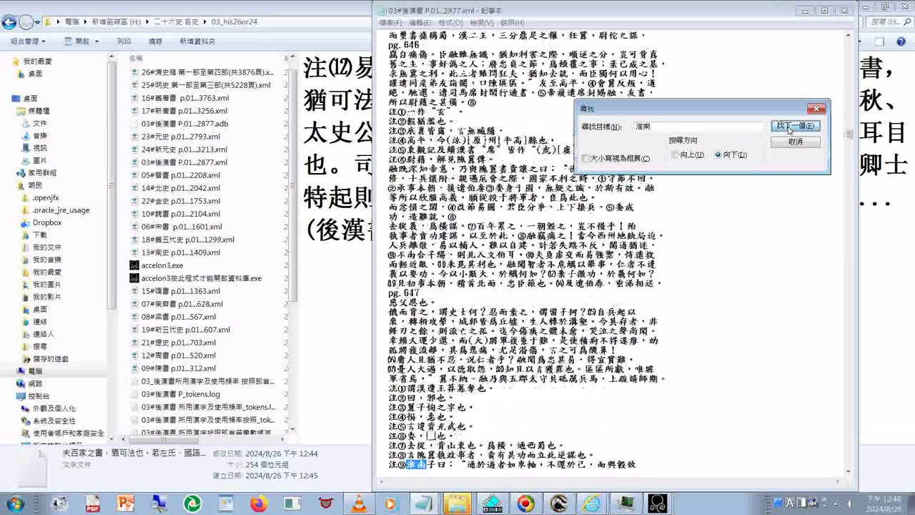
{"action": "left_click", "coordinate": [789, 129]}
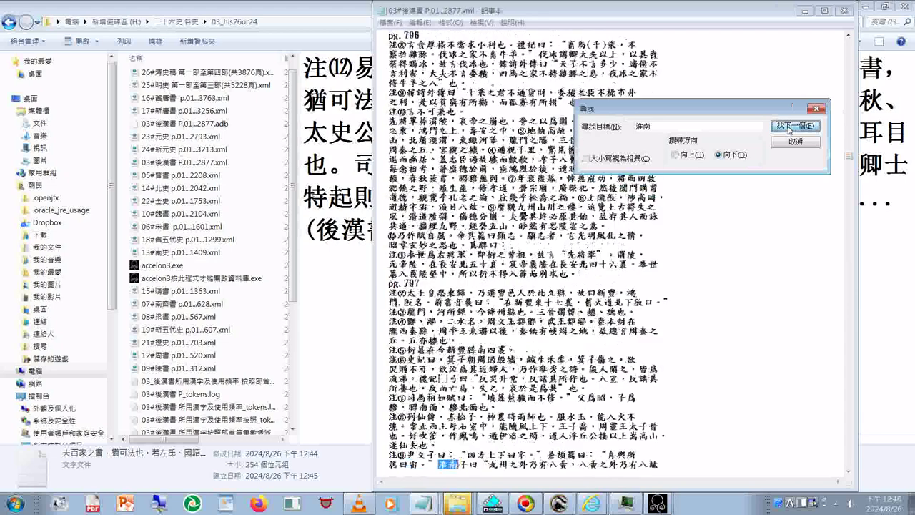
{"action": "left_click", "coordinate": [789, 129]}
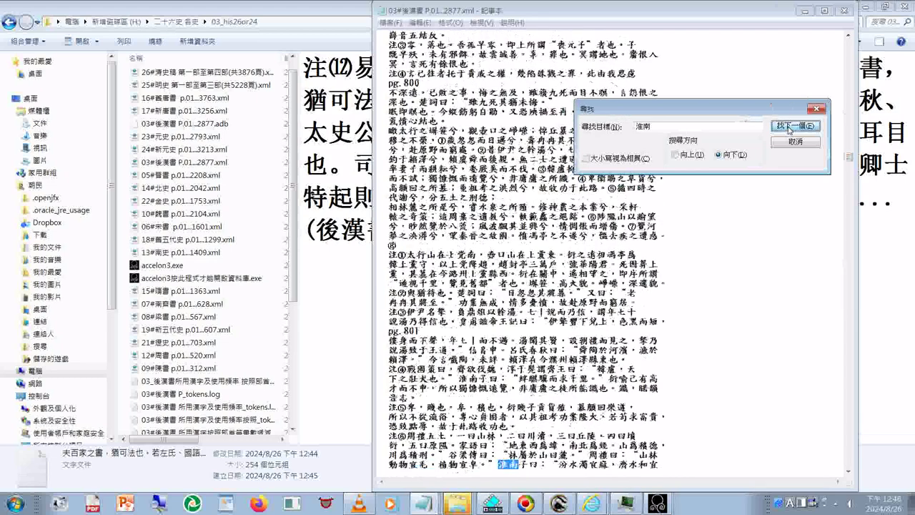
{"action": "left_click", "coordinate": [789, 129]}
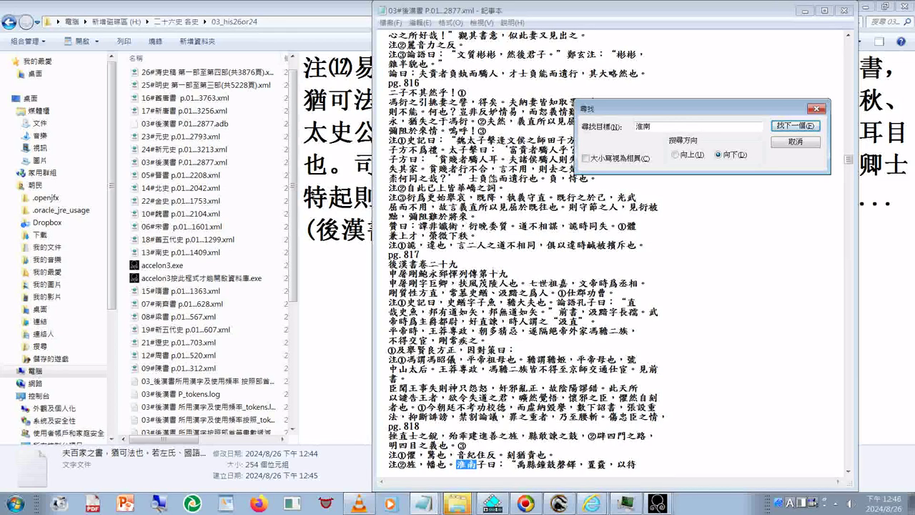
Copy 列傳第 from the 卷二十九 heading and search for it from near the document's start to the tagged 後漢書卷十一 heading
{"action": "left_click", "coordinate": [462, 272]}
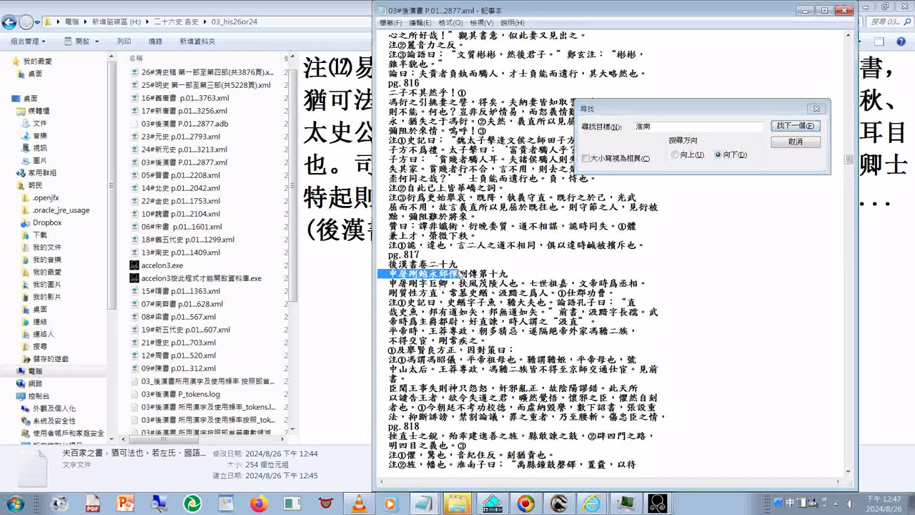
{"action": "left_click_drag", "start_coordinate": [458, 273], "coordinate": [467, 273]}
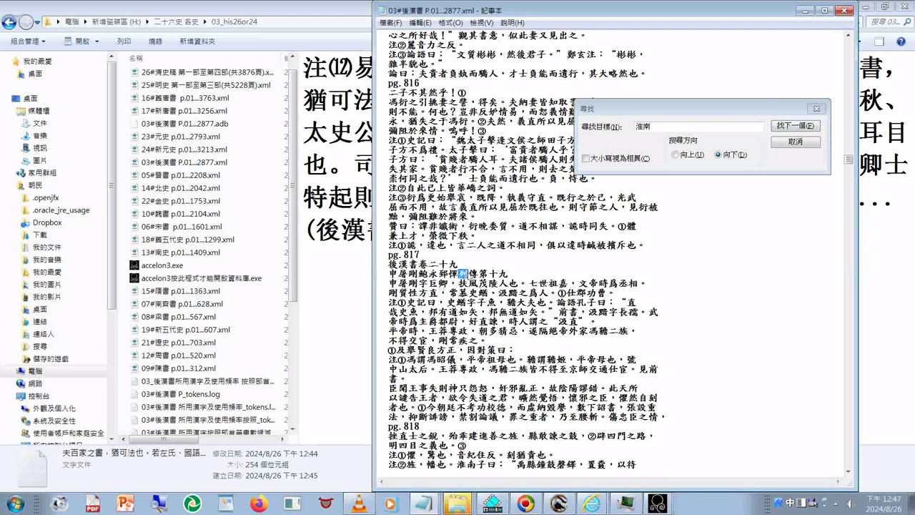
{"action": "left_click_drag", "start_coordinate": [848, 159], "coordinate": [849, 50]}
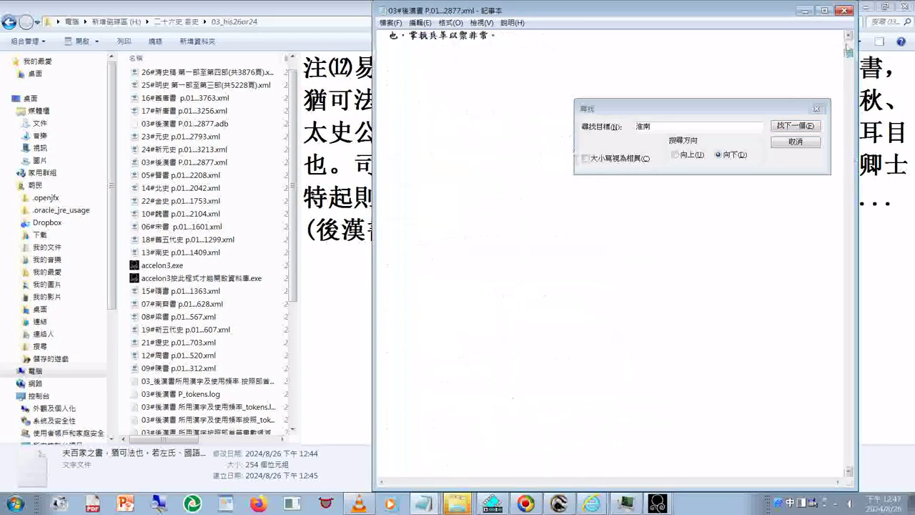
{"action": "left_click", "coordinate": [636, 133]}
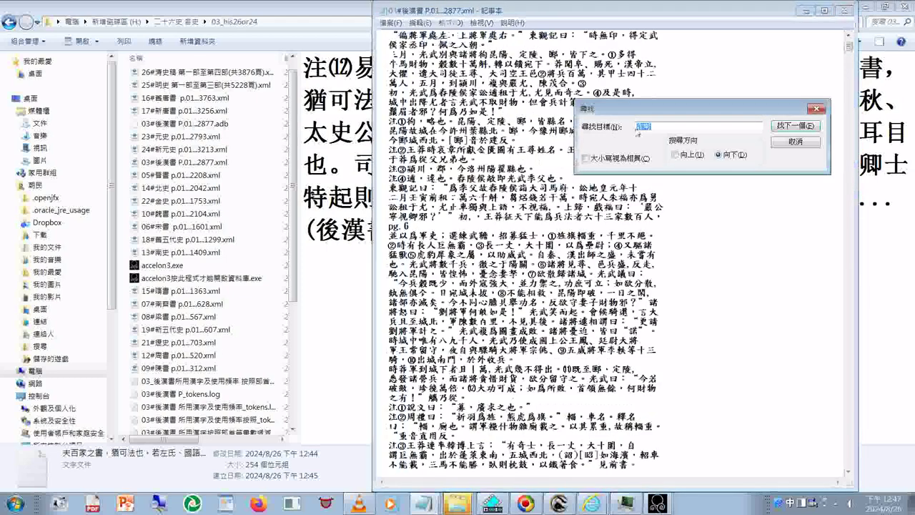
{"action": "right_click", "coordinate": [652, 134]}
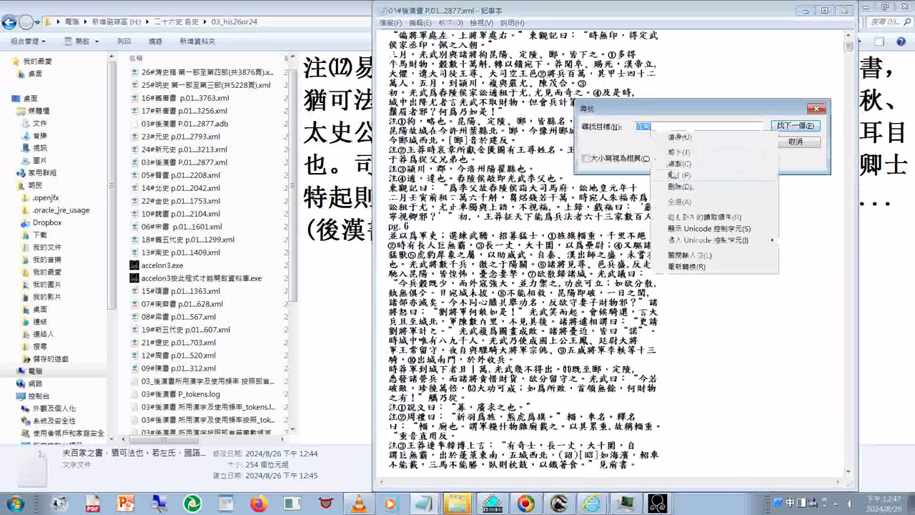
{"action": "left_click", "coordinate": [672, 209]}
{"action": "left_click", "coordinate": [796, 126]}
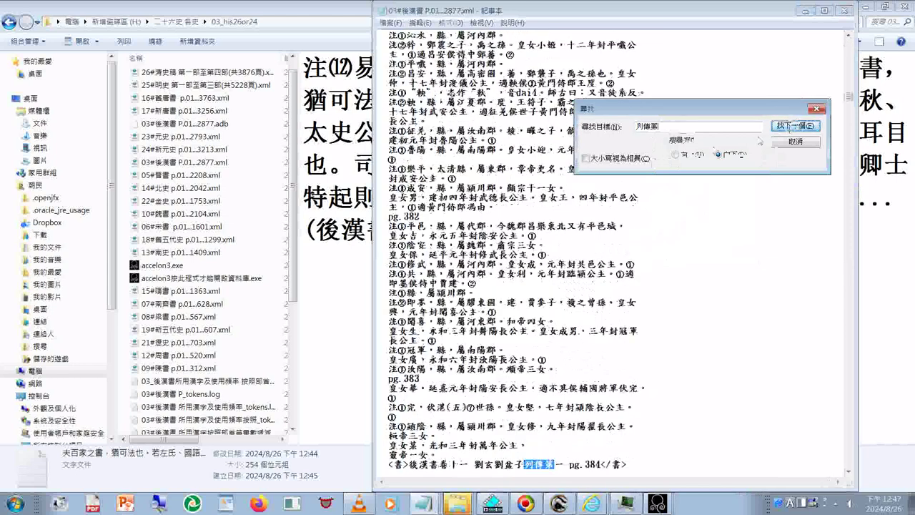
Select and copy the text from pg. 1 before the 光武帝紀第一上 heading through the tagged 後漢書卷十一 劉玄劉盆子列傳第一 heading
{"action": "left_click_drag", "start_coordinate": [379, 387], "coordinate": [628, 465]}
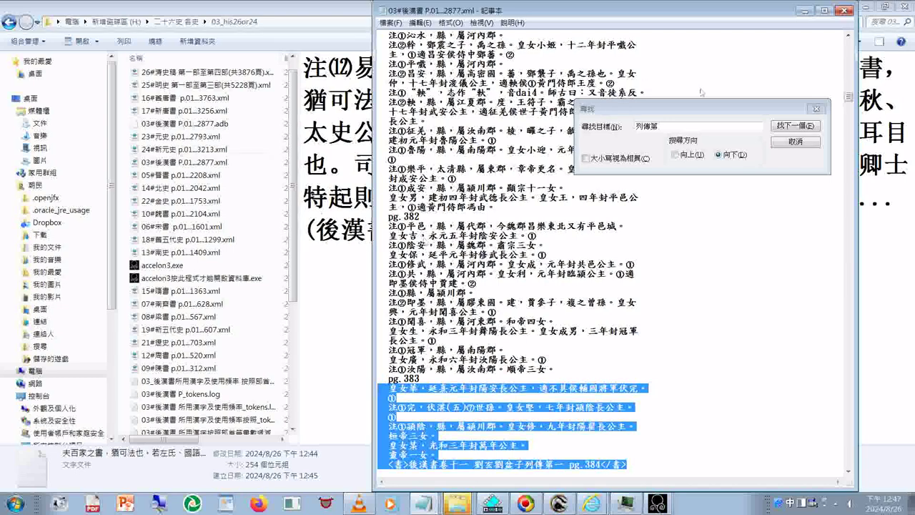
{"action": "left_click_drag", "start_coordinate": [849, 98], "coordinate": [849, 43]}
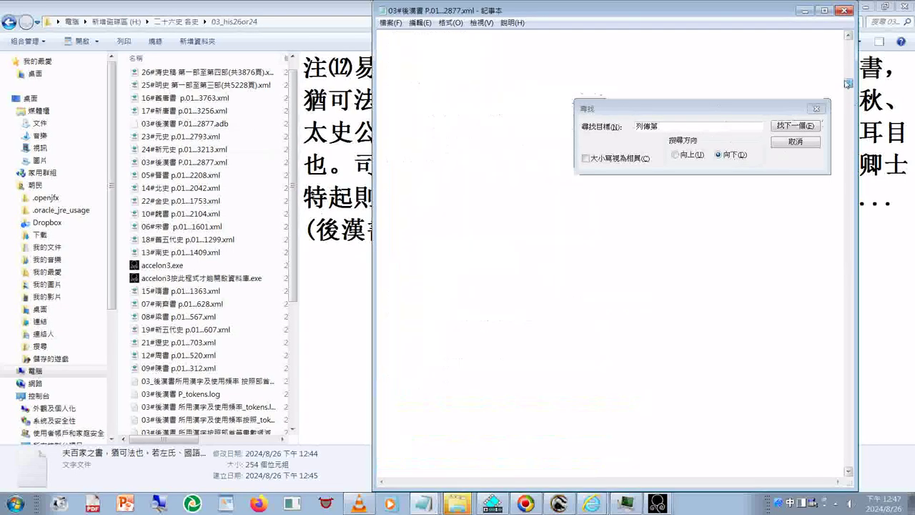
{"action": "scroll", "coordinate": [549, 286], "scroll_direction": "down", "scroll_amount": 20}
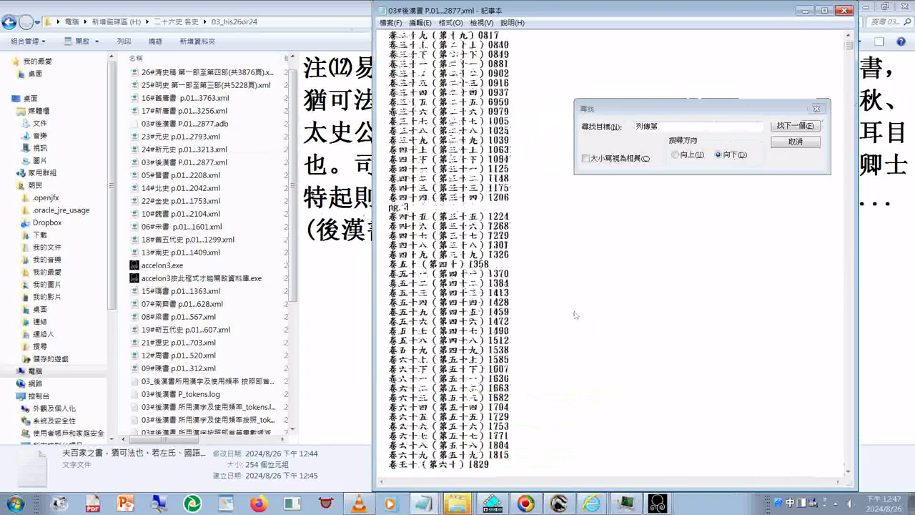
{"action": "scroll", "coordinate": [568, 317], "scroll_direction": "down", "scroll_amount": 6}
{"action": "scroll", "coordinate": [567, 317], "scroll_direction": "down", "scroll_amount": 7}
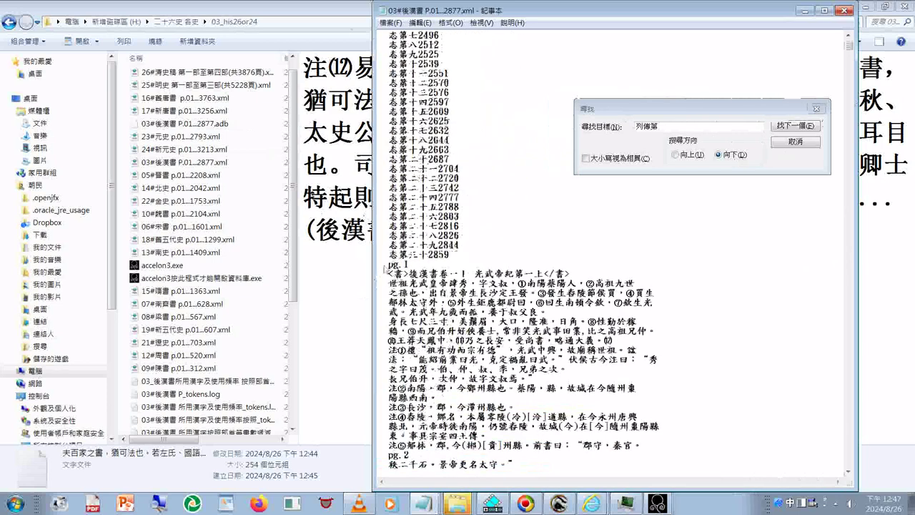
{"action": "left_click_drag", "start_coordinate": [387, 270], "coordinate": [517, 464]}
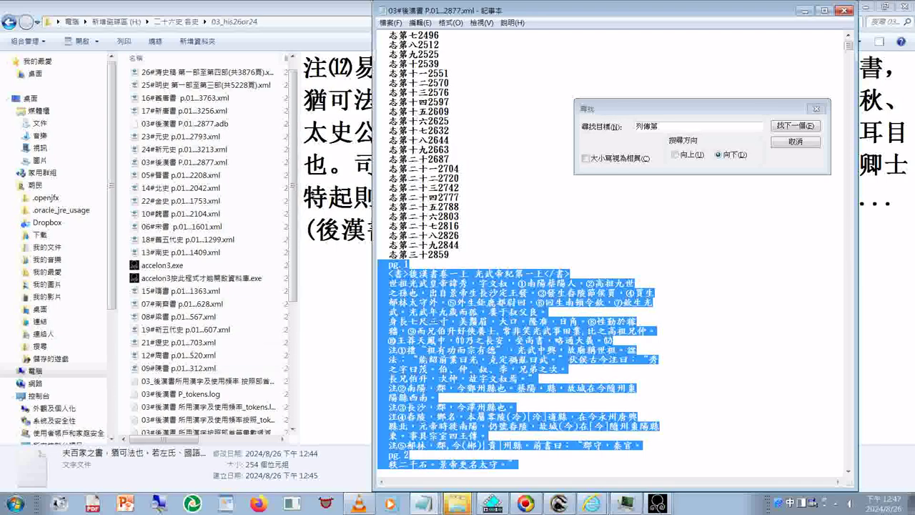
Paste the copied 帝紀 text into a new blank Notepad document and switch back to the 03#後漢書 XML
{"action": "left_click", "coordinate": [15, 504]}
{"action": "left_click", "coordinate": [57, 93]}
{"action": "right_click", "coordinate": [327, 173]}
{"action": "left_click", "coordinate": [351, 236]}
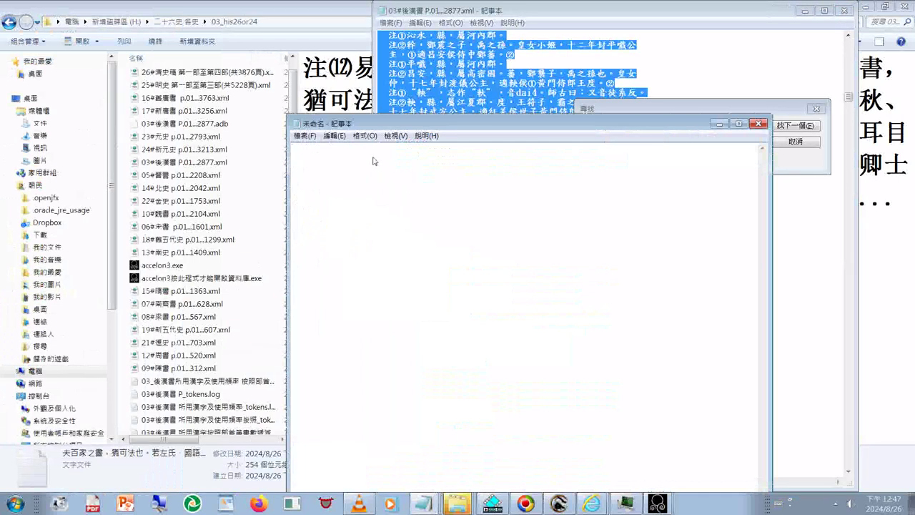
{"action": "key", "text": "alt+Tab"}
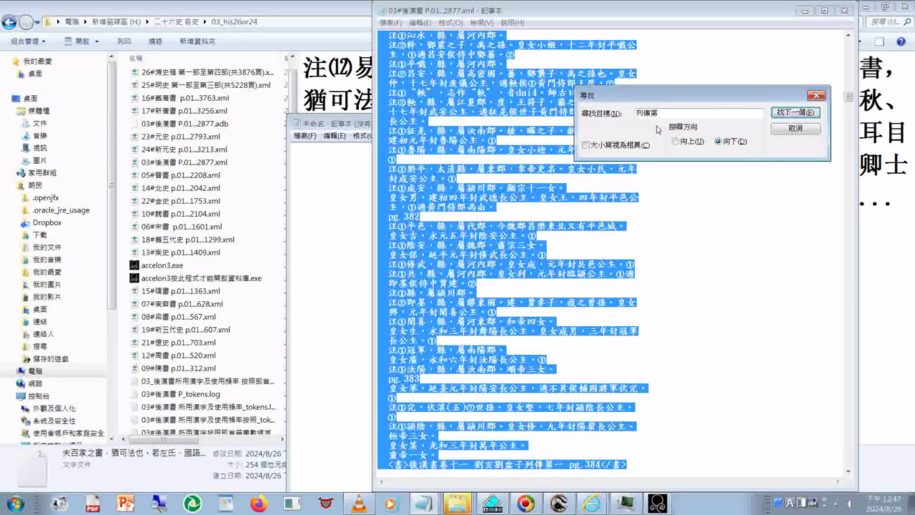
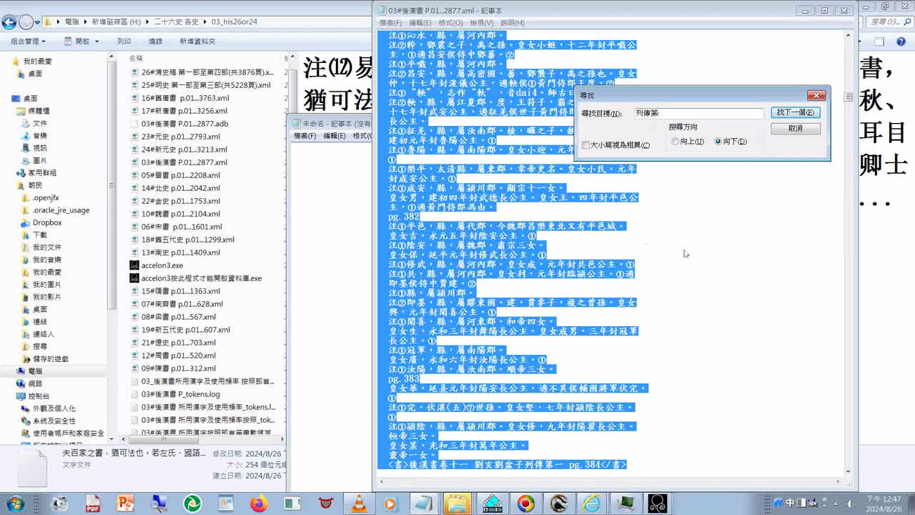
Return to the pg. 1 heading near the XML's start and copy 帝紀第 from 光武帝紀第一上
{"action": "left_click", "coordinate": [849, 77]}
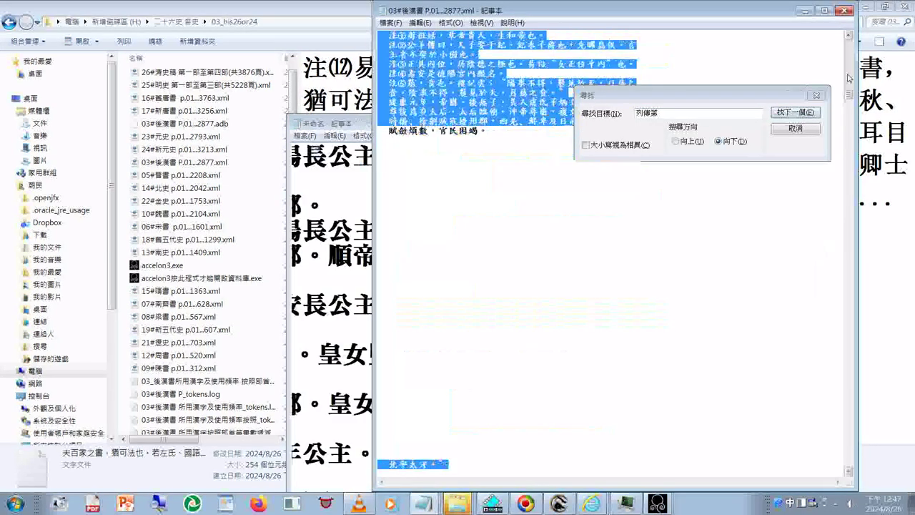
{"action": "left_click", "coordinate": [850, 78]}
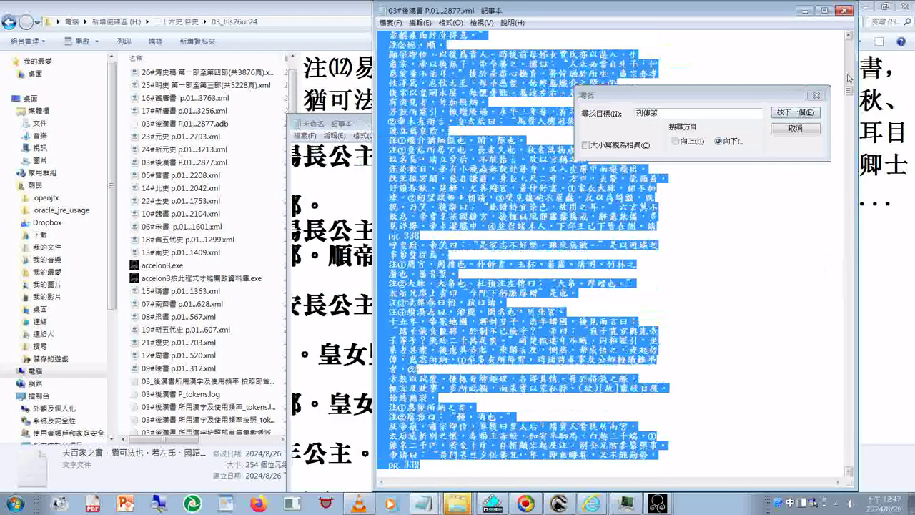
{"action": "left_click", "coordinate": [850, 77]}
{"action": "left_click", "coordinate": [847, 56]}
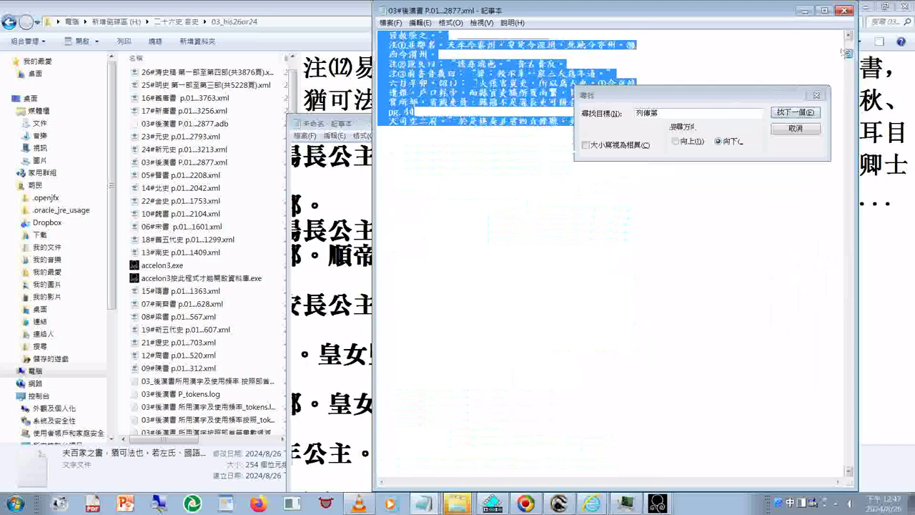
{"action": "scroll", "coordinate": [664, 296], "scroll_direction": "up", "scroll_amount": 10}
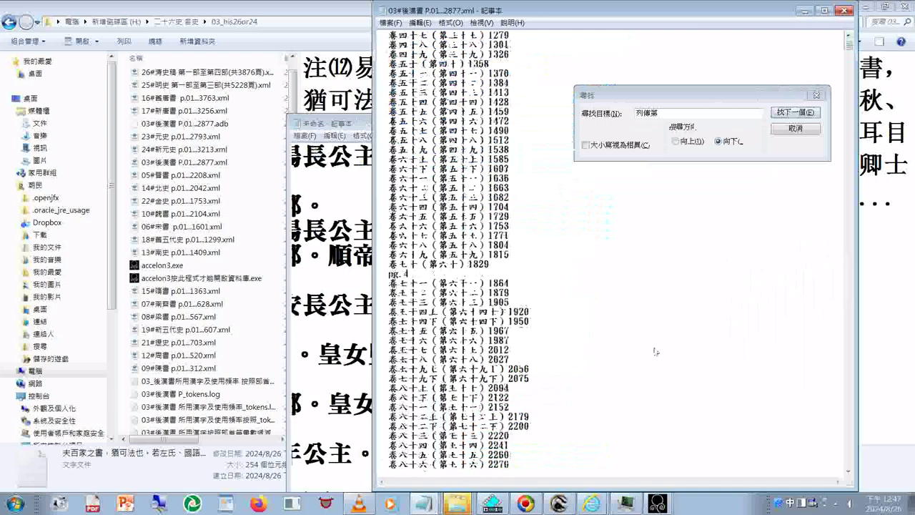
{"action": "scroll", "coordinate": [655, 352], "scroll_direction": "down", "scroll_amount": 15}
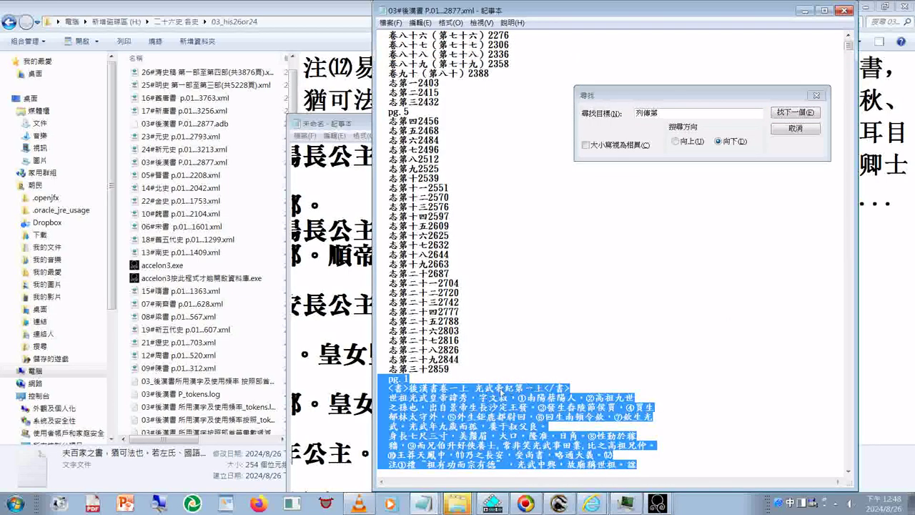
{"action": "left_click_drag", "start_coordinate": [494, 391], "coordinate": [526, 393]}
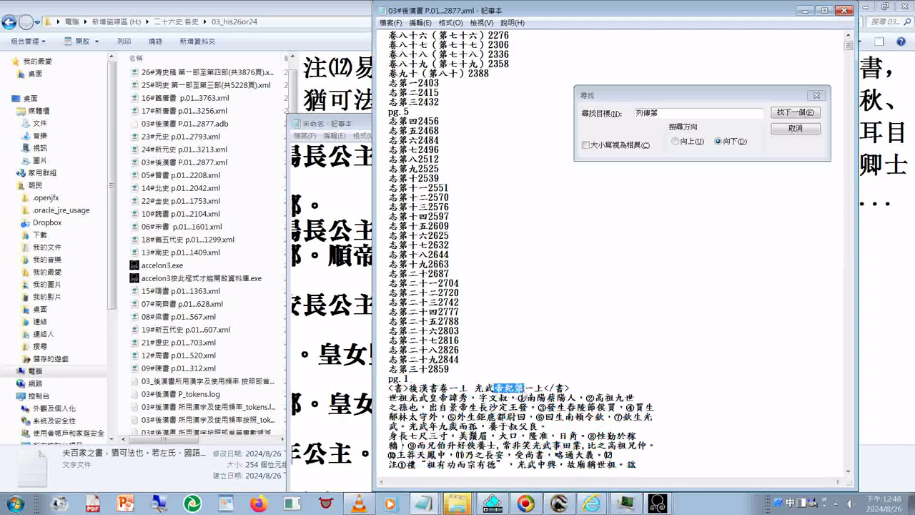
{"action": "right_click", "coordinate": [520, 387]}
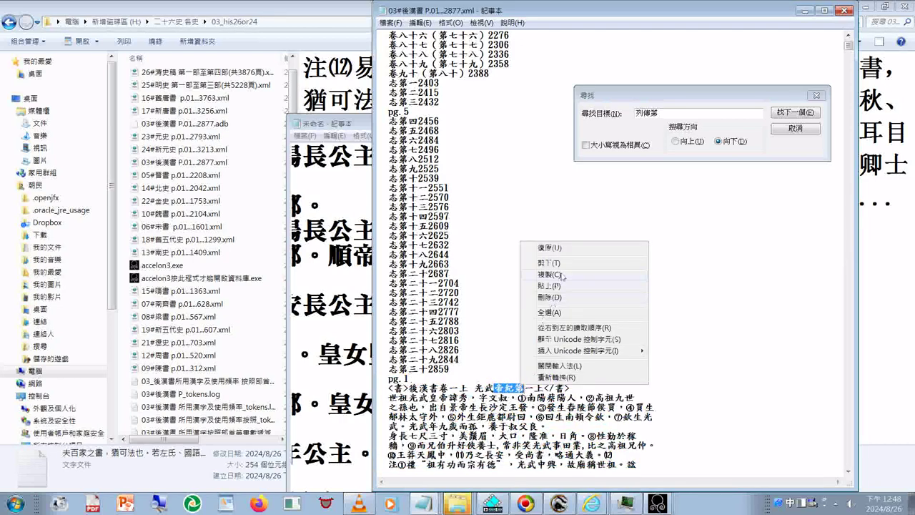
{"action": "left_click", "coordinate": [565, 278]}
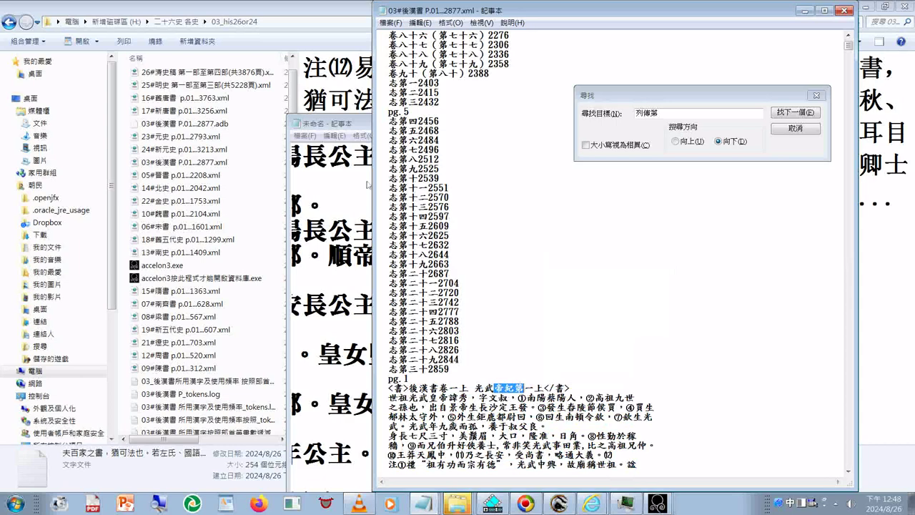
Reduce the font size of the untitled Notepad document holding the 帝紀 text
{"action": "left_click", "coordinate": [366, 185]}
{"action": "left_click", "coordinate": [365, 135]}
{"action": "left_click", "coordinate": [379, 161]}
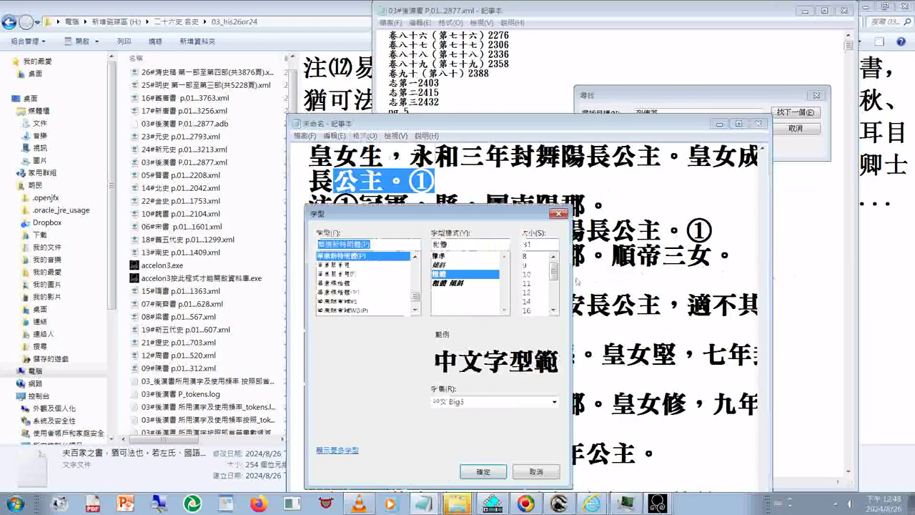
{"action": "left_click", "coordinate": [539, 247]}
{"action": "type", "text": "26"}
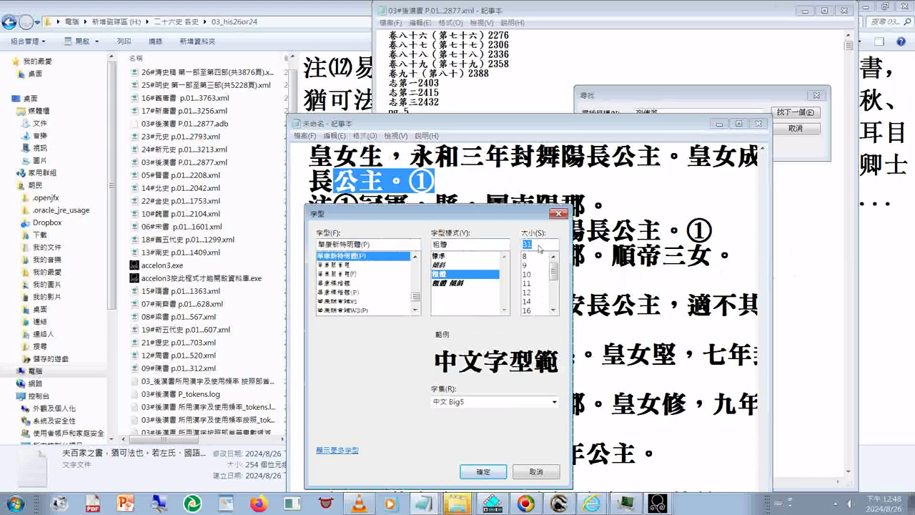
{"action": "key", "text": "Return"}
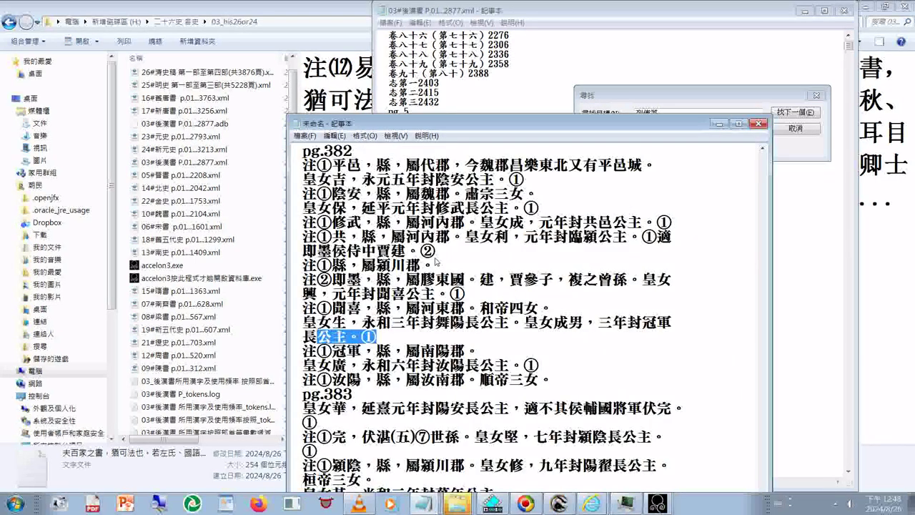
Search the untitled document from its start for 帝紀第 to reach the untagged 光武帝紀第一下 heading on pg.42
{"action": "key", "text": "ctrl+Home"}
{"action": "key", "text": "ctrl+f"}
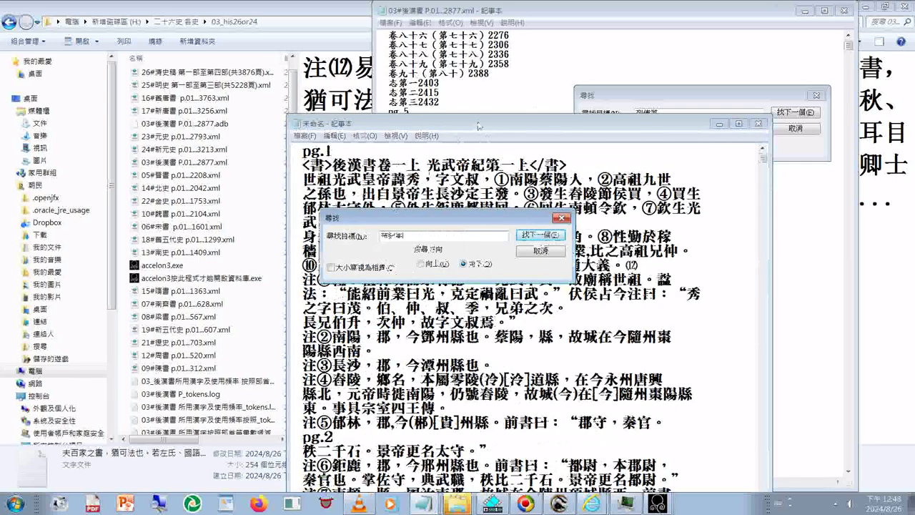
{"action": "left_click_drag", "start_coordinate": [479, 126], "coordinate": [478, 119]}
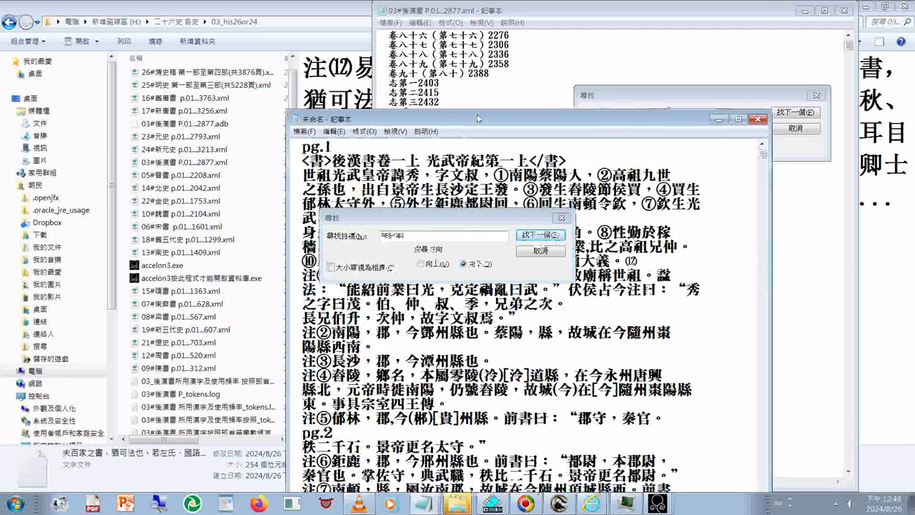
{"action": "left_click_drag", "start_coordinate": [478, 119], "coordinate": [461, 36]}
{"action": "left_click", "coordinate": [532, 238]}
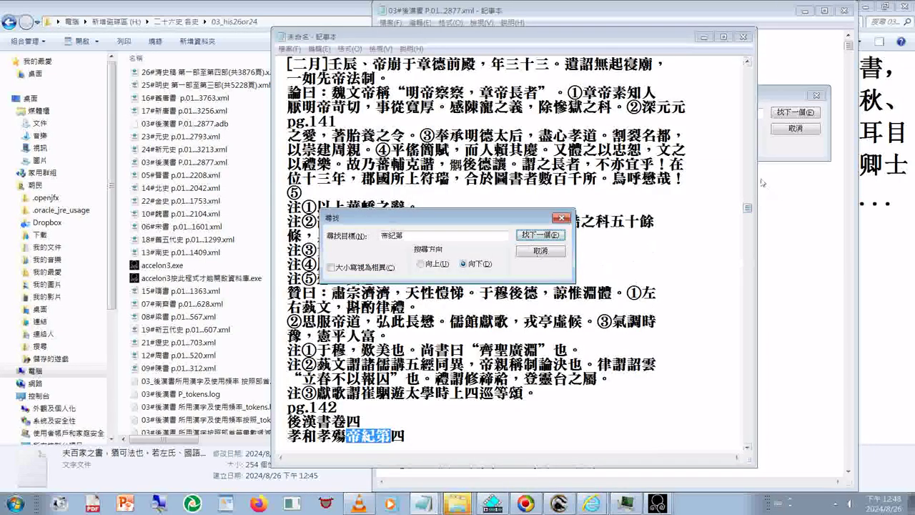
{"action": "left_click_drag", "start_coordinate": [747, 211], "coordinate": [748, 78]}
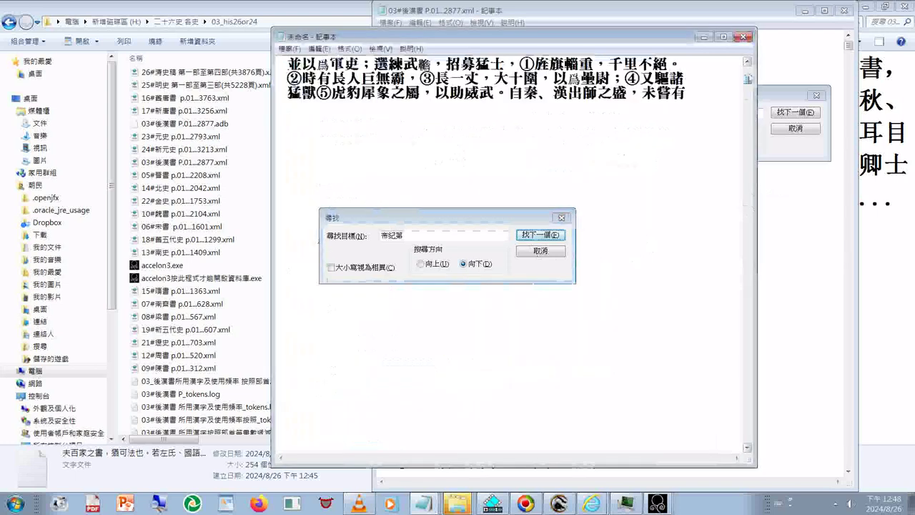
{"action": "left_click", "coordinate": [525, 238]}
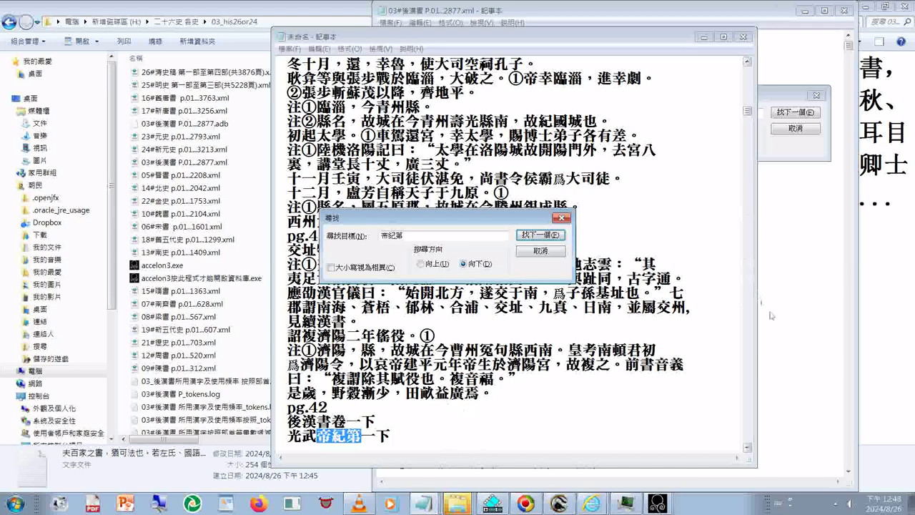
Switch to the 03#後漢書 XML and copy its complete tagged 後漢書卷一上 光武帝紀第一上 heading line
{"action": "left_click", "coordinate": [426, 506]}
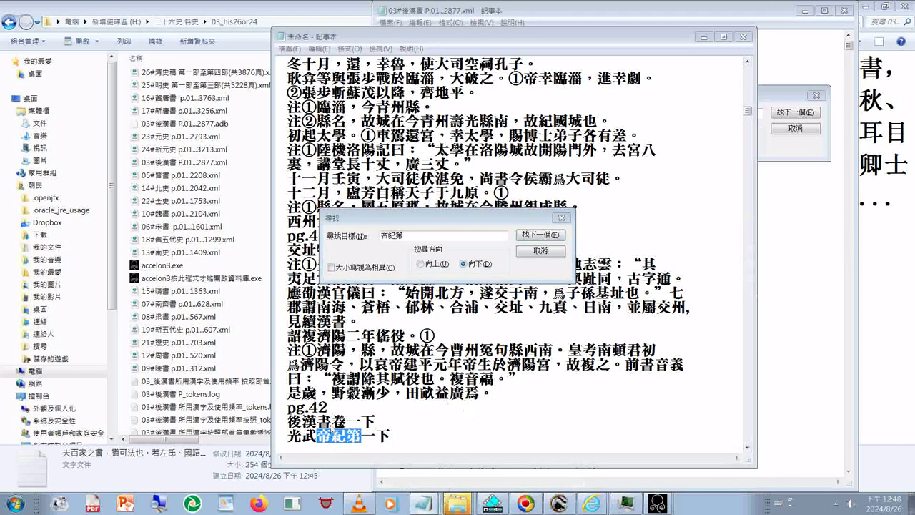
{"action": "key", "text": "alt+Tab"}
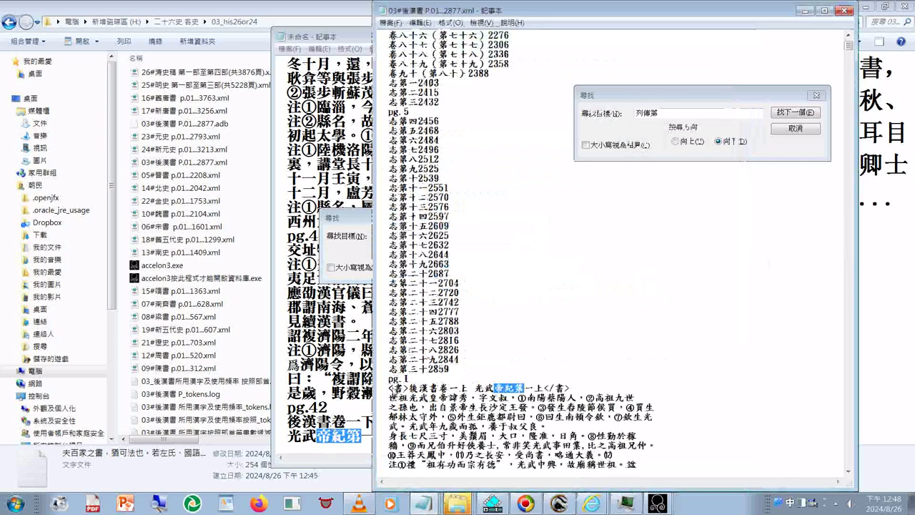
{"action": "left_click", "coordinate": [503, 390]}
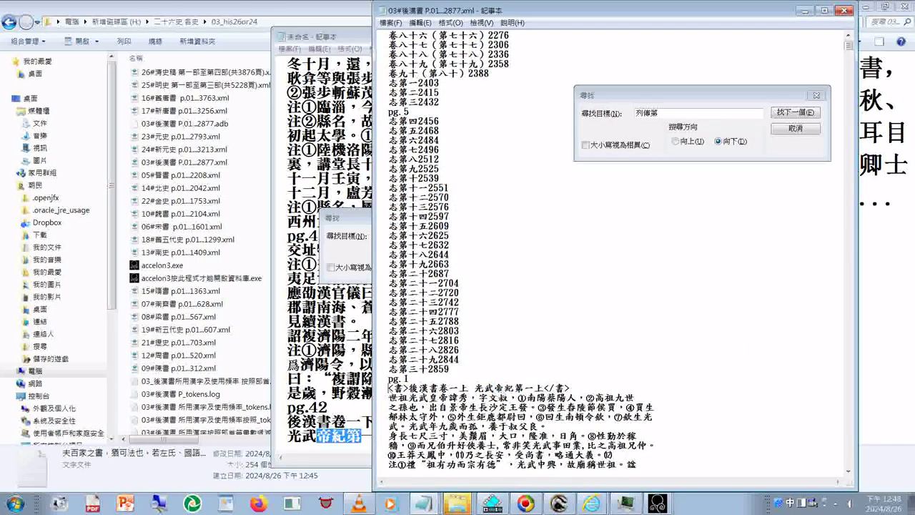
{"action": "left_click_drag", "start_coordinate": [579, 388], "coordinate": [388, 388]}
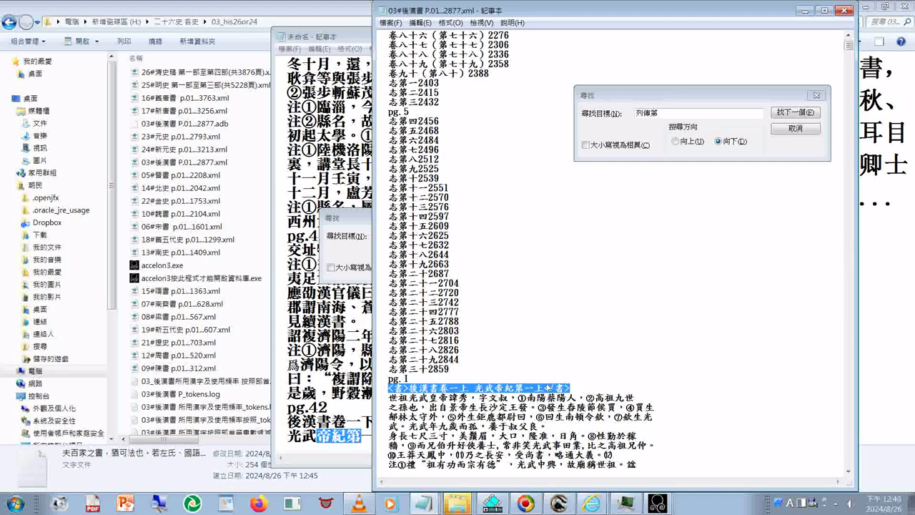
{"action": "right_click", "coordinate": [546, 391]}
{"action": "left_click", "coordinate": [601, 274]}
Close the XML's search and paste the copied tagged heading as the replacement text of a Replace operation
{"action": "left_click", "coordinate": [815, 95]}
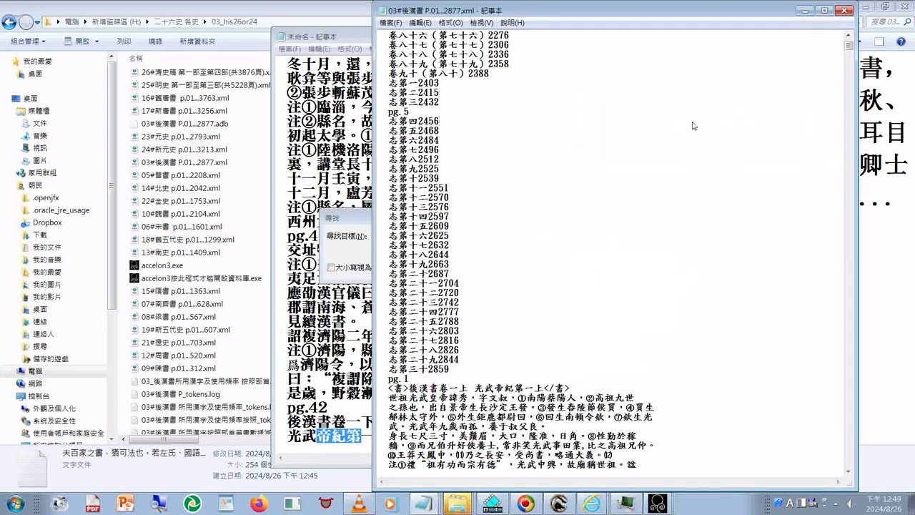
{"action": "key", "text": "ctrl+h"}
{"action": "key", "text": "Tab"}
{"action": "key", "text": "ctrl+v"}
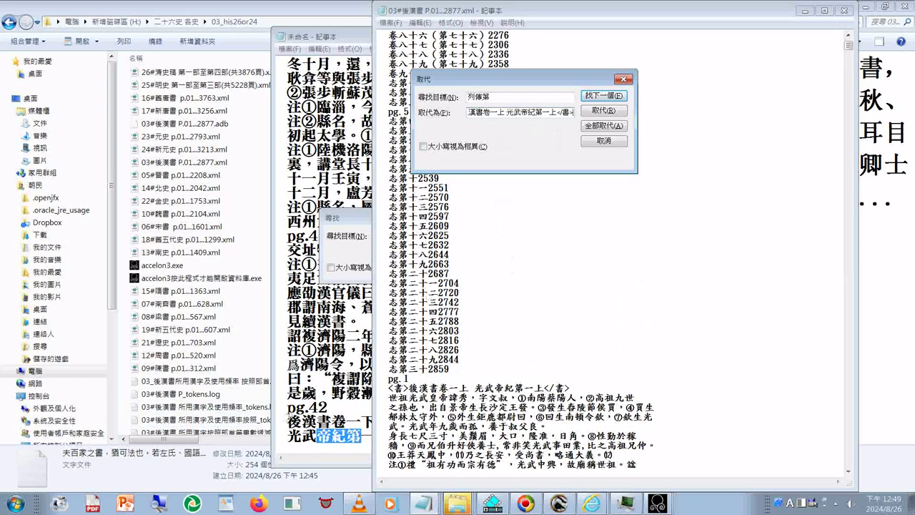
Copy pg.42 from the untitled document and insert it before the closing tag in the XML's replacement text
{"action": "key", "text": "alt+Tab"}
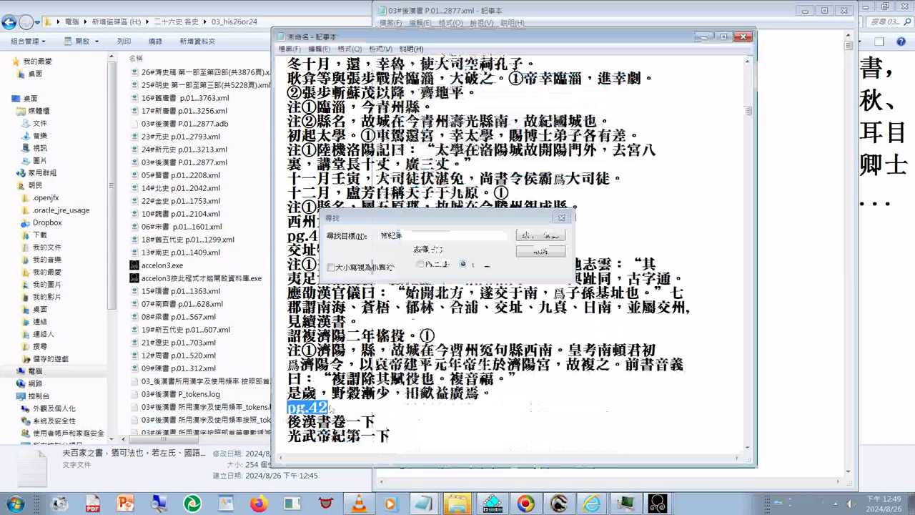
{"action": "left_click", "coordinate": [800, 194]}
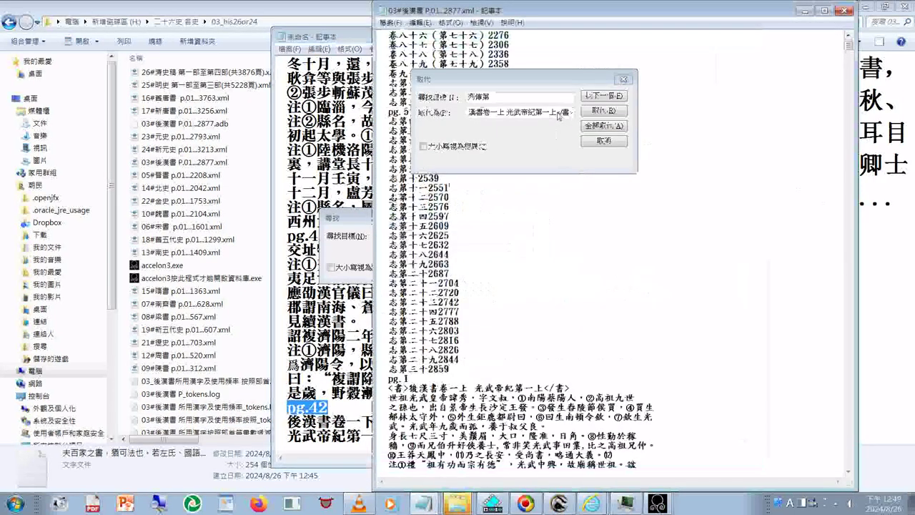
{"action": "left_click", "coordinate": [559, 115]}
{"action": "right_click", "coordinate": [558, 111]}
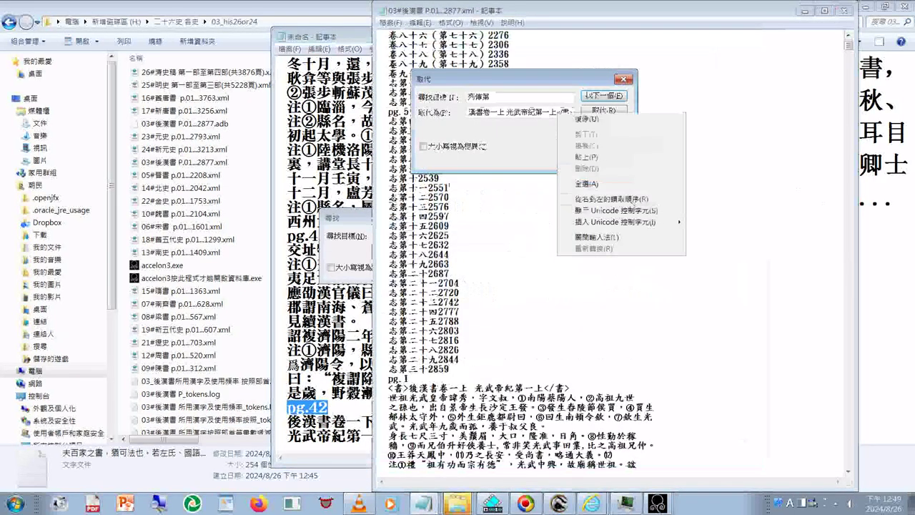
{"action": "left_click", "coordinate": [605, 160]}
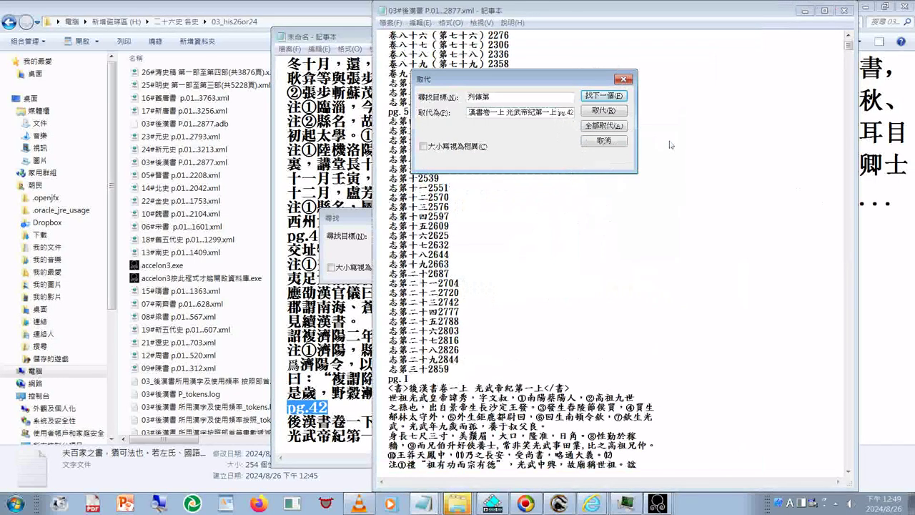
Edit the replacement text to read <書>後漢書卷一下 光武帝紀第一下 pg.42</書>
{"action": "key", "text": "BackSpace"}
{"action": "key", "text": "BackSpace"}
{"action": "key", "text": "BackSpace"}
{"action": "key", "text": "BackSpace"}
{"action": "key", "text": "BackSpace"}
{"action": "key", "text": "BackSpace"}
{"action": "key", "text": "ctrl+space"}
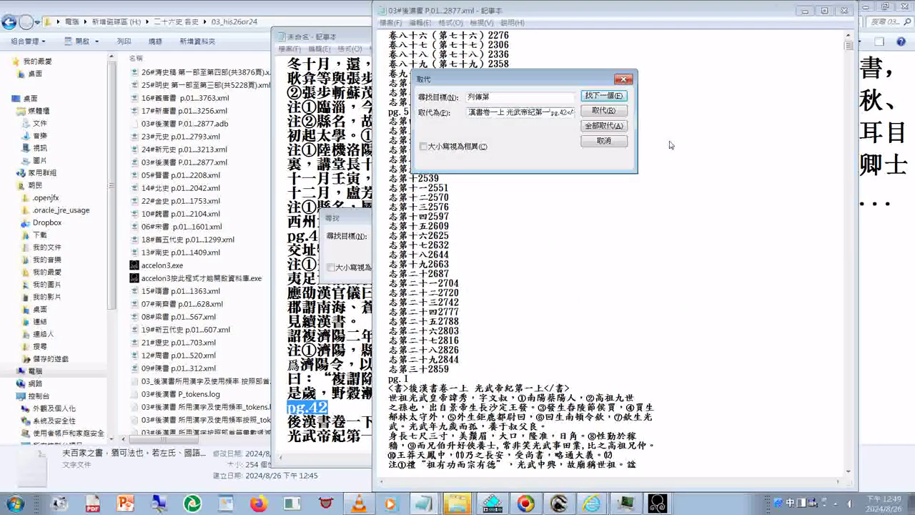
{"action": "type", "text": "vu84pg.42</vu4"}
{"action": "key", "text": "Left"}
{"action": "key", "text": "Left"}
{"action": "key", "text": "Left"}
{"action": "key", "text": "Left"}
{"action": "key", "text": "Left"}
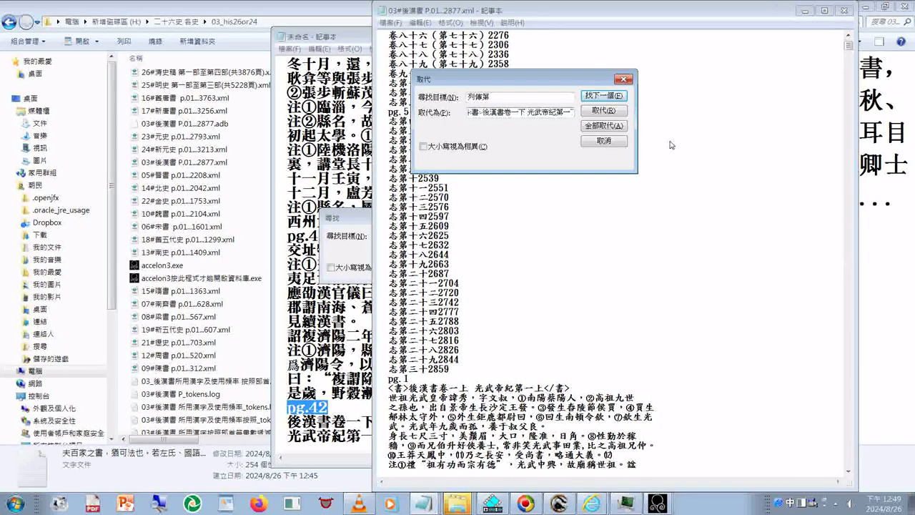
Replace the two-line 後漢書卷一下 光武帝紀第一下 heading in the untitled document with the edited tagged heading
{"action": "key", "text": "shift+Home"}
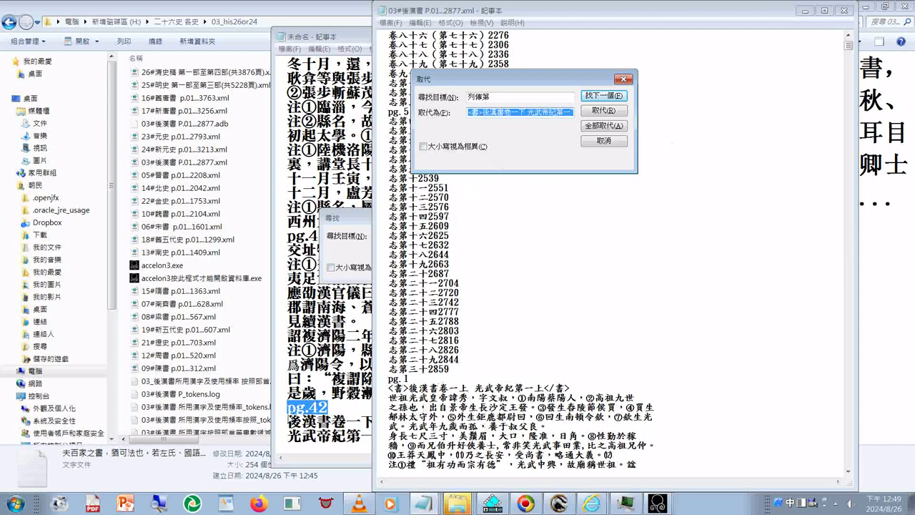
{"action": "right_click", "coordinate": [361, 245]}
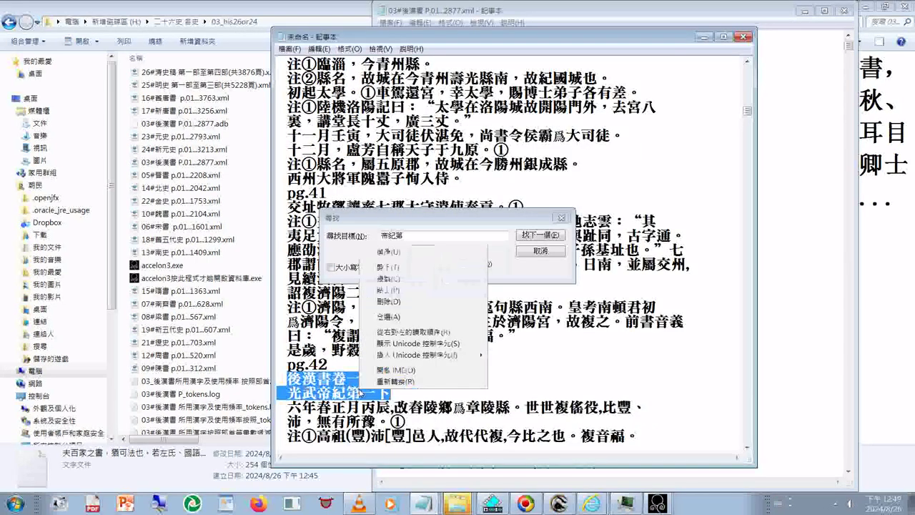
{"action": "key", "text": "Escape"}
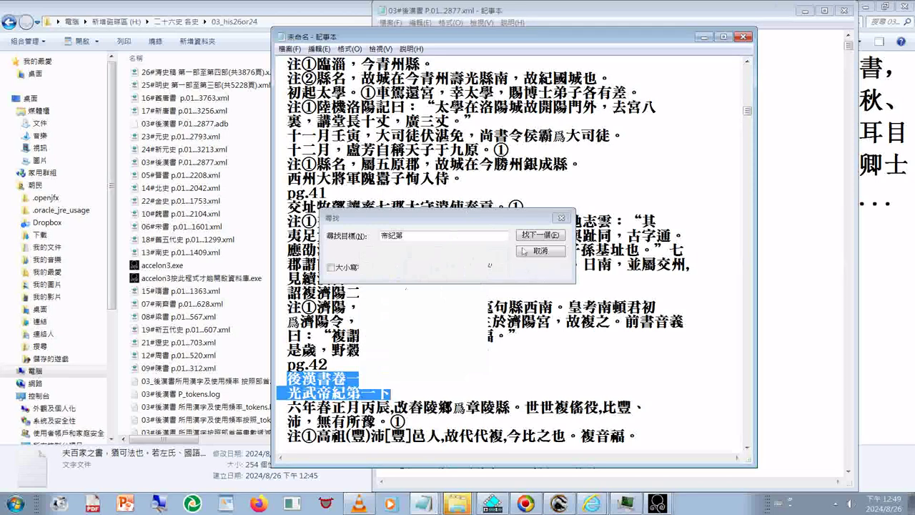
{"action": "key", "text": "Delete"}
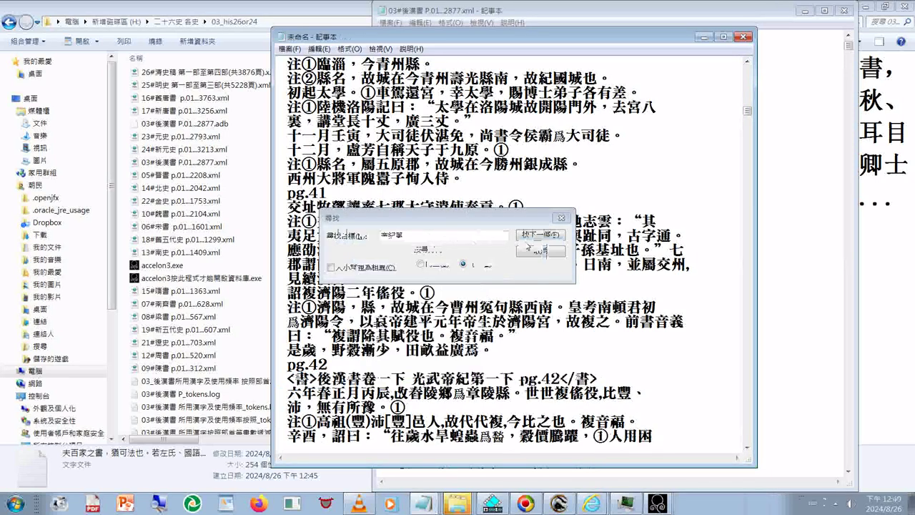
Find the next 帝紀第 heading, 顯宗孝明帝紀第二 on pg.82, and place the cursor at its end
{"action": "left_click", "coordinate": [534, 237]}
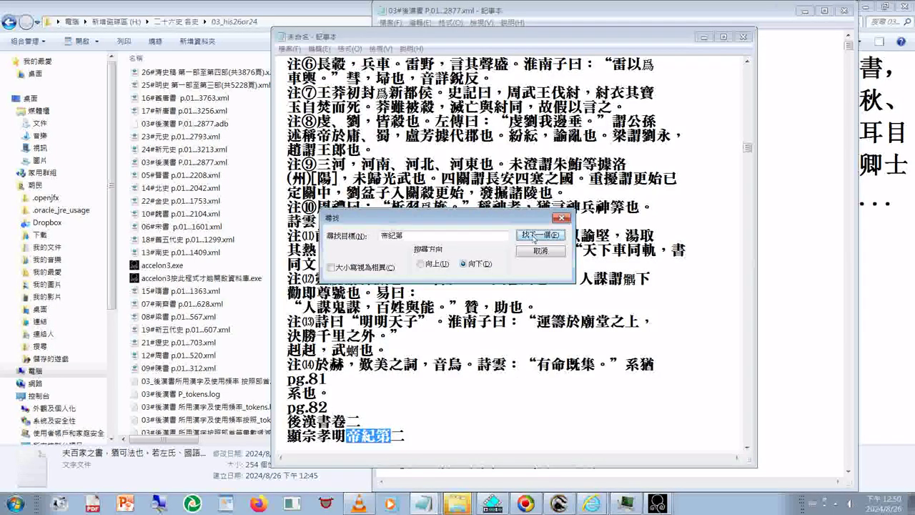
{"action": "left_click", "coordinate": [413, 440]}
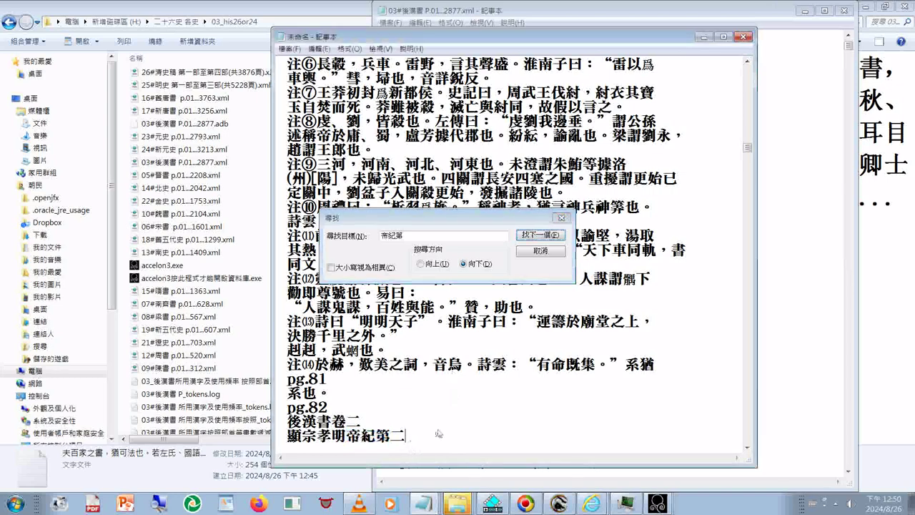
{"action": "scroll", "coordinate": [439, 432], "scroll_direction": "down", "scroll_amount": 2}
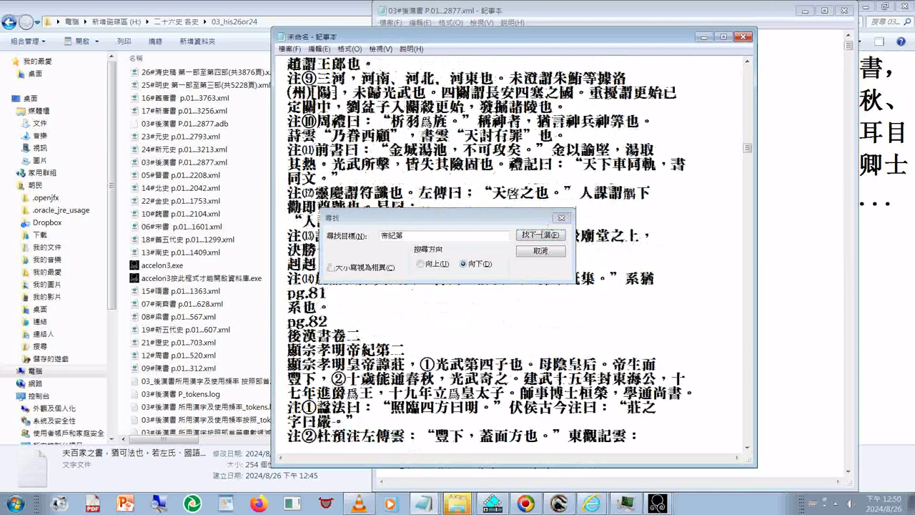
Search for the remaining 帝紀第 headings from 顯宗孝明帝紀第二 through to the end of the untitled document
{"action": "left_click", "coordinate": [540, 234]}
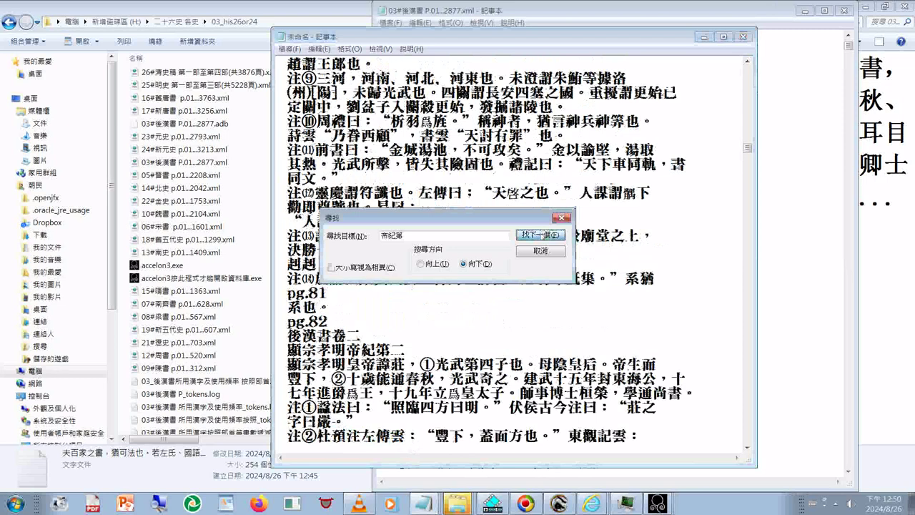
{"action": "left_click", "coordinate": [540, 235]}
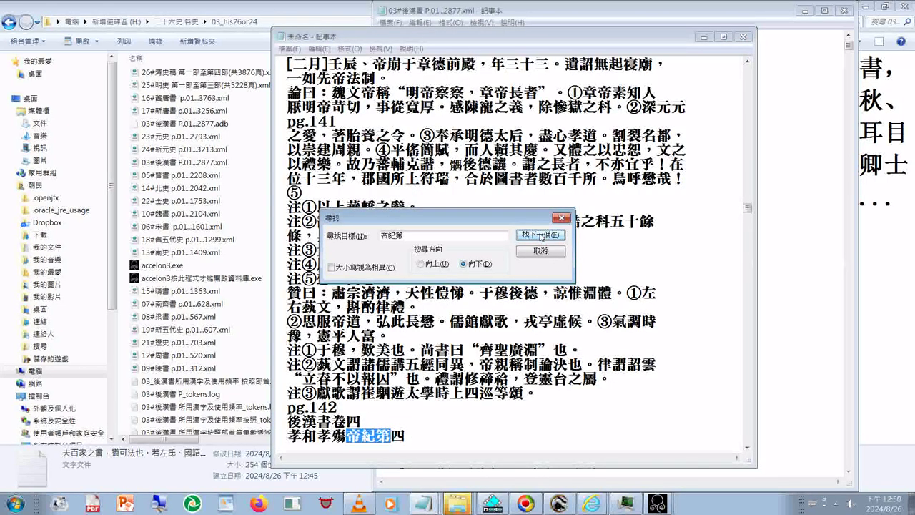
{"action": "left_click", "coordinate": [540, 235]}
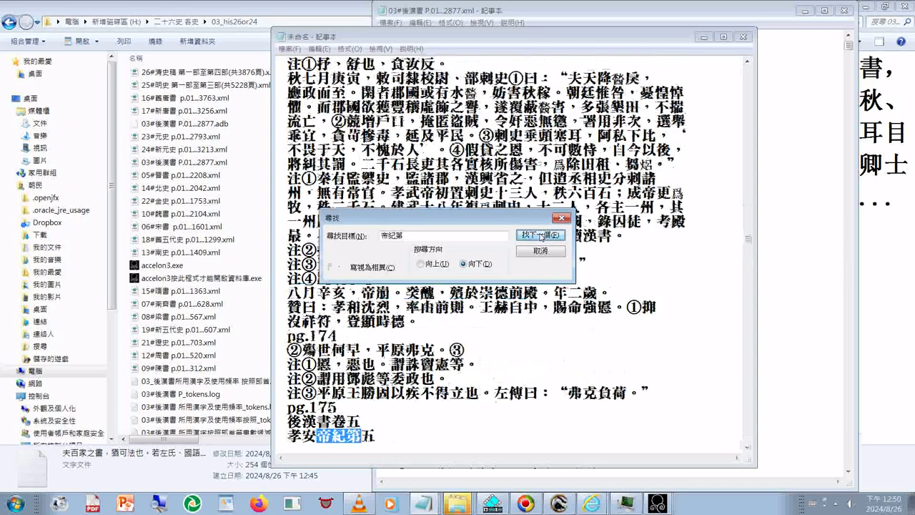
{"action": "left_click", "coordinate": [540, 235]}
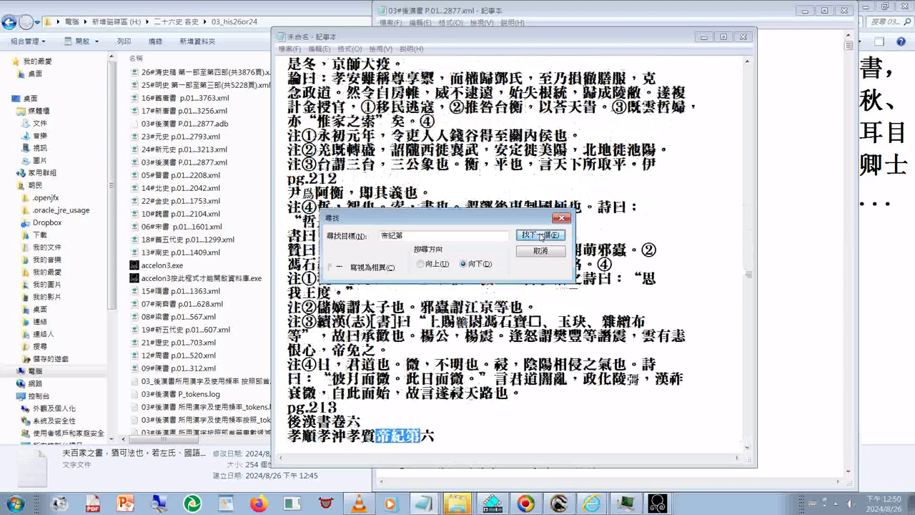
{"action": "left_click", "coordinate": [541, 234]}
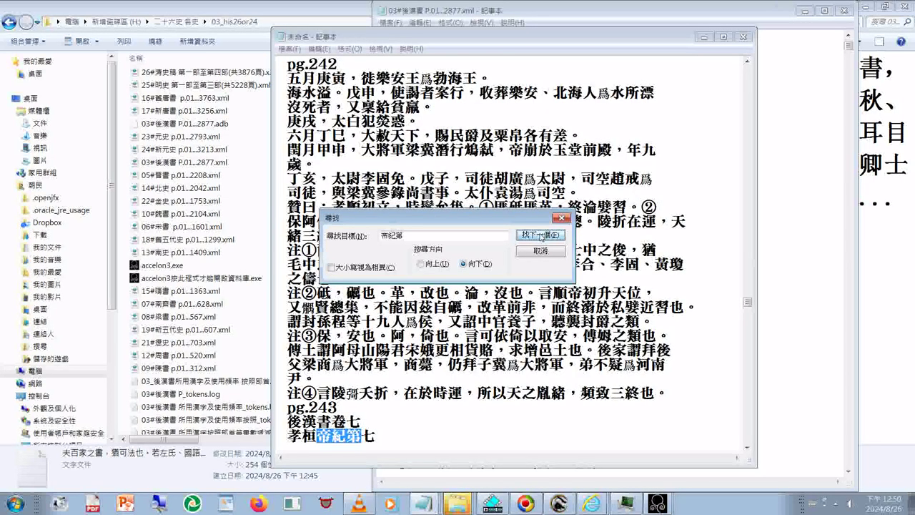
{"action": "left_click", "coordinate": [541, 235]}
{"action": "left_click", "coordinate": [540, 235]}
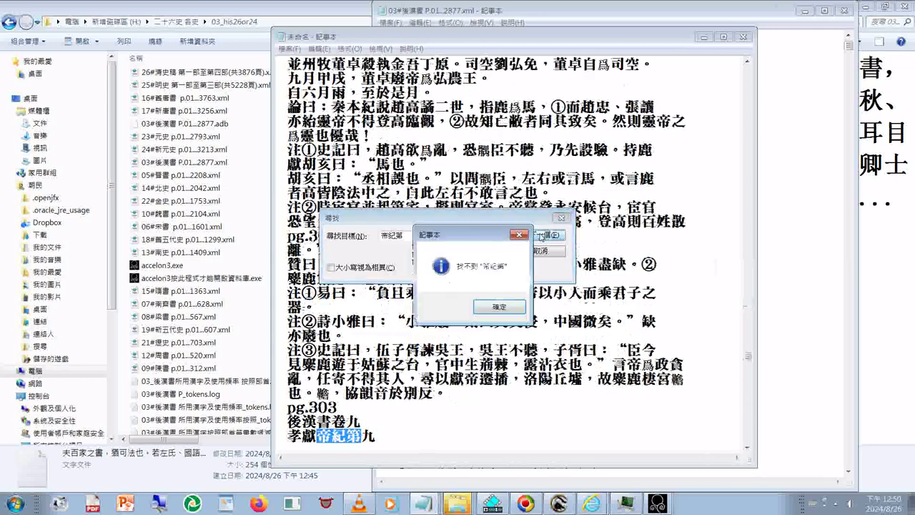
{"action": "left_click", "coordinate": [499, 307]}
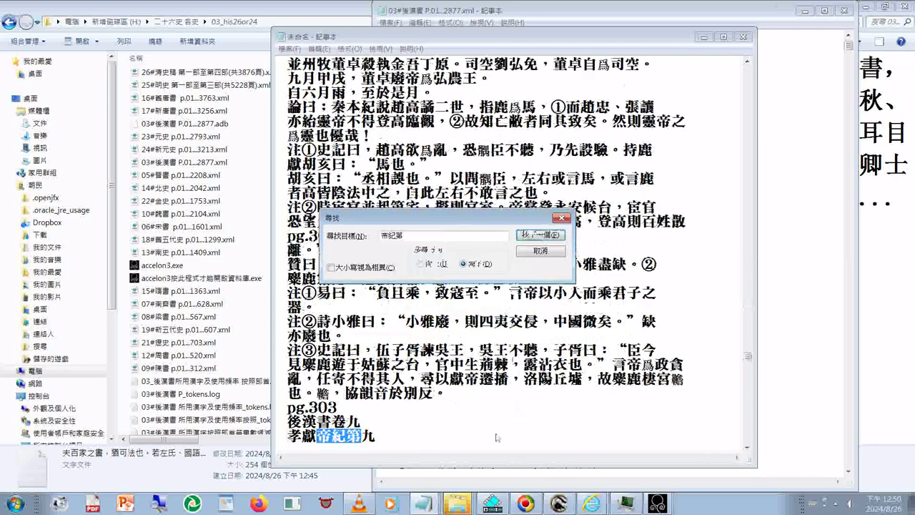
{"action": "left_click", "coordinate": [450, 428]}
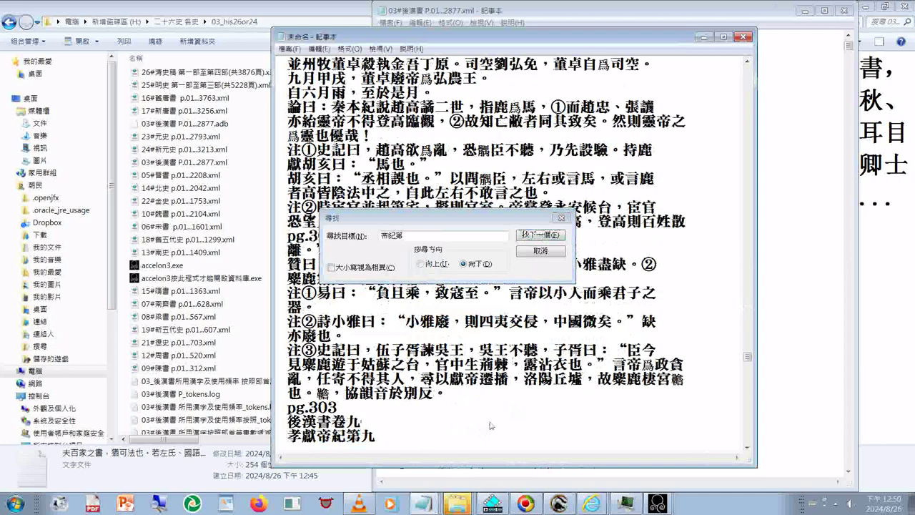
Examine the text following 孝獻帝紀第九 for the next volume heading, and move the Find dialog clear of the text
{"action": "left_click", "coordinate": [748, 373]}
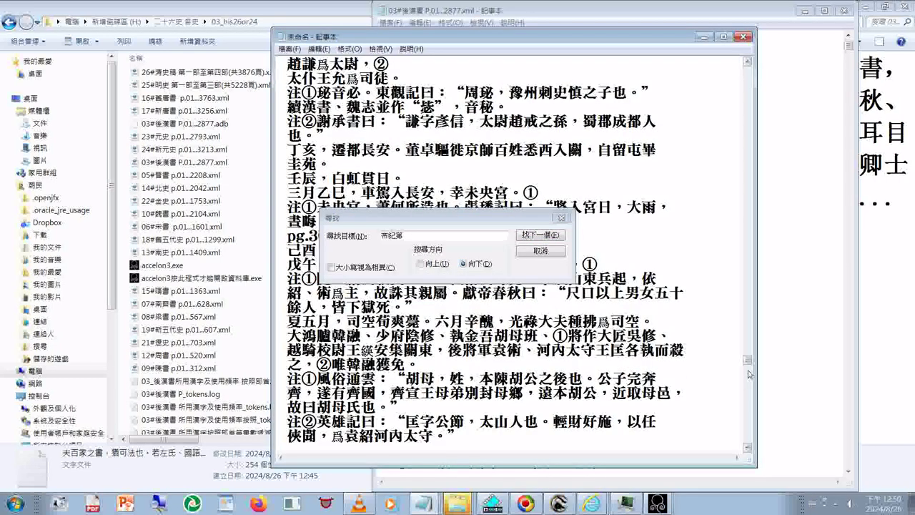
{"action": "left_click", "coordinate": [748, 373]}
{"action": "left_click", "coordinate": [748, 373]}
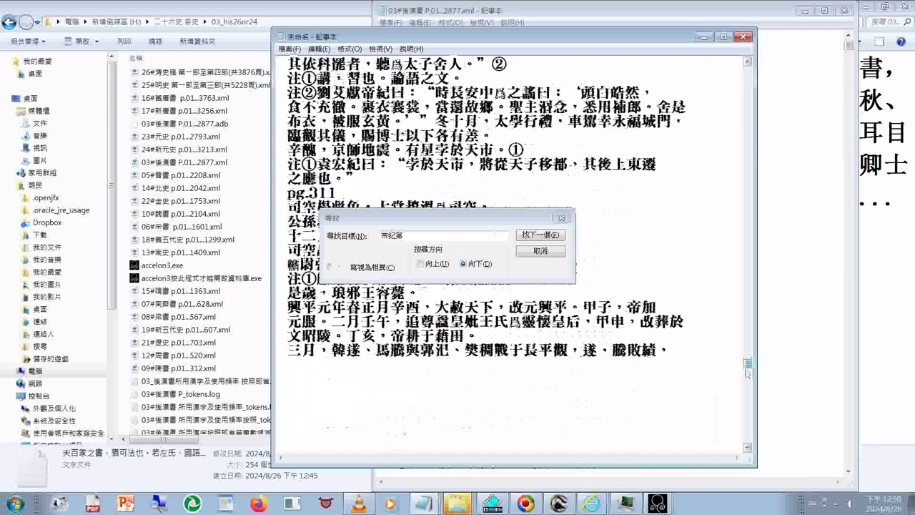
{"action": "left_click", "coordinate": [748, 372]}
{"action": "left_click", "coordinate": [750, 392]}
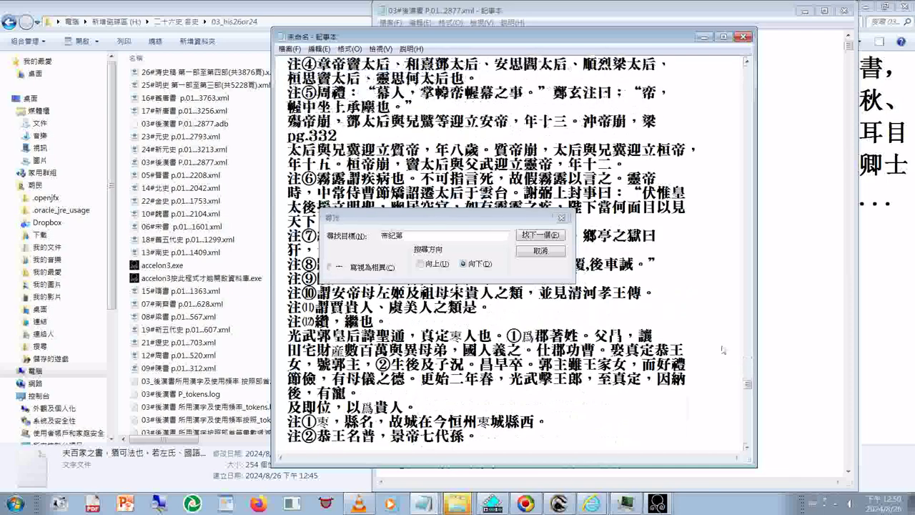
{"action": "scroll", "coordinate": [723, 350], "scroll_direction": "up", "scroll_amount": 10}
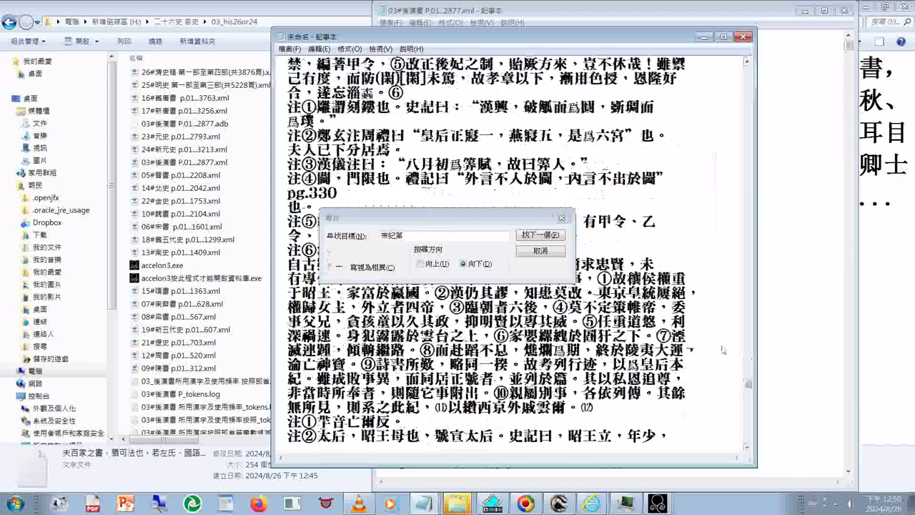
{"action": "scroll", "coordinate": [722, 350], "scroll_direction": "up", "scroll_amount": 15}
{"action": "scroll", "coordinate": [723, 350], "scroll_direction": "up", "scroll_amount": 1}
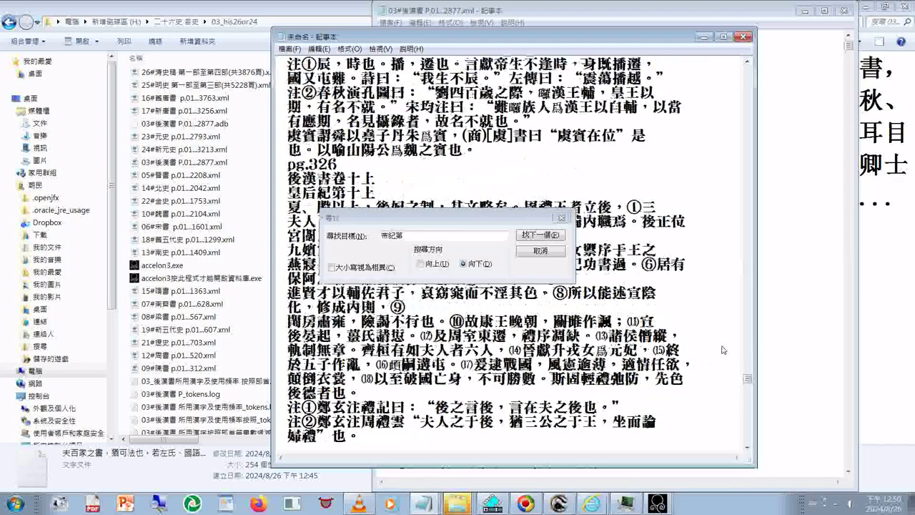
{"action": "left_click_drag", "start_coordinate": [418, 220], "coordinate": [545, 127]}
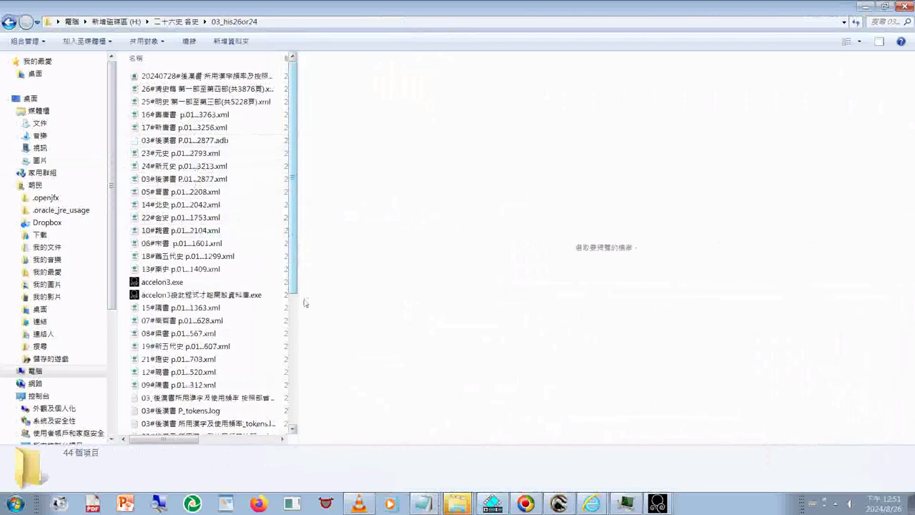
Look through the 03_his26or24 and 二十六史 各史 folders for the his26or24 list and XML files
{"action": "scroll", "coordinate": [304, 357], "scroll_direction": "down", "scroll_amount": 5}
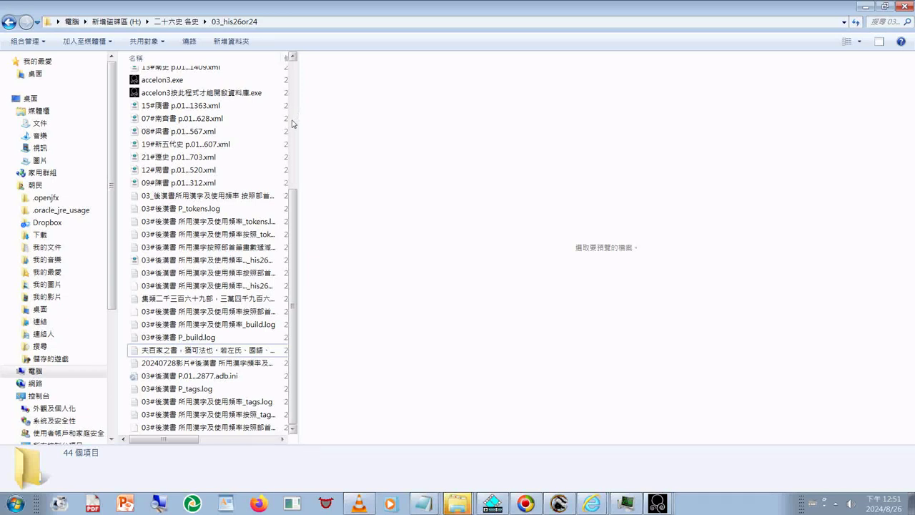
{"action": "scroll", "coordinate": [290, 121], "scroll_direction": "up", "scroll_amount": 5}
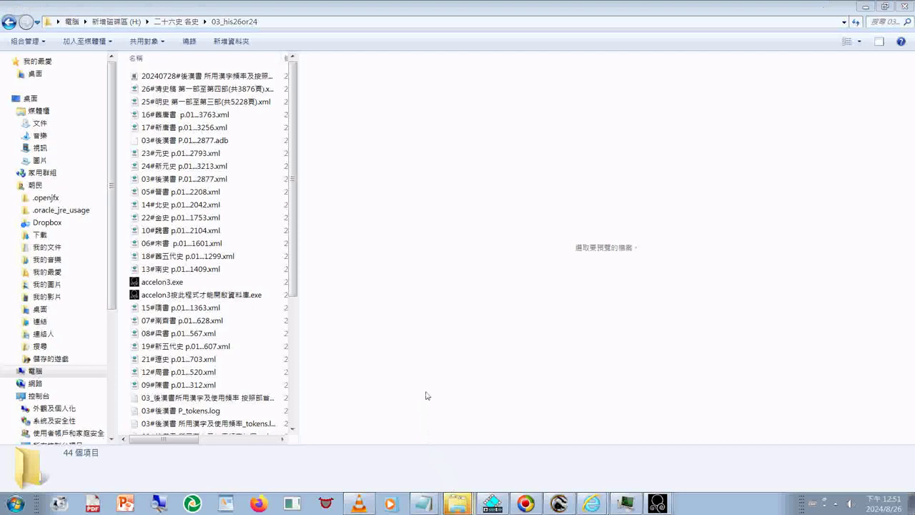
{"action": "key", "text": "alt+Tab"}
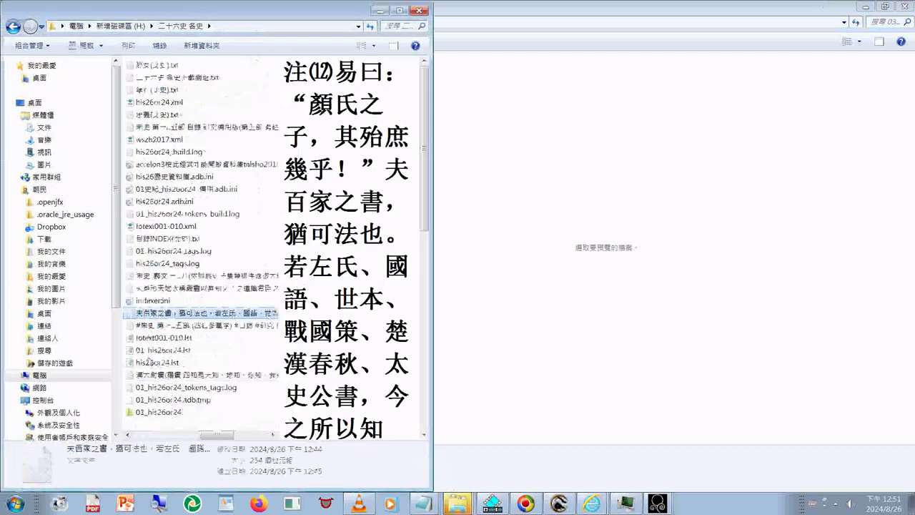
{"action": "right_click", "coordinate": [150, 361]}
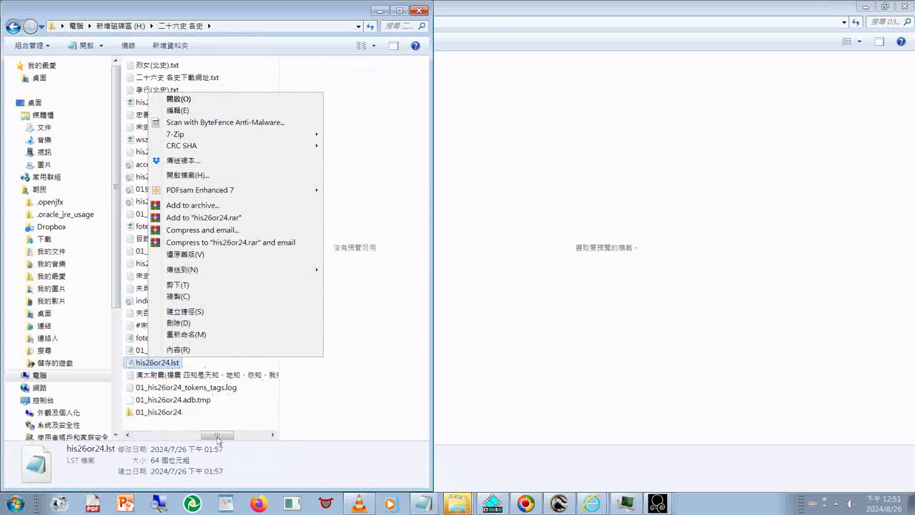
{"action": "left_click_drag", "start_coordinate": [218, 439], "coordinate": [154, 437]}
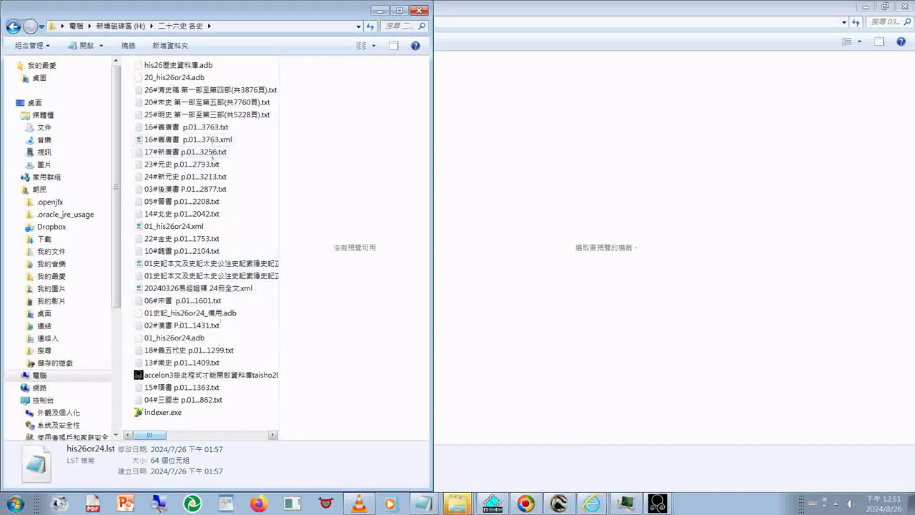
{"action": "scroll", "coordinate": [239, 294], "scroll_direction": "down", "scroll_amount": 3}
{"action": "scroll", "coordinate": [238, 293], "scroll_direction": "up", "scroll_amount": 5}
{"action": "scroll", "coordinate": [190, 352], "scroll_direction": "down", "scroll_amount": 3}
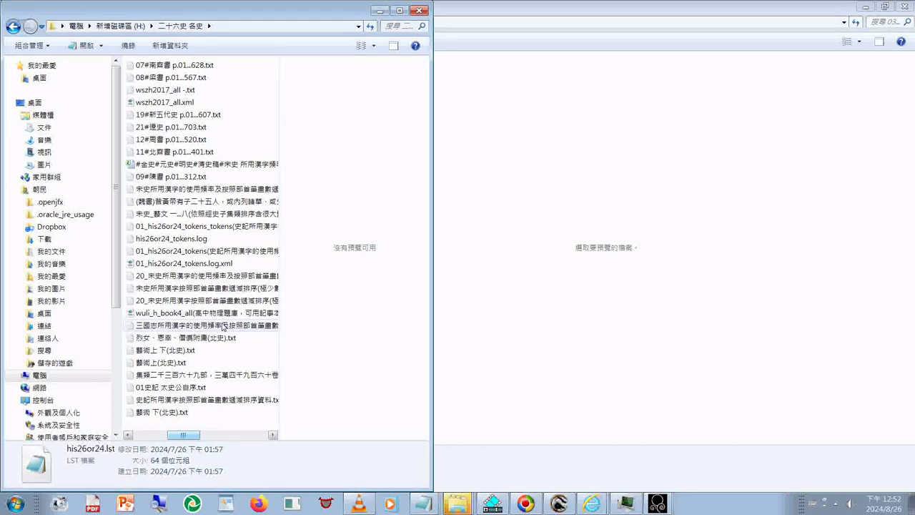
{"action": "scroll", "coordinate": [224, 326], "scroll_direction": "down", "scroll_amount": 3}
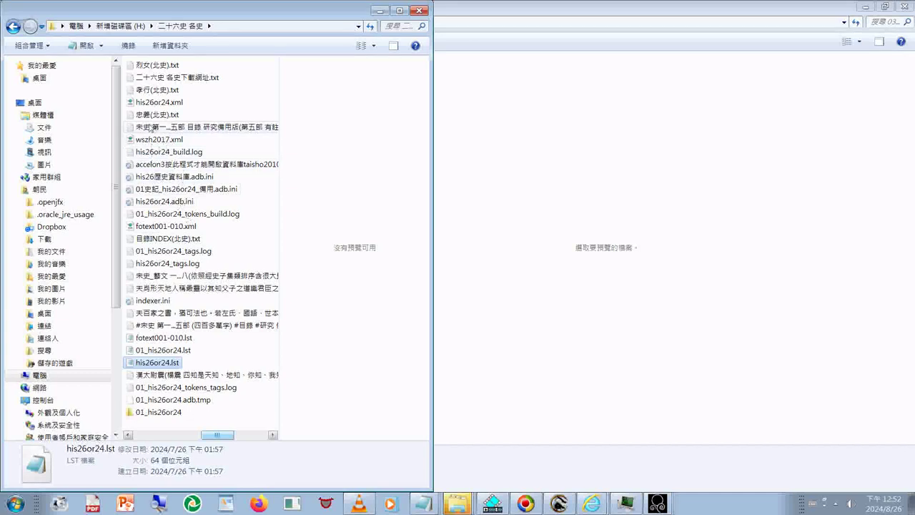
Open his26or24.xml and copy it together with his26or24.lst from the 二十六史 各史 folder
{"action": "double_click", "coordinate": [156, 103], "text": "ctrl"}
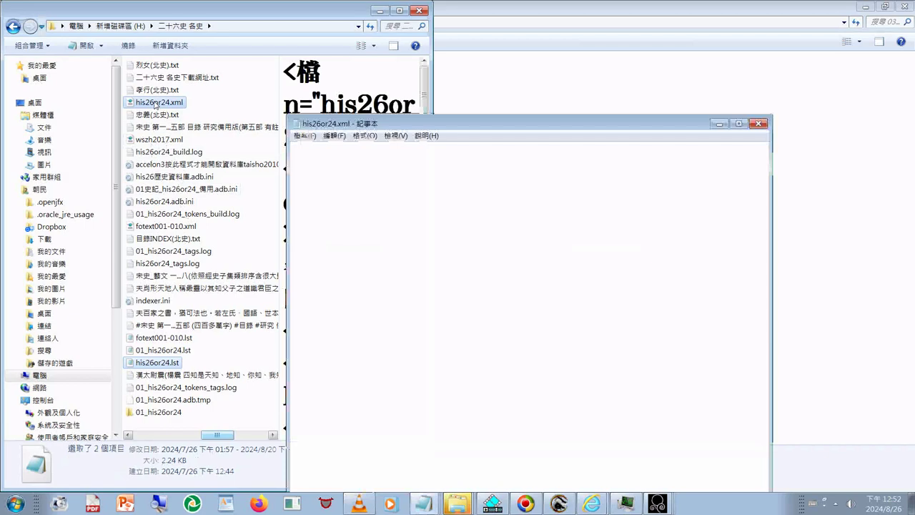
{"action": "right_click", "coordinate": [156, 104]}
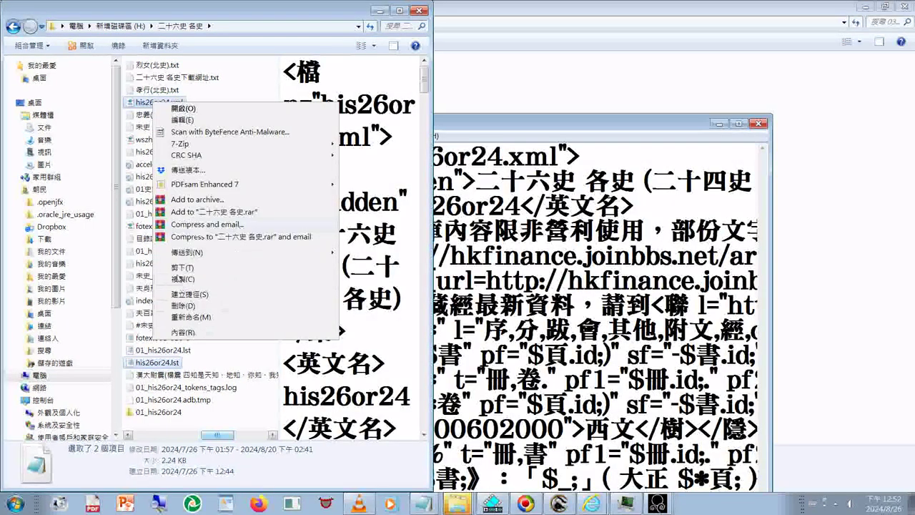
{"action": "left_click", "coordinate": [190, 286]}
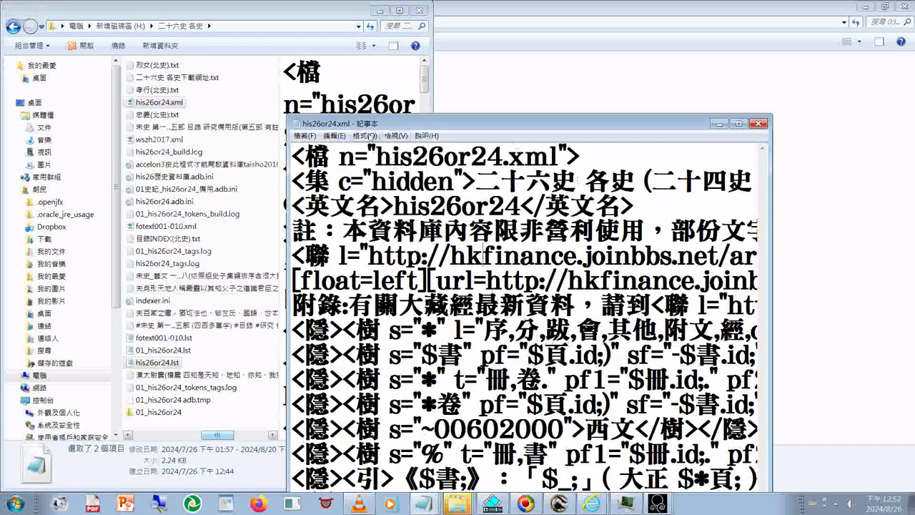
Wrap the text of his26or24.xml and review its note on simplified-to-traditional character conversion errors
{"action": "left_click", "coordinate": [365, 135]}
{"action": "left_click", "coordinate": [383, 150]}
{"action": "left_click_drag", "start_coordinate": [324, 306], "coordinate": [498, 305]}
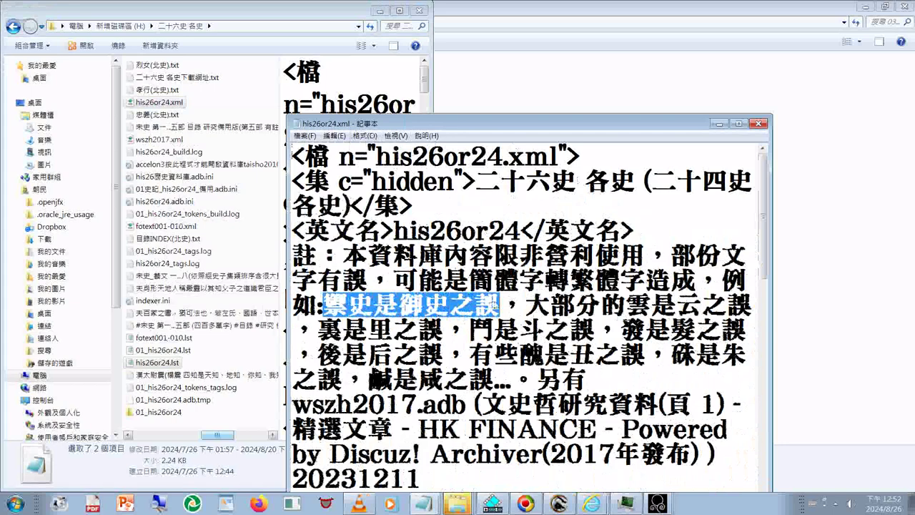
{"action": "left_click_drag", "start_coordinate": [526, 305], "coordinate": [571, 376]}
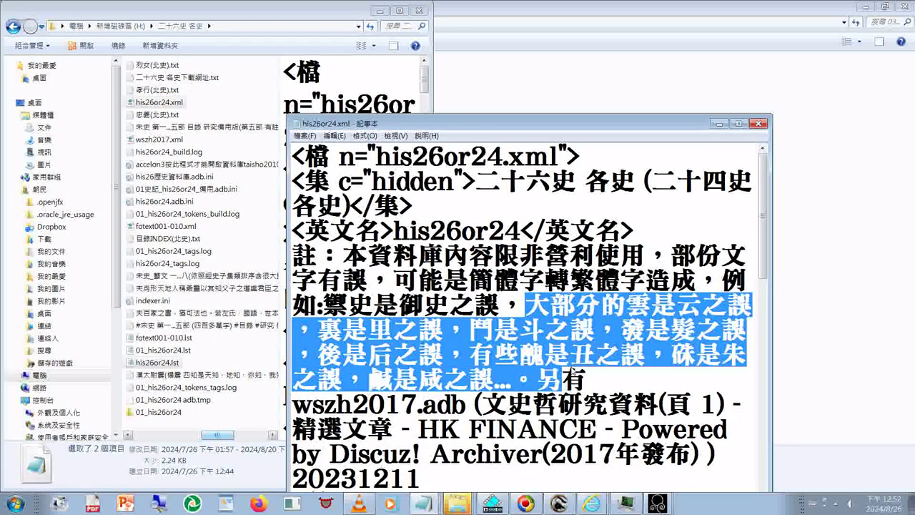
{"action": "scroll", "coordinate": [572, 370], "scroll_direction": "down", "scroll_amount": 2}
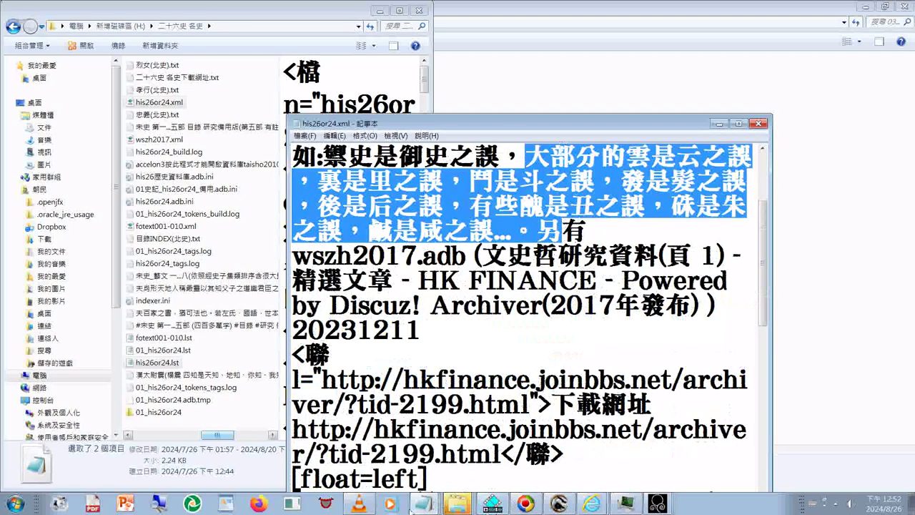
Return to the 03_his26or24 folder and paste the copied his26or24.xml and his26or24.lst files there
{"action": "left_click", "coordinate": [424, 508]}
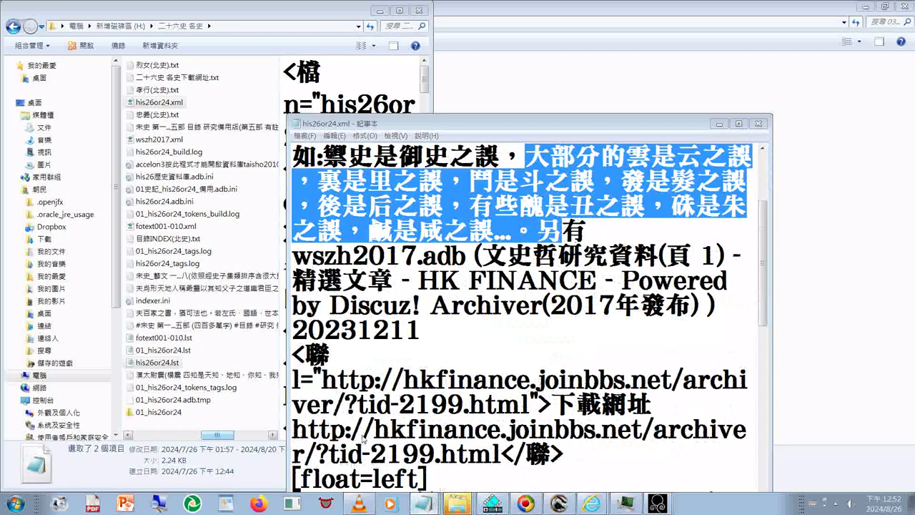
{"action": "key", "text": "alt+Tab"}
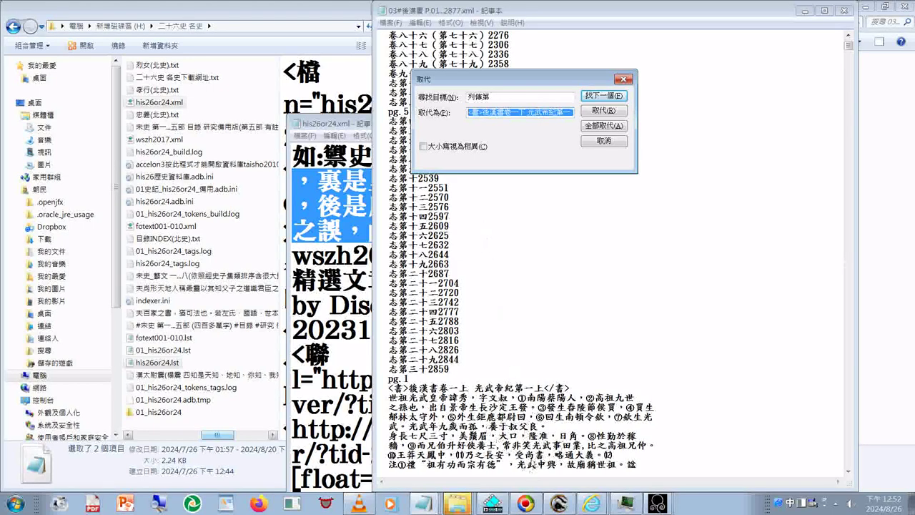
{"action": "left_click", "coordinate": [458, 509]}
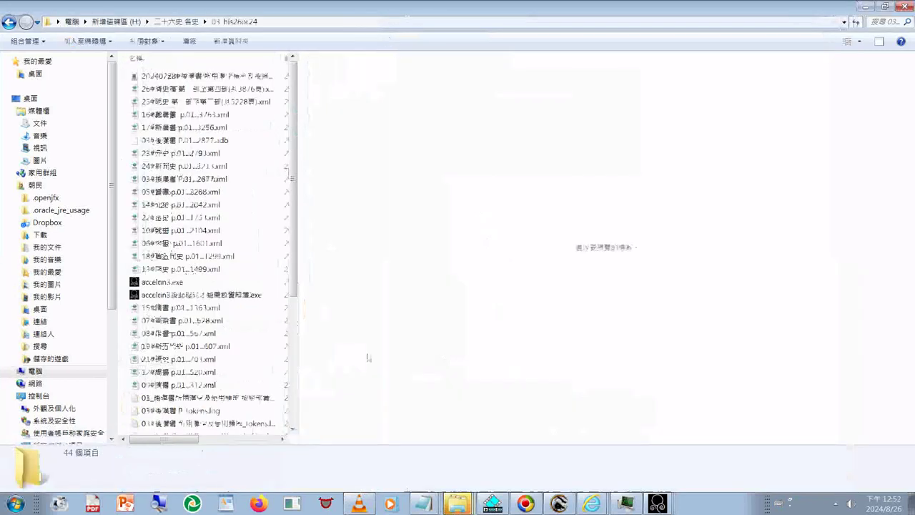
{"action": "right_click", "coordinate": [133, 147]}
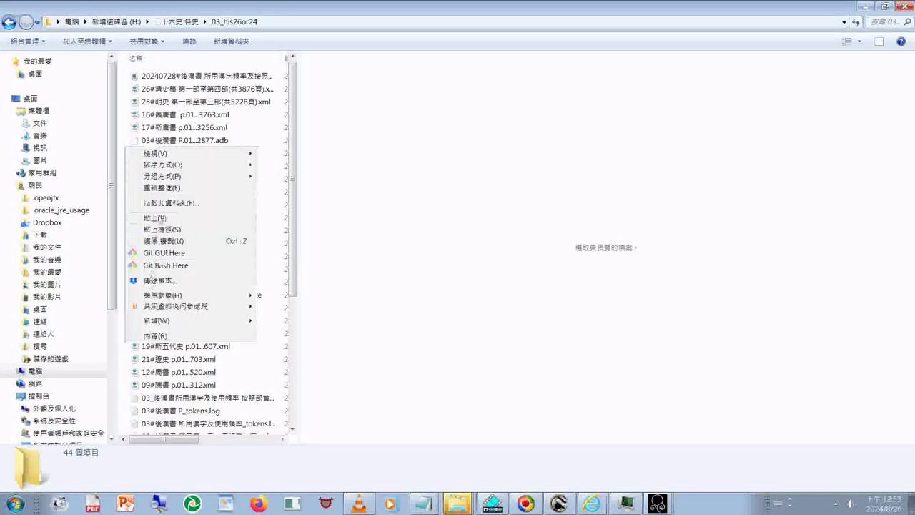
{"action": "left_click", "coordinate": [164, 223]}
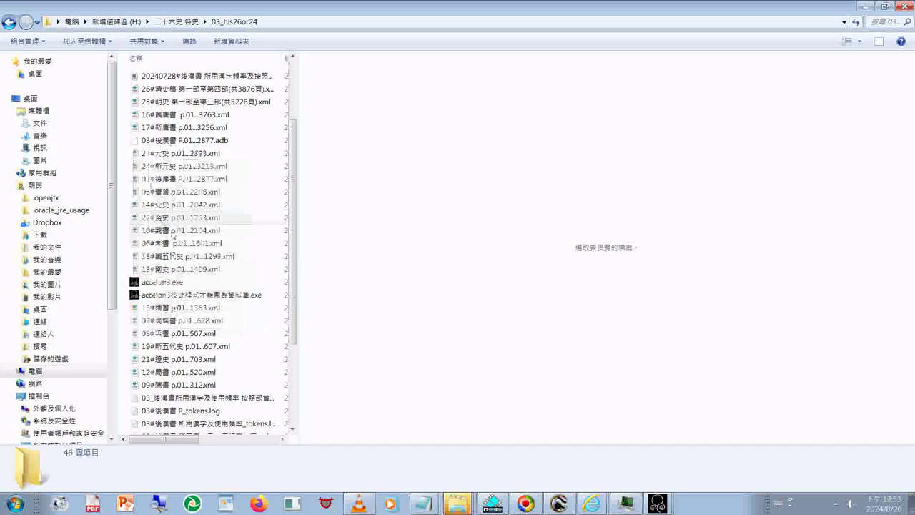
Open the pasted his26or24.lst, change its second entry to 03_his26or24.xml, save the file and select that entry
{"action": "scroll", "coordinate": [173, 235], "scroll_direction": "down", "scroll_amount": 5}
{"action": "double_click", "coordinate": [163, 414]}
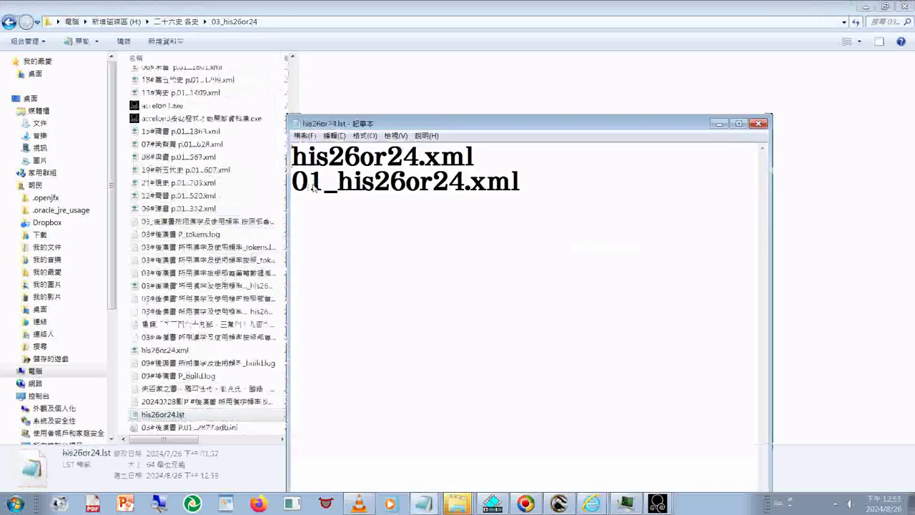
{"action": "left_click_drag", "start_coordinate": [325, 183], "coordinate": [308, 183]}
{"action": "type", "text": "3"}
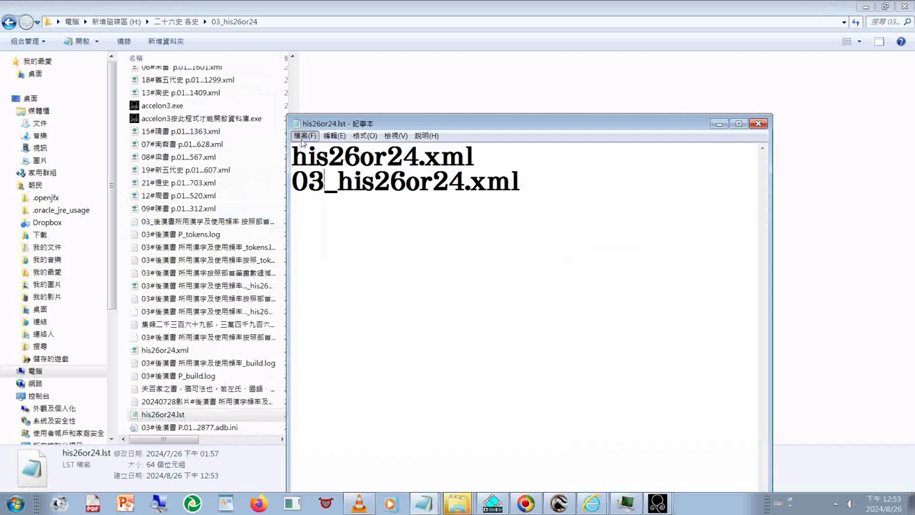
{"action": "left_click_drag", "start_coordinate": [293, 182], "coordinate": [508, 186]}
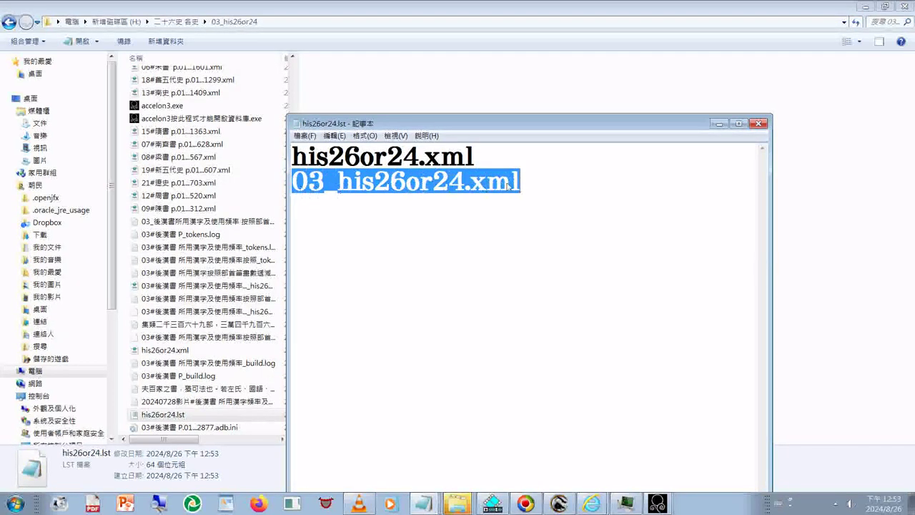
Copy the 03_his26or24.xml entry from his26or24.lst and switch to the untitled text file containing 後漢書卷十上
{"action": "right_click", "coordinate": [493, 187]}
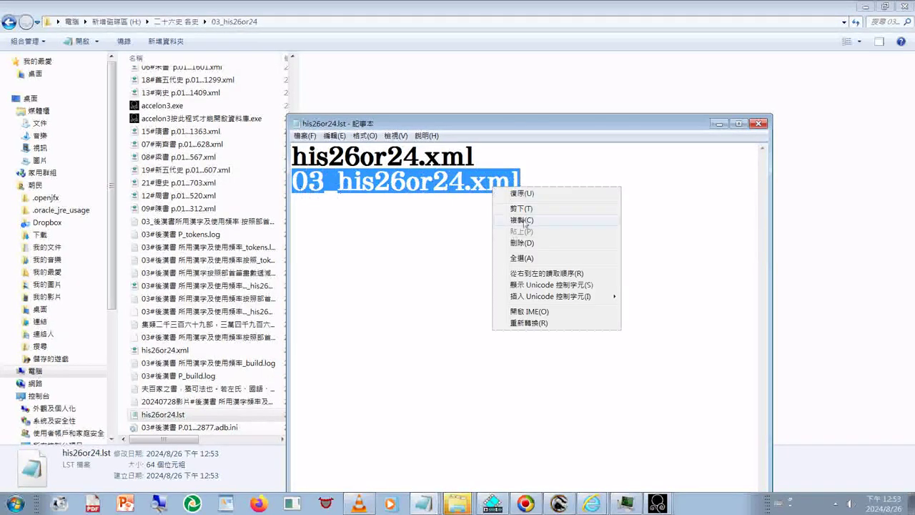
{"action": "left_click", "coordinate": [522, 220]}
{"action": "left_click", "coordinate": [429, 506]}
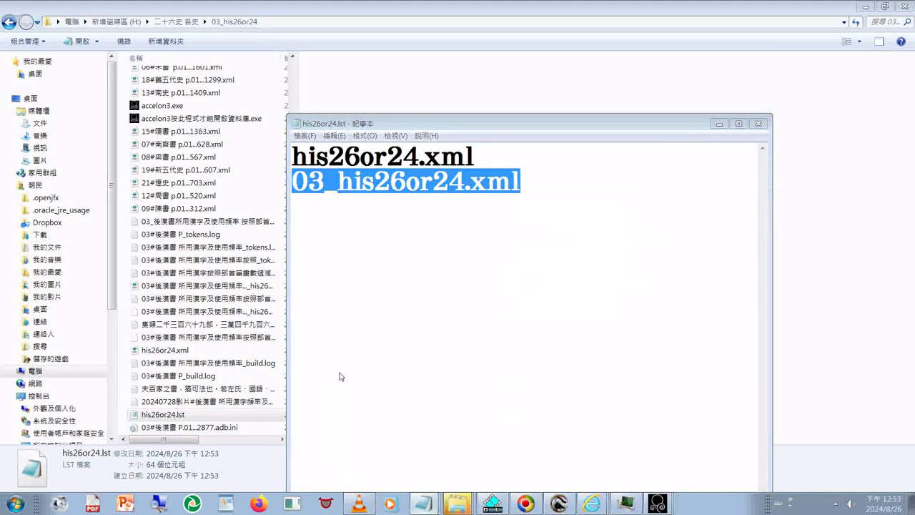
{"action": "left_click", "coordinate": [329, 331]}
{"action": "key", "text": "ctrl+n"}
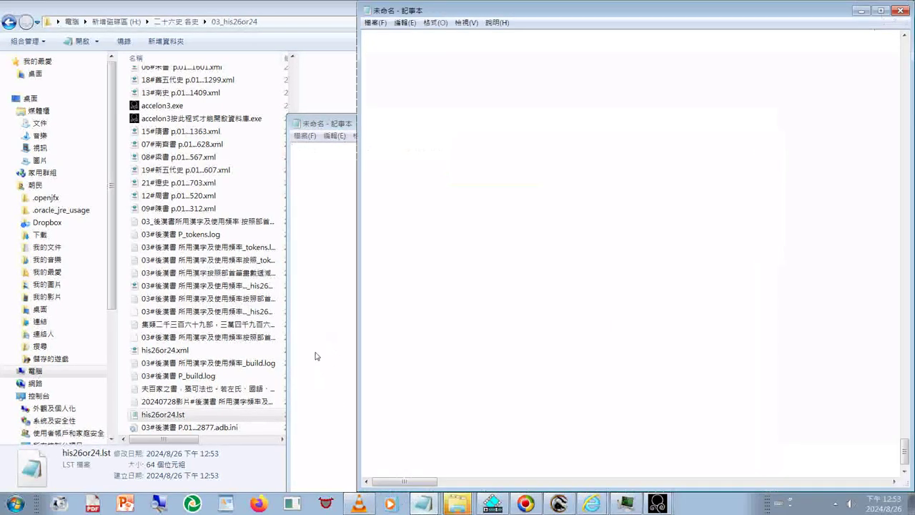
{"action": "key", "text": "ctrl+v"}
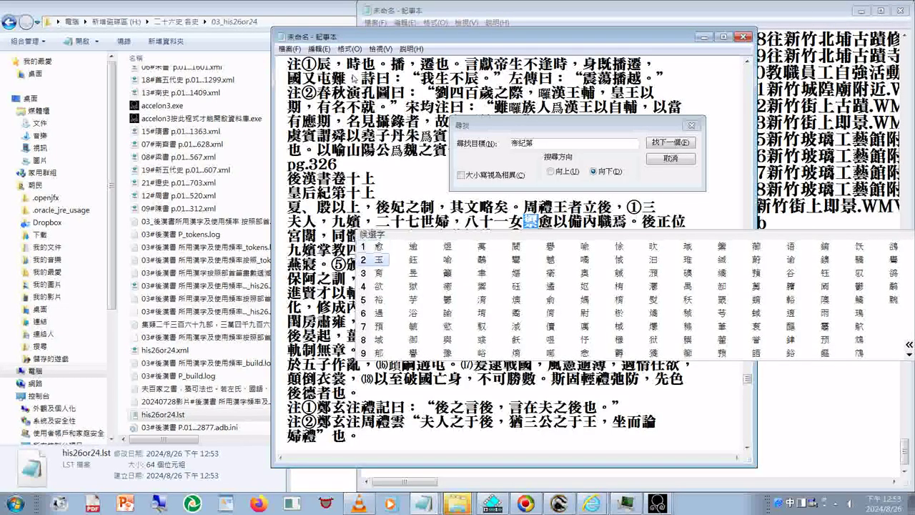
Correct 八十一女禦 to 八十一女御 in the opening passage of 皇后紀第十上 on page 326
{"action": "key", "text": "Down"}
{"action": "key", "text": "Down"}
{"action": "key", "text": "Down"}
{"action": "key", "text": "Down"}
{"action": "key", "text": "Down"}
{"action": "key", "text": "Down"}
{"action": "key", "text": "Right"}
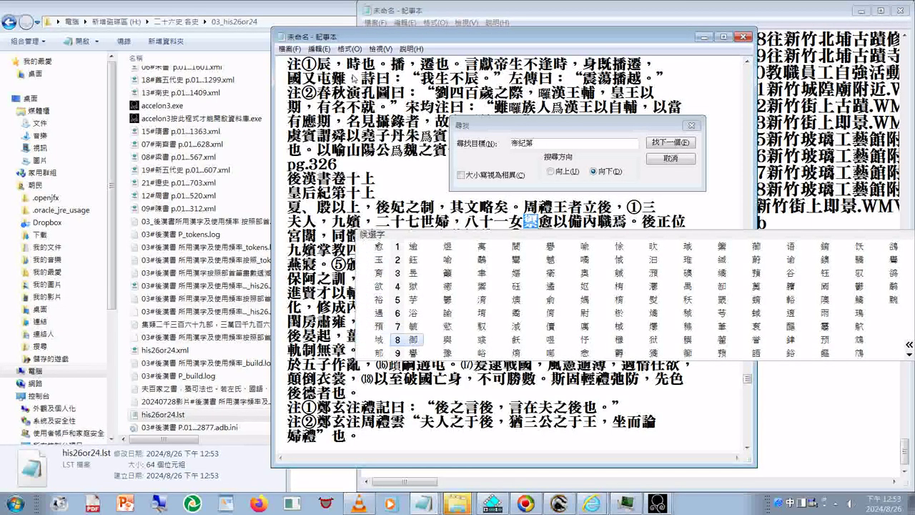
{"action": "key", "text": "Return"}
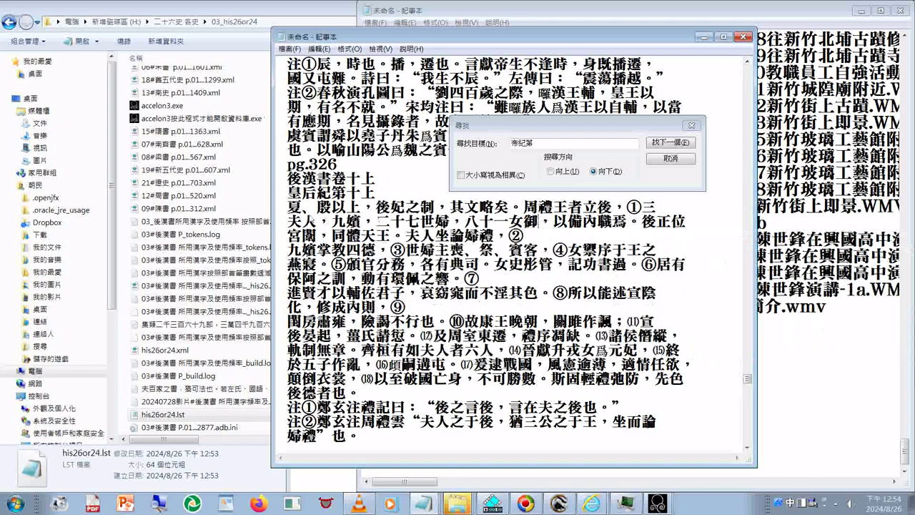
Correct 後之言後 to 后之言後 in note ① and maximize the 後漢書 text window
{"action": "key", "text": "alt+Tab"}
{"action": "left_click", "coordinate": [419, 255]}
{"action": "left_click_drag", "start_coordinate": [317, 180], "coordinate": [445, 208]}
{"action": "left_click_drag", "start_coordinate": [318, 208], "coordinate": [444, 208]}
{"action": "left_click", "coordinate": [491, 43]}
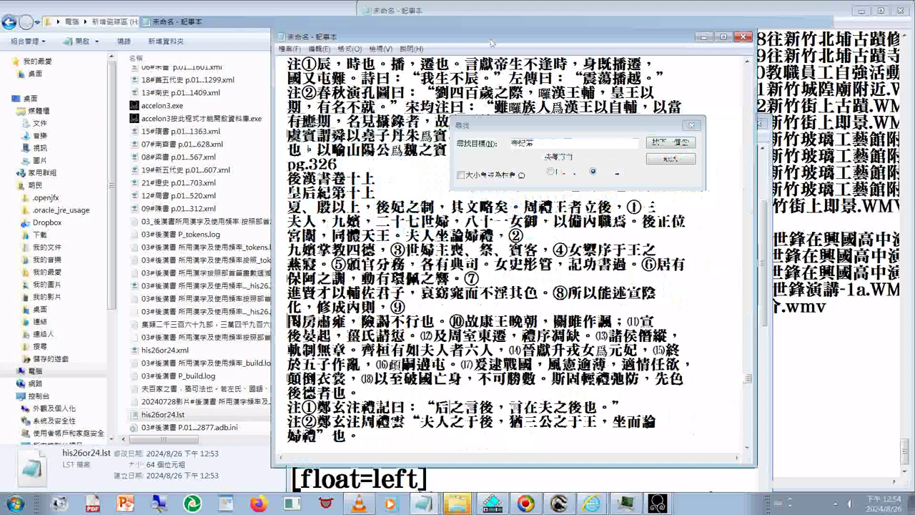
{"action": "double_click", "coordinate": [492, 43]}
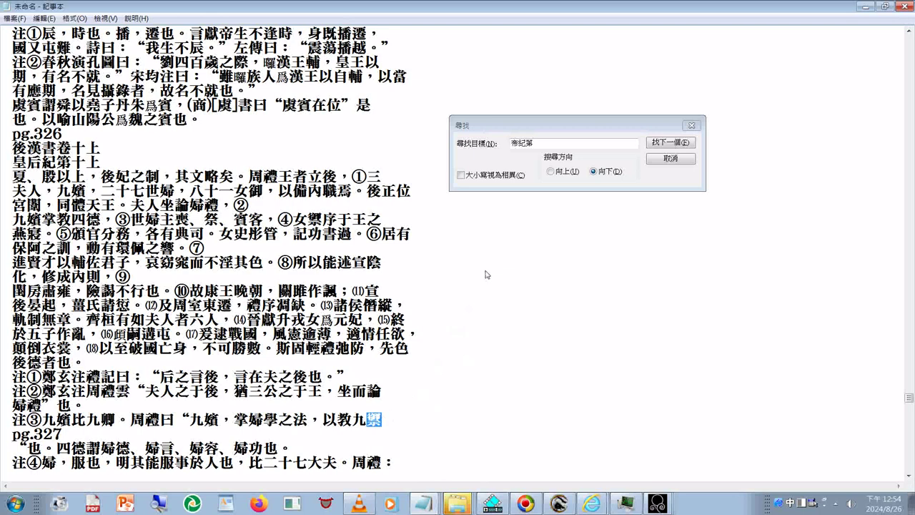
Correct 以教九禦 to 以教九御 at the end of note ③ before pg.327
{"action": "type", "text": "愈"}
{"action": "key", "text": "Left"}
{"action": "key", "text": "Down"}
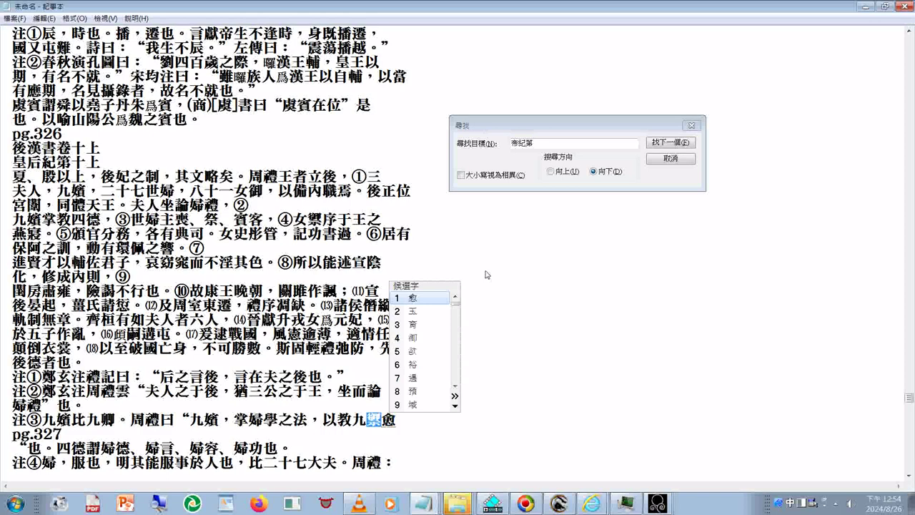
{"action": "key", "text": "4"}
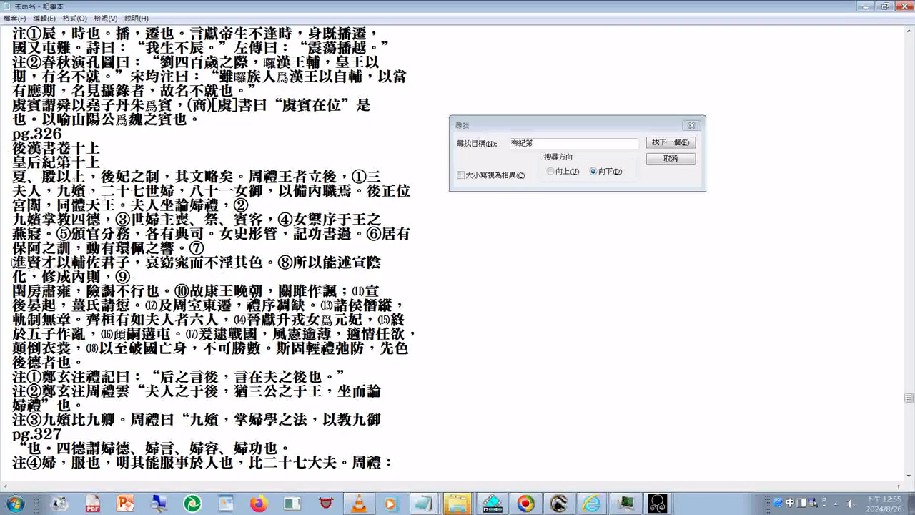
Examine the page 326 passages 進賢才以輔佐君子, 閨房肅雍 and 爰逮戰國 through 先色後德者也
{"action": "left_click_drag", "start_coordinate": [12, 262], "coordinate": [264, 263]}
{"action": "left_click", "coordinate": [146, 247], "text": "shift"}
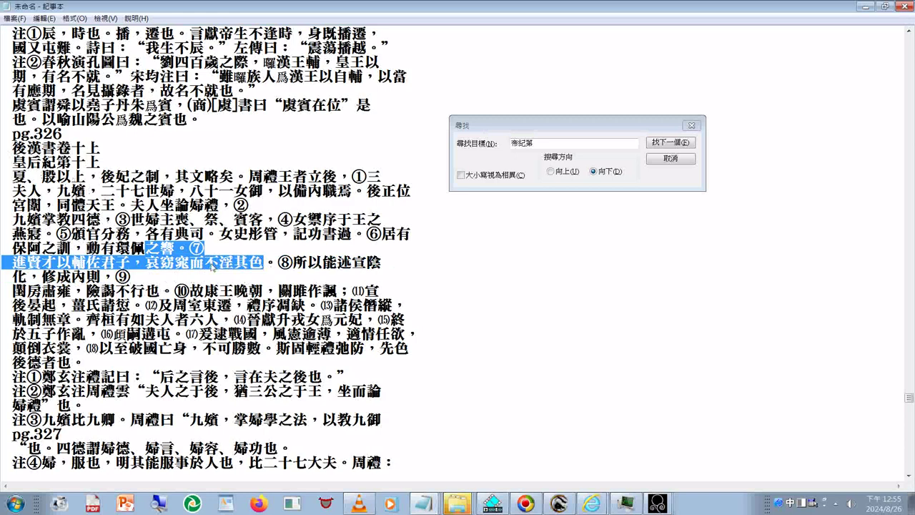
{"action": "left_click_drag", "start_coordinate": [206, 262], "coordinate": [264, 262]}
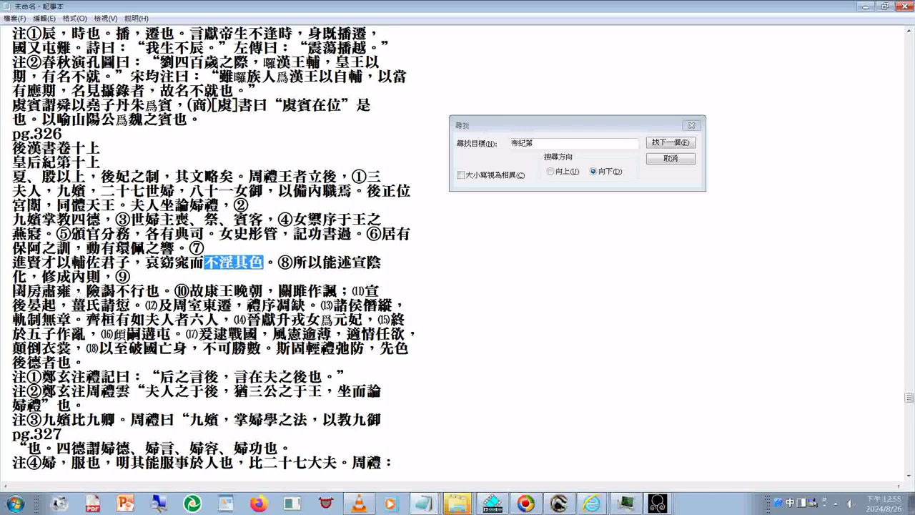
{"action": "left_click_drag", "start_coordinate": [27, 291], "coordinate": [143, 291]}
{"action": "left_click", "coordinate": [20, 293]}
{"action": "left_click_drag", "start_coordinate": [15, 290], "coordinate": [155, 291]}
{"action": "key", "text": "ctrl+c"}
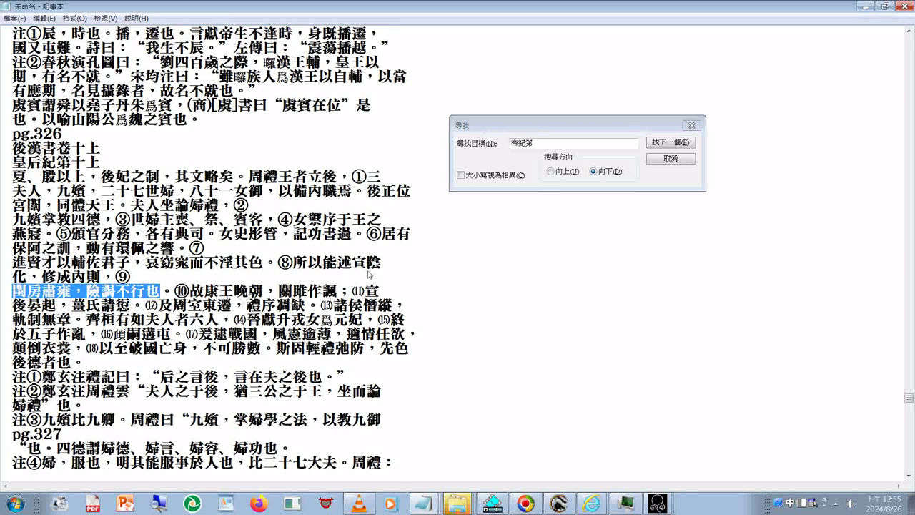
{"action": "scroll", "coordinate": [368, 274], "scroll_direction": "down", "scroll_amount": 1}
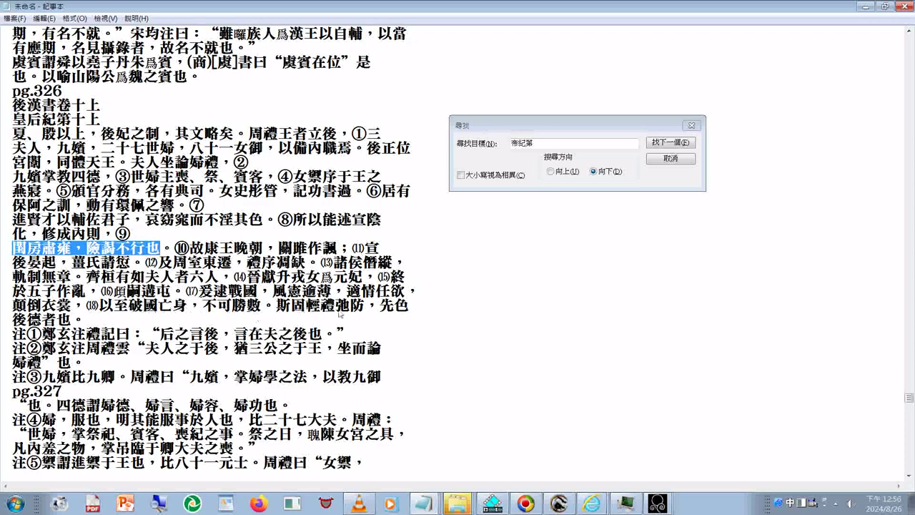
{"action": "left_click_drag", "start_coordinate": [275, 307], "coordinate": [359, 313]}
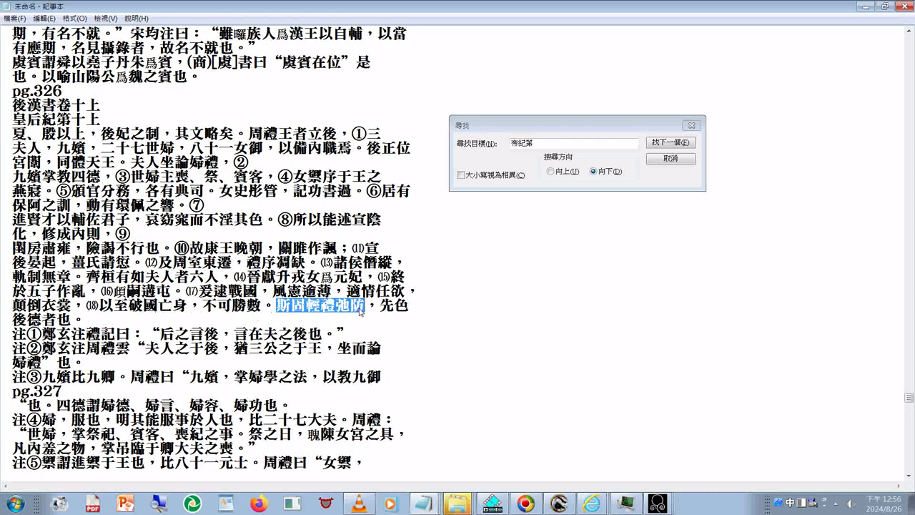
{"action": "left_click_drag", "start_coordinate": [359, 312], "coordinate": [366, 317]}
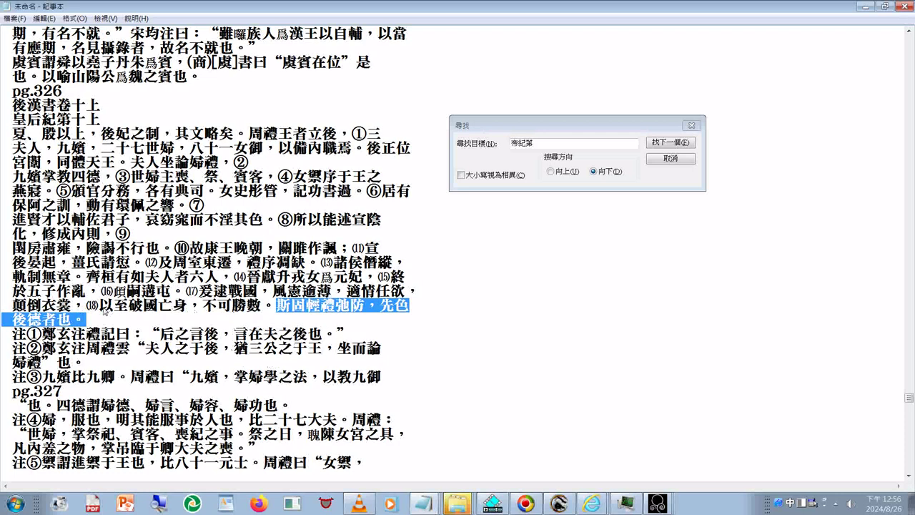
{"action": "left_click", "coordinate": [221, 306]}
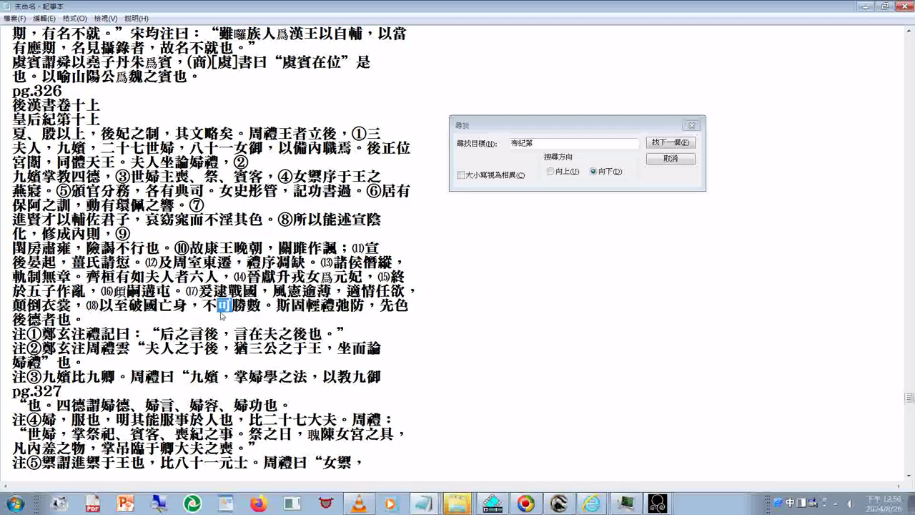
{"action": "left_click_drag", "start_coordinate": [199, 292], "coordinate": [87, 320]}
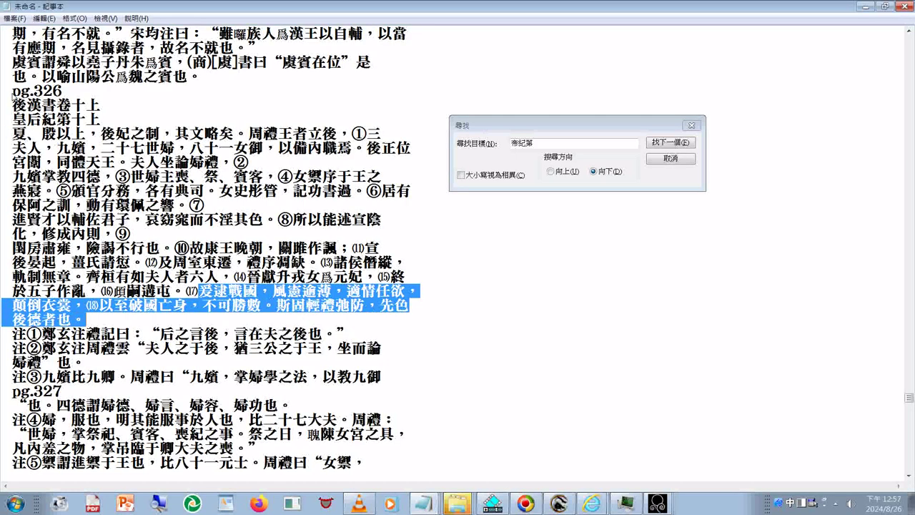
Copy the main text of page 326, from the pg.326 marker through 先色後德者也
{"action": "left_click_drag", "start_coordinate": [12, 92], "coordinate": [363, 335]}
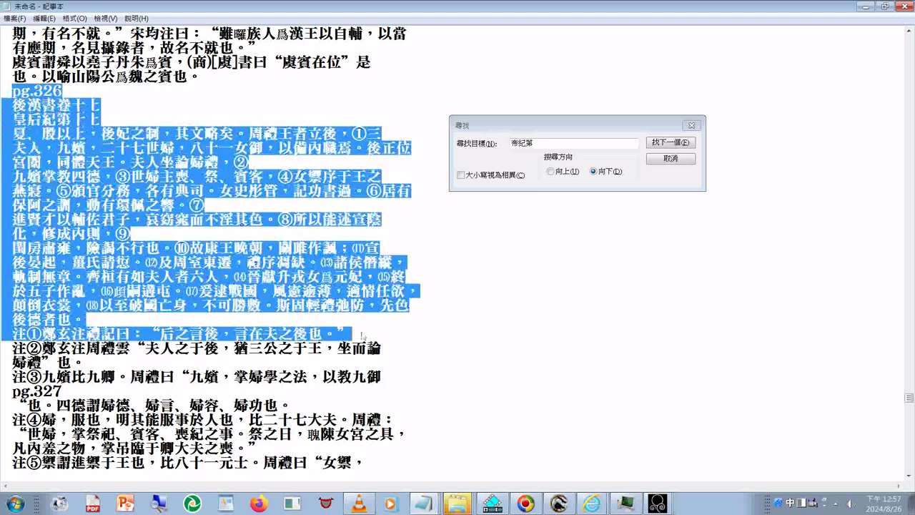
{"action": "left_click_drag", "start_coordinate": [363, 335], "coordinate": [403, 326]}
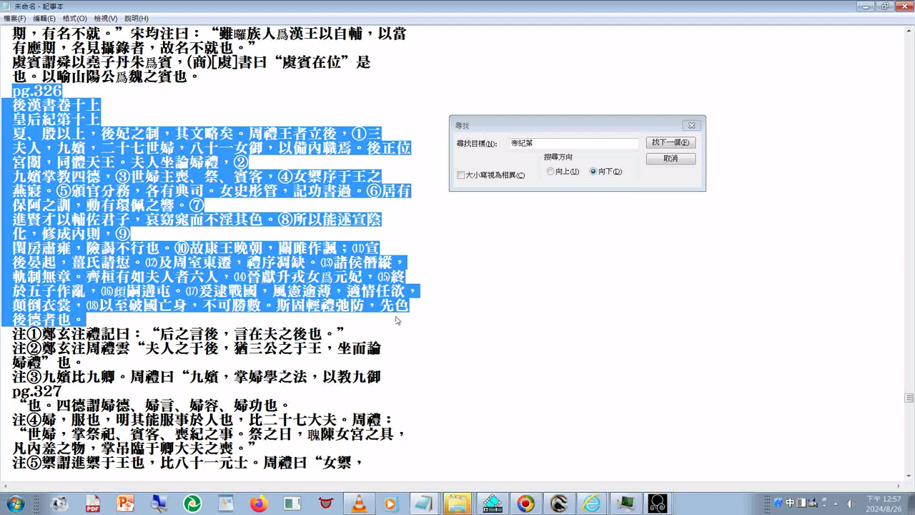
{"action": "scroll", "coordinate": [397, 321], "scroll_direction": "down", "scroll_amount": 1}
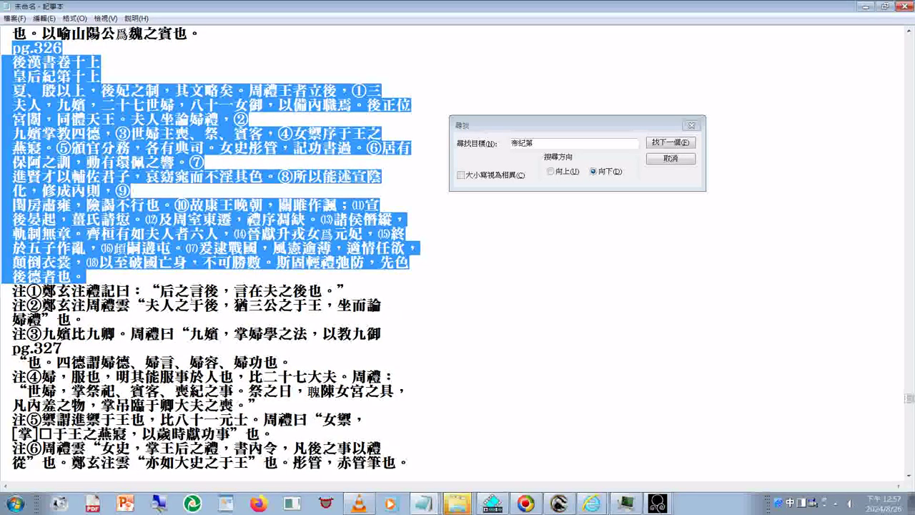
{"action": "right_click", "coordinate": [246, 252]}
{"action": "left_click", "coordinate": [275, 283]}
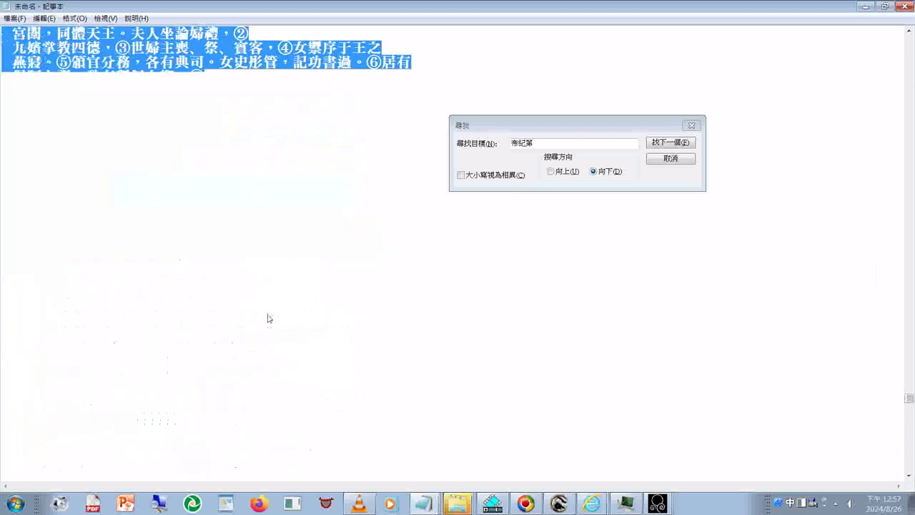
Correct 禦謂進禦 to 御謂進御 in note ⑤ and 周禮雲 to 周禮云 in note ⑥
{"action": "left_click", "coordinate": [55, 332]}
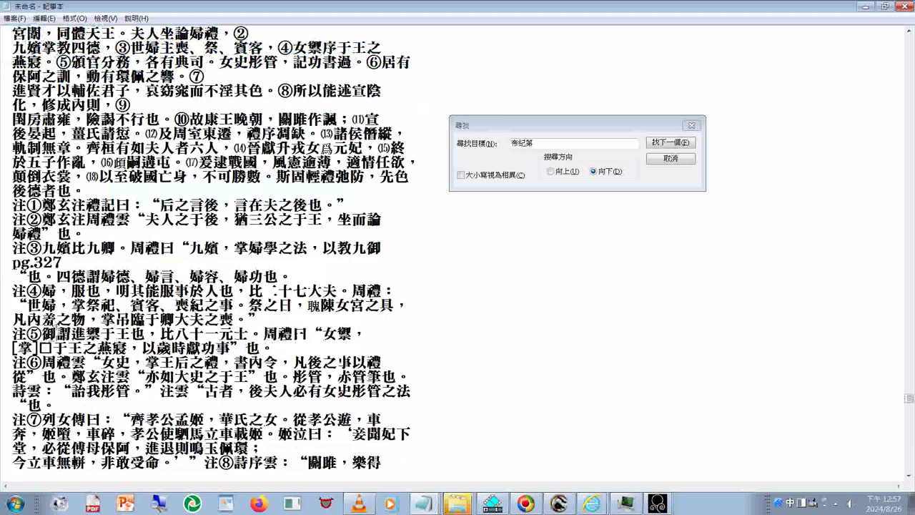
{"action": "type", "text": "御"}
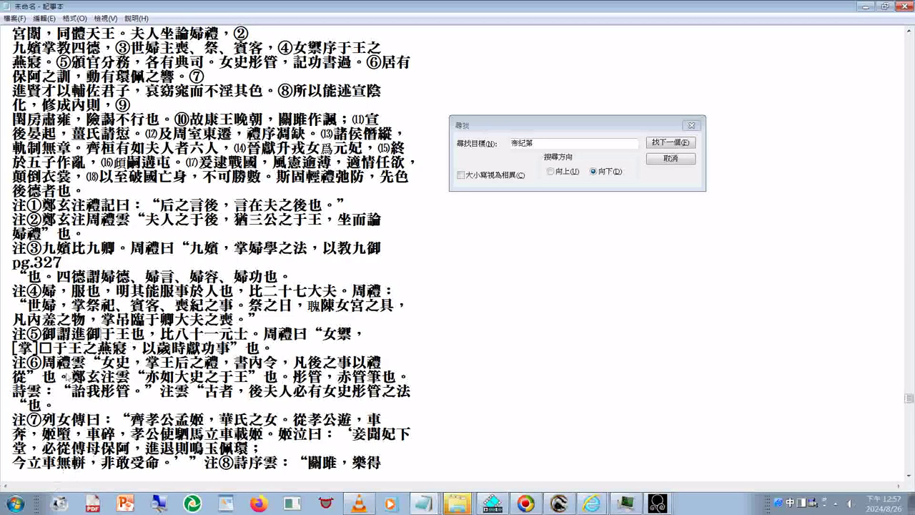
{"action": "left_click_drag", "start_coordinate": [69, 363], "coordinate": [86, 363]}
{"action": "type", "text": "ㄩㄣˊ"}
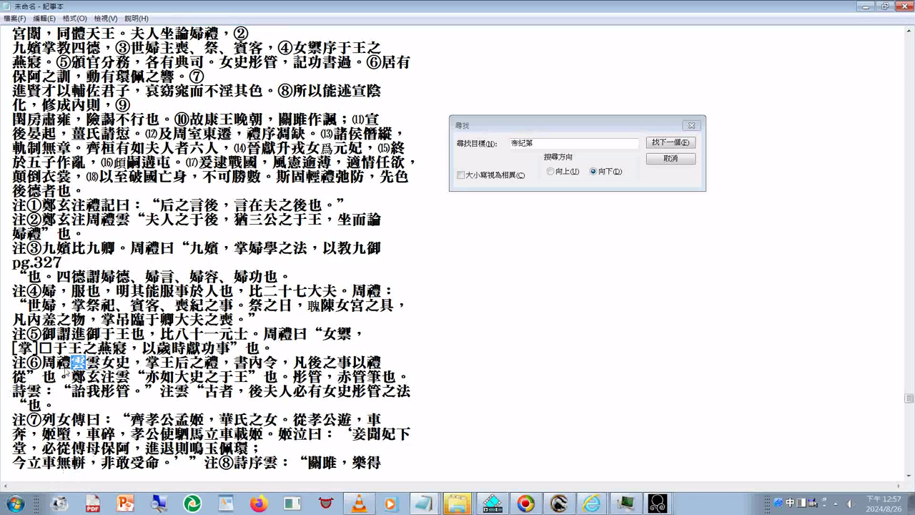
{"action": "key", "text": "Return"}
Replace 雲 with 云 in 鄭玄注雲 and in the following 注雲 of note ⑥
{"action": "left_click_drag", "start_coordinate": [116, 376], "coordinate": [131, 376]}
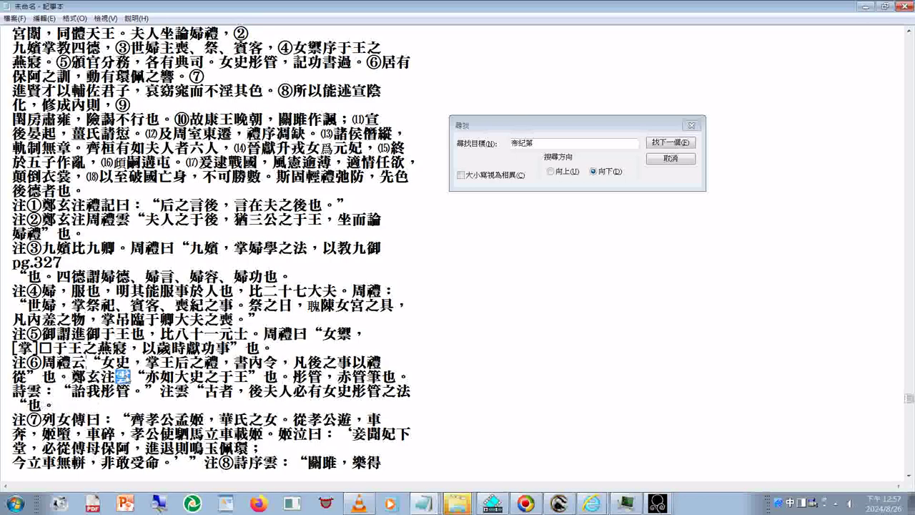
{"action": "type", "text": "ㄩㄣˊ"}
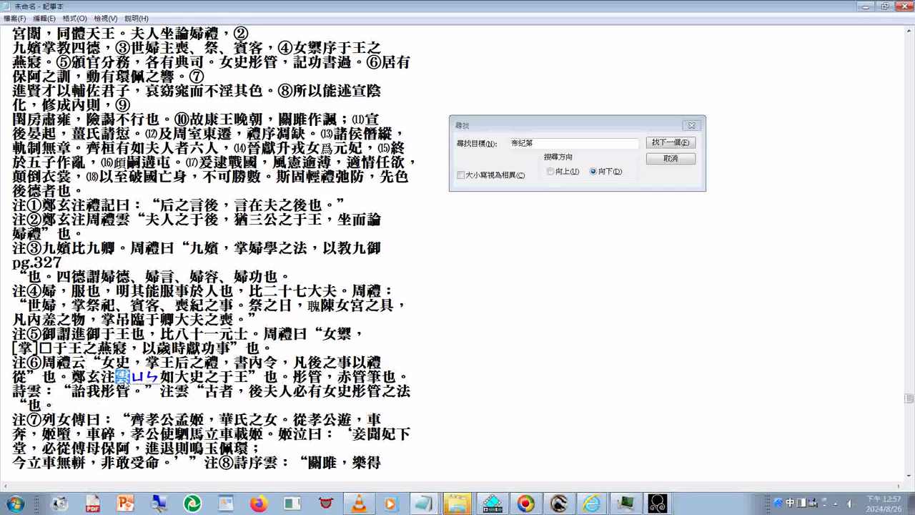
{"action": "key", "text": "Return"}
{"action": "left_click", "coordinate": [160, 391]}
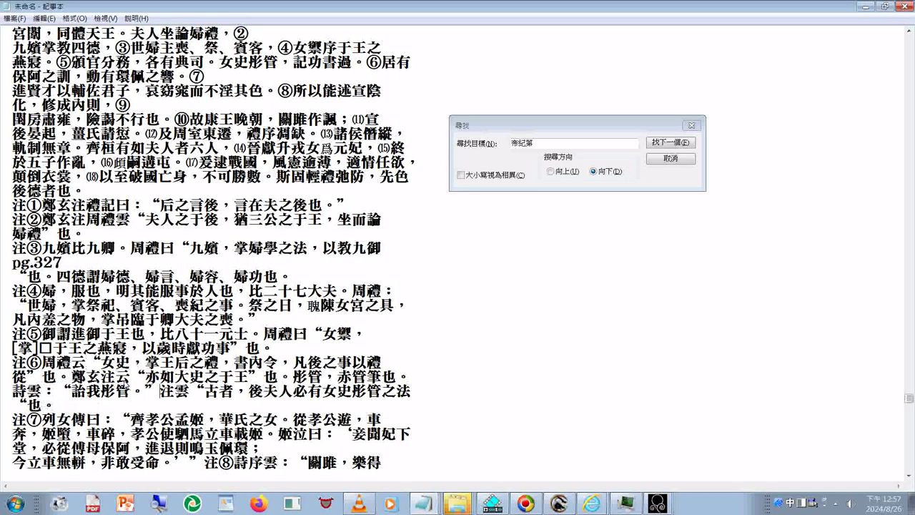
{"action": "key", "text": "shift+Right"}
{"action": "type", "text": "ㄩㄣˊ"}
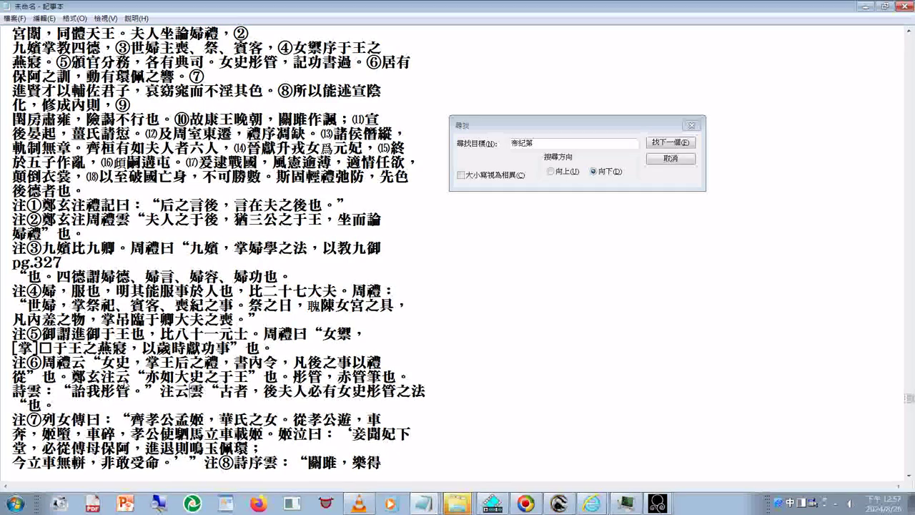
Remove the extra 雲 from the 注云 phrase in note ⑥, and correct the attributions to 詩云 and 詩序云 in notes ⑥ and ⑧
{"action": "key", "text": "Return"}
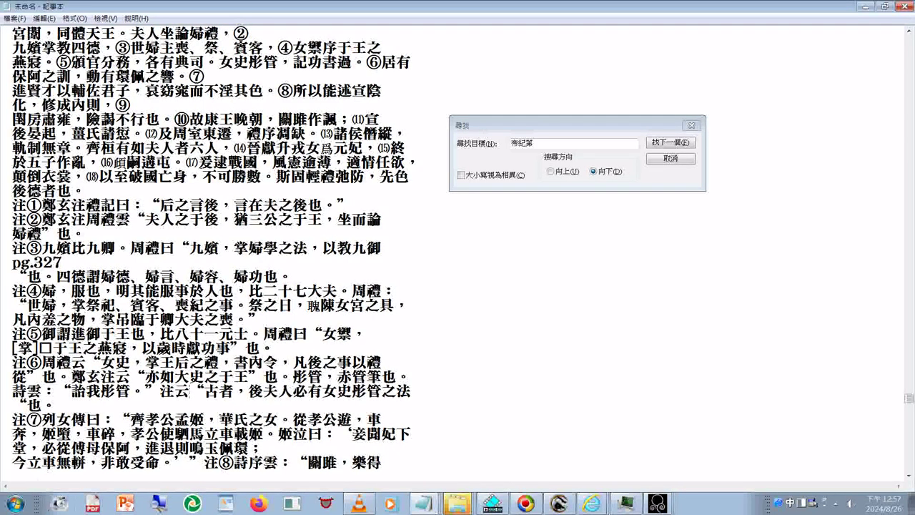
{"action": "left_click", "coordinate": [266, 464]}
{"action": "key", "text": "shift+Right"}
{"action": "type", "text": "ㄩㄣˊ"}
{"action": "left_click_drag", "start_coordinate": [42, 391], "coordinate": [28, 390]}
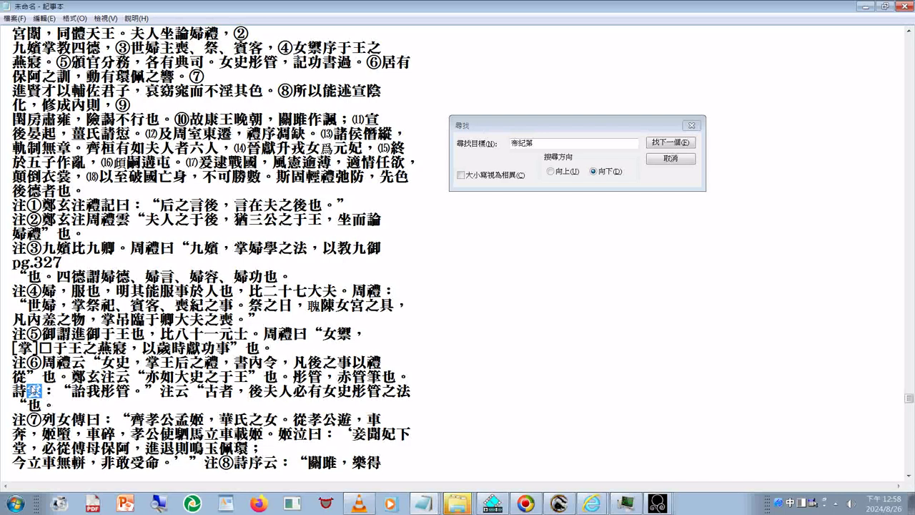
{"action": "left_click", "coordinate": [32, 392]}
Correct the text to read 女御 in note ⑤ and 后夫人必有女史彤管之法 in note ⑥
{"action": "left_click", "coordinate": [352, 334]}
{"action": "key", "text": "BackSpace"}
{"action": "type", "text": "御"}
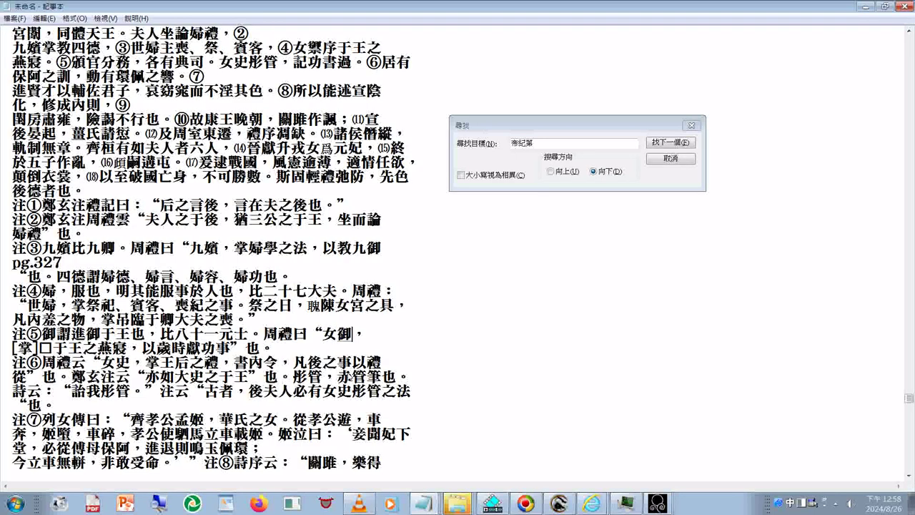
{"action": "type", "text": "纍"}
{"action": "key", "text": "BackSpace"}
{"action": "left_click", "coordinate": [170, 413]}
{"action": "key", "text": "Delete"}
{"action": "type", "text": "后"}
Correct the text to read 毛萇注云 in note ⑧ and 以婦職之法教九御 in note ⑨
{"action": "scroll", "coordinate": [394, 225], "scroll_direction": "down", "scroll_amount": 1}
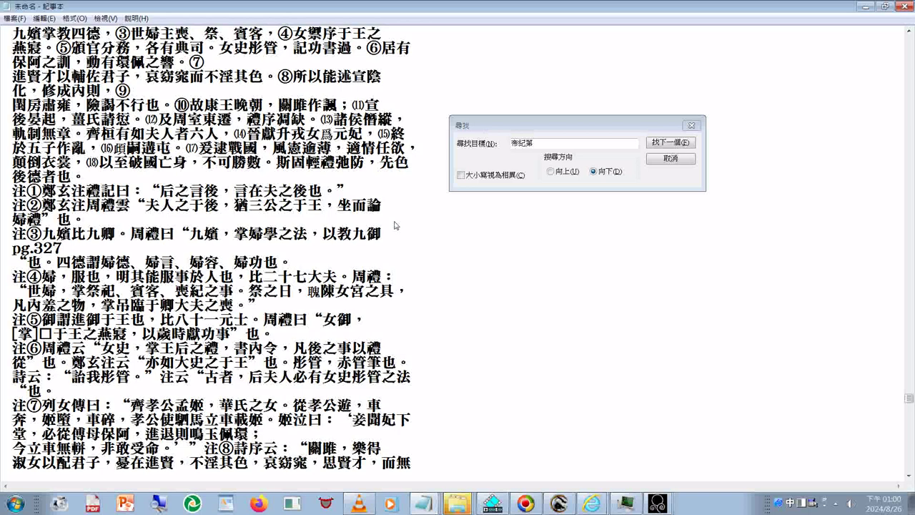
{"action": "scroll", "coordinate": [394, 225], "scroll_direction": "down", "scroll_amount": 1}
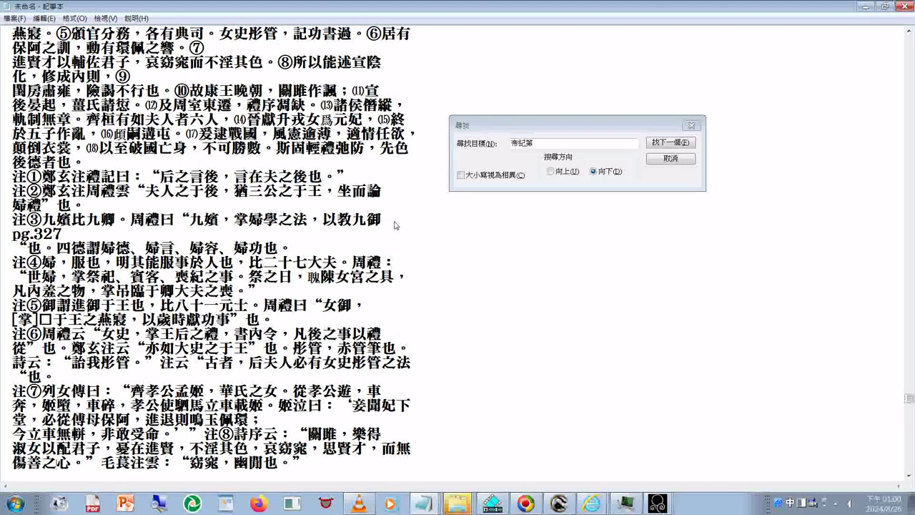
{"action": "scroll", "coordinate": [394, 225], "scroll_direction": "down", "scroll_amount": 4}
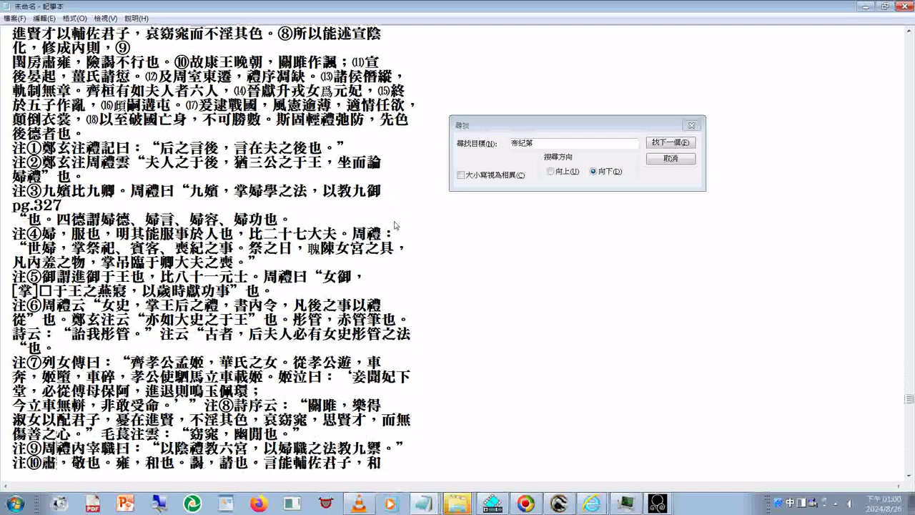
{"action": "scroll", "coordinate": [394, 226], "scroll_direction": "down", "scroll_amount": 1}
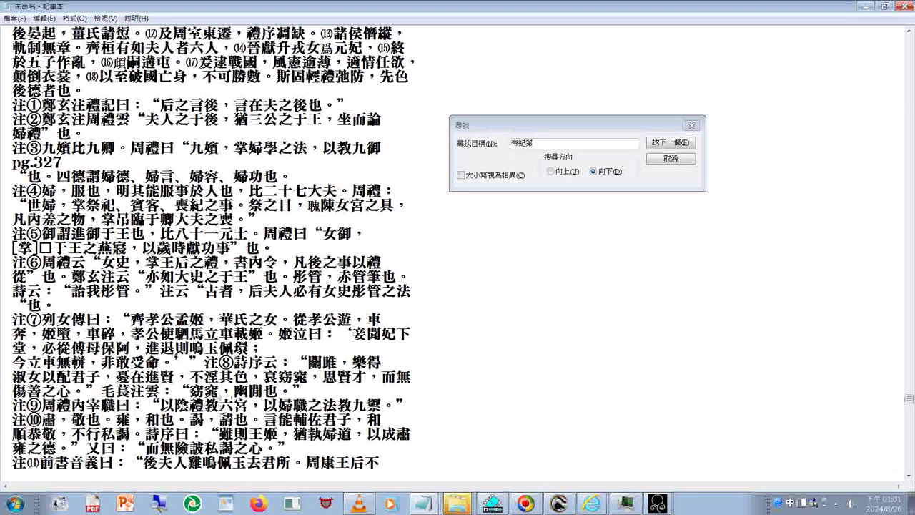
{"action": "left_click_drag", "start_coordinate": [146, 390], "coordinate": [158, 391]}
{"action": "type", "text": "云"}
{"action": "left_click_drag", "start_coordinate": [367, 406], "coordinate": [383, 407]}
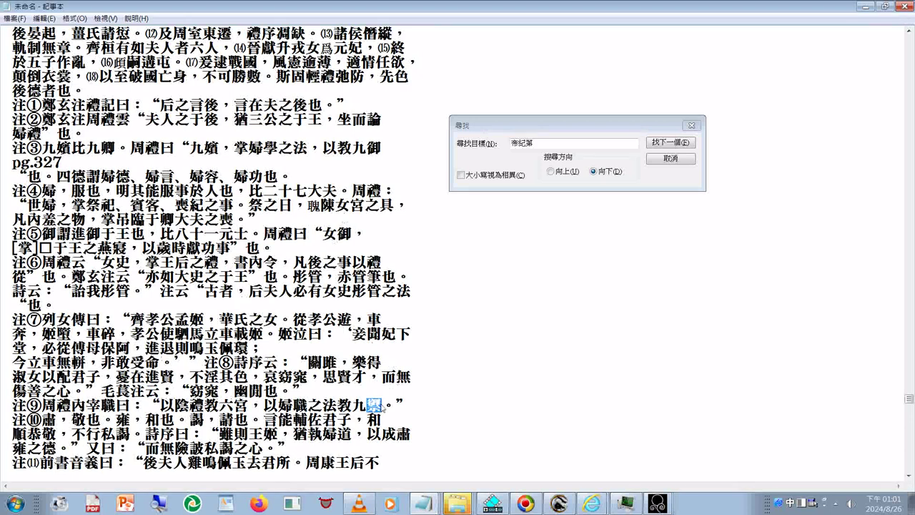
{"action": "type", "text": "御"}
{"action": "key", "text": "Left"}
{"action": "key", "text": "Left"}
{"action": "key", "text": "Left"}
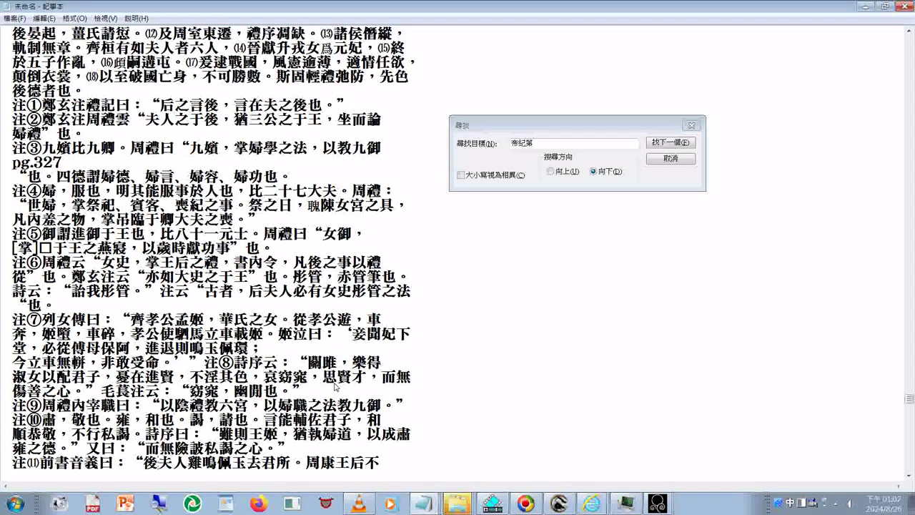
Correct the start of the 前書音義 quotation in note ⑾ to 后夫人
{"action": "key", "text": "Down"}
{"action": "key", "text": "Down"}
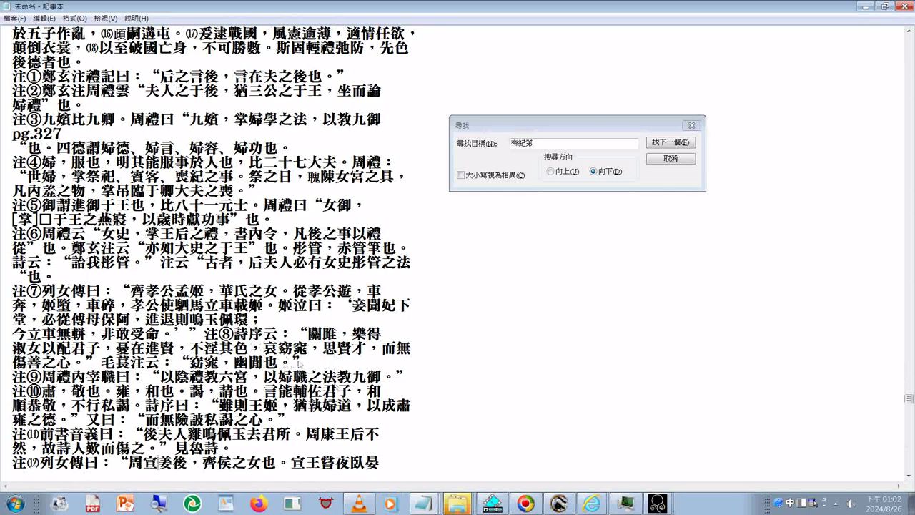
{"action": "left_click_drag", "start_coordinate": [188, 434], "coordinate": [143, 433]}
{"action": "type", "text": "後ㄏㄡ"}
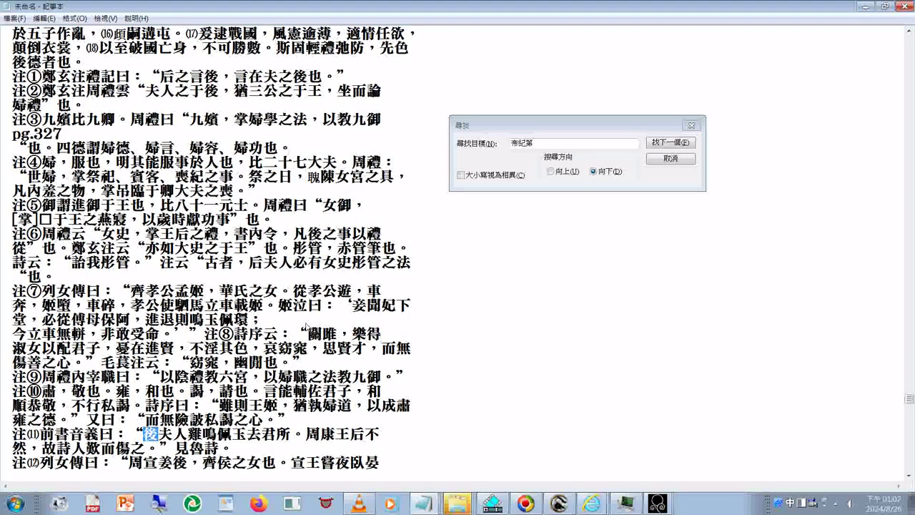
{"action": "type", "text": "ˋㄖㄣˊ"}
{"action": "key", "text": "Down"}
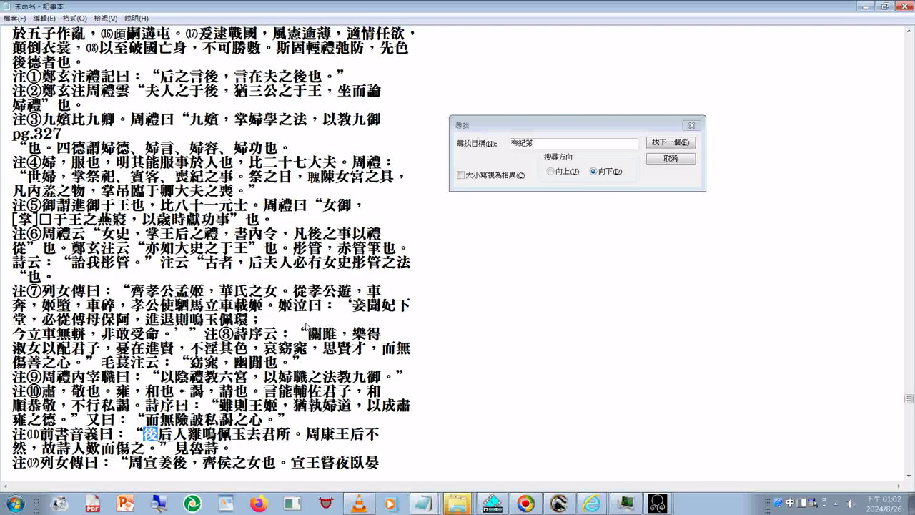
{"action": "key", "text": "2"}
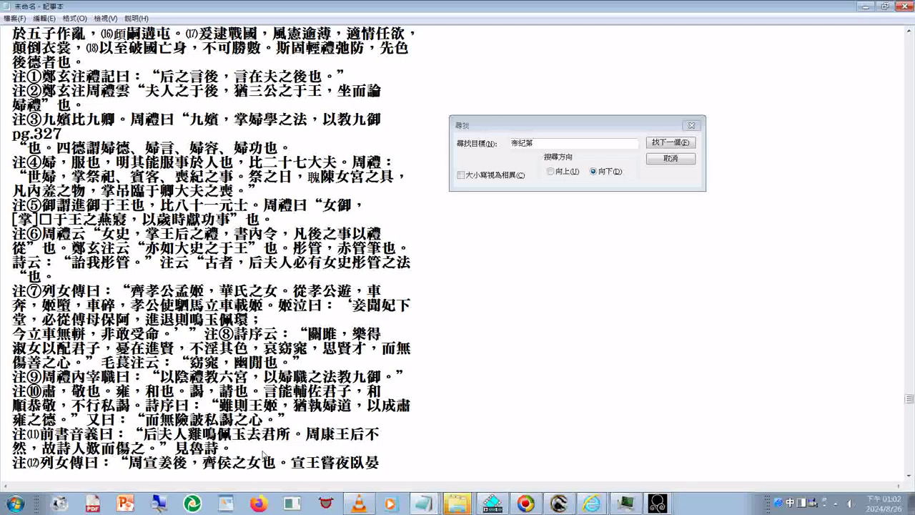
Correct the 列女傳 quotation in note ⑿ to read 周宣姜后 and 后夫人不出房
{"action": "scroll", "coordinate": [263, 453], "scroll_direction": "down", "scroll_amount": 1}
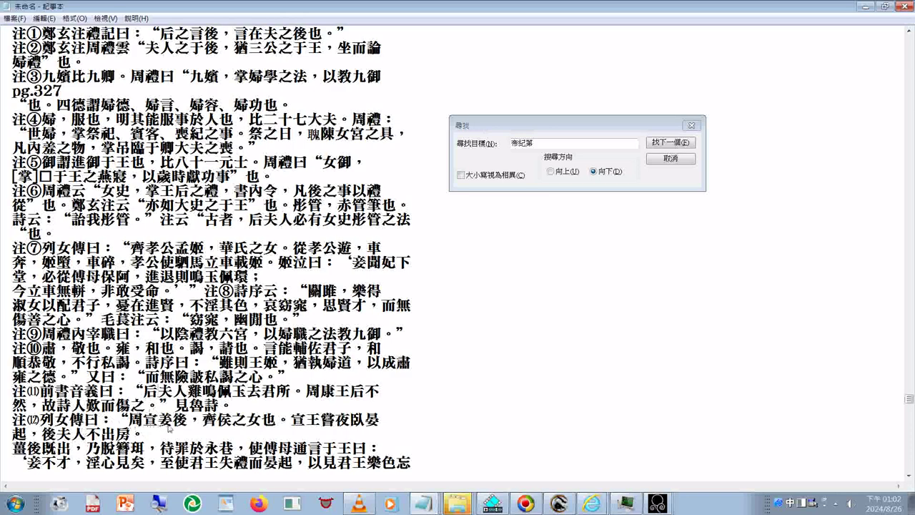
{"action": "left_click_drag", "start_coordinate": [173, 420], "coordinate": [187, 422]}
{"action": "type", "text": "ㄏ"}
{"action": "type", "text": "ㄡˋ"}
{"action": "key", "text": "Return"}
{"action": "left_click_drag", "start_coordinate": [42, 434], "coordinate": [56, 434]}
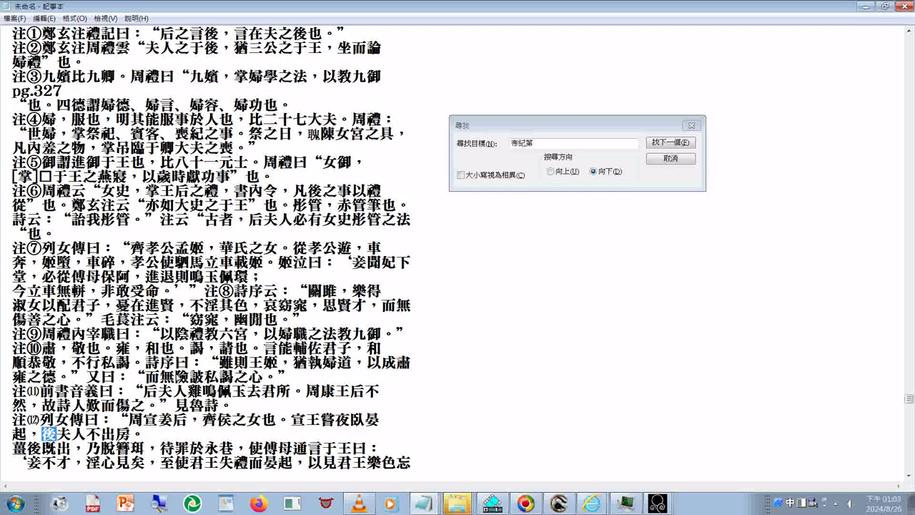
{"action": "type", "text": "后"}
{"action": "key", "text": "Return"}
Correct the start of the line about the queen leaving in note ⑿ to 薑后既出
{"action": "left_click_drag", "start_coordinate": [158, 422], "coordinate": [188, 422]}
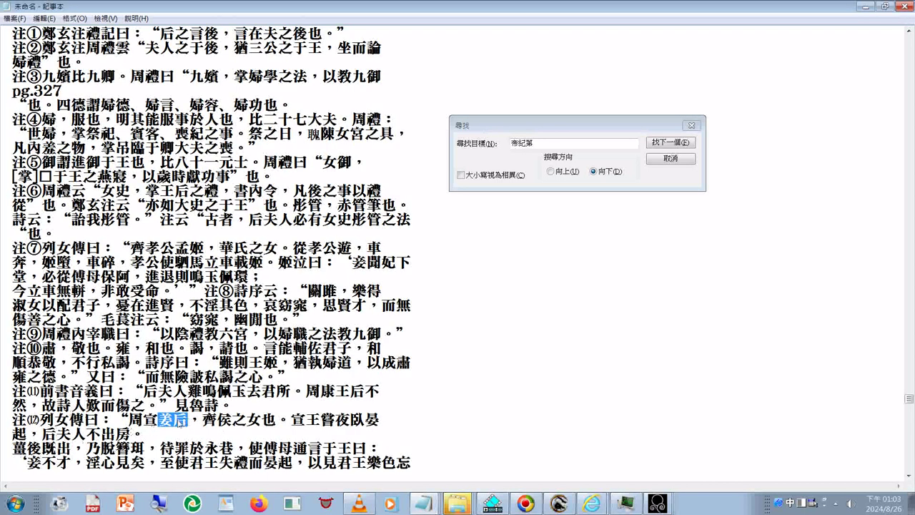
{"action": "left_click_drag", "start_coordinate": [27, 449], "coordinate": [42, 448]}
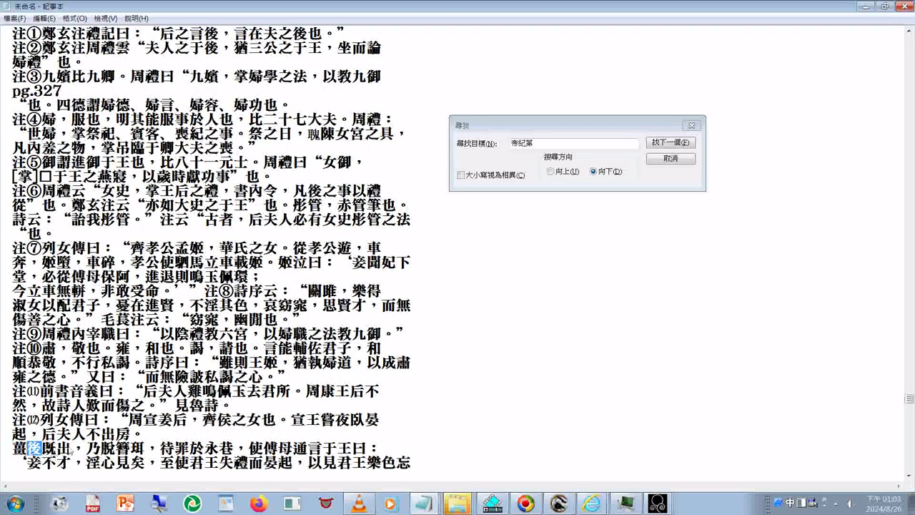
{"action": "type", "text": "ㄏㄡˋ"}
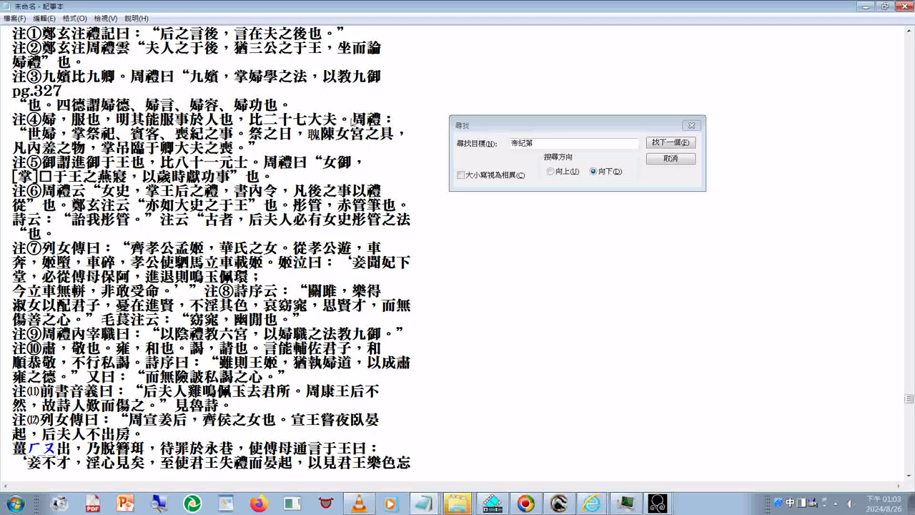
{"action": "key", "text": "Return"}
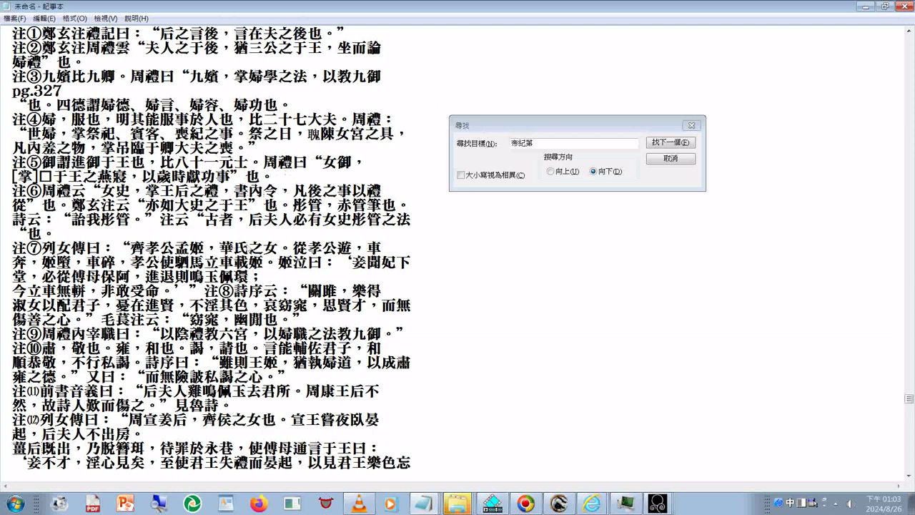
Examine the queen's plea in note ⑿, highlighting 待罪於永 and 妾不才，淫心見矣
{"action": "scroll", "coordinate": [229, 187], "scroll_direction": "down", "scroll_amount": 1}
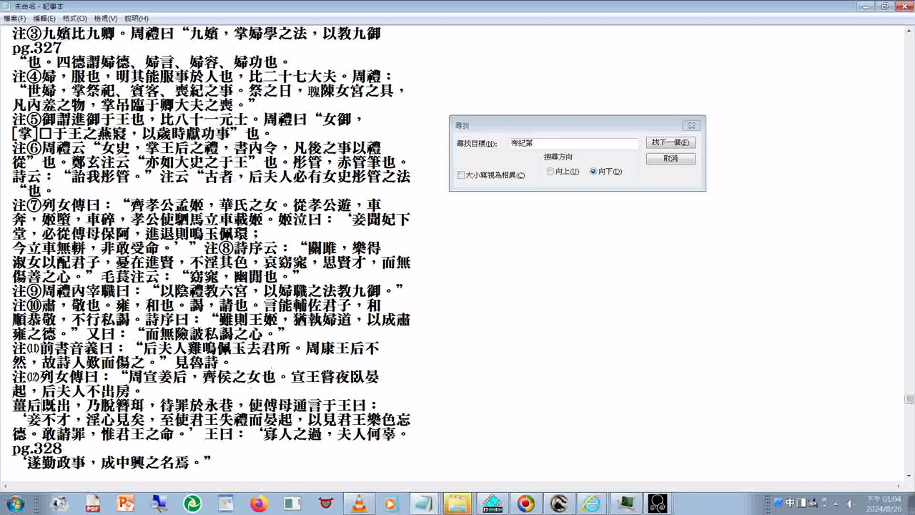
{"action": "right_click", "coordinate": [163, 402]}
{"action": "left_click", "coordinate": [163, 401]}
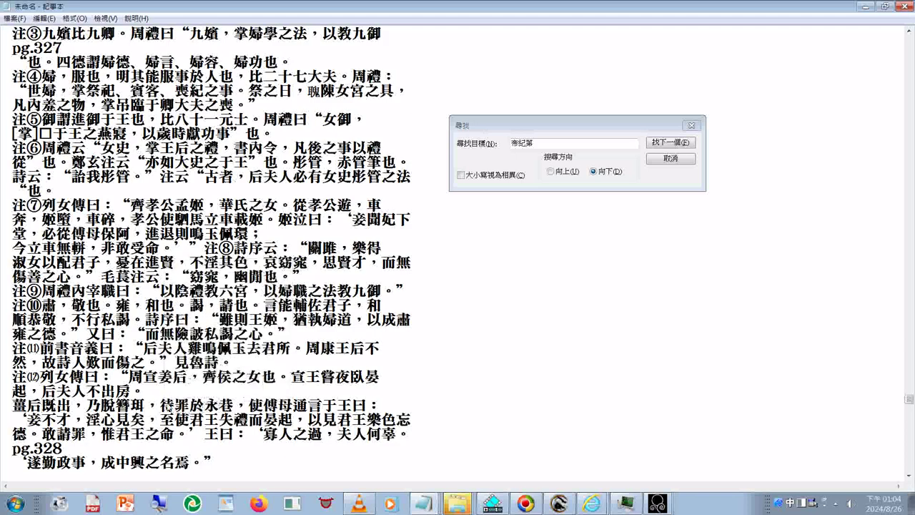
{"action": "left_click_drag", "start_coordinate": [159, 405], "coordinate": [218, 404]}
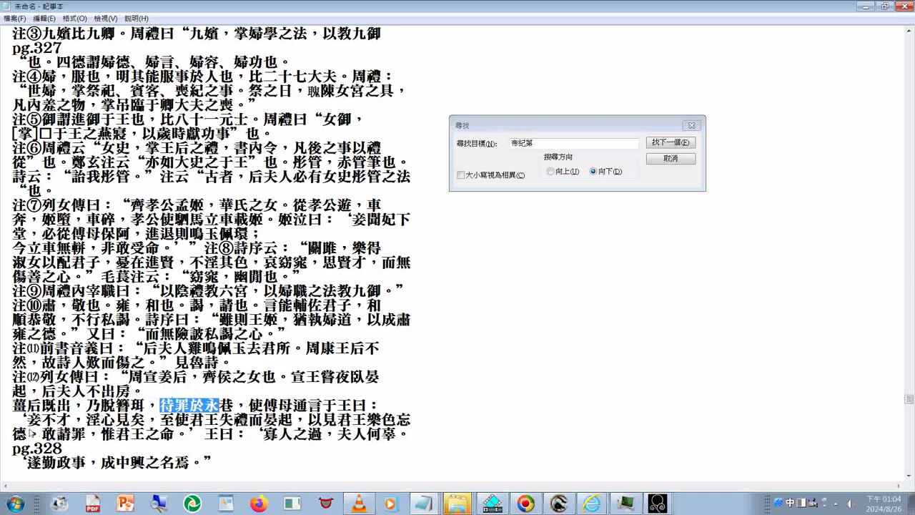
{"action": "left_click_drag", "start_coordinate": [27, 420], "coordinate": [146, 421]}
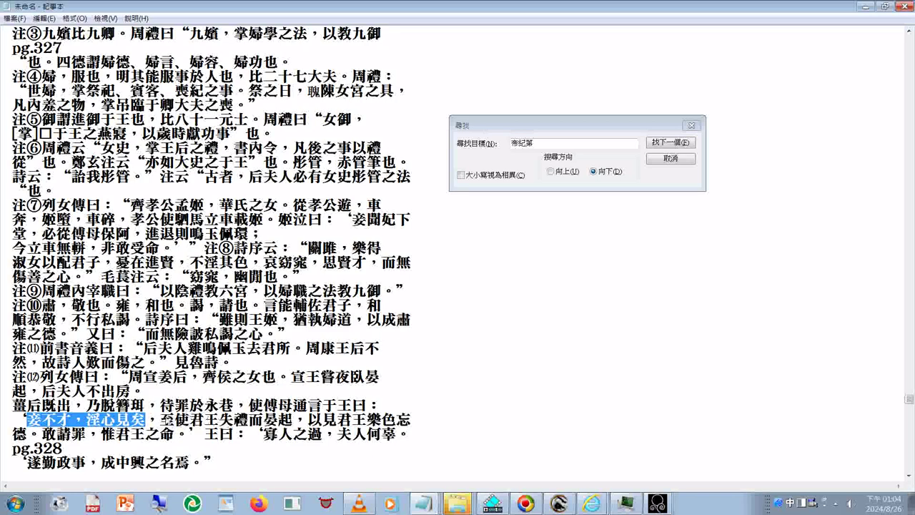
Copy the passage from 至使君王失禮而晏起 in note ⑿ through 前史載之詳矣 and paste it into the empty second Notepad document
{"action": "left_click_drag", "start_coordinate": [161, 420], "coordinate": [291, 420]}
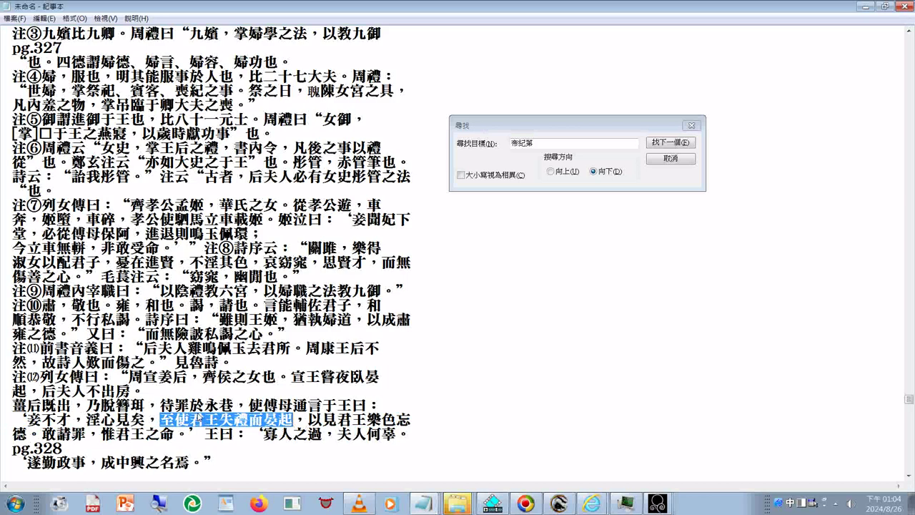
{"action": "scroll", "coordinate": [212, 286], "scroll_direction": "down", "scroll_amount": 1}
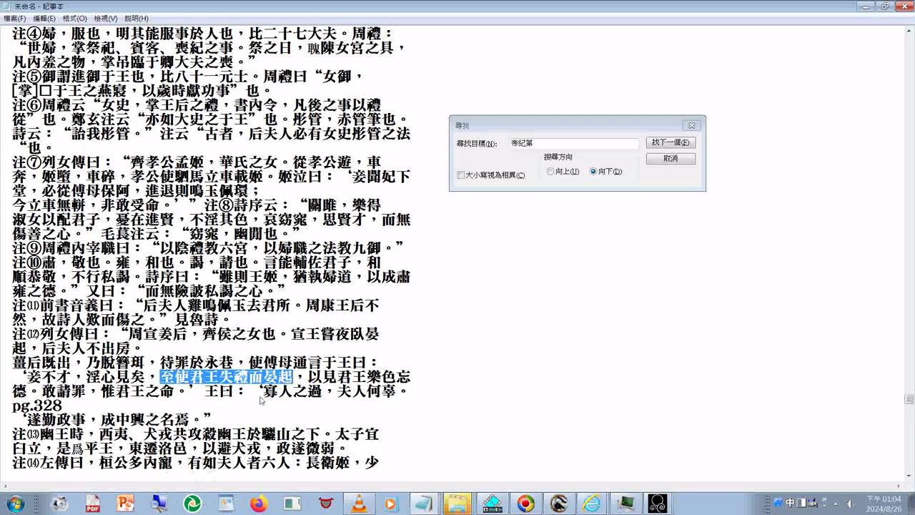
{"action": "scroll", "coordinate": [262, 400], "scroll_direction": "down", "scroll_amount": 1}
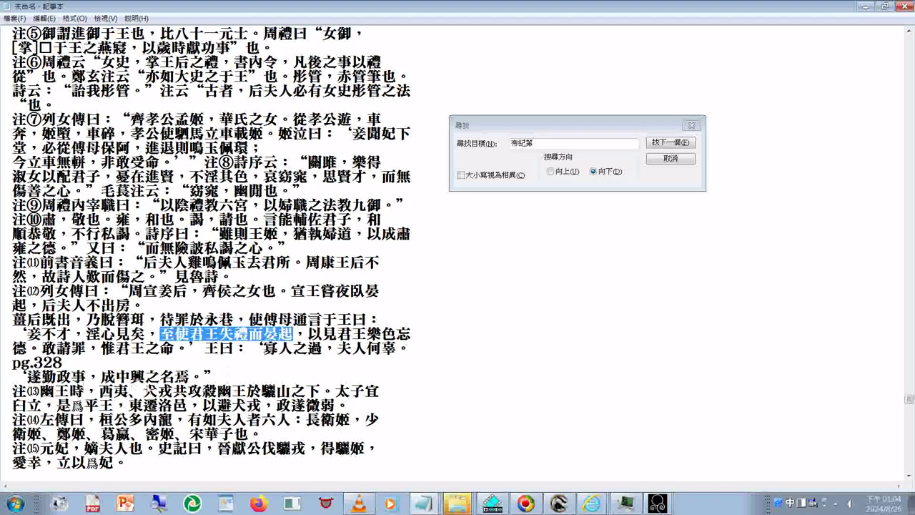
{"action": "left_click", "coordinate": [176, 350], "text": "shift"}
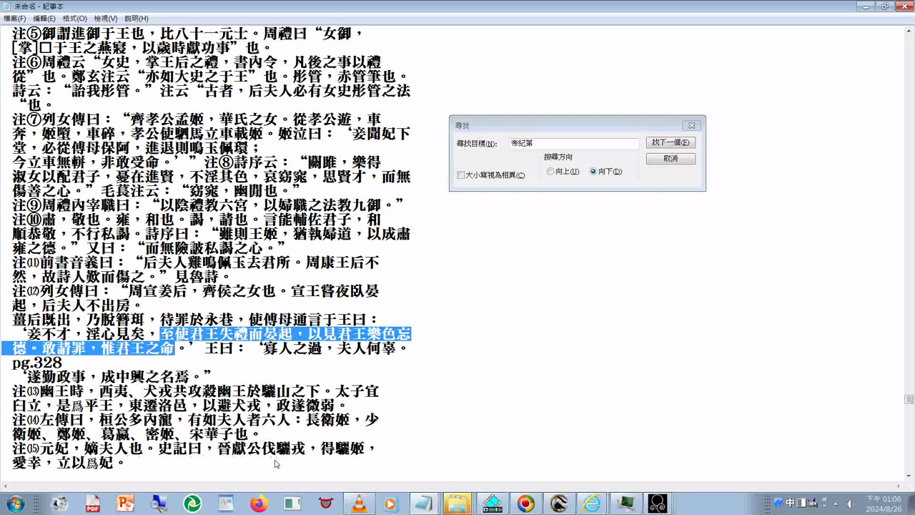
{"action": "scroll", "coordinate": [276, 463], "scroll_direction": "down", "scroll_amount": 1}
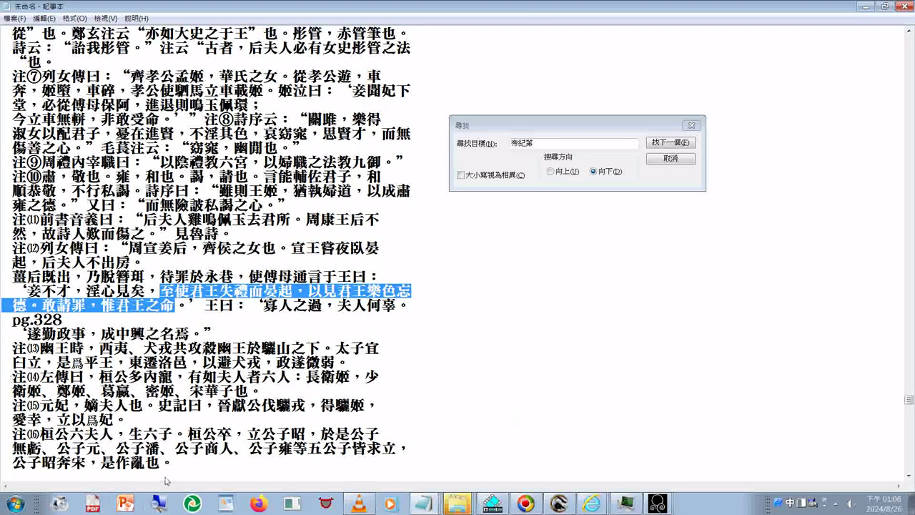
{"action": "scroll", "coordinate": [165, 475], "scroll_direction": "down", "scroll_amount": 1}
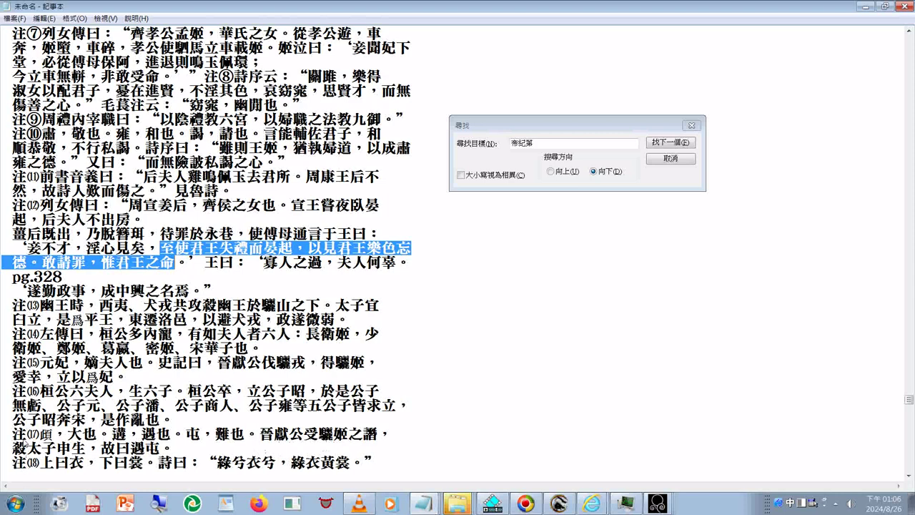
{"action": "scroll", "coordinate": [25, 445], "scroll_direction": "down", "scroll_amount": 1}
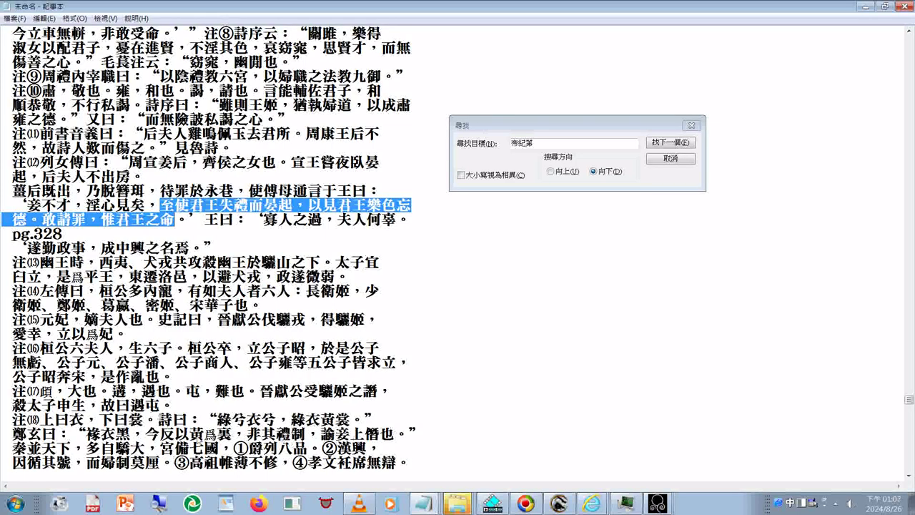
{"action": "scroll", "coordinate": [226, 405], "scroll_direction": "down", "scroll_amount": 1}
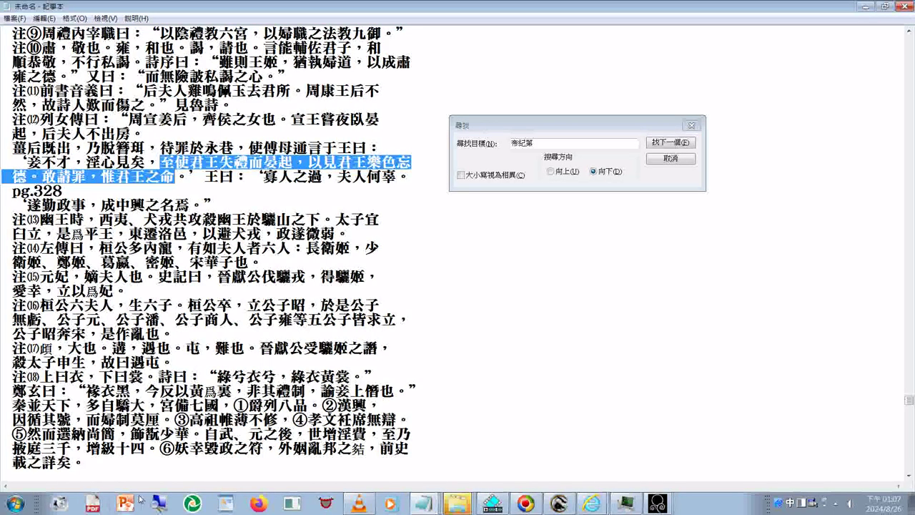
{"action": "left_click", "coordinate": [89, 465], "text": "shift"}
{"action": "scroll", "coordinate": [88, 465], "scroll_direction": "up", "scroll_amount": 2}
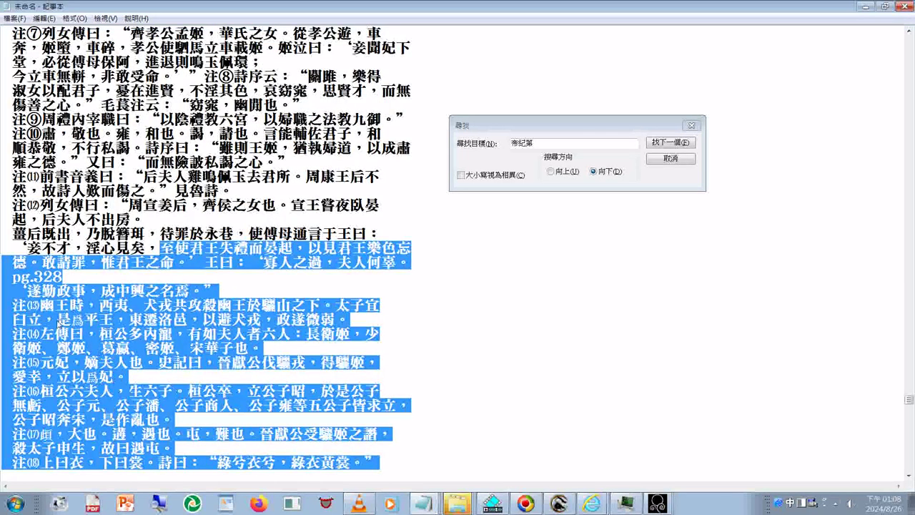
{"action": "right_click", "coordinate": [68, 300]}
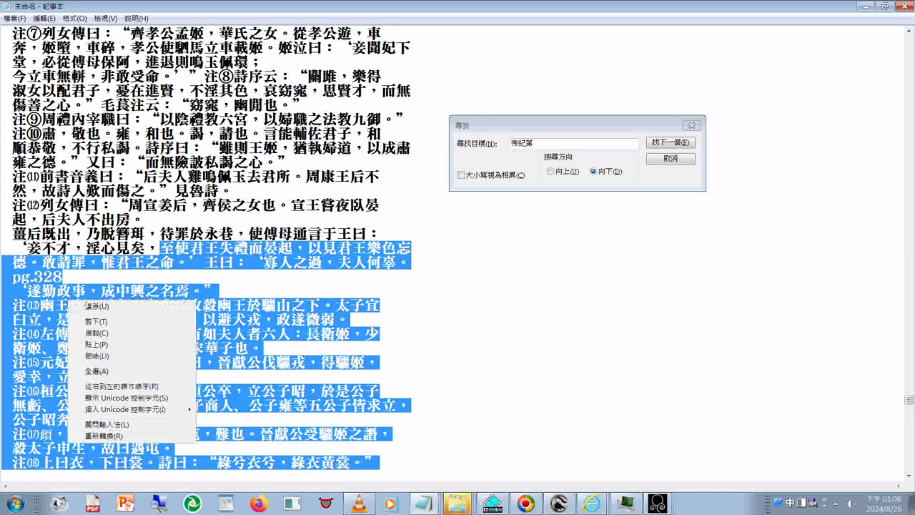
{"action": "left_click", "coordinate": [99, 333]}
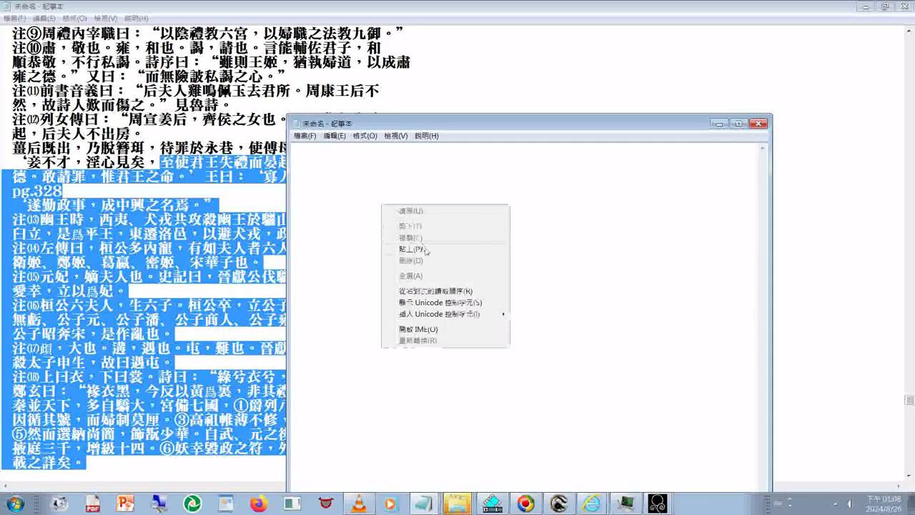
{"action": "left_click", "coordinate": [425, 249]}
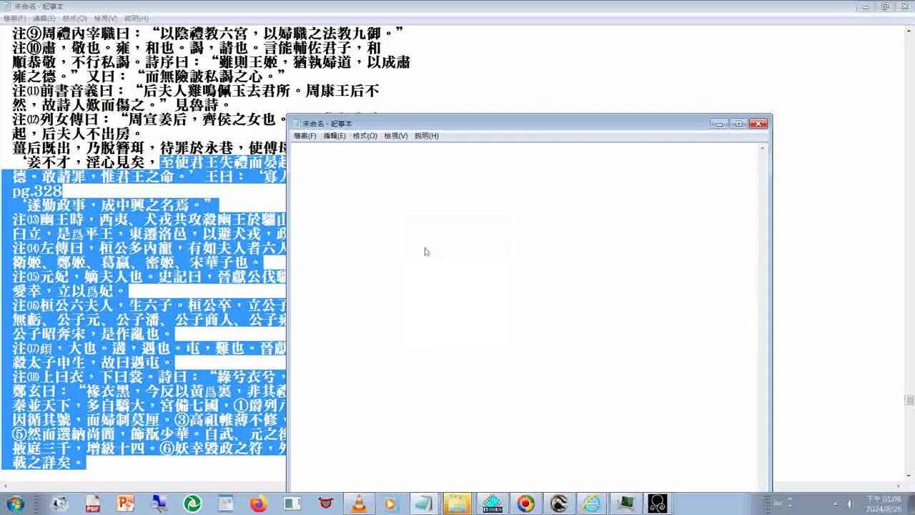
{"action": "key", "text": "alt+F4"}
{"action": "key", "text": "ctrl+f"}
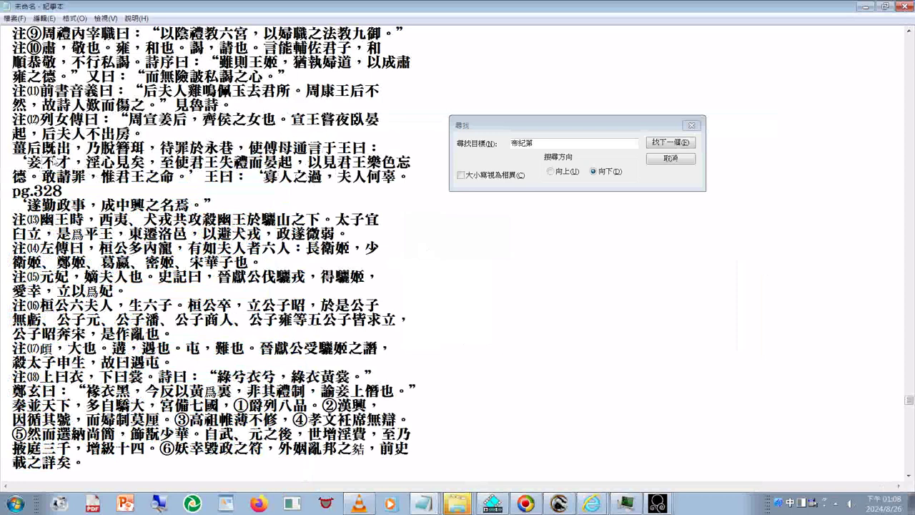
{"action": "right_click", "coordinate": [131, 152]}
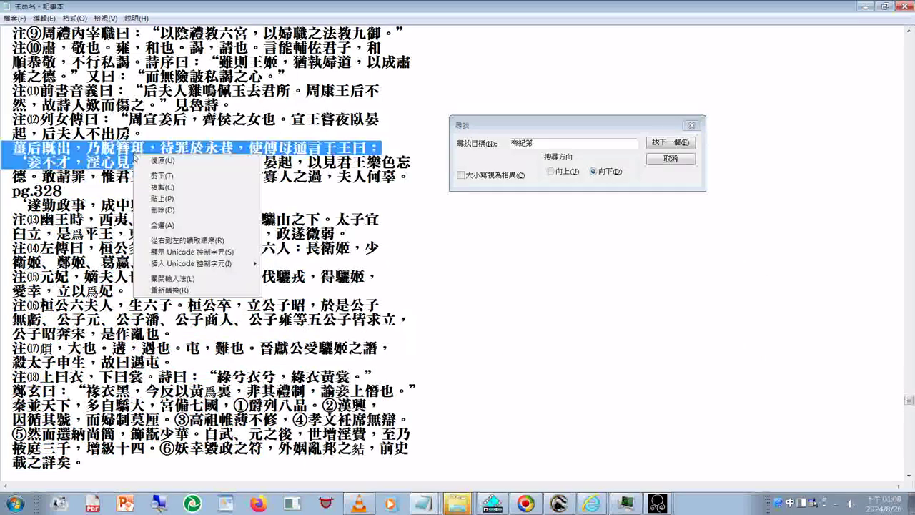
{"action": "left_click", "coordinate": [164, 189]}
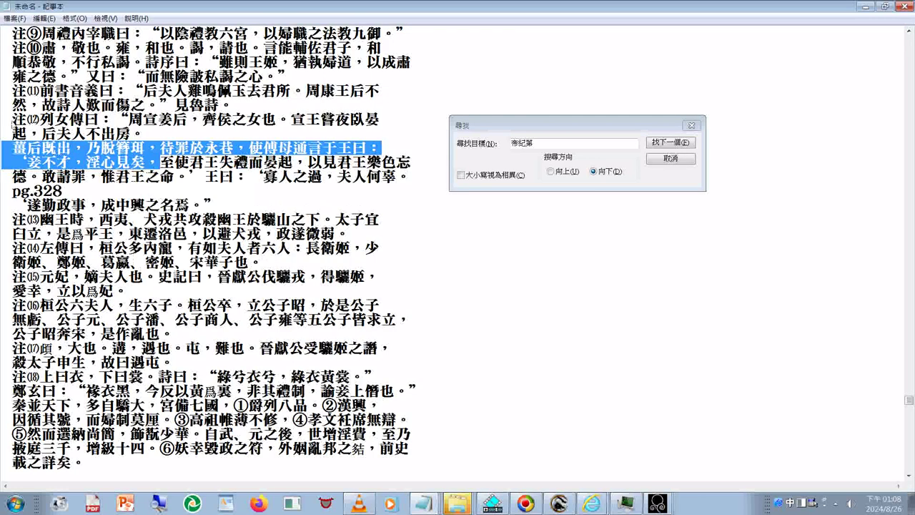
Copy the opening of note ⑿ from 注⑿列女傳曰 through 淫心見矣 and paste it before 至使君王失禮 in the second Notepad document
{"action": "left_click", "coordinate": [13, 121]}
{"action": "left_click_drag", "start_coordinate": [12, 121], "coordinate": [156, 152]}
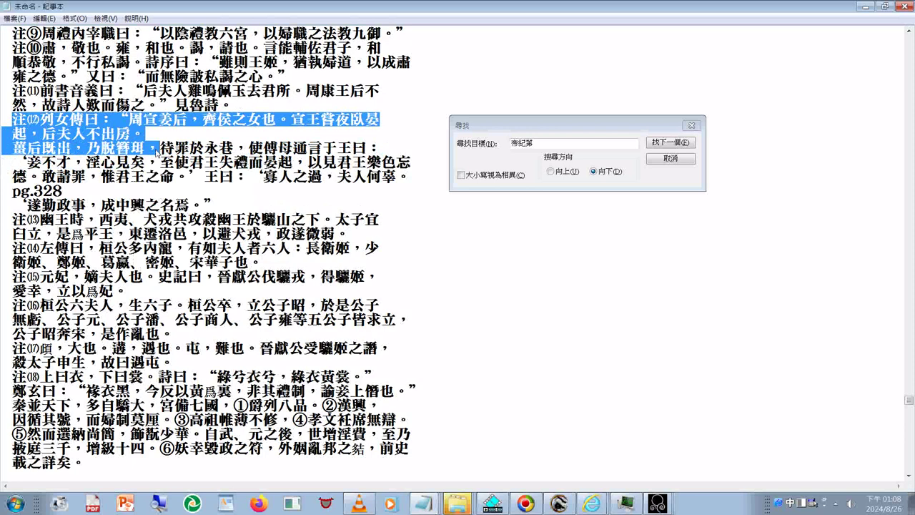
{"action": "left_click_drag", "start_coordinate": [155, 152], "coordinate": [159, 163]}
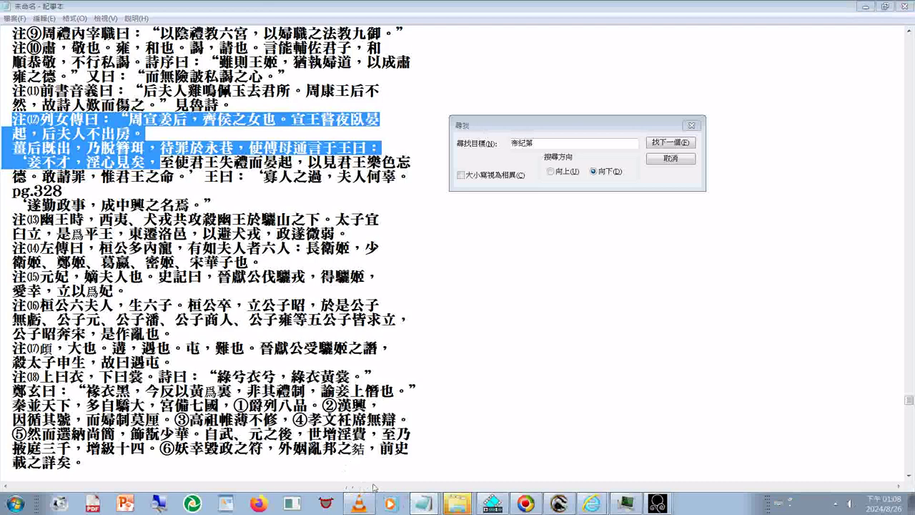
{"action": "key", "text": "alt+Tab"}
{"action": "right_click", "coordinate": [303, 156]}
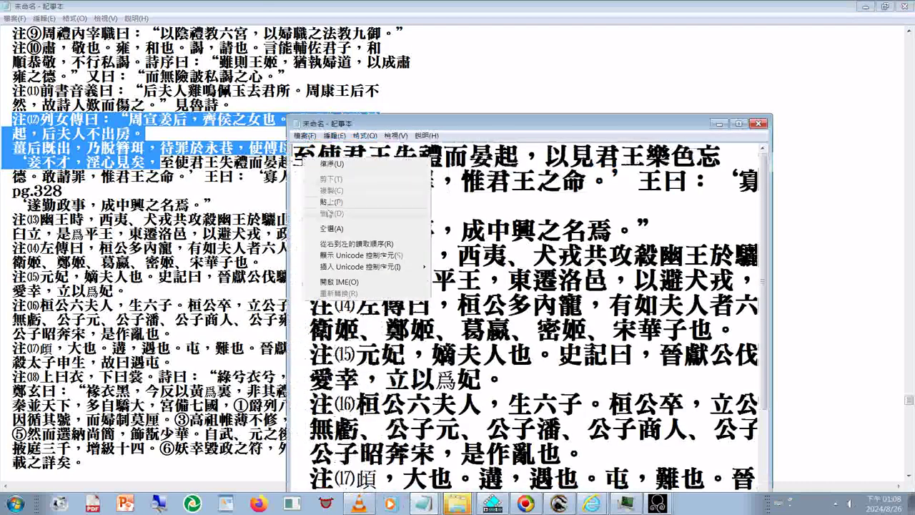
{"action": "left_click", "coordinate": [328, 205]}
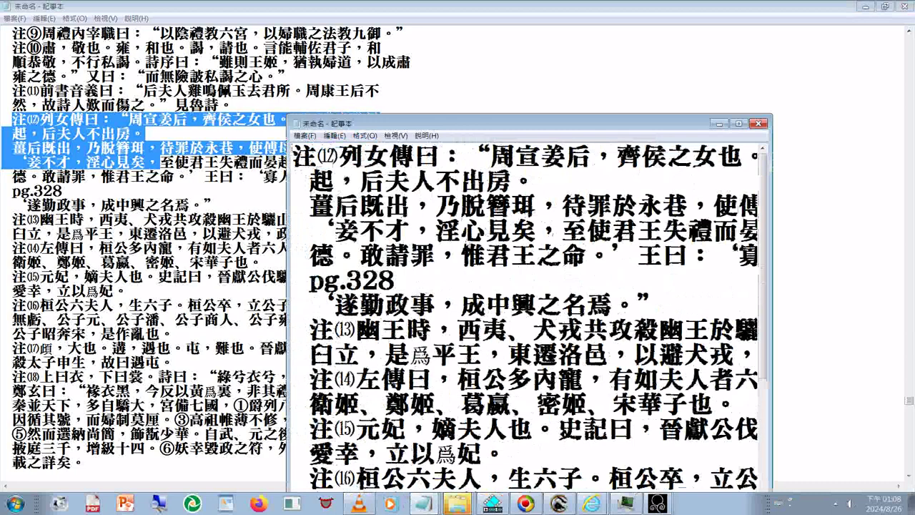
Turn on word wrap in the second document and copy the quotation from 妾不才 through 夫人何辜 in note ⑿
{"action": "key", "text": "alt+o"}
{"action": "key", "text": "w"}
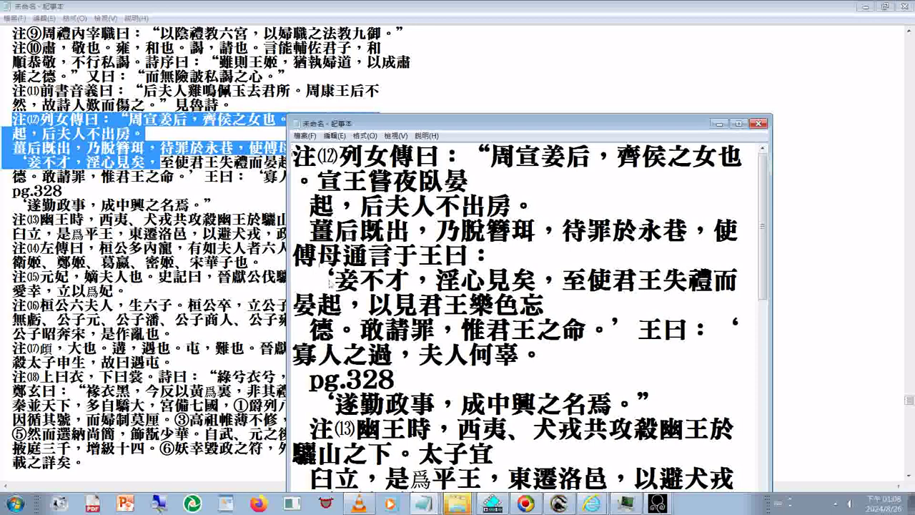
{"action": "left_click_drag", "start_coordinate": [333, 280], "coordinate": [437, 334]}
{"action": "left_click", "coordinate": [559, 360]}
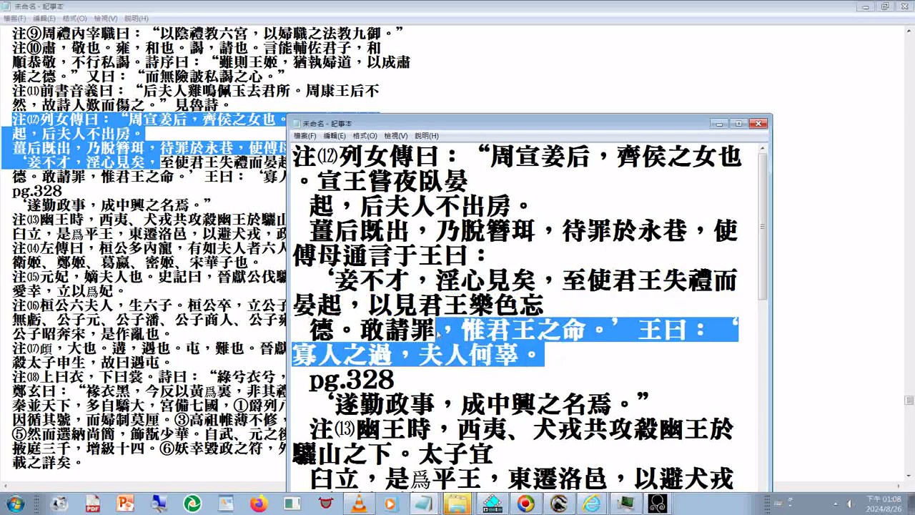
{"action": "left_click_drag", "start_coordinate": [336, 280], "coordinate": [537, 351]}
{"action": "double_click", "coordinate": [537, 351]}
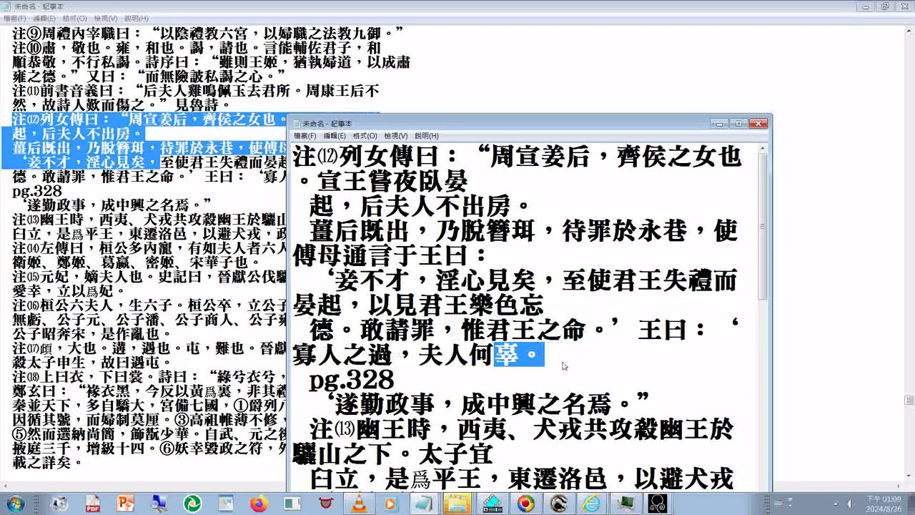
{"action": "left_click", "coordinate": [336, 280]}
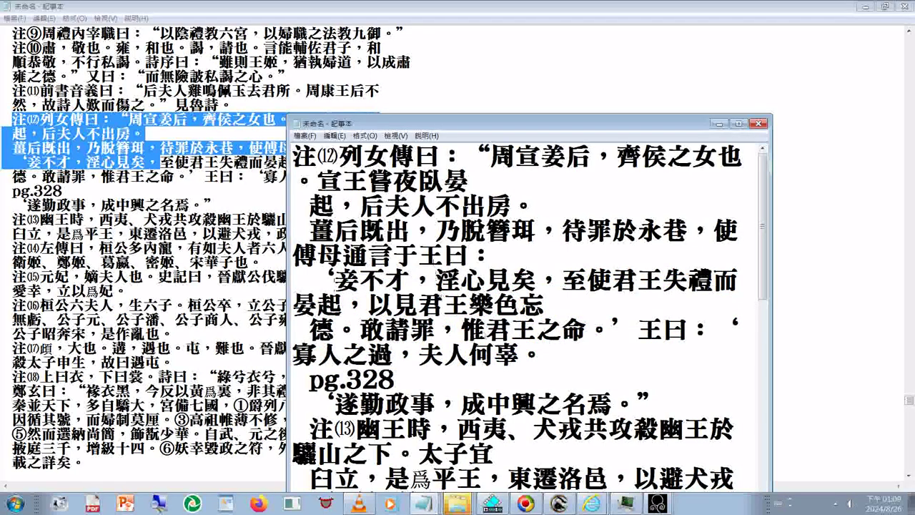
{"action": "left_click", "coordinate": [528, 365], "text": "shift"}
{"action": "key", "text": "ctrl+c"}
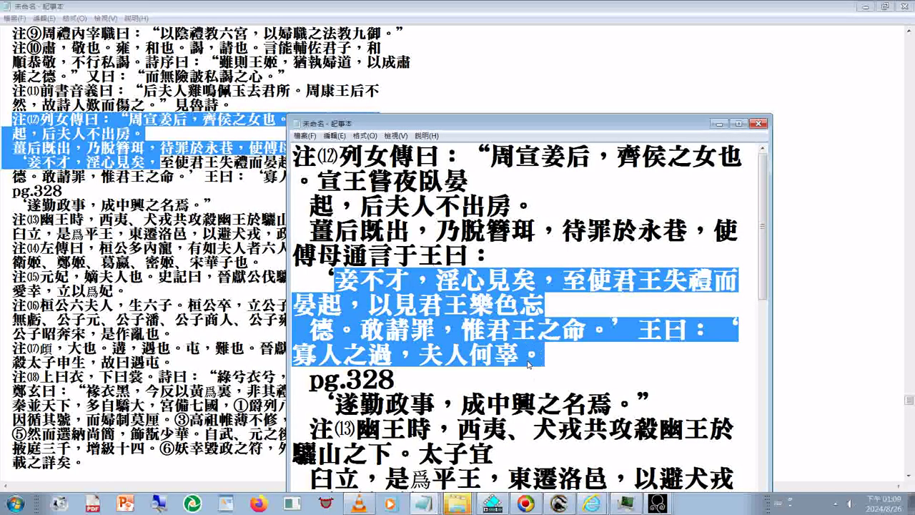
{"action": "right_click", "coordinate": [493, 321]}
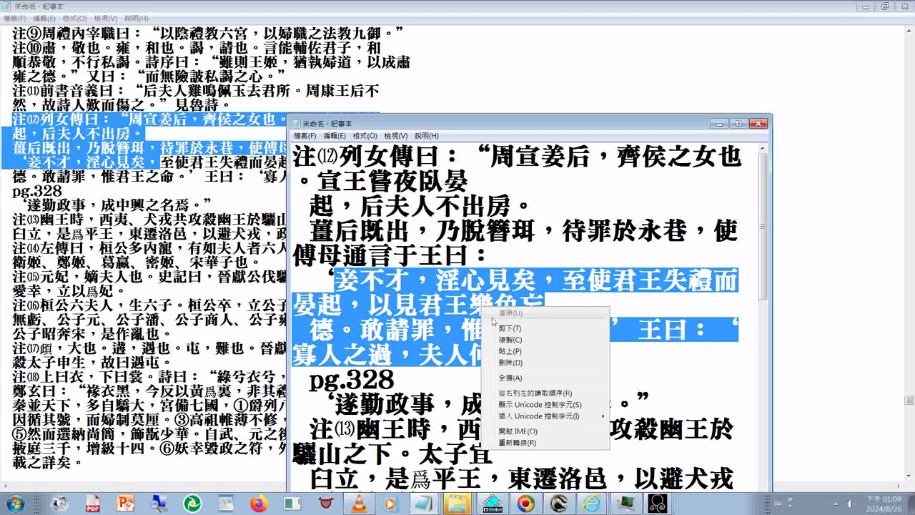
{"action": "key", "text": "Escape"}
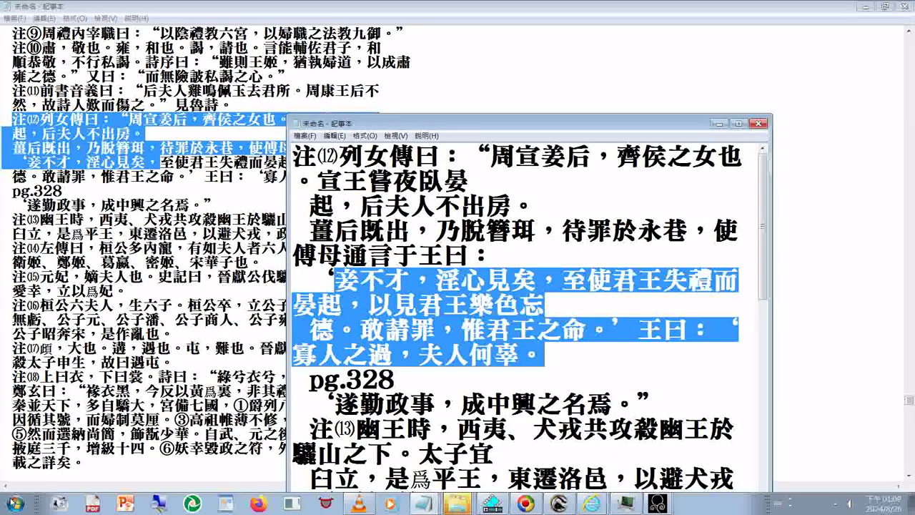
Open another new Notepad document and paste the copied quotation into it
{"action": "left_click", "coordinate": [14, 503]}
{"action": "left_click", "coordinate": [14, 63]}
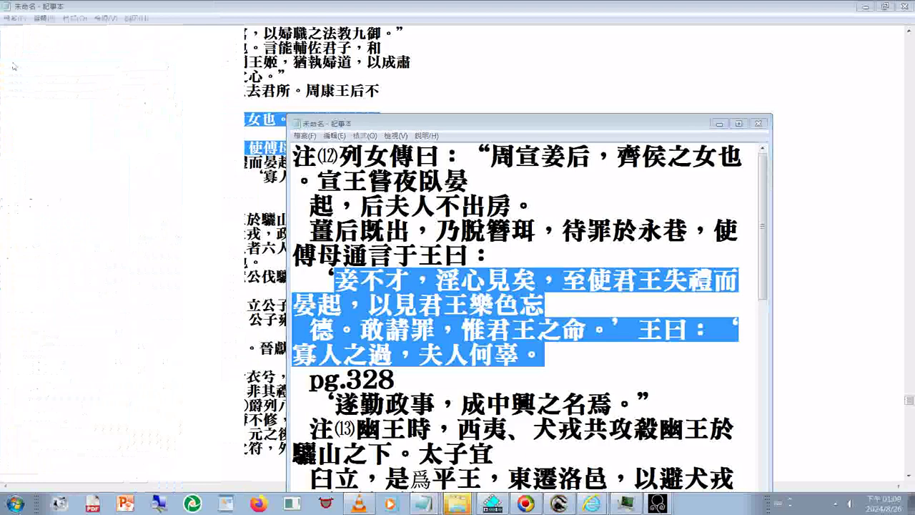
{"action": "key", "text": "ctrl+v"}
Remove the line break and indent between 忘 and 德 in the pasted quotation, and turn on word wrap
{"action": "left_click", "coordinate": [716, 156]}
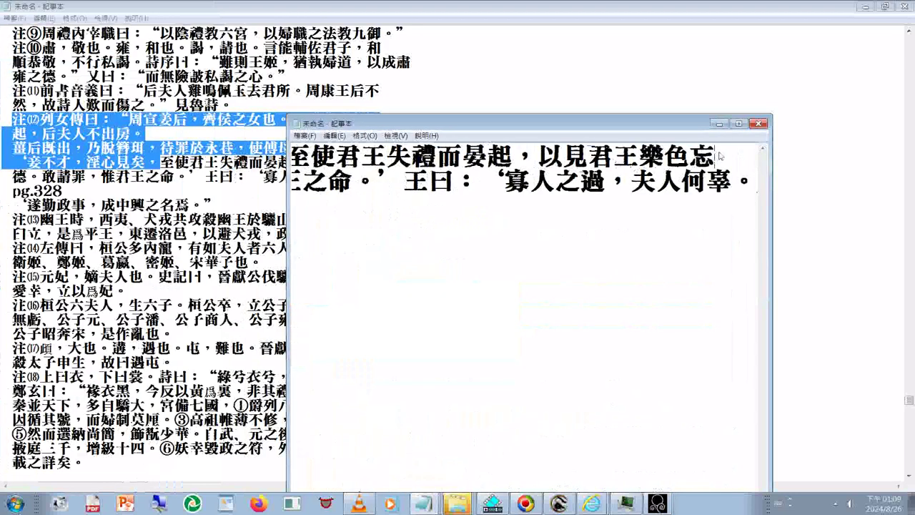
{"action": "key", "text": "Delete"}
{"action": "key", "text": "Delete"}
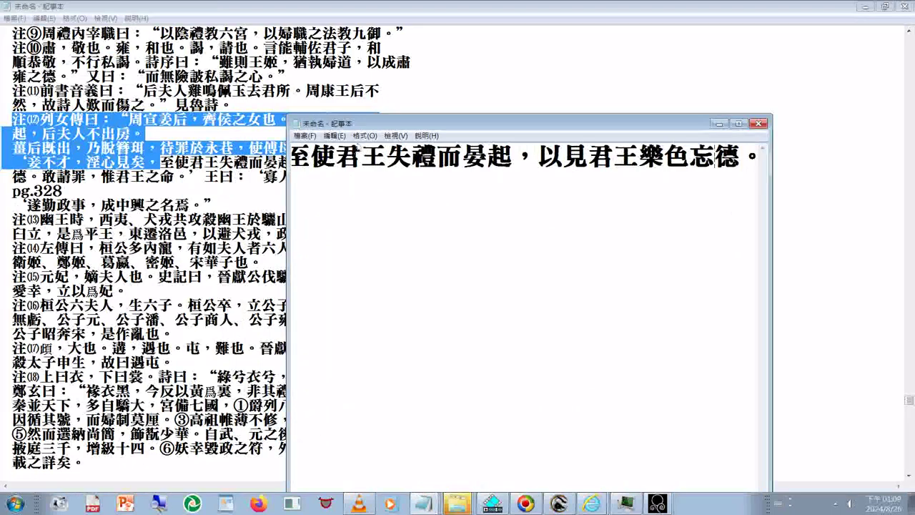
{"action": "right_click", "coordinate": [355, 139]}
{"action": "left_click", "coordinate": [366, 151]}
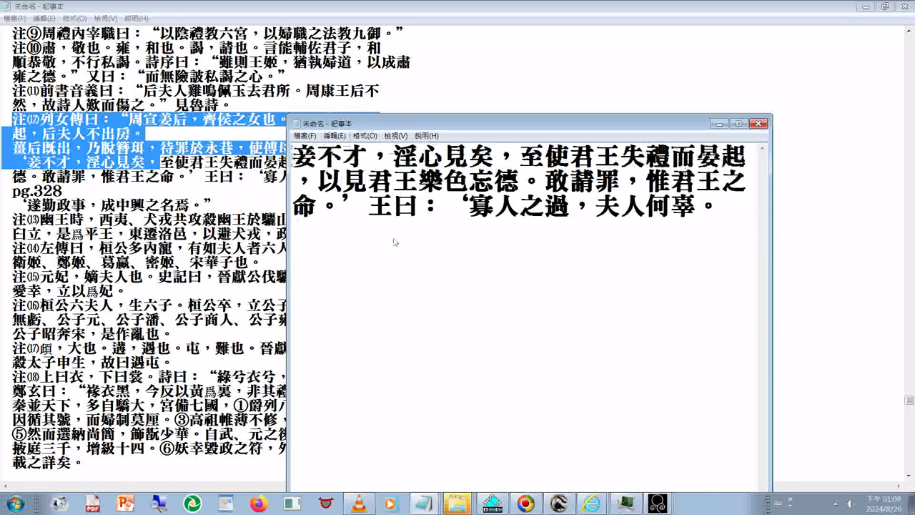
Copy the entire joined quotation from 妾不才 through 夫人何辜 in the new document
{"action": "left_click_drag", "start_coordinate": [294, 154], "coordinate": [606, 210]}
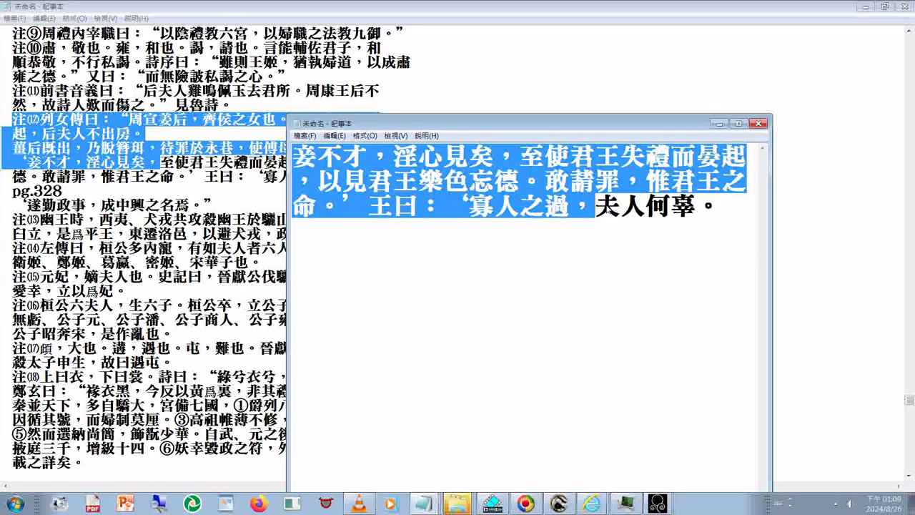
{"action": "left_click_drag", "start_coordinate": [606, 209], "coordinate": [722, 214]}
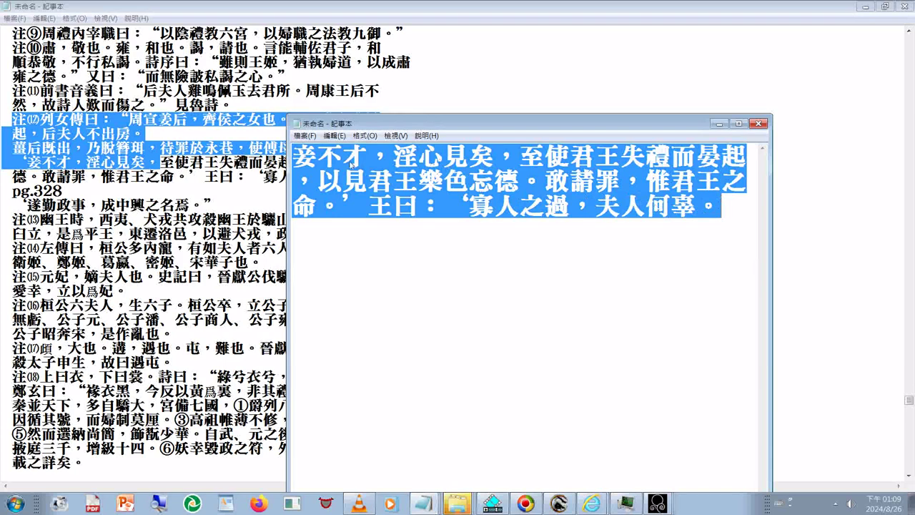
{"action": "right_click", "coordinate": [349, 184]}
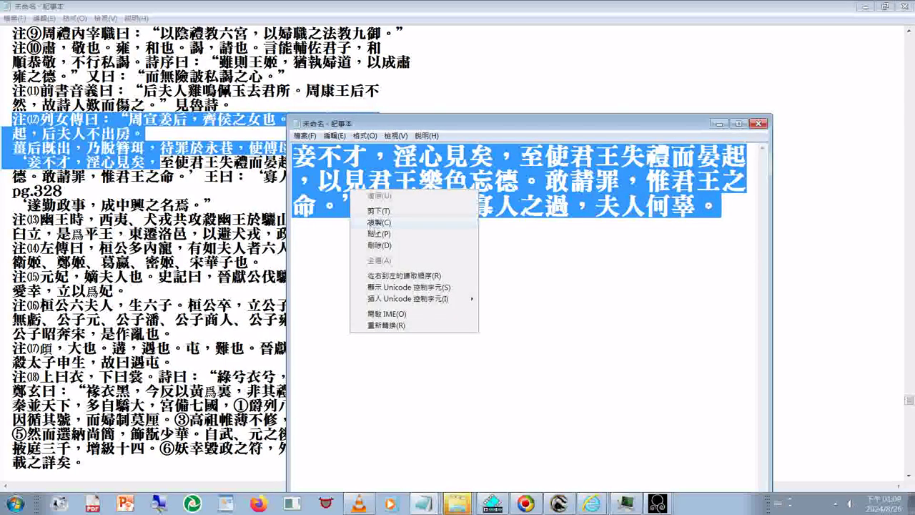
{"action": "left_click", "coordinate": [379, 227]}
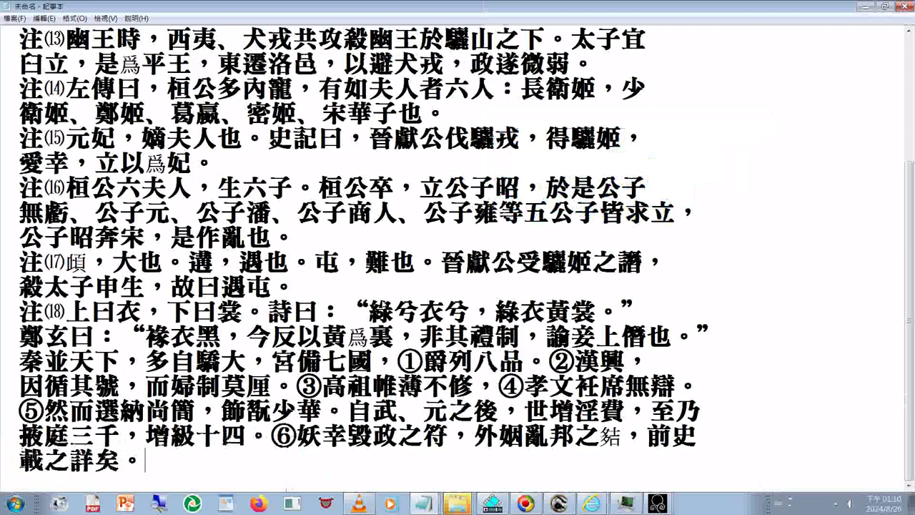
Append the source (後漢書) after 前史載之詳矣 at the end of the second document, without the stray asterisk
{"action": "scroll", "coordinate": [392, 197], "scroll_direction": "up", "scroll_amount": 2}
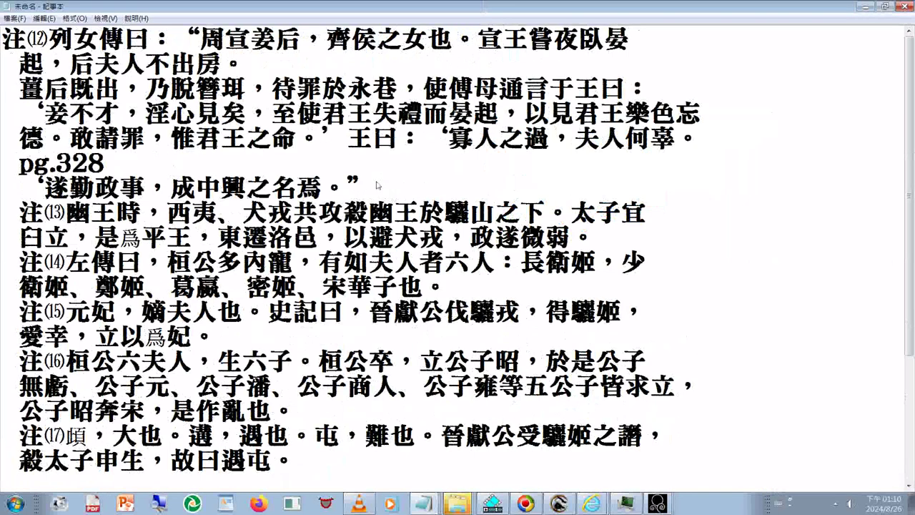
{"action": "scroll", "coordinate": [376, 185], "scroll_direction": "down", "scroll_amount": 2}
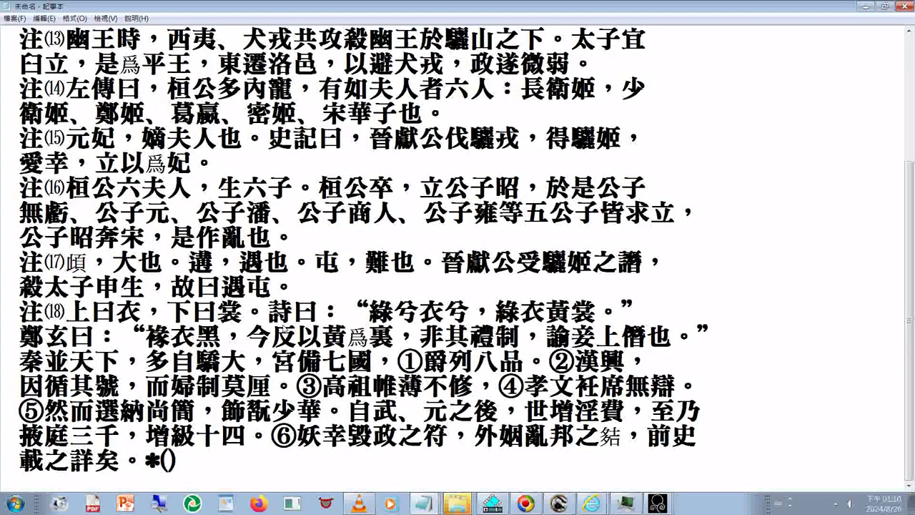
{"action": "key", "text": "BackSpace"}
{"action": "key", "text": "Right"}
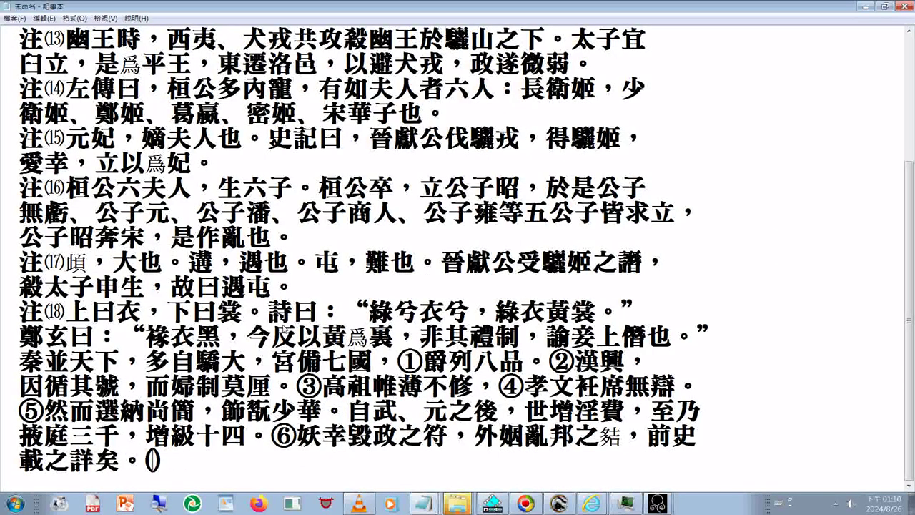
{"action": "key", "text": "ctrl+space"}
{"action": "key", "text": "Delete"}
{"action": "type", "text": "c"}
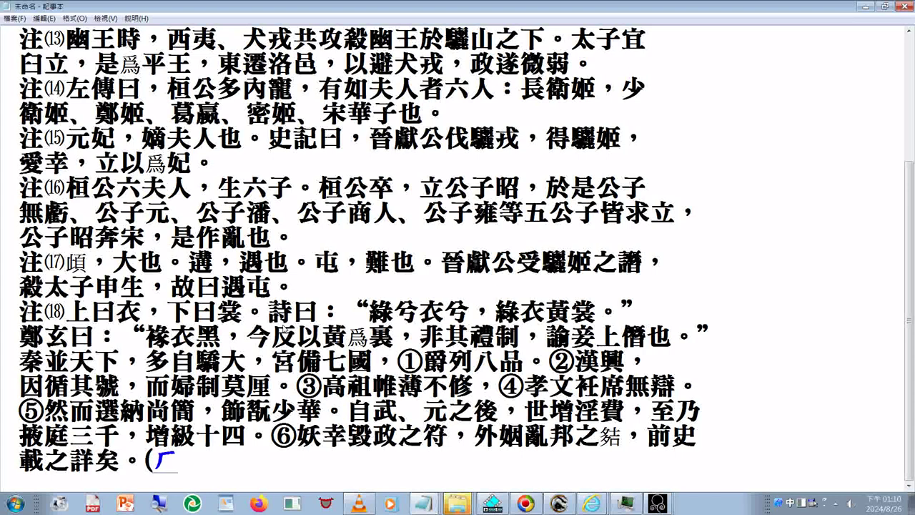
{"action": "type", "text": "k63"}
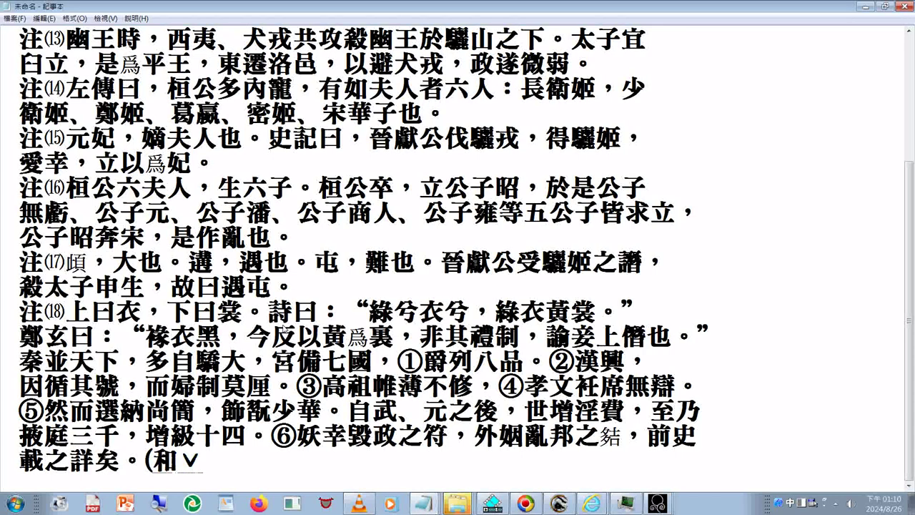
{"action": "key", "text": "BackSpace"}
{"action": "type", "text": "cl4"}
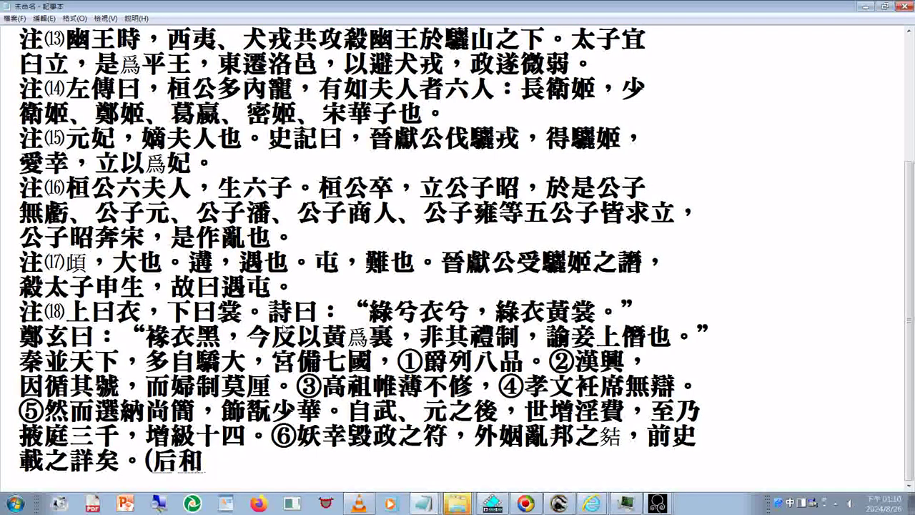
{"action": "type", "text": "gj )"}
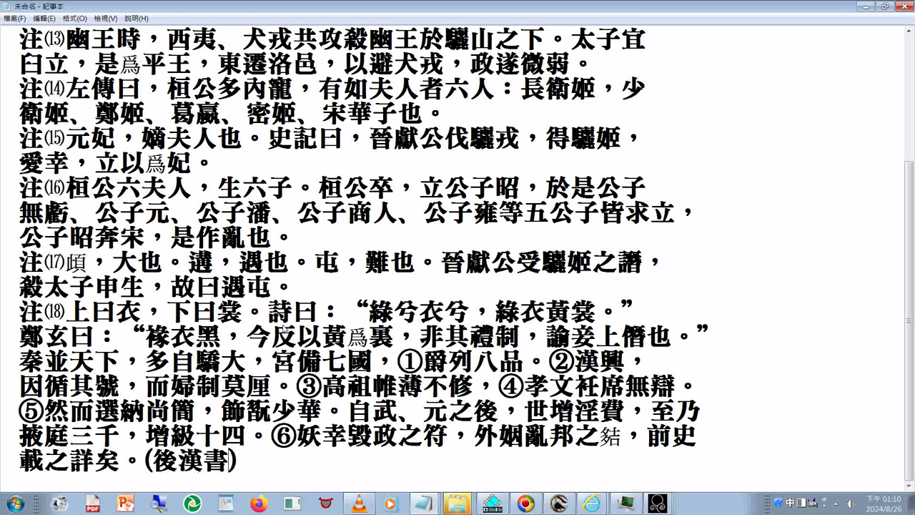
Start saving the document under a new name and paste the copied quotation 妾不才 through 夫人何辜 as the file name
{"action": "scroll", "coordinate": [284, 331], "scroll_direction": "up", "scroll_amount": 2}
{"action": "key", "text": "alt+f"}
{"action": "key", "text": "a"}
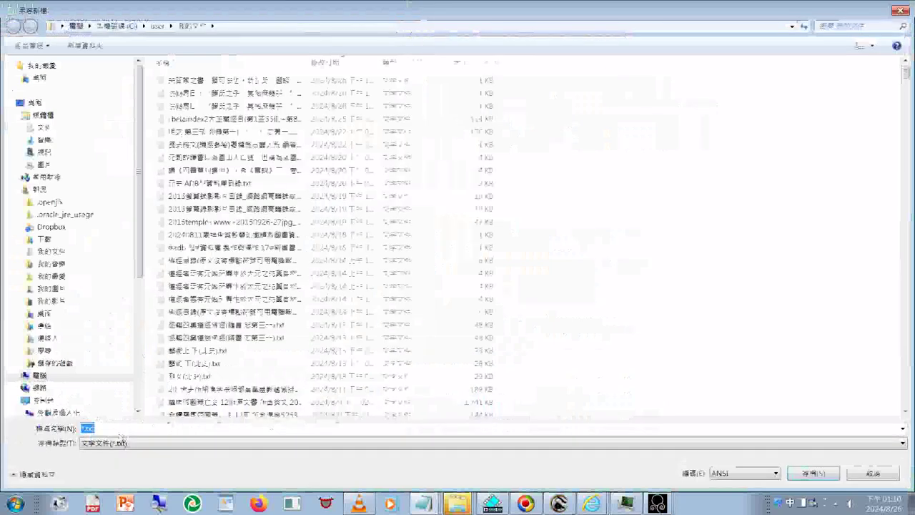
{"action": "right_click", "coordinate": [104, 432]}
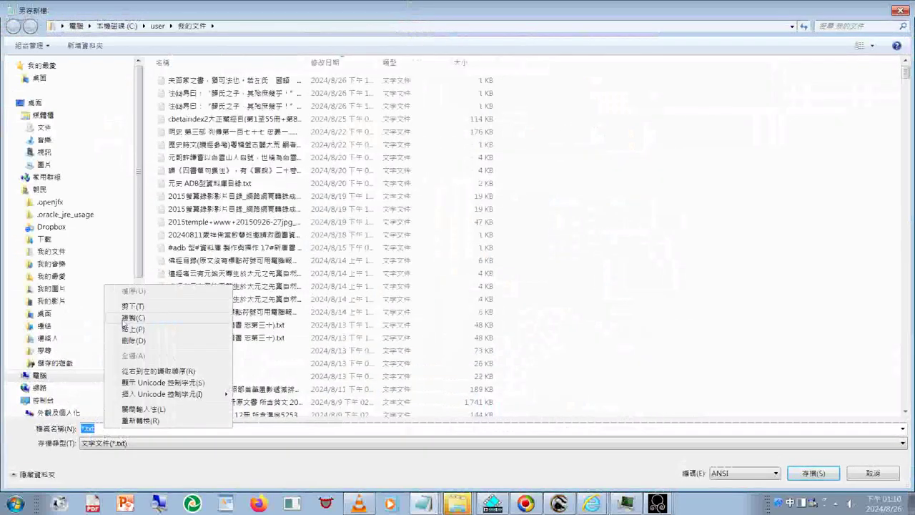
{"action": "left_click", "coordinate": [134, 328]}
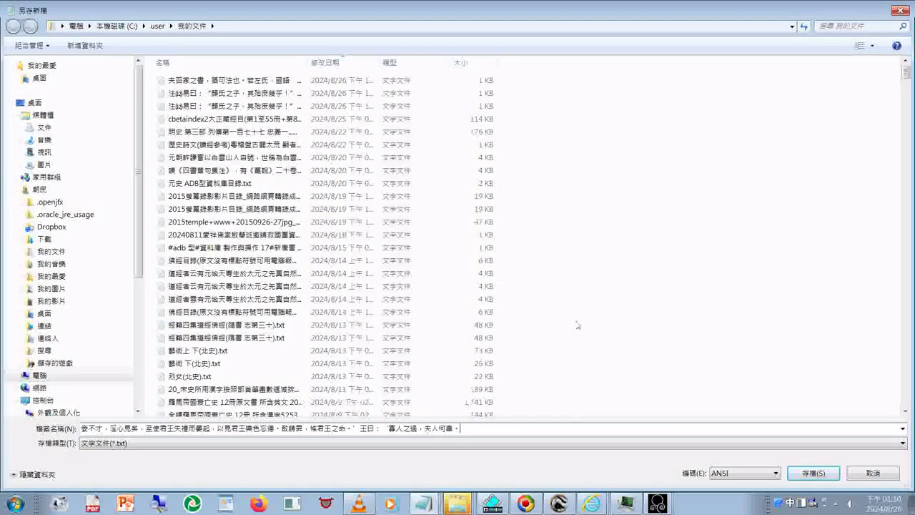
Append (後漢書) to the file name and save the document with Unicode encoding
{"action": "type", "text": "("}
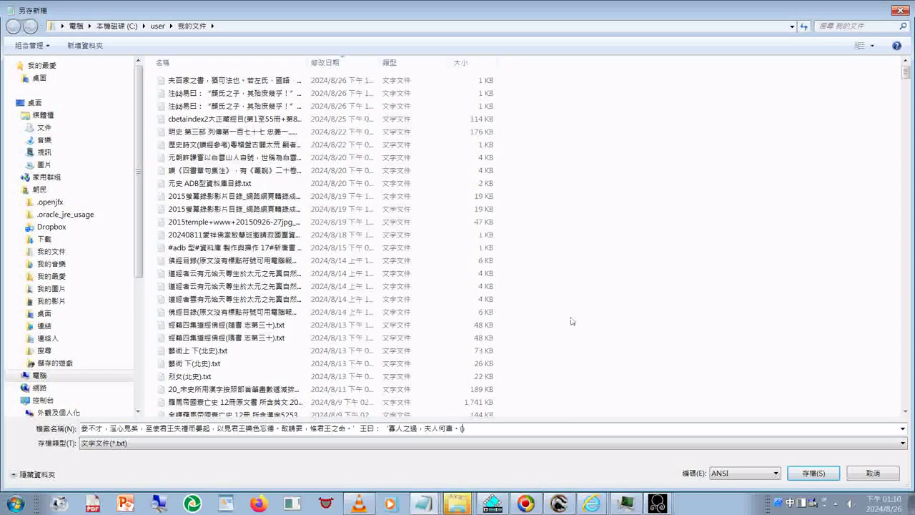
{"action": "type", "text": "后厂"}
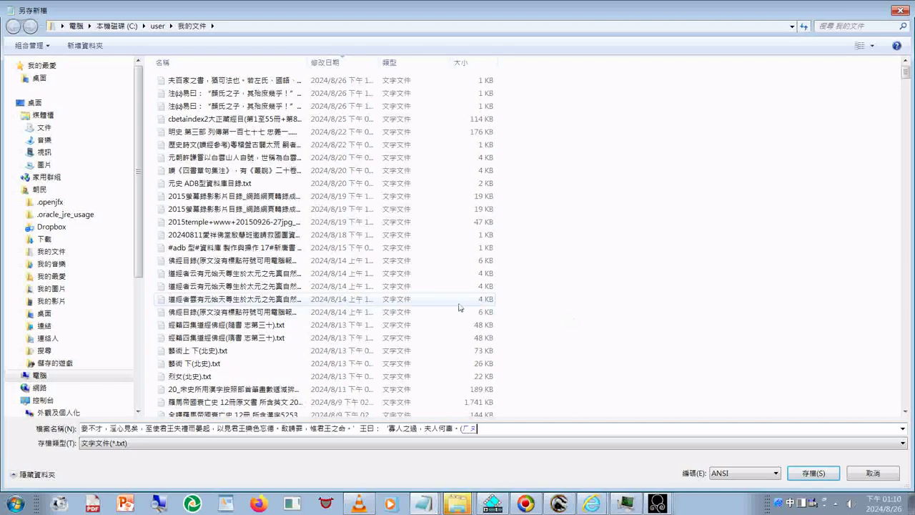
{"action": "type", "text": "和ㄑ祇"}
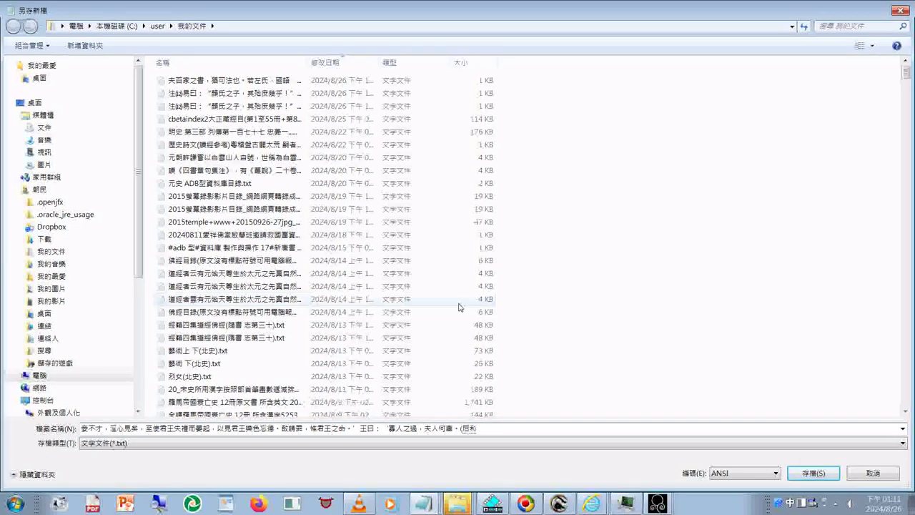
{"action": "key", "text": "shift+Left"}
{"action": "key", "text": "shift+Left"}
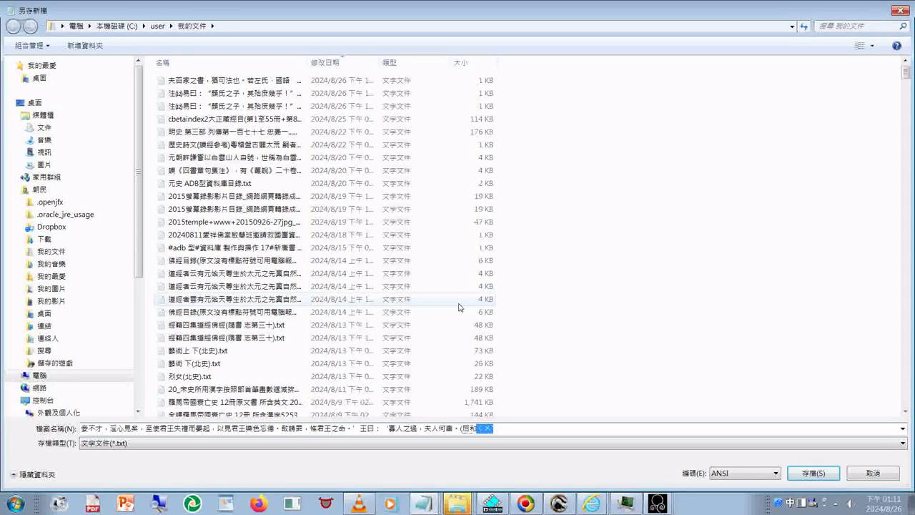
{"action": "key", "text": "Right"}
{"action": "type", "text": "書"}
{"action": "key", "text": "Return"}
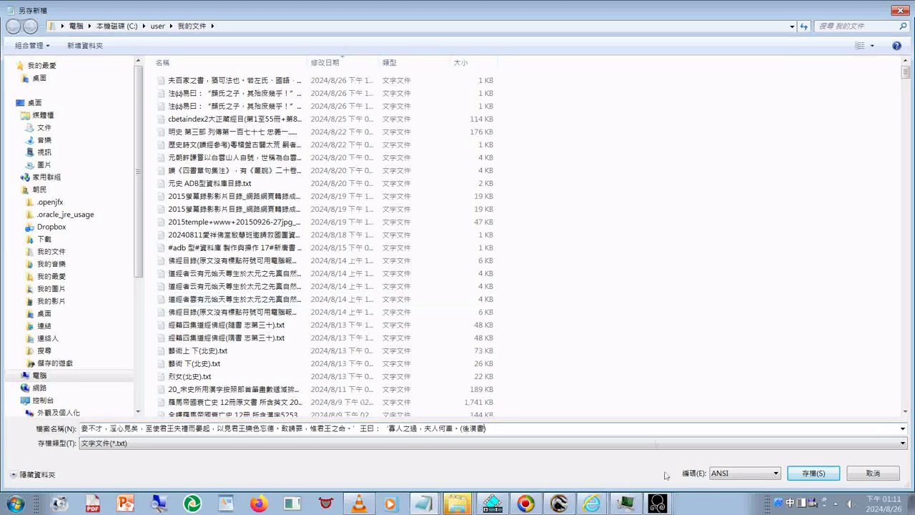
{"action": "left_click", "coordinate": [815, 473]}
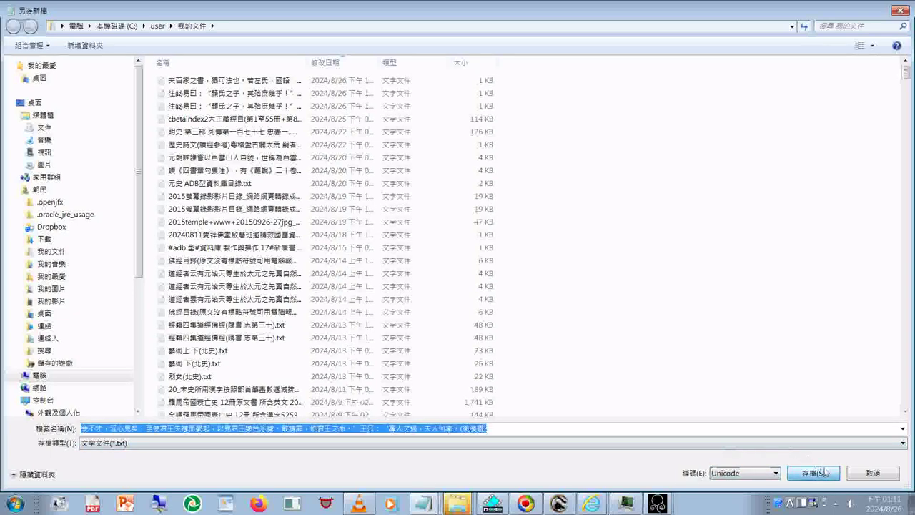
{"action": "left_click", "coordinate": [822, 472]}
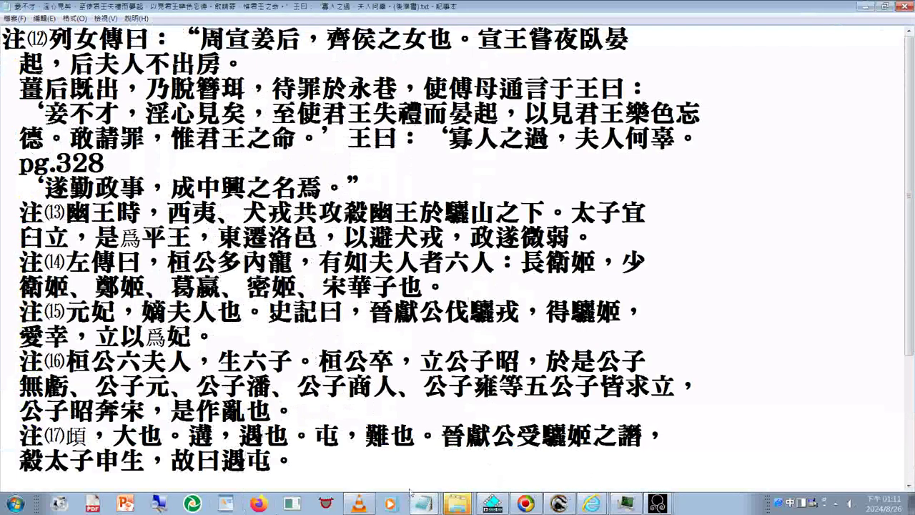
Switch to the 後漢書 XML document and copy the replacement text, starting <書>後漢書卷一下 光武帝紀第一下, into the search term
{"action": "left_click", "coordinate": [424, 504]}
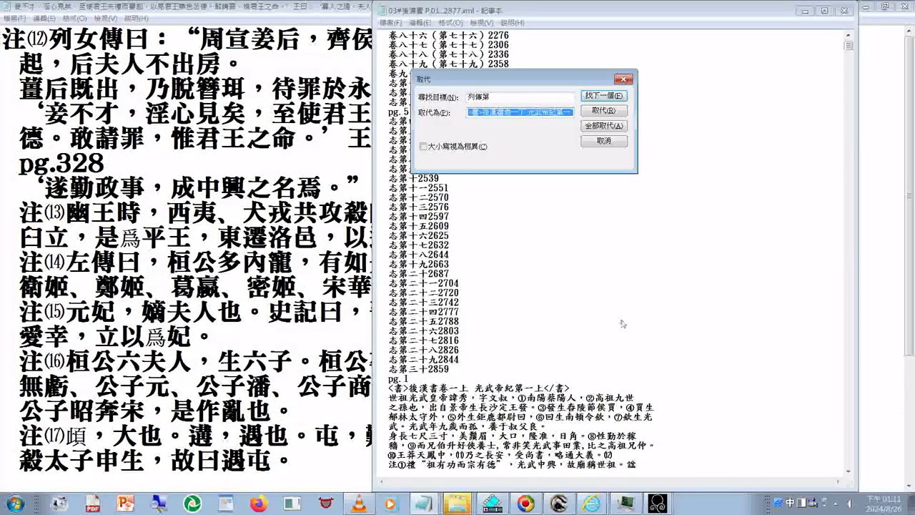
{"action": "right_click", "coordinate": [551, 120]}
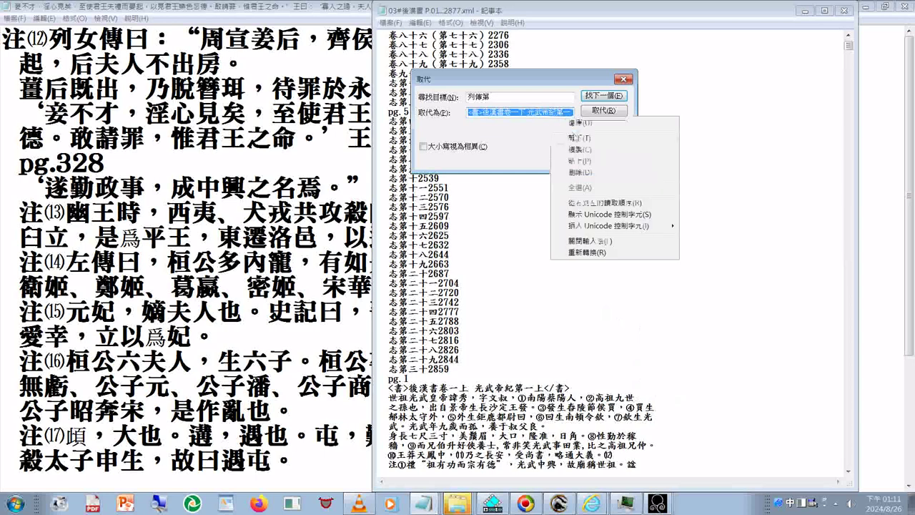
{"action": "left_click", "coordinate": [580, 150]}
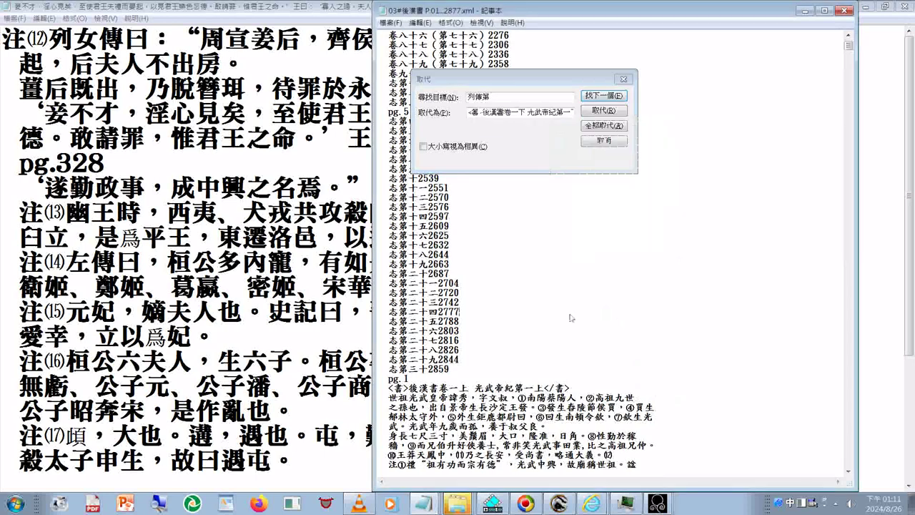
{"action": "left_click", "coordinate": [609, 316]}
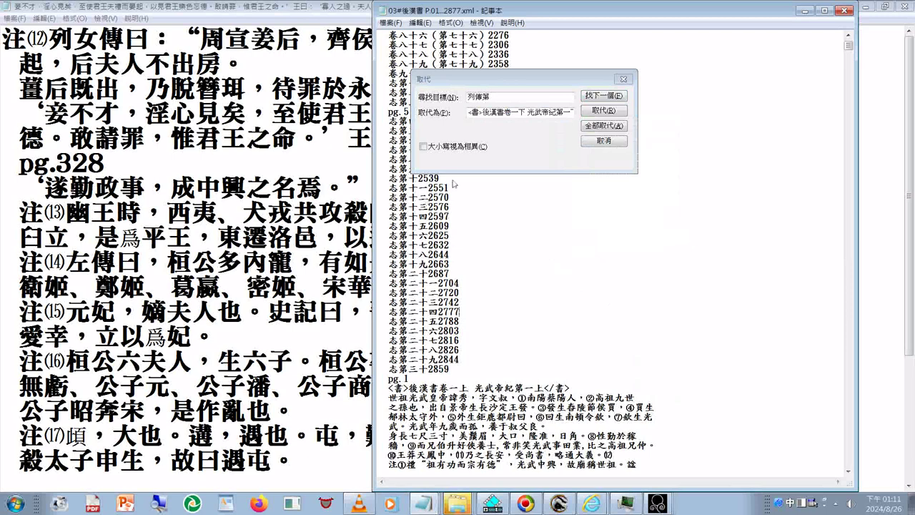
{"action": "key", "text": "ctrl+h"}
{"action": "key", "text": "ctrl+v"}
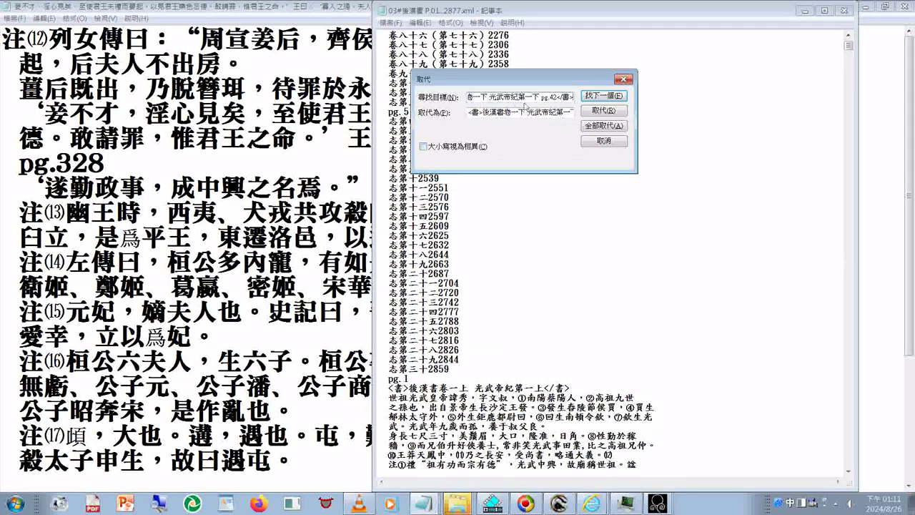
Trim the search term to 後漢書卷一下 and find it in the 後漢書 XML document
{"action": "left_click_drag", "start_coordinate": [538, 102], "coordinate": [679, 105]}
{"action": "key", "text": "BackSpace"}
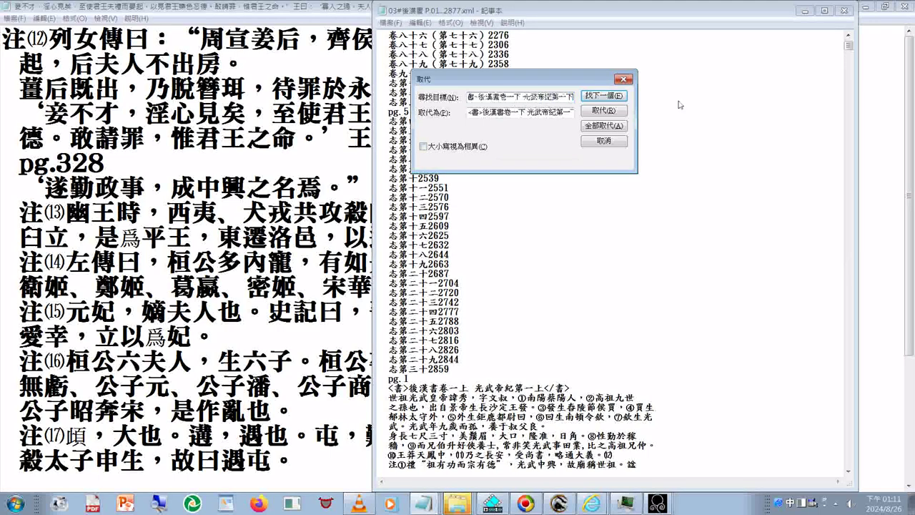
{"action": "key", "text": "BackSpace"}
{"action": "key", "text": "BackSpace"}
{"action": "key", "text": "BackSpace"}
{"action": "key", "text": "BackSpace"}
{"action": "key", "text": "BackSpace"}
{"action": "key", "text": "BackSpace"}
{"action": "key", "text": "BackSpace"}
{"action": "key", "text": "BackSpace"}
{"action": "key", "text": "Home"}
{"action": "key", "text": "Delete"}
{"action": "key", "text": "Delete"}
{"action": "key", "text": "Delete"}
{"action": "key", "text": "Return"}
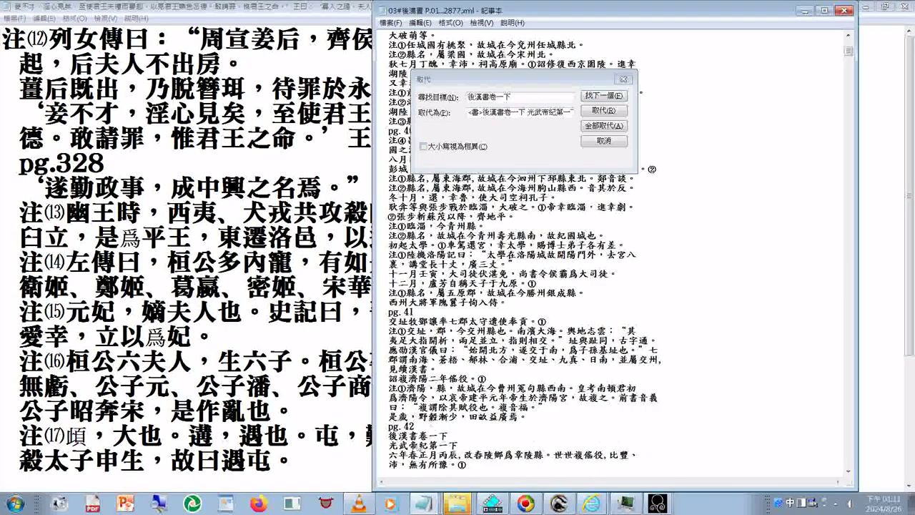
Select the heading lines 後漢書卷一下 and 光武帝紀第一下 below pg.42 and move the Replace dialog clear of the text
{"action": "left_click_drag", "start_coordinate": [388, 435], "coordinate": [461, 446]}
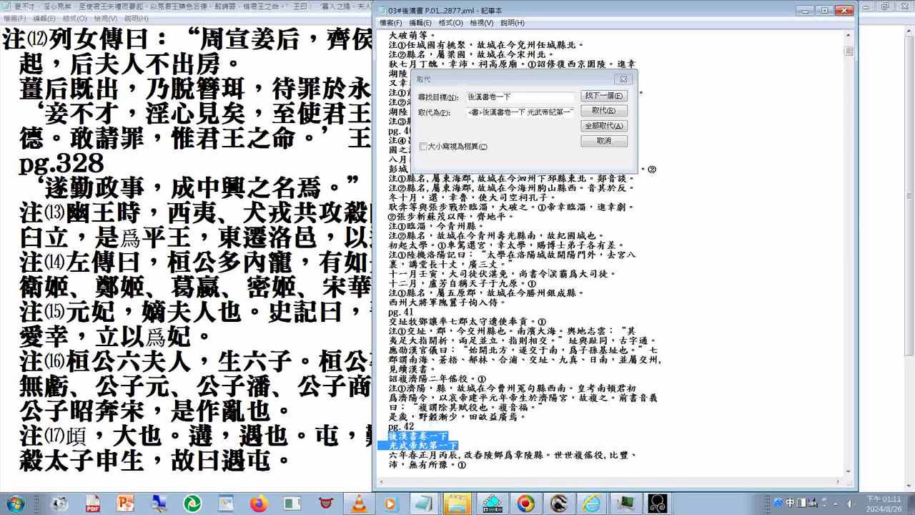
{"action": "scroll", "coordinate": [549, 273], "scroll_direction": "down", "scroll_amount": 7}
{"action": "left_click", "coordinate": [510, 80]}
{"action": "left_click_drag", "start_coordinate": [509, 80], "coordinate": [805, 133]}
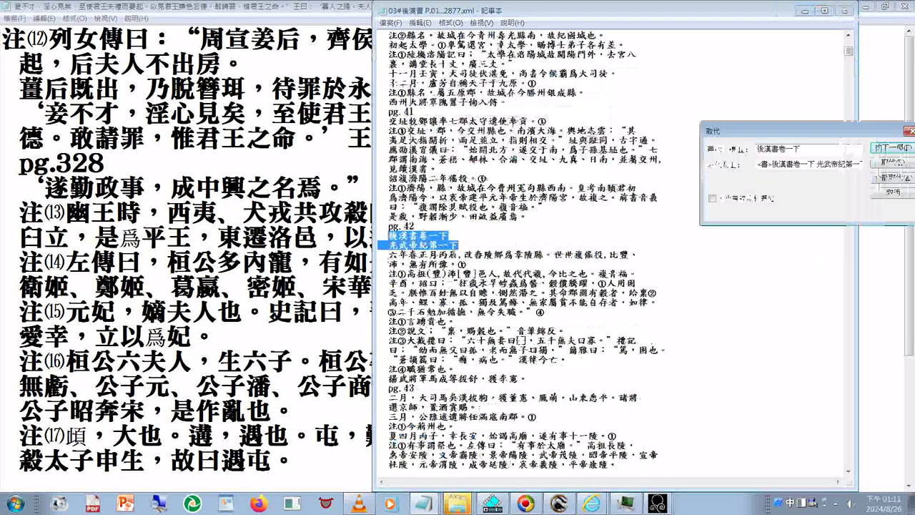
{"action": "left_click", "coordinate": [449, 245]}
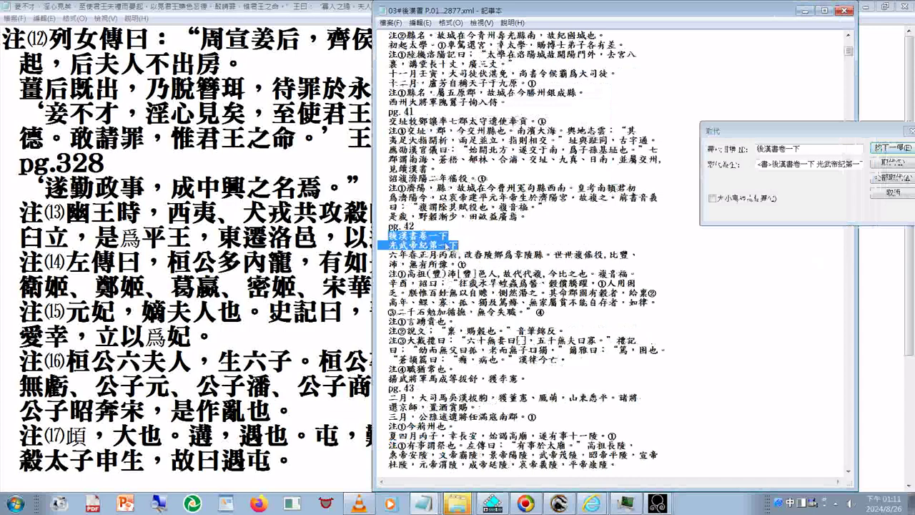
{"action": "key", "text": "ctrl+h"}
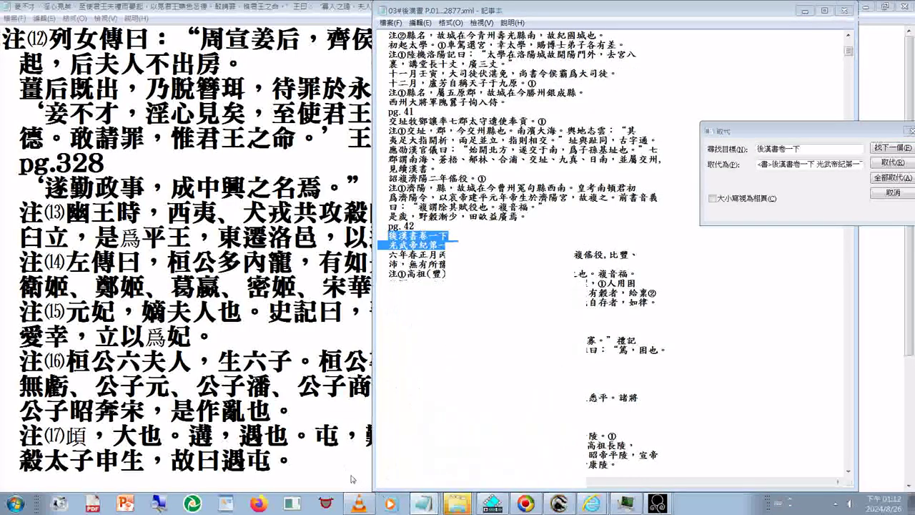
Close the untitled document holding only the joined quotation without saving it
{"action": "left_click", "coordinate": [357, 483]}
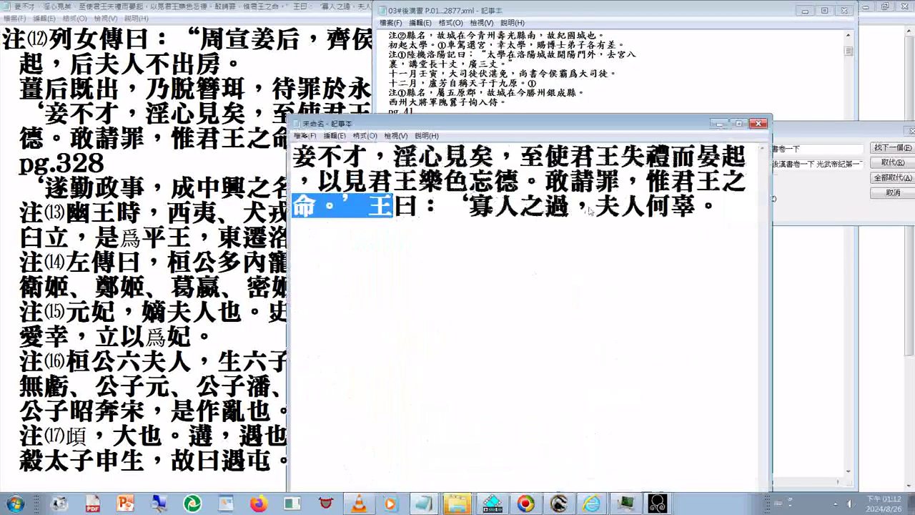
{"action": "left_click", "coordinate": [759, 123]}
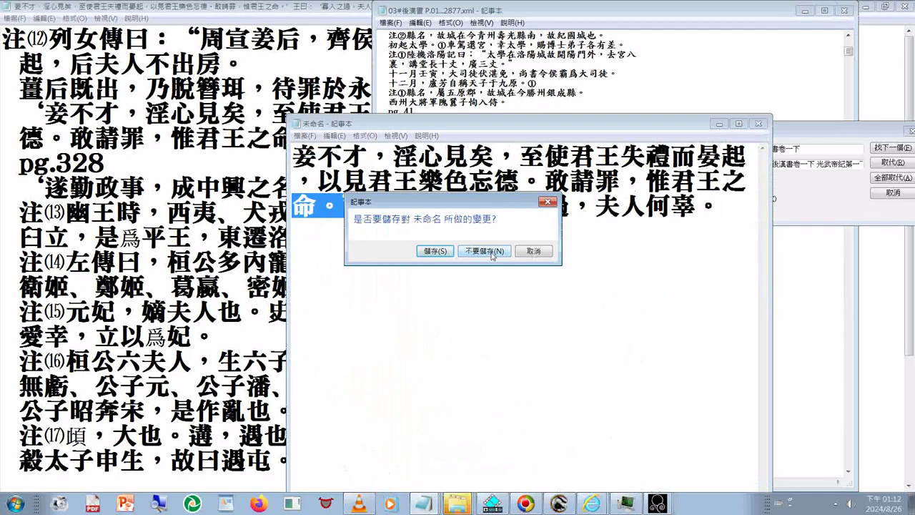
{"action": "key", "text": "Escape"}
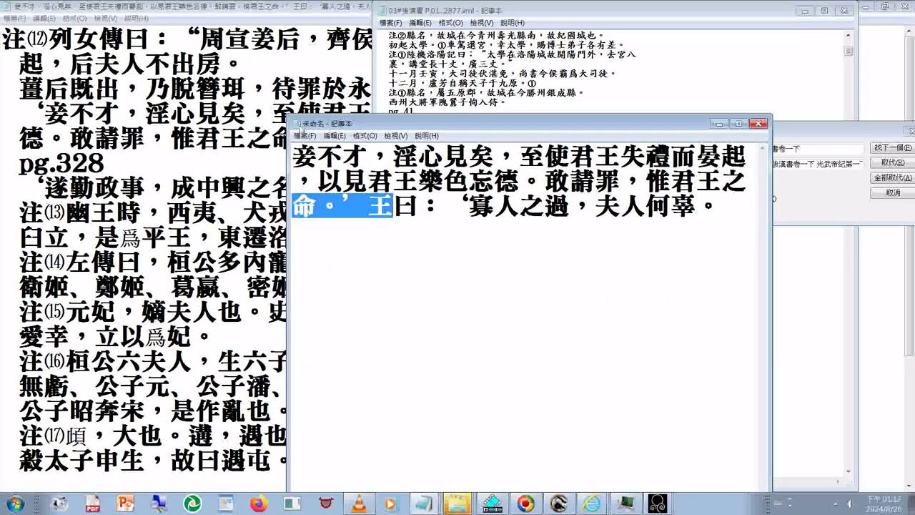
{"action": "left_click", "coordinate": [759, 125]}
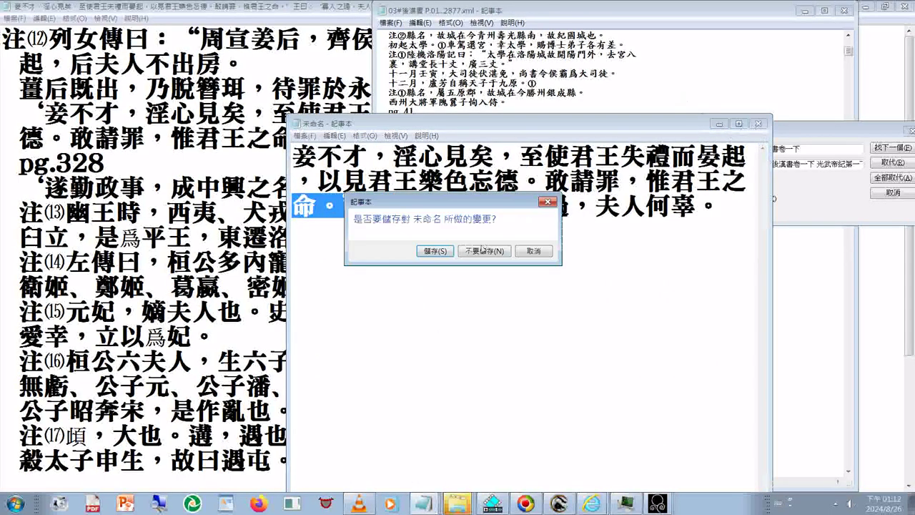
{"action": "left_click", "coordinate": [485, 250]}
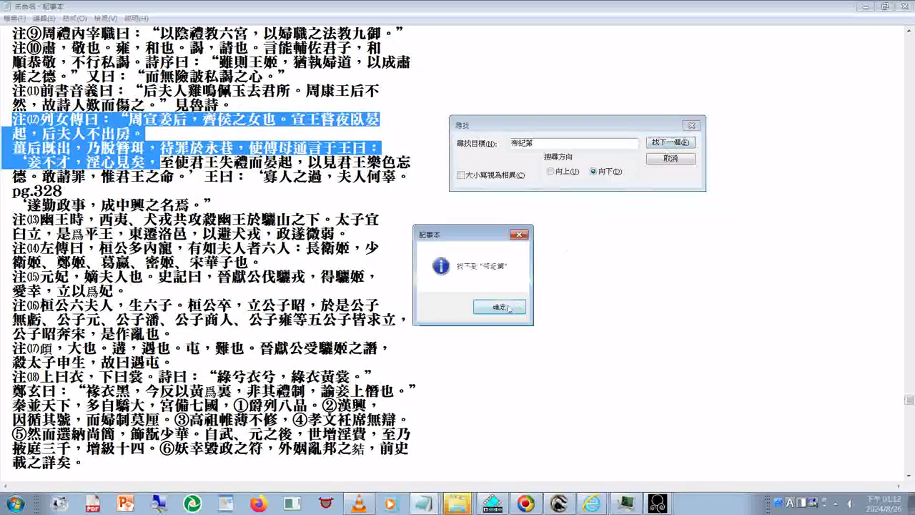
Search upward for 帝紀第 in the large untitled text, and search downward for it again
{"action": "left_click", "coordinate": [505, 309]}
{"action": "left_click", "coordinate": [422, 247]}
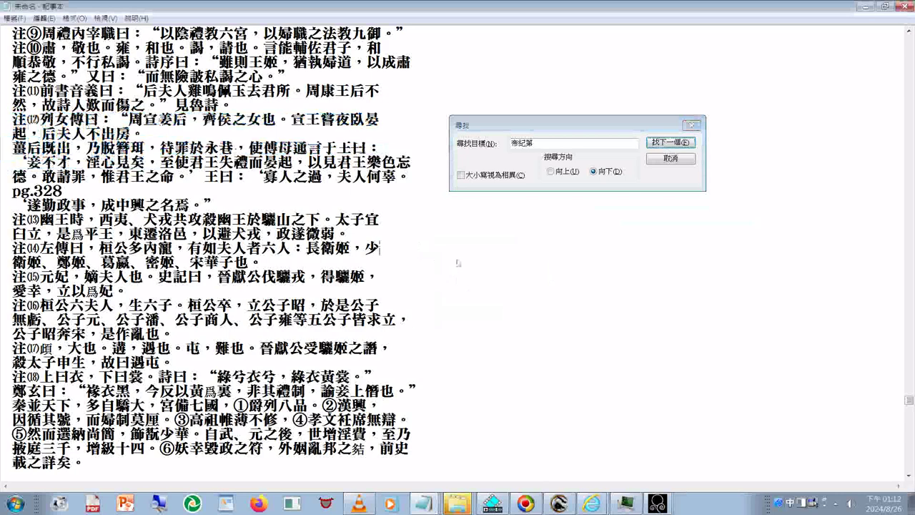
{"action": "scroll", "coordinate": [458, 263], "scroll_direction": "up", "scroll_amount": 10}
{"action": "left_click", "coordinate": [551, 171]}
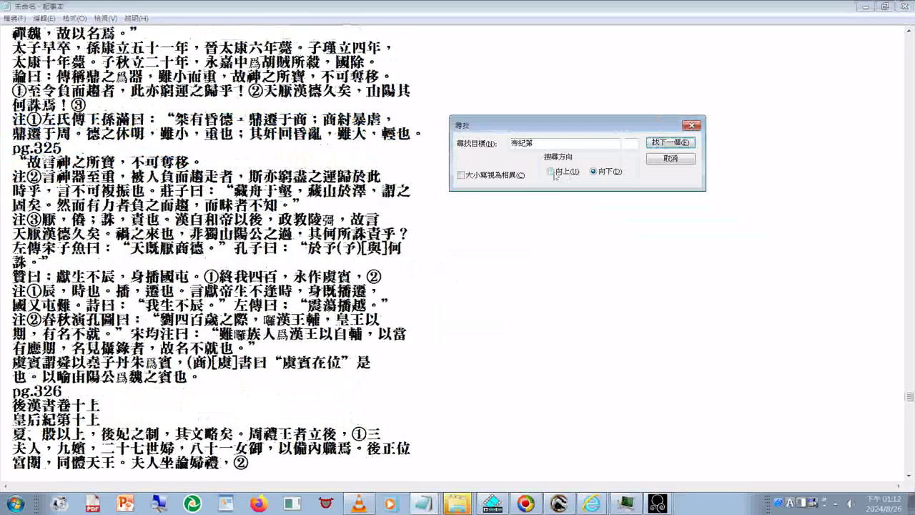
{"action": "left_click", "coordinate": [662, 149]}
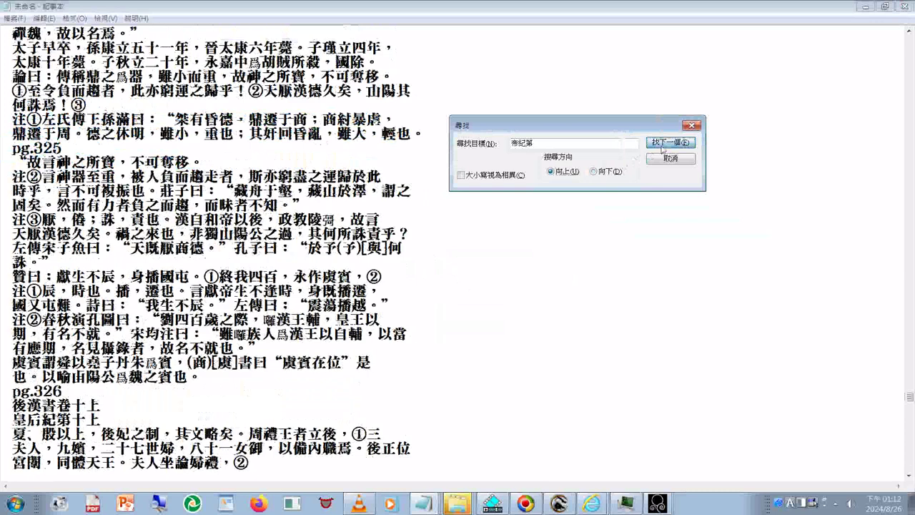
{"action": "left_click", "coordinate": [662, 142]}
{"action": "key", "text": "alt+d"}
{"action": "key", "text": "Return"}
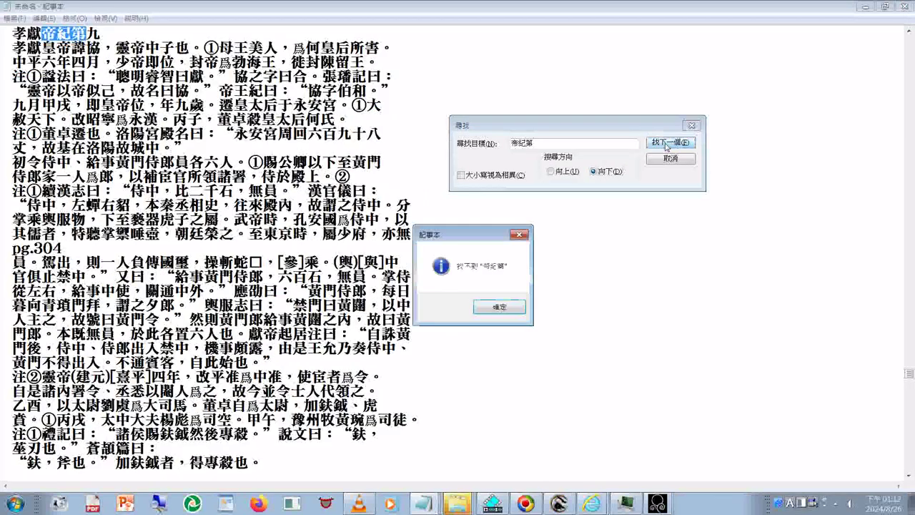
{"action": "left_click", "coordinate": [515, 308]}
Dismiss the search message and look through the 孝獻帝紀 text down to the 後漢書卷十上 heading below pg.326
{"action": "left_click", "coordinate": [354, 362]}
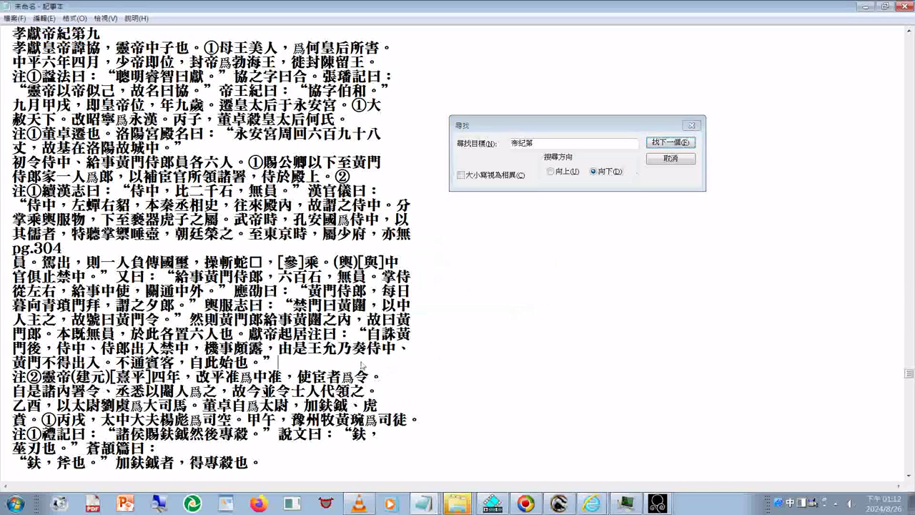
{"action": "scroll", "coordinate": [361, 365], "scroll_direction": "down", "scroll_amount": 10}
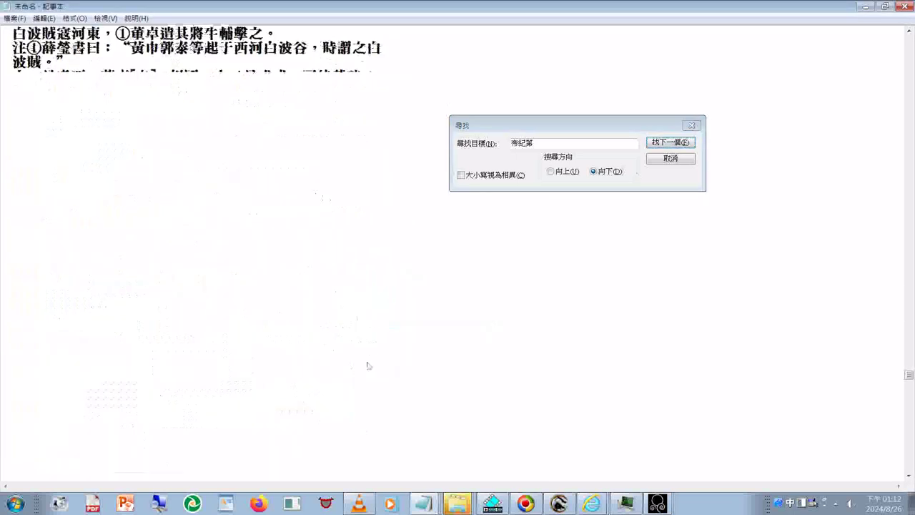
{"action": "scroll", "coordinate": [368, 366], "scroll_direction": "down", "scroll_amount": 3}
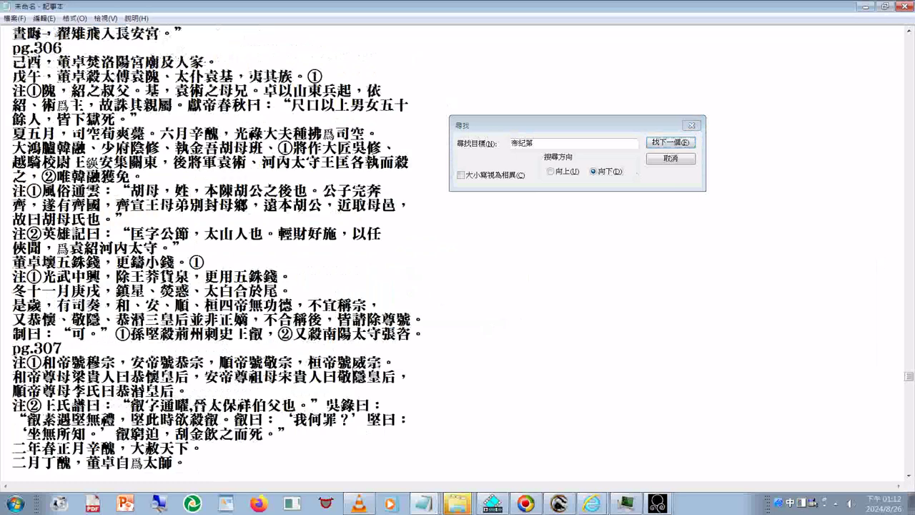
{"action": "scroll", "coordinate": [377, 364], "scroll_direction": "down", "scroll_amount": 12}
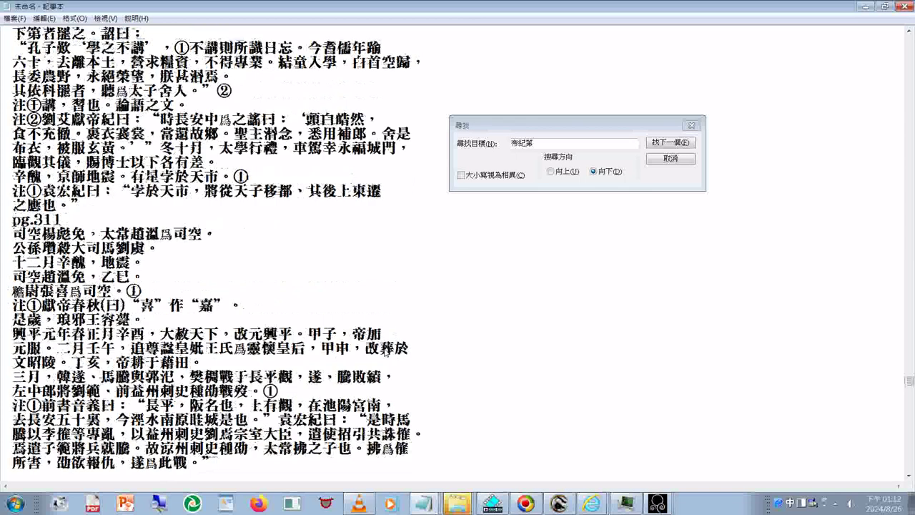
{"action": "scroll", "coordinate": [384, 352], "scroll_direction": "down", "scroll_amount": 20}
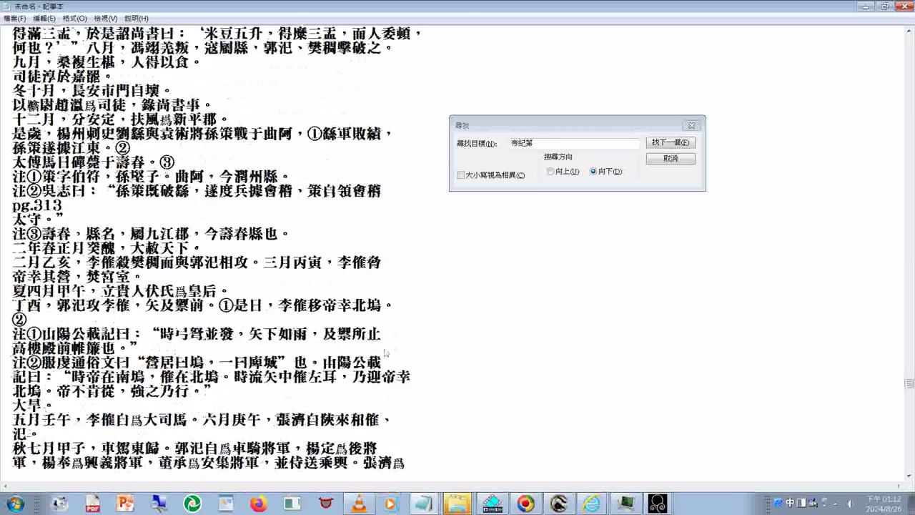
{"action": "scroll", "coordinate": [384, 352], "scroll_direction": "down", "scroll_amount": 15}
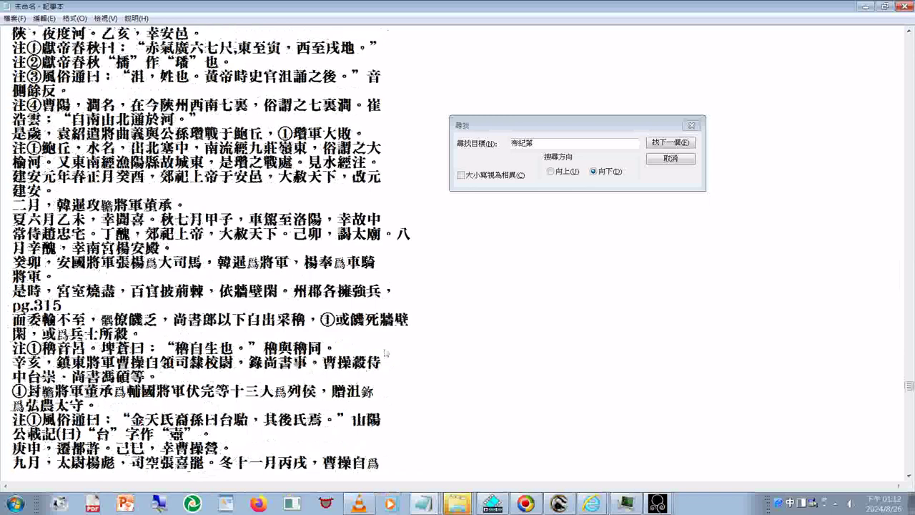
{"action": "scroll", "coordinate": [384, 352], "scroll_direction": "down", "scroll_amount": 20}
{"action": "scroll", "coordinate": [388, 351], "scroll_direction": "down", "scroll_amount": 5}
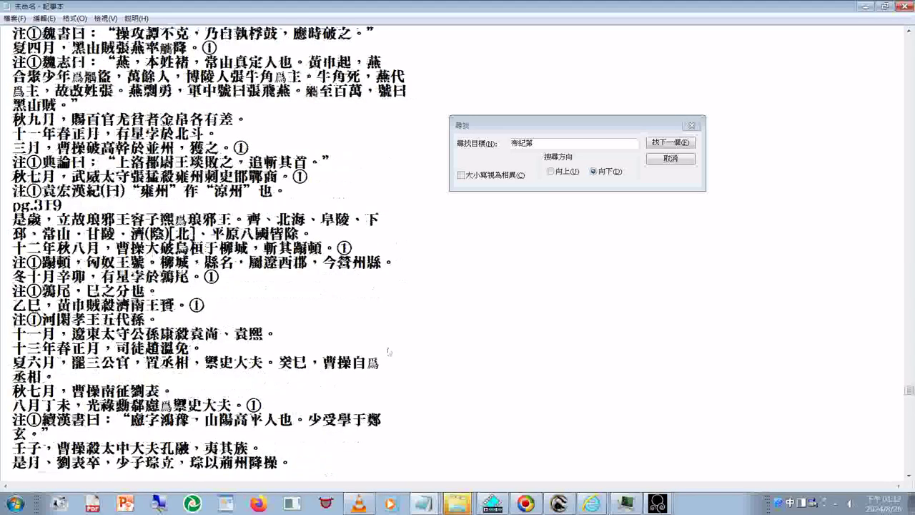
{"action": "scroll", "coordinate": [388, 352], "scroll_direction": "down", "scroll_amount": 15}
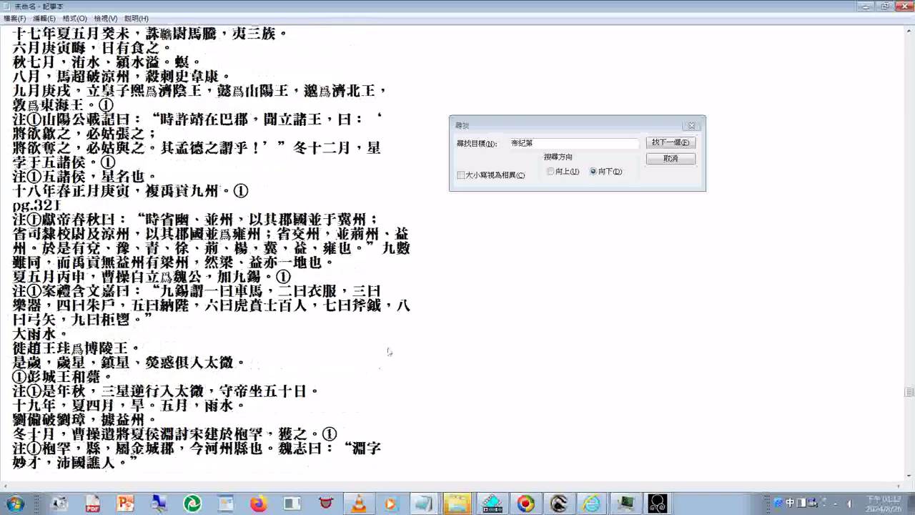
{"action": "scroll", "coordinate": [388, 352], "scroll_direction": "down", "scroll_amount": 10}
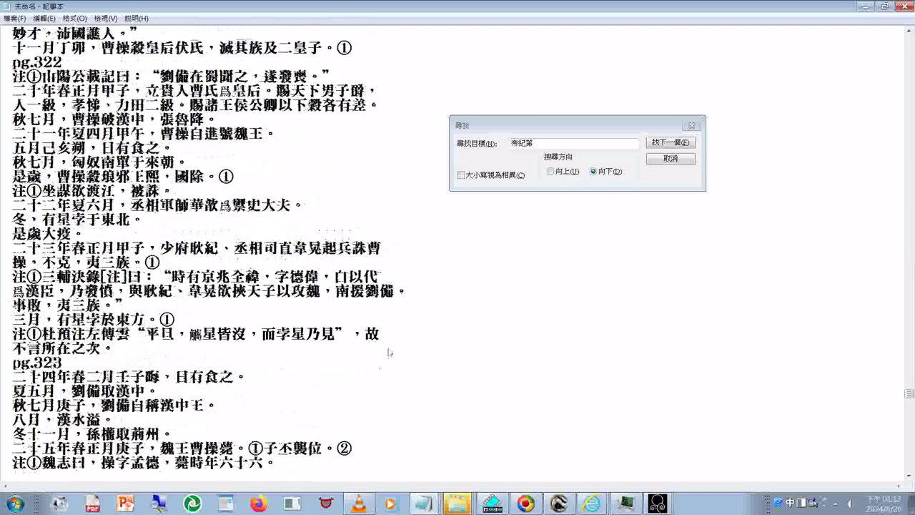
{"action": "scroll", "coordinate": [389, 352], "scroll_direction": "up", "scroll_amount": 3}
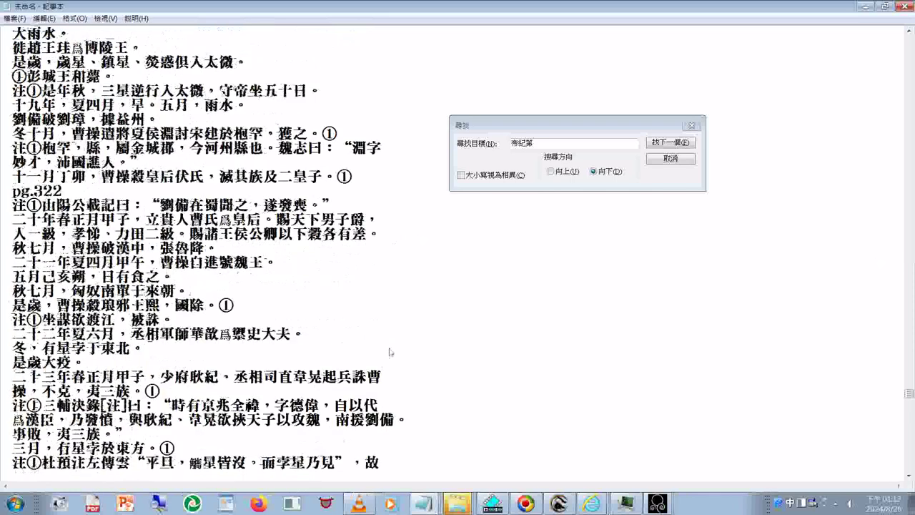
{"action": "scroll", "coordinate": [389, 352], "scroll_direction": "up", "scroll_amount": 10}
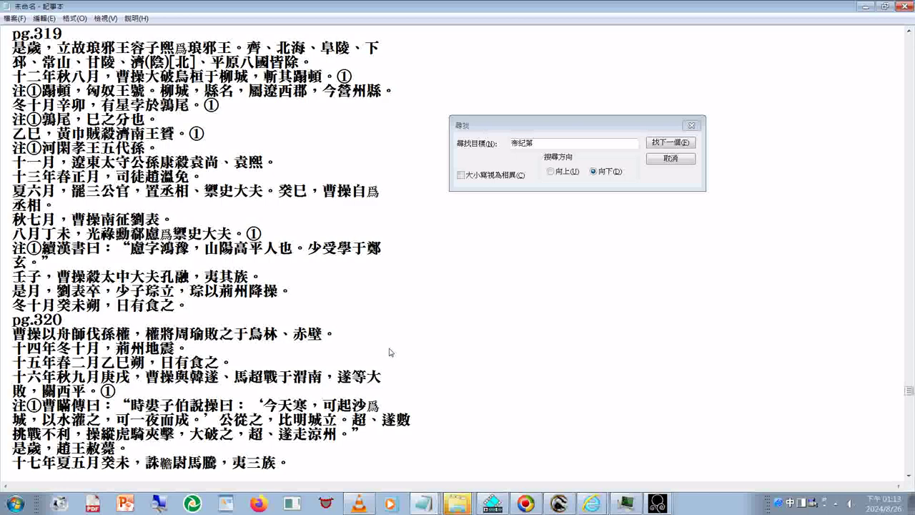
{"action": "scroll", "coordinate": [389, 352], "scroll_direction": "up", "scroll_amount": 10}
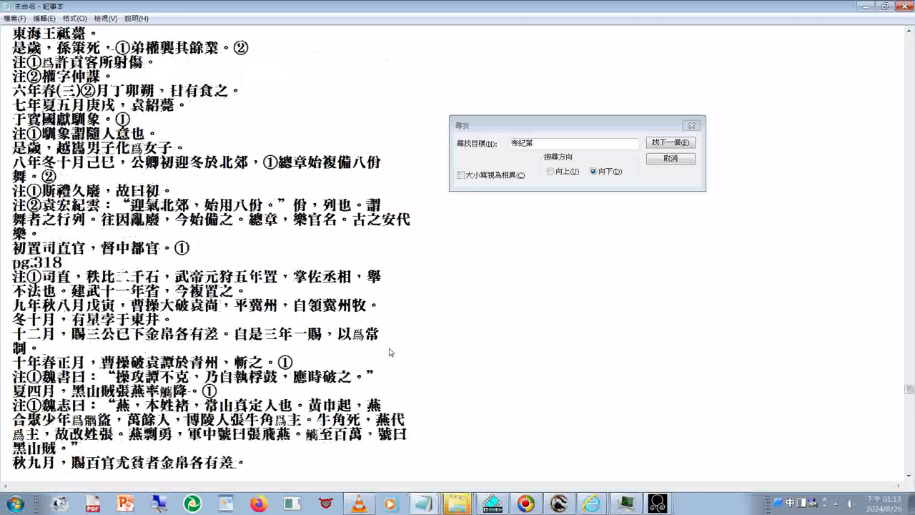
{"action": "scroll", "coordinate": [390, 352], "scroll_direction": "down", "scroll_amount": 20}
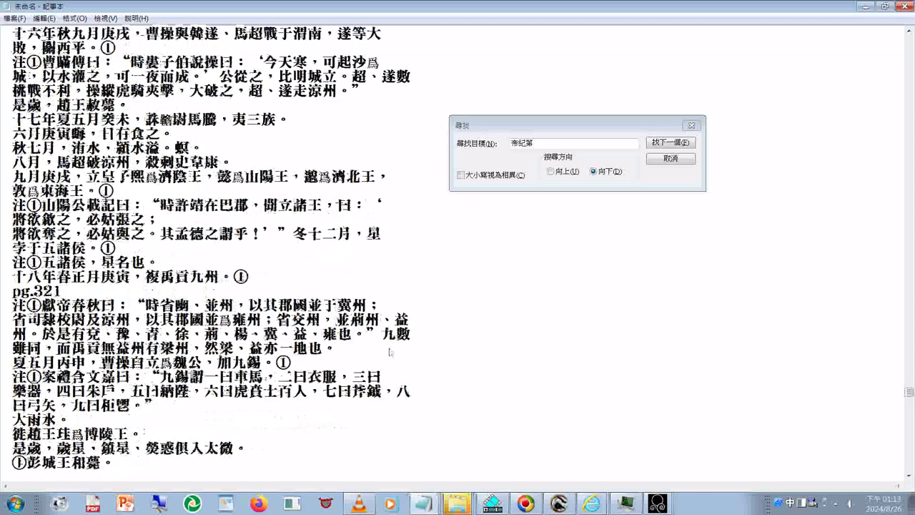
{"action": "scroll", "coordinate": [390, 352], "scroll_direction": "down", "scroll_amount": 15}
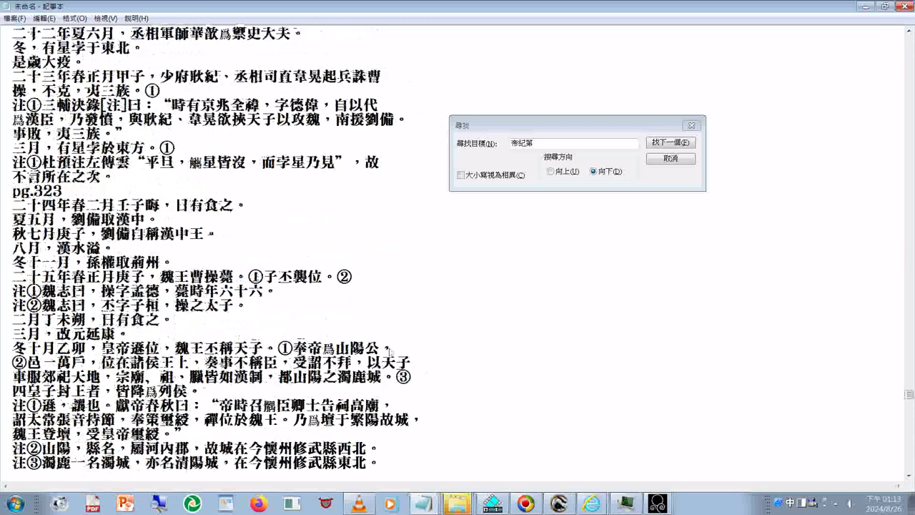
{"action": "scroll", "coordinate": [390, 351], "scroll_direction": "down", "scroll_amount": 15}
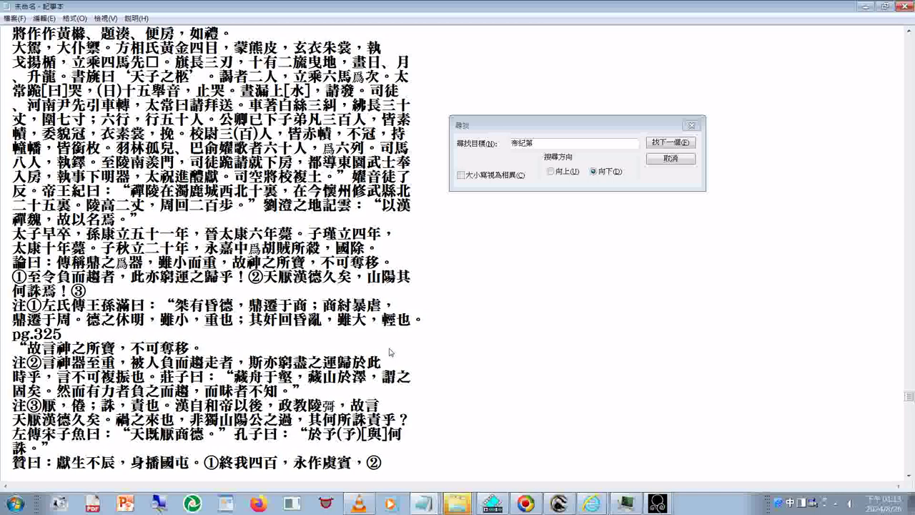
{"action": "scroll", "coordinate": [390, 352], "scroll_direction": "down", "scroll_amount": 4}
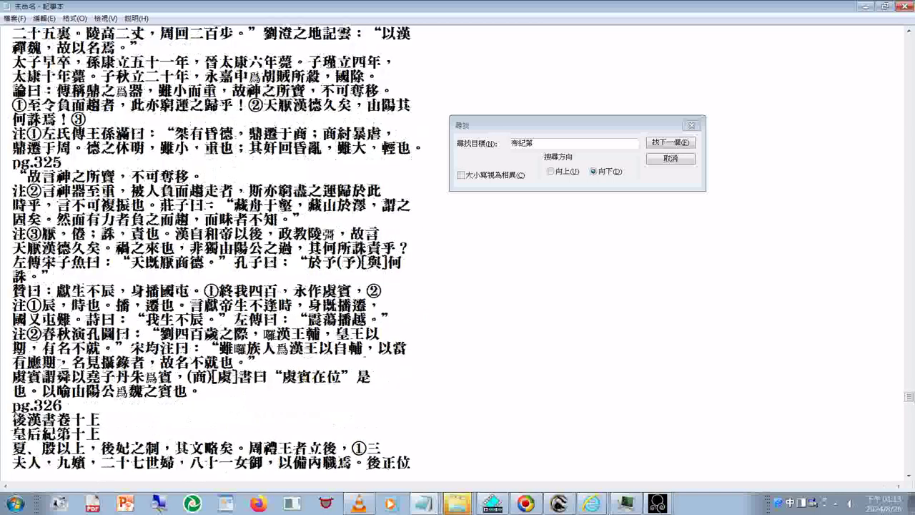
Select the text from pg.326 through the 皇后紀第十上 heading to 夫人，九嬪， in the opening passage
{"action": "left_click_drag", "start_coordinate": [57, 420], "coordinate": [13, 413]}
{"action": "left_click", "coordinate": [13, 409]}
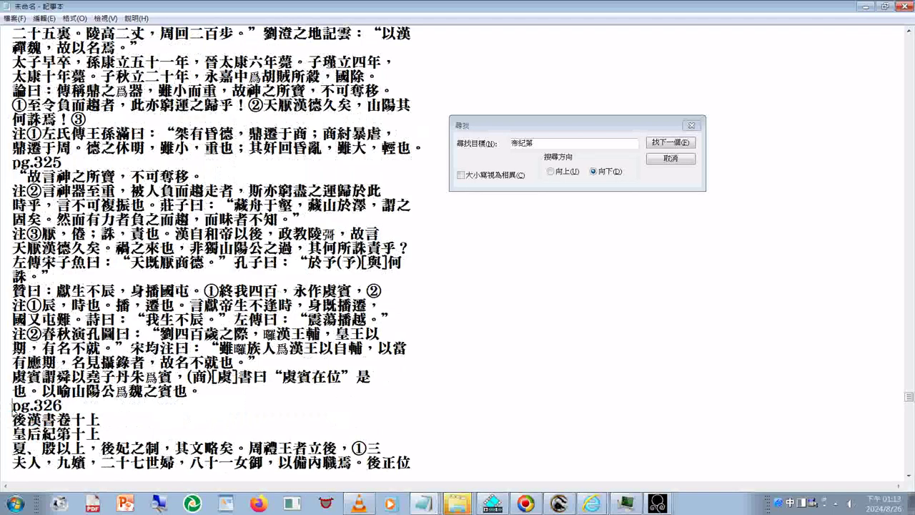
{"action": "scroll", "coordinate": [13, 409], "scroll_direction": "down", "scroll_amount": 4}
{"action": "left_click", "coordinate": [101, 290], "text": "shift"}
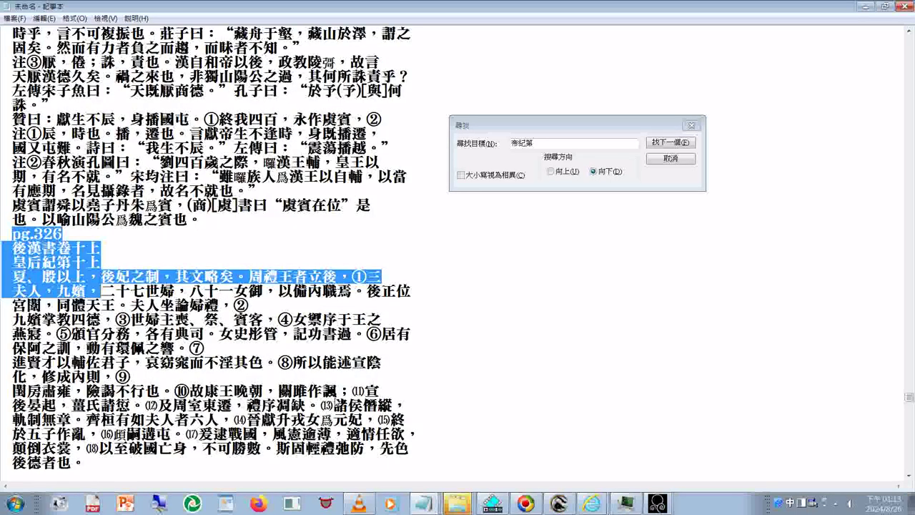
Correct 後 to 后 in the phrase 凡後之事以禮 of note ⑥ on pg.327
{"action": "scroll", "coordinate": [206, 247], "scroll_direction": "down", "scroll_amount": 4}
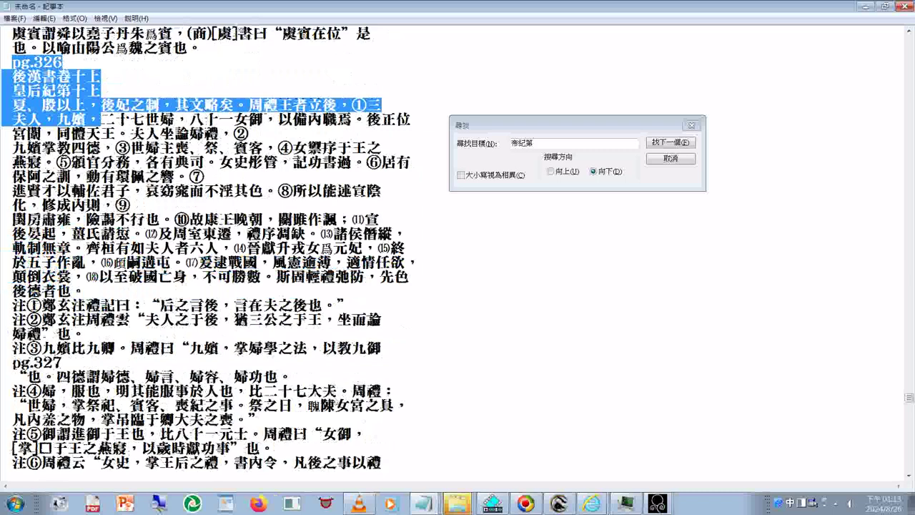
{"action": "scroll", "coordinate": [205, 247], "scroll_direction": "down", "scroll_amount": 2}
{"action": "left_click_drag", "start_coordinate": [308, 376], "coordinate": [323, 380]}
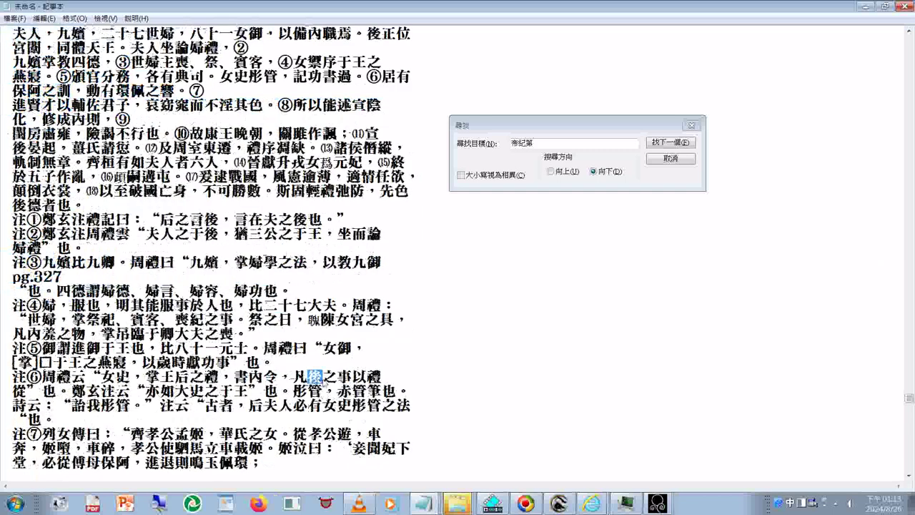
{"action": "type", "text": "后"}
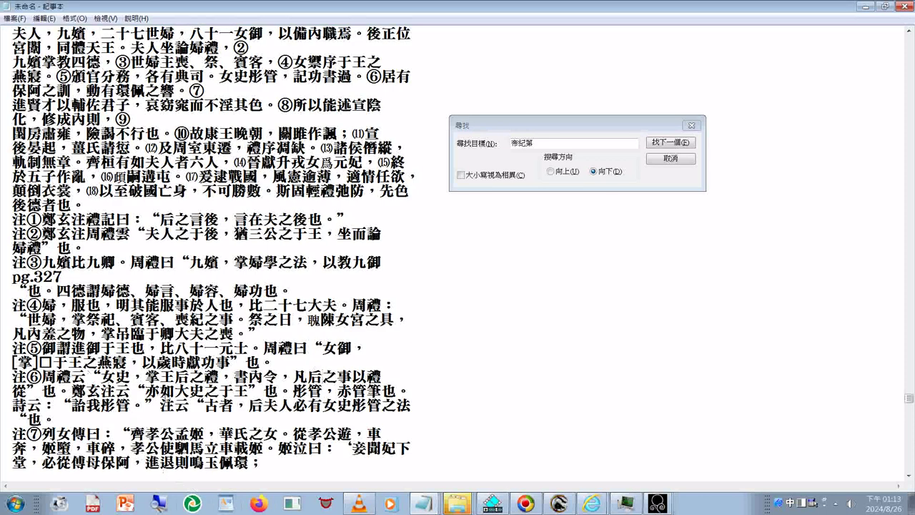
Read notes ⑦ and ⑧ on pg.327 and highlight 窈窕，幽閒也 in the 毛萇 commentary
{"action": "scroll", "coordinate": [148, 376], "scroll_direction": "down", "scroll_amount": 1}
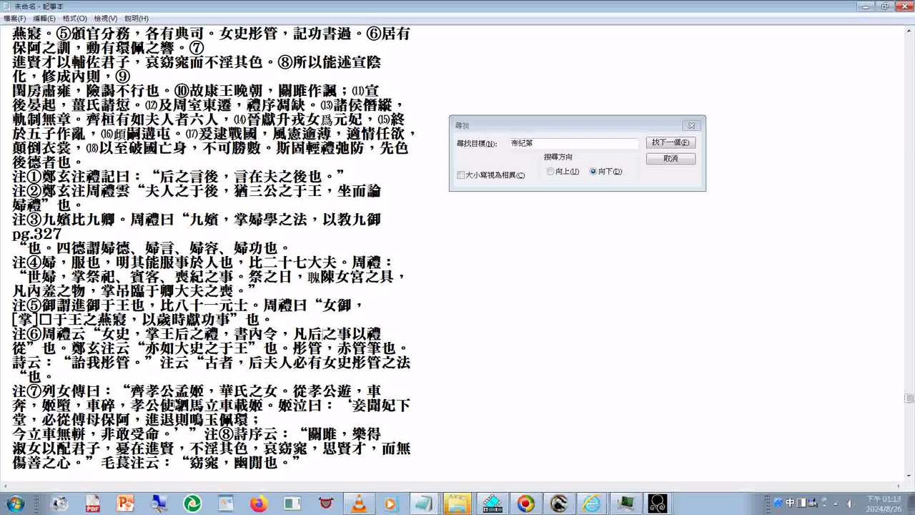
{"action": "scroll", "coordinate": [323, 248], "scroll_direction": "down", "scroll_amount": 2}
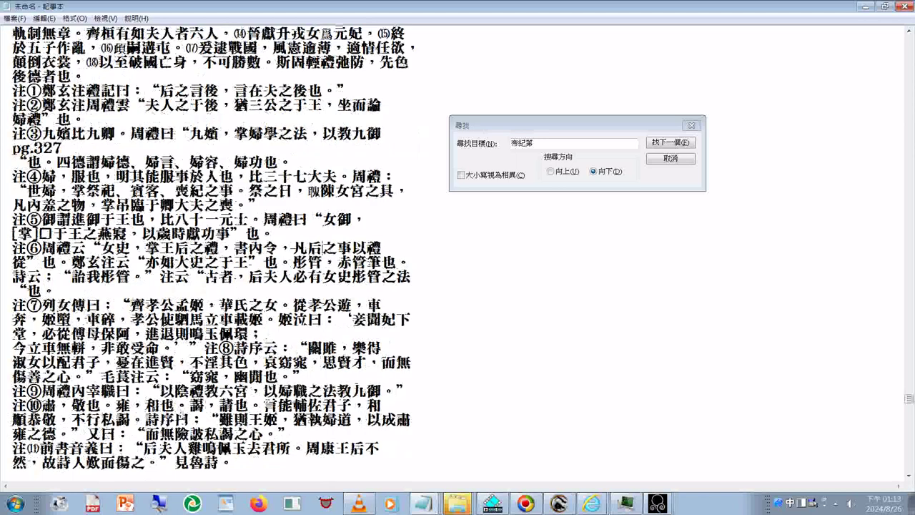
{"action": "scroll", "coordinate": [323, 248], "scroll_direction": "down", "scroll_amount": 1}
{"action": "left_click_drag", "start_coordinate": [189, 333], "coordinate": [277, 333]}
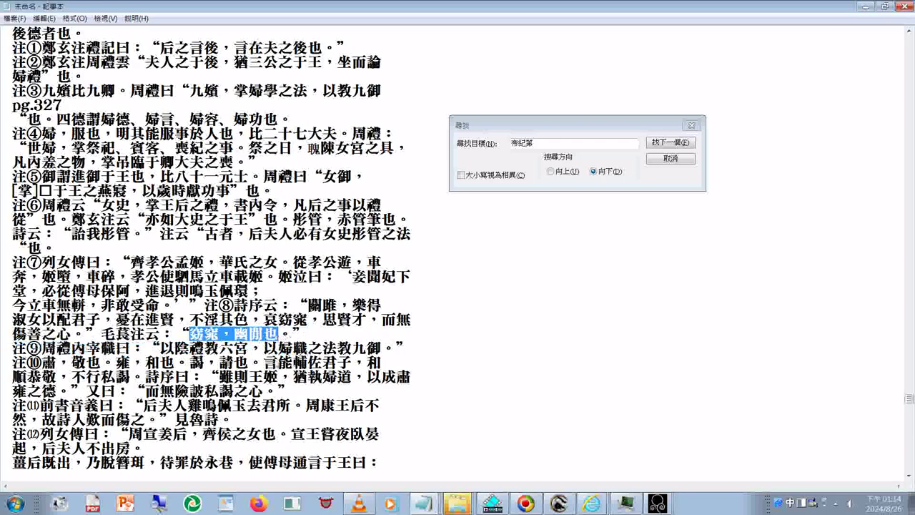
Proofread the 皇后紀 text from note ⑨ on pg.327 through note ⑥ on pg.329
{"action": "scroll", "coordinate": [238, 416], "scroll_direction": "down", "scroll_amount": 1}
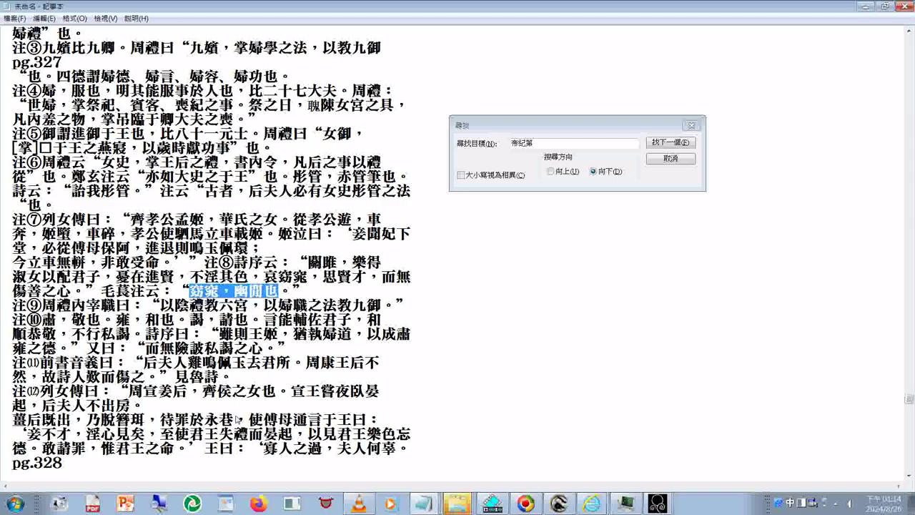
{"action": "scroll", "coordinate": [236, 420], "scroll_direction": "down", "scroll_amount": 1}
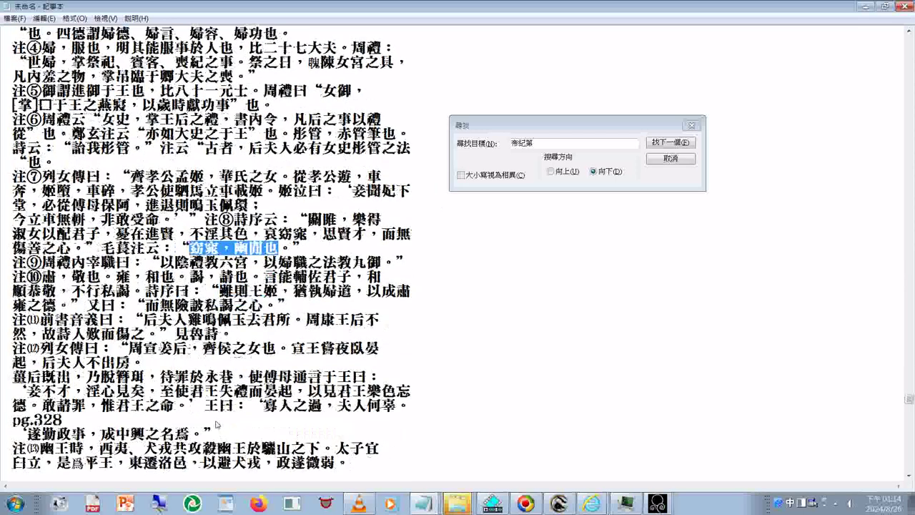
{"action": "scroll", "coordinate": [217, 425], "scroll_direction": "down", "scroll_amount": 1}
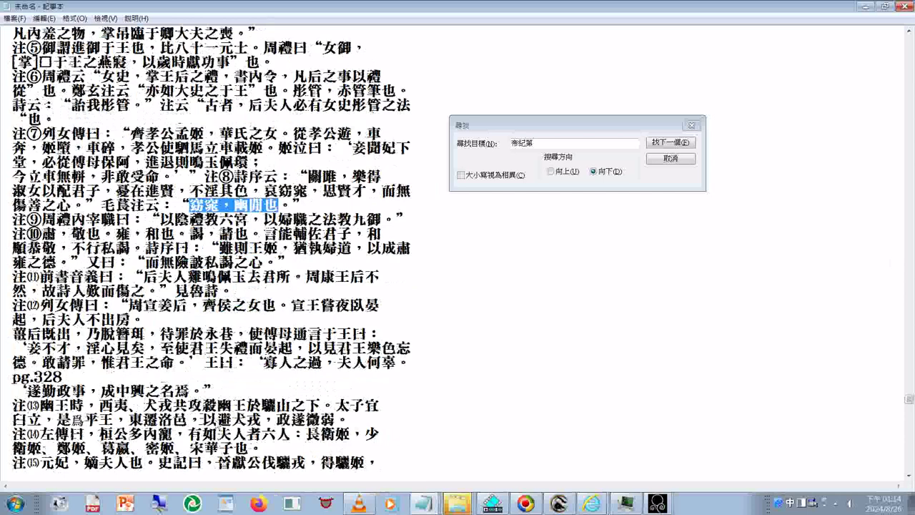
{"action": "scroll", "coordinate": [217, 425], "scroll_direction": "down", "scroll_amount": 2}
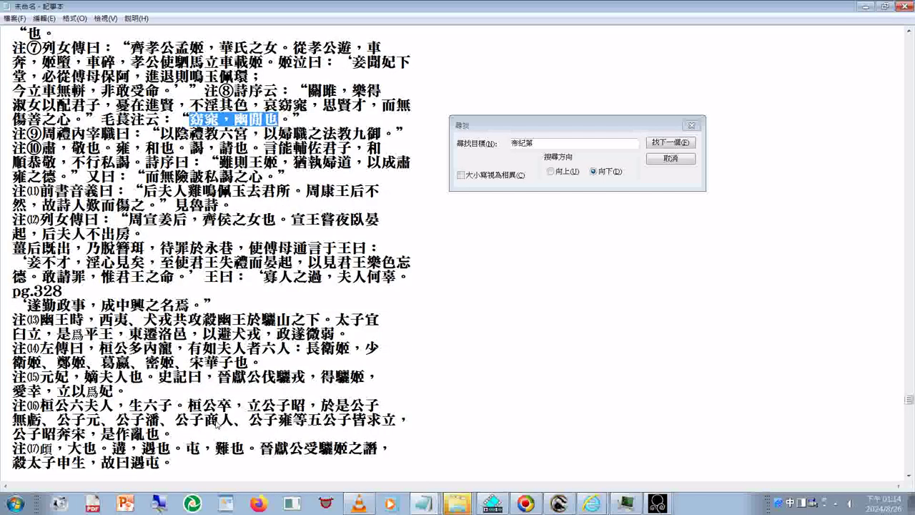
{"action": "scroll", "coordinate": [217, 425], "scroll_direction": "down", "scroll_amount": 1}
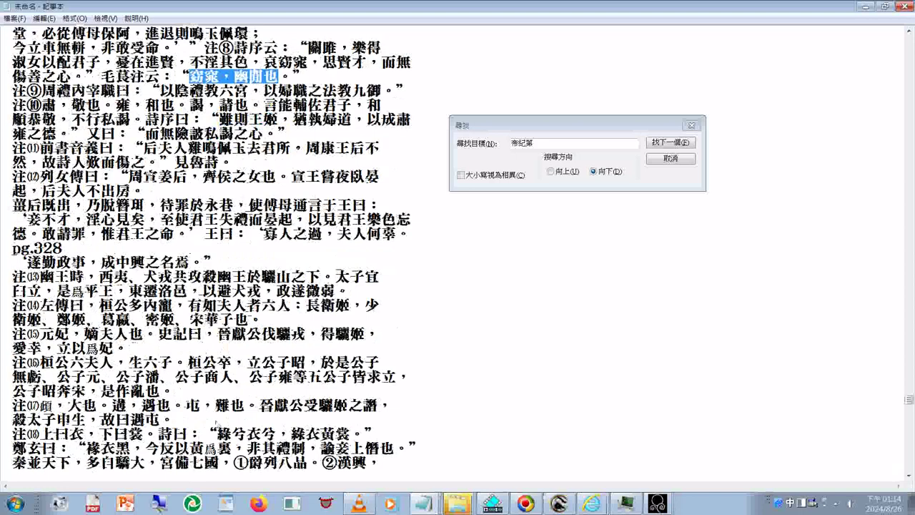
{"action": "scroll", "coordinate": [216, 424], "scroll_direction": "down", "scroll_amount": 1}
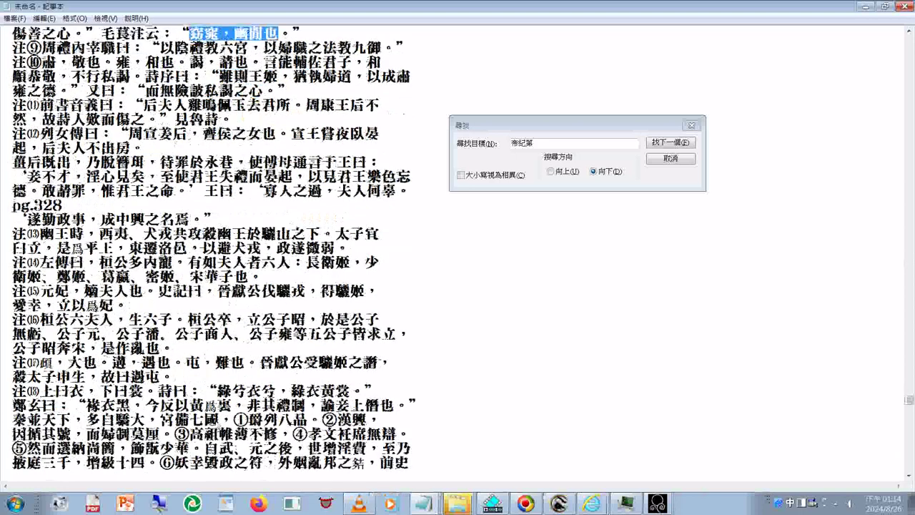
{"action": "scroll", "coordinate": [216, 424], "scroll_direction": "down", "scroll_amount": 2}
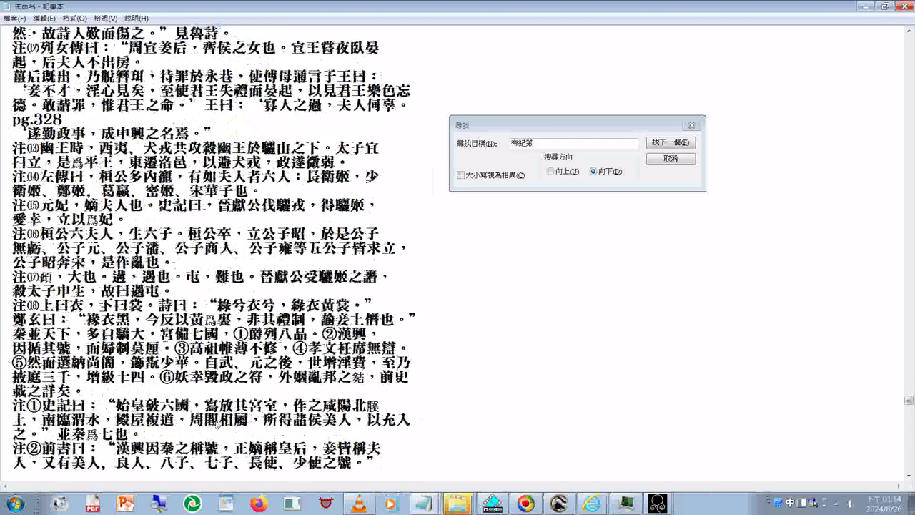
{"action": "scroll", "coordinate": [216, 424], "scroll_direction": "down", "scroll_amount": 1}
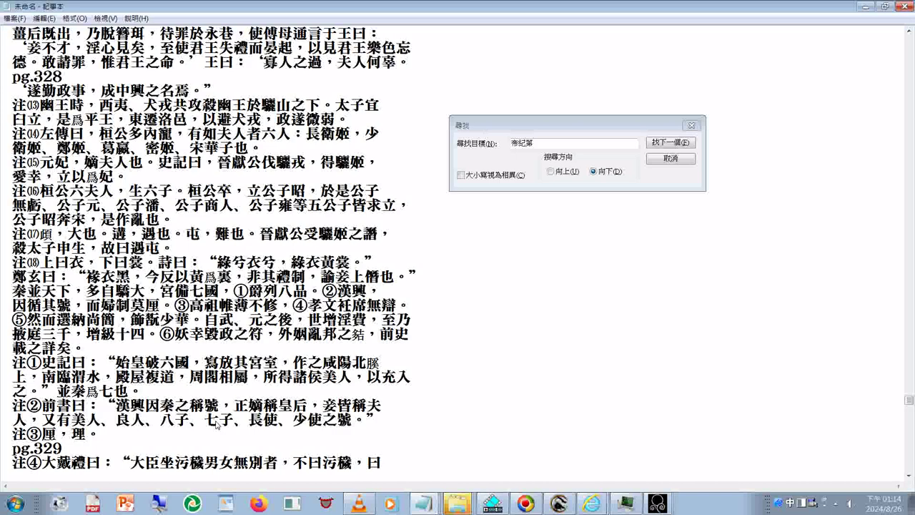
{"action": "scroll", "coordinate": [216, 424], "scroll_direction": "down", "scroll_amount": 1}
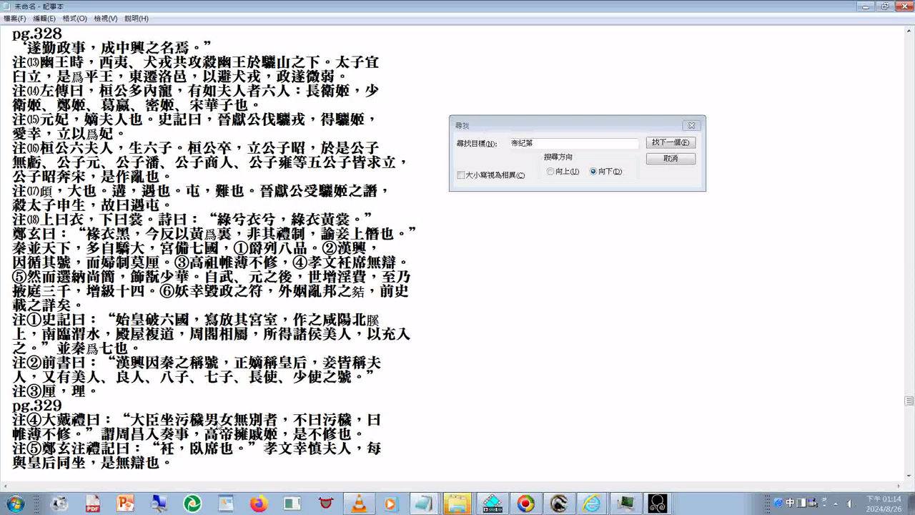
{"action": "scroll", "coordinate": [215, 250], "scroll_direction": "down", "scroll_amount": 1}
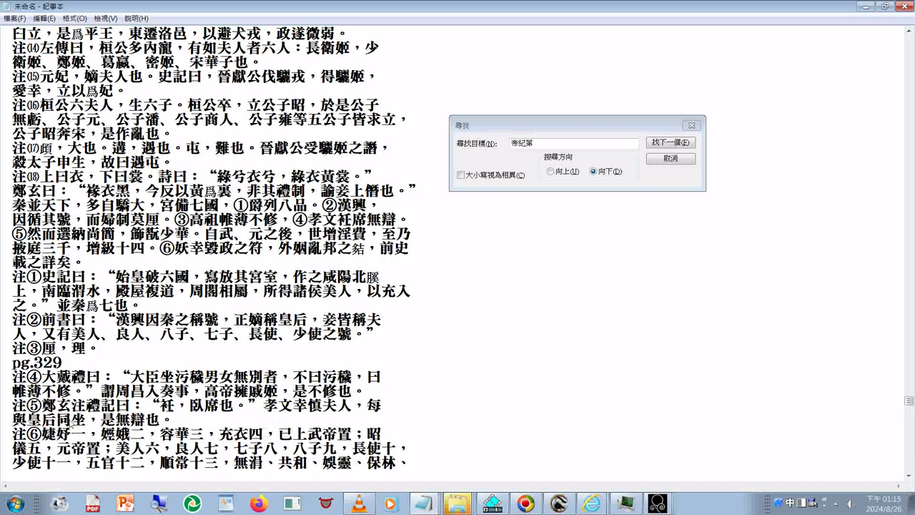
{"action": "scroll", "coordinate": [75, 421], "scroll_direction": "down", "scroll_amount": 1}
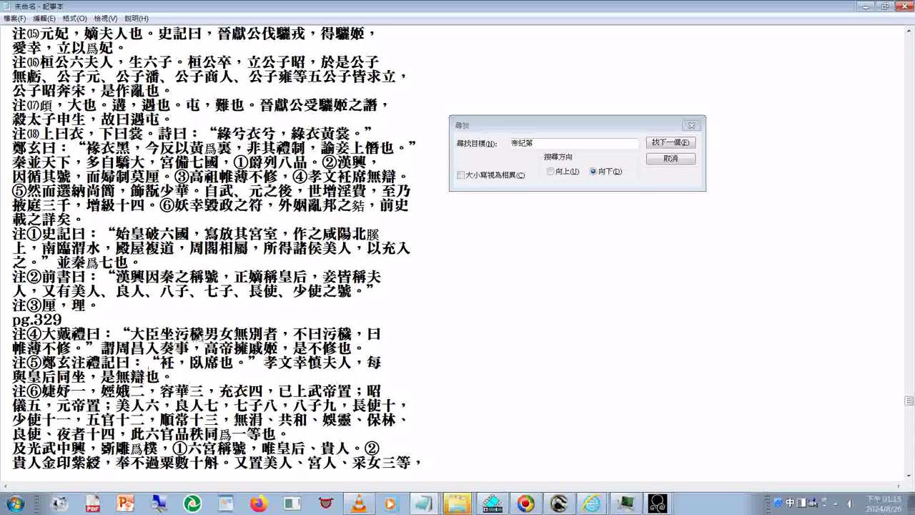
Highlight 男女無別者 through 帷薄不修 in note ④ on pg.329 and read on into the 漢法常因八月筭人 paragraph
{"action": "left_click_drag", "start_coordinate": [204, 333], "coordinate": [69, 349]}
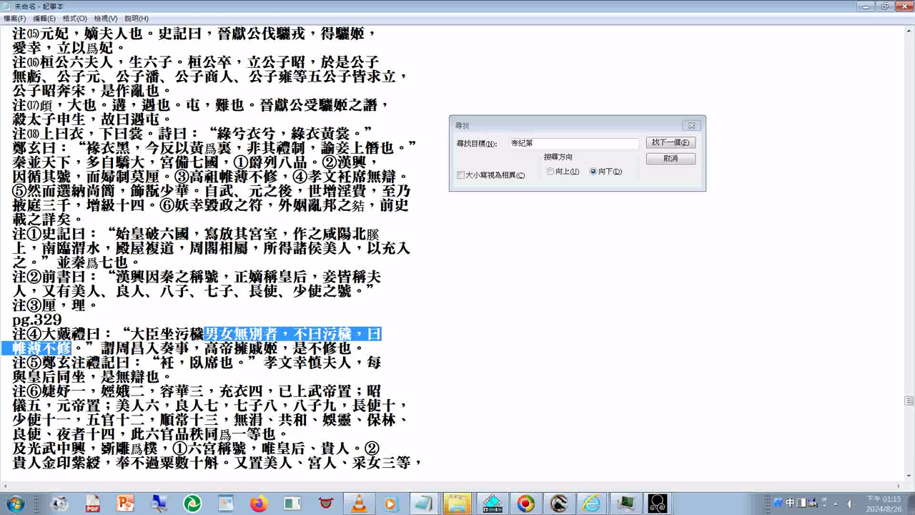
{"action": "scroll", "coordinate": [107, 372], "scroll_direction": "down", "scroll_amount": 1}
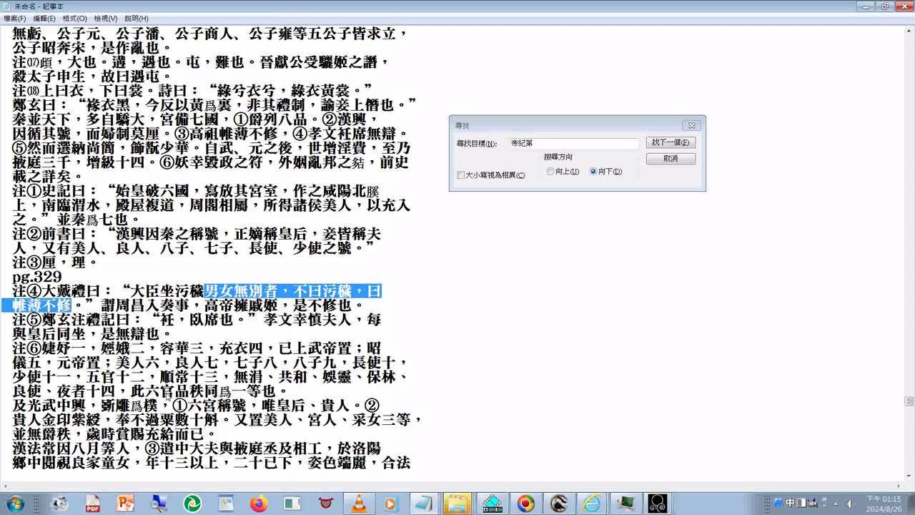
{"action": "scroll", "coordinate": [165, 395], "scroll_direction": "down", "scroll_amount": 1}
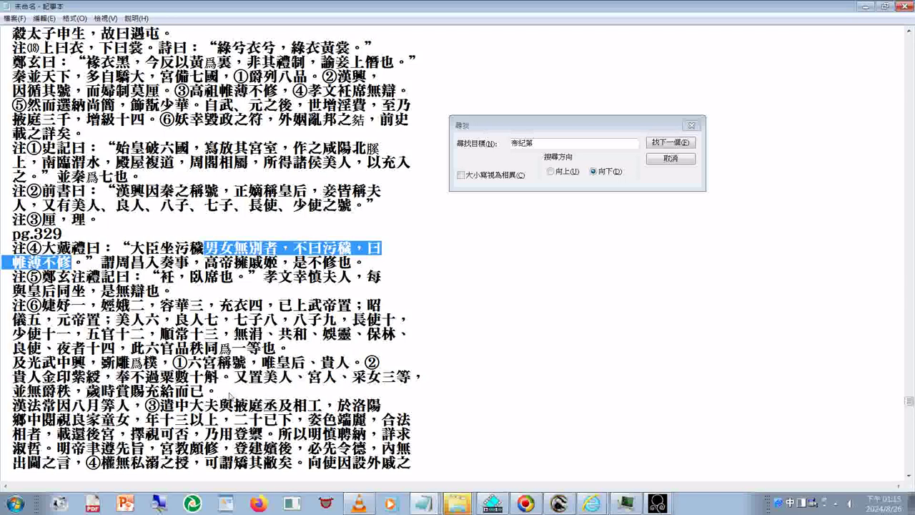
{"action": "scroll", "coordinate": [230, 395], "scroll_direction": "down", "scroll_amount": 2}
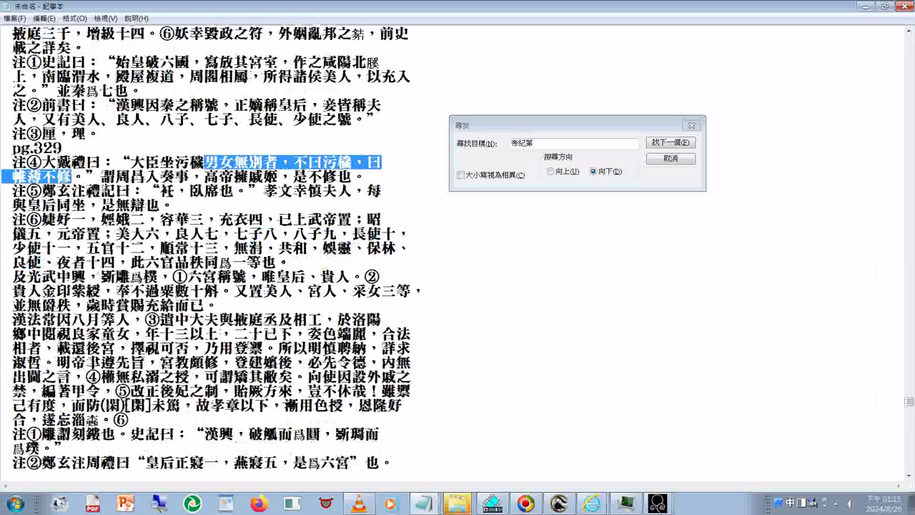
Correct 禦 to 御 in 乃用登禦 and 後 to 后 in 登建嬪後 in the 漢法常因八月筭人 paragraph
{"action": "left_click_drag", "start_coordinate": [250, 347], "coordinate": [257, 348]}
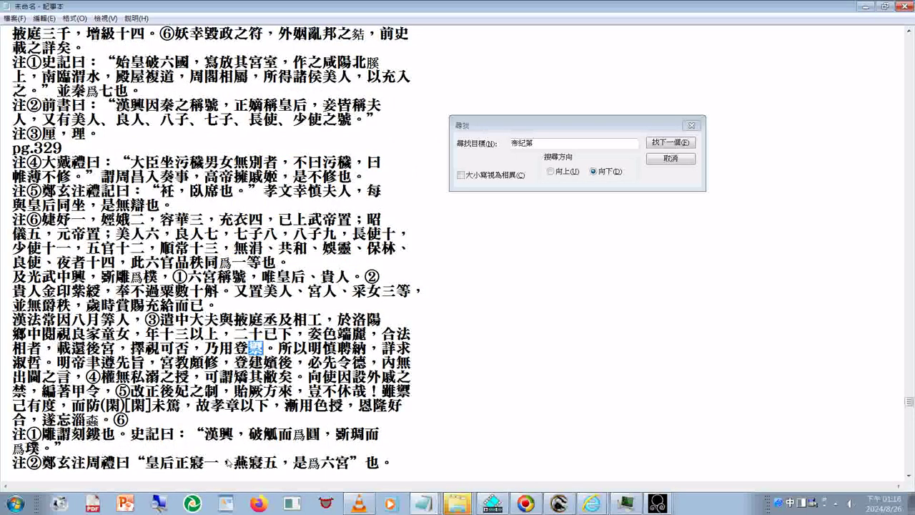
{"action": "type", "text": "御"}
{"action": "left_click_drag", "start_coordinate": [276, 362], "coordinate": [293, 362]}
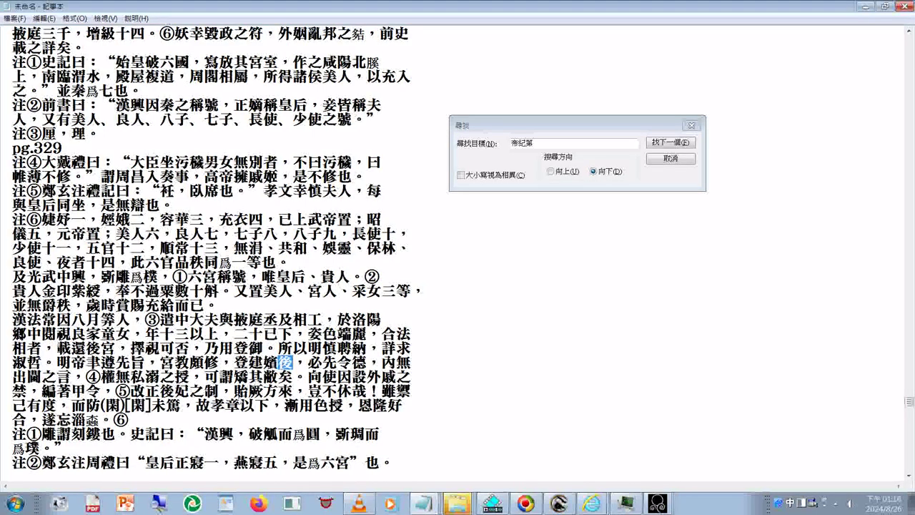
{"action": "type", "text": "后"}
{"action": "key", "text": "Return"}
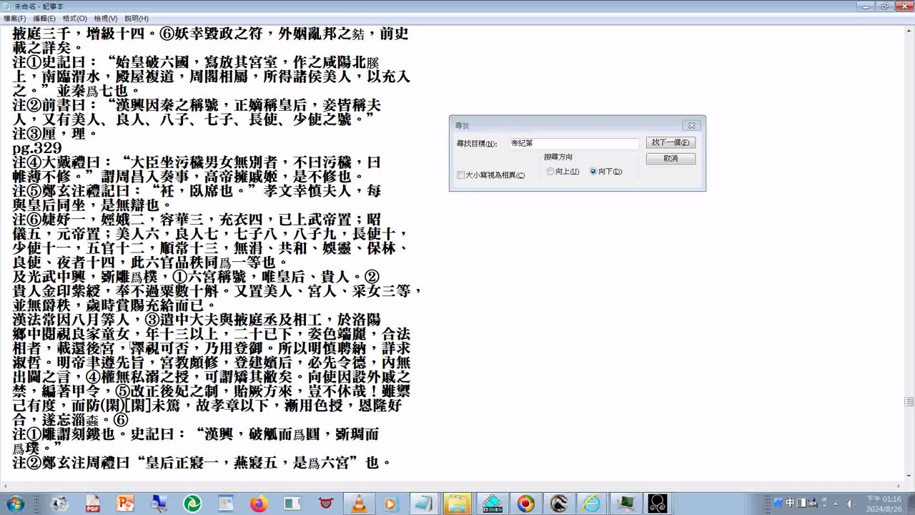
Read the passage from 良家童女 to the note mark ⑥ that ends the paragraph, highlighting it along the way
{"action": "left_click_drag", "start_coordinate": [100, 335], "coordinate": [129, 336]}
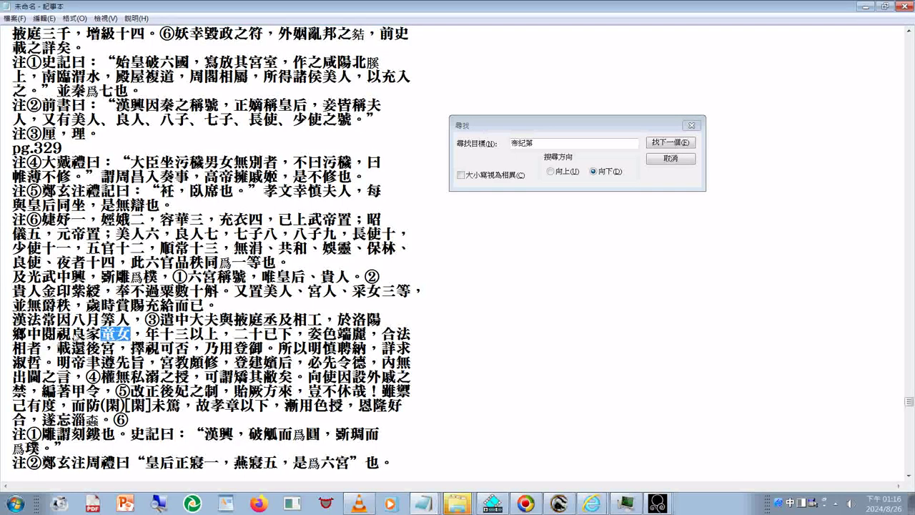
{"action": "left_click_drag", "start_coordinate": [71, 335], "coordinate": [122, 340]}
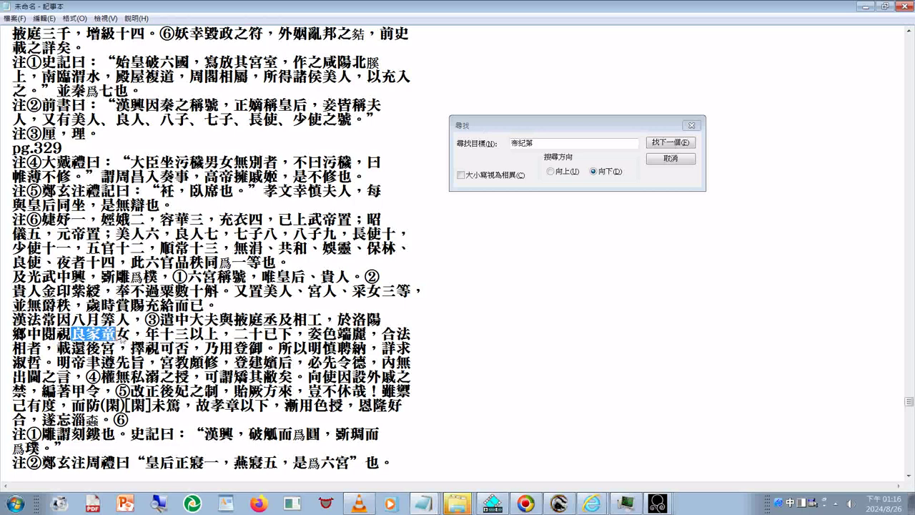
{"action": "left_click_drag", "start_coordinate": [122, 340], "coordinate": [375, 344]}
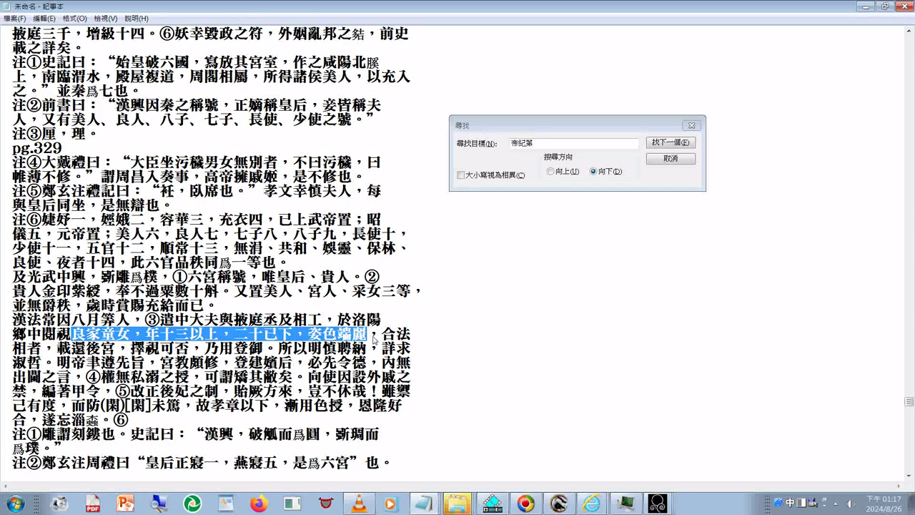
{"action": "left_click_drag", "start_coordinate": [373, 340], "coordinate": [304, 377]}
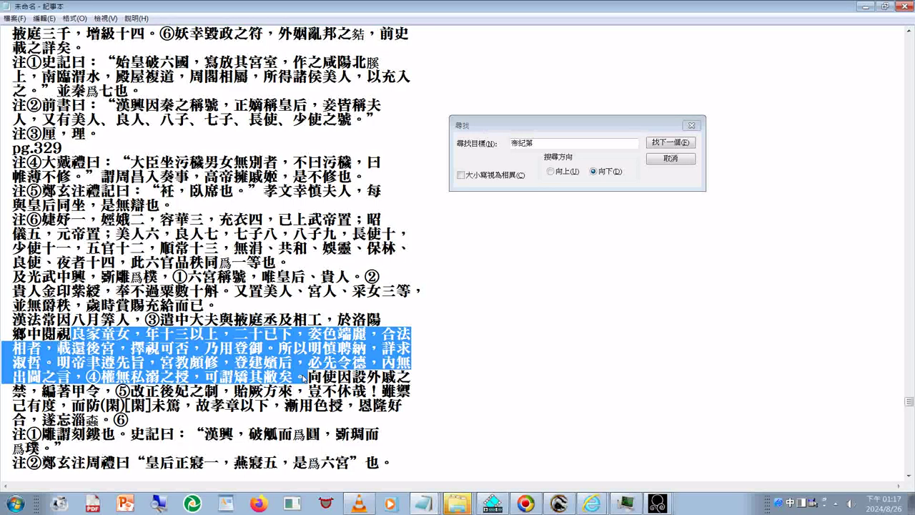
{"action": "left_click_drag", "start_coordinate": [303, 377], "coordinate": [158, 433]}
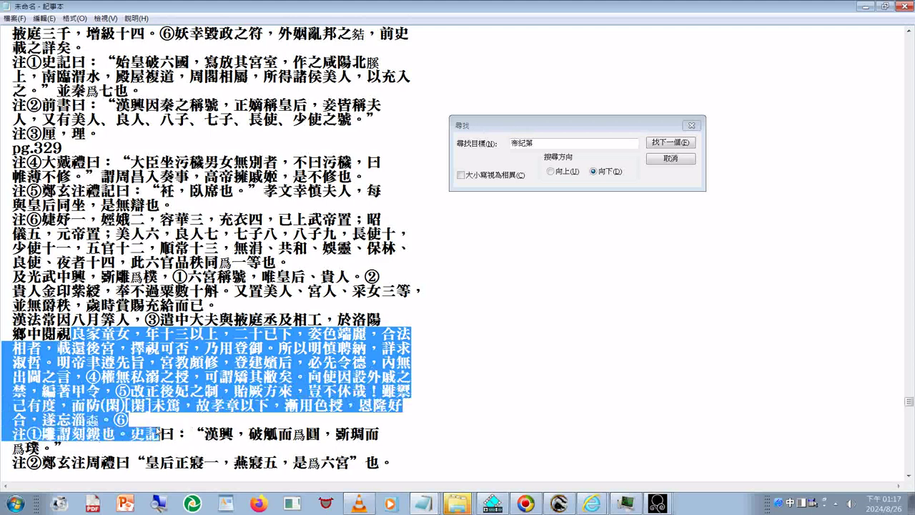
{"action": "left_click_drag", "start_coordinate": [157, 432], "coordinate": [131, 422]}
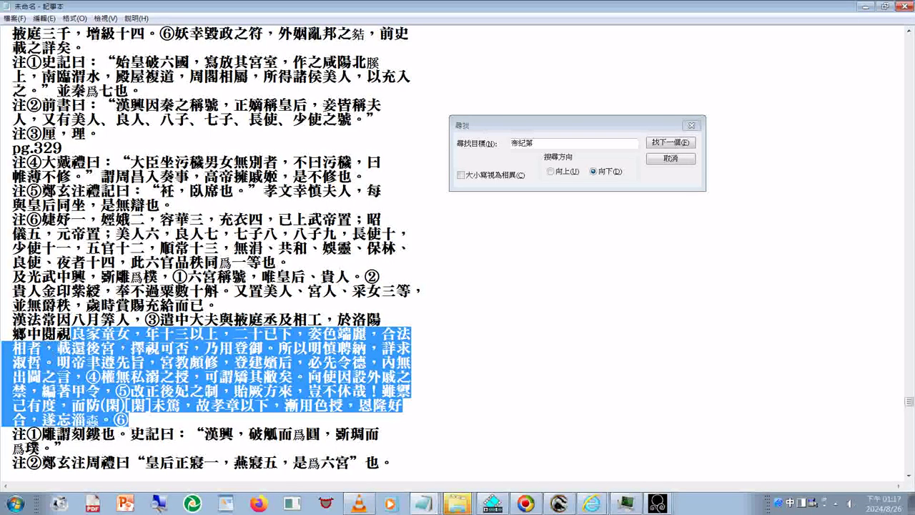
Copy the paragraph from 漢法常因八月筭人 through its closing note mark ⑥
{"action": "left_click_drag", "start_coordinate": [15, 322], "coordinate": [132, 421]}
{"action": "right_click", "coordinate": [156, 383]}
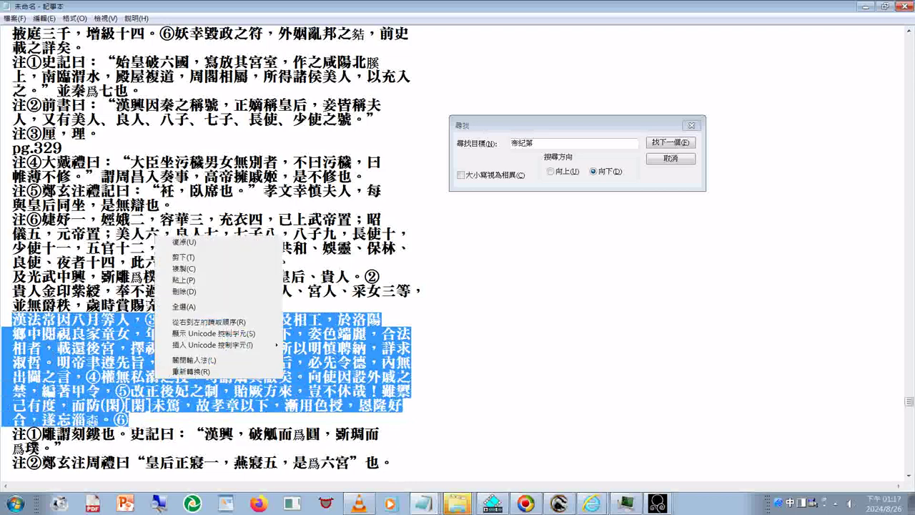
{"action": "left_click", "coordinate": [181, 277]}
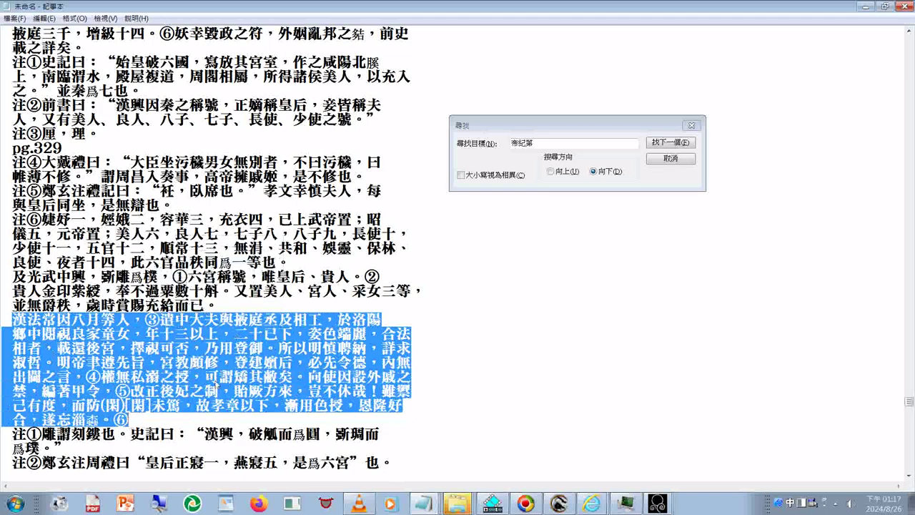
Correct 後 to 后 in 改正後妃之制 and 禦 to 御 in 雖禦己有度
{"action": "left_click", "coordinate": [216, 384]}
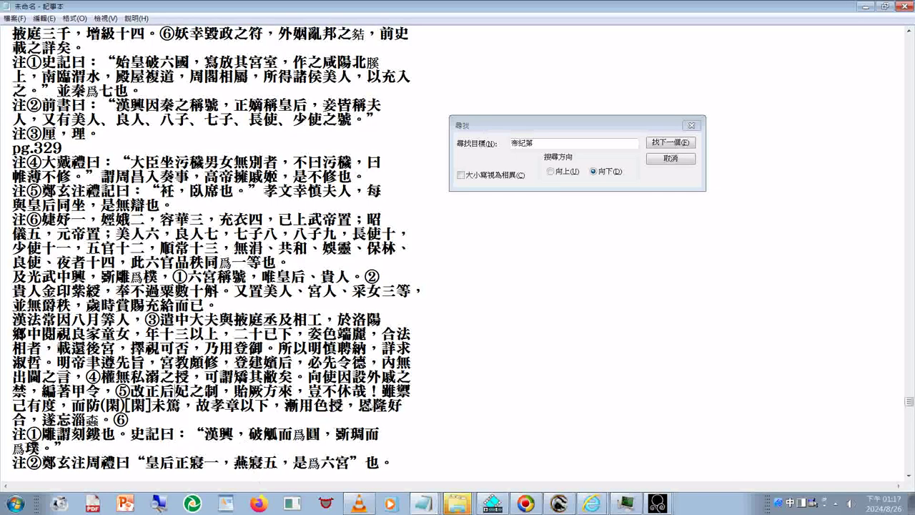
{"action": "left_click_drag", "start_coordinate": [397, 392], "coordinate": [409, 393]}
{"action": "key", "text": "m"}
{"action": "key", "text": "4"}
Copy the corrected paragraph from 漢法常因八月筭人 through note mark ⑥ and paste it into a new blank Notepad document
{"action": "left_click_drag", "start_coordinate": [127, 421], "coordinate": [13, 322]}
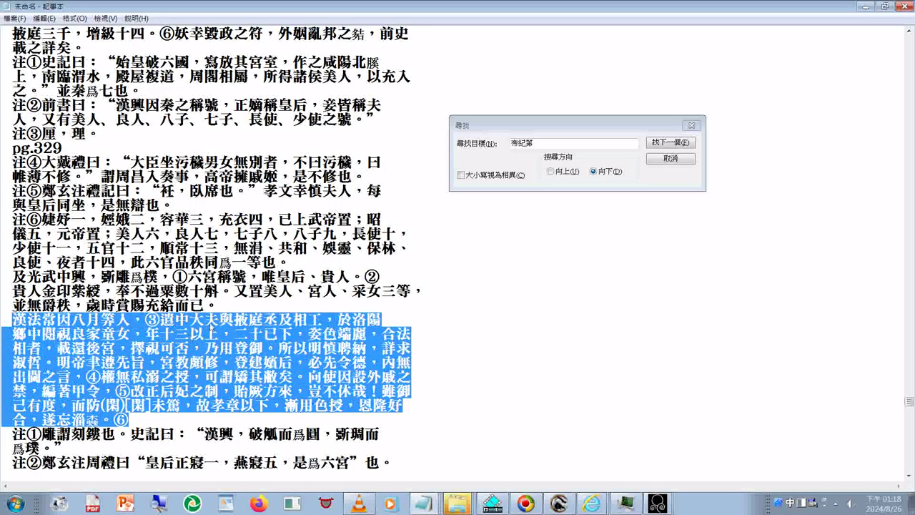
{"action": "right_click", "coordinate": [308, 378]}
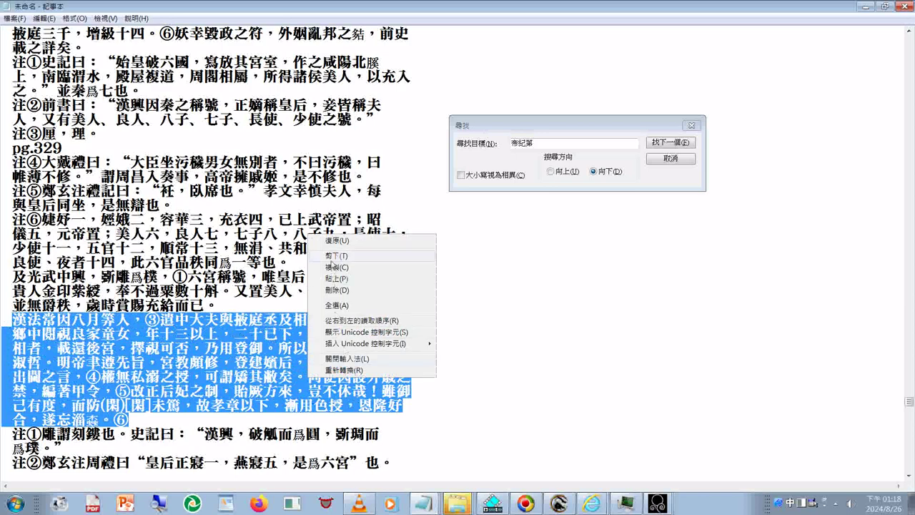
{"action": "left_click", "coordinate": [333, 266]}
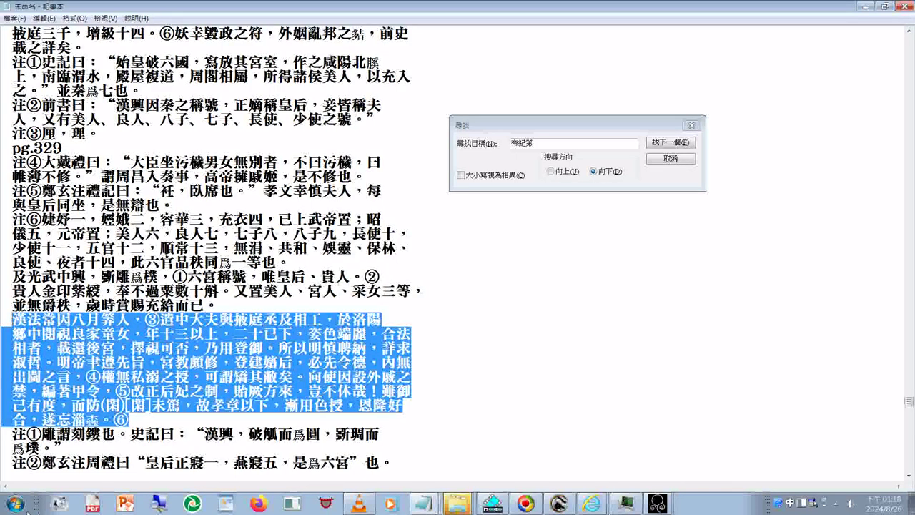
{"action": "left_click", "coordinate": [26, 512]}
{"action": "left_click", "coordinate": [26, 68]}
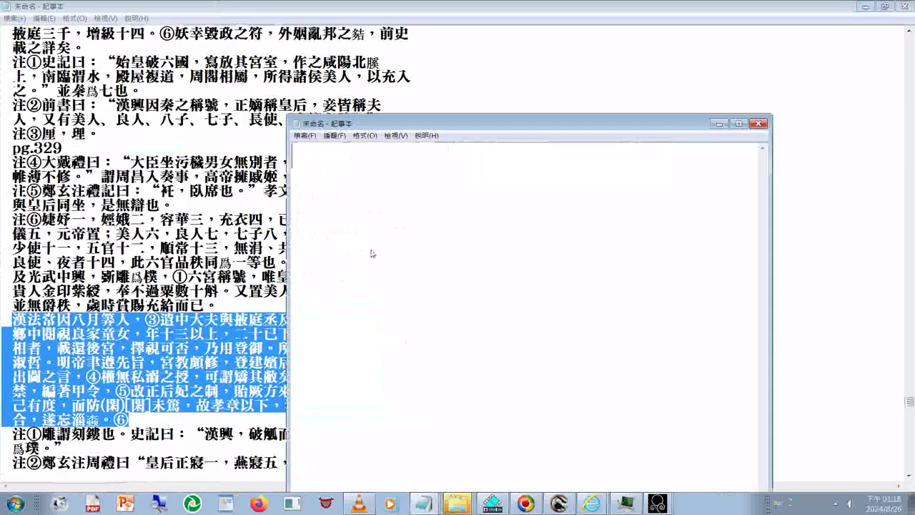
{"action": "right_click", "coordinate": [371, 251]}
{"action": "left_click", "coordinate": [406, 295]}
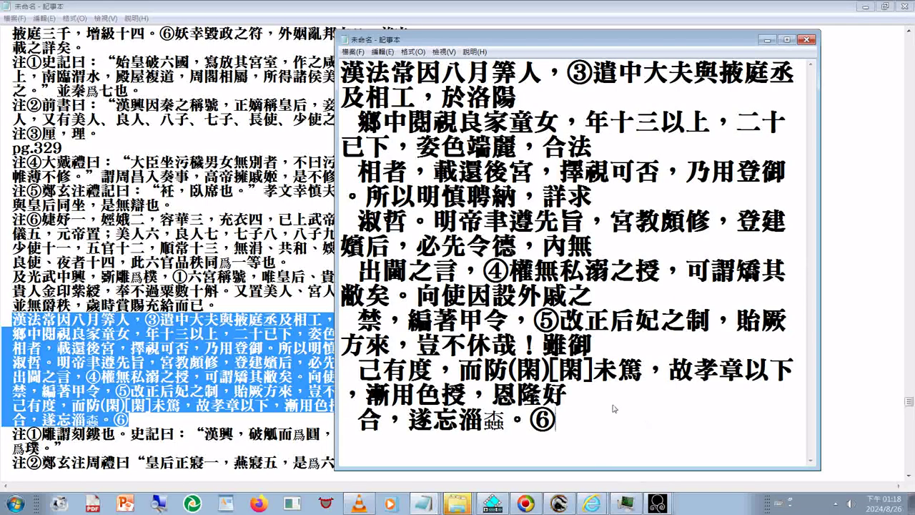
Add the source label (後漢書) after the final ⑥ of the pasted passage
{"action": "type", "text": "(后厂"}
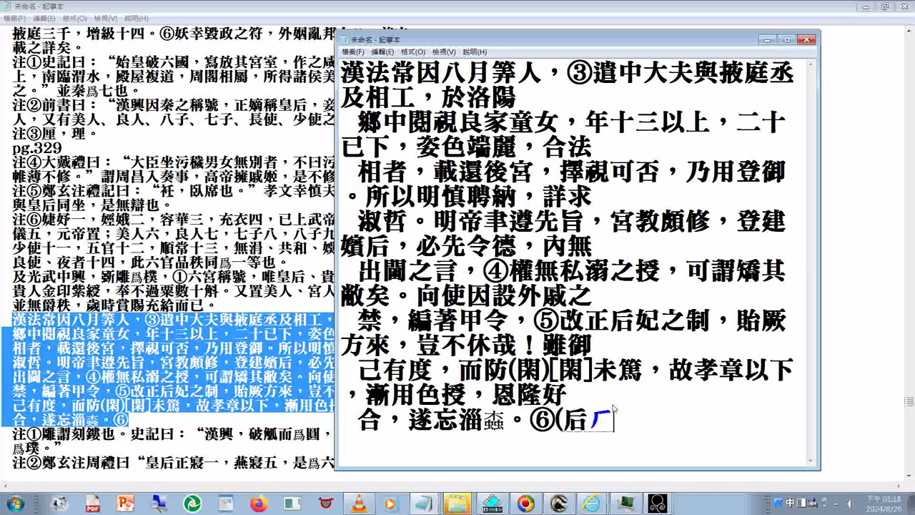
{"action": "key", "text": "BackSpace"}
{"action": "type", "text": "和く"}
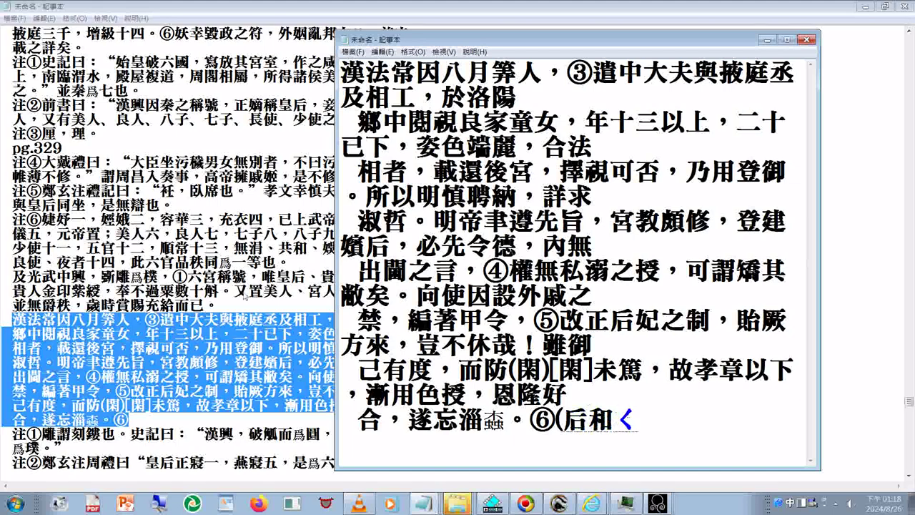
{"action": "type", "text": "ㄕㄨ "}
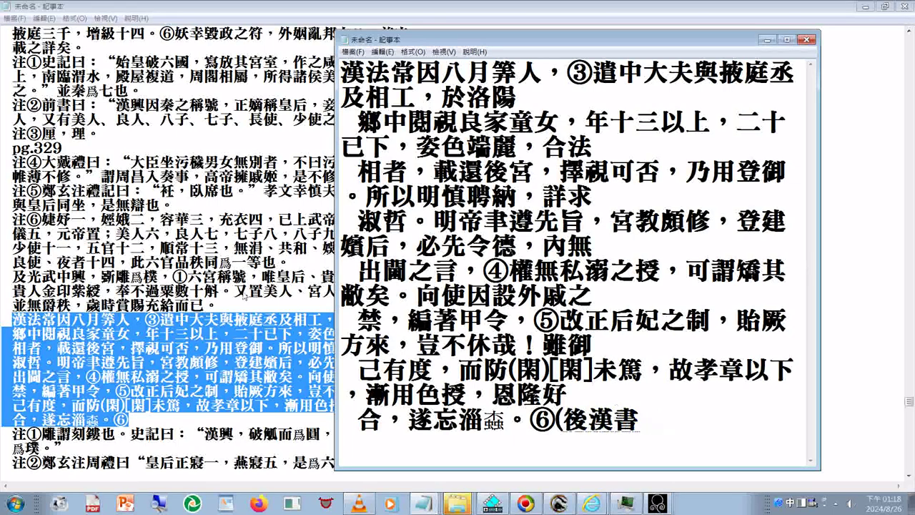
{"action": "type", "text": ")"}
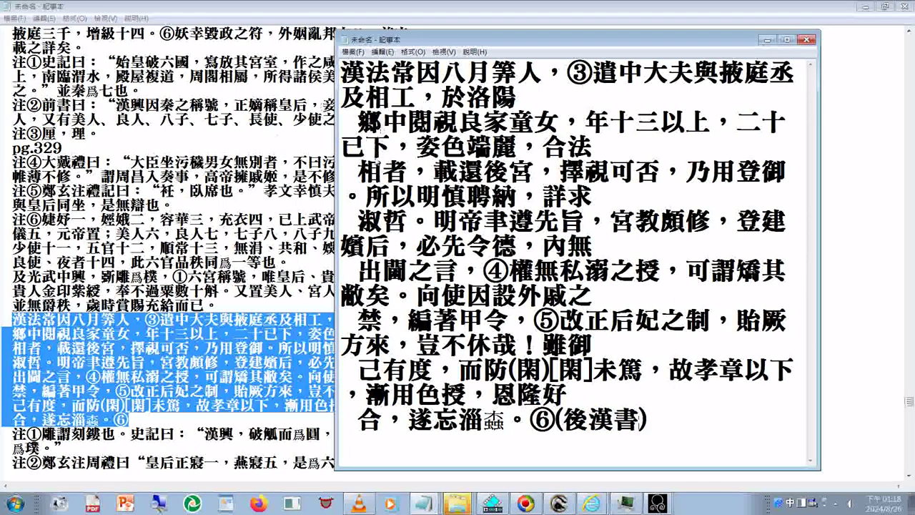
Try joining the 鄉中閱視 line to the first line with word wrap turned off, and undo the join
{"action": "mouse_move", "coordinate": [446, 96]}
{"action": "left_mouse_down"}
{"action": "mouse_move", "coordinate": [393, 98]}
{"action": "mouse_move", "coordinate": [465, 101]}
{"action": "mouse_move", "coordinate": [443, 98]}
{"action": "left_mouse_up"}
{"action": "left_click", "coordinate": [413, 51]}
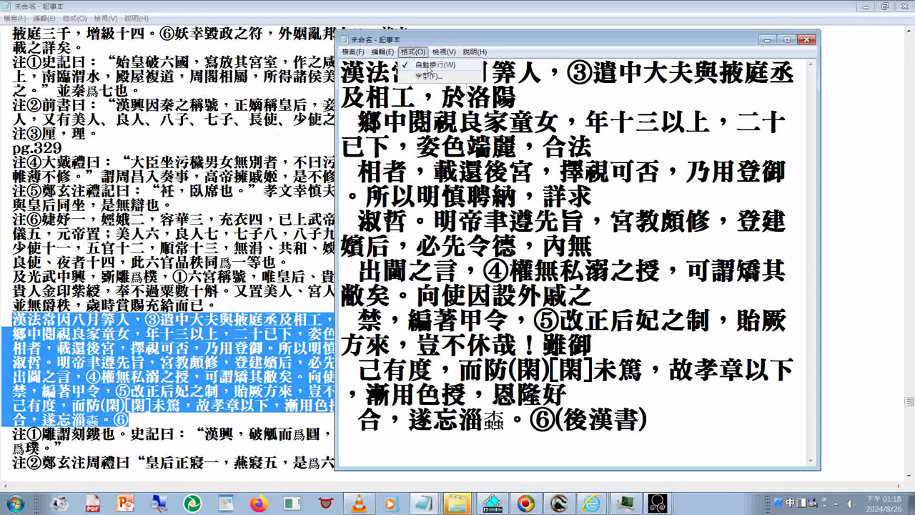
{"action": "left_click", "coordinate": [427, 65]}
{"action": "left_click_drag", "start_coordinate": [358, 96], "coordinate": [458, 96]}
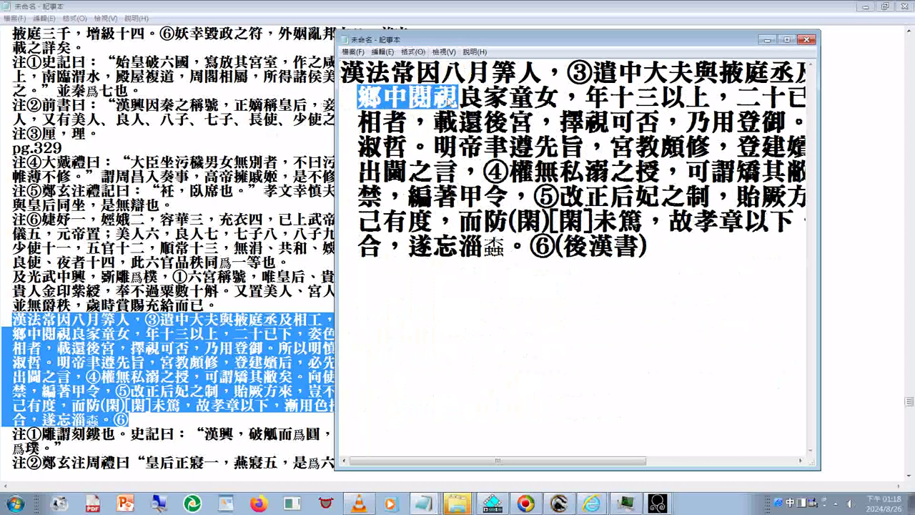
{"action": "key", "text": "Left"}
{"action": "key", "text": "BackSpace"}
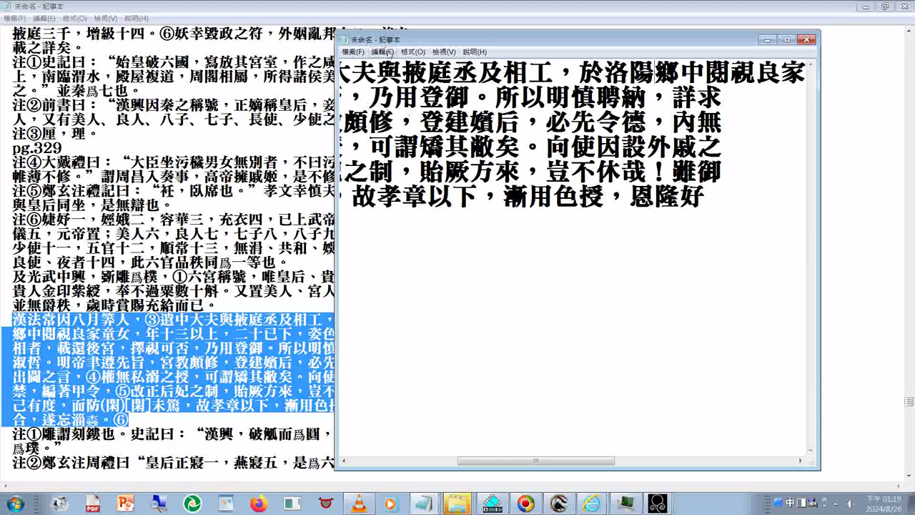
{"action": "left_click", "coordinate": [382, 52]}
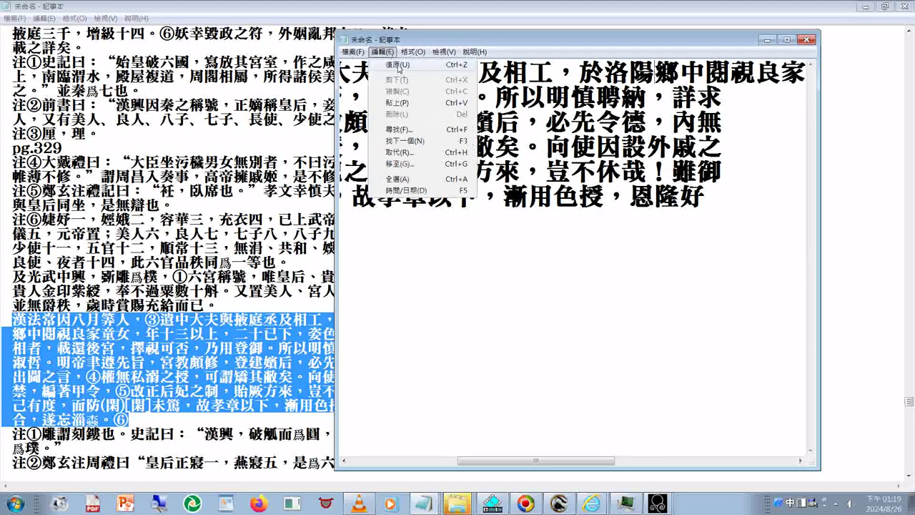
{"action": "left_click", "coordinate": [398, 65]}
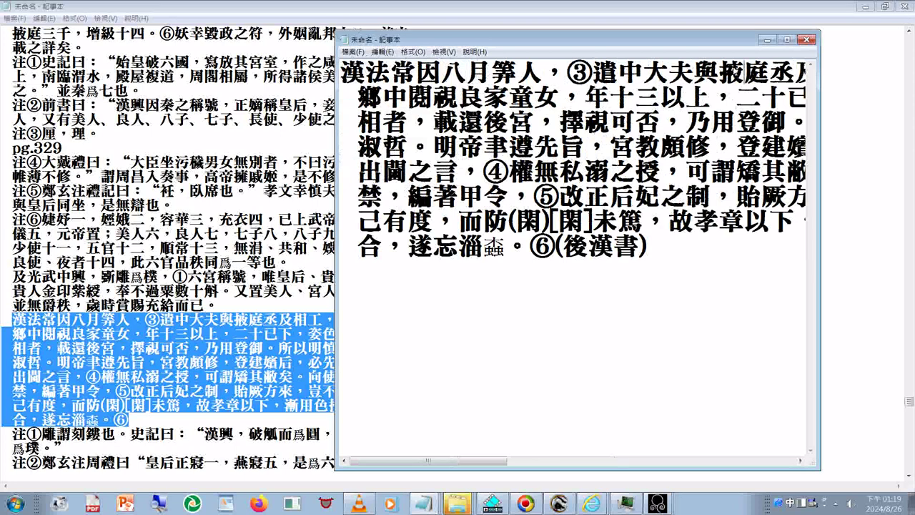
Remove the break between 於洛陽 and 鄉中閱視 to join the lines, and turn word wrap back on
{"action": "key", "text": "Delete"}
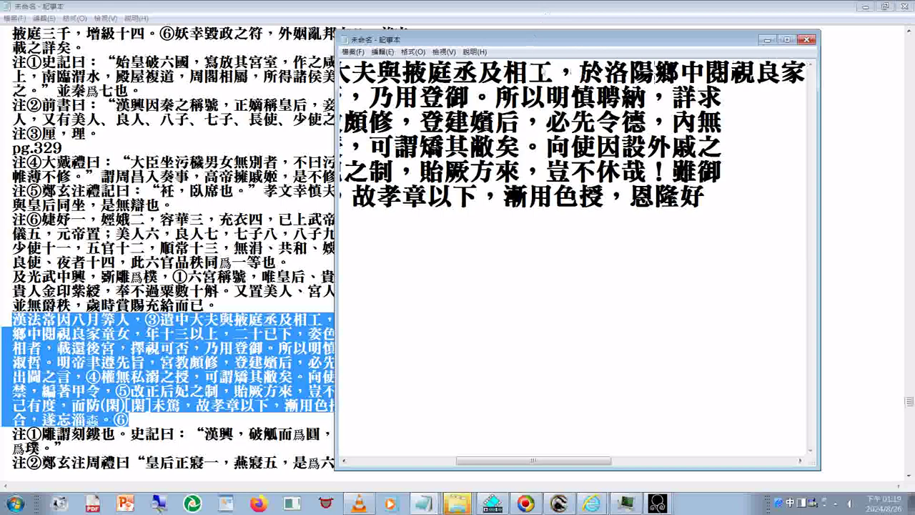
{"action": "left_click", "coordinate": [407, 53]}
{"action": "left_click", "coordinate": [419, 67]}
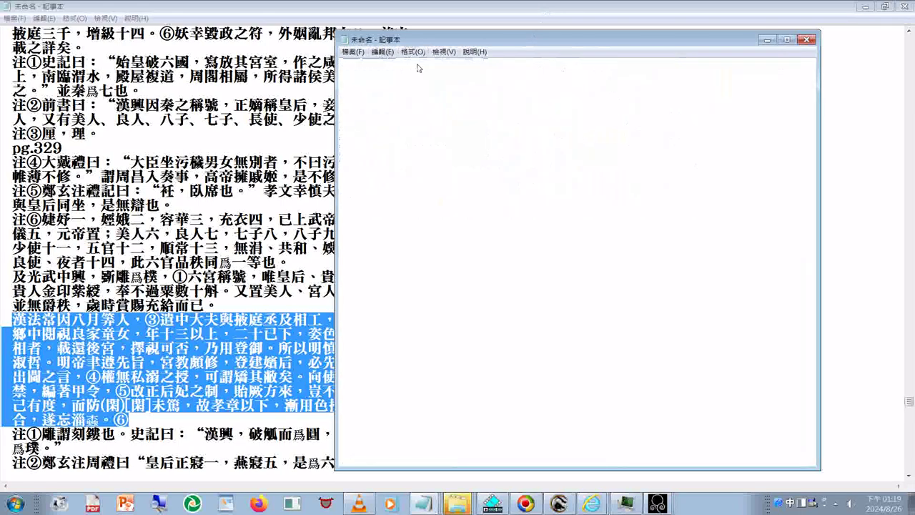
Remove the line breaks and leading spaces before 相者 and 淑哲 so they directly follow 合法 and 詳求
{"action": "left_click", "coordinate": [746, 123]}
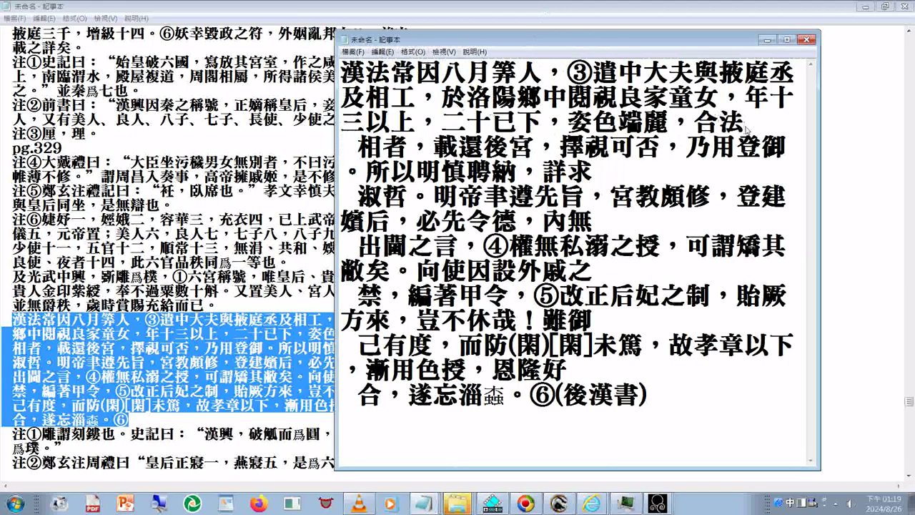
{"action": "key", "text": "Delete"}
{"action": "key", "text": "Delete"}
{"action": "key", "text": "Delete"}
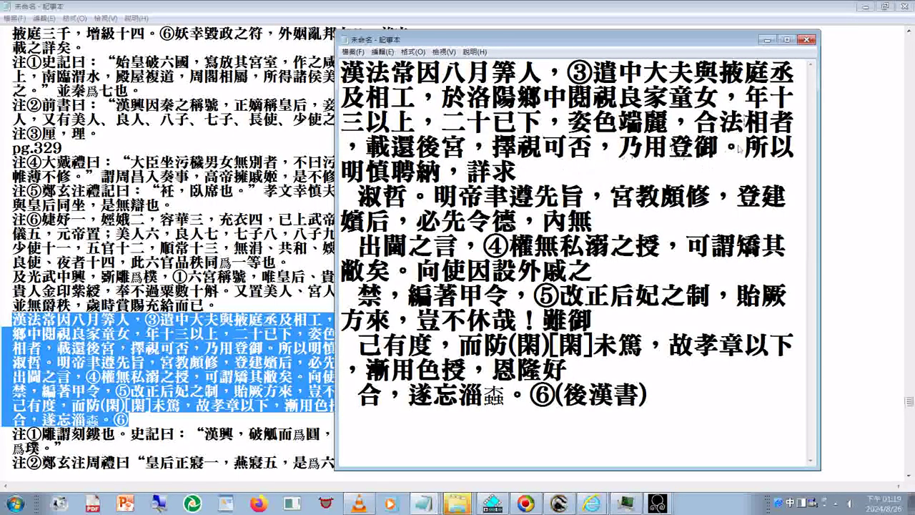
{"action": "left_click", "coordinate": [519, 178]}
{"action": "key", "text": "Delete"}
{"action": "key", "text": "Delete"}
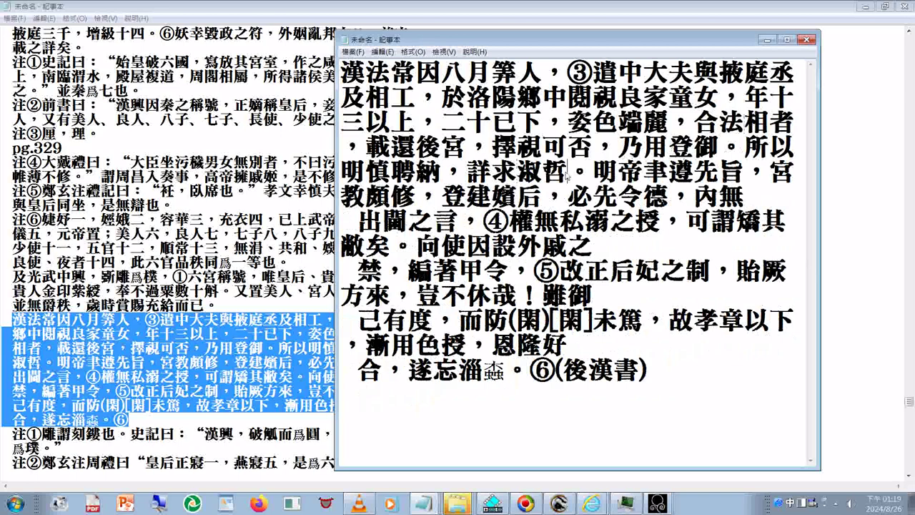
Copy the passage from 於洛陽鄉中閱視良家童女 through 詳求淑哲, leaving out the closing 。
{"action": "left_click_drag", "start_coordinate": [567, 174], "coordinate": [511, 121]}
{"action": "left_click", "coordinate": [450, 100]}
{"action": "left_click_drag", "start_coordinate": [441, 98], "coordinate": [567, 174]}
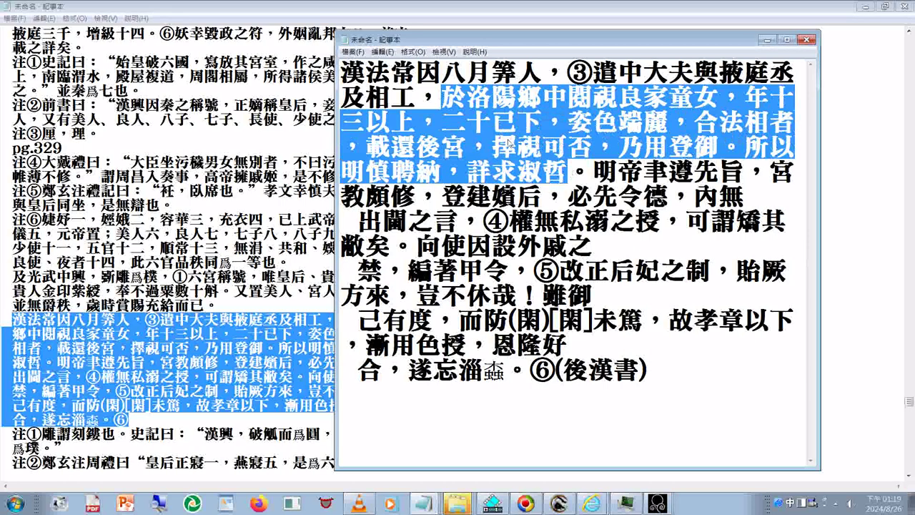
{"action": "right_click", "coordinate": [492, 116]}
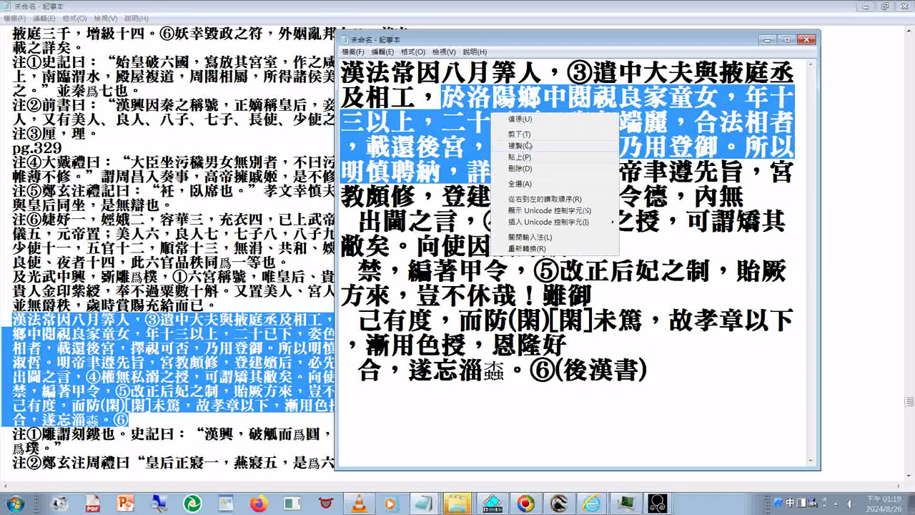
{"action": "left_click", "coordinate": [532, 148]}
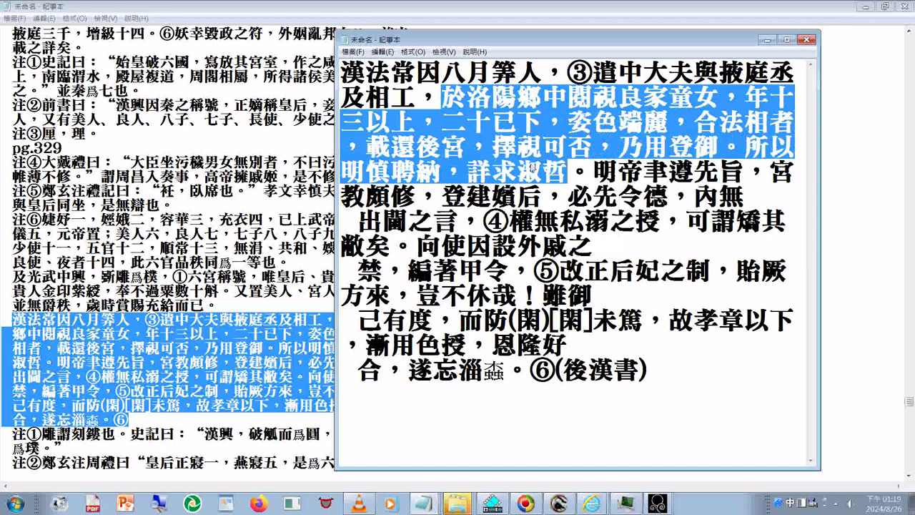
Start saving the excerpt with the copied 於洛陽…詳求淑哲 passage as its file name, followed by the (後漢書).txt ending reused from the 妾不才 file
{"action": "key", "text": "ctrl+s"}
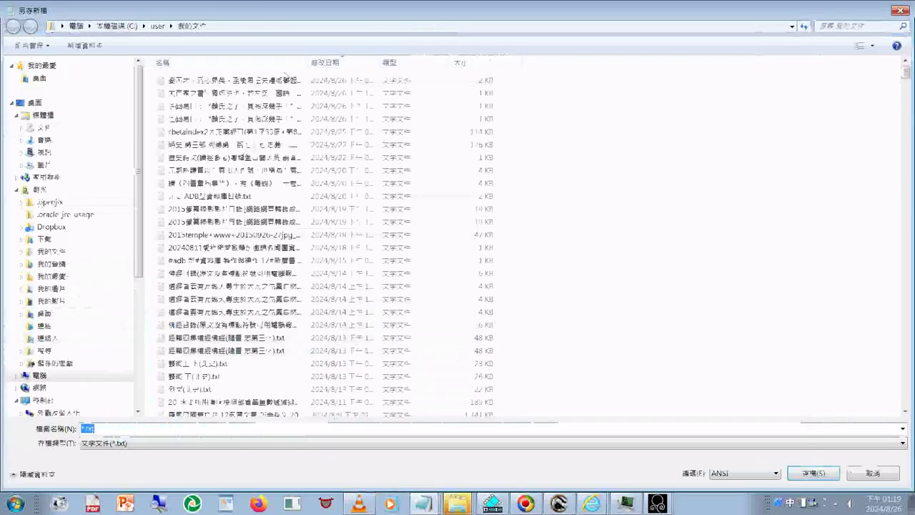
{"action": "left_click", "coordinate": [258, 82]}
{"action": "double_click", "coordinate": [443, 433]}
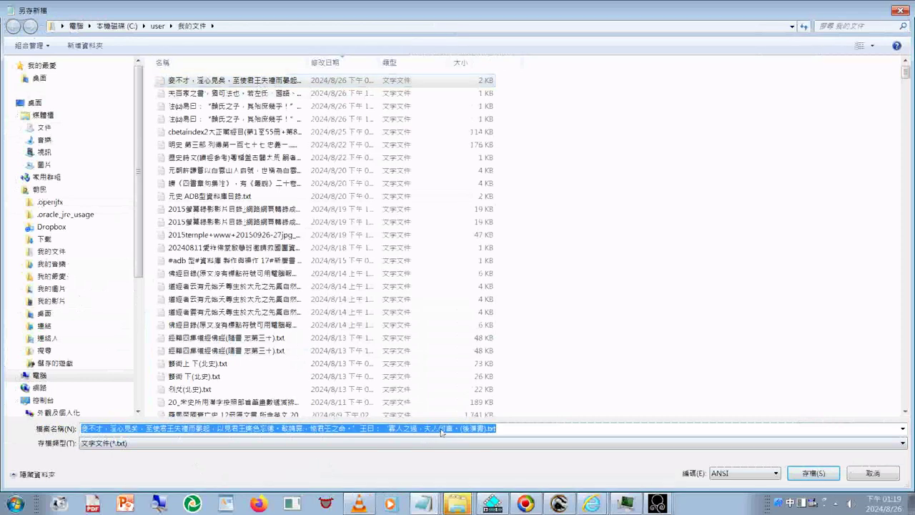
{"action": "left_click_drag", "start_coordinate": [459, 434], "coordinate": [36, 473]}
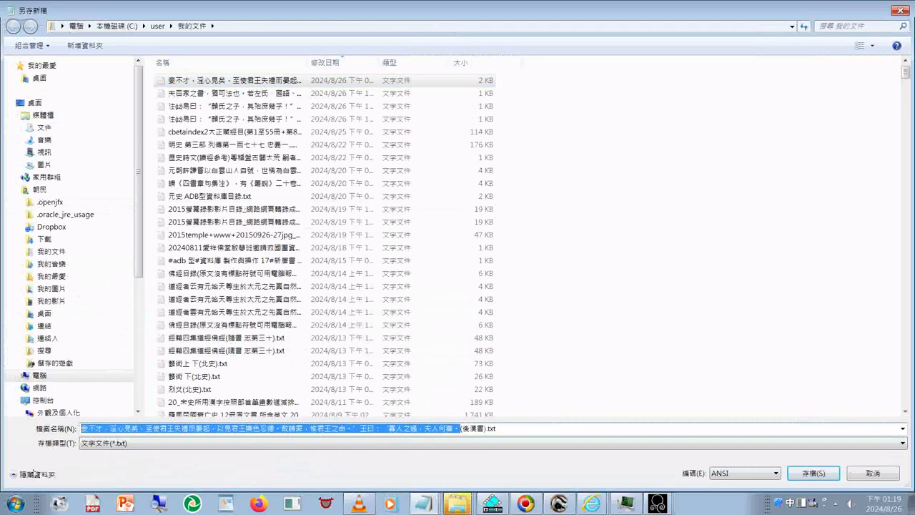
{"action": "key", "text": "ctrl+v"}
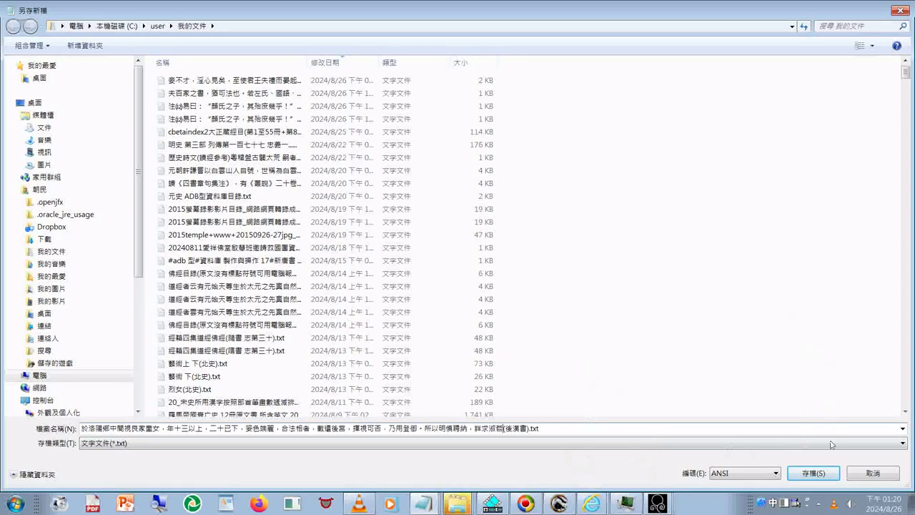
Set the encoding to Unicode and save the excerpt file in the 我的文件 folder
{"action": "left_click", "coordinate": [801, 476]}
{"action": "left_click", "coordinate": [751, 475]}
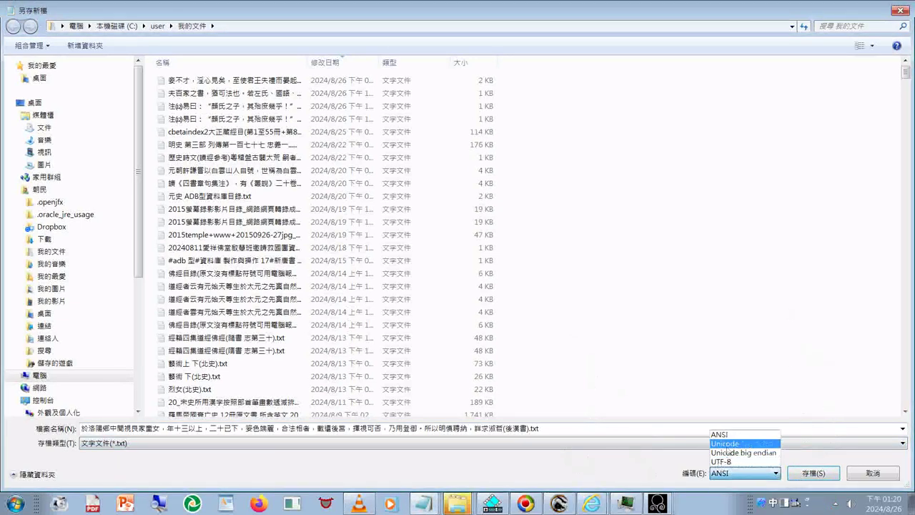
{"action": "left_click", "coordinate": [727, 447]}
{"action": "left_click", "coordinate": [795, 473]}
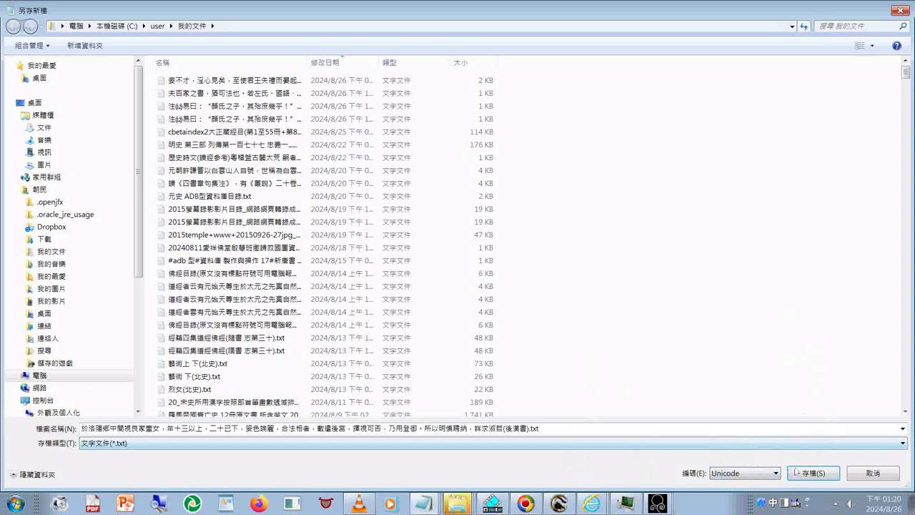
{"action": "left_click", "coordinate": [810, 479]}
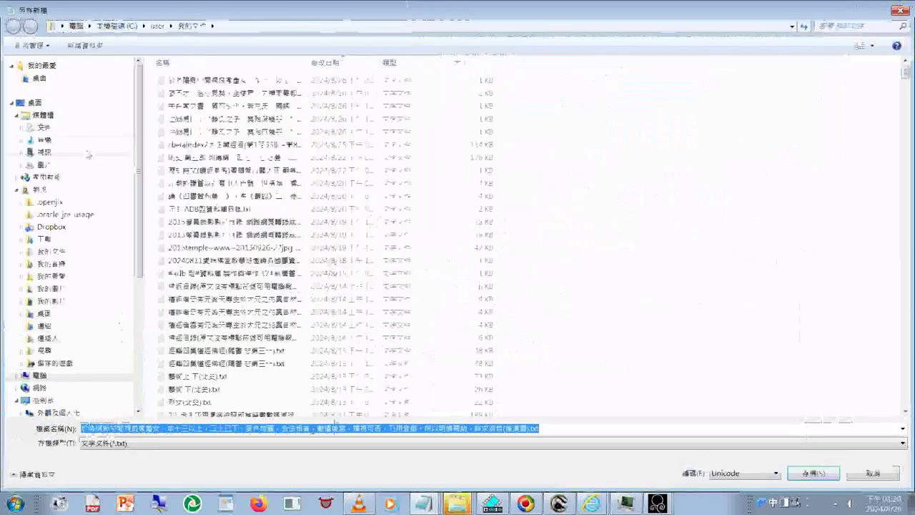
Try to copy the 夫百家之書 text file from drive H: into the 03_his26or24 folder
{"action": "left_click", "coordinate": [83, 373]}
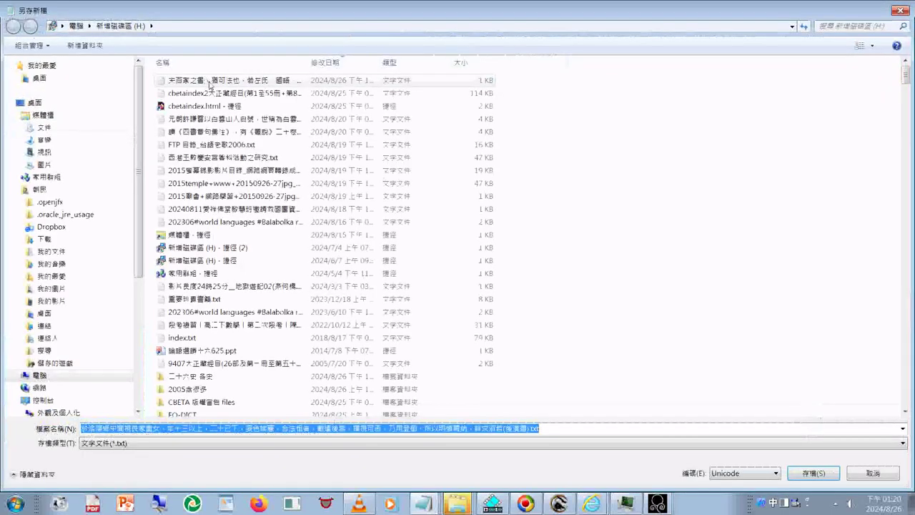
{"action": "left_click", "coordinate": [209, 85]}
{"action": "right_click", "coordinate": [210, 85]}
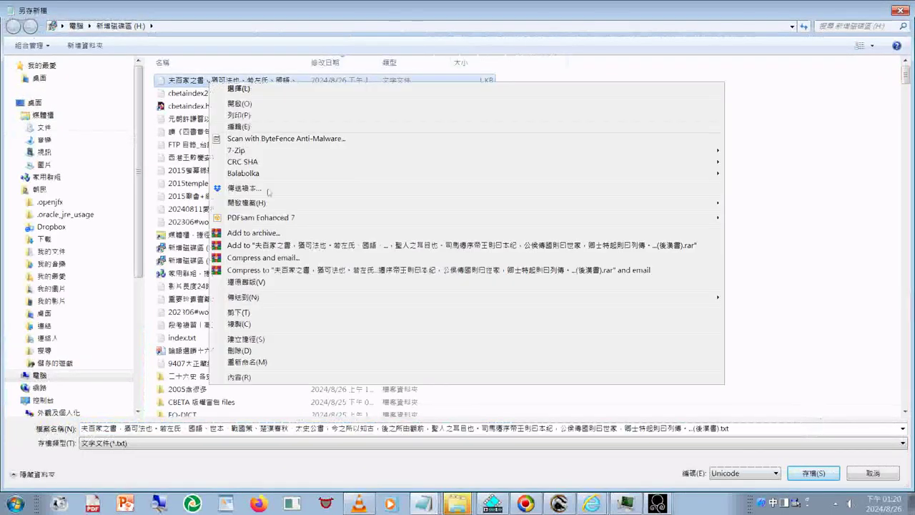
{"action": "left_click", "coordinate": [247, 325]}
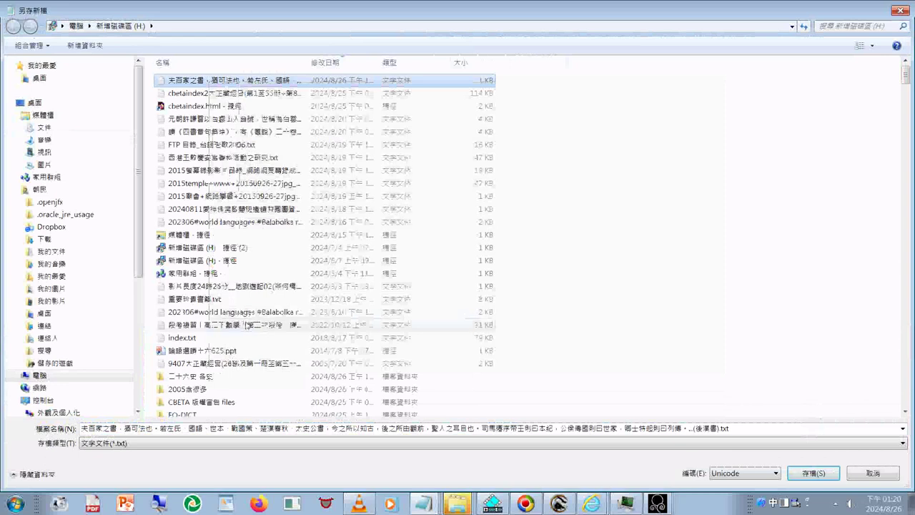
{"action": "left_click", "coordinate": [874, 478]}
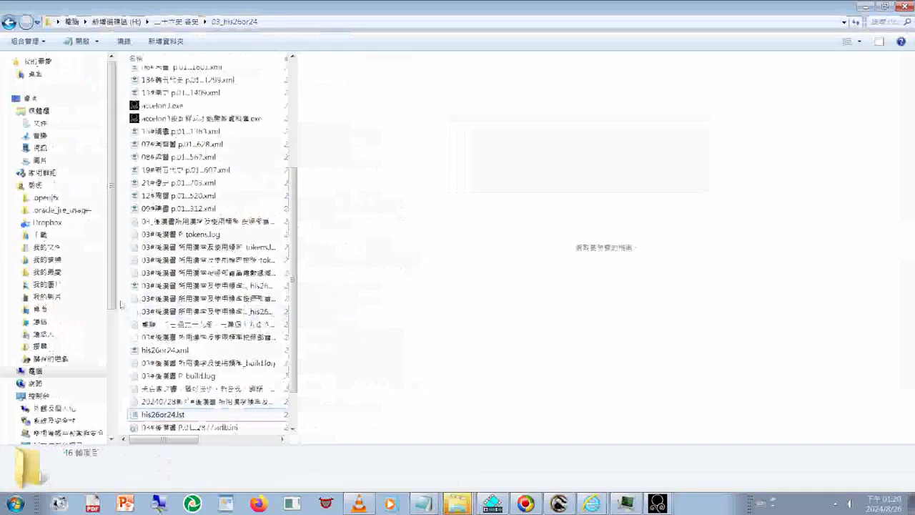
{"action": "right_click", "coordinate": [123, 105]}
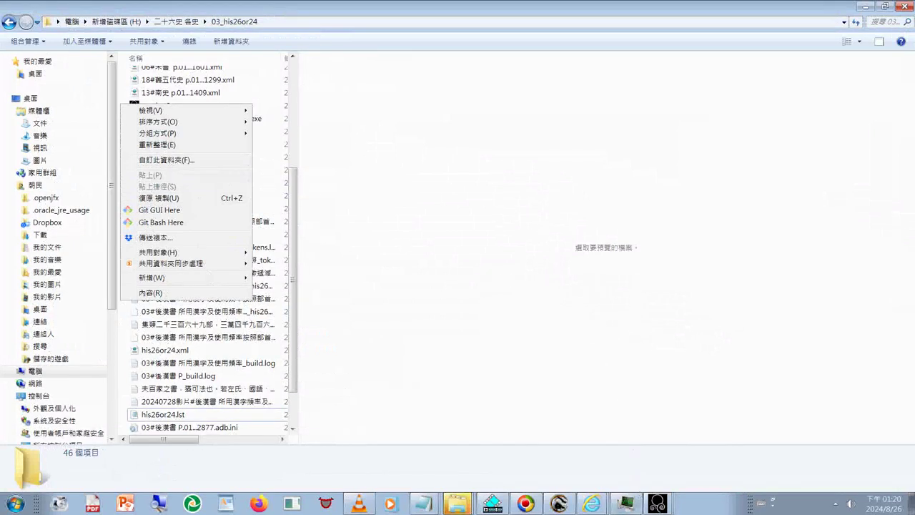
{"action": "left_click", "coordinate": [336, 419]}
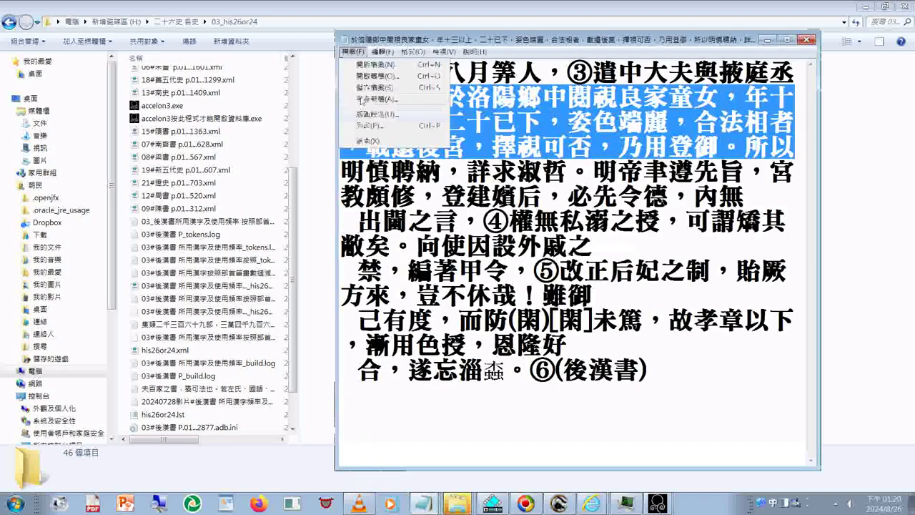
Try to copy the 於洛陽鄉中閱視良家童女 text file from drive H: into the 03_his26or24 folder
{"action": "left_click", "coordinate": [336, 71]}
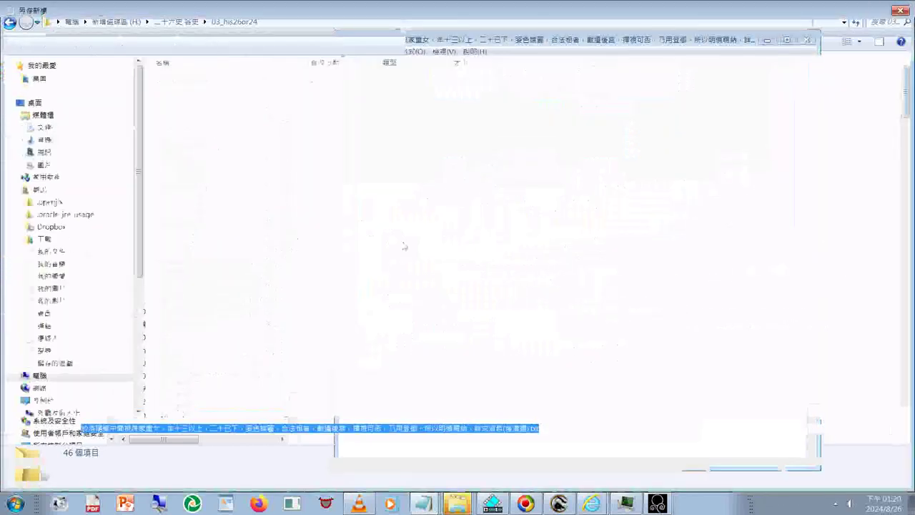
{"action": "right_click", "coordinate": [211, 82]}
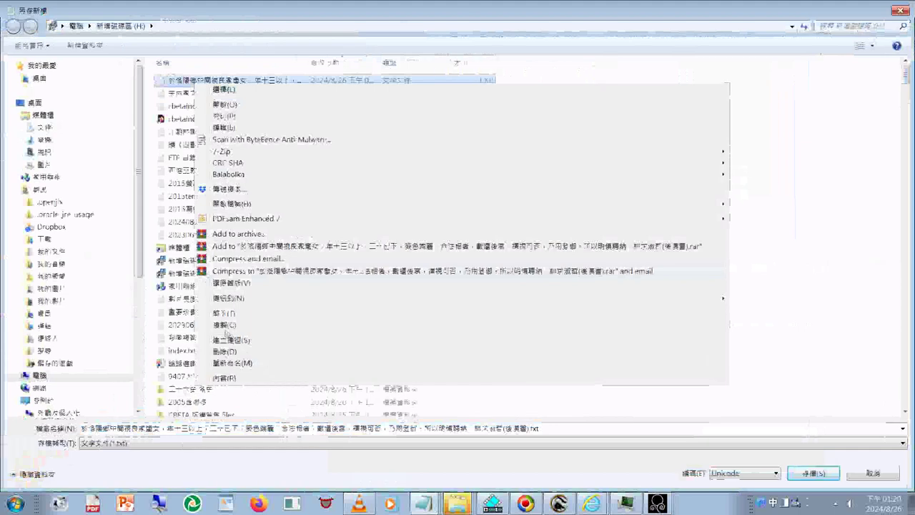
{"action": "key", "text": "Escape"}
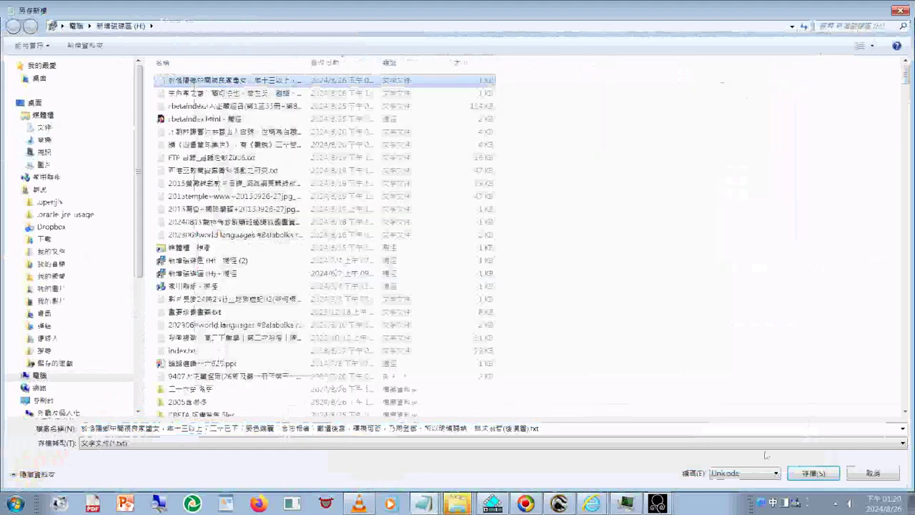
{"action": "left_click", "coordinate": [873, 473]}
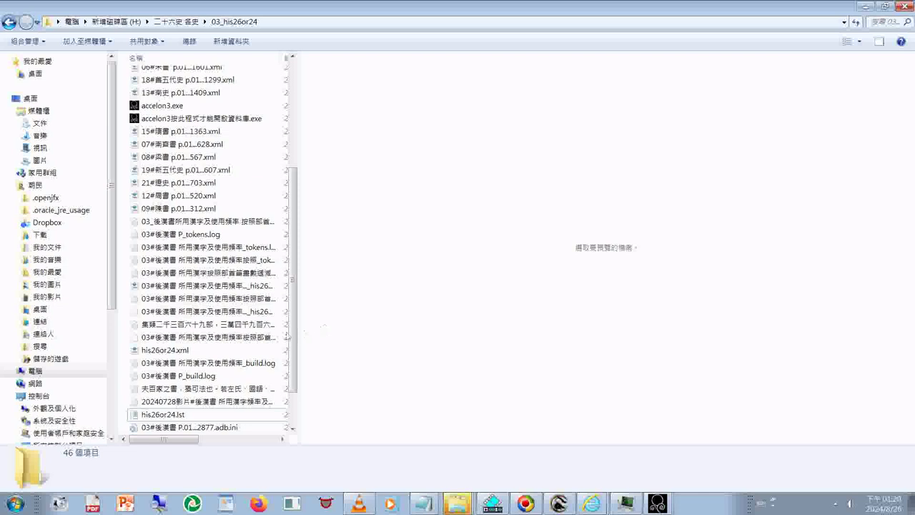
{"action": "right_click", "coordinate": [121, 346]}
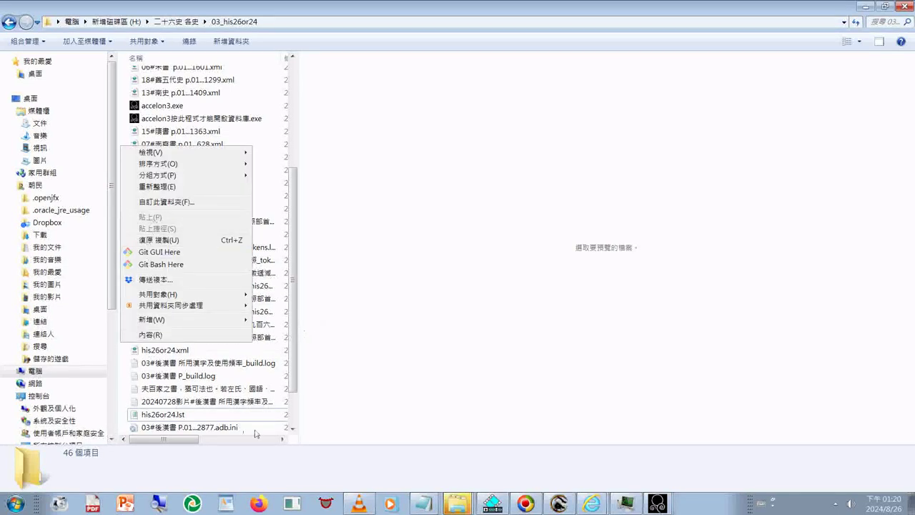
{"action": "left_click", "coordinate": [121, 382]}
{"action": "right_click", "coordinate": [121, 382]}
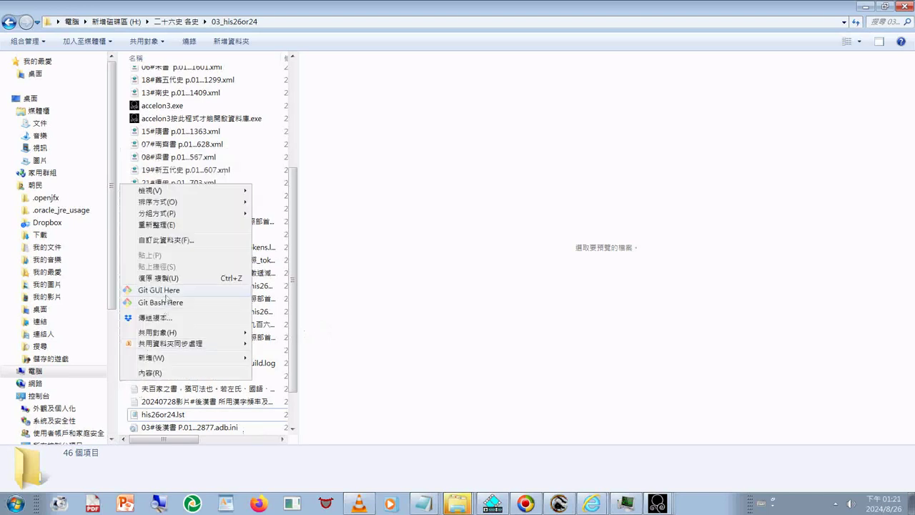
Return to the excerpt and save a copy of it inside the 二十六史 各史 folder on drive H:
{"action": "left_click", "coordinate": [444, 494]}
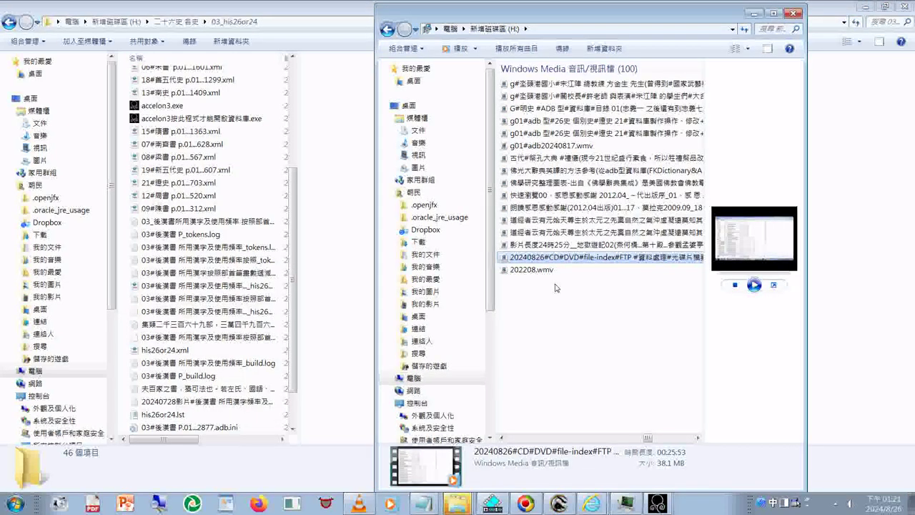
{"action": "left_click", "coordinate": [427, 510]}
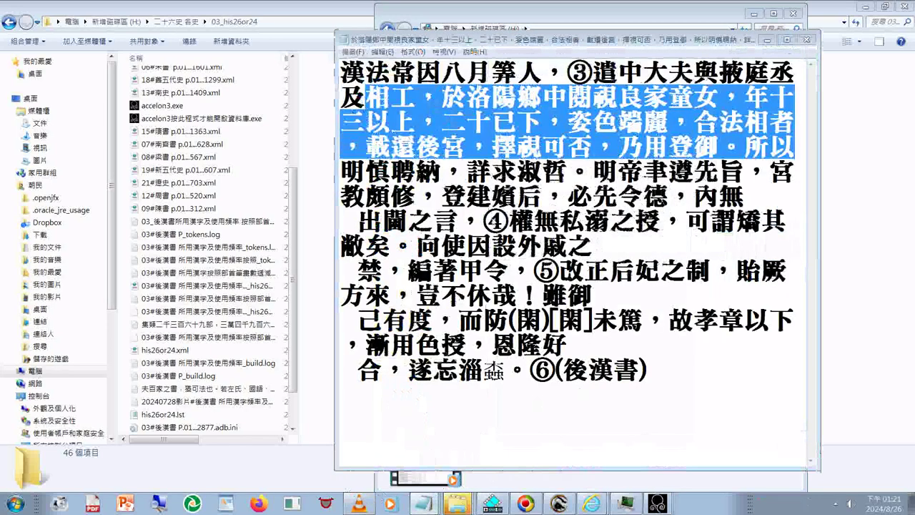
{"action": "key", "text": "ctrl+s"}
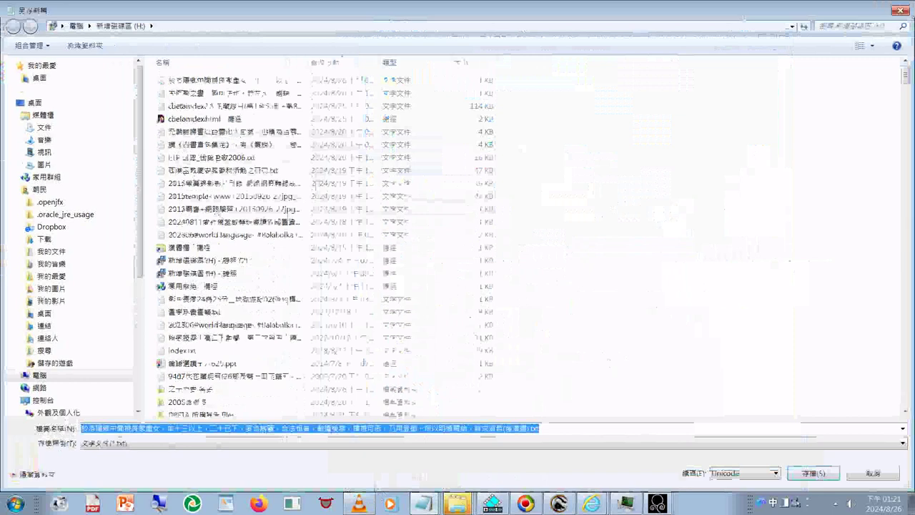
{"action": "double_click", "coordinate": [185, 389]}
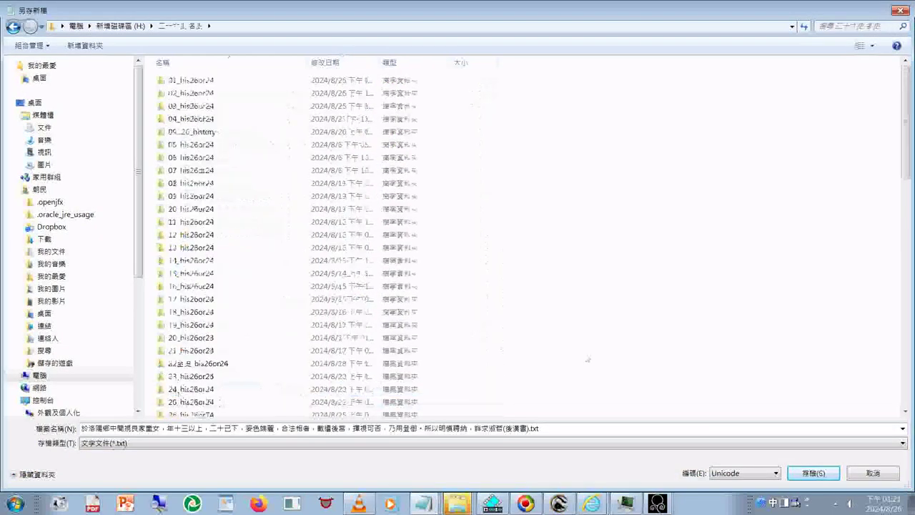
{"action": "left_click", "coordinate": [818, 473]}
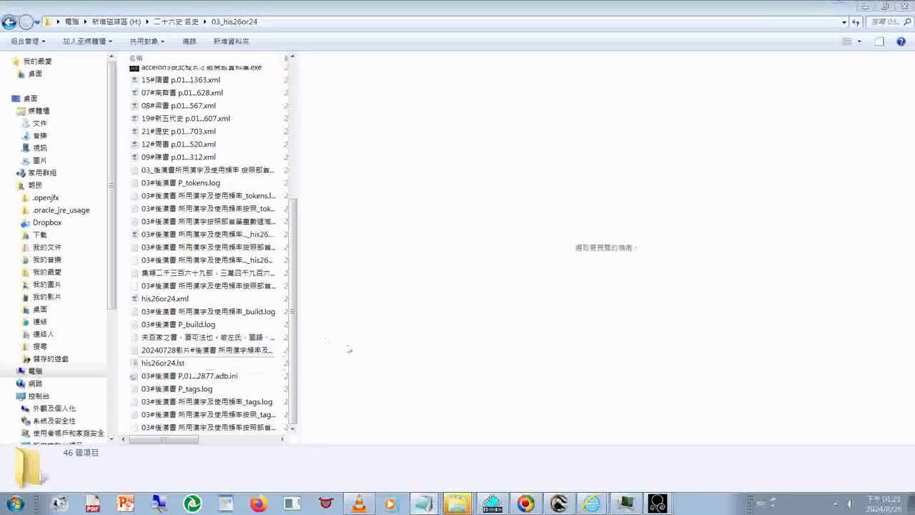
Copy the pg.326, 後漢書卷十上 and 皇后紀第十上 heading lines from the untitled source text into a new blank Notepad document
{"action": "key", "text": "alt+Tab"}
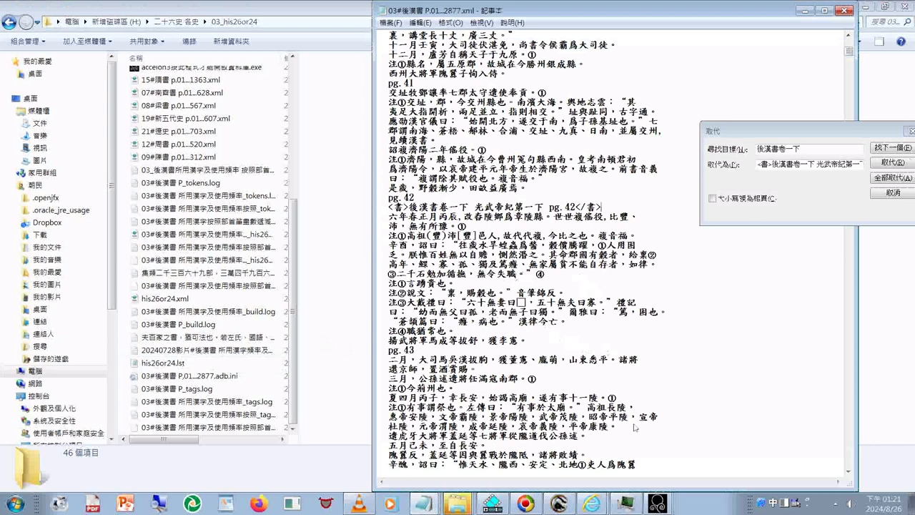
{"action": "key", "text": "ctrl+f"}
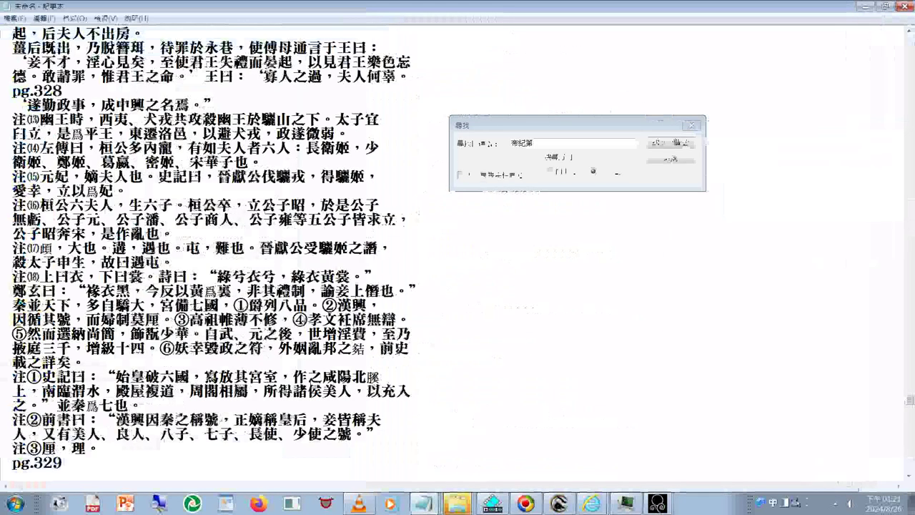
{"action": "scroll", "coordinate": [71, 143], "scroll_direction": "up", "scroll_amount": 10}
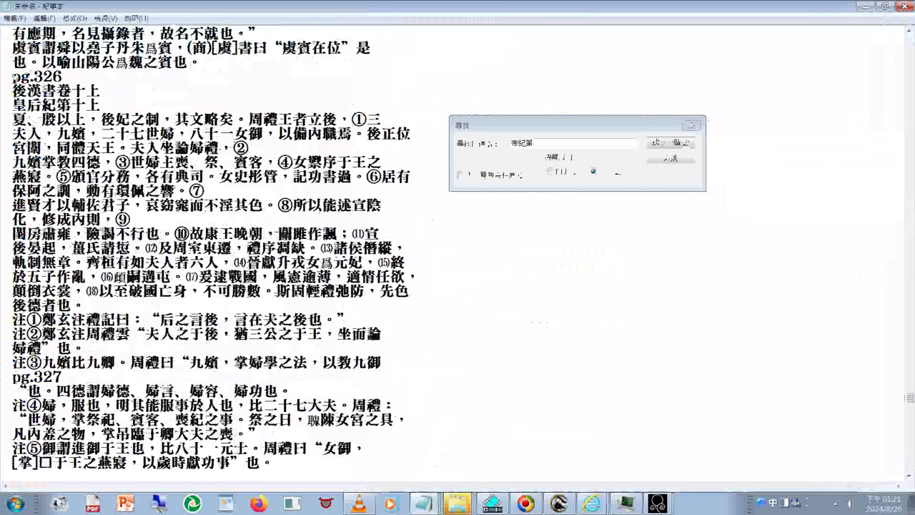
{"action": "left_click", "coordinate": [13, 75]}
{"action": "left_click_drag", "start_coordinate": [13, 76], "coordinate": [100, 104]}
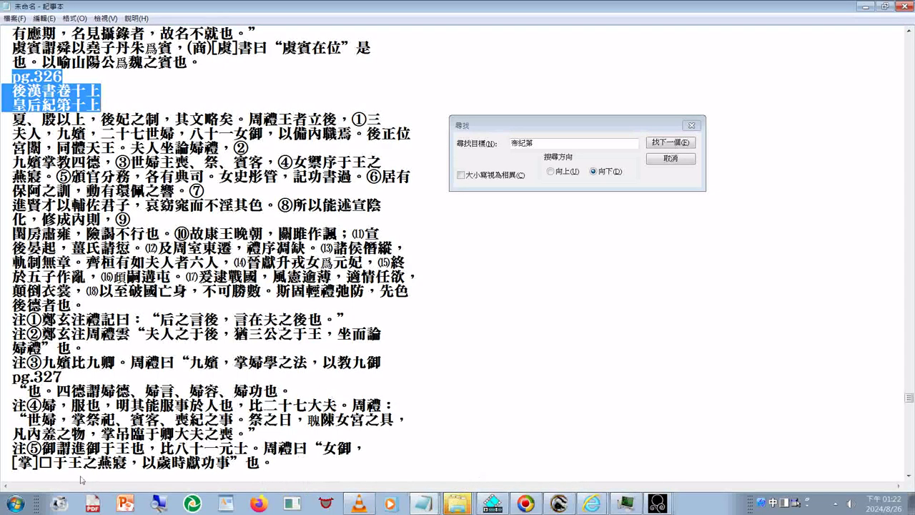
{"action": "left_click", "coordinate": [14, 509]}
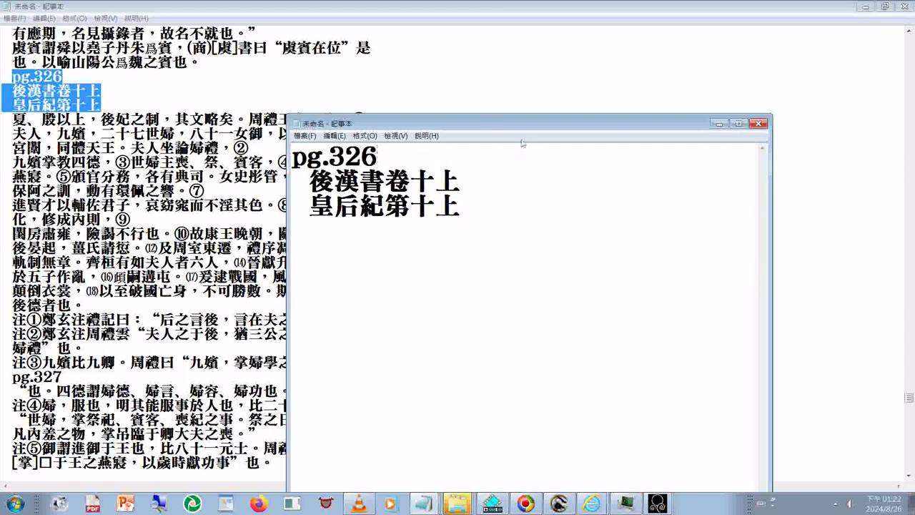
Join 皇后紀第十上 onto the 後漢書卷十上 line with a space between them, and return to the source text and its search for 帝紀第
{"action": "key", "text": "Delete"}
{"action": "key", "text": "Delete"}
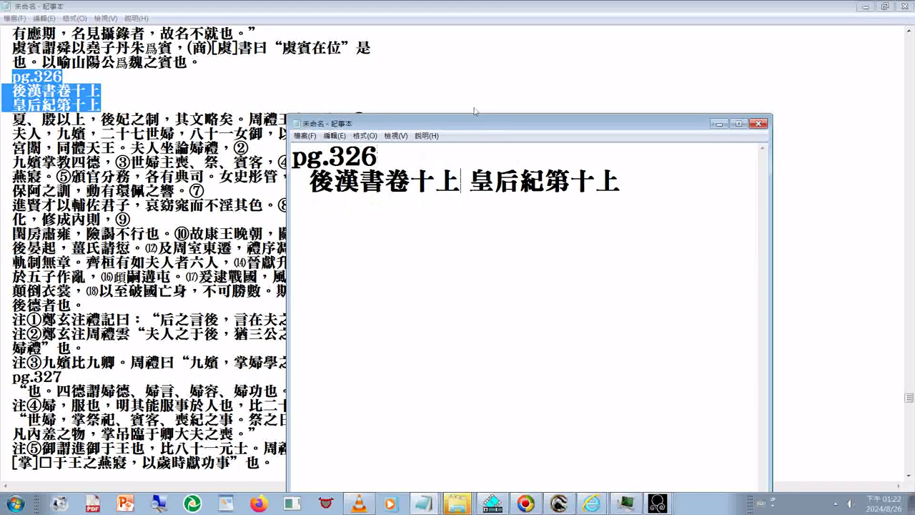
{"action": "key", "text": "End"}
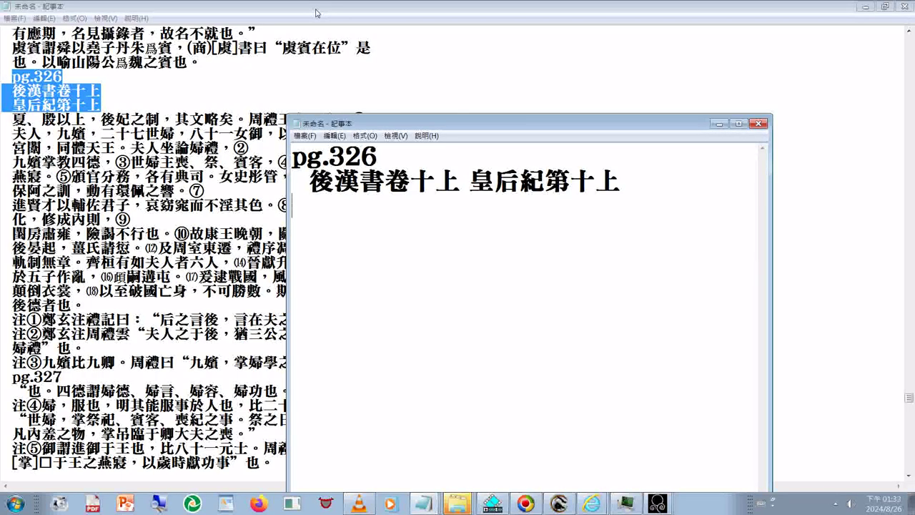
{"action": "key", "text": "alt+Tab"}
{"action": "key", "text": "ctrl+f"}
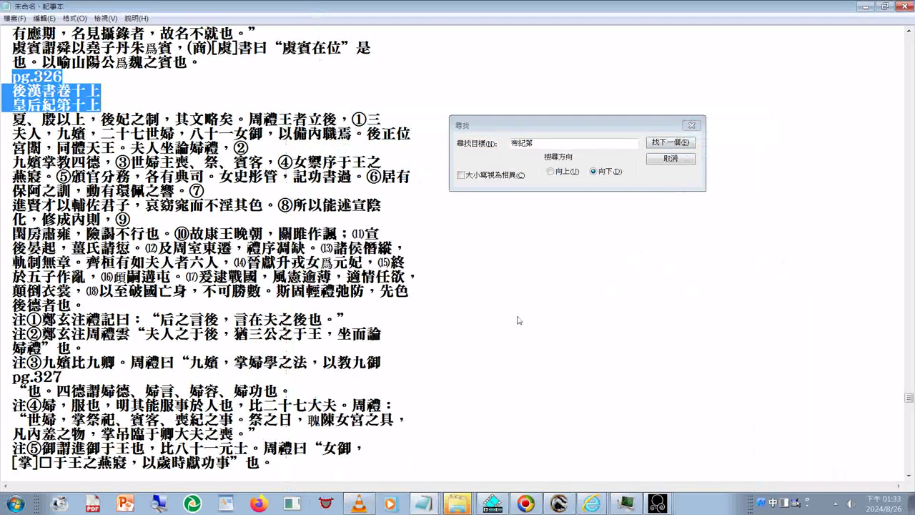
Replace the search term with 紀第, copied from the 皇后紀第十上 heading, and find its next occurrence in the source text
{"action": "left_click", "coordinate": [554, 143]}
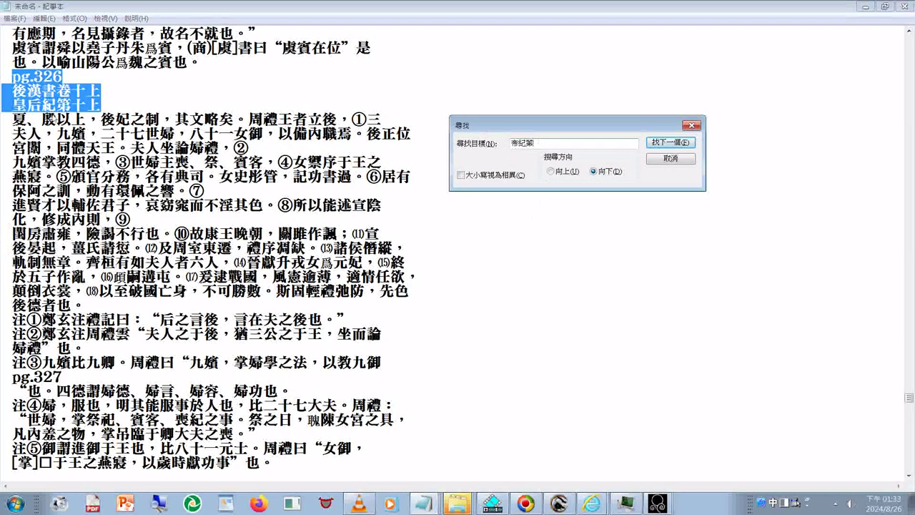
{"action": "left_click", "coordinate": [47, 109]}
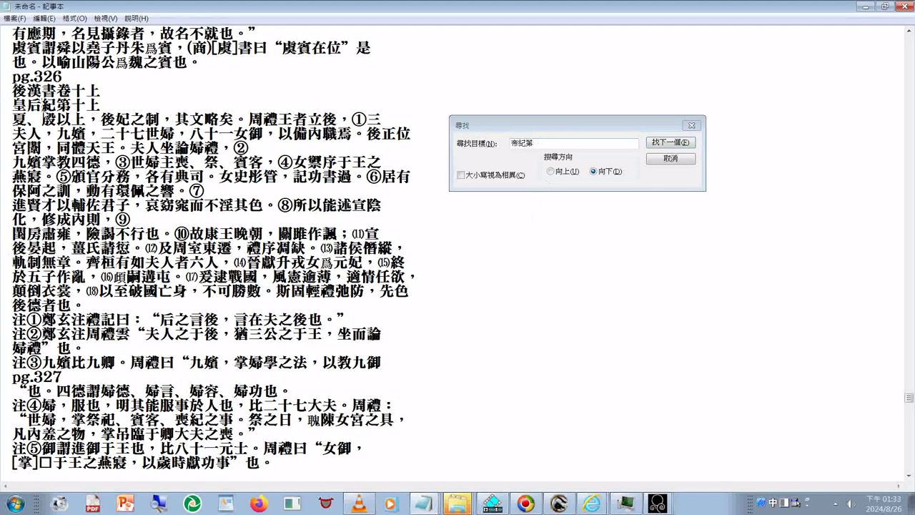
{"action": "left_click_drag", "start_coordinate": [43, 105], "coordinate": [68, 105]}
{"action": "right_click", "coordinate": [67, 104]}
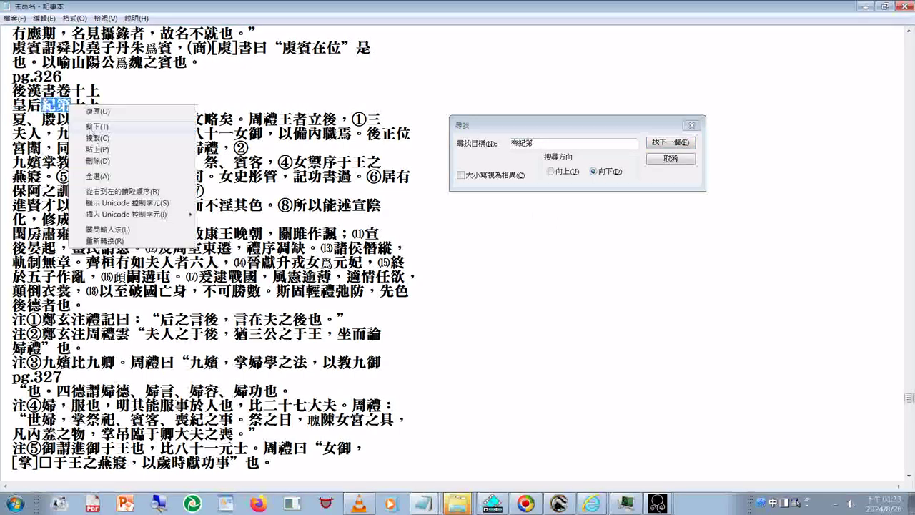
{"action": "left_click", "coordinate": [104, 144]}
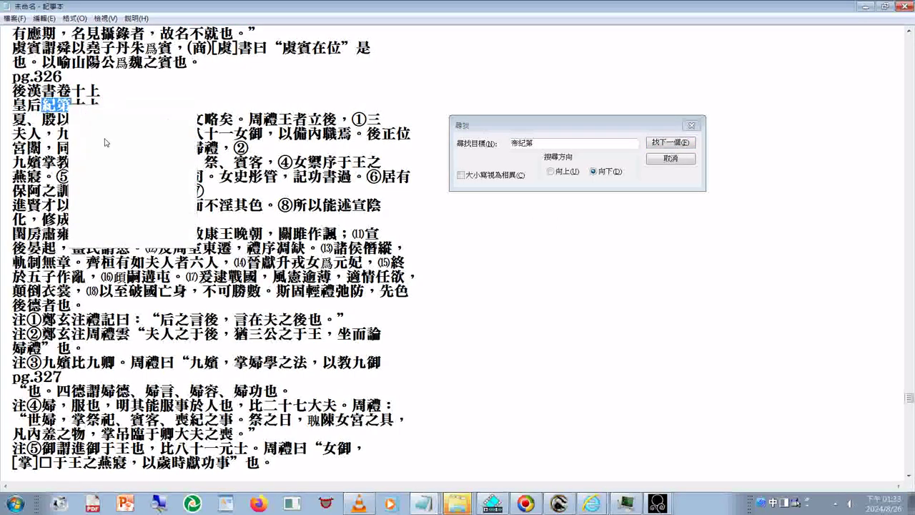
{"action": "double_click", "coordinate": [550, 142]}
{"action": "key", "text": "ctrl+v"}
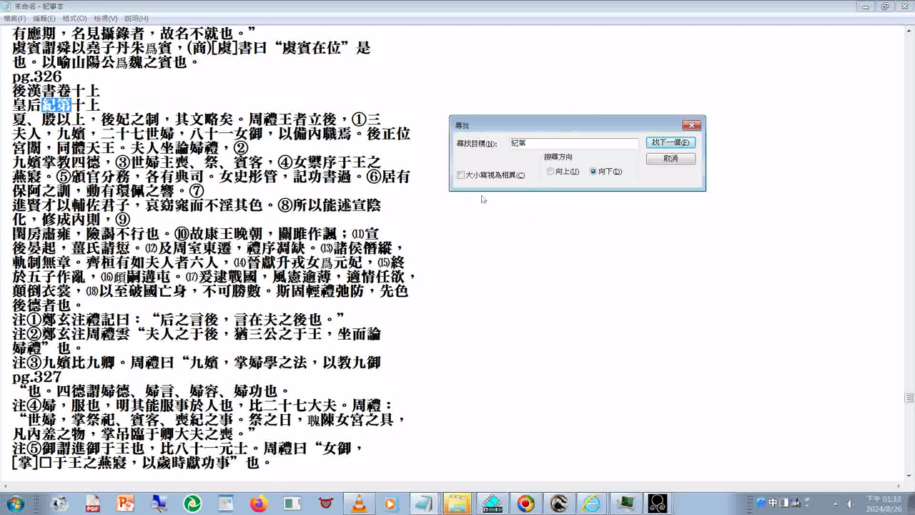
{"action": "left_click", "coordinate": [665, 143]}
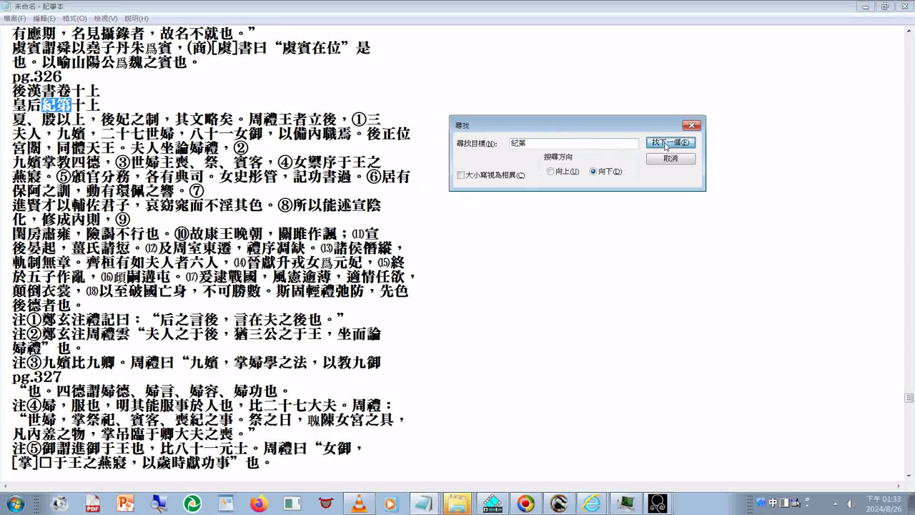
{"action": "left_click", "coordinate": [666, 143]}
Copy the three heading lines pg.358, 後漢書卷十下 and 皇后紀第十下
{"action": "left_click_drag", "start_coordinate": [13, 429], "coordinate": [98, 473]}
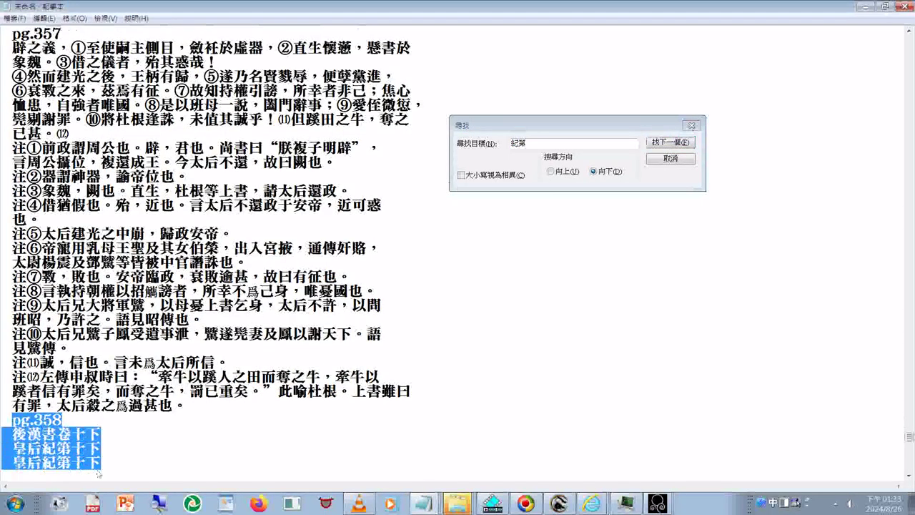
{"action": "scroll", "coordinate": [99, 465], "scroll_direction": "down", "scroll_amount": 2}
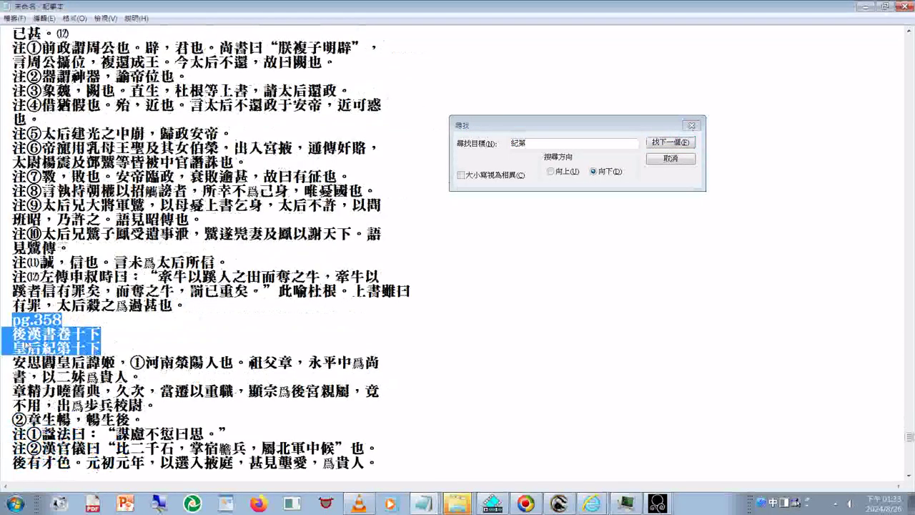
{"action": "right_click", "coordinate": [26, 346]}
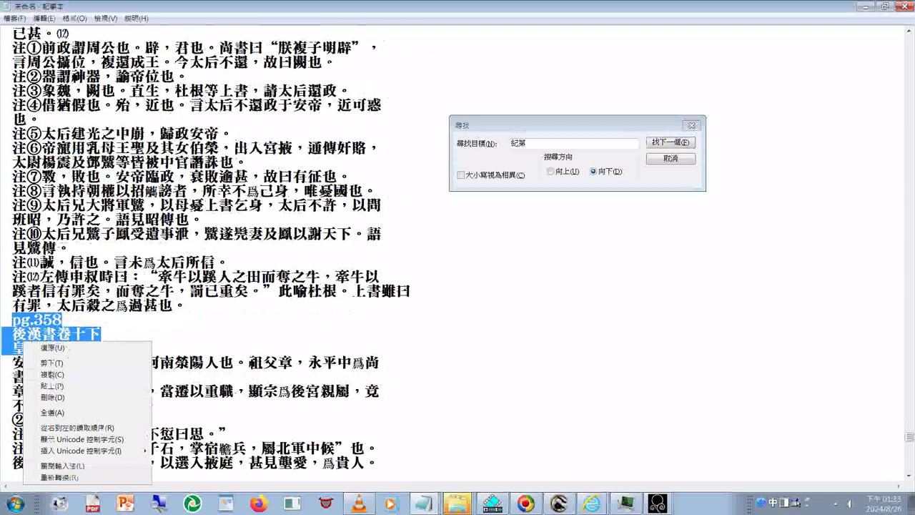
{"action": "left_click", "coordinate": [52, 373]}
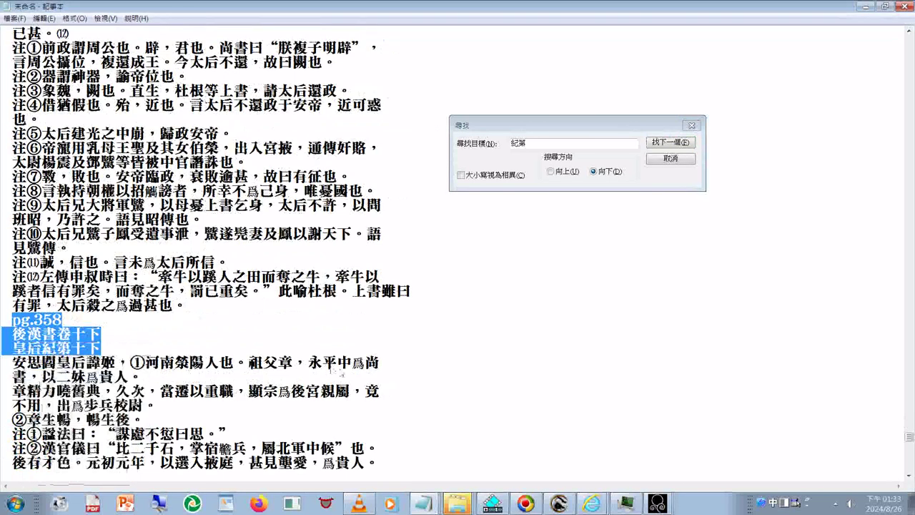
On page 359, correct 雲 to 云 before 帝疾甚 and 禦 to 御 in the phrase 徙禦臥車
{"action": "scroll", "coordinate": [341, 373], "scroll_direction": "down", "scroll_amount": 3}
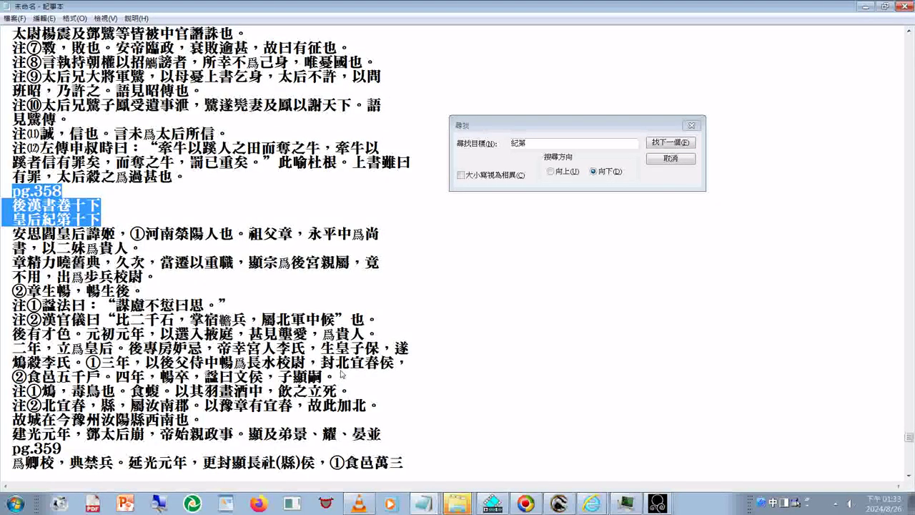
{"action": "scroll", "coordinate": [341, 374], "scroll_direction": "down", "scroll_amount": 1}
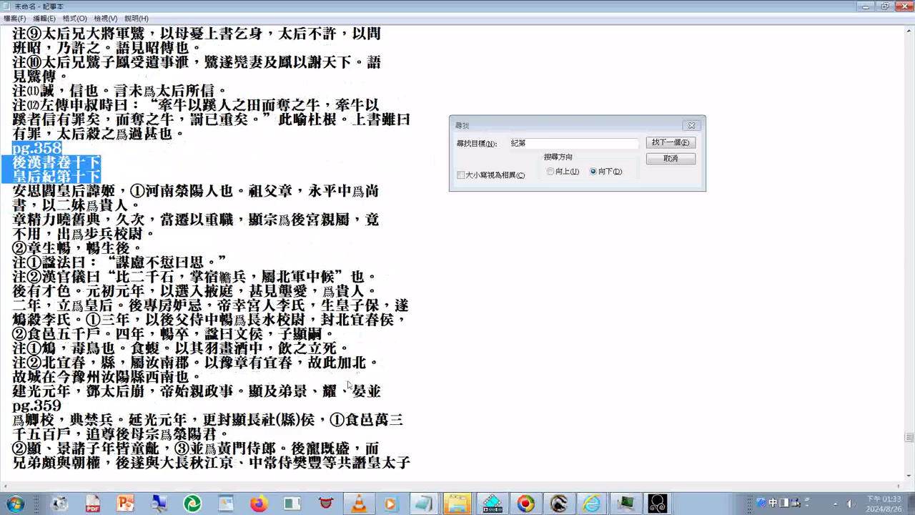
{"action": "scroll", "coordinate": [348, 385], "scroll_direction": "down", "scroll_amount": 1}
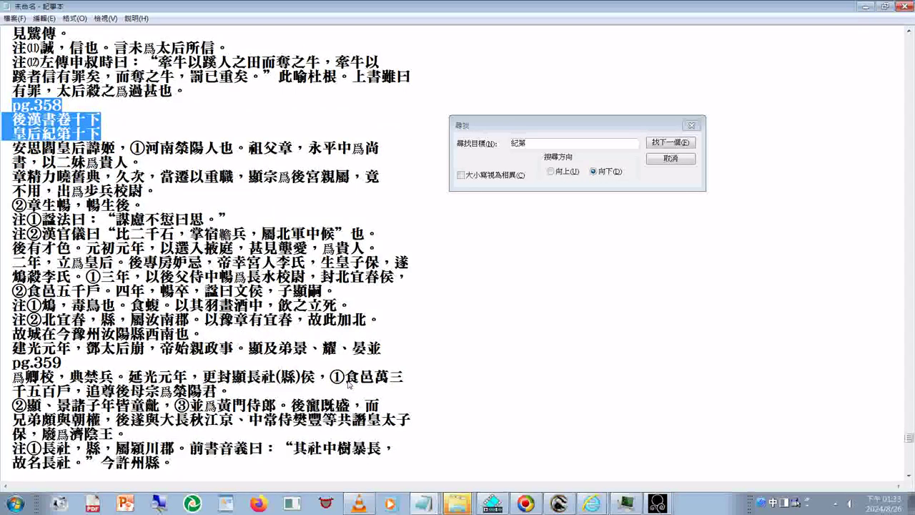
{"action": "scroll", "coordinate": [348, 384], "scroll_direction": "down", "scroll_amount": 1}
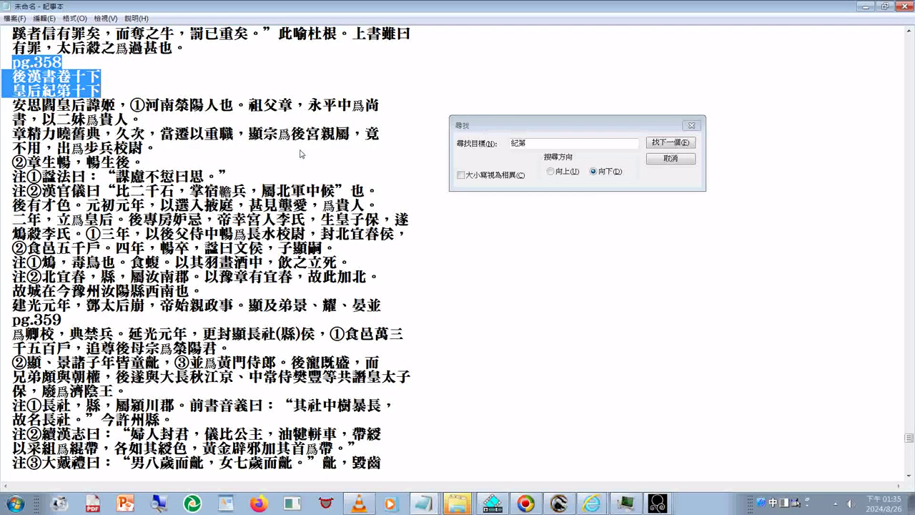
{"action": "scroll", "coordinate": [300, 154], "scroll_direction": "down", "scroll_amount": 1}
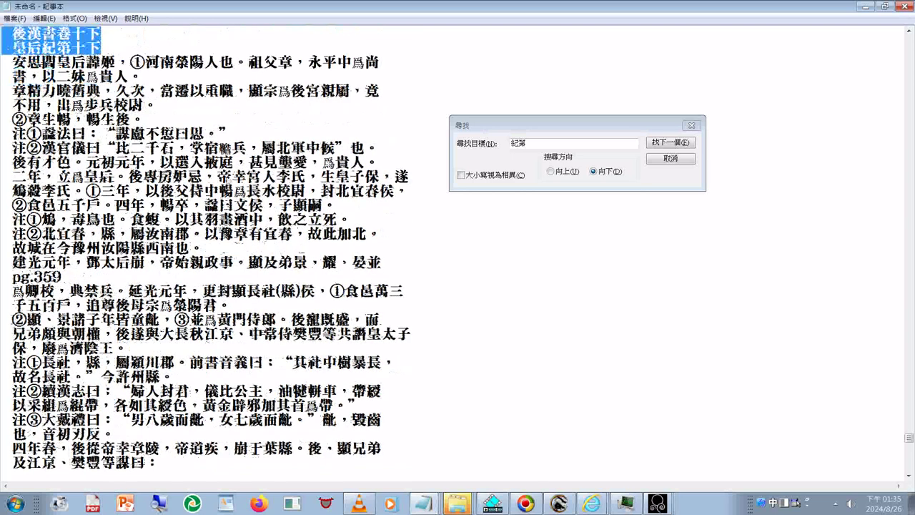
{"action": "scroll", "coordinate": [216, 263], "scroll_direction": "down", "scroll_amount": 1}
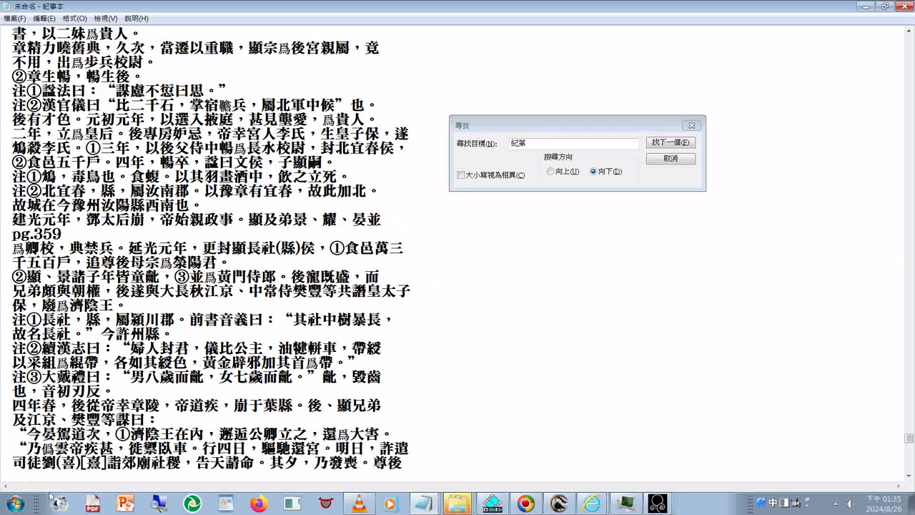
{"action": "left_click_drag", "start_coordinate": [56, 448], "coordinate": [69, 448]}
{"action": "type", "text": "ㄩㄟ"}
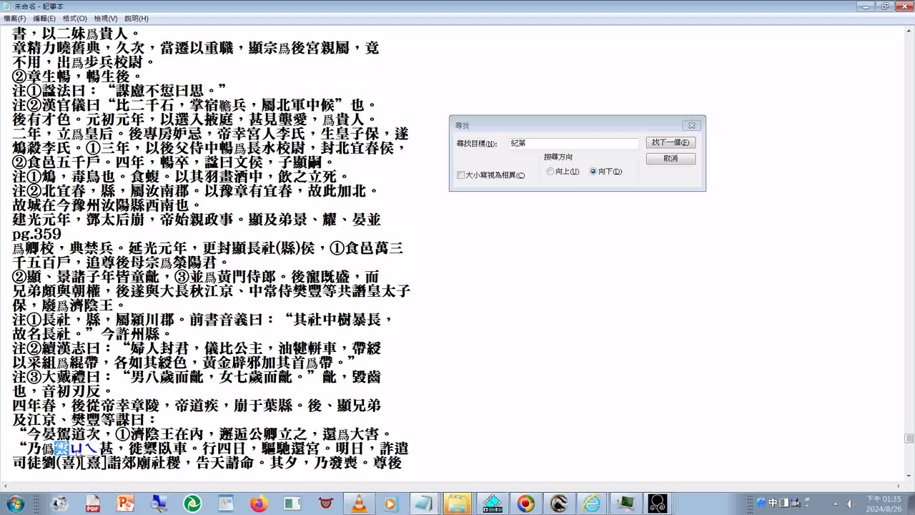
{"action": "key", "text": "Escape"}
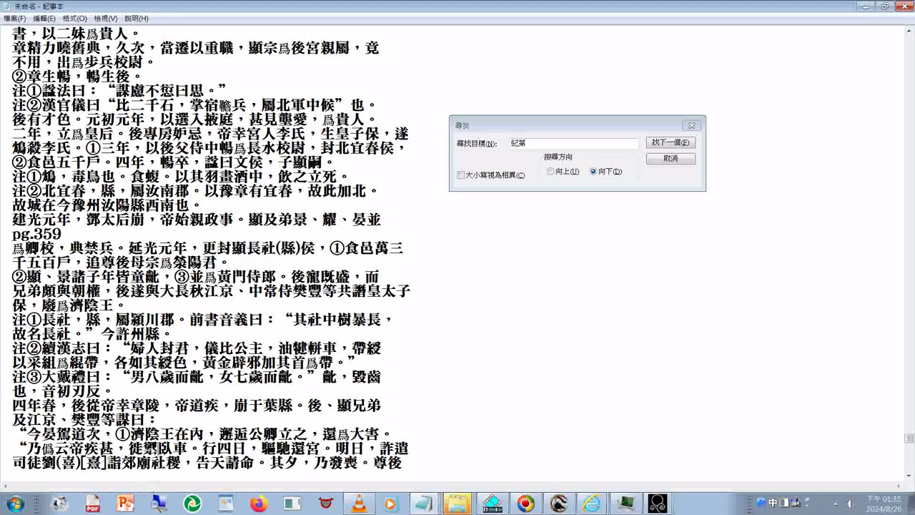
{"action": "left_click_drag", "start_coordinate": [146, 449], "coordinate": [156, 449]}
{"action": "key", "text": "Right"}
Proofread on to page 373 and correct 詩雲 to 詩云 in the note quoting 心如結兮
{"action": "scroll", "coordinate": [312, 450], "scroll_direction": "down", "scroll_amount": 4}
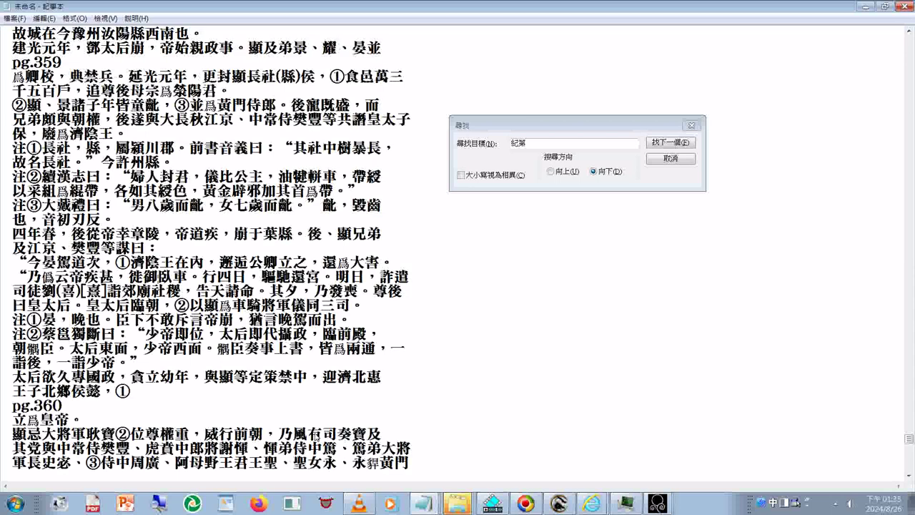
{"action": "scroll", "coordinate": [314, 435], "scroll_direction": "down", "scroll_amount": 10}
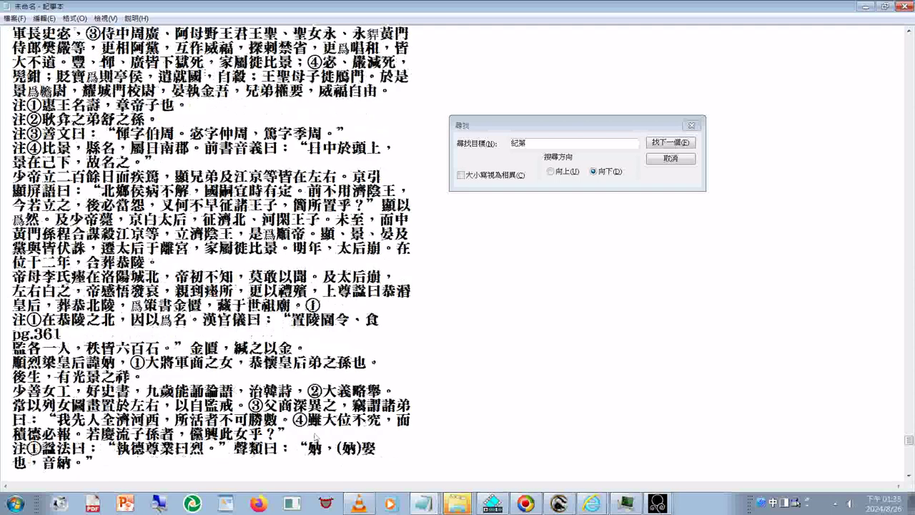
{"action": "scroll", "coordinate": [315, 436], "scroll_direction": "down", "scroll_amount": 10}
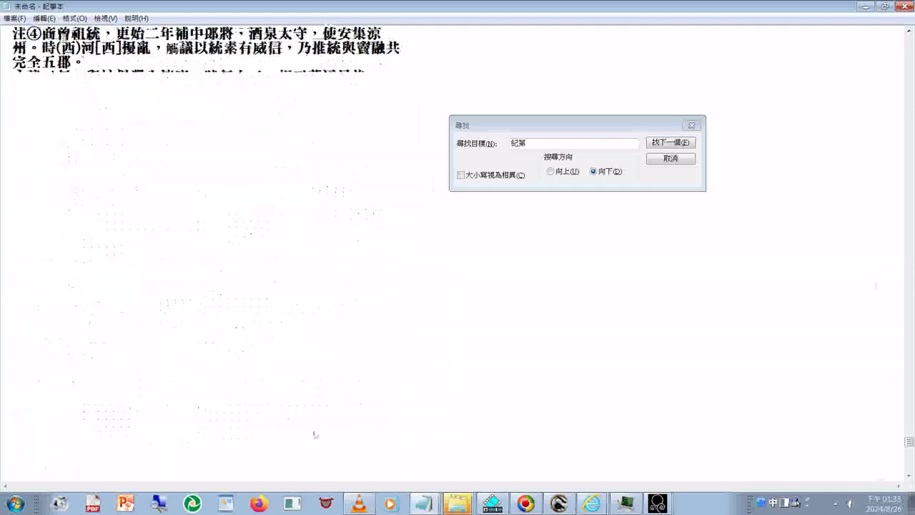
{"action": "scroll", "coordinate": [315, 434], "scroll_direction": "down", "scroll_amount": 5}
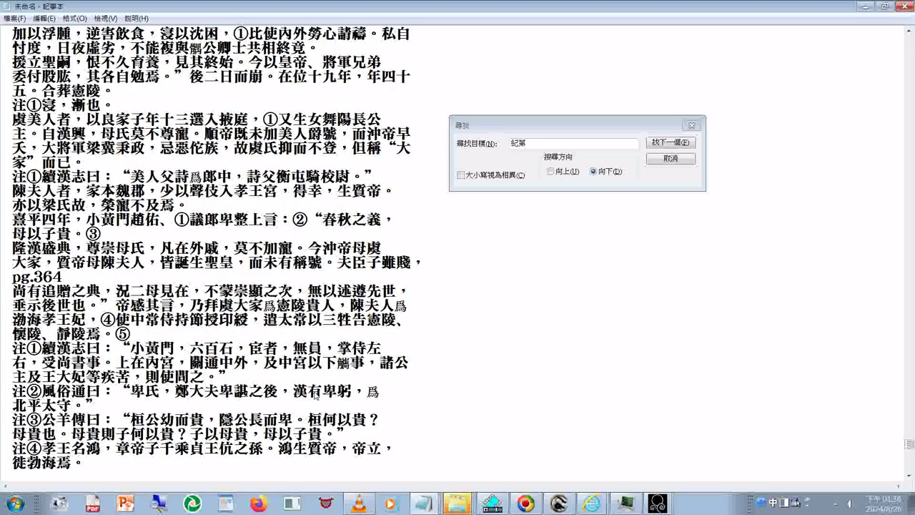
{"action": "scroll", "coordinate": [315, 395], "scroll_direction": "down", "scroll_amount": 10}
{"action": "scroll", "coordinate": [315, 397], "scroll_direction": "down", "scroll_amount": 5}
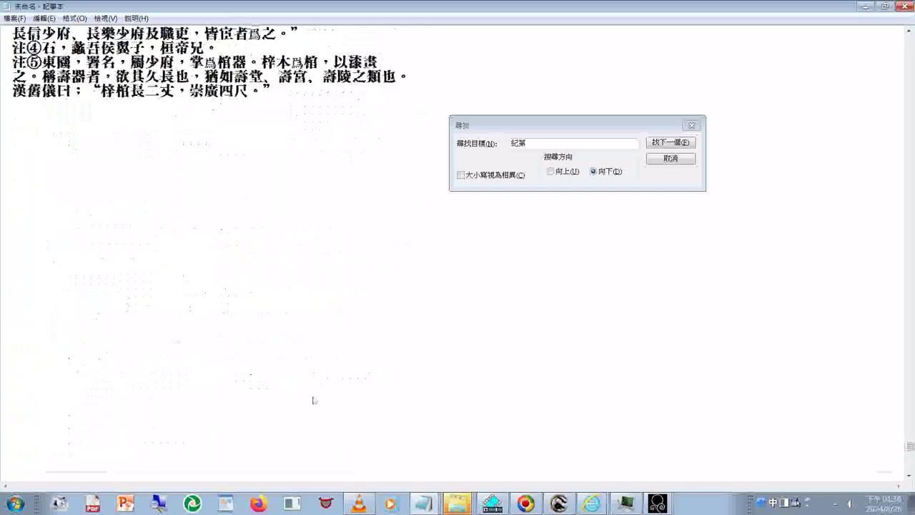
{"action": "scroll", "coordinate": [313, 400], "scroll_direction": "down", "scroll_amount": 5}
{"action": "scroll", "coordinate": [312, 400], "scroll_direction": "down", "scroll_amount": 5}
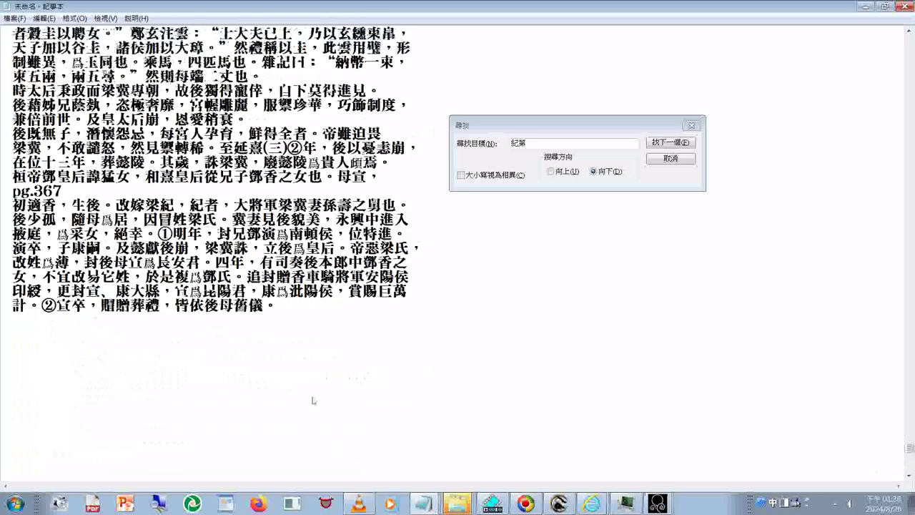
{"action": "scroll", "coordinate": [313, 400], "scroll_direction": "down", "scroll_amount": 5}
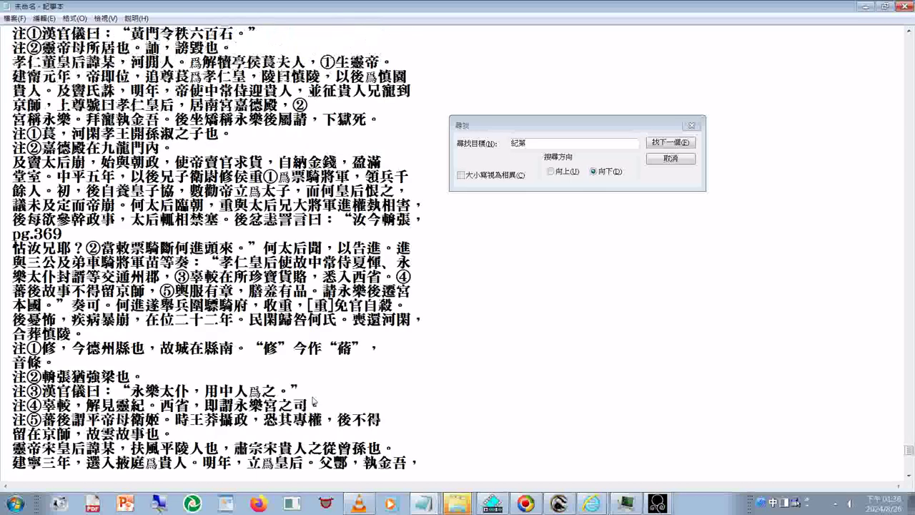
{"action": "scroll", "coordinate": [313, 400], "scroll_direction": "down", "scroll_amount": 5}
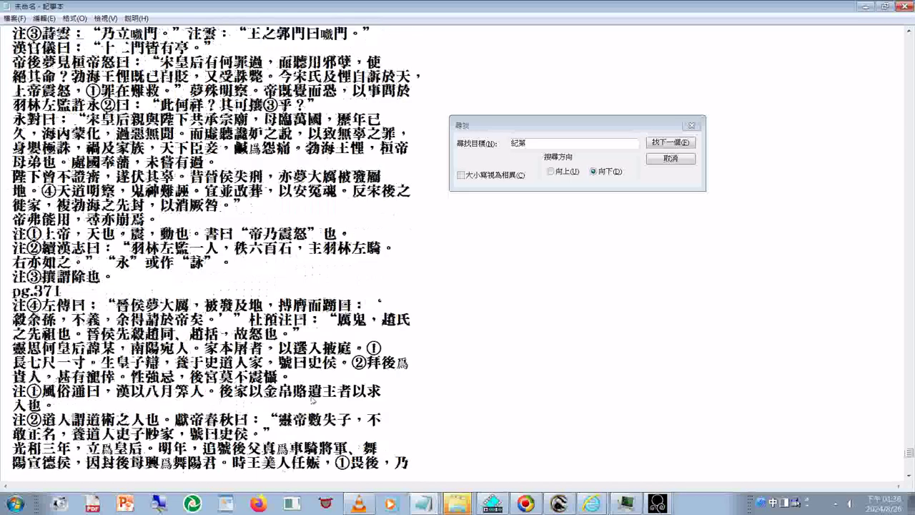
{"action": "scroll", "coordinate": [312, 400], "scroll_direction": "down", "scroll_amount": 9}
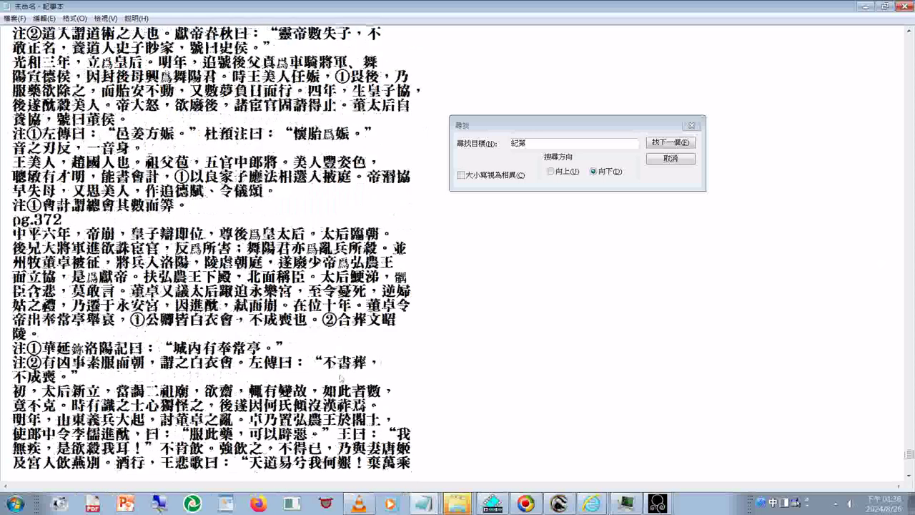
{"action": "scroll", "coordinate": [341, 377], "scroll_direction": "down", "scroll_amount": 10}
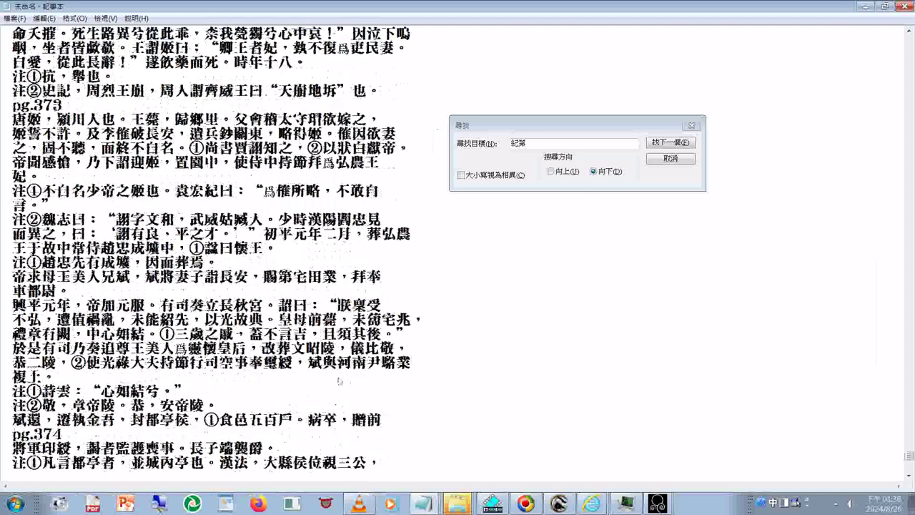
{"action": "scroll", "coordinate": [339, 380], "scroll_direction": "down", "scroll_amount": 1}
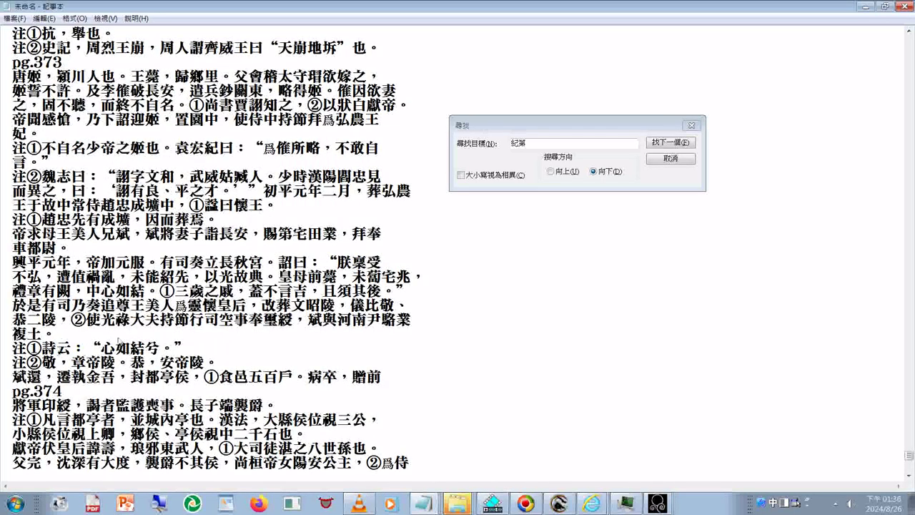
Correct 禦 to 御 in 使禦史大夫郗慮持節策詔 on page 375
{"action": "scroll", "coordinate": [120, 346], "scroll_direction": "down", "scroll_amount": 7}
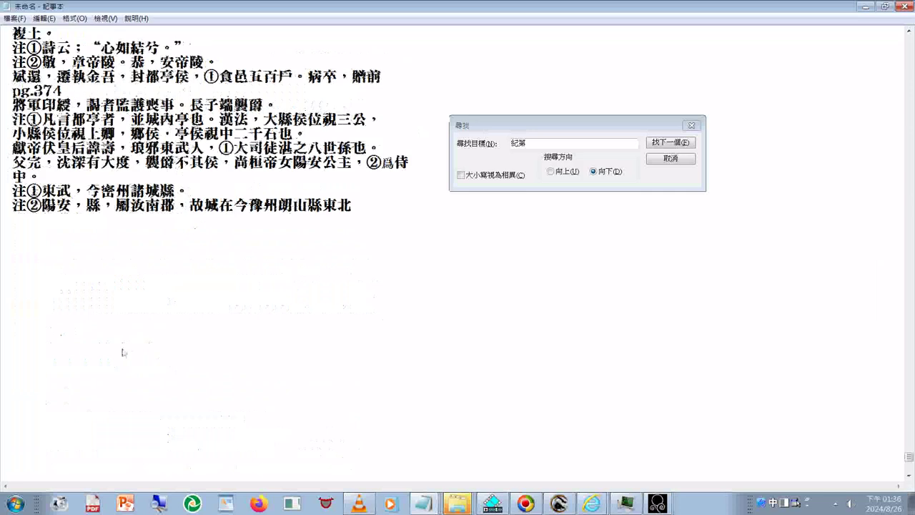
{"action": "scroll", "coordinate": [123, 351], "scroll_direction": "down", "scroll_amount": 5}
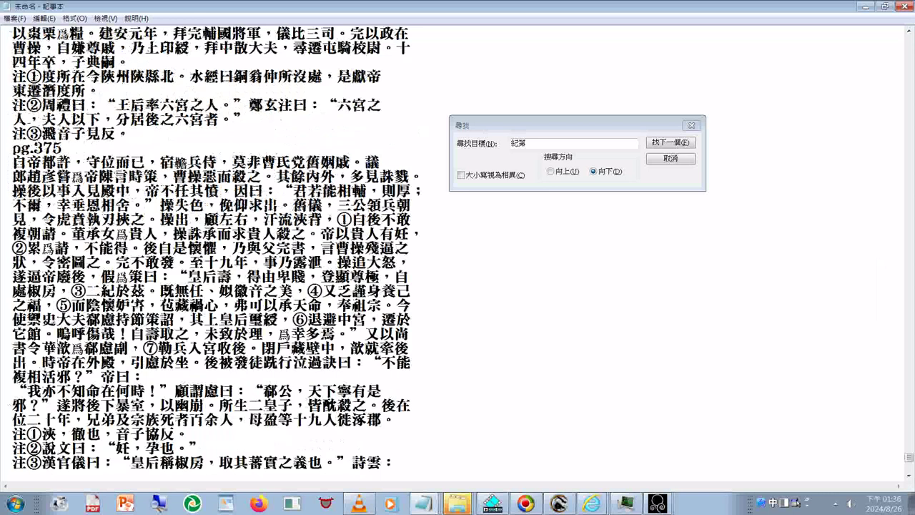
{"action": "right_click", "coordinate": [26, 317]}
{"action": "left_click", "coordinate": [27, 320]}
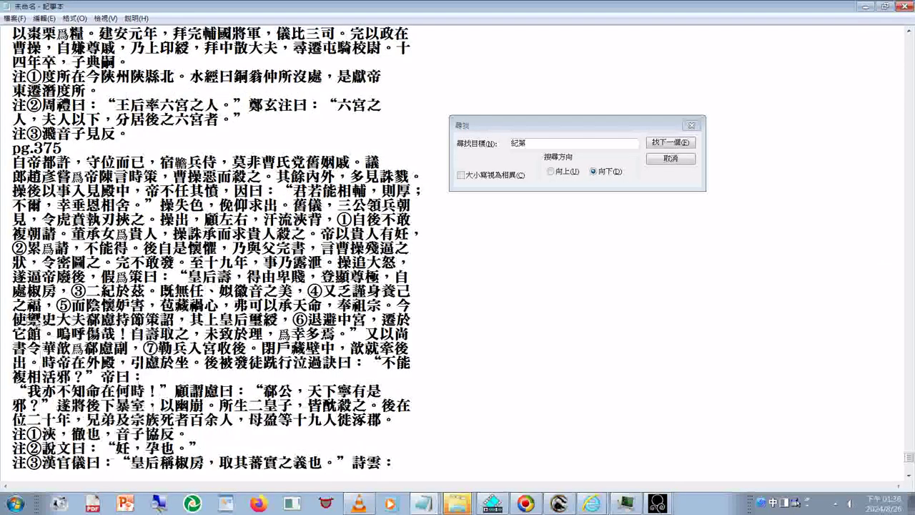
{"action": "left_click_drag", "start_coordinate": [27, 320], "coordinate": [42, 322]}
{"action": "type", "text": "御"}
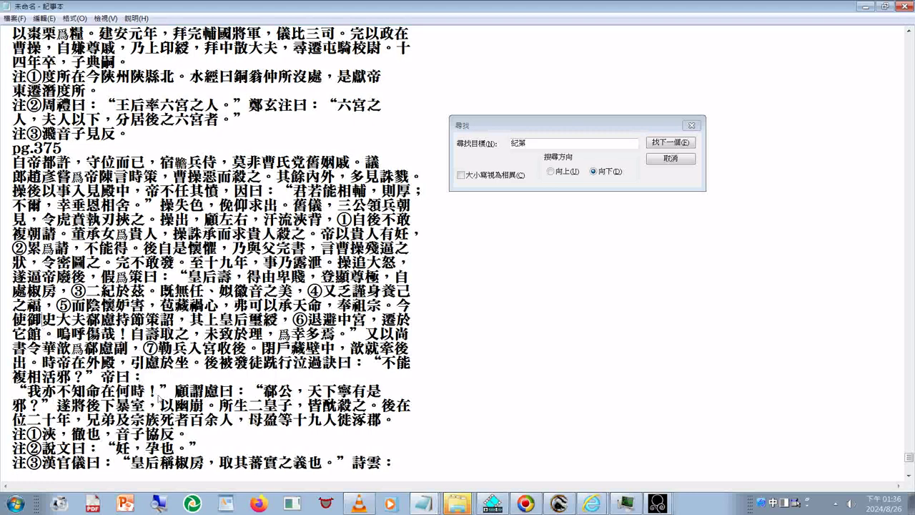
On page 377, correct 詩雲 to 詩云 and 言後妃 to 言后妃 in note ② quoting 窈窕淑女
{"action": "scroll", "coordinate": [236, 368], "scroll_direction": "down", "scroll_amount": 15}
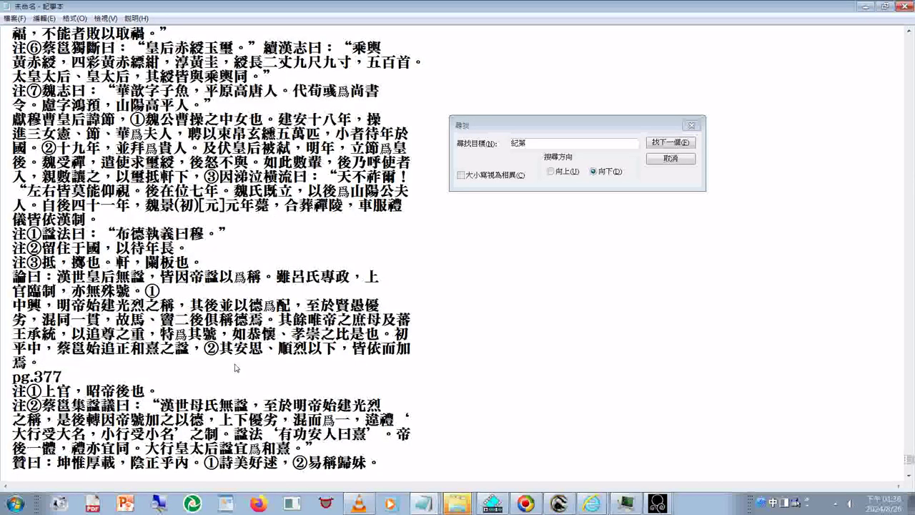
{"action": "scroll", "coordinate": [236, 367], "scroll_direction": "down", "scroll_amount": 6}
{"action": "mouse_move", "coordinate": [129, 306]}
{"action": "left_mouse_down"}
{"action": "mouse_move", "coordinate": [192, 306]}
{"action": "mouse_move", "coordinate": [145, 306]}
{"action": "left_mouse_up"}
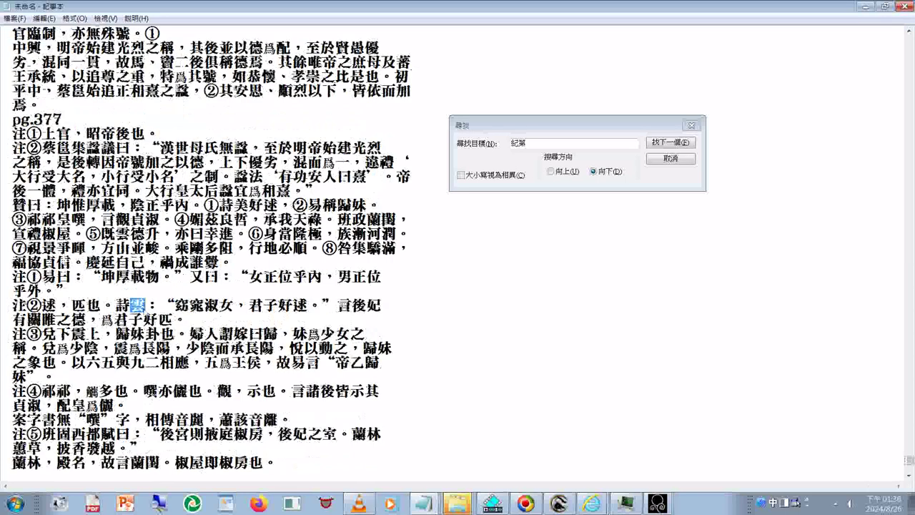
{"action": "type", "text": "云"}
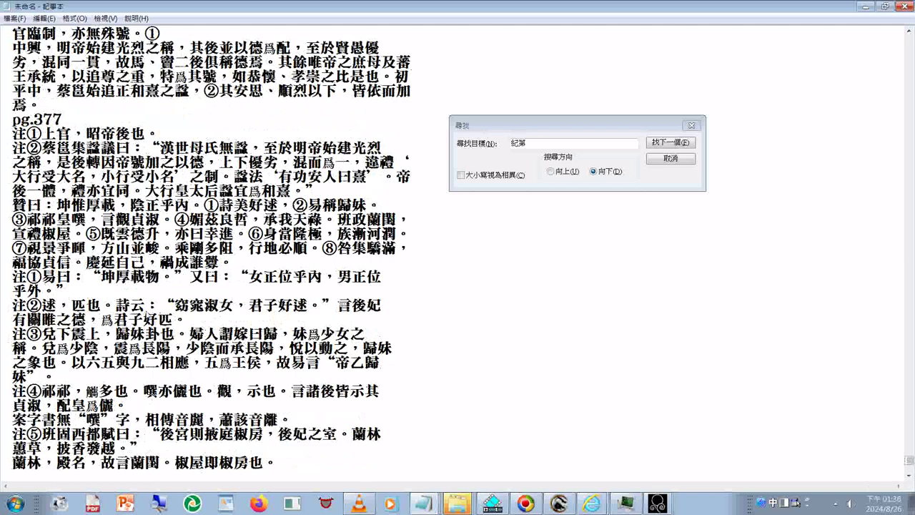
{"action": "left_click_drag", "start_coordinate": [41, 305], "coordinate": [362, 312]}
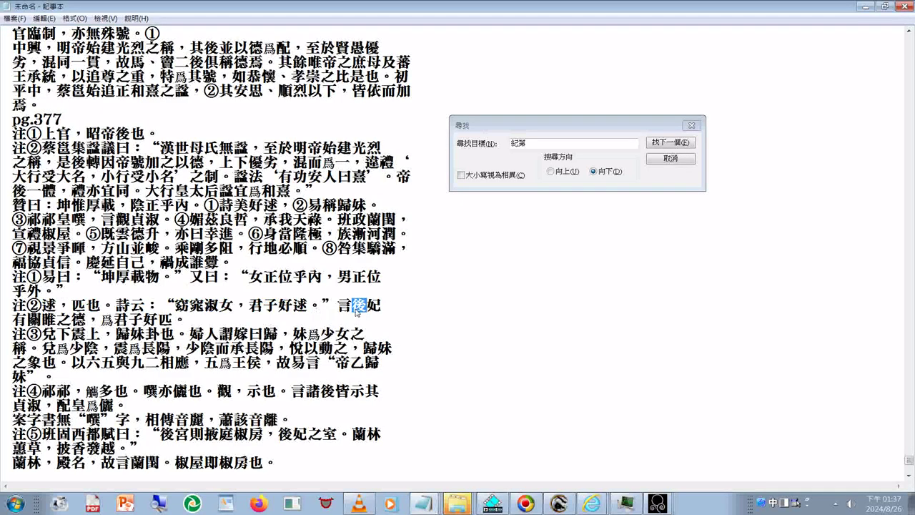
{"action": "type", "text": "ㄏㄡ4"}
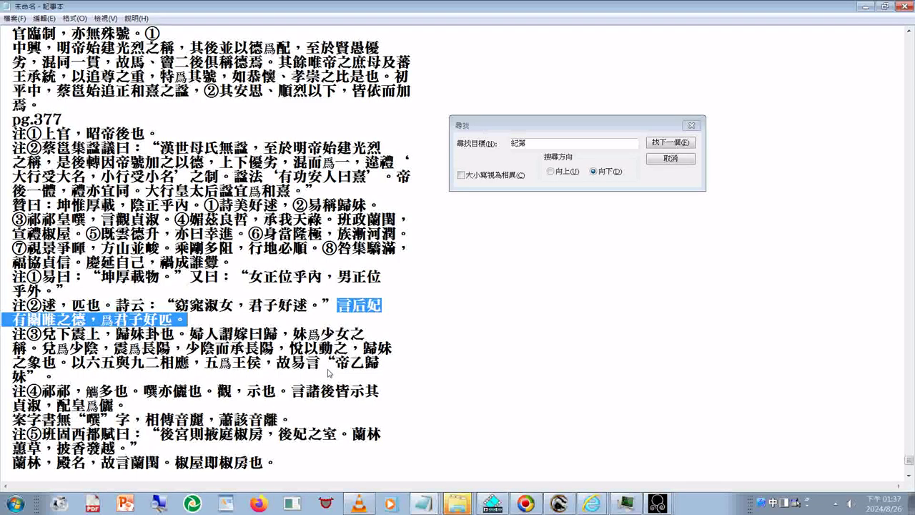
Paste the copied lines pg.358, 後漢書卷十下 and 皇后紀第十下 below the pg.326 heading in the heading-list document
{"action": "scroll", "coordinate": [329, 373], "scroll_direction": "down", "scroll_amount": 4}
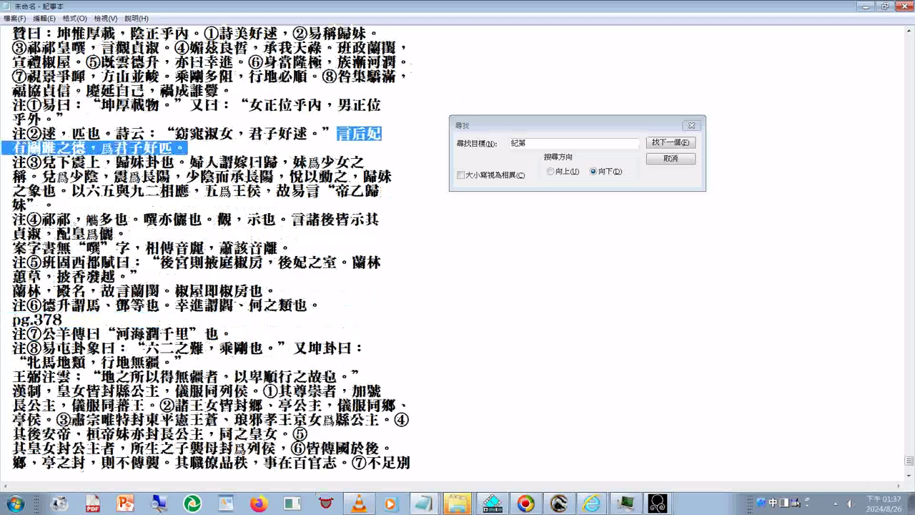
{"action": "scroll", "coordinate": [215, 250], "scroll_direction": "down", "scroll_amount": 10}
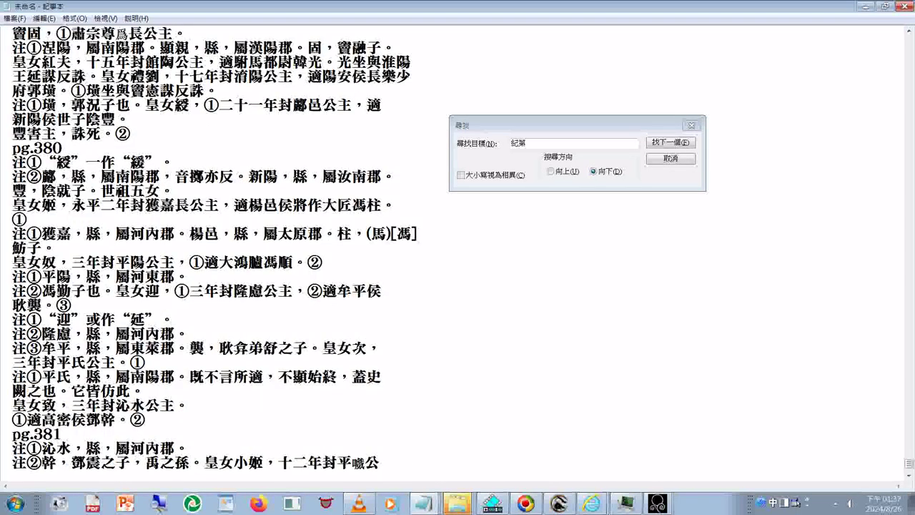
{"action": "scroll", "coordinate": [214, 251], "scroll_direction": "down", "scroll_amount": 4}
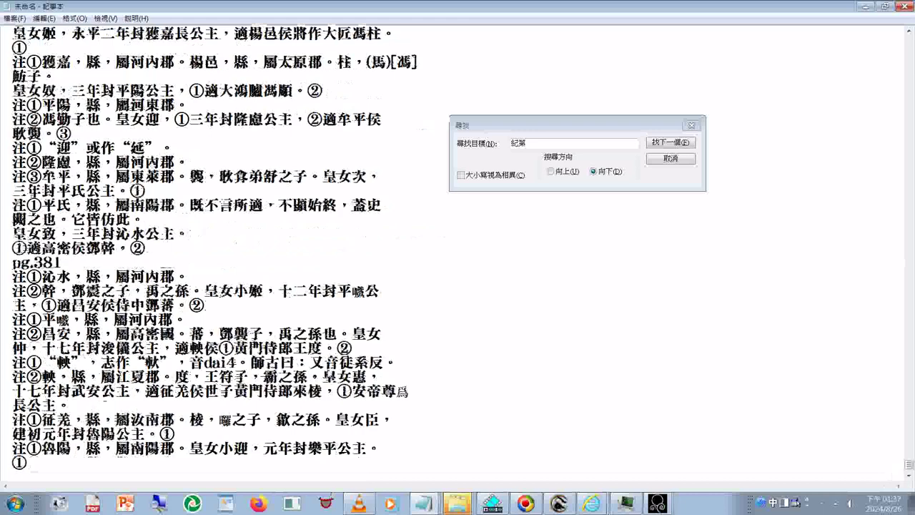
{"action": "scroll", "coordinate": [342, 445], "scroll_direction": "down", "scroll_amount": 10}
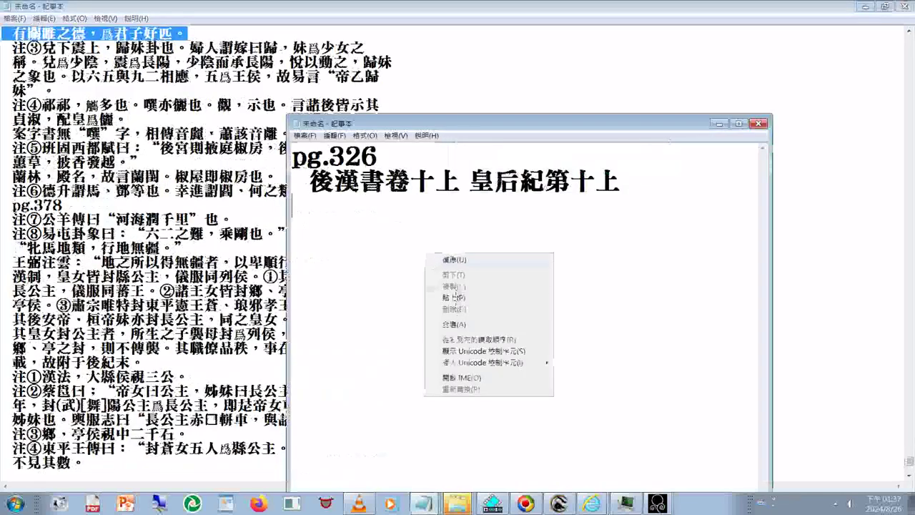
{"action": "left_click", "coordinate": [466, 304]}
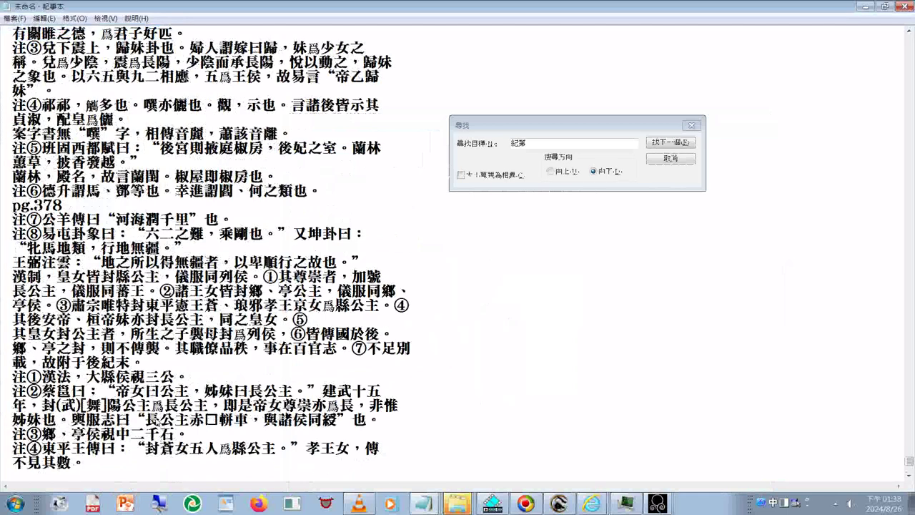
Copy the line <書>後漢書卷十一 劉玄劉盆子列傳第一 pg.384</書> after page 383 and append it to the heading list
{"action": "scroll", "coordinate": [156, 422], "scroll_direction": "down", "scroll_amount": 15}
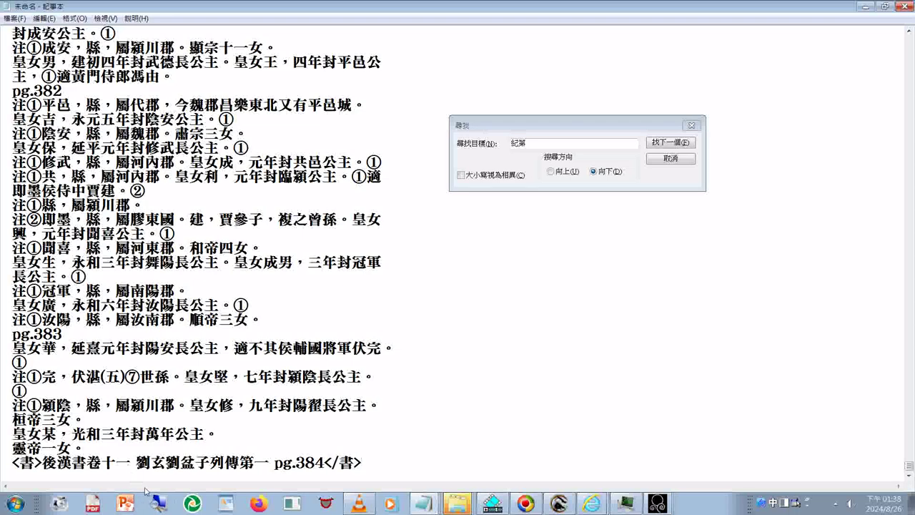
{"action": "key", "text": "shift+Home"}
{"action": "key", "text": "ctrl+c"}
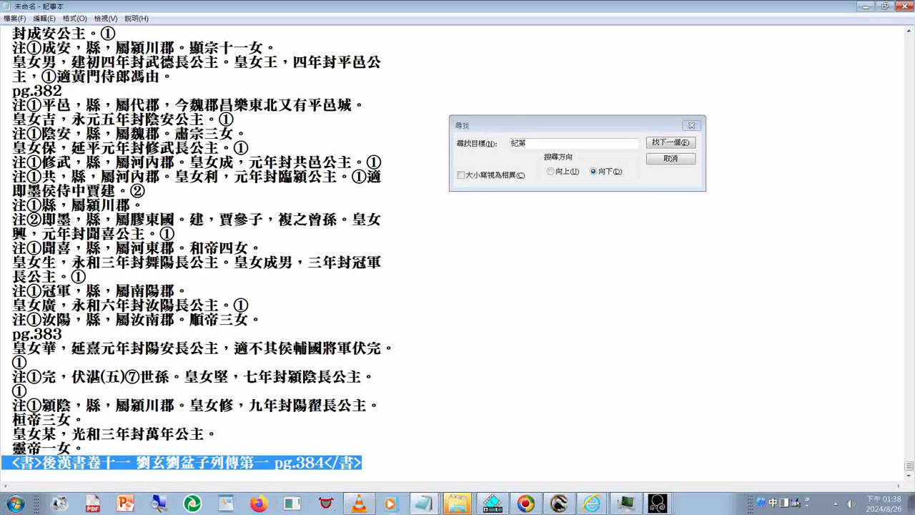
{"action": "left_click", "coordinate": [422, 503]}
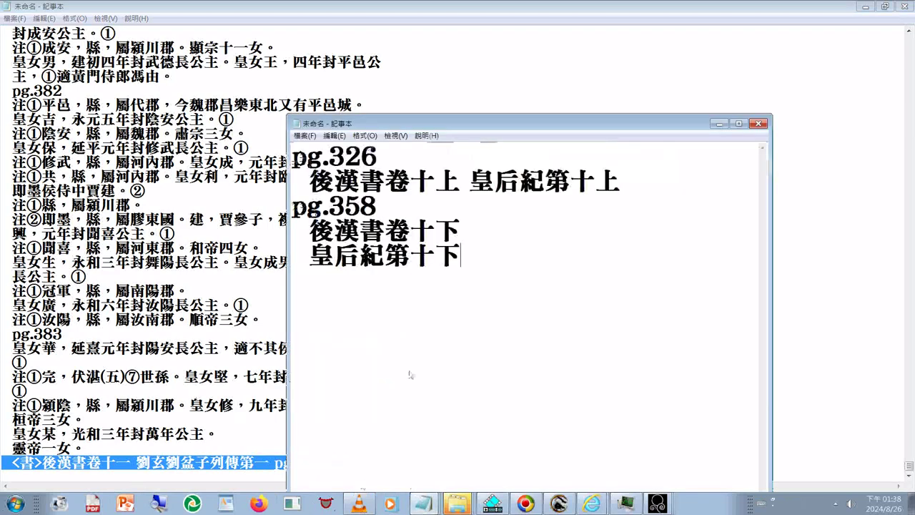
{"action": "key", "text": "ctrl+v"}
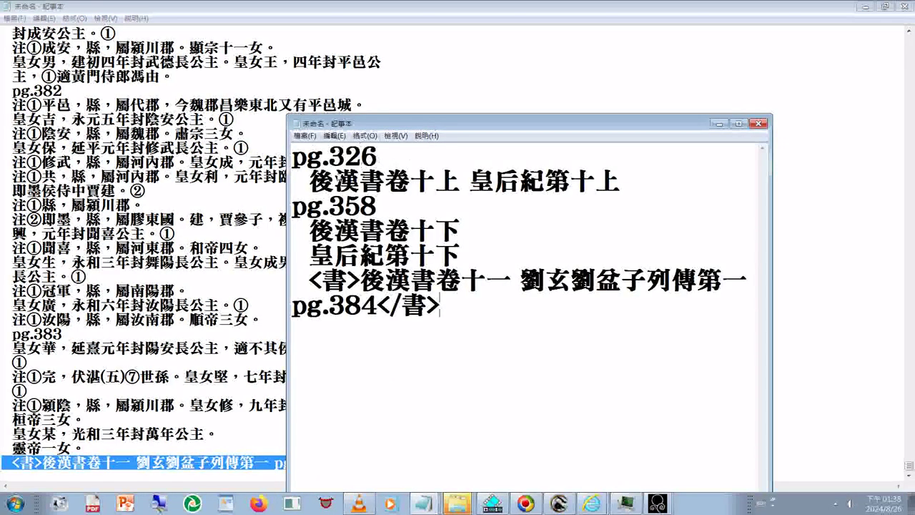
Start saving the heading list, naming the file 後漢書 重要內容 with 後漢書 copied from the first heading
{"action": "left_click_drag", "start_coordinate": [313, 187], "coordinate": [379, 194]}
{"action": "right_click", "coordinate": [351, 192]}
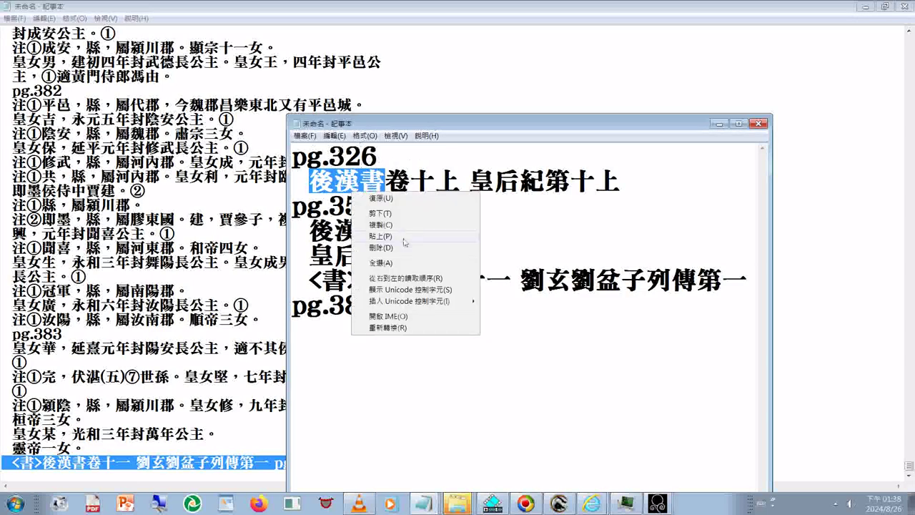
{"action": "left_click", "coordinate": [400, 223]}
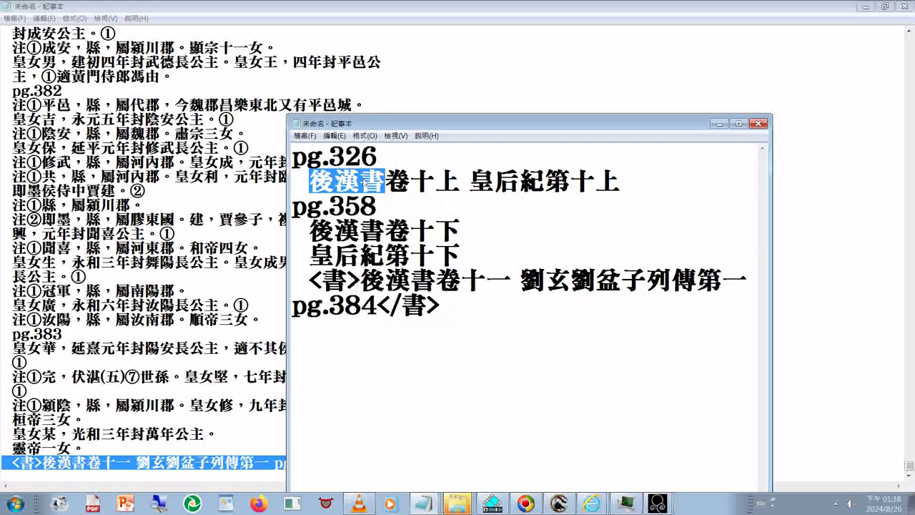
{"action": "left_click", "coordinate": [304, 136]}
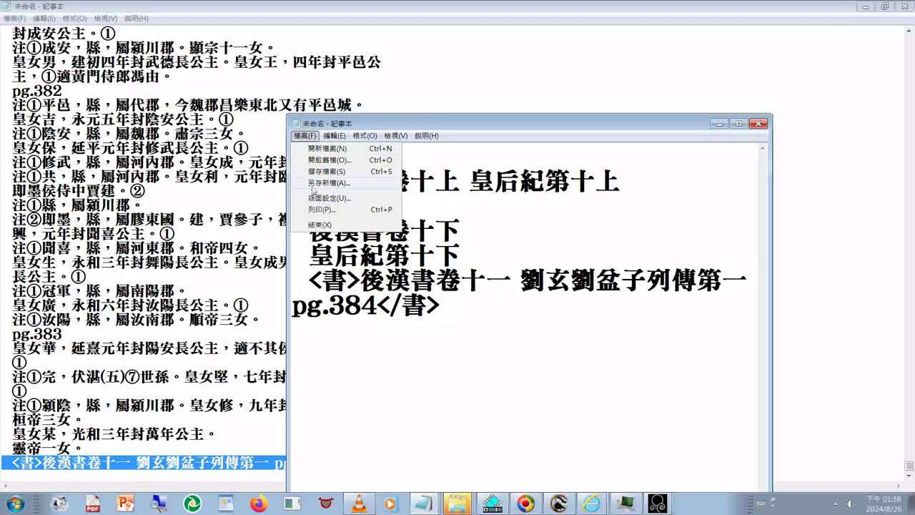
{"action": "key", "text": "Escape"}
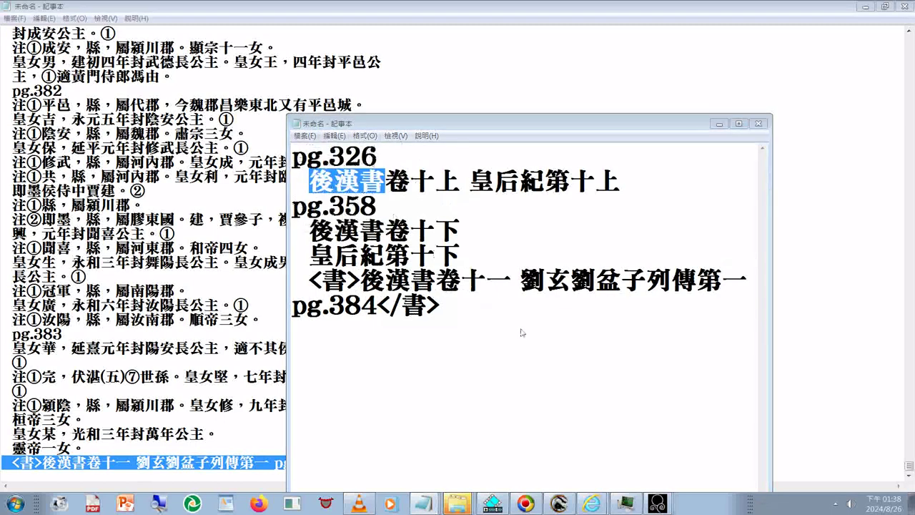
{"action": "key", "text": "ctrl+s"}
{"action": "key", "text": "ctrl+v"}
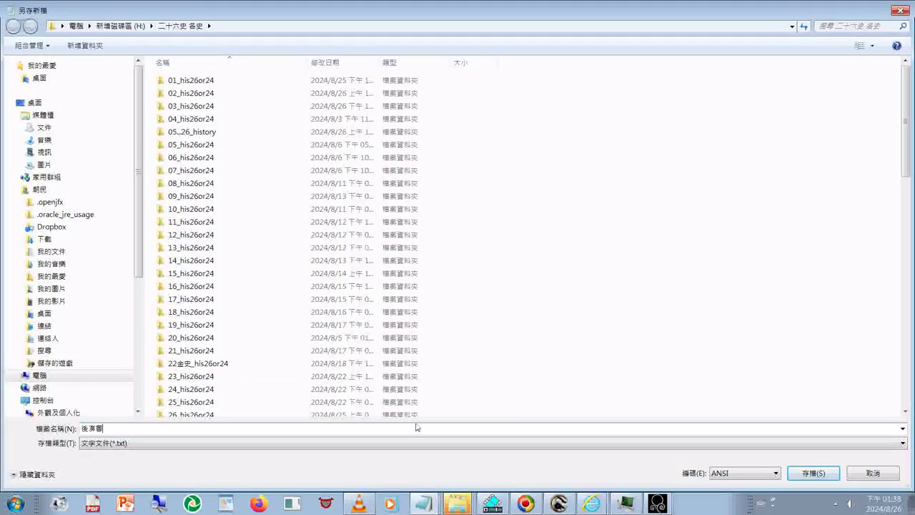
{"action": "type", "text": "5j/4ul4"}
{"action": "key", "text": "BackSpace"}
{"action": "key", "text": "BackSpace"}
{"action": "key", "text": "BackSpace"}
{"action": "key", "text": "BackSpace"}
{"action": "key", "text": "BackSpace"}
{"action": "key", "text": "BackSpace"}
{"action": "key", "text": "BackSpace"}
{"action": "key", "text": "ctrl+space"}
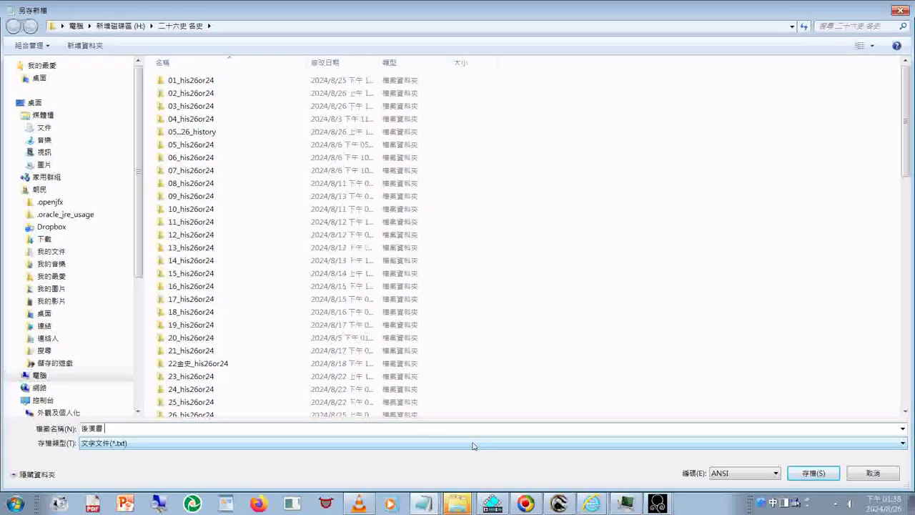
{"action": "type", "text": "5j/4ul4"}
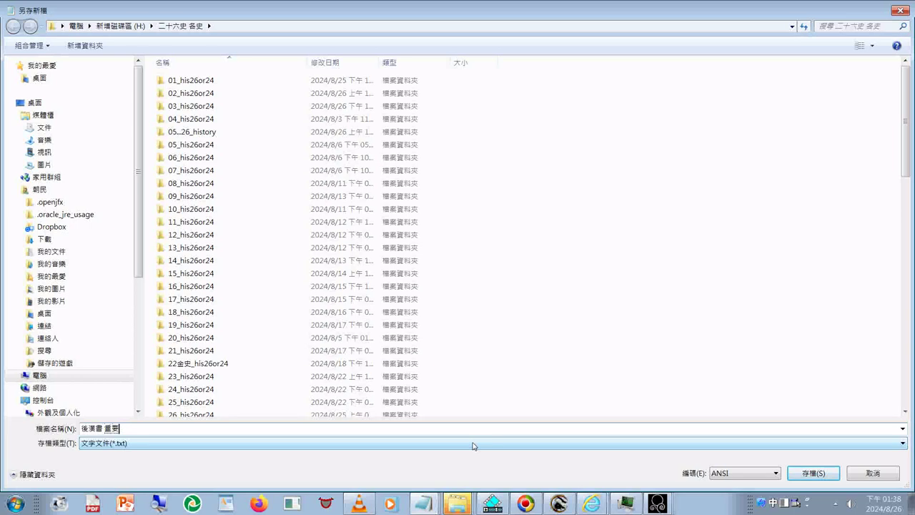
{"action": "type", "text": "so4bj/6"}
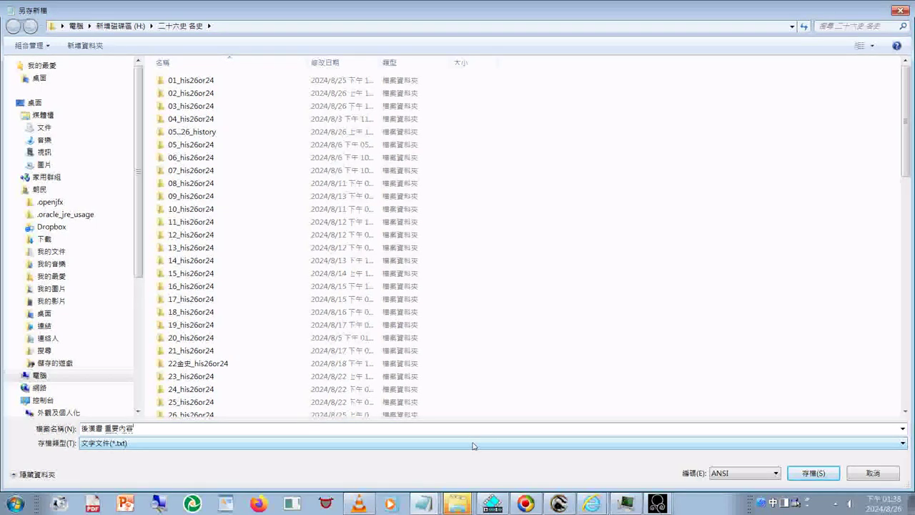
Set the encoding to Unicode and save the file in the 03_his26or24 folder
{"action": "left_click", "coordinate": [720, 473]}
{"action": "left_click", "coordinate": [722, 444]}
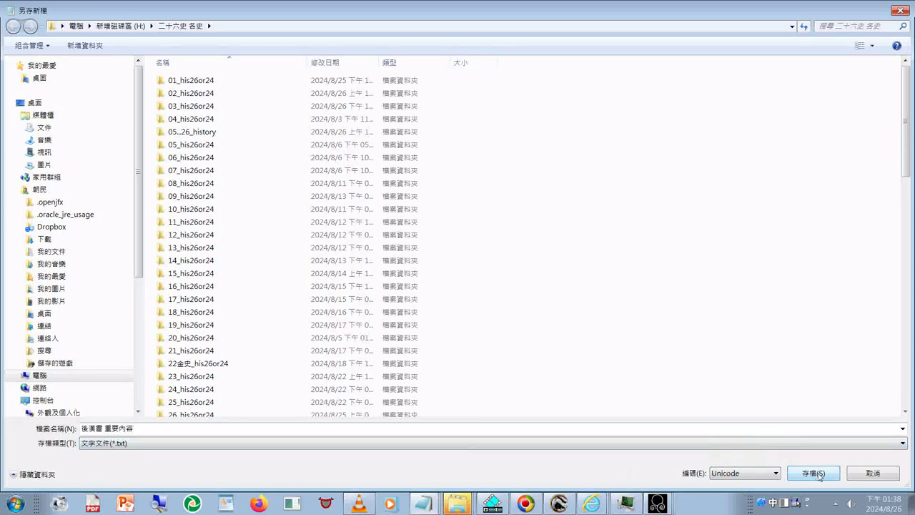
{"action": "left_click", "coordinate": [792, 28]}
{"action": "left_click", "coordinate": [791, 27]}
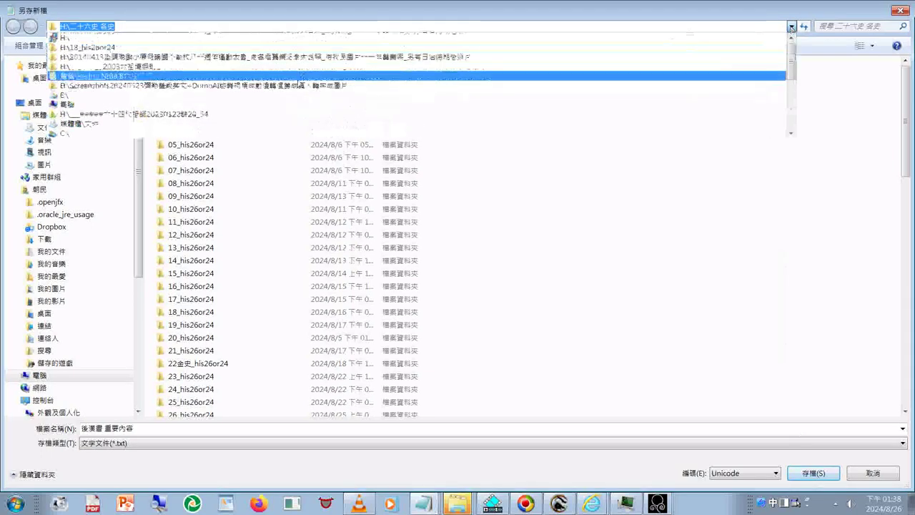
{"action": "left_click", "coordinate": [476, 169]}
{"action": "left_click", "coordinate": [185, 108]}
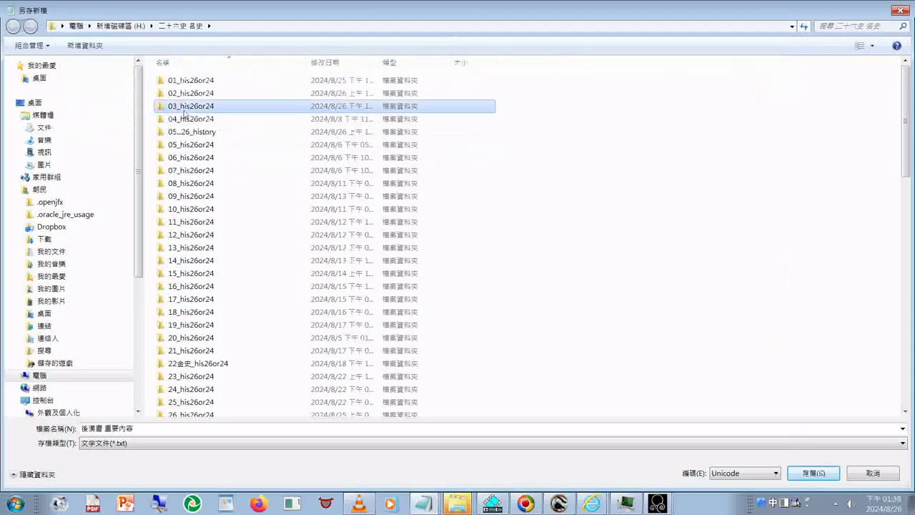
{"action": "double_click", "coordinate": [185, 107]}
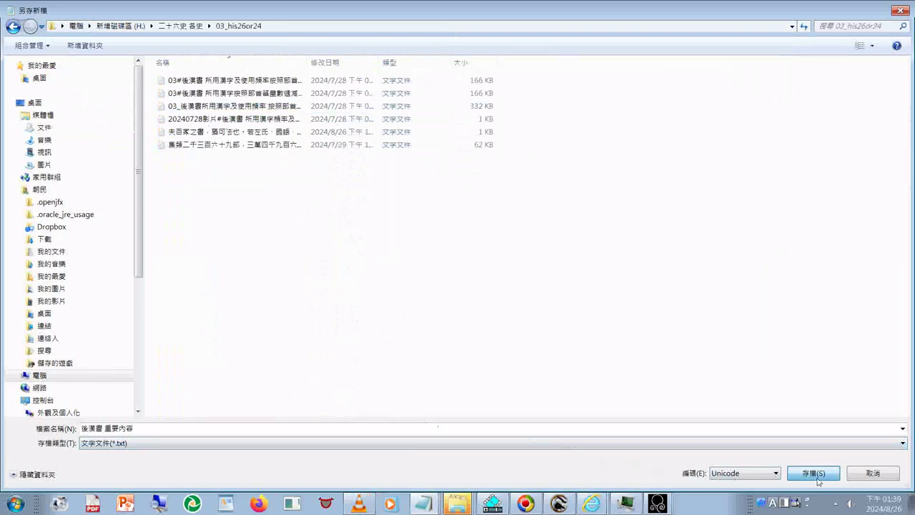
{"action": "left_click", "coordinate": [816, 478]}
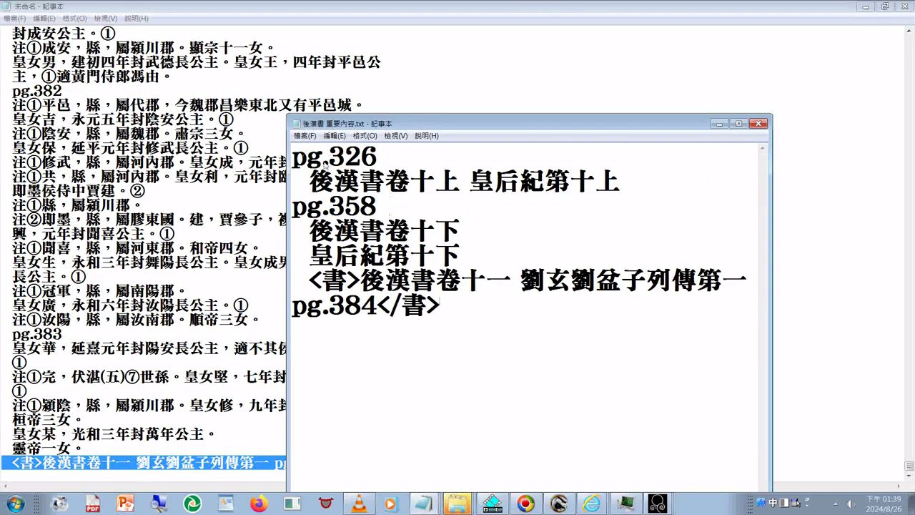
Copy the heading 後漢書卷十上 皇后紀第十上 and use it as the file name for saving the list as a new file
{"action": "left_click_drag", "start_coordinate": [310, 182], "coordinate": [640, 193]}
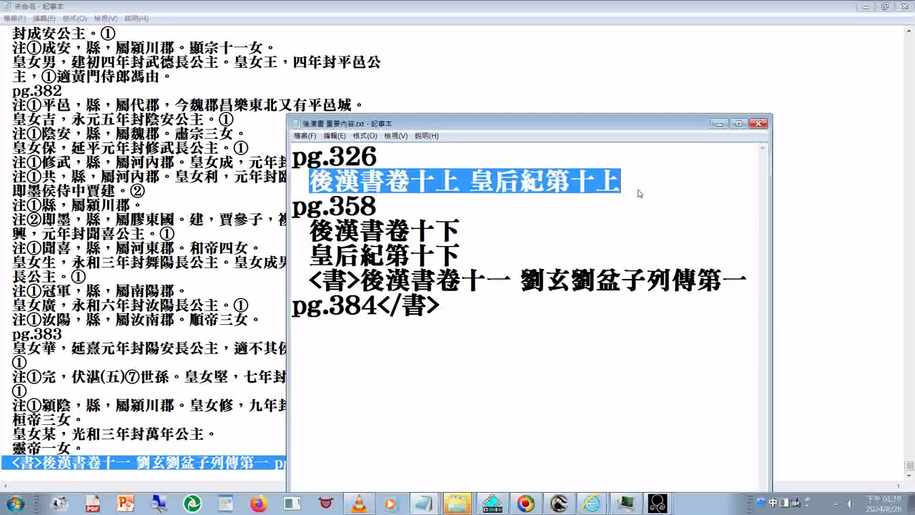
{"action": "right_click", "coordinate": [542, 181]}
{"action": "left_click", "coordinate": [573, 214]}
{"action": "left_click", "coordinate": [303, 135]}
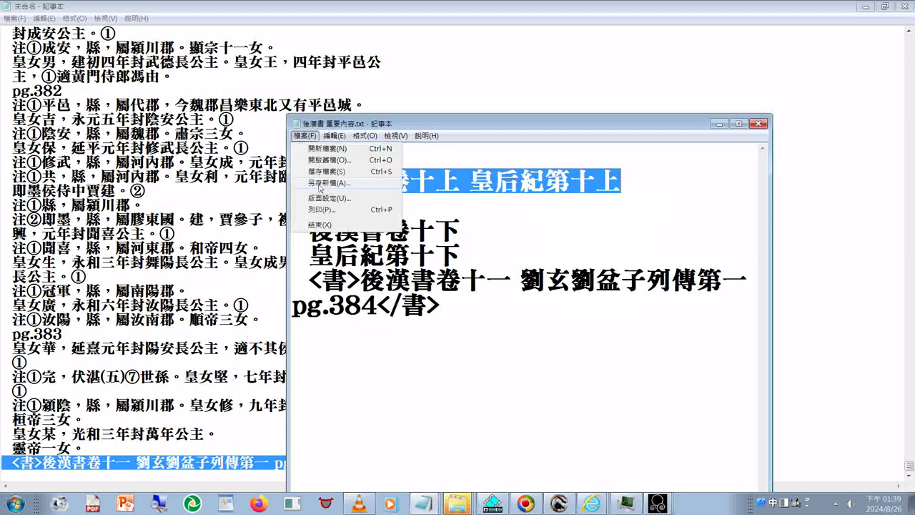
{"action": "left_click", "coordinate": [370, 266]}
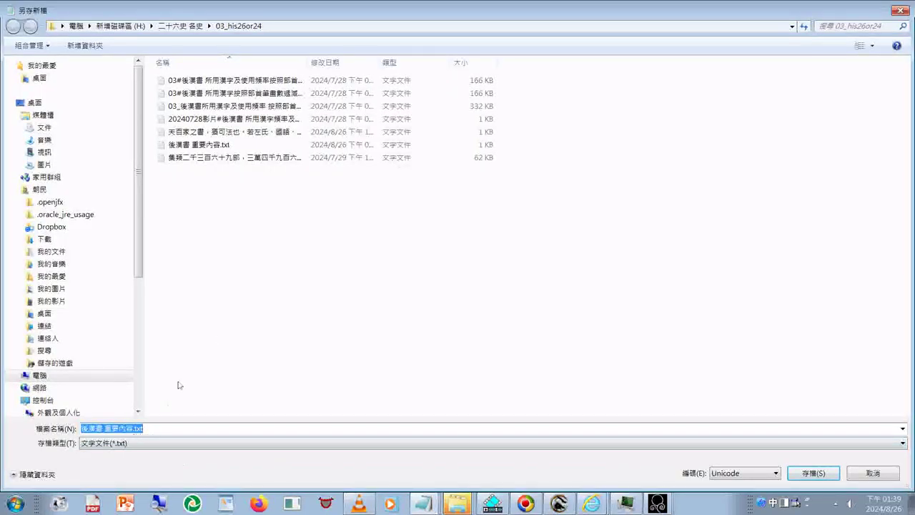
{"action": "key", "text": "ctrl+v"}
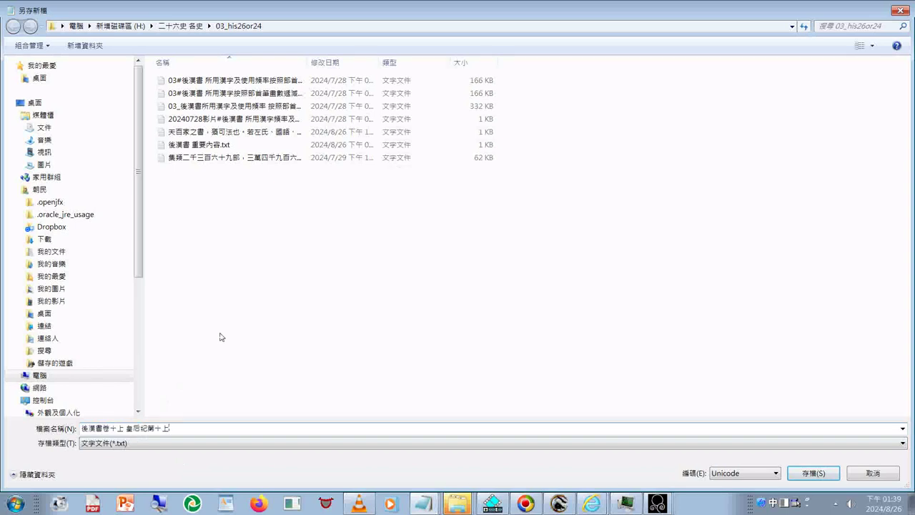
Extend the new file name 後漢書卷十上 皇后紀第十上 with a parenthesised note starting (附錄--
{"action": "type", "text": "ㄈㄨㄛˋ"}
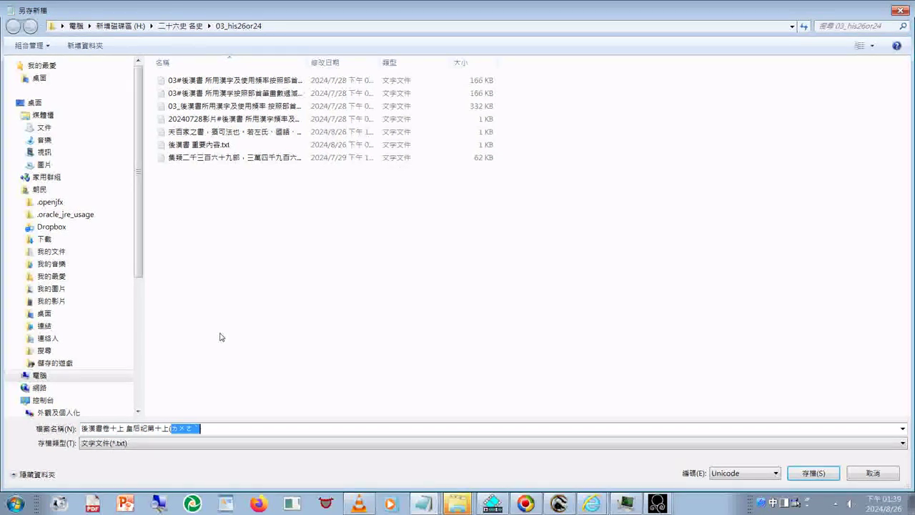
{"action": "key", "text": "BackSpace"}
{"action": "key", "text": "BackSpace"}
{"action": "key", "text": "BackSpace"}
{"action": "key", "text": "BackSpace"}
{"action": "type", "text": "ㄌㄧㄡˊㄌㄨˋ"}
{"action": "key", "text": "shift"}
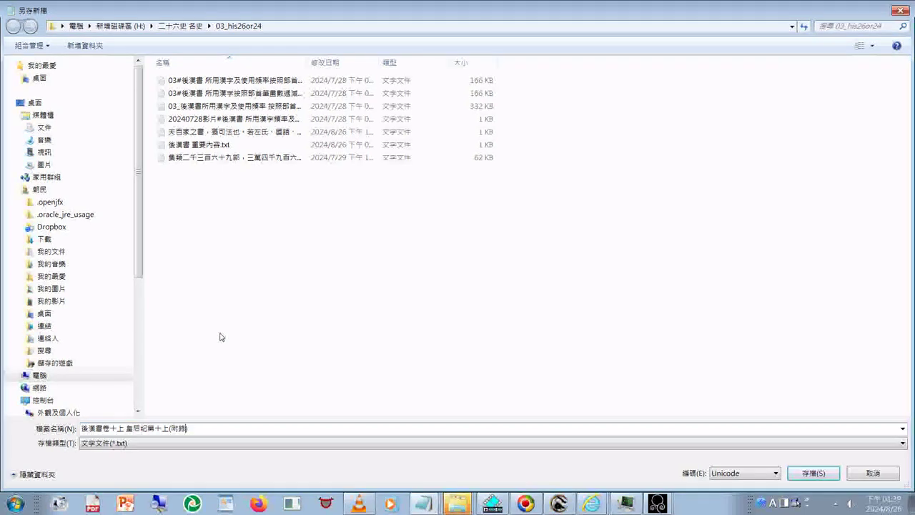
{"action": "type", "text": "--"}
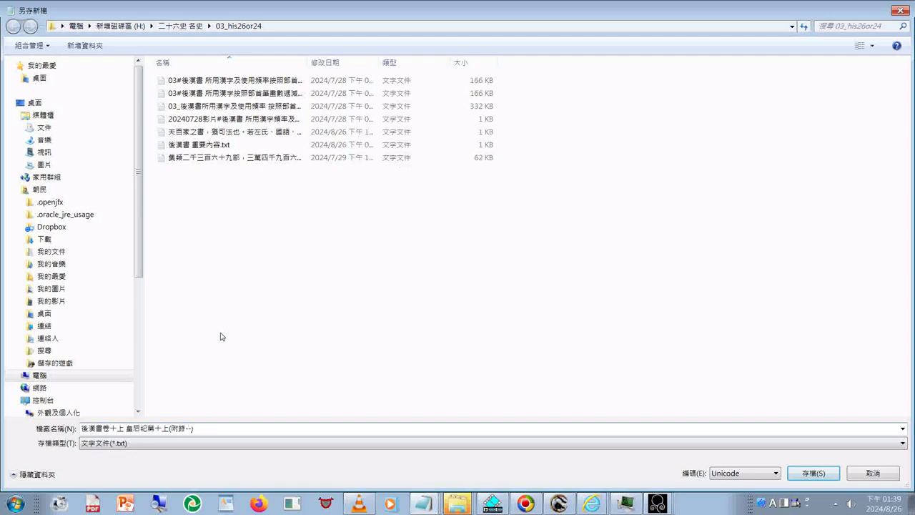
Add 西晉 after the dashes in the file name's note
{"action": "key", "text": "shift"}
{"action": "type", "text": "紊"}
{"action": "type", "text": "遣"}
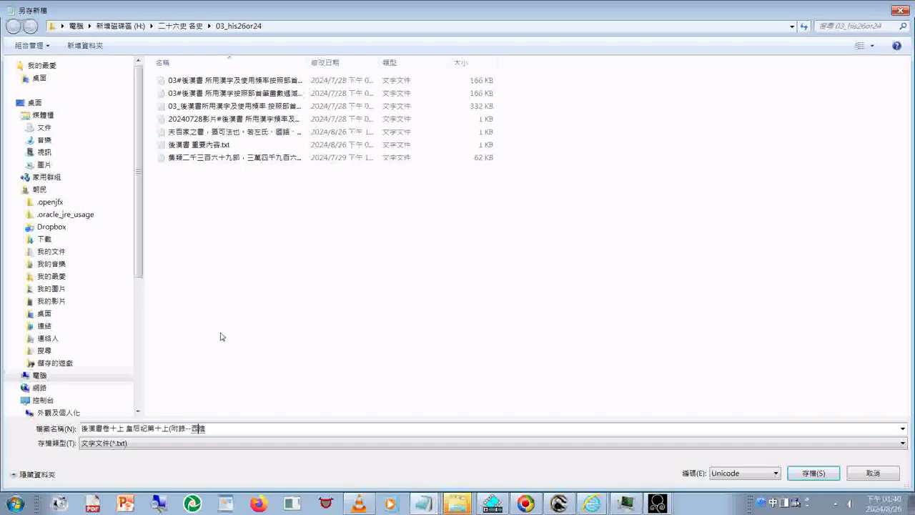
{"action": "key", "text": "Down"}
{"action": "left_click", "coordinate": [222, 336]}
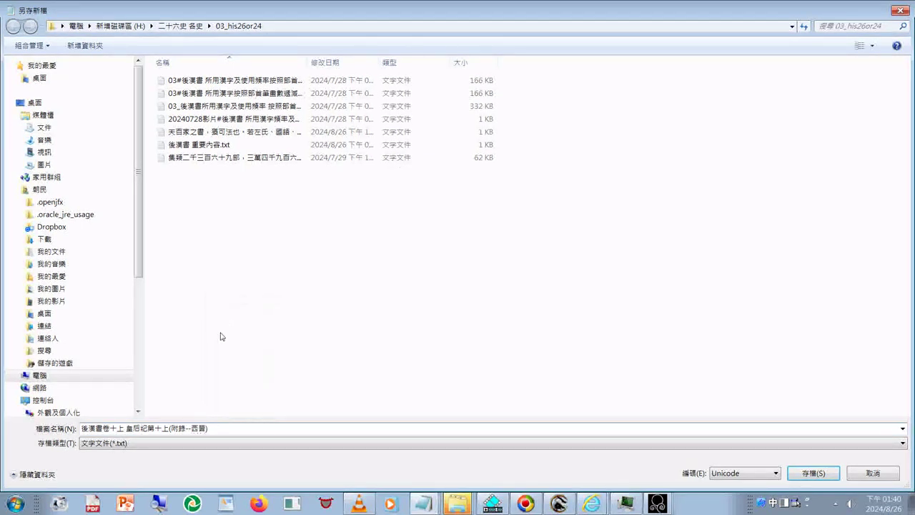
Continue the file name's note with 起后妃 after 西晉
{"action": "type", "text": "ㄕ一ˇ"}
{"action": "key", "text": "Escape"}
{"action": "type", "text": ")"}
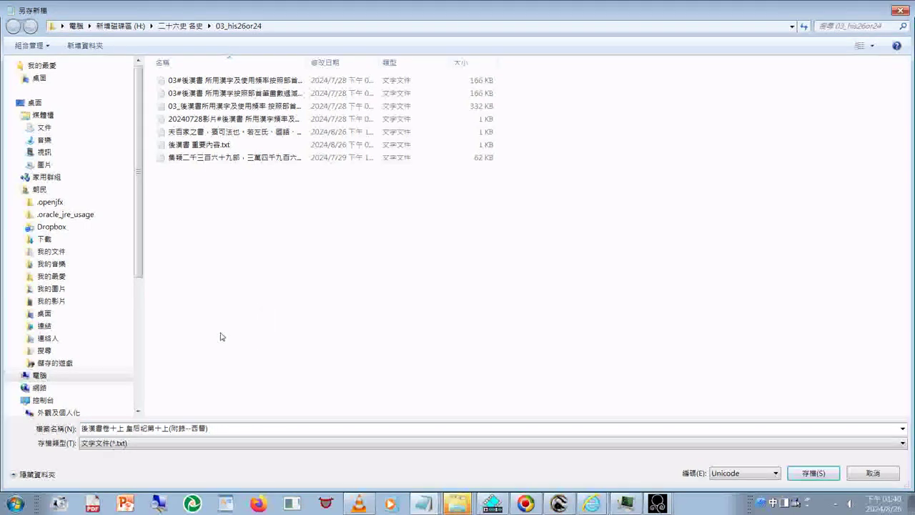
{"action": "key", "text": "BackSpace"}
{"action": "type", "text": "ㄕ一ˇ"}
{"action": "key", "text": "BackSpace"}
{"action": "key", "text": "BackSpace"}
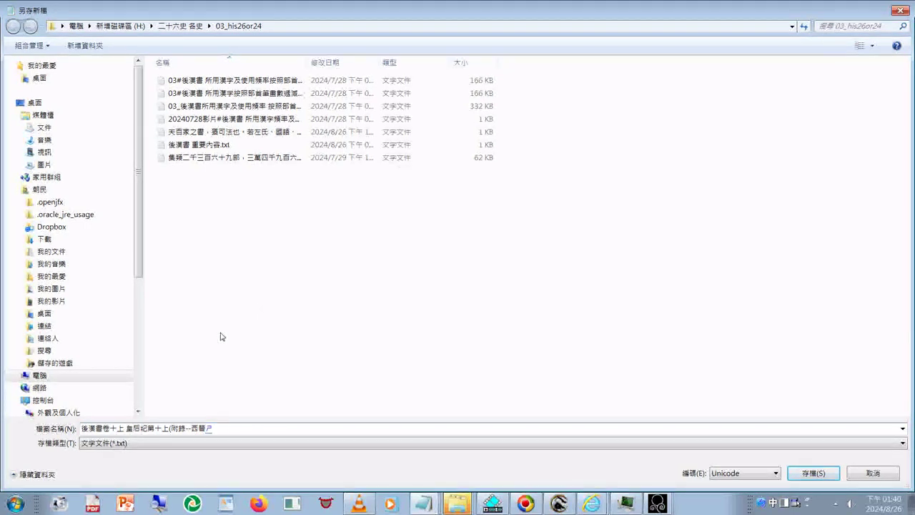
{"action": "key", "text": "BackSpace"}
{"action": "type", "text": ")"}
{"action": "key", "text": "BackSpace"}
{"action": "type", "text": "ㄕˇ"}
{"action": "key", "text": "BackSpace"}
{"action": "type", "text": "ㄑ一ˋ"}
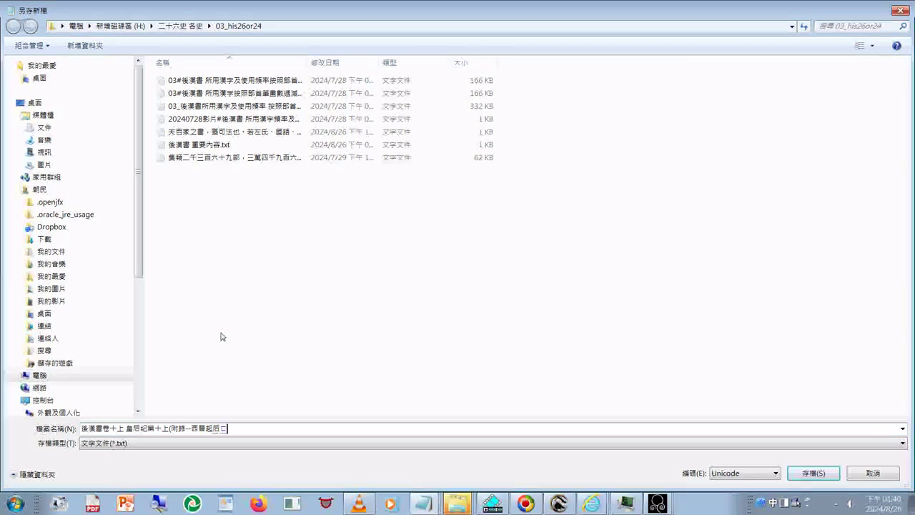
{"action": "key", "text": "Return"}
{"action": "type", "text": ")"}
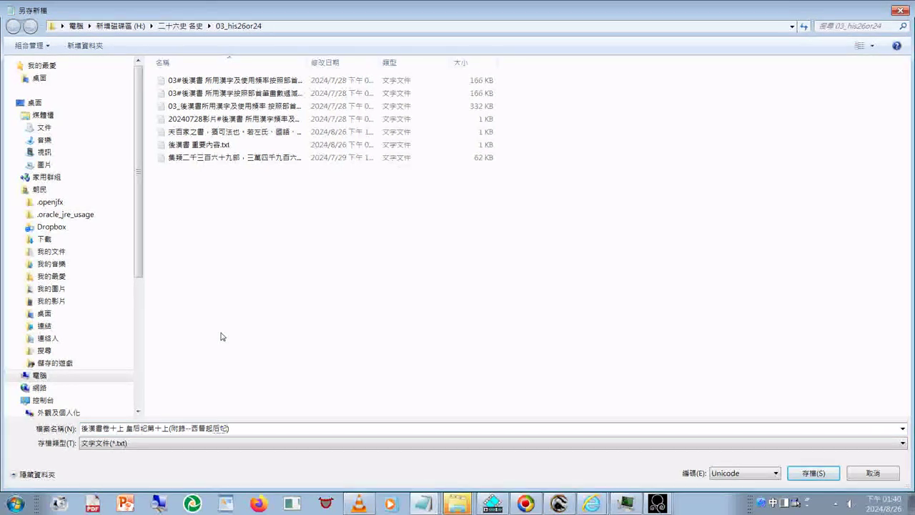
Complete the file name's note with 列在列傳第一 and a closing parenthesis
{"action": "key", "text": "BackSpace"}
{"action": "type", "text": "ㄐ一ˋㄌ一ㄝˋ"}
{"action": "type", "text": "ㄈ"}
{"action": "type", "text": "ˊ"}
{"action": "type", "text": ")"}
{"action": "key", "text": "BackSpace"}
{"action": "type", "text": "ㄌㄧㄝˋㄓㄨㄢˋㄉㄧ"}
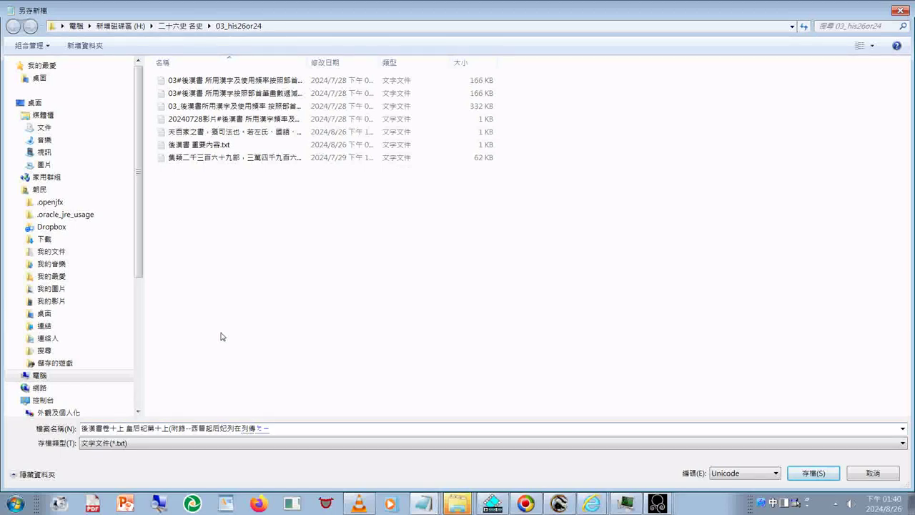
{"action": "type", "text": "ㄧㄉㄚˇ"}
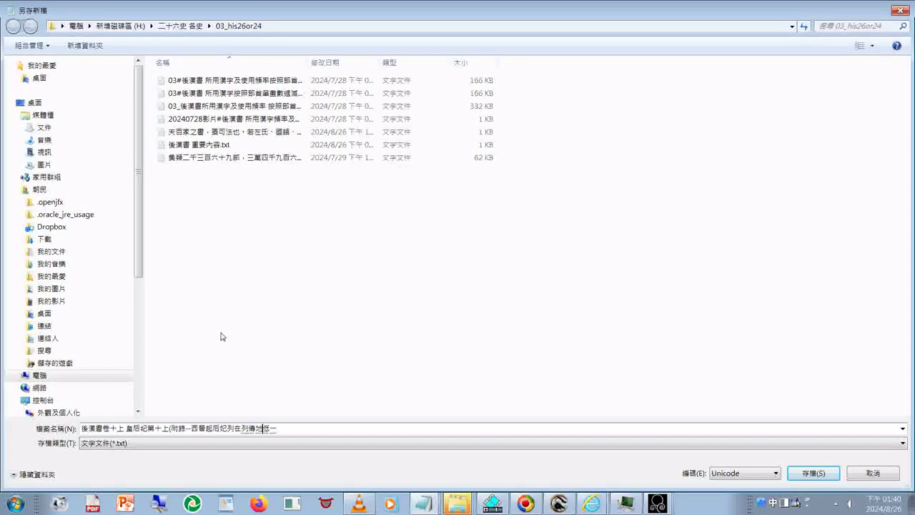
{"action": "type", "text": "ˋ"}
{"action": "key", "text": "Down"}
{"action": "key", "text": "Return"}
{"action": "key", "text": "Return"}
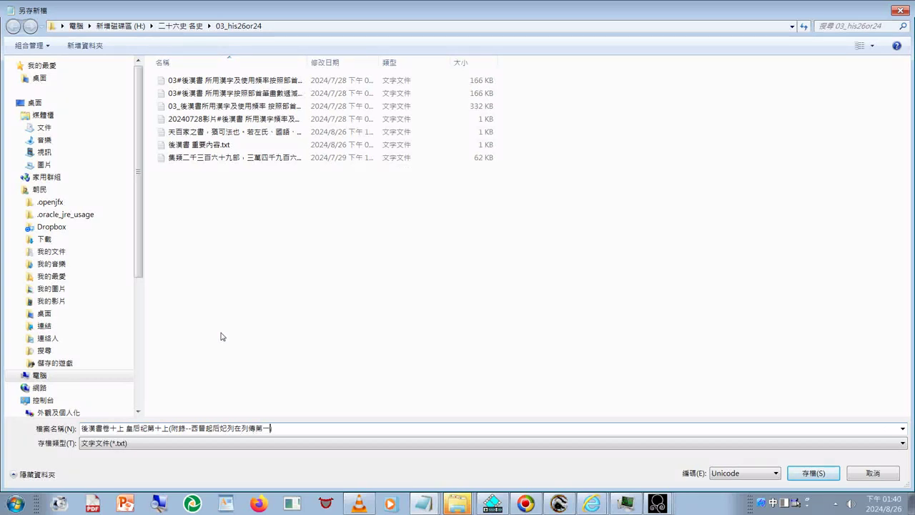
{"action": "type", "text": ")"}
Change 列在 to 排在 in the file name's note and save the heading list under that name
{"action": "key", "text": "Left"}
{"action": "key", "text": "Left"}
{"action": "key", "text": "Left"}
{"action": "key", "text": "Left"}
{"action": "key", "text": "Left"}
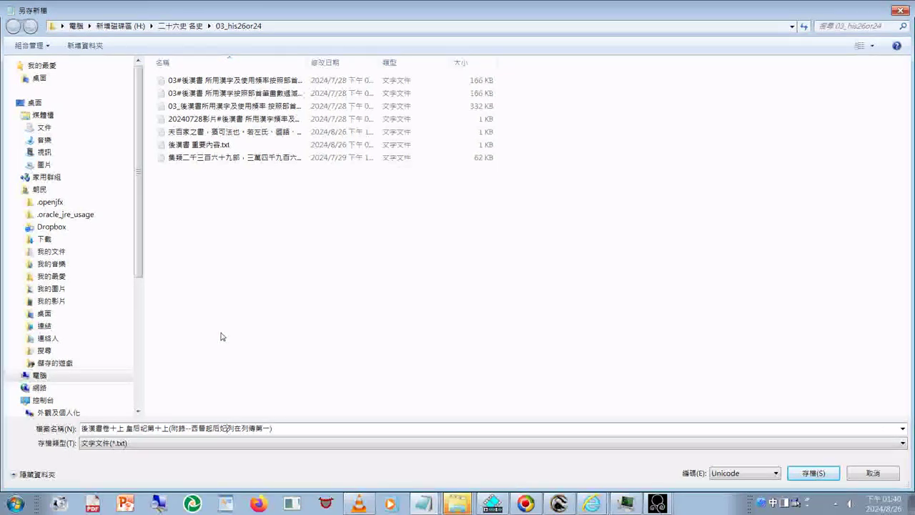
{"action": "key", "text": "BackSpace"}
{"action": "key", "text": "BackSpace"}
{"action": "type", "text": "排在"}
{"action": "key", "text": "Return"}
{"action": "left_click", "coordinate": [817, 476]}
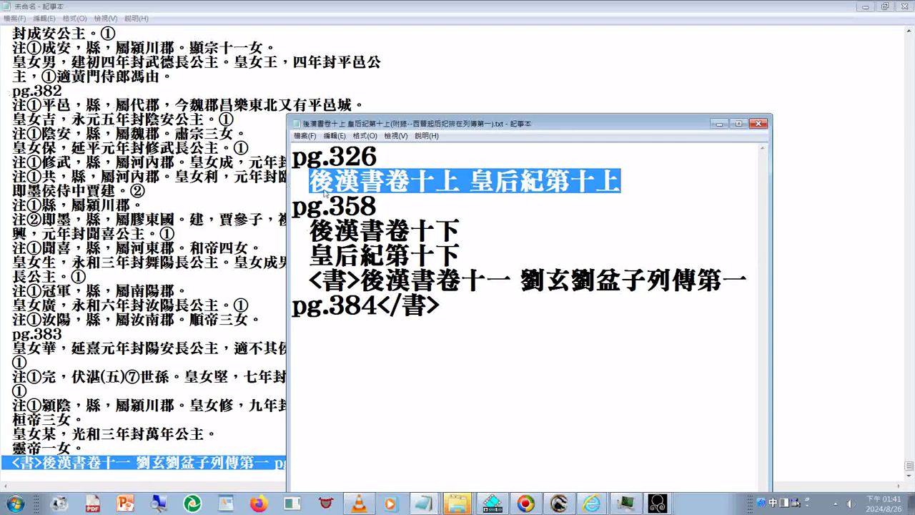
Move pg.326 from its own line to the end of the heading 後漢書卷十上 皇后紀第十上
{"action": "left_click", "coordinate": [297, 190]}
{"action": "left_click_drag", "start_coordinate": [293, 151], "coordinate": [373, 150]}
{"action": "key", "text": "ctrl+c"}
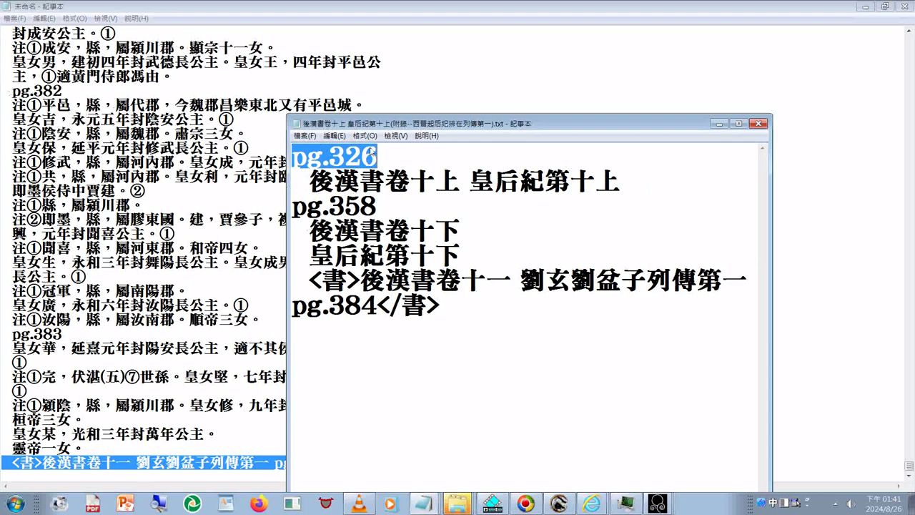
{"action": "key", "text": "Delete"}
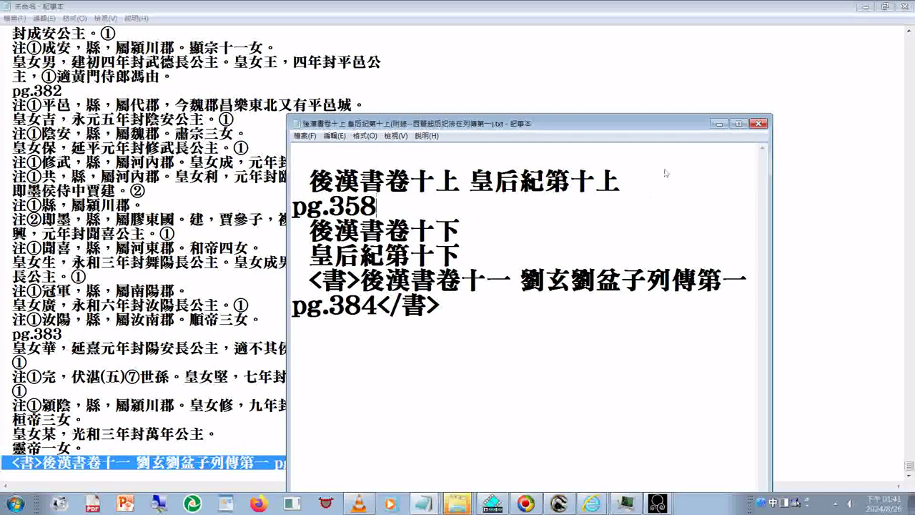
{"action": "left_click", "coordinate": [672, 185]}
{"action": "key", "text": "ctrl+v"}
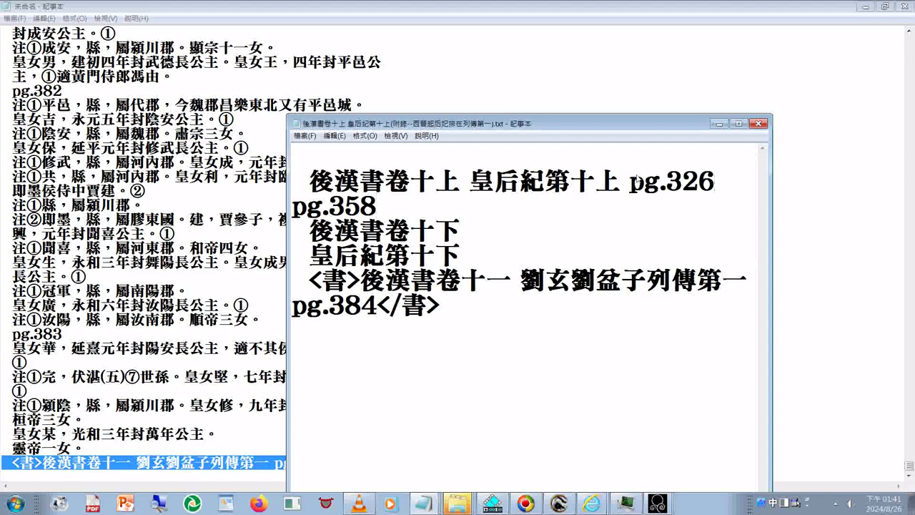
Add the closing tag </書> after pg.326
{"action": "type", "text": "<>"}
{"action": "key", "text": "Right"}
{"action": "type", "text": "ㄥ"}
{"action": "type", "text": "書"}
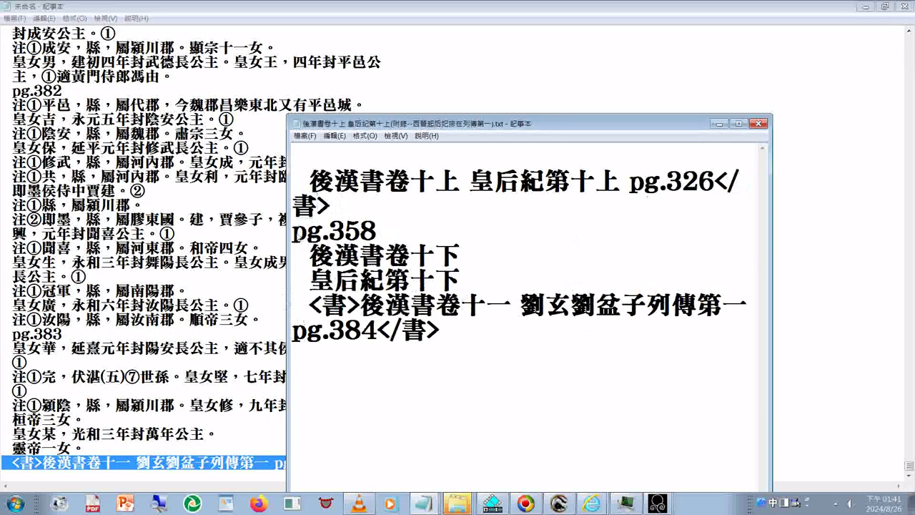
Move pg.358 behind 皇后紀第十下 and join that line to 後漢書卷十下
{"action": "left_click_drag", "start_coordinate": [292, 230], "coordinate": [374, 229]}
{"action": "key", "text": "ctrl+c"}
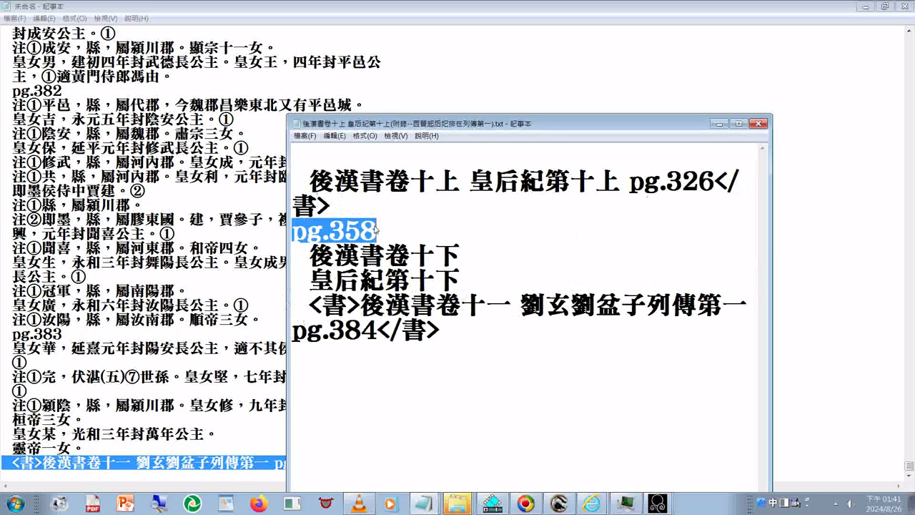
{"action": "key", "text": "BackSpace"}
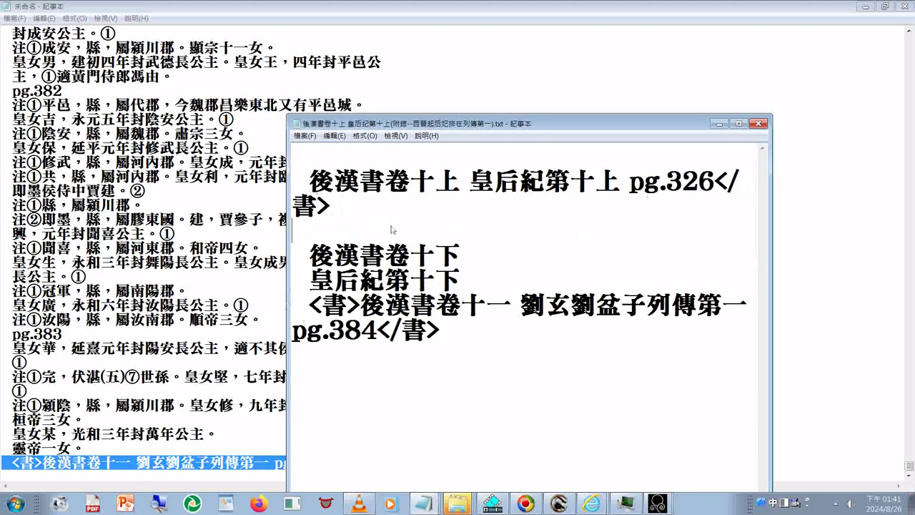
{"action": "left_click", "coordinate": [494, 289]}
{"action": "key", "text": "ctrl+v"}
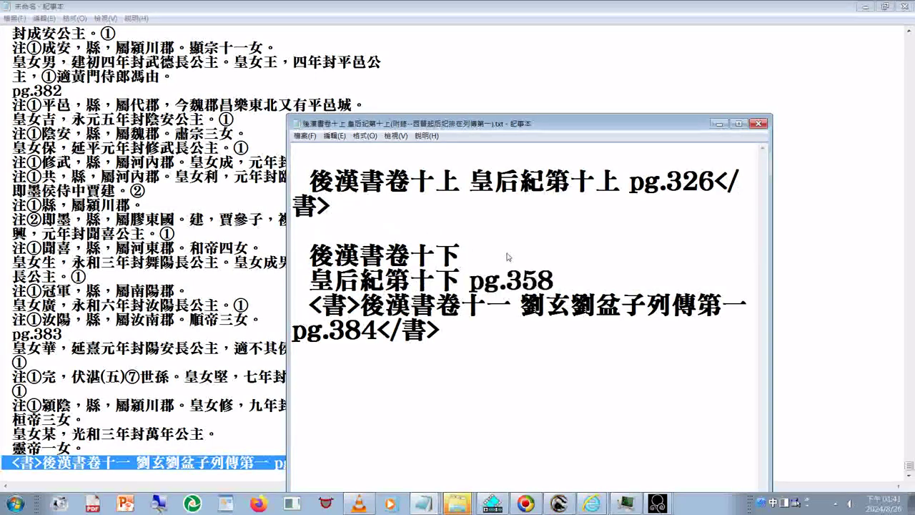
{"action": "key", "text": "Home"}
{"action": "key", "text": "BackSpace"}
{"action": "key", "text": "Delete"}
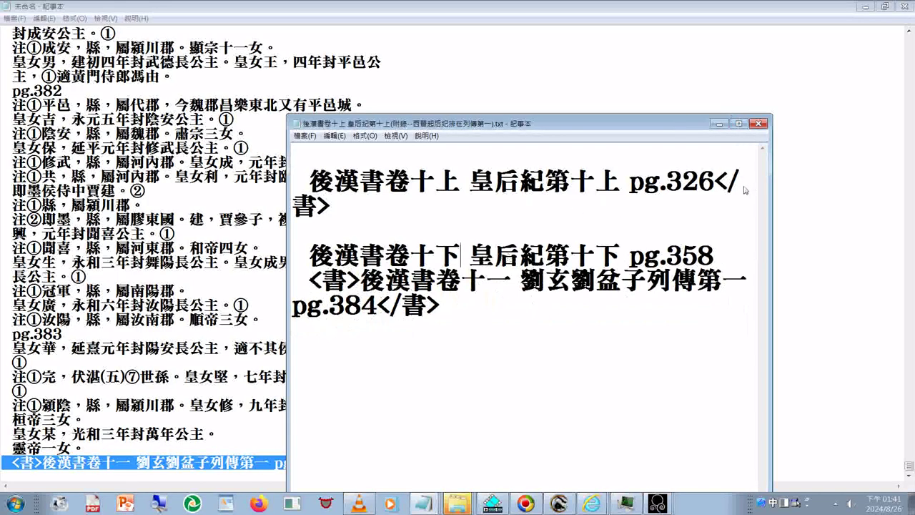
Widen the heading list window and copy the closing tag from the pg.326 line
{"action": "left_click_drag", "start_coordinate": [770, 185], "coordinate": [849, 185]}
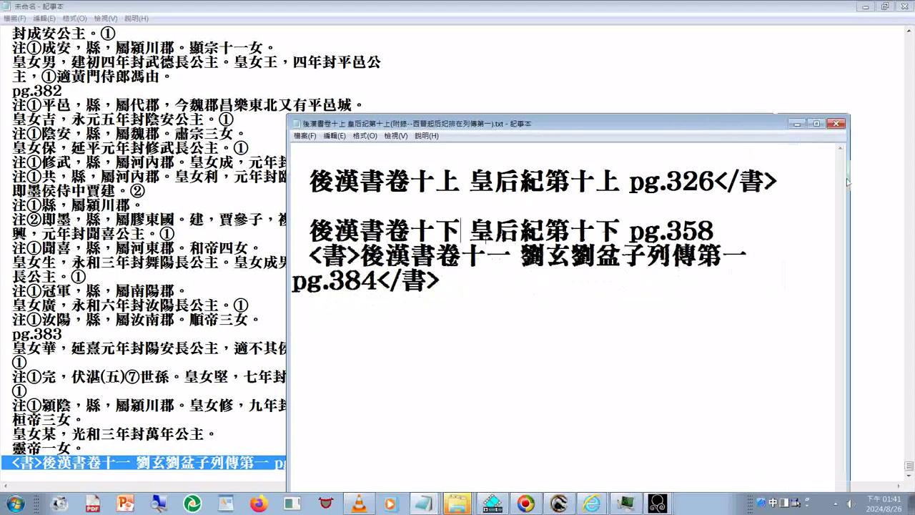
{"action": "left_click_drag", "start_coordinate": [715, 182], "coordinate": [761, 183]}
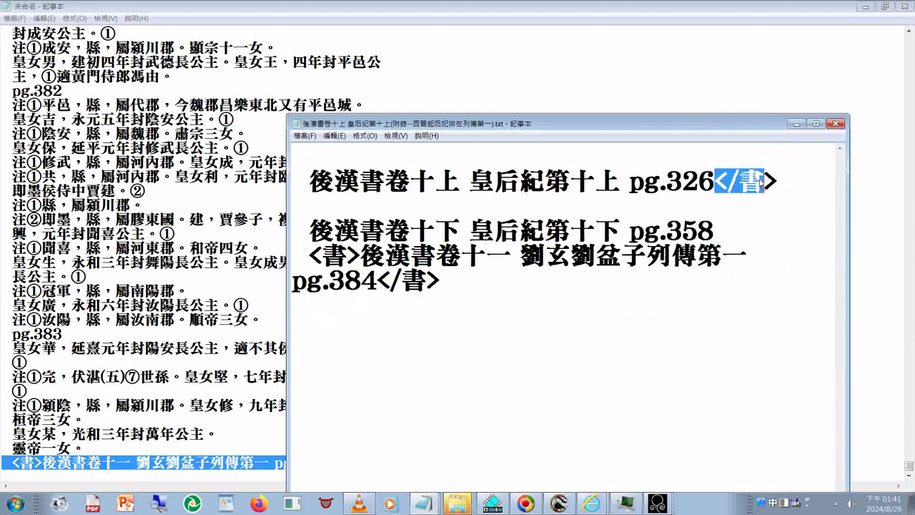
{"action": "key", "text": "ctrl+c"}
{"action": "left_click", "coordinate": [752, 254]}
{"action": "key", "text": "ctrl+v"}
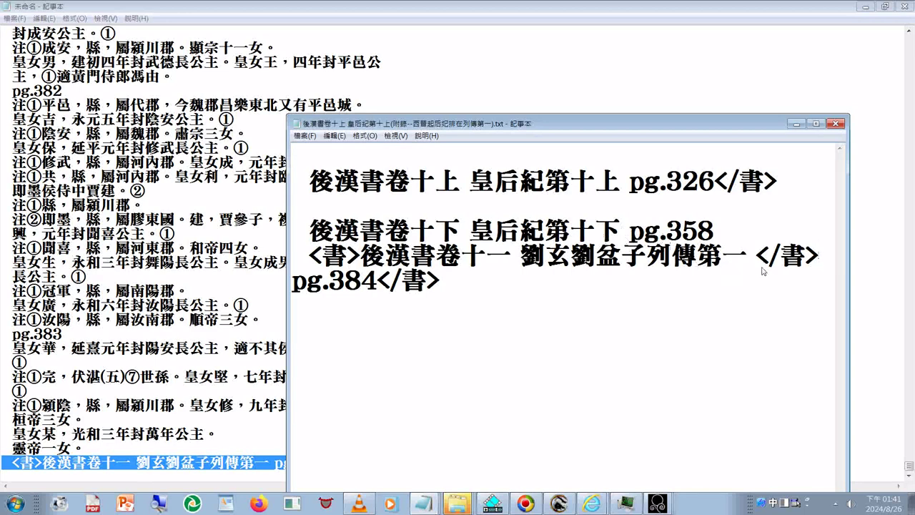
{"action": "left_click_drag", "start_coordinate": [762, 268], "coordinate": [822, 251]}
{"action": "key", "text": "BackSpace"}
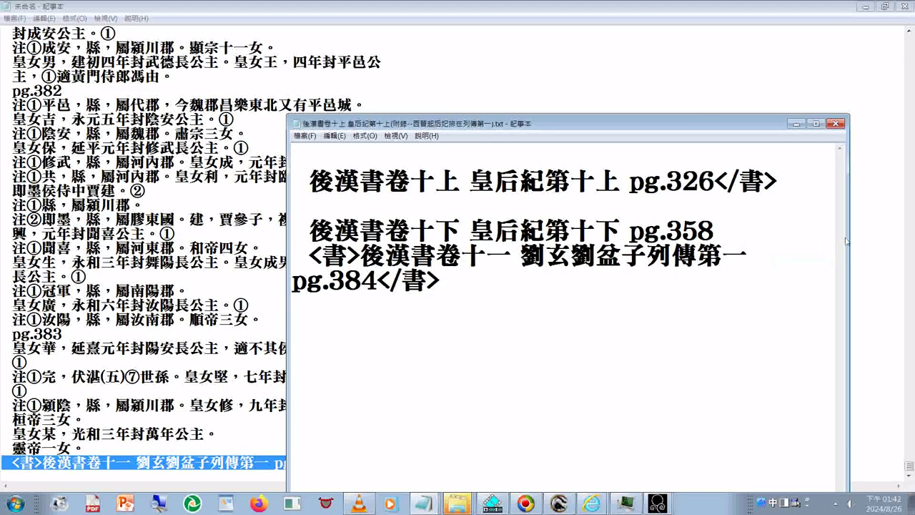
Widen the heading list window further and paste the closing tag </書> after pg.358
{"action": "left_click_drag", "start_coordinate": [846, 241], "coordinate": [897, 241]}
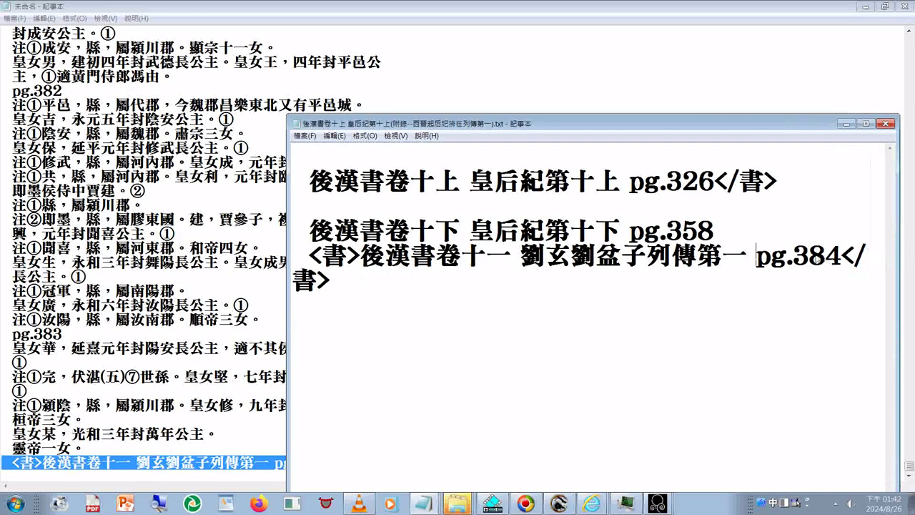
{"action": "left_click", "coordinate": [719, 232]}
{"action": "key", "text": "ctrl+v"}
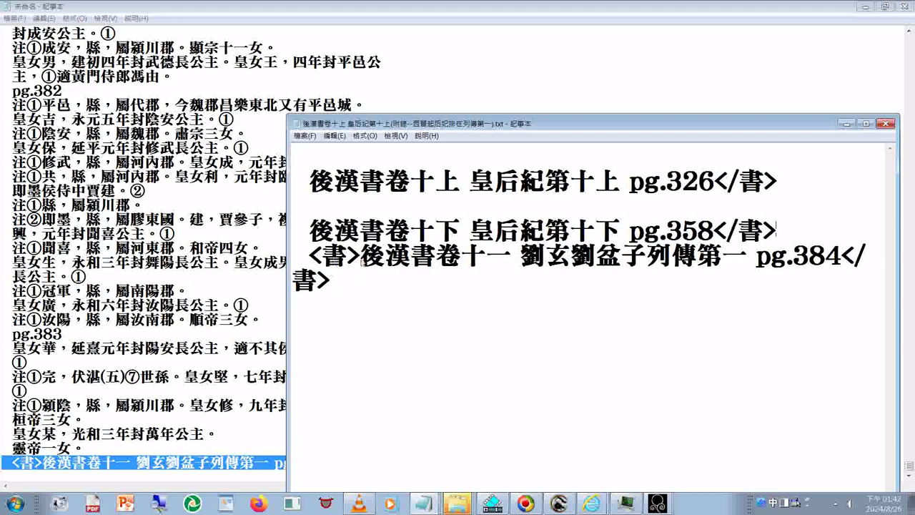
Copy the opening tag <書> from the 後漢書卷十一 line and remove the indent in front of it
{"action": "left_click_drag", "start_coordinate": [362, 259], "coordinate": [313, 263]}
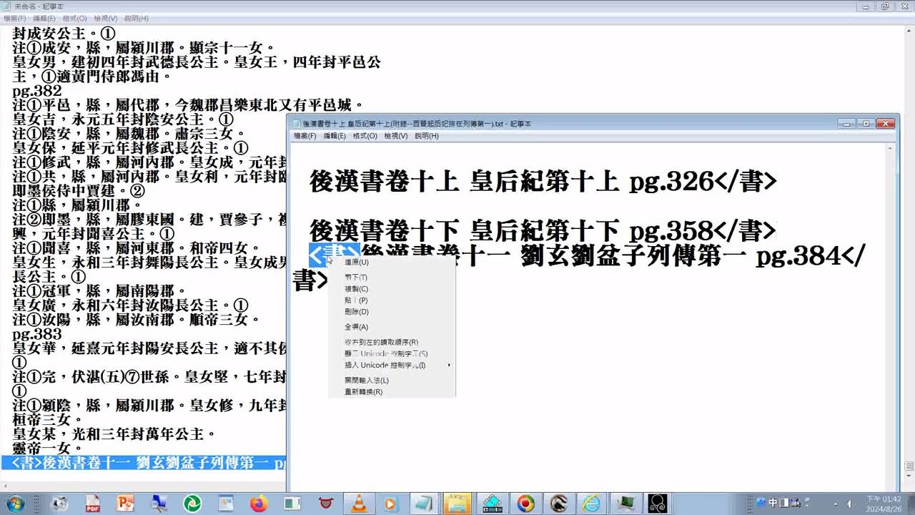
{"action": "right_click", "coordinate": [327, 256]}
{"action": "left_click", "coordinate": [356, 289]}
{"action": "left_click", "coordinate": [309, 256]}
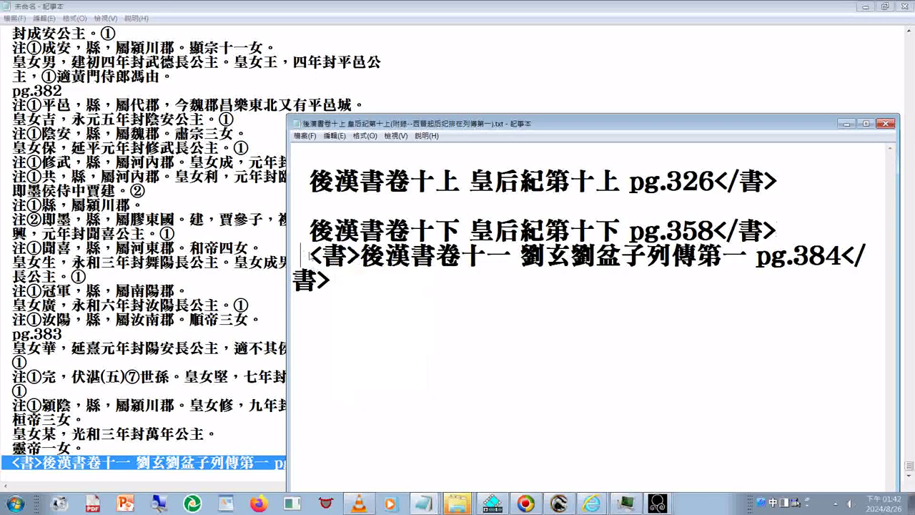
{"action": "left_click_drag", "start_coordinate": [309, 256], "coordinate": [292, 255]}
{"action": "key", "text": "Delete"}
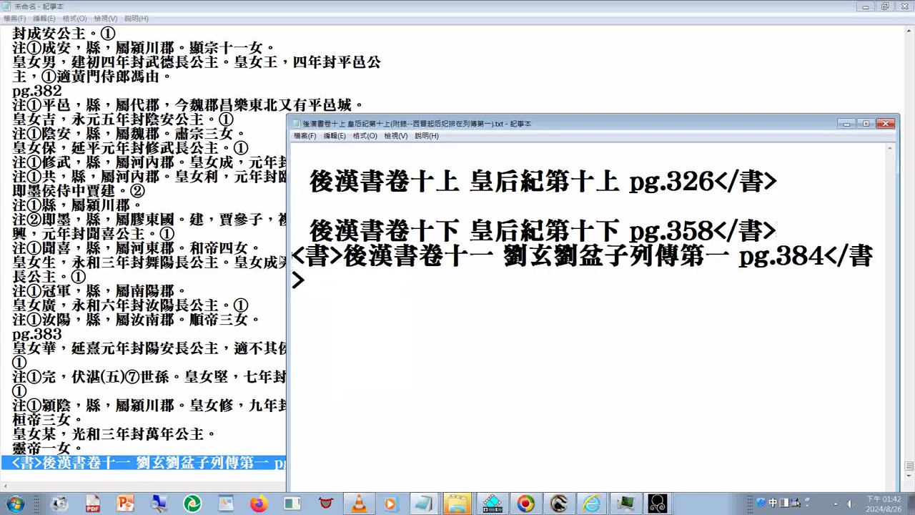
Replace the indents of the 後漢書卷十下 and 後漢書卷十上 headings with the opening tag <書>
{"action": "left_click", "coordinate": [293, 230]}
{"action": "key", "text": "Delete"}
{"action": "key", "text": "ctrl+v"}
{"action": "left_click_drag", "start_coordinate": [291, 181], "coordinate": [308, 181]}
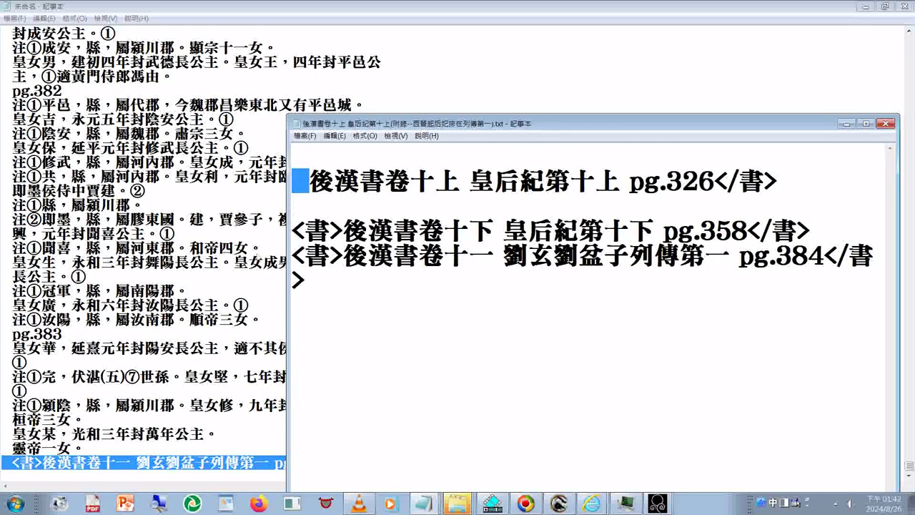
{"action": "key", "text": "ctrl+v"}
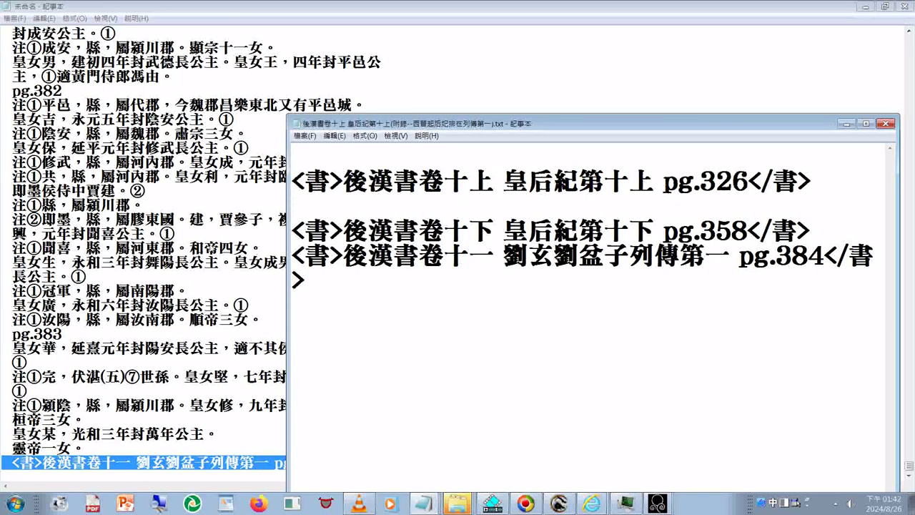
Copy the line <書>後漢書卷十上 皇后紀第十上 pg.326</書> from the heading list and return to the main text
{"action": "left_click", "coordinate": [291, 180]}
{"action": "key", "text": "shift+End"}
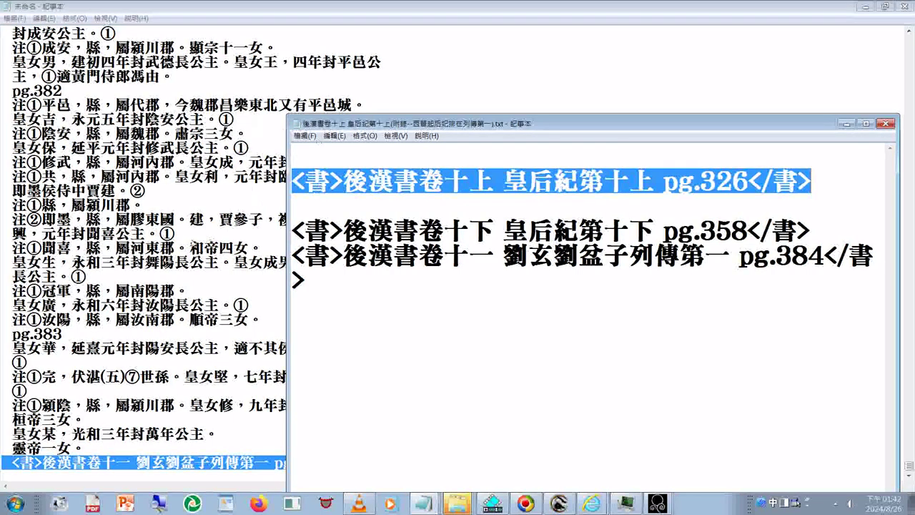
{"action": "left_click", "coordinate": [186, 207]}
Search the main text upward from its end for 紀第 to reach the 皇后紀第十上 heading
{"action": "key", "text": "ctrl+f"}
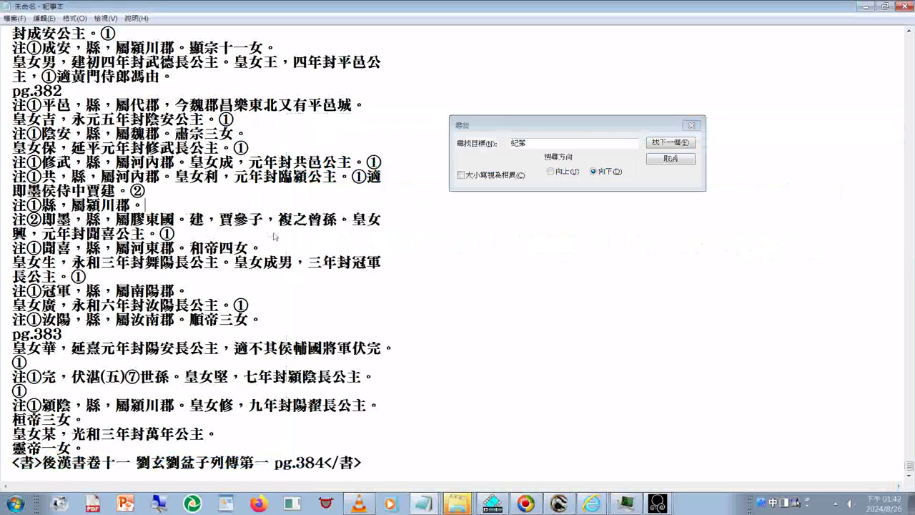
{"action": "key", "text": "ctrl+Home"}
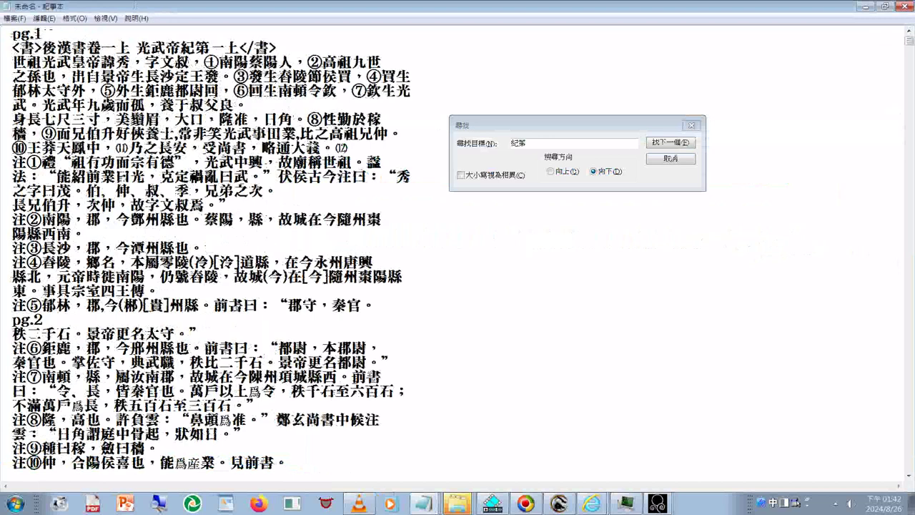
{"action": "scroll", "coordinate": [423, 309], "scroll_direction": "down", "scroll_amount": 7}
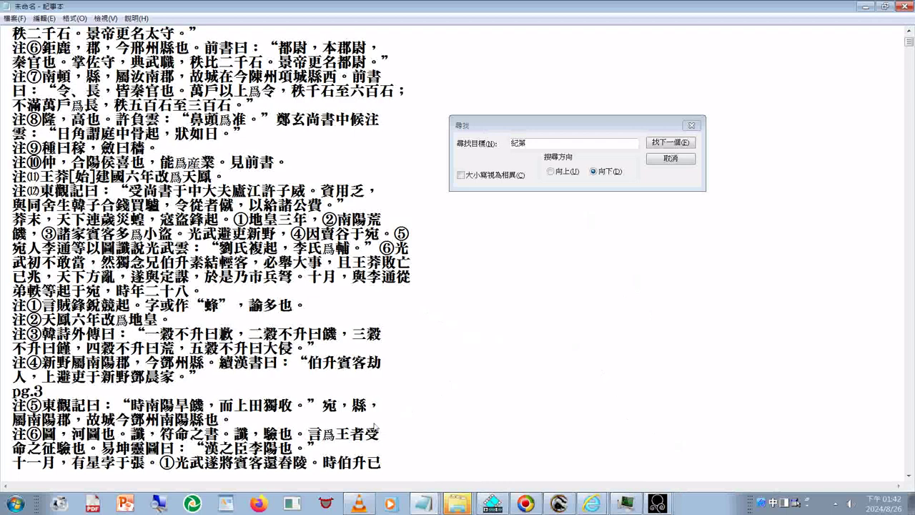
{"action": "key", "text": "ctrl+End"}
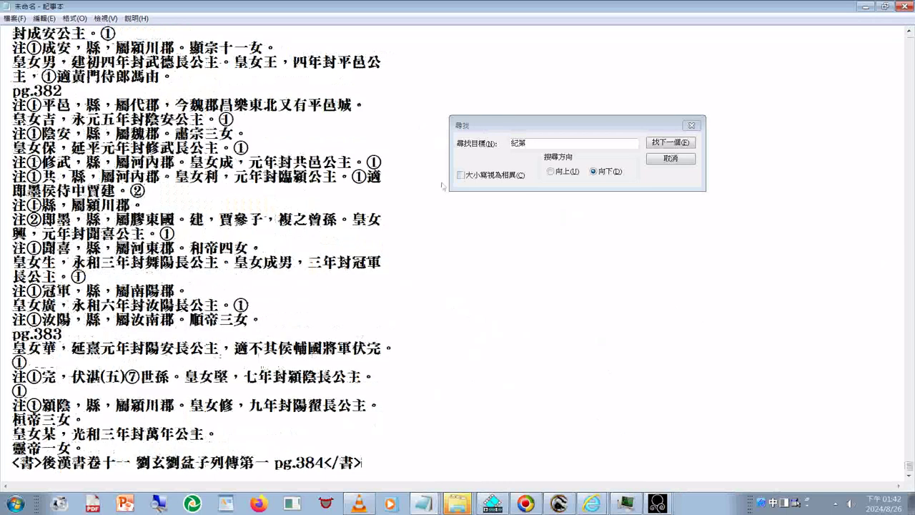
{"action": "left_click", "coordinate": [550, 170]}
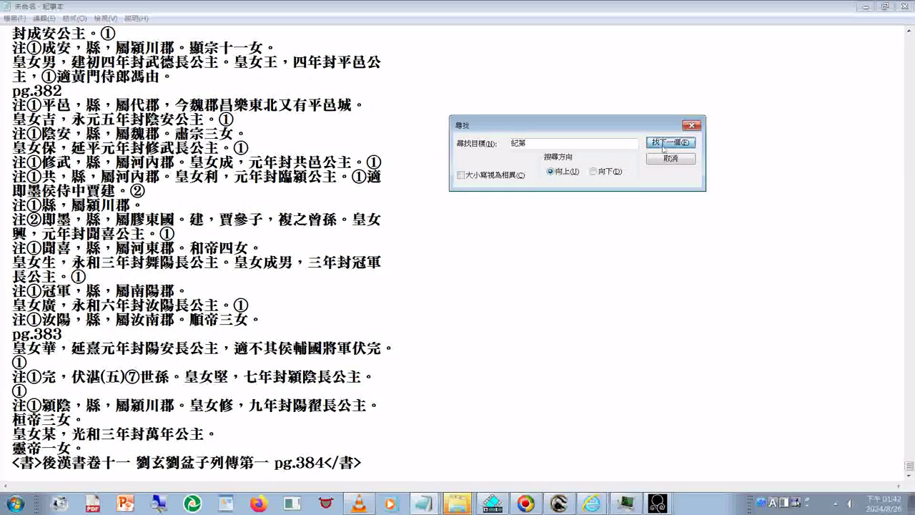
{"action": "left_click", "coordinate": [664, 142]}
{"action": "left_click", "coordinate": [187, 169]}
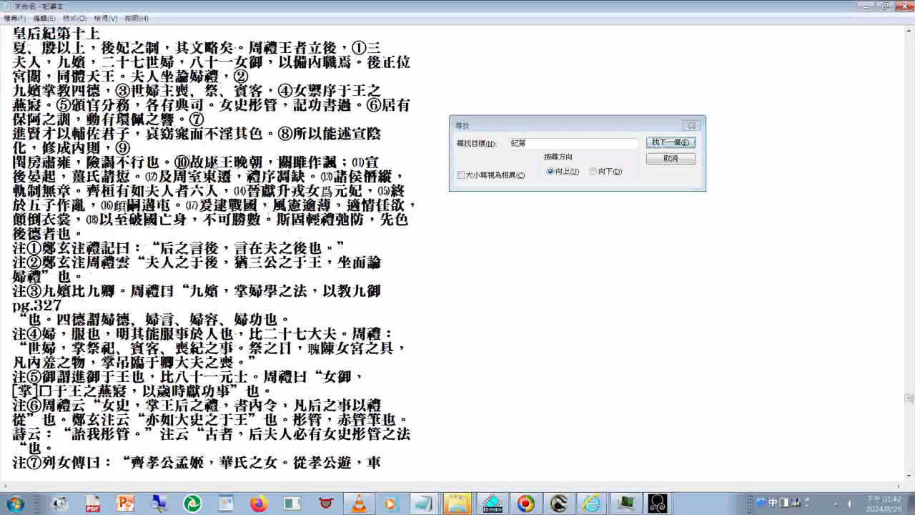
Replace the two-line 後漢書卷十上 皇后紀第十上 heading below pg.326 with the copied tagged heading
{"action": "scroll", "coordinate": [211, 246], "scroll_direction": "up", "scroll_amount": 2}
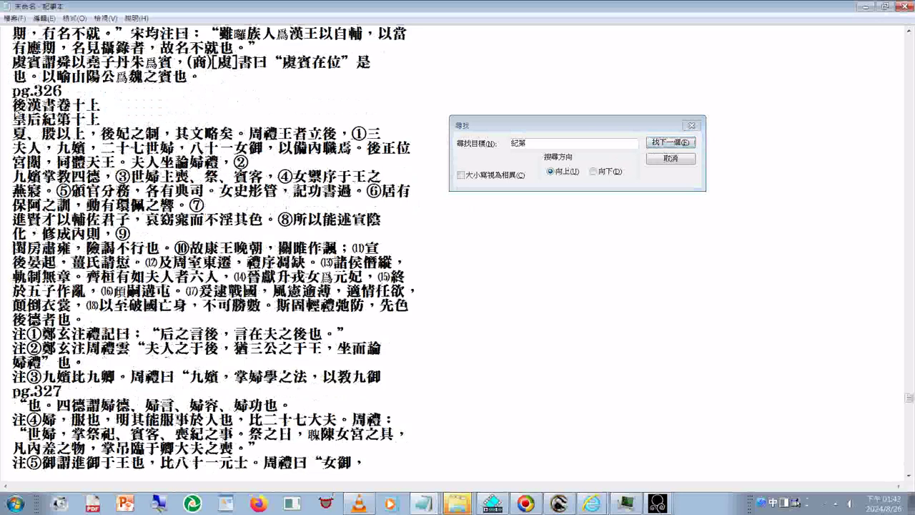
{"action": "left_click_drag", "start_coordinate": [14, 106], "coordinate": [101, 122]}
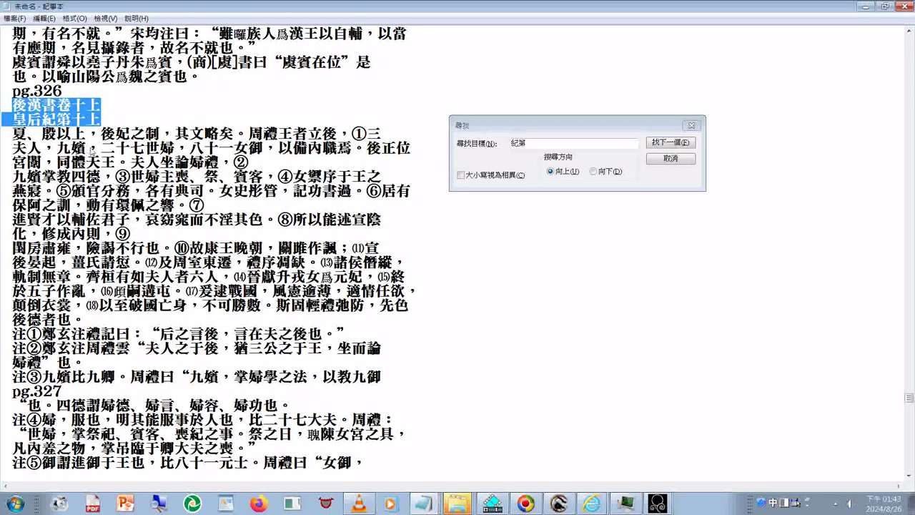
{"action": "key", "text": "ctrl+v"}
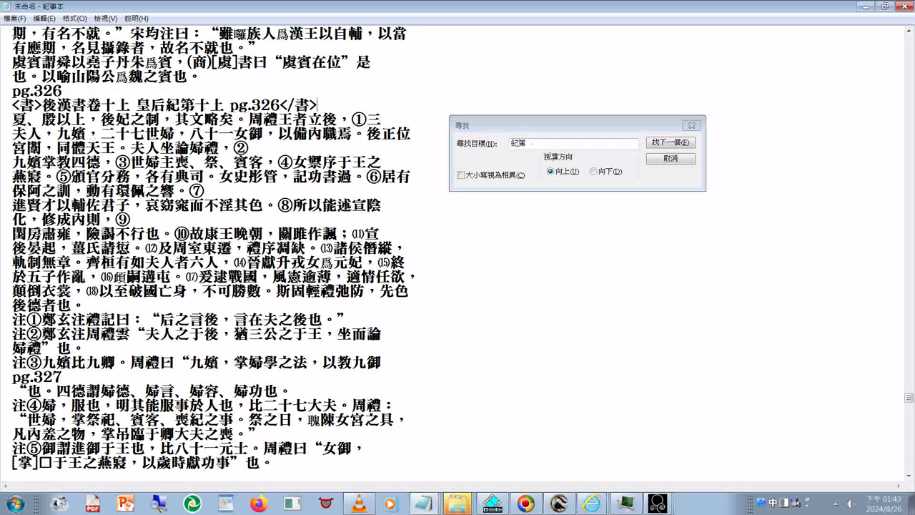
Search downward for 紀第 to reach the 皇后紀第十下 heading below pg.358, and dismiss the search message
{"action": "left_click", "coordinate": [598, 174]}
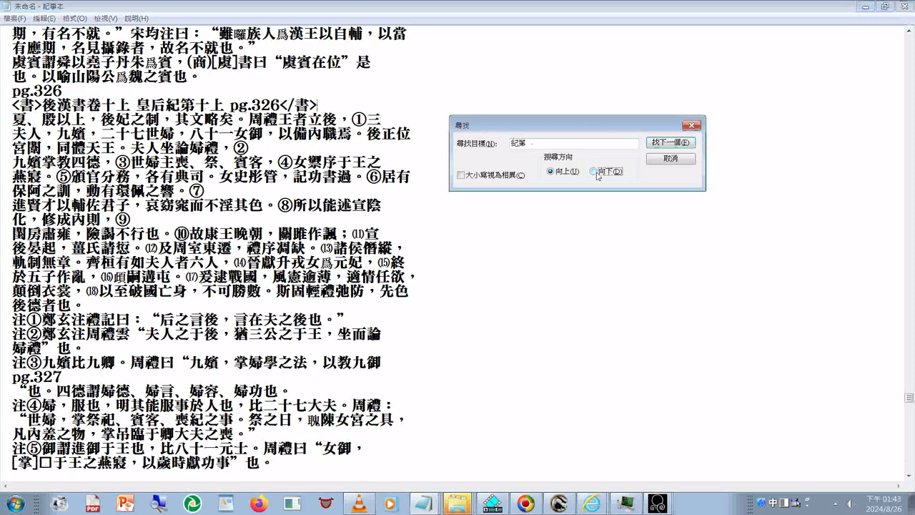
{"action": "left_click", "coordinate": [597, 173]}
{"action": "key", "text": "Return"}
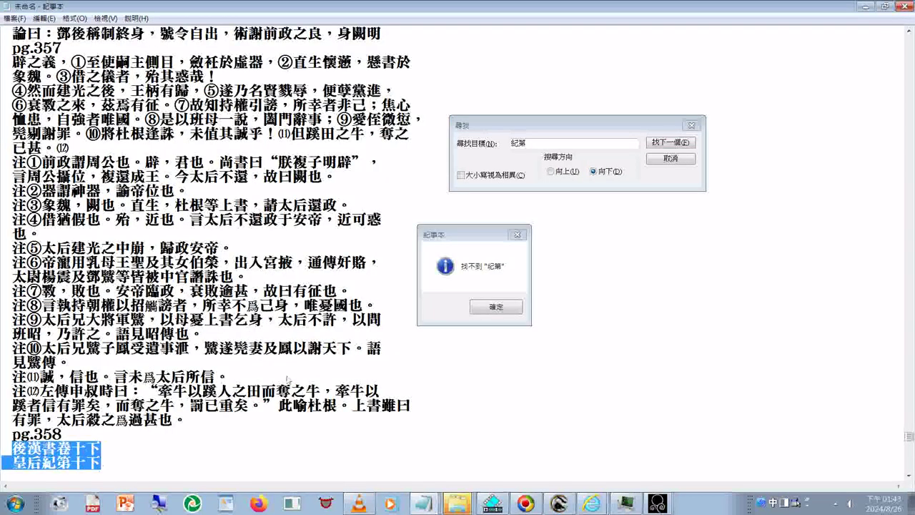
{"action": "scroll", "coordinate": [291, 377], "scroll_direction": "down", "scroll_amount": 3}
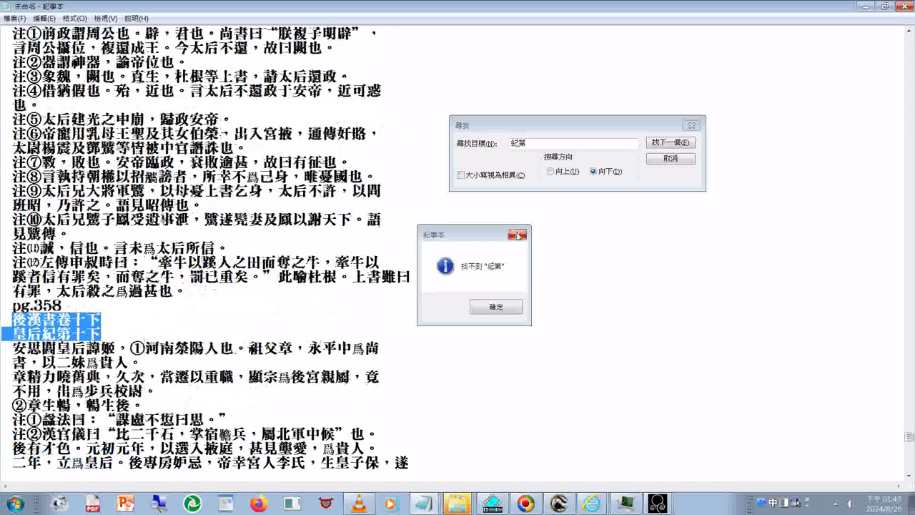
{"action": "key", "text": "Return"}
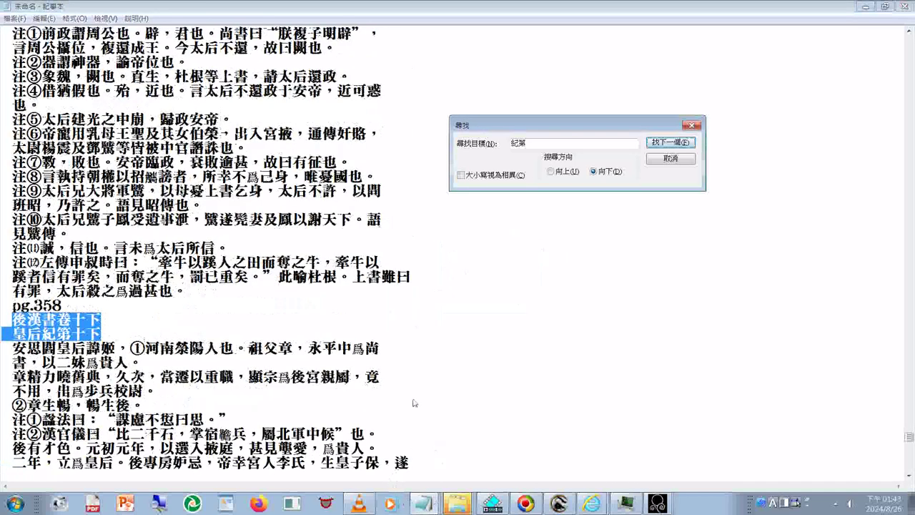
{"action": "left_click", "coordinate": [440, 352]}
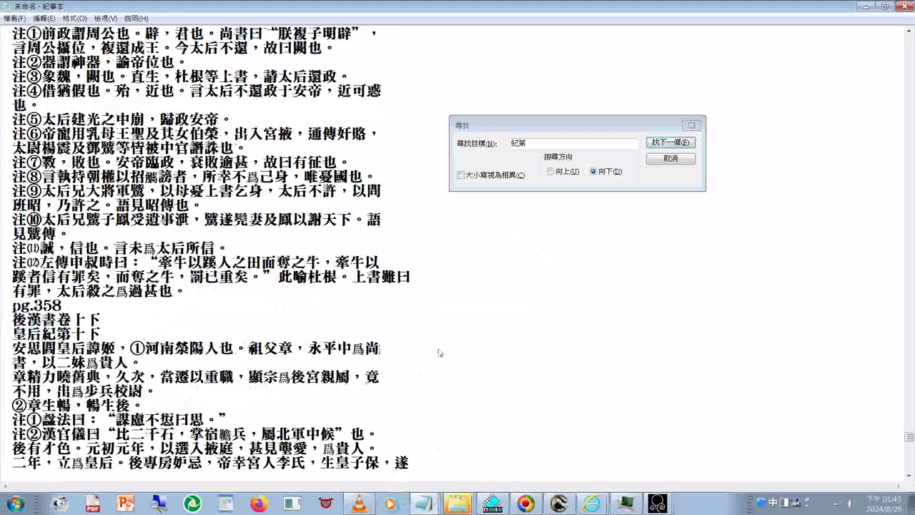
Replace the two-line heading below pg.358 with <書>後漢書卷十下 皇后紀第十下 pg.358</書> copied from the heading list
{"action": "scroll", "coordinate": [440, 352], "scroll_direction": "down", "scroll_amount": 4}
{"action": "left_click_drag", "start_coordinate": [14, 148], "coordinate": [103, 162]}
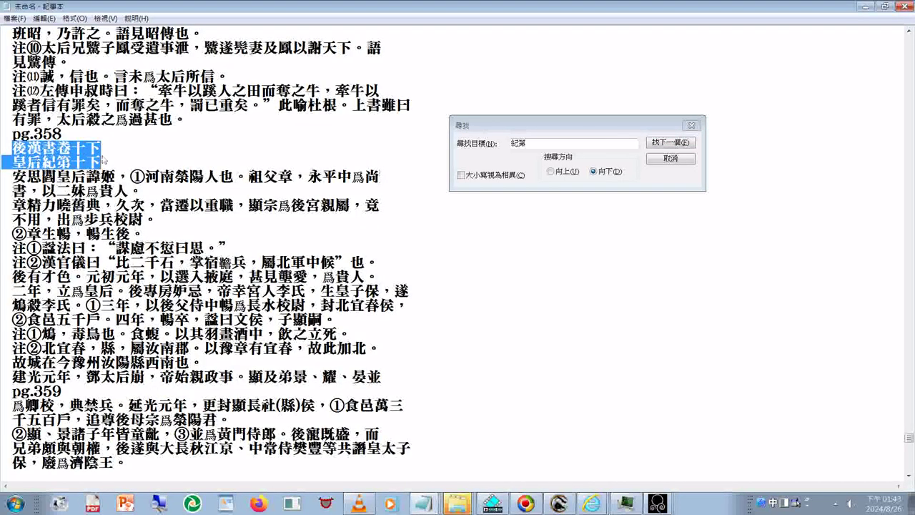
{"action": "left_click", "coordinate": [424, 505]}
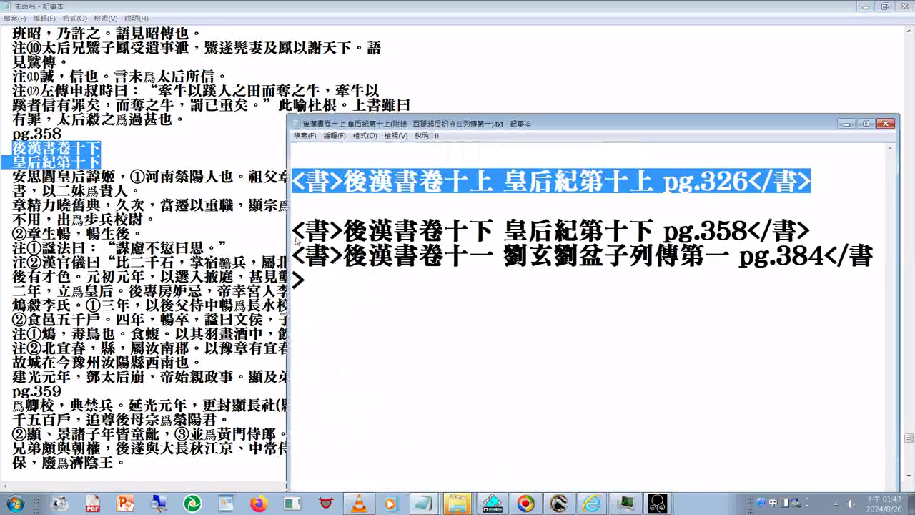
{"action": "left_click_drag", "start_coordinate": [297, 241], "coordinate": [361, 236]}
{"action": "left_click", "coordinate": [293, 236]}
{"action": "left_click", "coordinate": [833, 237], "text": "shift"}
{"action": "key", "text": "ctrl+c"}
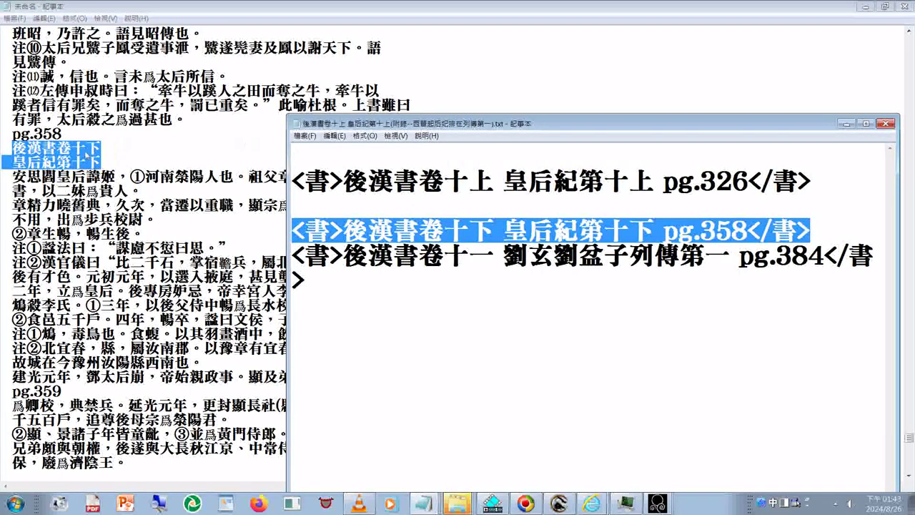
{"action": "right_click", "coordinate": [84, 154]}
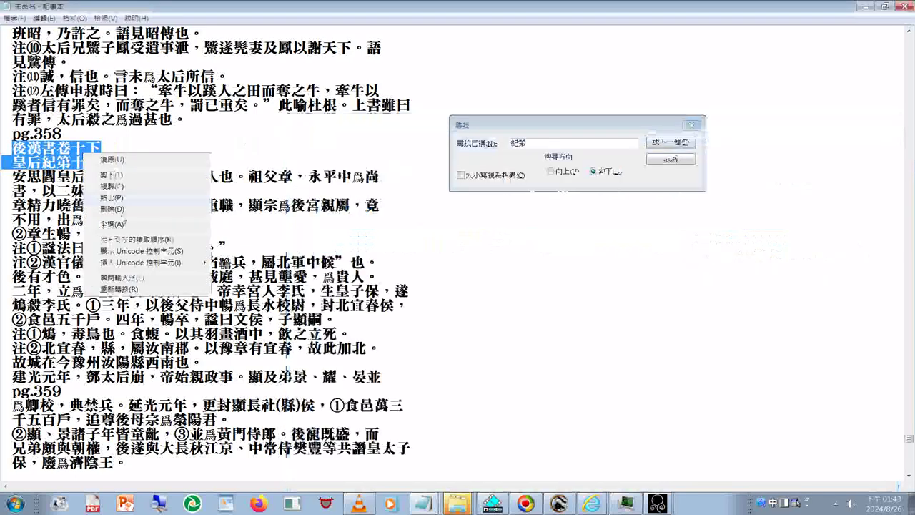
{"action": "left_click", "coordinate": [130, 200]}
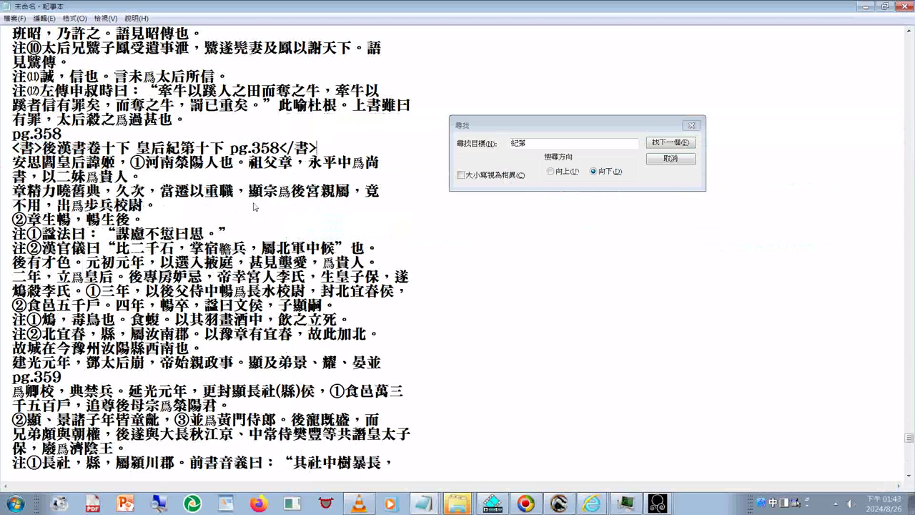
Switch to 03#後漢書 P.01...2877.xml, find pg.1 and go to the start of the <書>後漢書卷一上 光武帝紀第一上</書> heading
{"action": "key", "text": "ctrl+shift+End"}
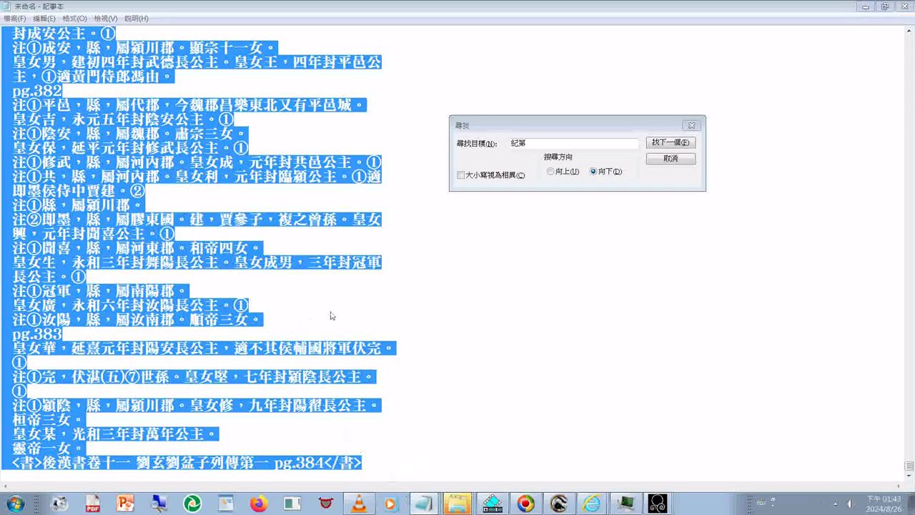
{"action": "key", "text": "alt+Tab"}
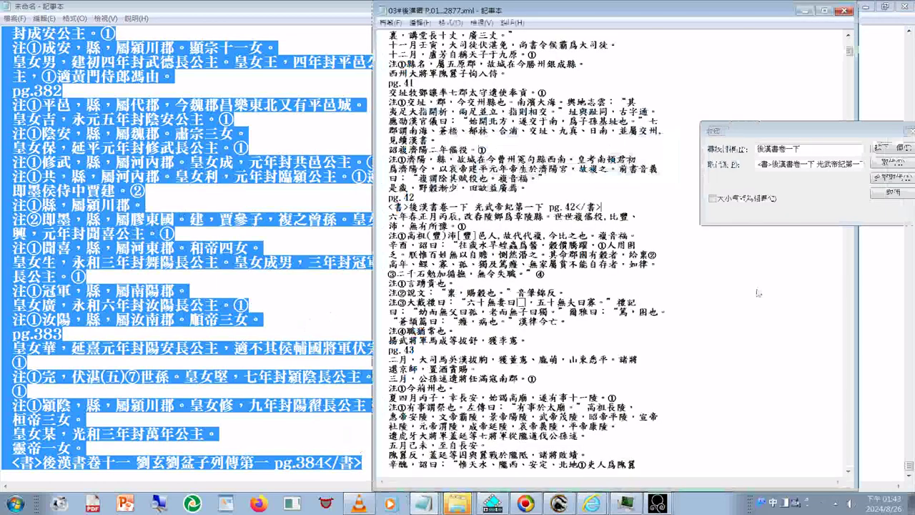
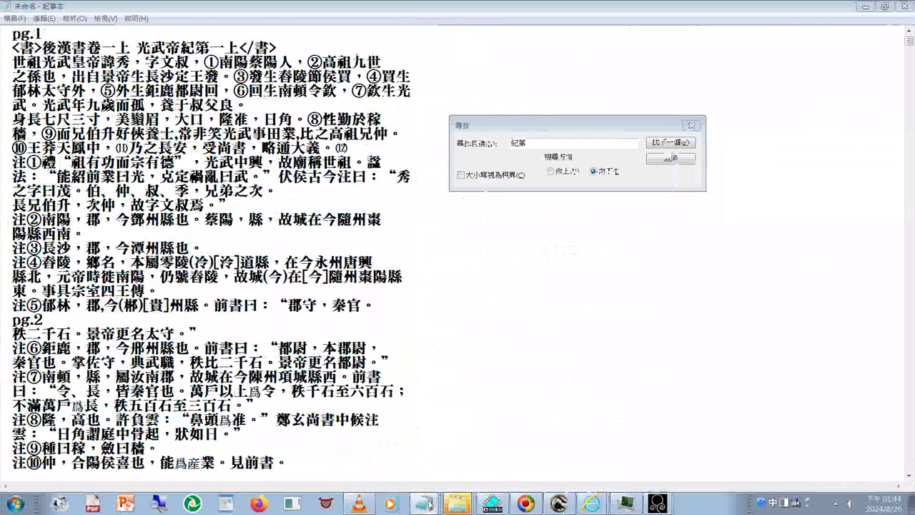
{"action": "left_click", "coordinate": [426, 504]}
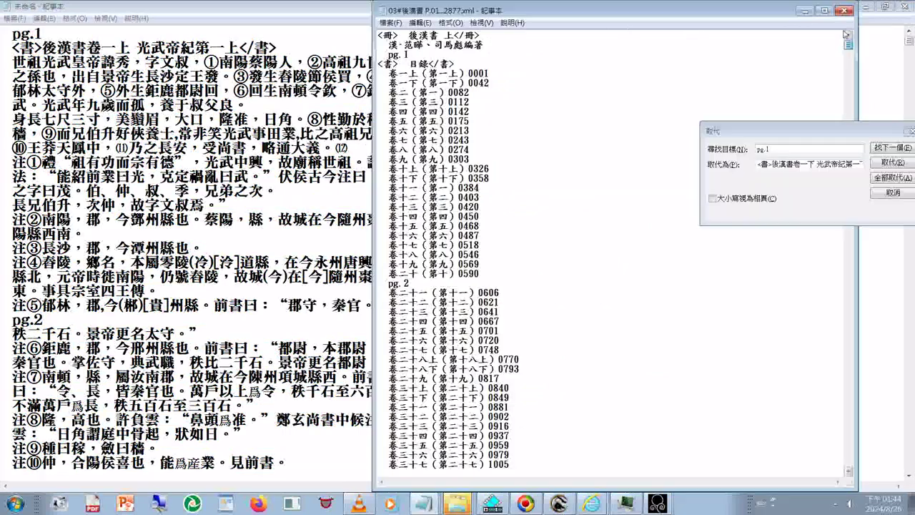
{"action": "left_click", "coordinate": [886, 147]}
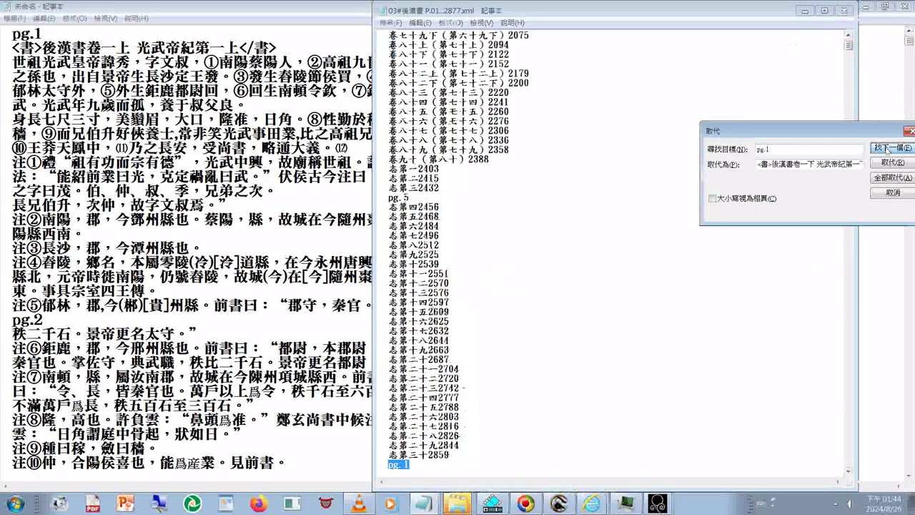
{"action": "left_click", "coordinate": [462, 465]}
{"action": "type", "text": "<書>後漢書卷一上 光武帝紀第一上</書> 世祖光武皇帝諱秀，字文叔，①南陽蔡陽人，②高祖九世 之孫也，出自景帝生長沙定王發。③發生春陵節侯買，④買生"}
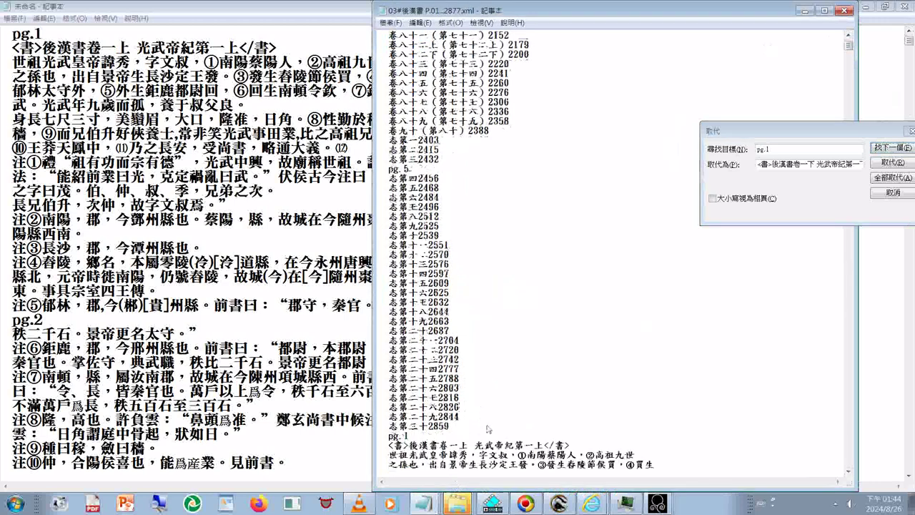
{"action": "scroll", "coordinate": [487, 428], "scroll_direction": "down", "scroll_amount": 2}
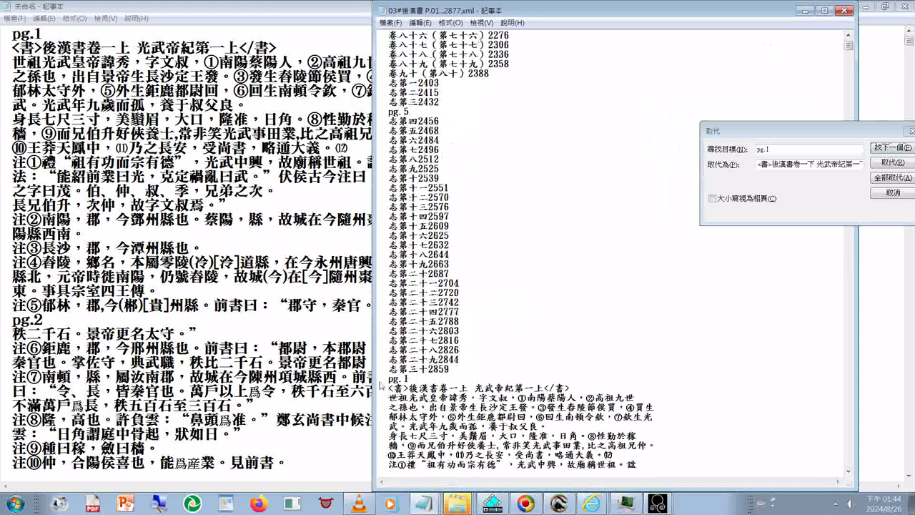
Replace the XML file's text from the 後漢書卷一上 heading through the pg.384 後漢書卷十一 heading with the copied proofread text
{"action": "scroll", "coordinate": [382, 384], "scroll_direction": "down", "scroll_amount": 10}
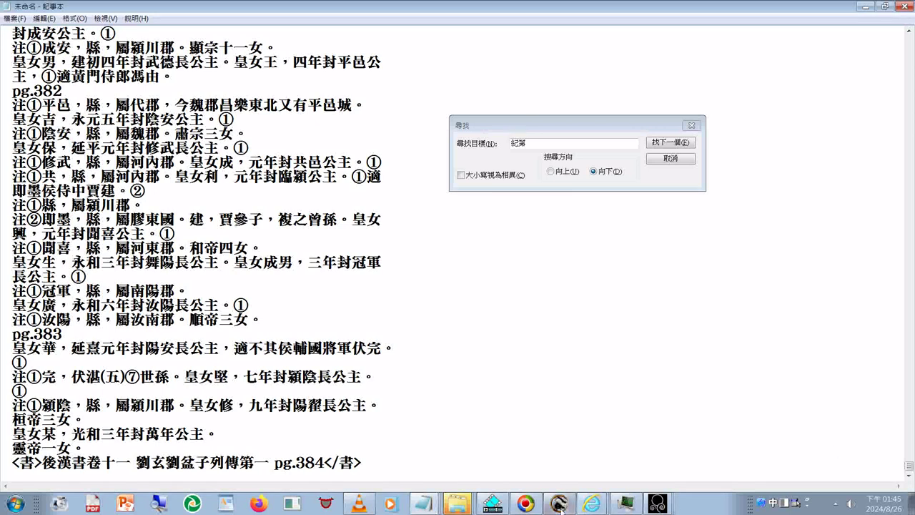
{"action": "left_click", "coordinate": [422, 505]}
{"action": "left_click_drag", "start_coordinate": [857, 276], "coordinate": [851, 84]}
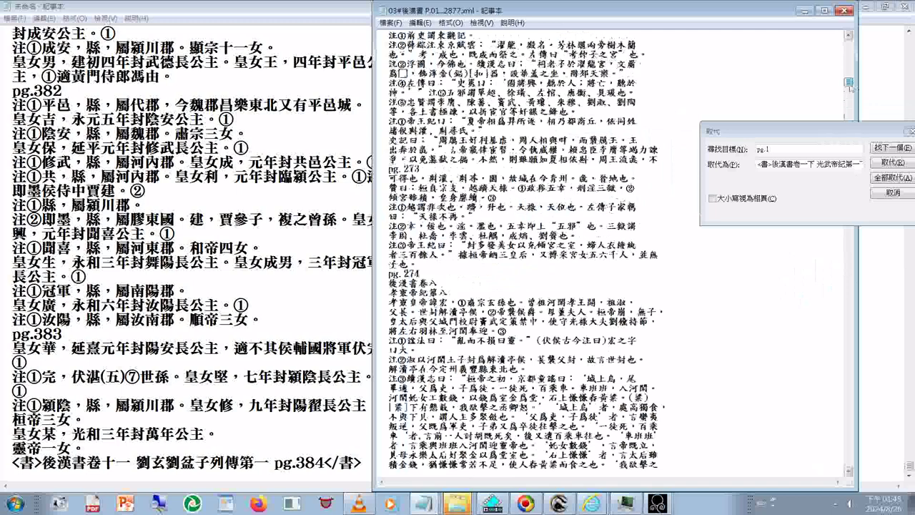
{"action": "left_click_drag", "start_coordinate": [850, 83], "coordinate": [849, 97]}
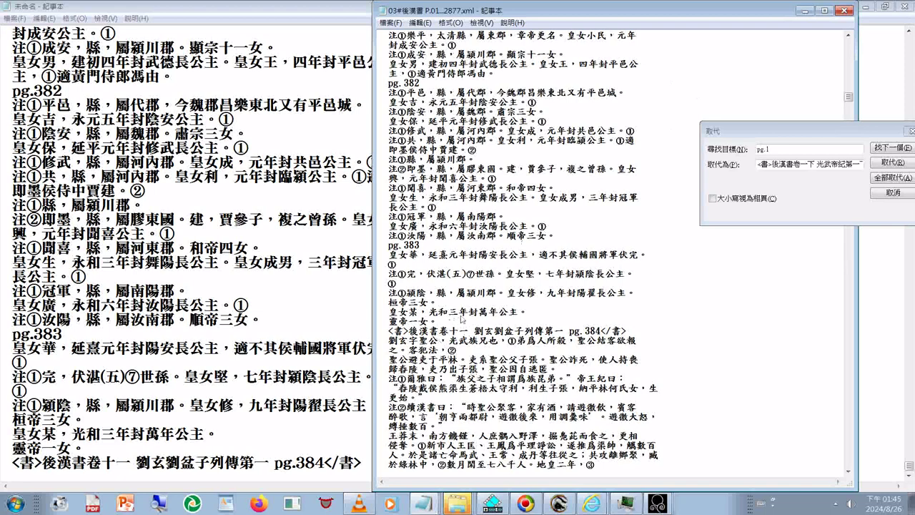
{"action": "left_click", "coordinate": [630, 331], "text": "shift"}
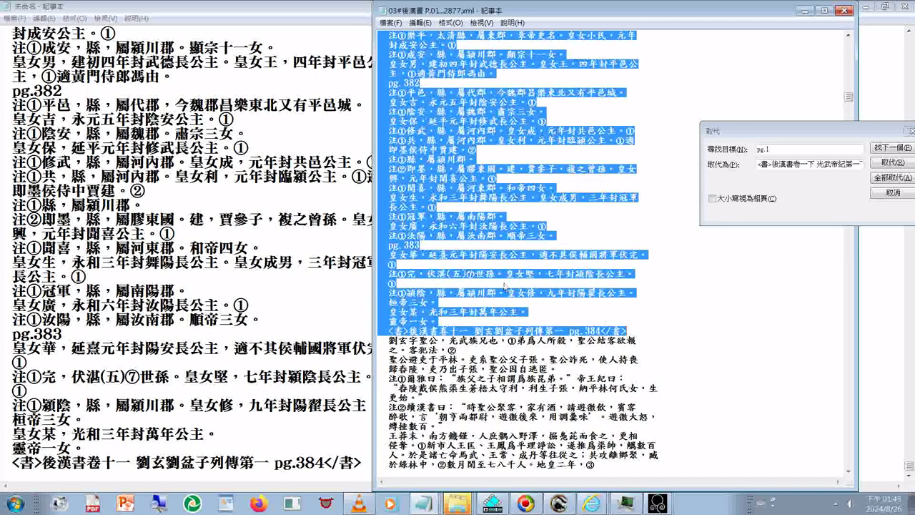
{"action": "right_click", "coordinate": [504, 283]}
{"action": "left_click", "coordinate": [533, 334]}
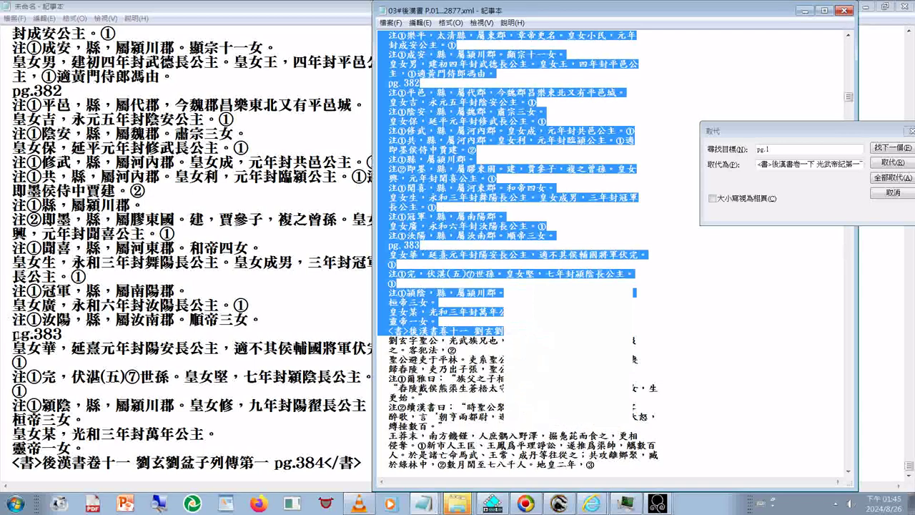
Highlight pg.384 in the main text's last heading and return to the XML file to compare its ending
{"action": "left_click", "coordinate": [87, 398]}
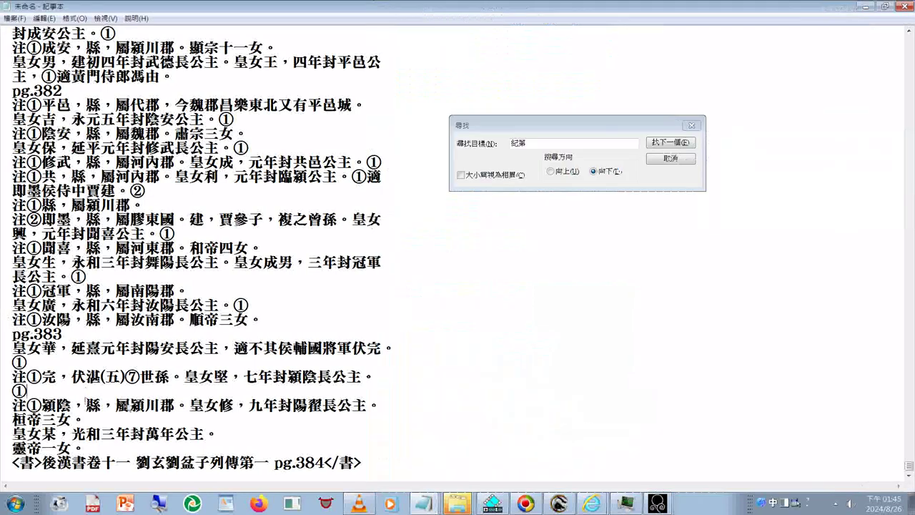
{"action": "left_click_drag", "start_coordinate": [274, 463], "coordinate": [323, 469]}
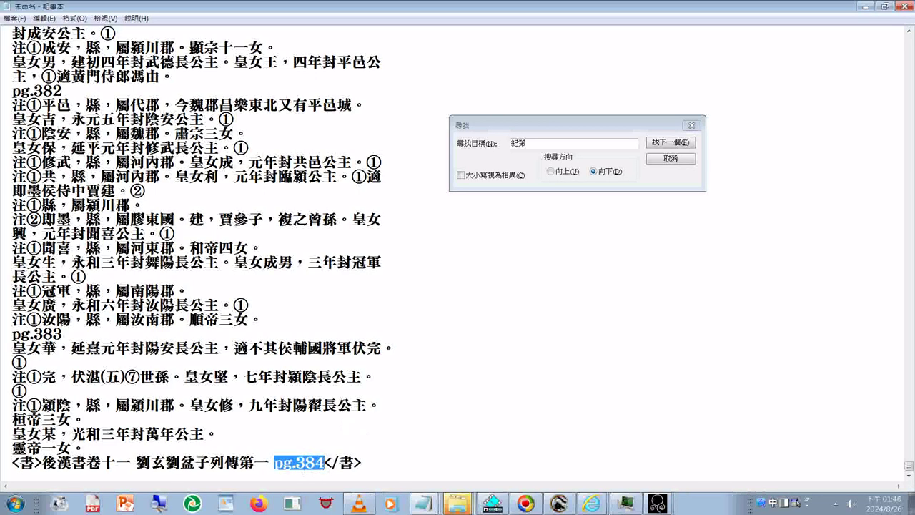
{"action": "left_click", "coordinate": [427, 506]}
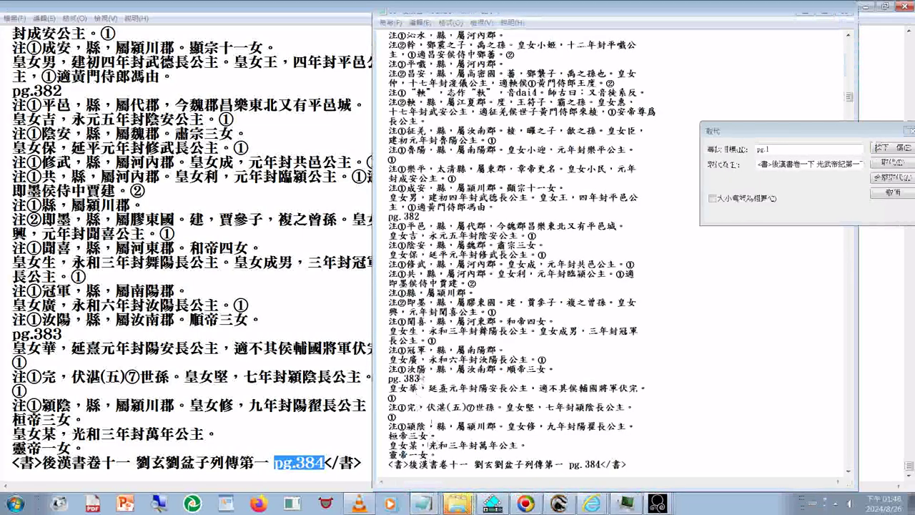
Switch to the 03_his26or24 folder and preview the file 17#新唐書 p.01...3256.xml
{"action": "left_click", "coordinate": [458, 504]}
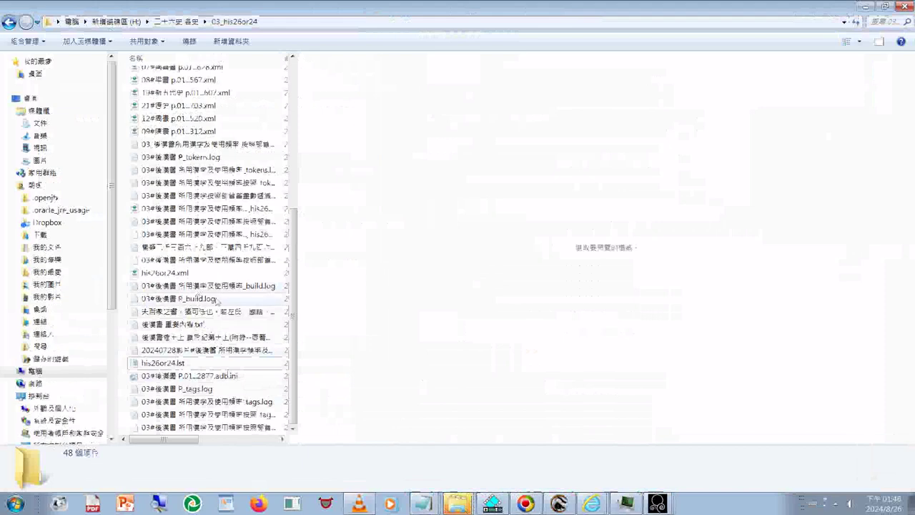
{"action": "scroll", "coordinate": [217, 300], "scroll_direction": "up", "scroll_amount": 3}
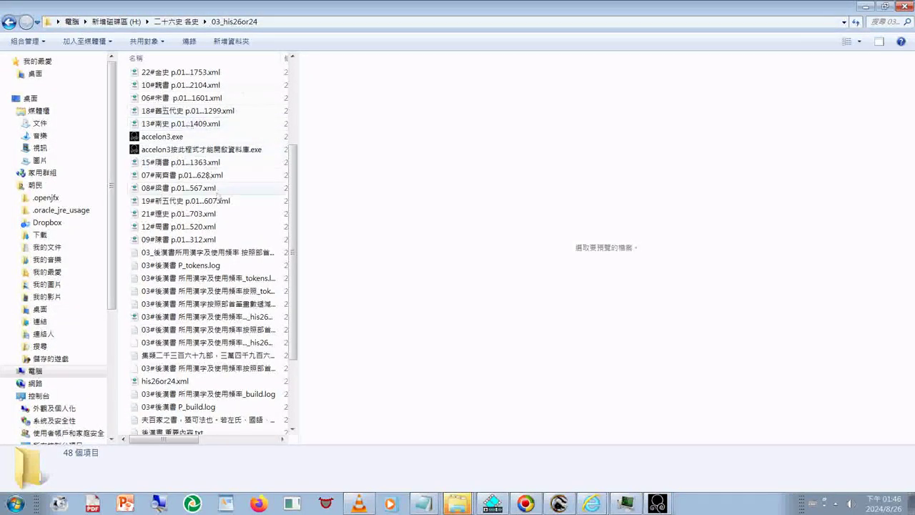
{"action": "scroll", "coordinate": [239, 159], "scroll_direction": "up", "scroll_amount": 4}
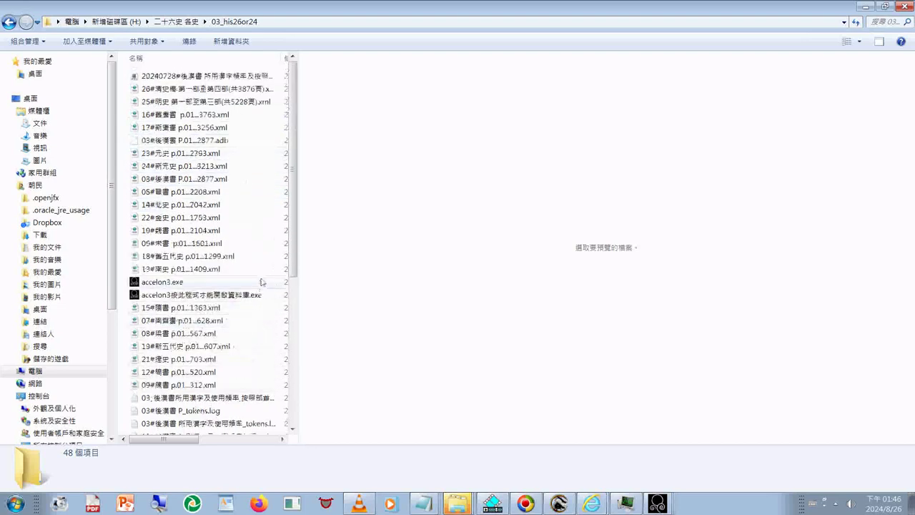
{"action": "left_click", "coordinate": [215, 127]}
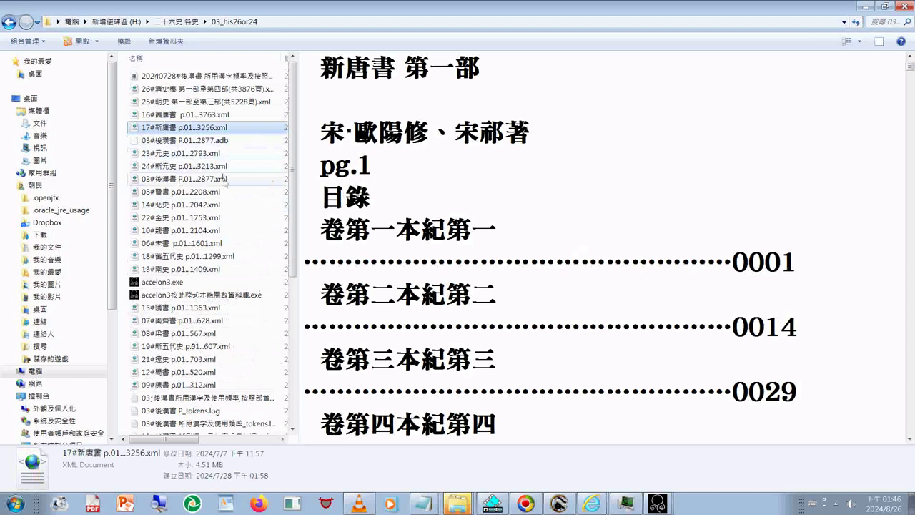
Sort the files in the 03_his26or24 folder by type
{"action": "scroll", "coordinate": [203, 458], "scroll_direction": "down", "scroll_amount": 2}
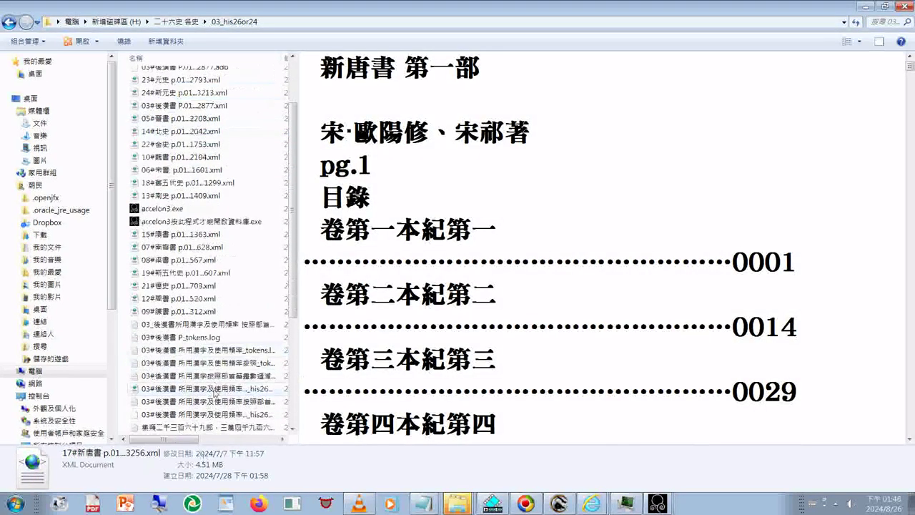
{"action": "scroll", "coordinate": [214, 393], "scroll_direction": "down", "scroll_amount": 3}
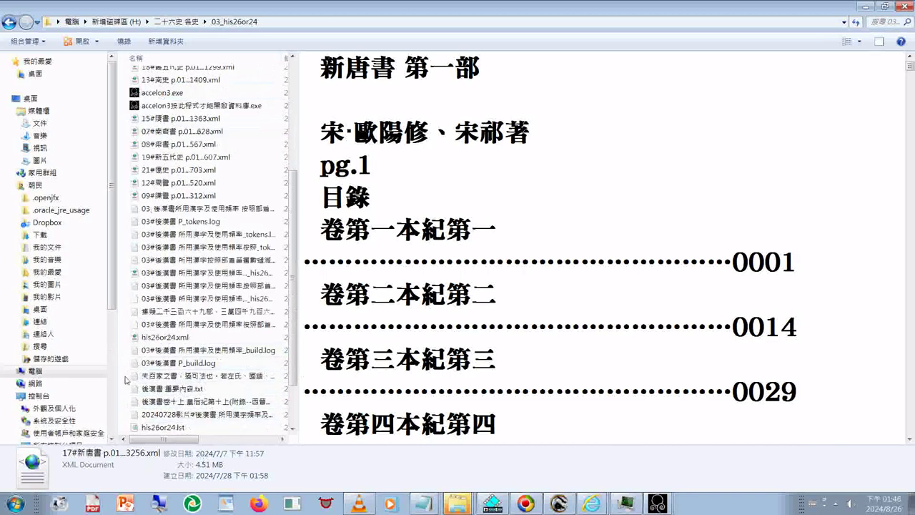
{"action": "left_click", "coordinate": [126, 380]}
{"action": "right_click", "coordinate": [126, 379]}
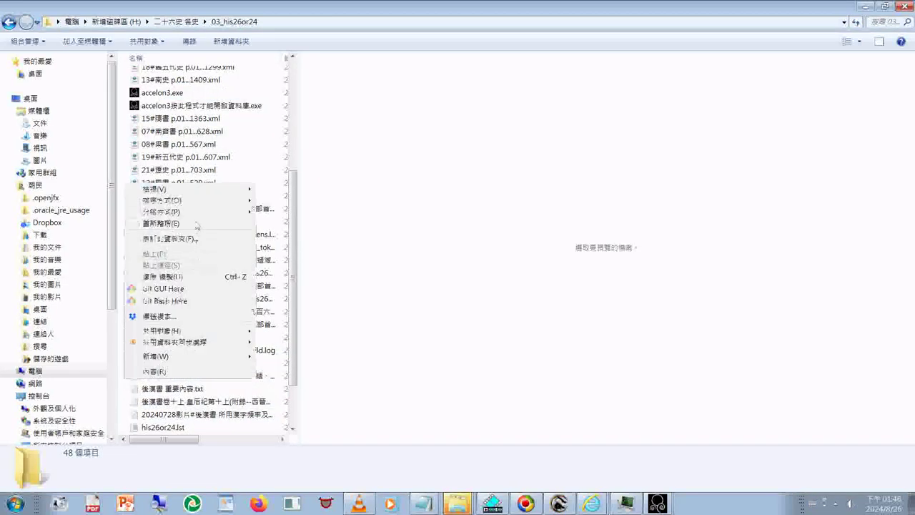
{"action": "mouse_move", "coordinate": [215, 200]}
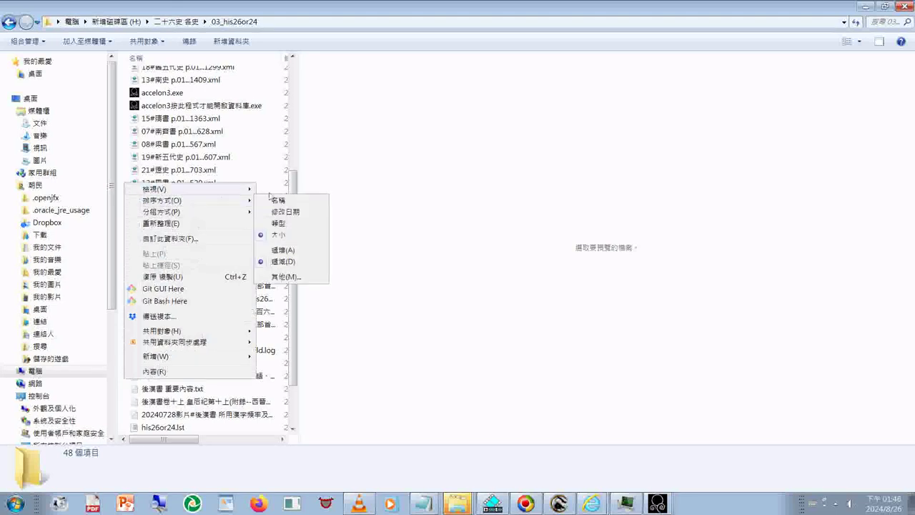
{"action": "left_click", "coordinate": [289, 224]}
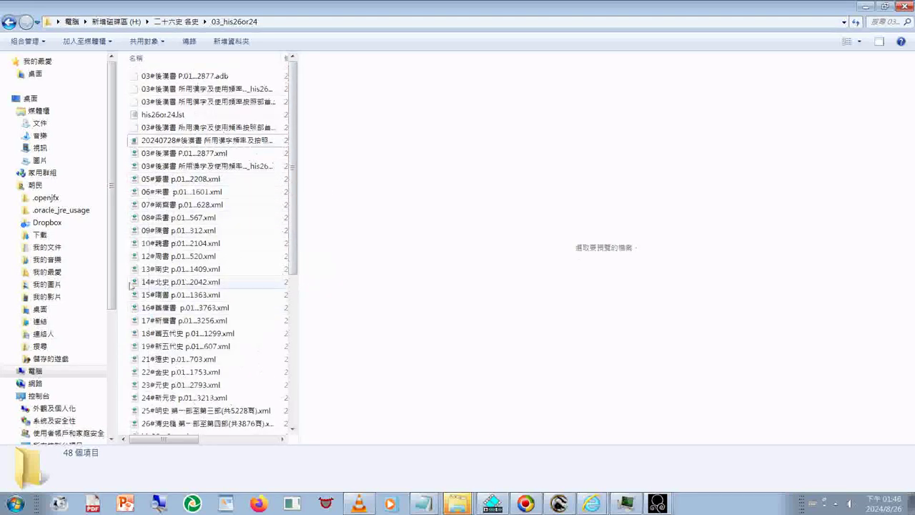
Look through the sorted files and preview the 後漢書 character-frequency XML and 03#後漢書 P.01...2877.xml
{"action": "scroll", "coordinate": [166, 404], "scroll_direction": "down", "scroll_amount": 2}
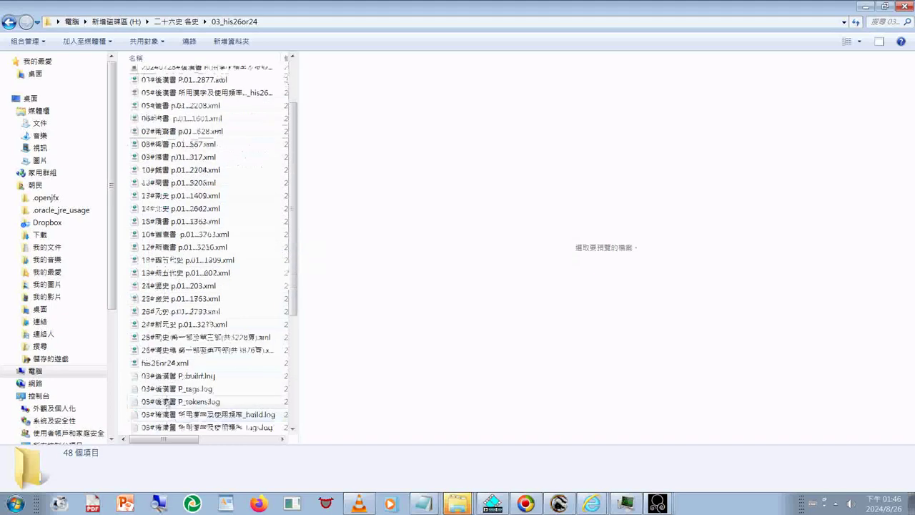
{"action": "scroll", "coordinate": [171, 215], "scroll_direction": "up", "scroll_amount": 2}
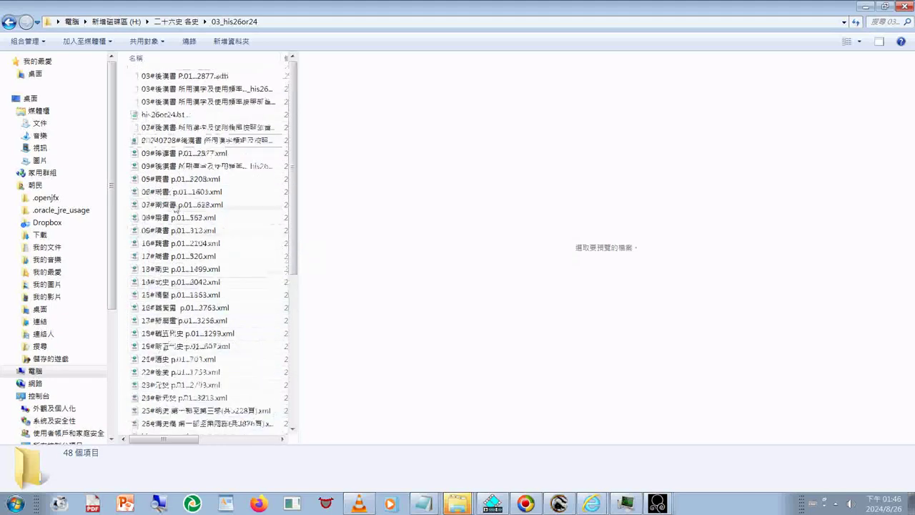
{"action": "left_click", "coordinate": [176, 166]}
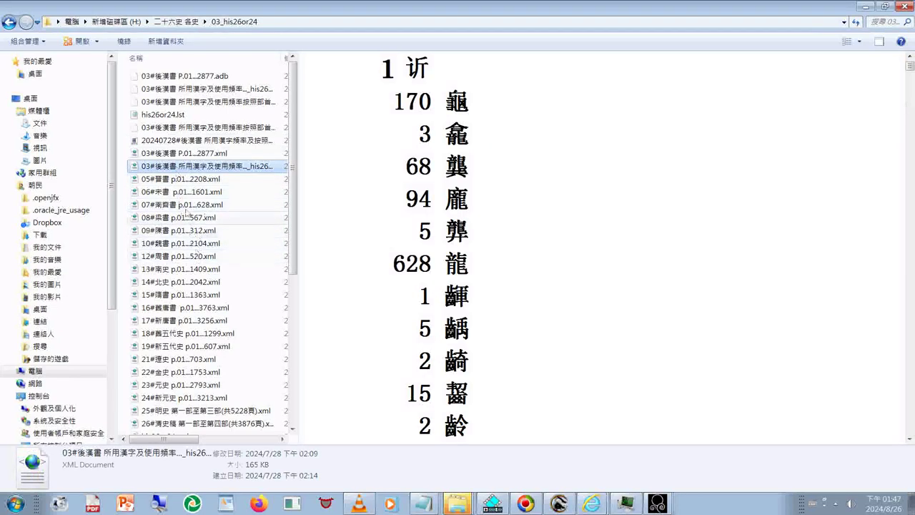
{"action": "left_click", "coordinate": [189, 155]}
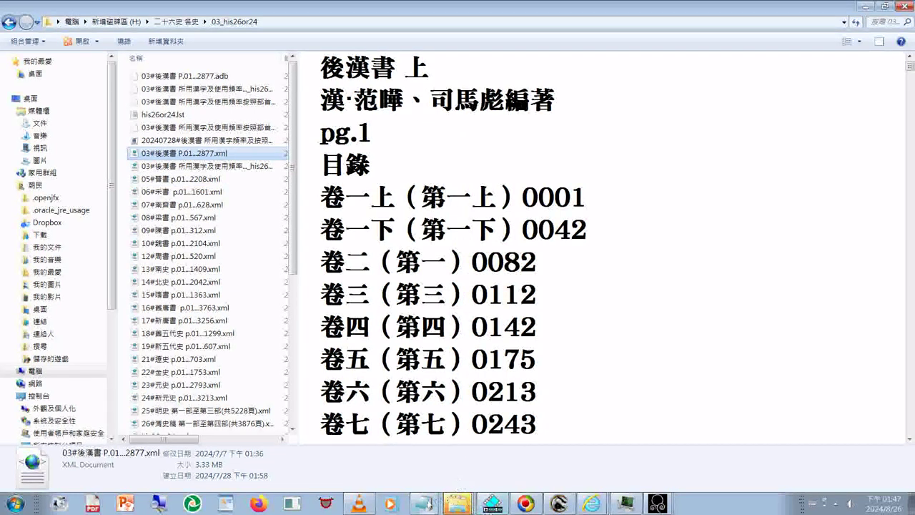
Check the 後漢書 text in Notepad, then read through the table of contents in the file preview
{"action": "left_click", "coordinate": [423, 507]}
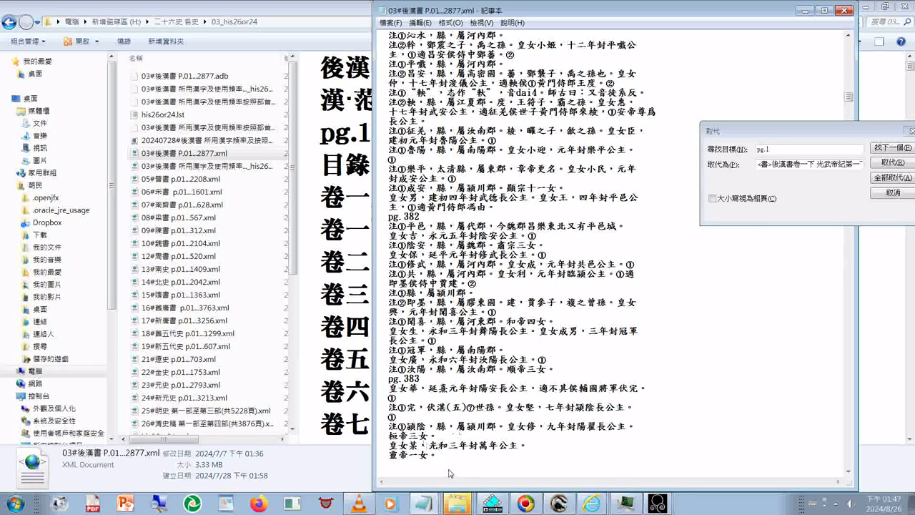
{"action": "key", "text": "Escape"}
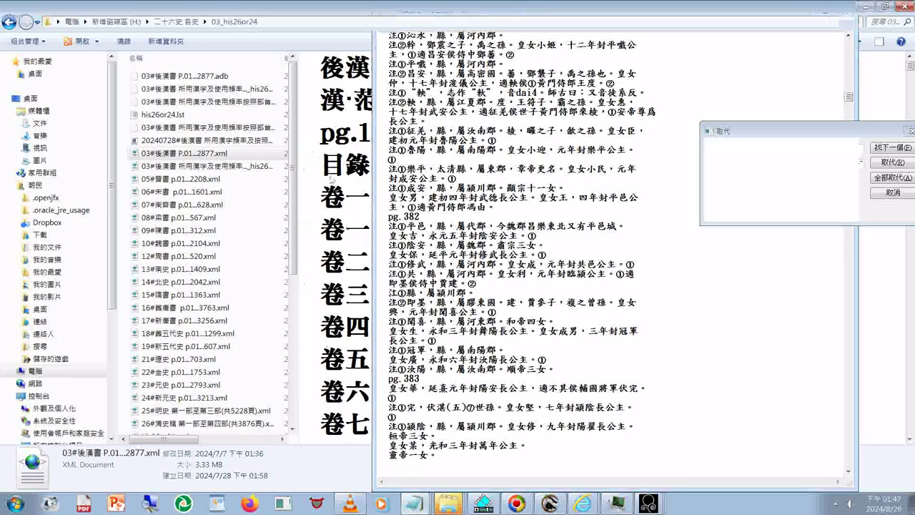
{"action": "scroll", "coordinate": [395, 228], "scroll_direction": "down", "scroll_amount": 5}
{"action": "scroll", "coordinate": [395, 230], "scroll_direction": "down", "scroll_amount": 20}
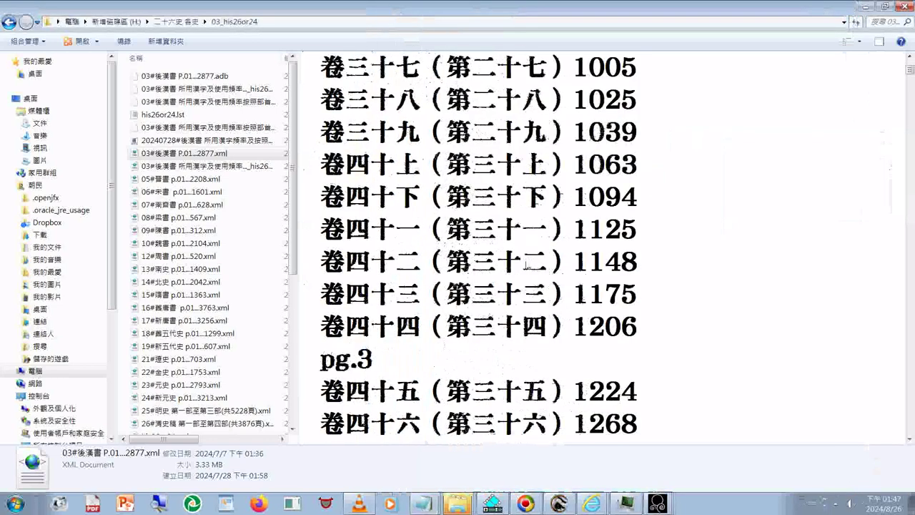
{"action": "scroll", "coordinate": [517, 233], "scroll_direction": "up", "scroll_amount": 5}
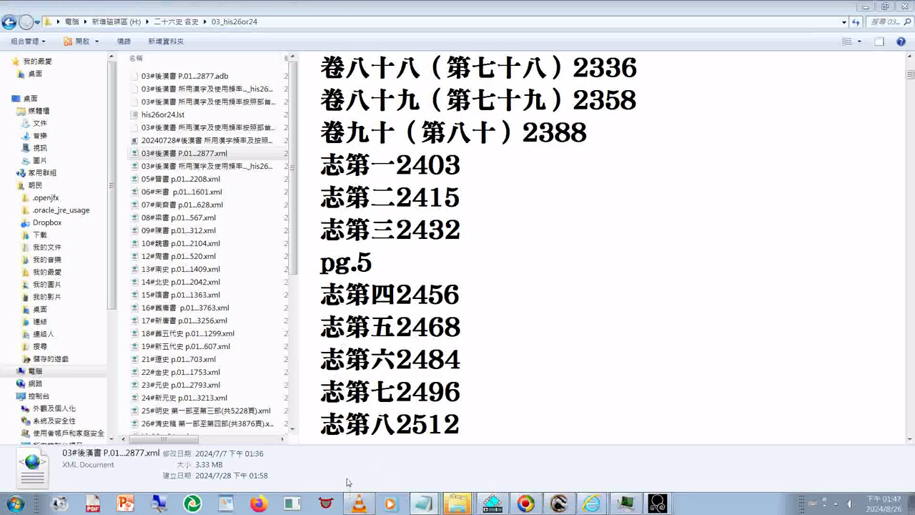
Switch to Notepad and duplicate the heading line "<書>後漢書卷十一 劉玄劉盆子列傳第一 pg.384</書>" directly beneath itself
{"action": "key", "text": "alt+Tab"}
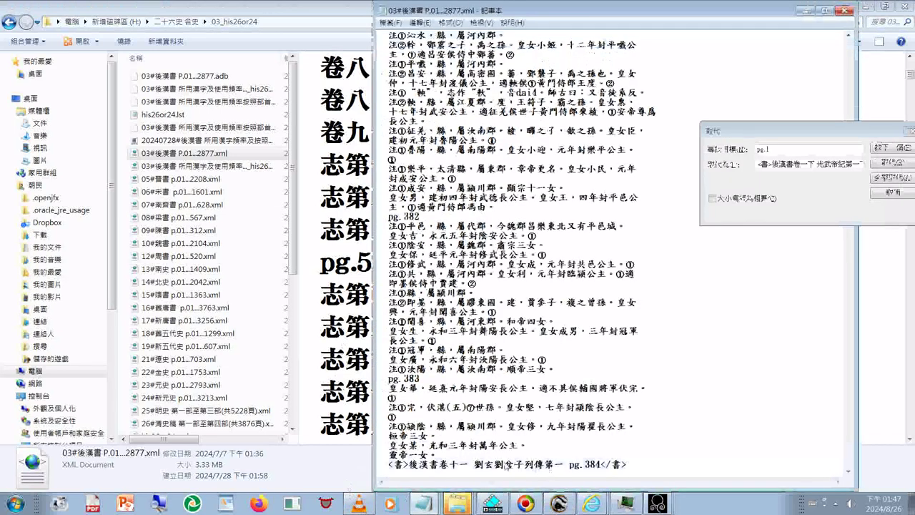
{"action": "key", "text": "alt"}
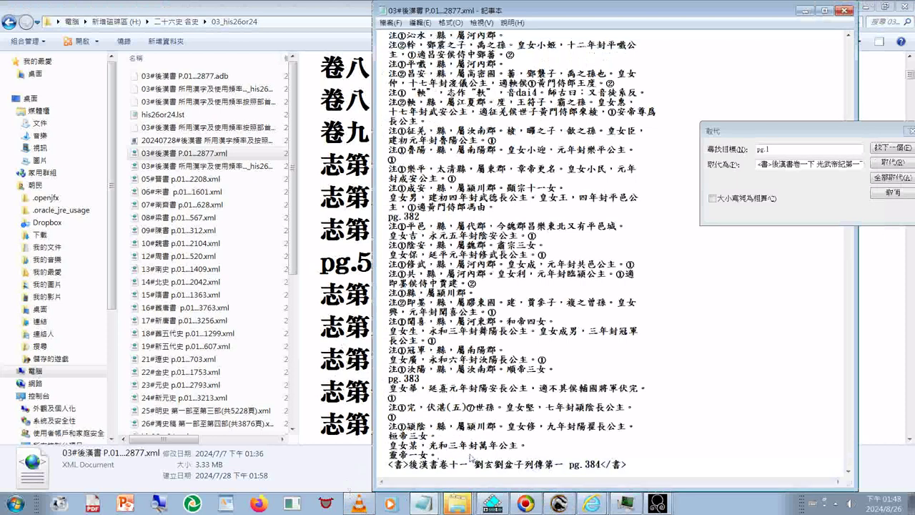
{"action": "left_click", "coordinate": [388, 468]}
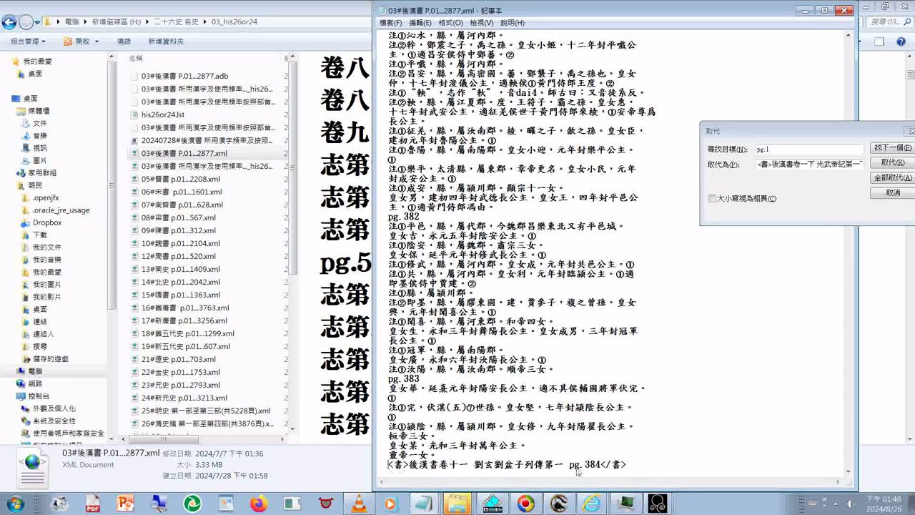
{"action": "left_click_drag", "start_coordinate": [564, 465], "coordinate": [573, 444]}
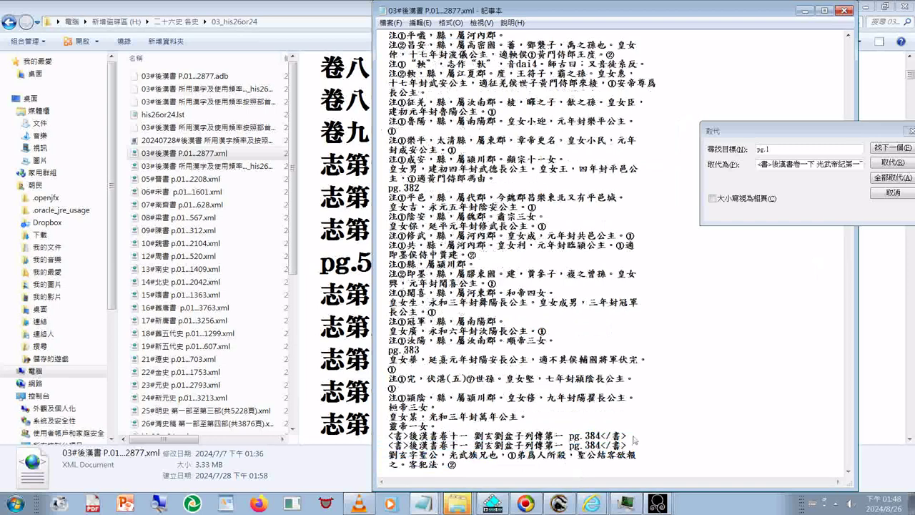
{"action": "left_click", "coordinate": [348, 449]}
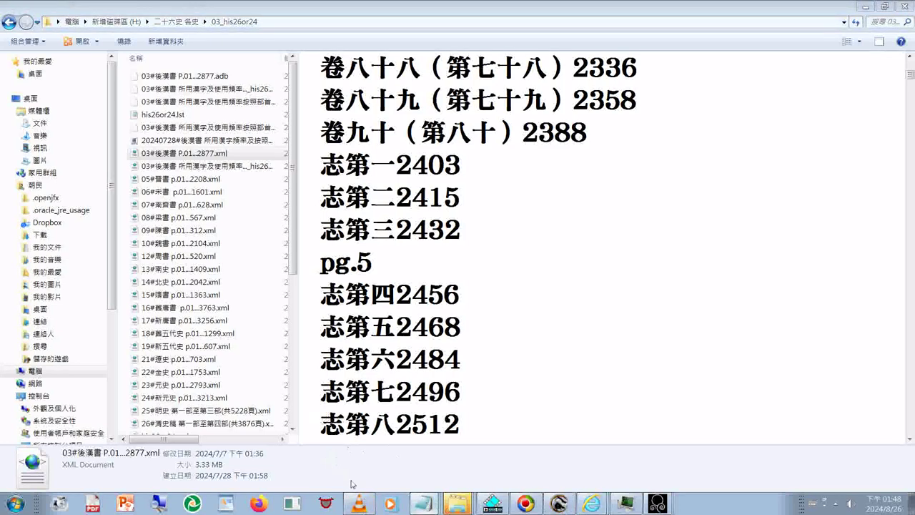
Strip the tags and title from the upper copy of the 卷十一 heading, leaving only pg.384
{"action": "key", "text": "alt+Tab"}
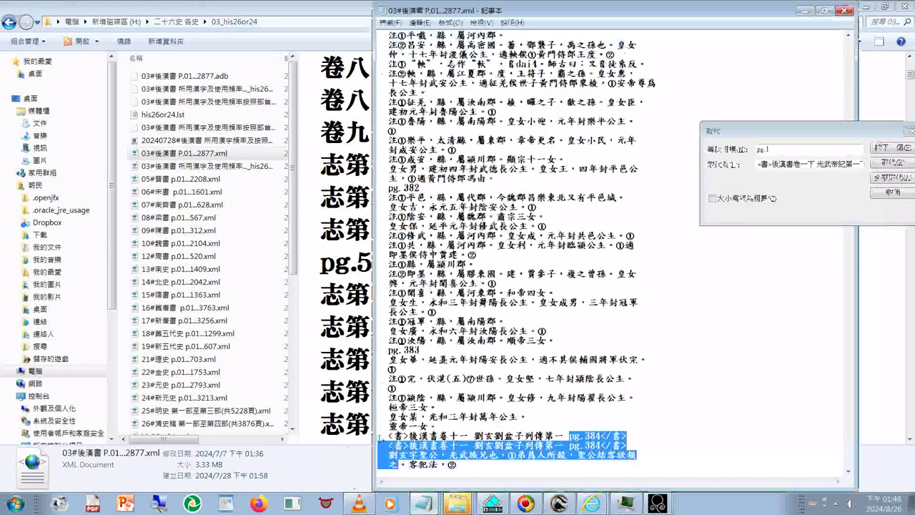
{"action": "left_click", "coordinate": [381, 437], "text": "shift"}
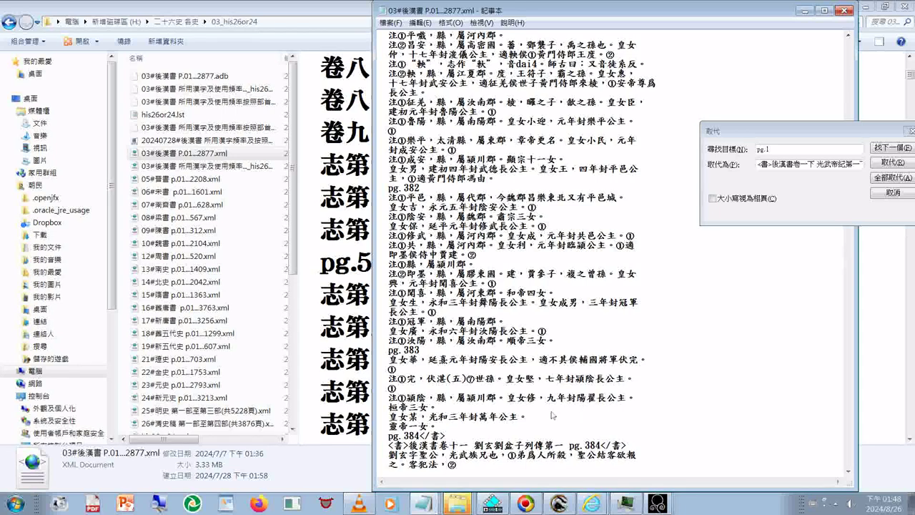
{"action": "left_click_drag", "start_coordinate": [420, 436], "coordinate": [443, 436]}
Copy 列傳第 from the 卷十一 heading, make it the search text for replacing, and find its next occurrence
{"action": "left_click_drag", "start_coordinate": [763, 136], "coordinate": [618, 115]}
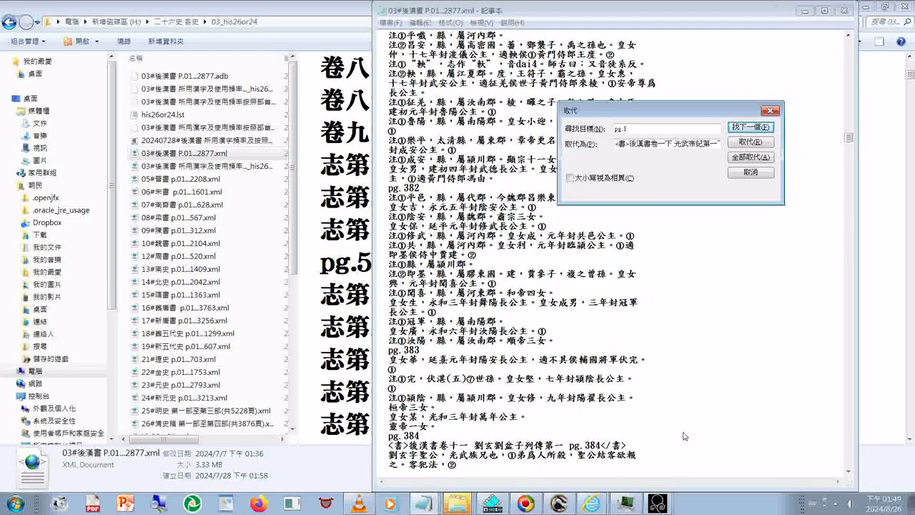
{"action": "left_click_drag", "start_coordinate": [525, 445], "coordinate": [573, 449]}
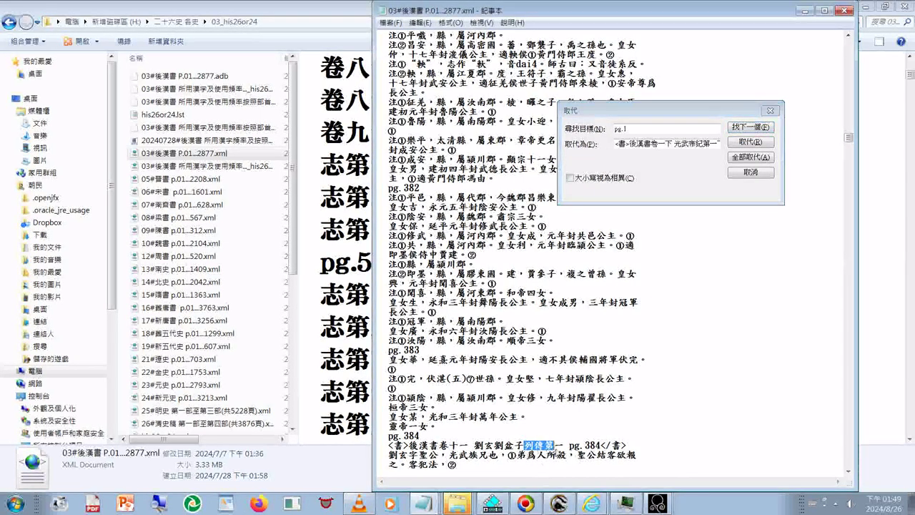
{"action": "right_click", "coordinate": [539, 452]}
{"action": "left_click", "coordinate": [573, 345]}
{"action": "double_click", "coordinate": [627, 130]}
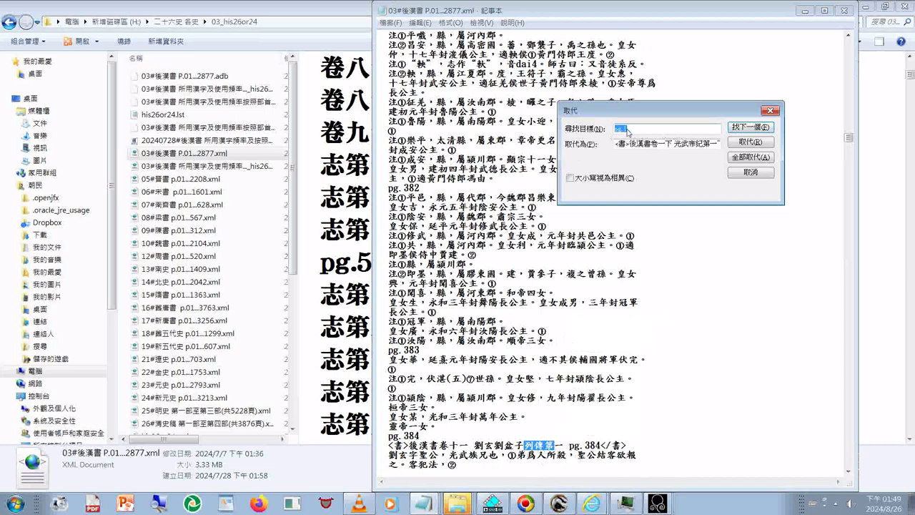
{"action": "key", "text": "ctrl+v"}
{"action": "left_click", "coordinate": [749, 127]}
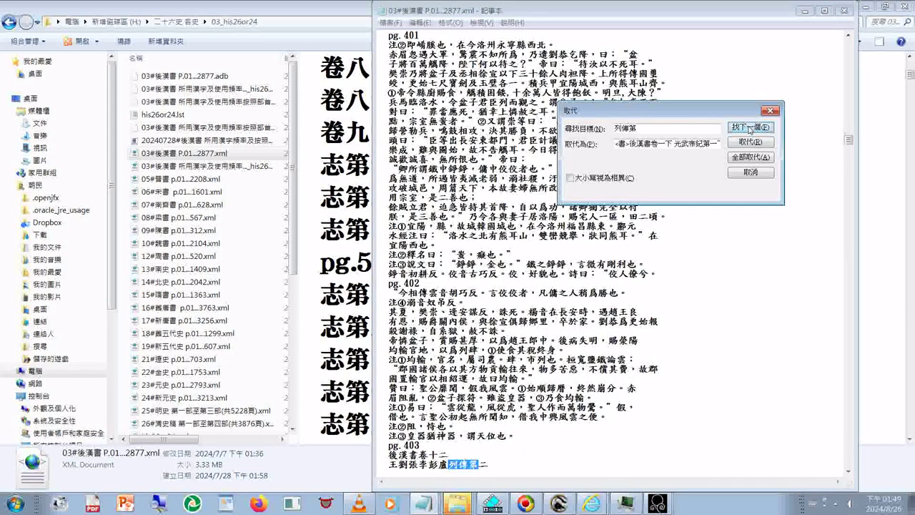
Go through the further occurrences of 列傳第 up to the 後漢書卷二十四 heading, checking each chapter heading's layout
{"action": "left_click", "coordinate": [749, 127]}
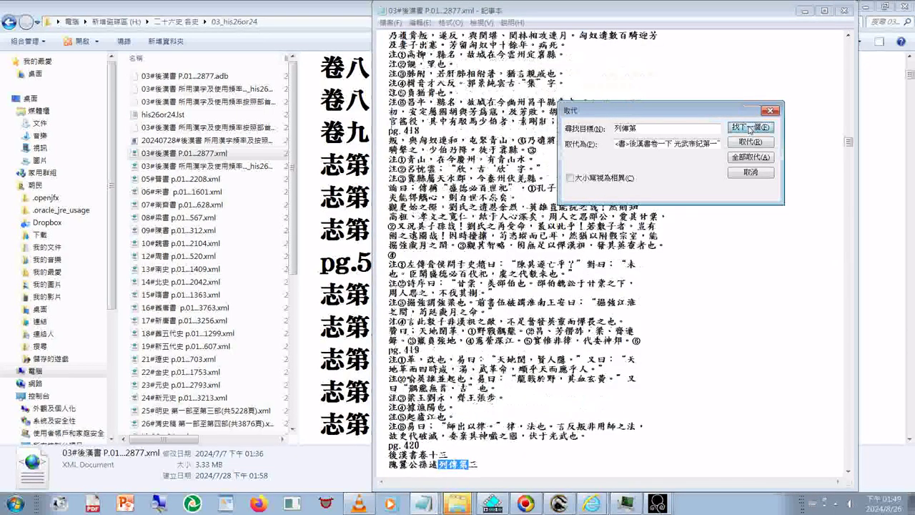
{"action": "left_click", "coordinate": [750, 127]}
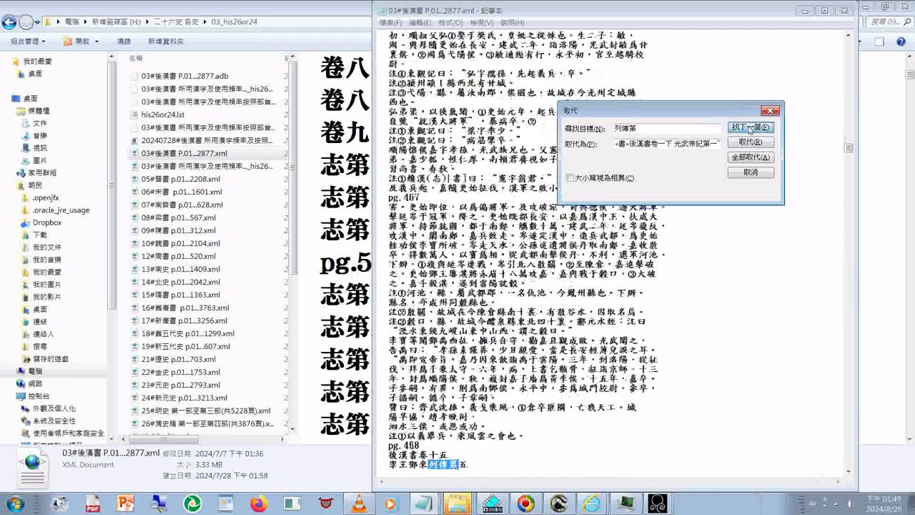
{"action": "left_click", "coordinate": [749, 128]}
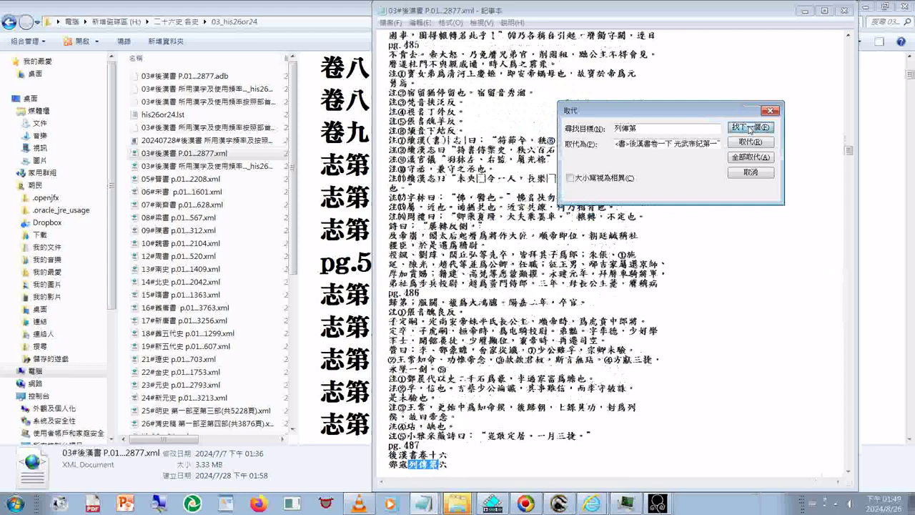
{"action": "left_click", "coordinate": [749, 128]}
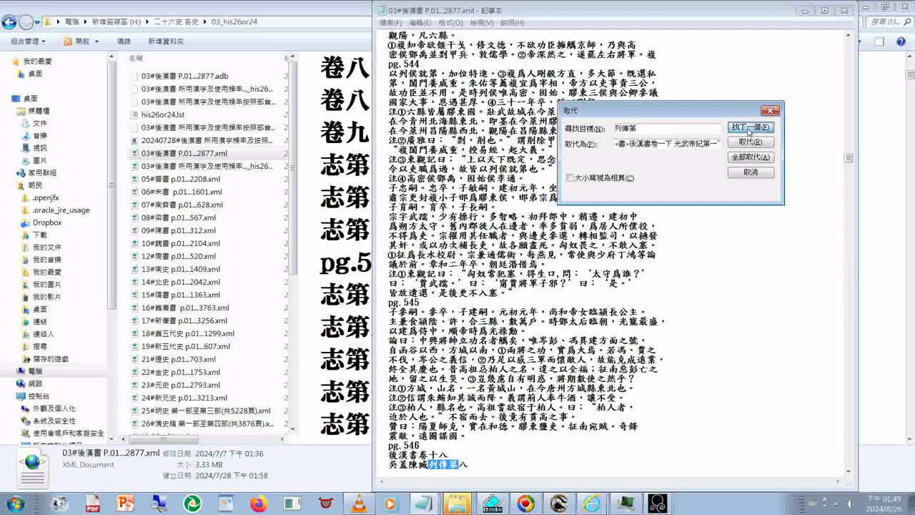
{"action": "left_click", "coordinate": [747, 128]}
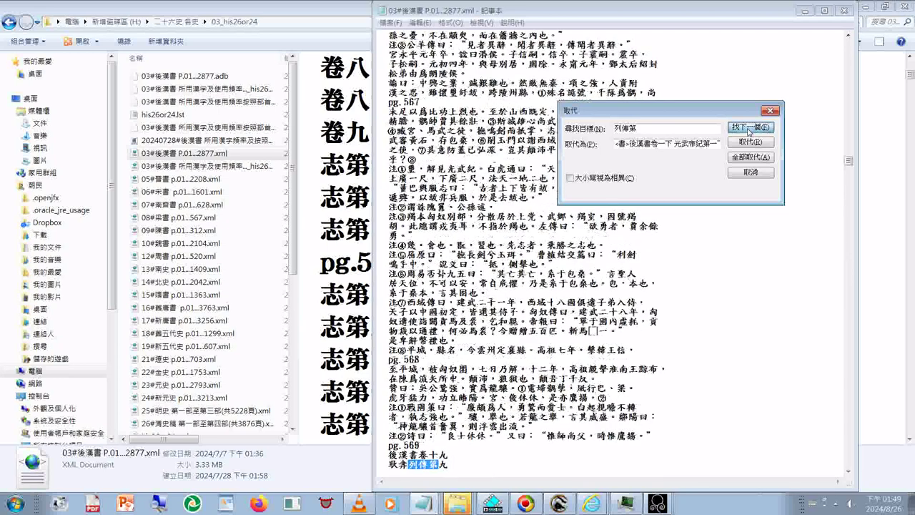
{"action": "left_click", "coordinate": [748, 130]}
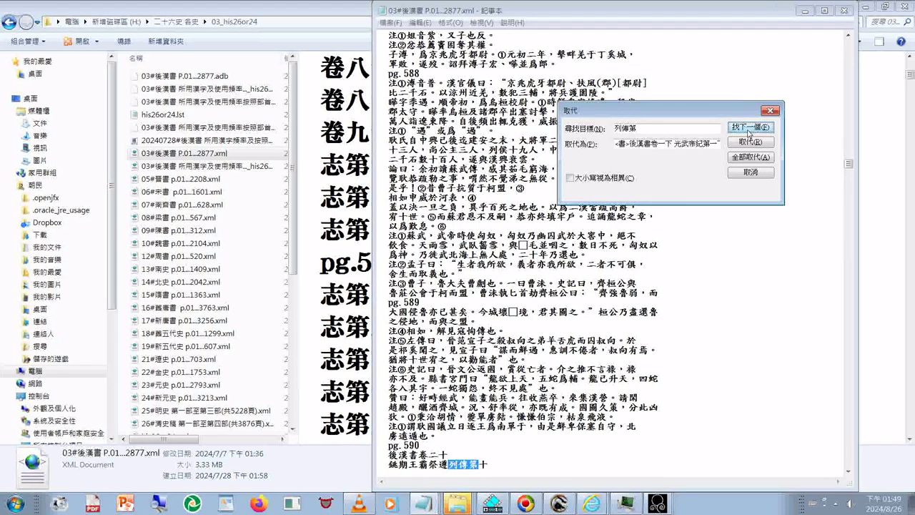
{"action": "left_click", "coordinate": [750, 131]}
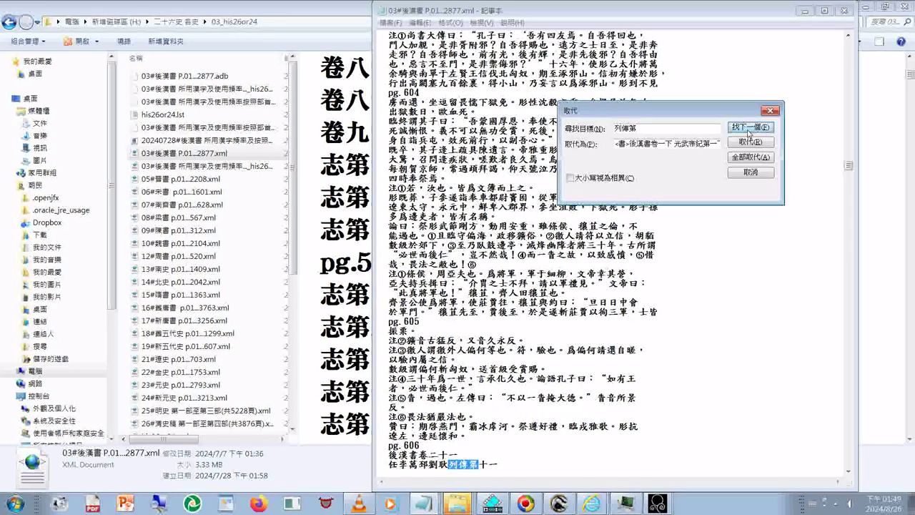
{"action": "left_click", "coordinate": [749, 129]}
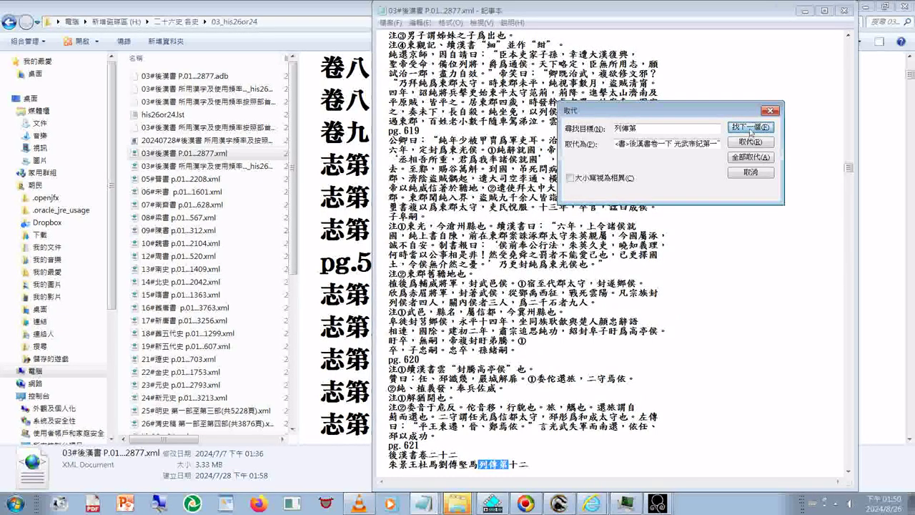
{"action": "left_click", "coordinate": [749, 127]}
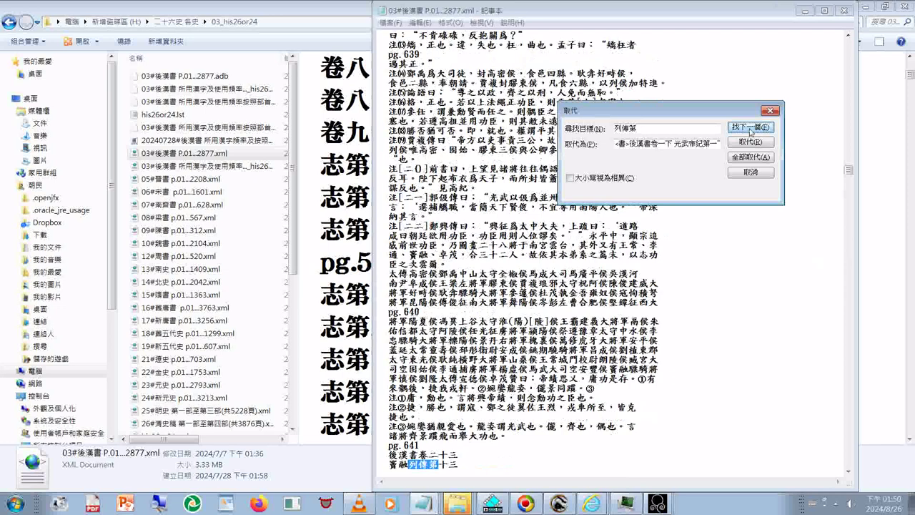
{"action": "left_click", "coordinate": [749, 127]}
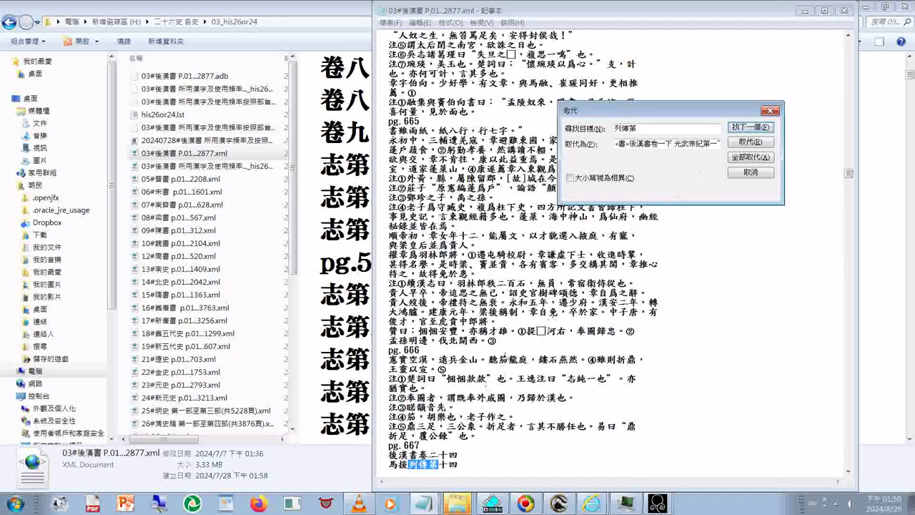
Copy the three heading lines pg.667, 後漢書卷二十四 and 馬援列傳第十四
{"action": "left_click_drag", "start_coordinate": [397, 455], "coordinate": [443, 482]}
{"action": "left_click_drag", "start_coordinate": [389, 359], "coordinate": [458, 379]}
{"action": "key", "text": "ctrl+c"}
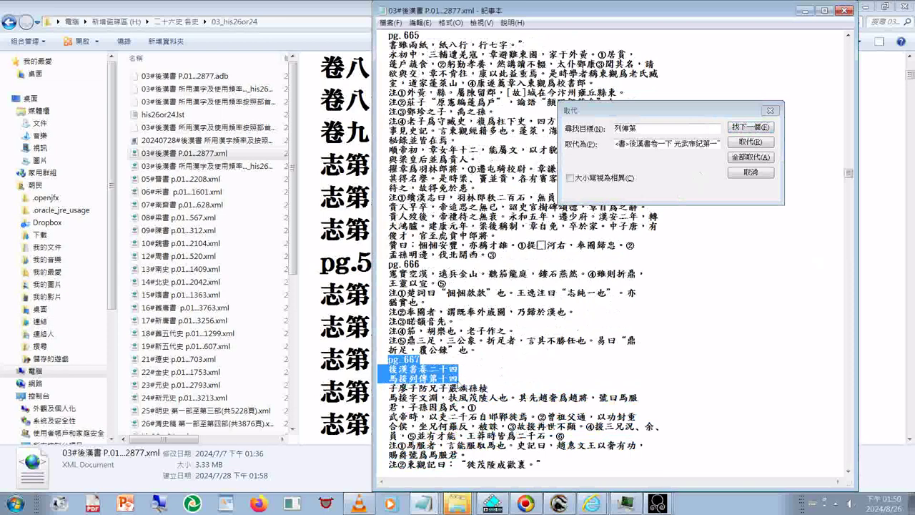
Paste the three heading lines into the scratch text file and join 後漢書卷二十四 and 馬援列傳第十四 on one line, separated by a space
{"action": "scroll", "coordinate": [476, 386], "scroll_direction": "down", "scroll_amount": 3}
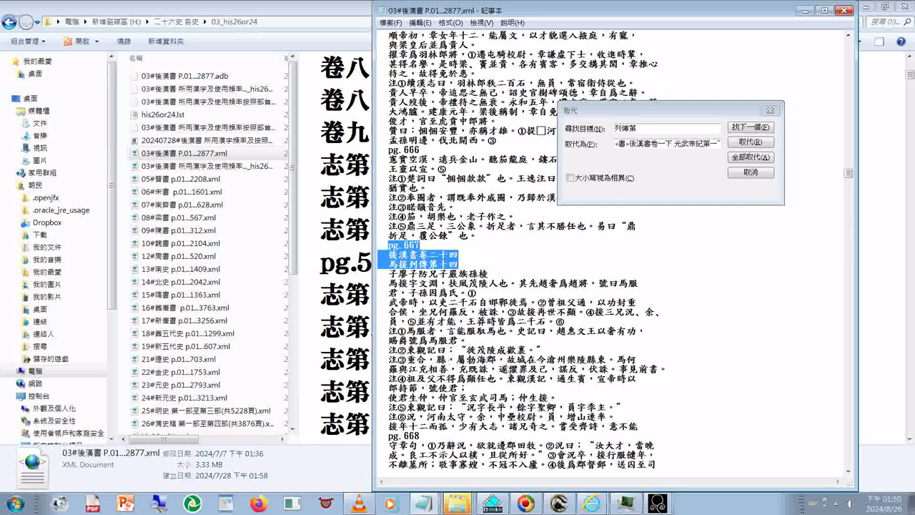
{"action": "scroll", "coordinate": [475, 386], "scroll_direction": "down", "scroll_amount": 3}
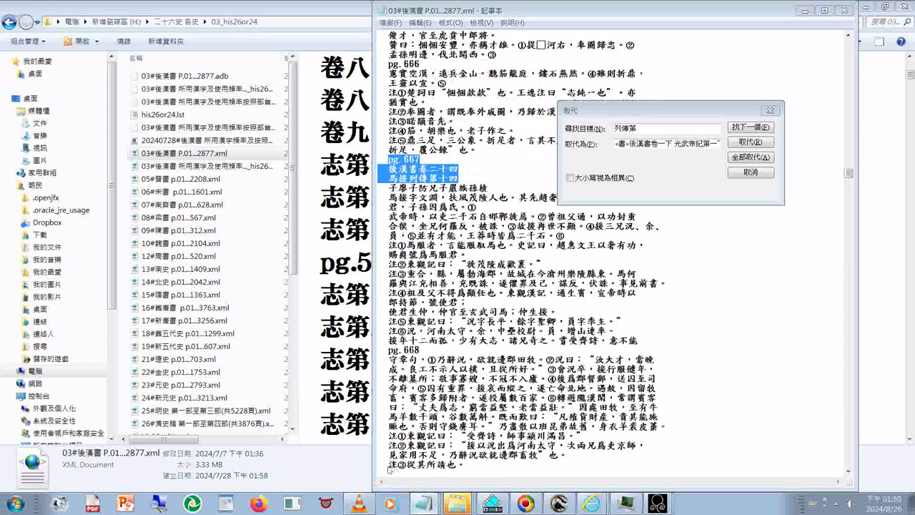
{"action": "key", "text": "alt+Tab"}
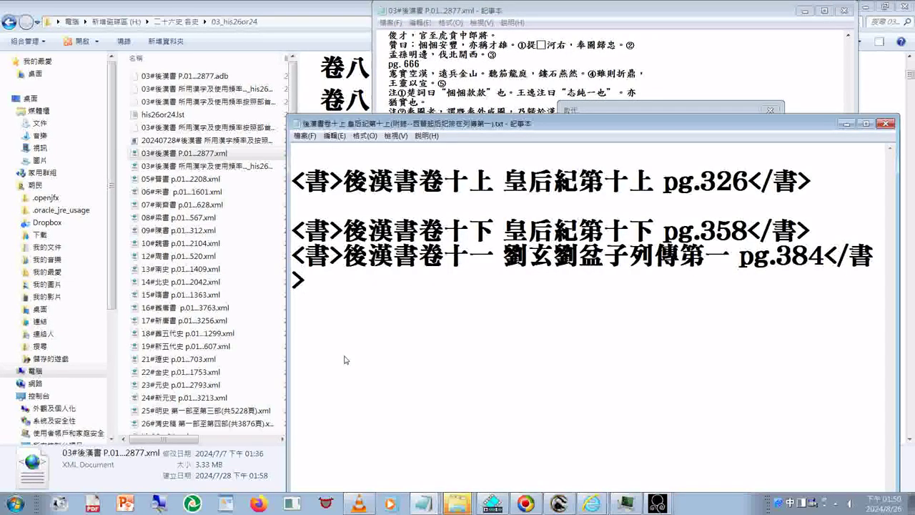
{"action": "key", "text": "ctrl+v"}
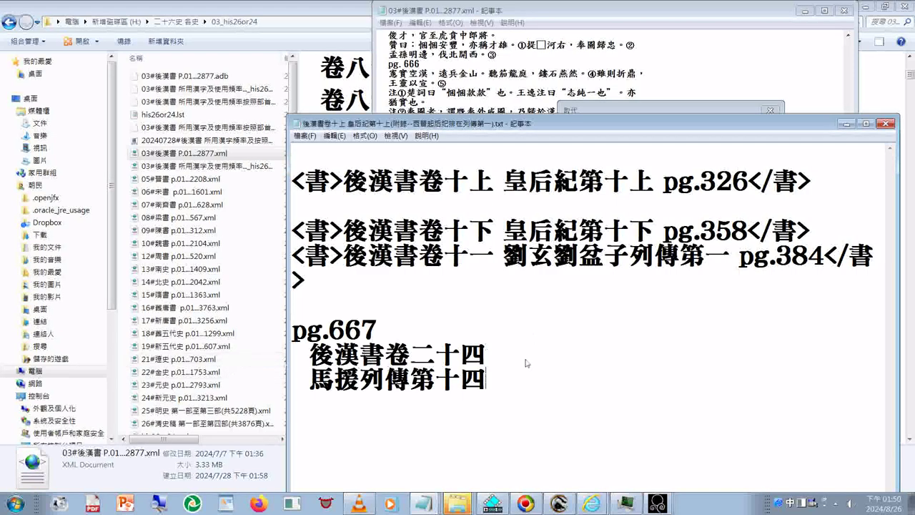
{"action": "key", "text": "Up"}
{"action": "key", "text": "Delete"}
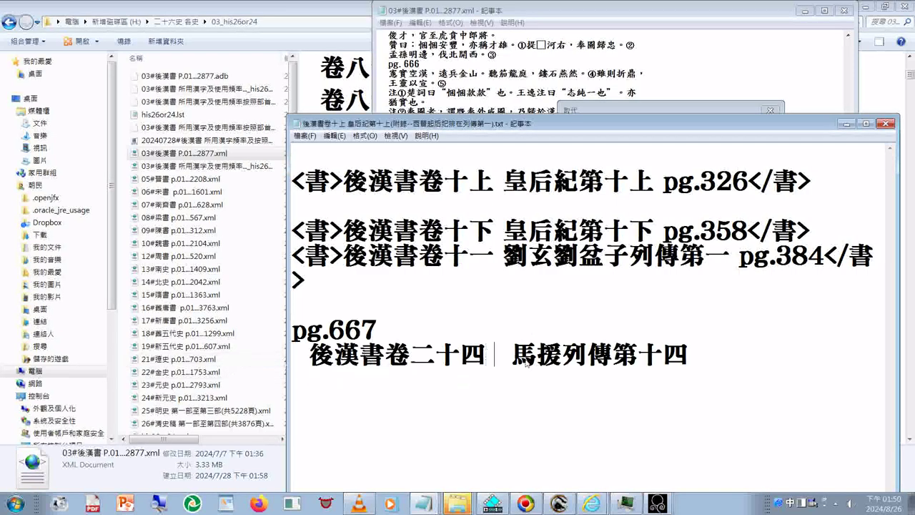
{"action": "key", "text": "Delete"}
{"action": "key", "text": "End"}
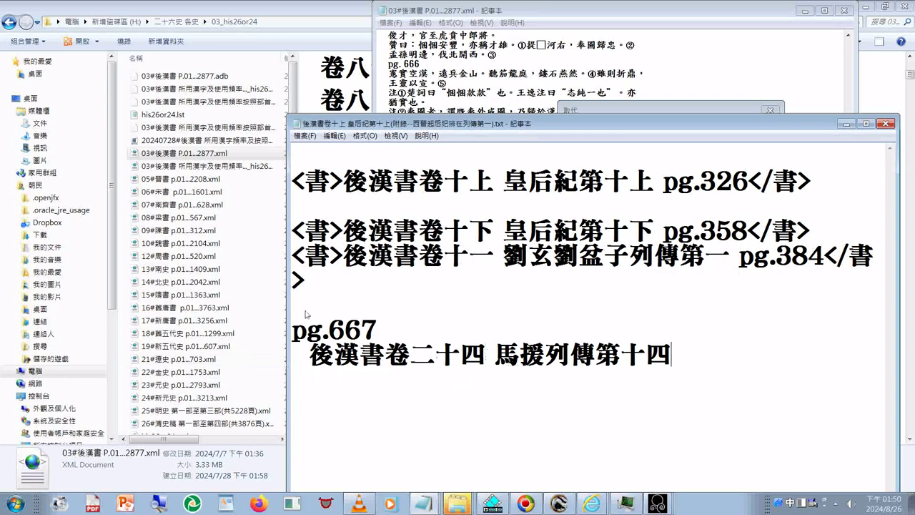
Move pg.667 from its own line to the end of the 後漢書卷二十四 馬援列傳第十四 line
{"action": "left_click_drag", "start_coordinate": [291, 329], "coordinate": [377, 331]}
{"action": "key", "text": "ctrl+c"}
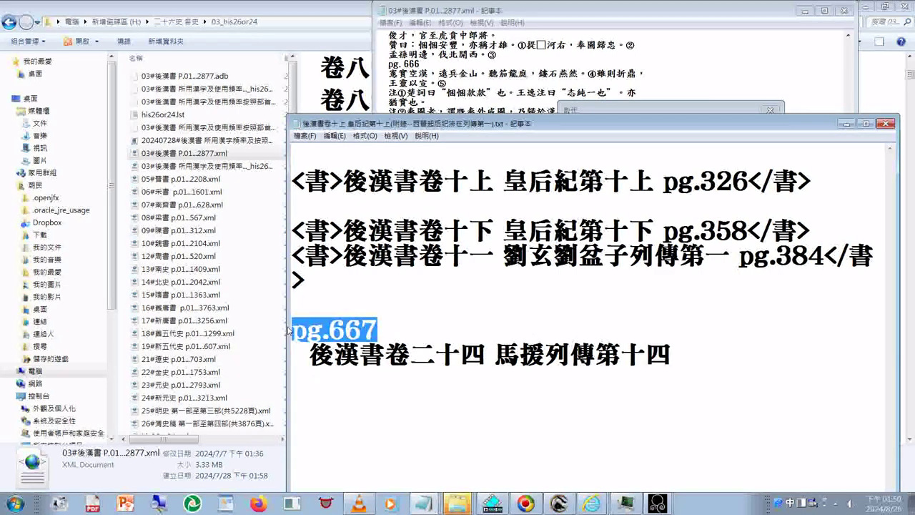
{"action": "key", "text": "Delete"}
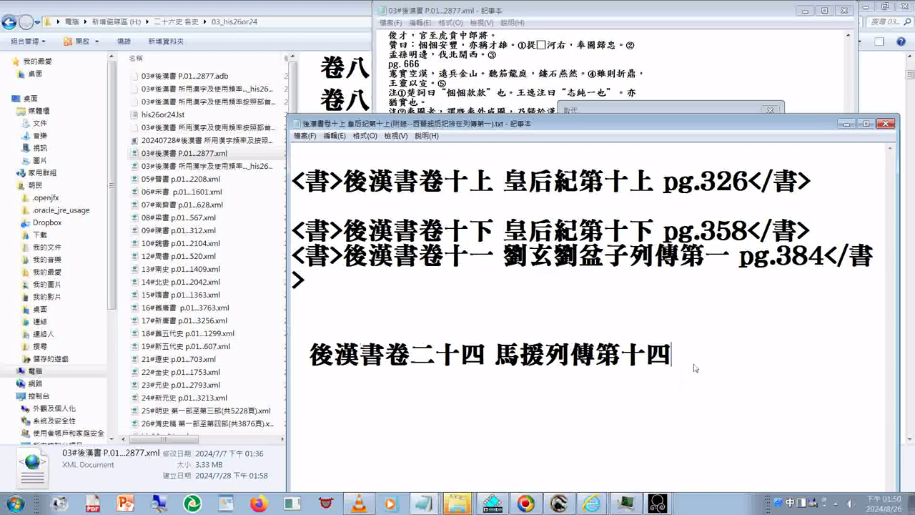
{"action": "key", "text": "ctrl+v"}
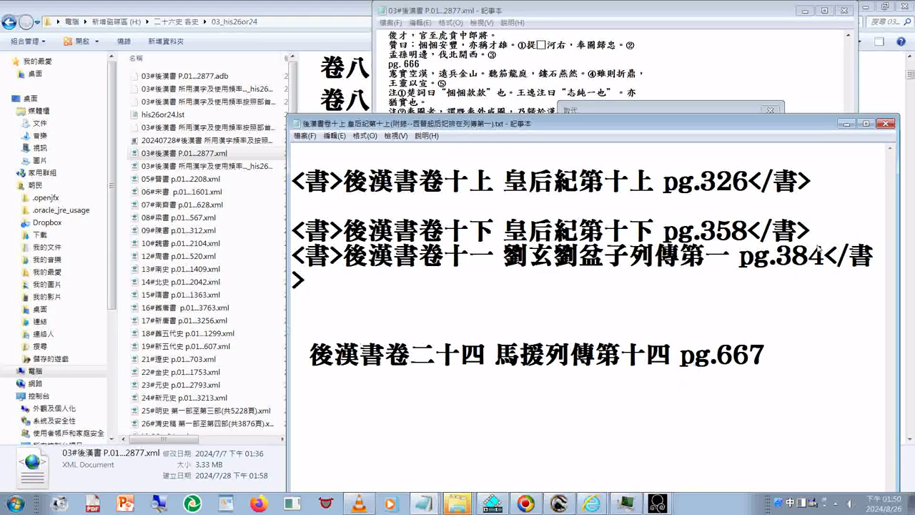
Enclose the 後漢書卷二十四 heading in an opening <書> and a closing </書> tag, removing its leading indent
{"action": "left_click_drag", "start_coordinate": [824, 257], "coordinate": [888, 258]}
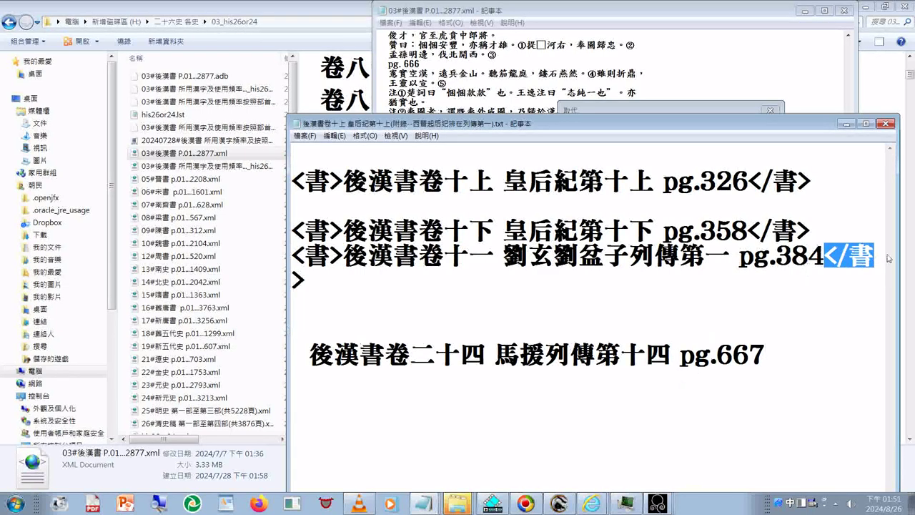
{"action": "left_click_drag", "start_coordinate": [748, 230], "coordinate": [768, 230]}
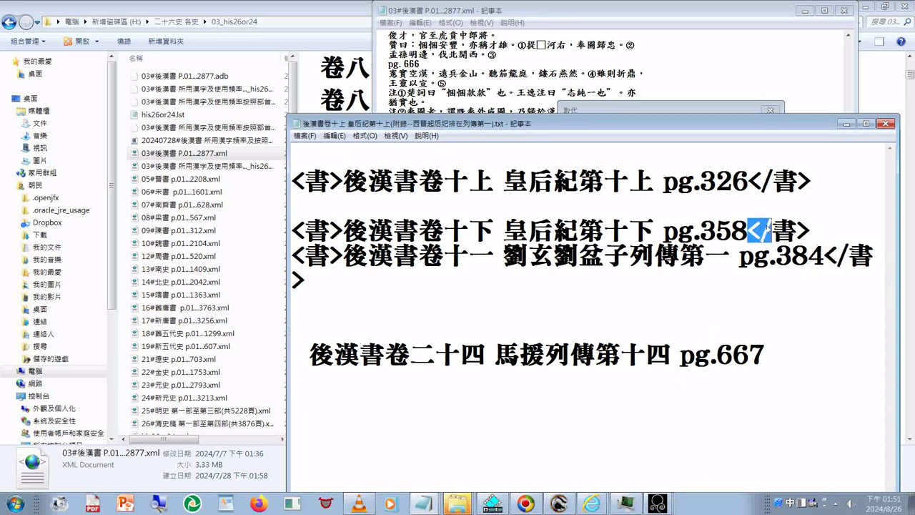
{"action": "left_click", "coordinate": [785, 347]}
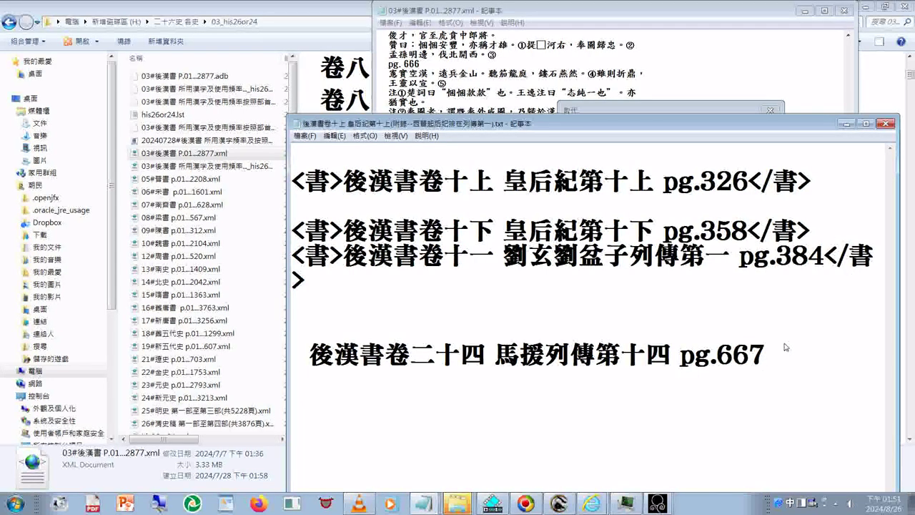
{"action": "type", "text": "</書>"}
{"action": "left_click", "coordinate": [317, 363]}
{"action": "left_click_drag", "start_coordinate": [317, 363], "coordinate": [290, 357]}
{"action": "type", "text": "</書>"}
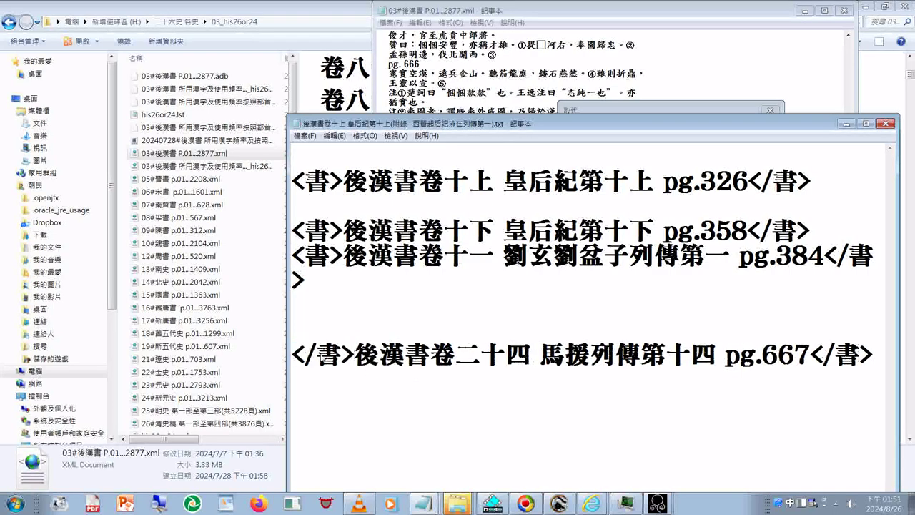
{"action": "left_click", "coordinate": [319, 360]}
{"action": "key", "text": "BackSpace"}
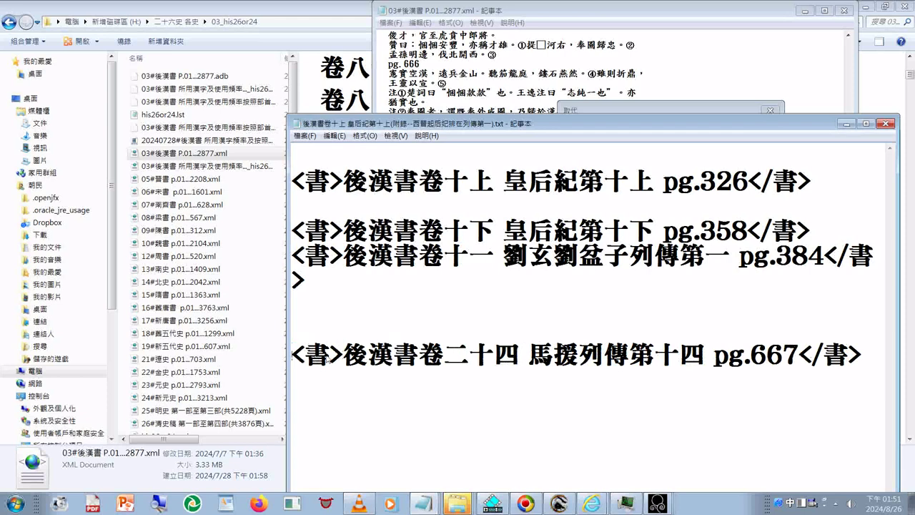
Copy the tagged 卷二十四 heading and paste it over the volume and title lines below pg.667 in the XML file
{"action": "key", "text": "Home"}
{"action": "key", "text": "shift+End"}
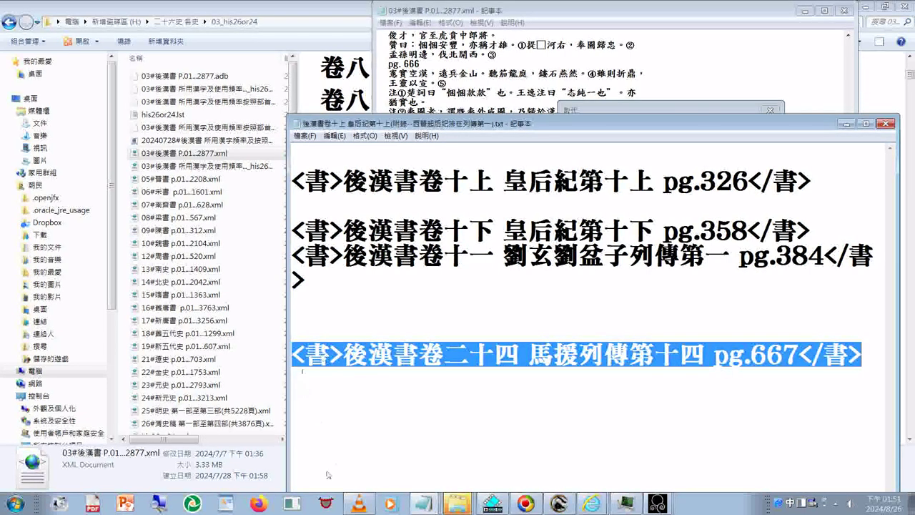
{"action": "left_click", "coordinate": [590, 10]}
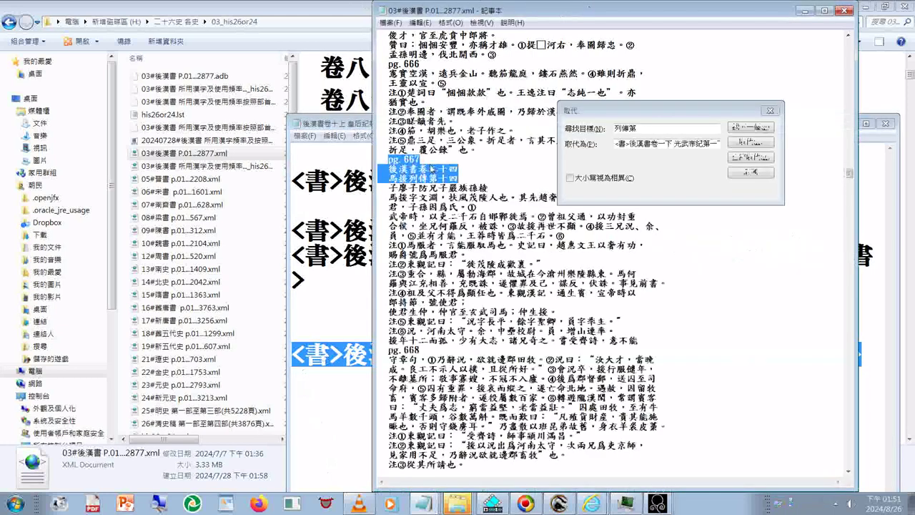
{"action": "right_click", "coordinate": [427, 166]}
{"action": "left_click", "coordinate": [389, 169]}
{"action": "right_click", "coordinate": [390, 169]}
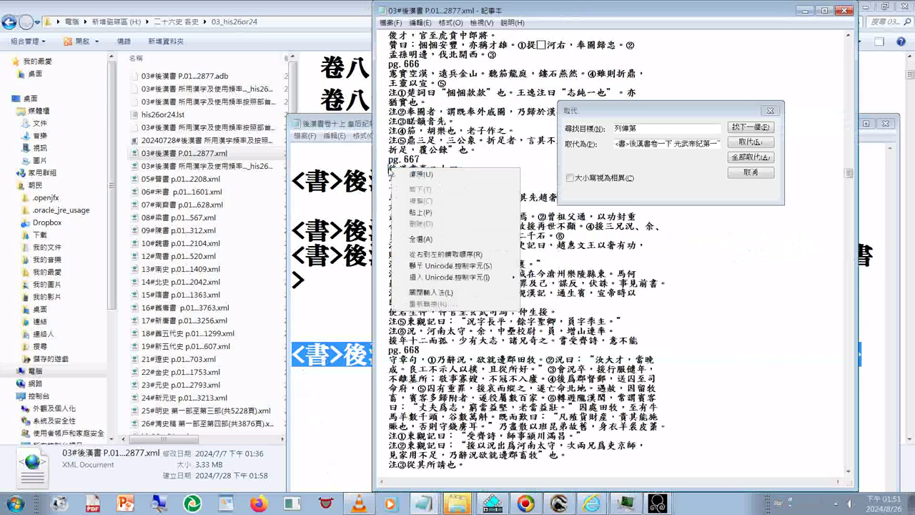
{"action": "left_click", "coordinate": [415, 174]}
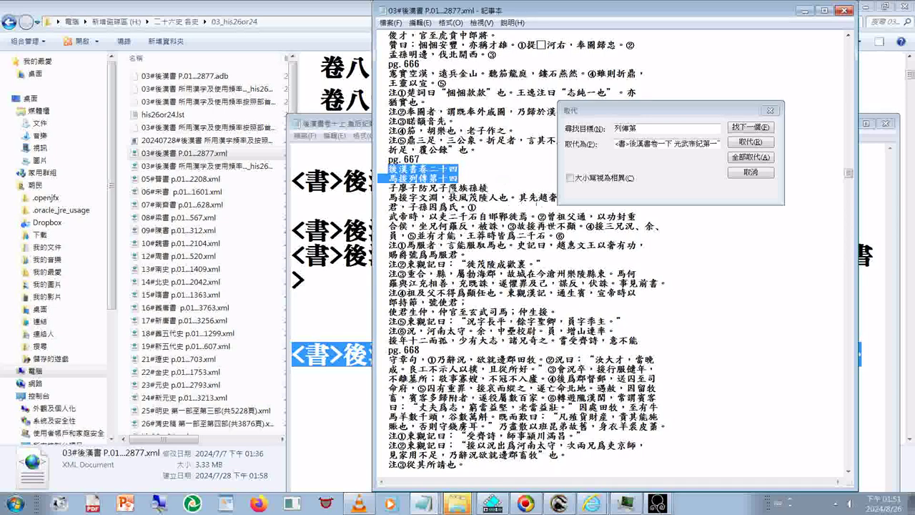
{"action": "right_click", "coordinate": [429, 176]}
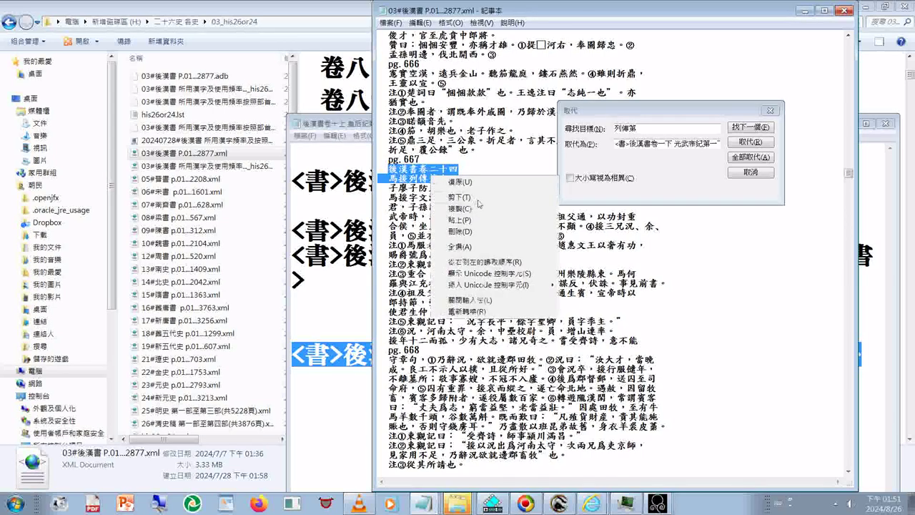
{"action": "key", "text": "Escape"}
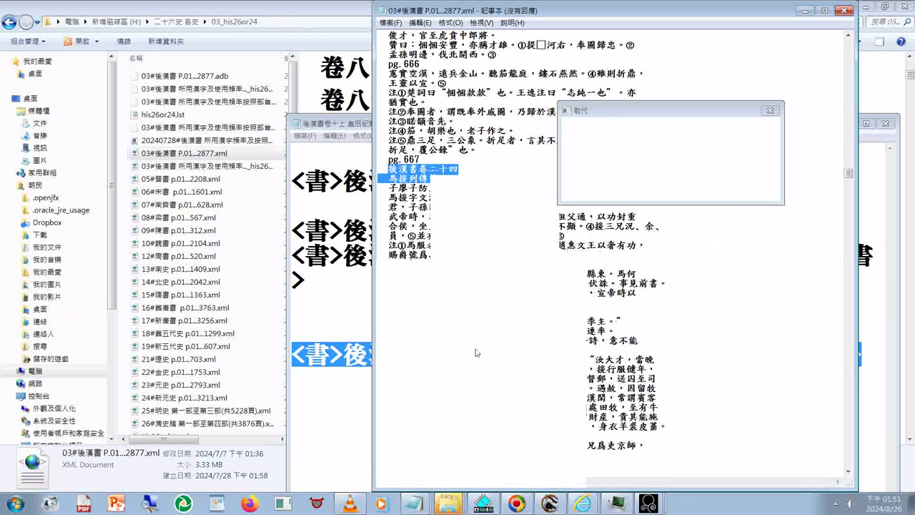
Uncover the replace dialog and check further 列傳第 occurrences, jumping back to earlier chapters and continuing up to the 後漢書卷二十六 heading
{"action": "left_click", "coordinate": [331, 369]}
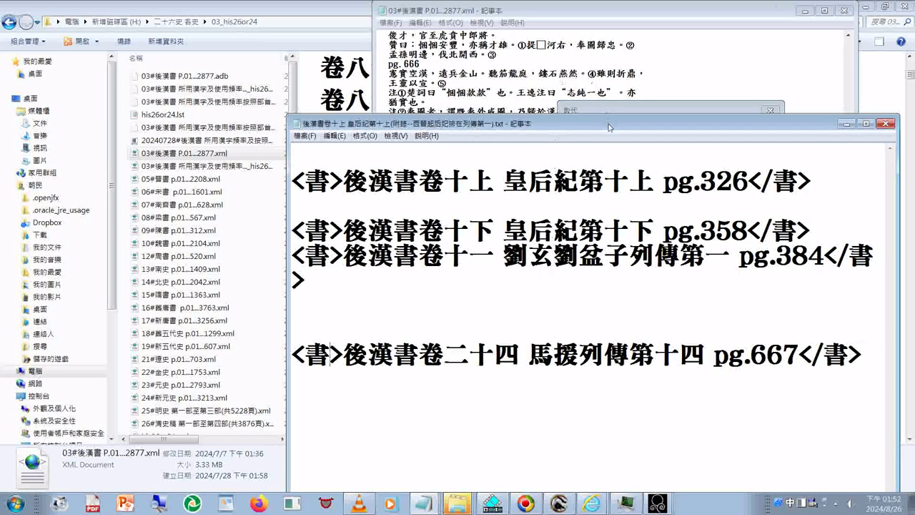
{"action": "left_click_drag", "start_coordinate": [609, 127], "coordinate": [621, 316]}
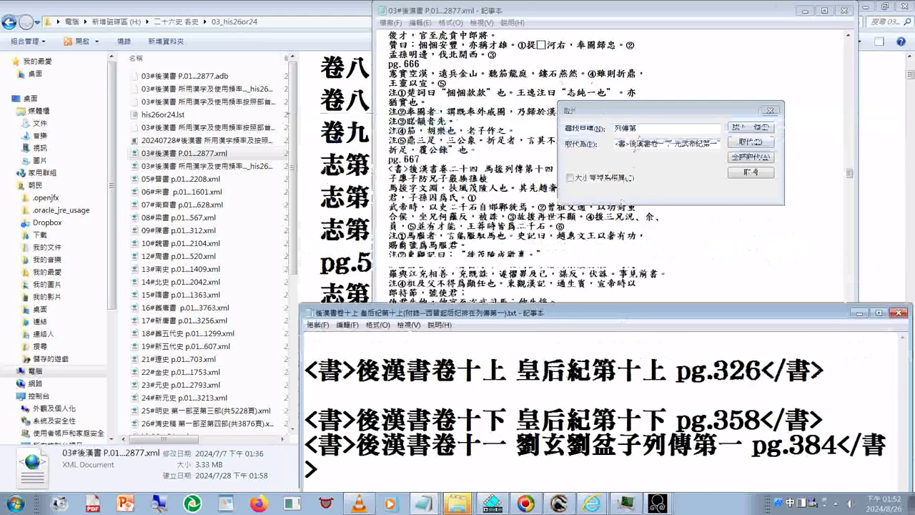
{"action": "left_click", "coordinate": [740, 132]}
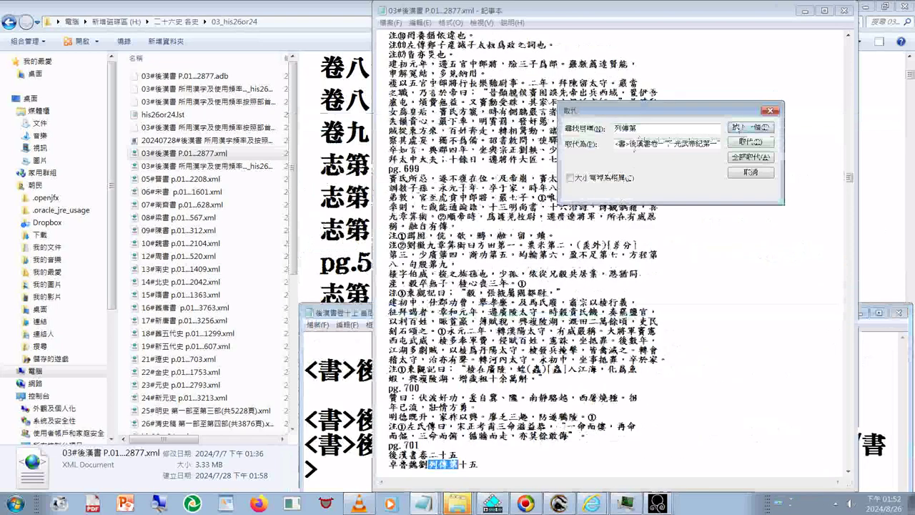
{"action": "left_click", "coordinate": [740, 127]}
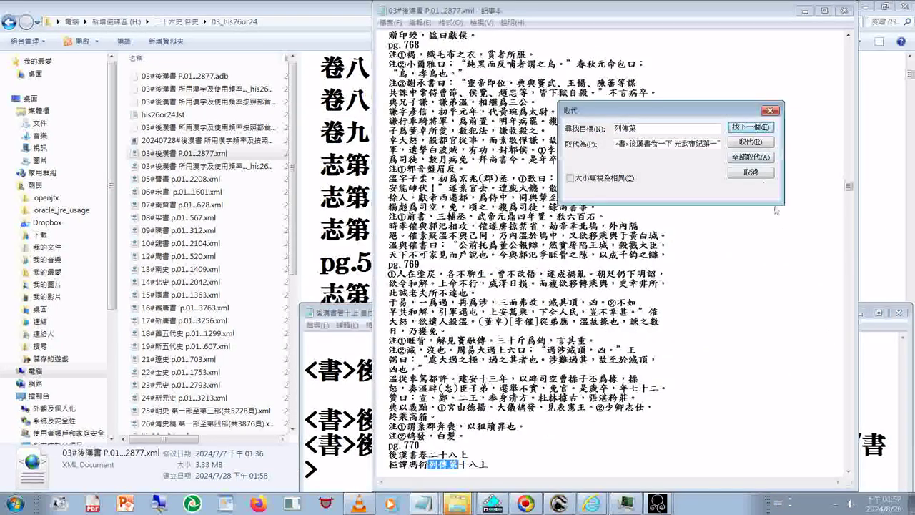
{"action": "left_click_drag", "start_coordinate": [850, 185], "coordinate": [849, 129]}
{"action": "left_click", "coordinate": [737, 128]}
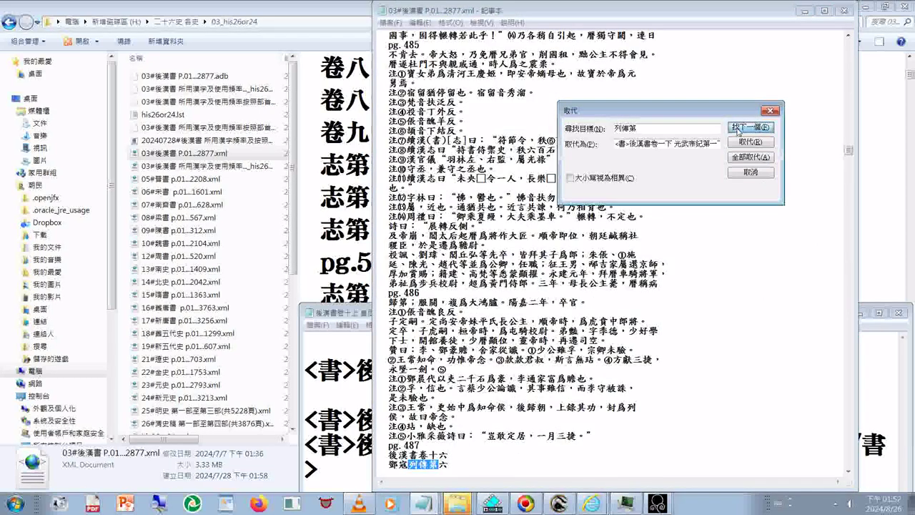
{"action": "left_click", "coordinate": [739, 127]}
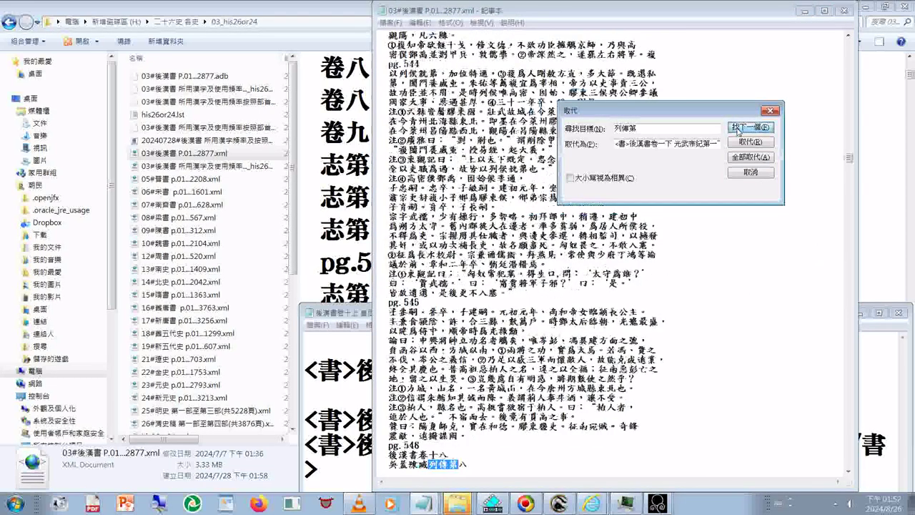
{"action": "left_click", "coordinate": [738, 129]}
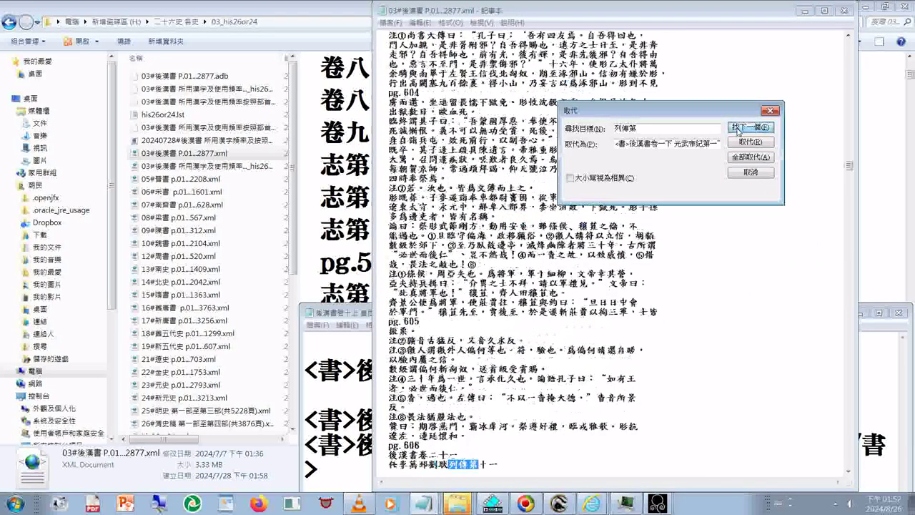
{"action": "left_click", "coordinate": [739, 128]}
{"action": "left_click", "coordinate": [738, 128]}
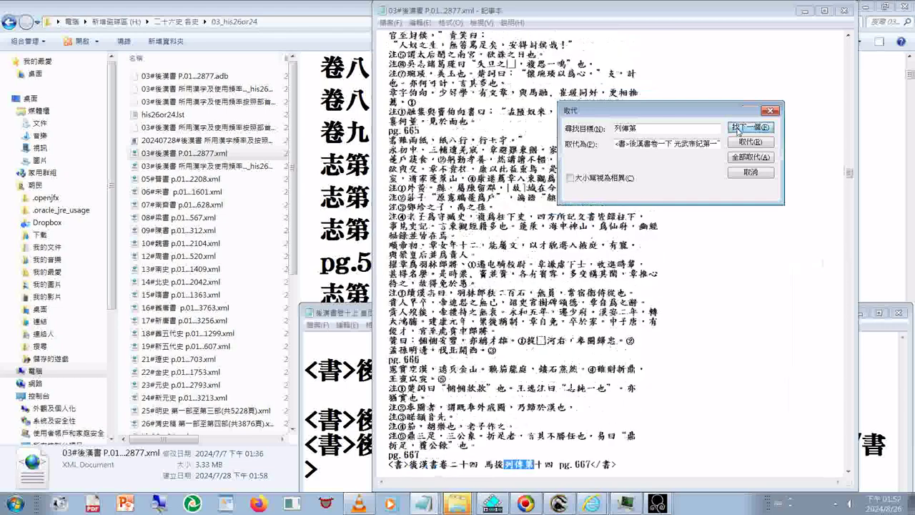
{"action": "left_click", "coordinate": [739, 129]}
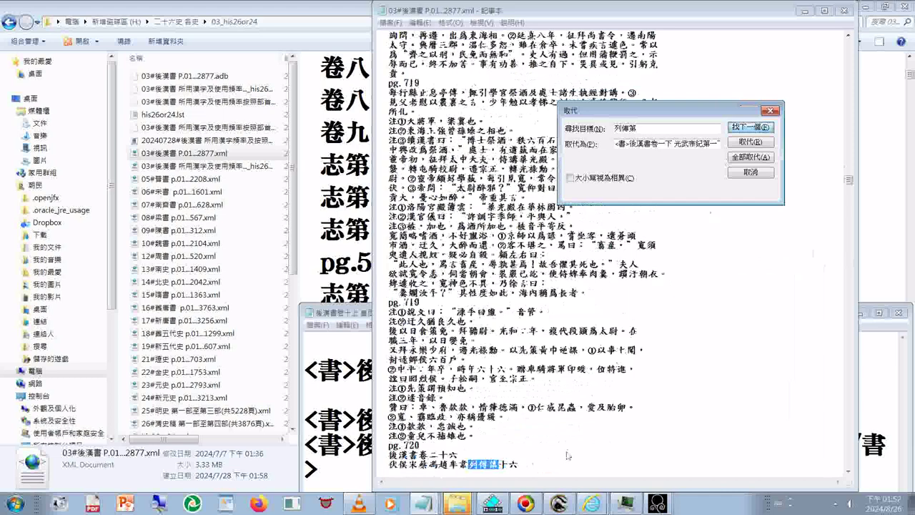
Examine the layout of the 後漢書卷二十六 heading below pg.720 and the text around it
{"action": "left_click", "coordinate": [442, 469]}
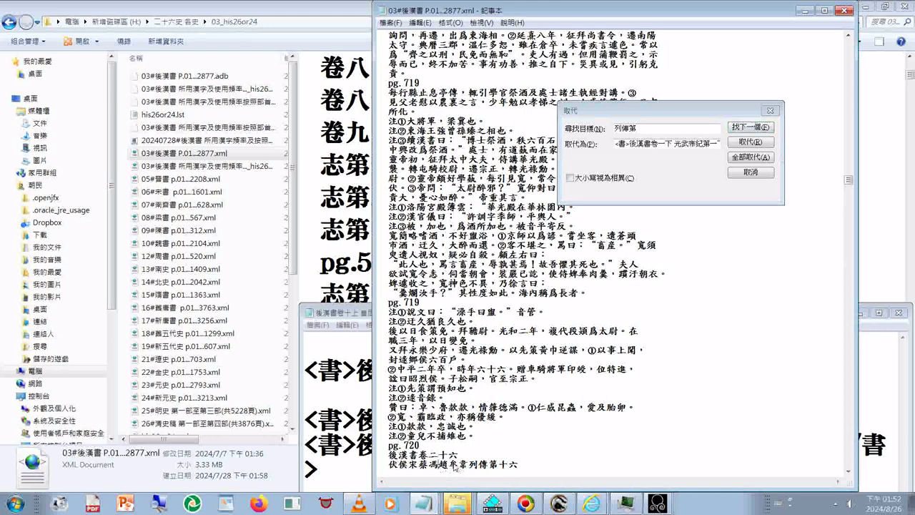
{"action": "scroll", "coordinate": [455, 463], "scroll_direction": "down", "scroll_amount": 1}
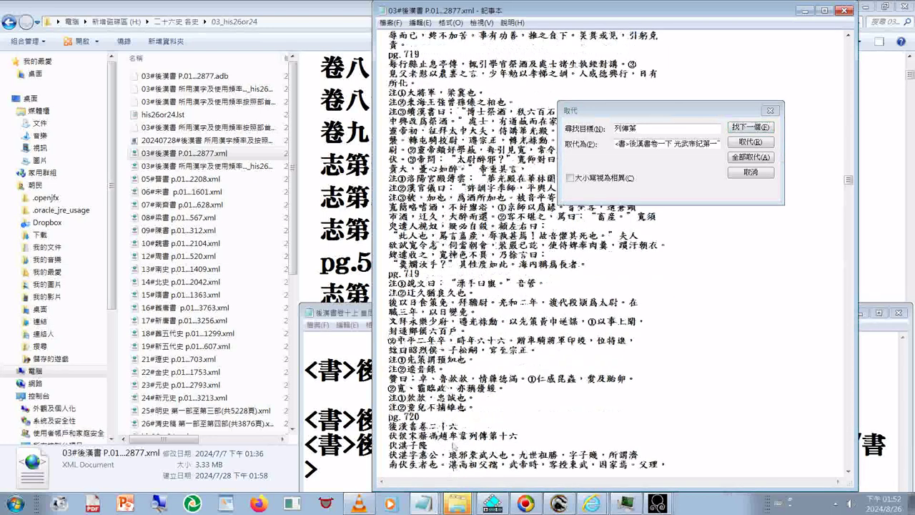
{"action": "scroll", "coordinate": [455, 445], "scroll_direction": "down", "scroll_amount": 4}
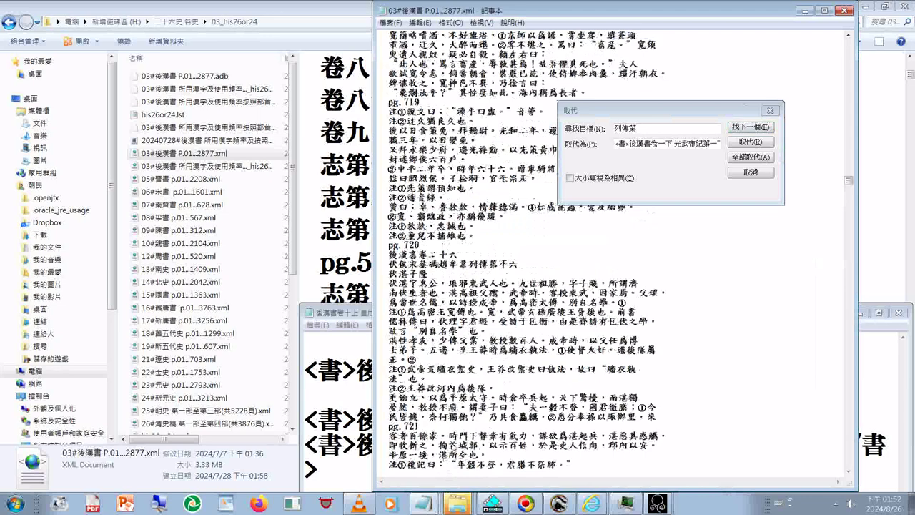
{"action": "scroll", "coordinate": [455, 445], "scroll_direction": "down", "scroll_amount": 4}
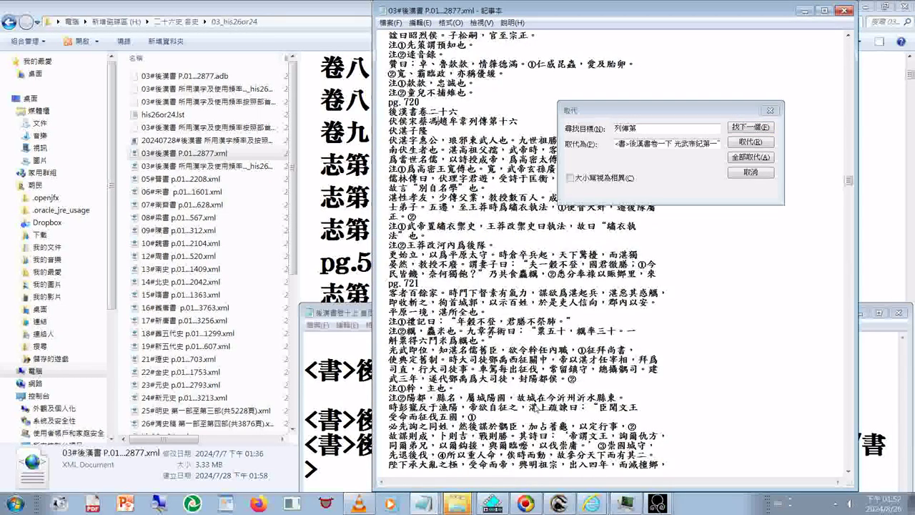
{"action": "scroll", "coordinate": [533, 408], "scroll_direction": "up", "scroll_amount": 3}
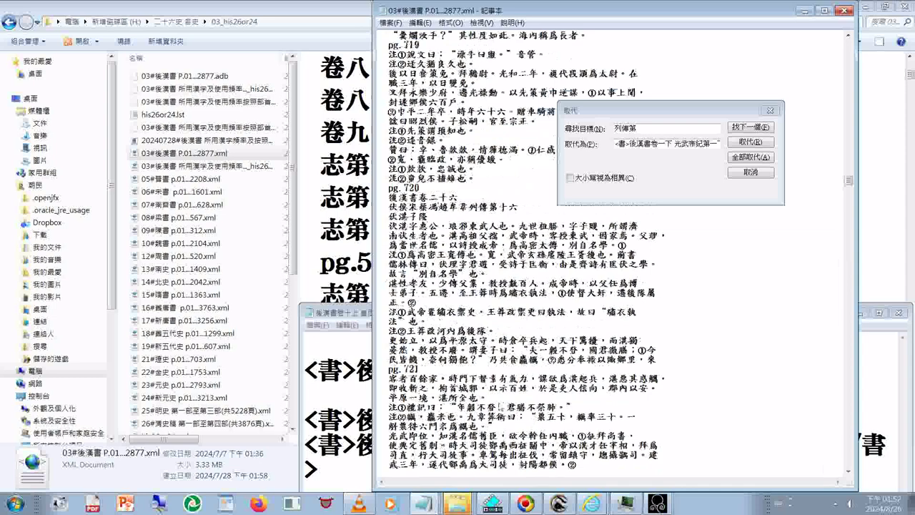
{"action": "scroll", "coordinate": [480, 404], "scroll_direction": "up", "scroll_amount": 3}
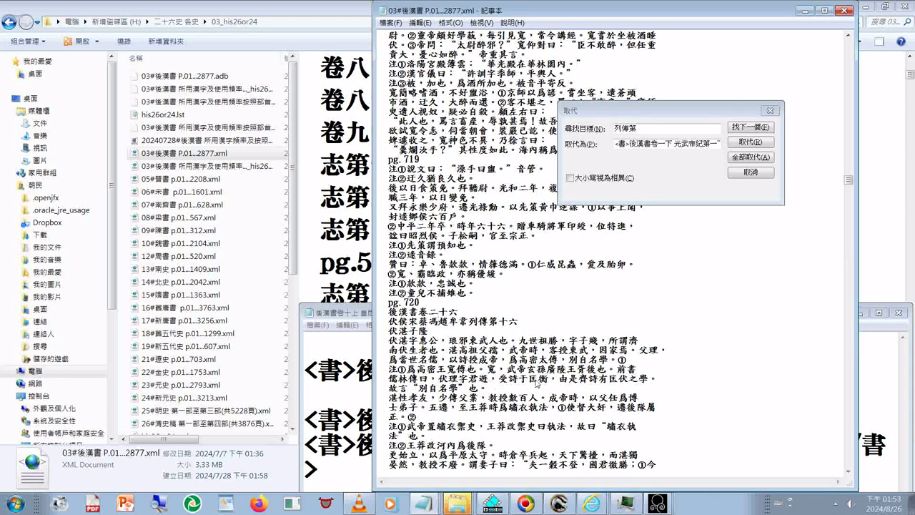
Read through the 後漢書卷二十六 text from pg.720 to about pg.733, looking for further chapter headings
{"action": "scroll", "coordinate": [536, 384], "scroll_direction": "down", "scroll_amount": 5}
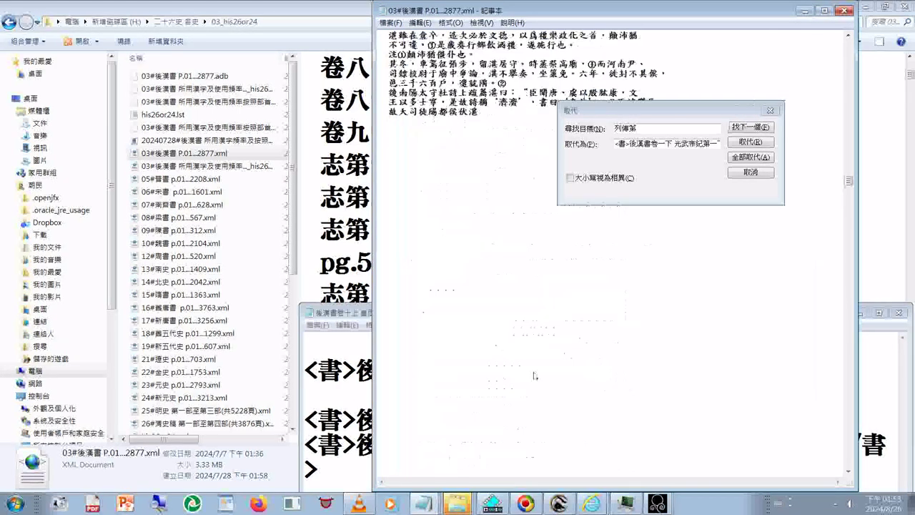
{"action": "scroll", "coordinate": [534, 376], "scroll_direction": "down", "scroll_amount": 5}
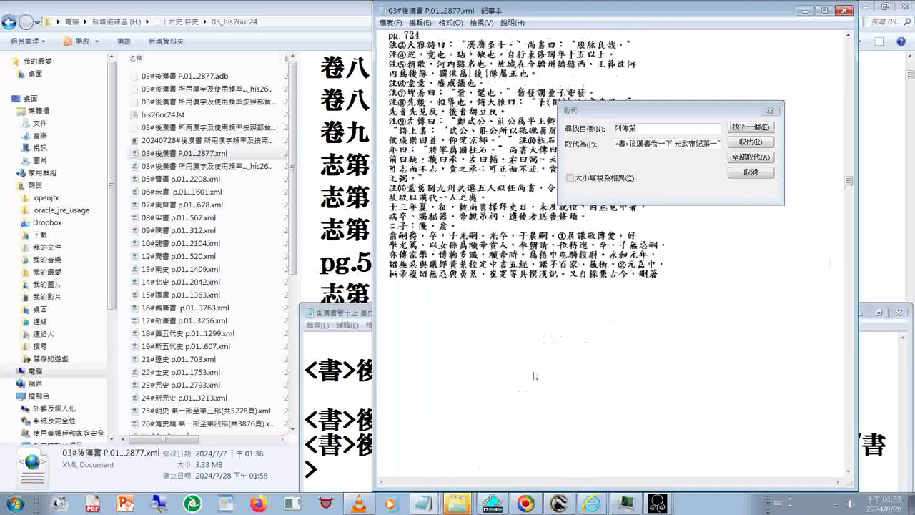
{"action": "scroll", "coordinate": [535, 376], "scroll_direction": "down", "scroll_amount": 4}
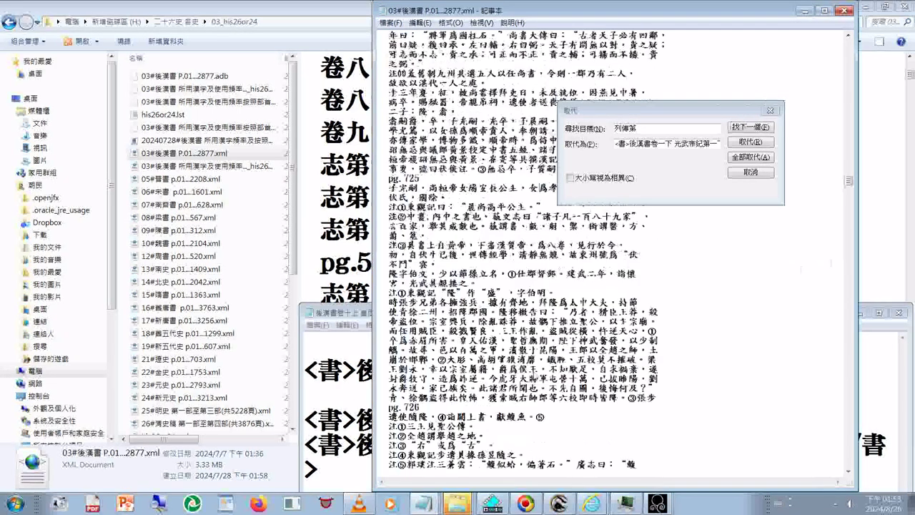
{"action": "scroll", "coordinate": [535, 375], "scroll_direction": "down", "scroll_amount": 6}
{"action": "scroll", "coordinate": [535, 376], "scroll_direction": "down", "scroll_amount": 9}
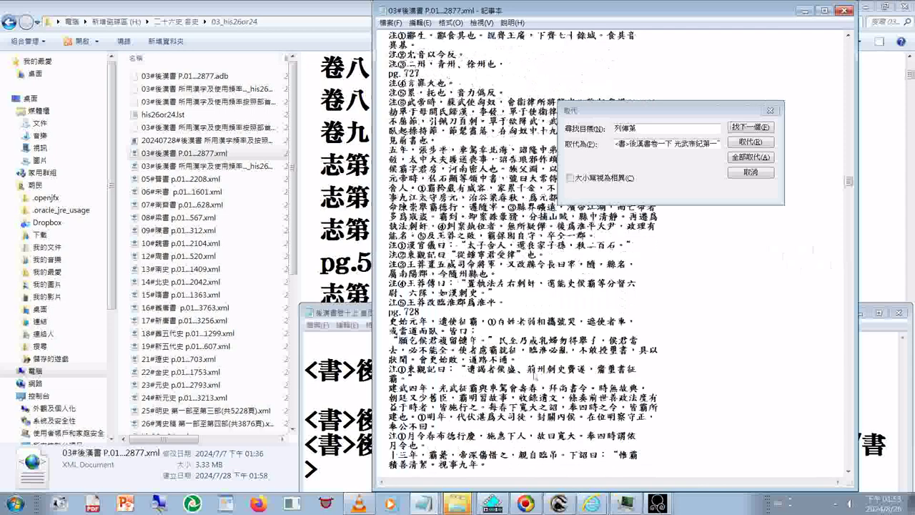
{"action": "scroll", "coordinate": [535, 375], "scroll_direction": "down", "scroll_amount": 12}
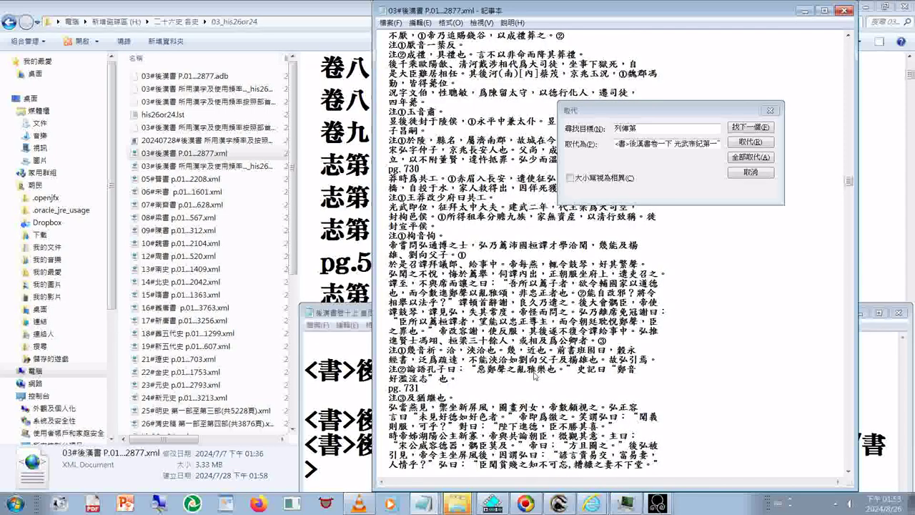
{"action": "scroll", "coordinate": [535, 375], "scroll_direction": "down", "scroll_amount": 3}
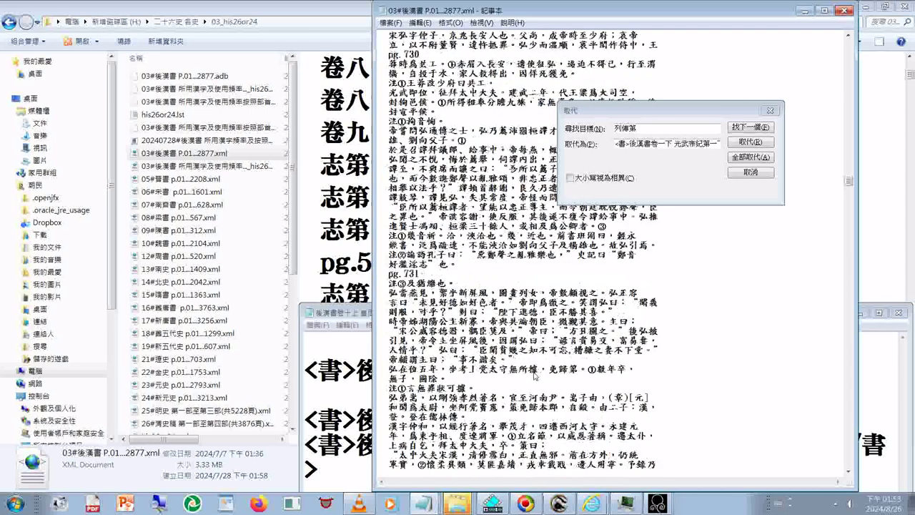
{"action": "scroll", "coordinate": [535, 373], "scroll_direction": "down", "scroll_amount": 5}
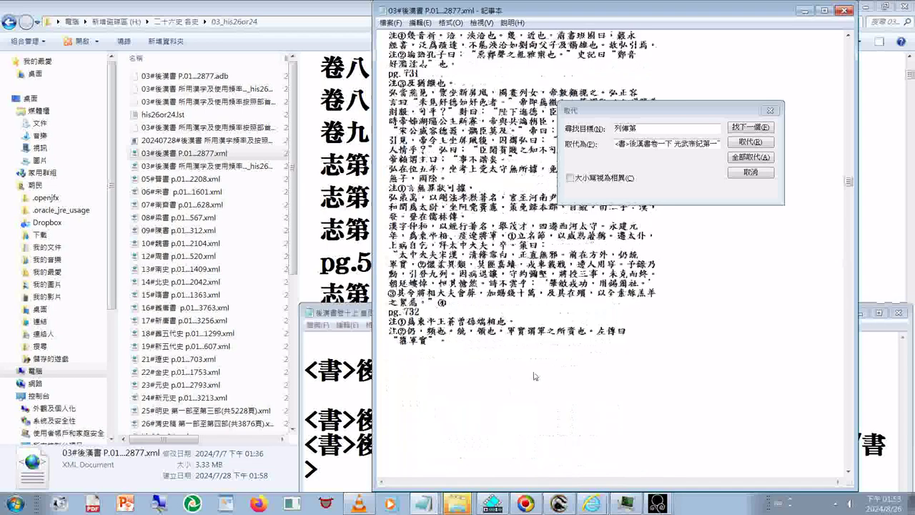
{"action": "scroll", "coordinate": [535, 375], "scroll_direction": "down", "scroll_amount": 3}
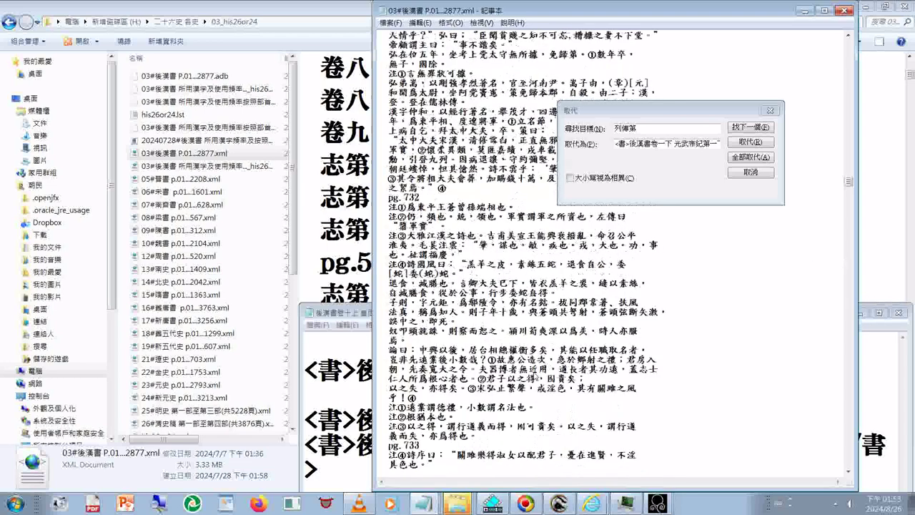
{"action": "scroll", "coordinate": [535, 375], "scroll_direction": "down", "scroll_amount": 4}
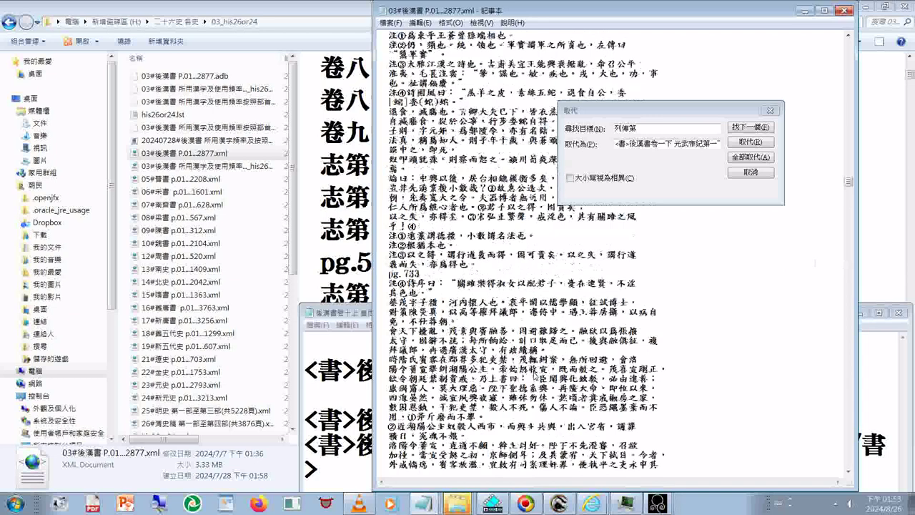
{"action": "scroll", "coordinate": [535, 375], "scroll_direction": "down", "scroll_amount": 1}
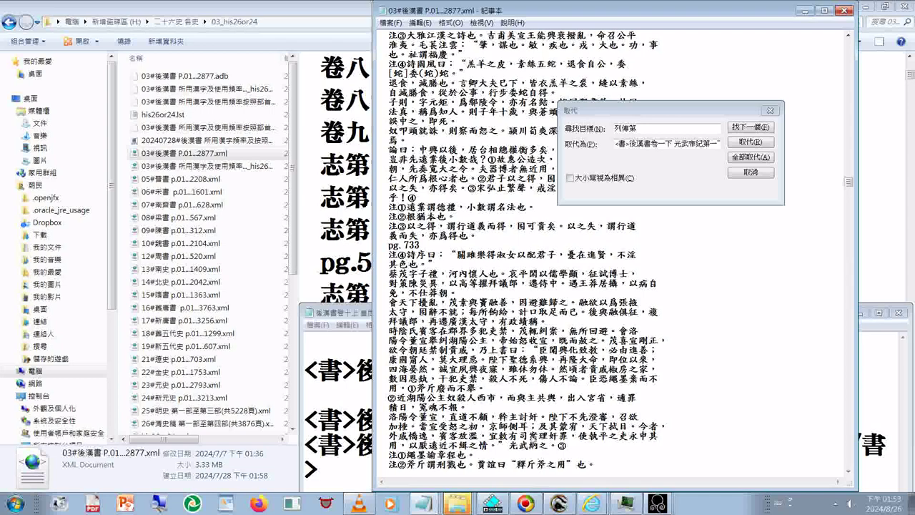
{"action": "scroll", "coordinate": [532, 440], "scroll_direction": "up", "scroll_amount": 5}
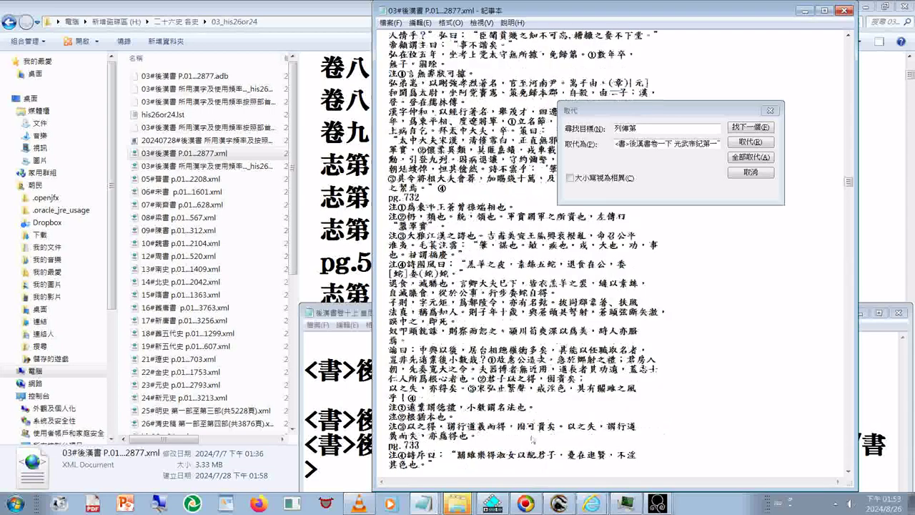
{"action": "scroll", "coordinate": [533, 440], "scroll_direction": "up", "scroll_amount": 3}
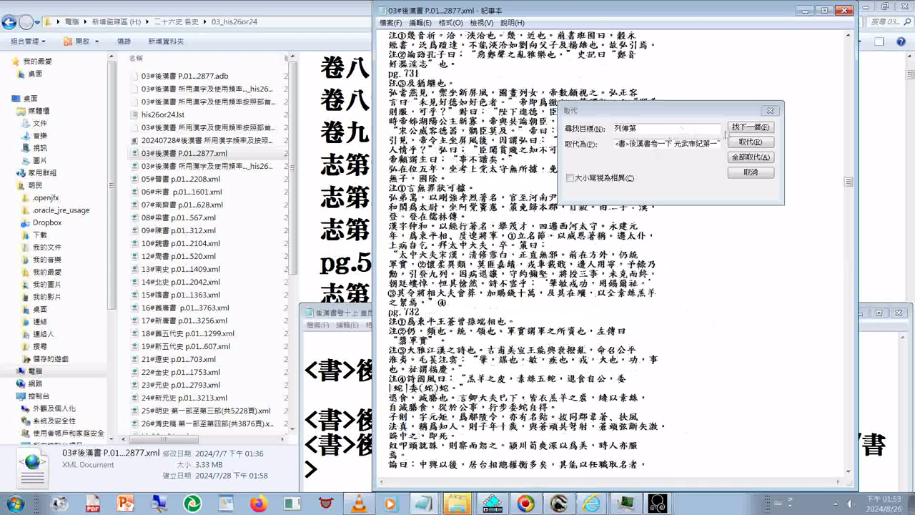
Search for 列傳第 to return to the 卷二十六 title line, and skim the text onward to around pg.1476
{"action": "left_click", "coordinate": [731, 131]}
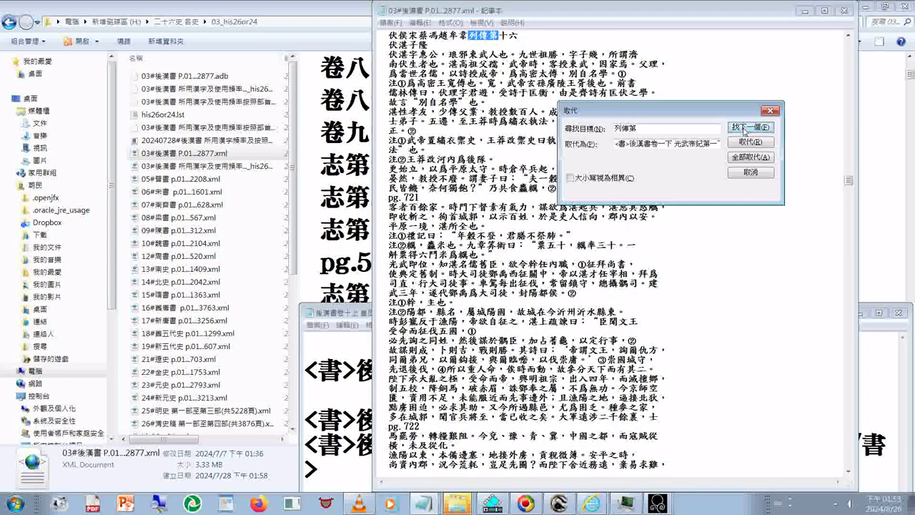
{"action": "left_click", "coordinate": [648, 336]}
{"action": "scroll", "coordinate": [664, 336], "scroll_direction": "down", "scroll_amount": 10}
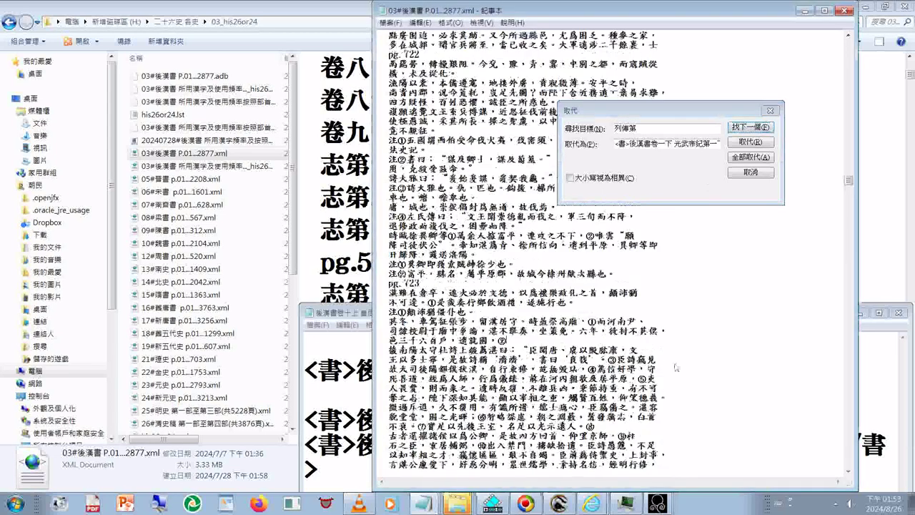
{"action": "scroll", "coordinate": [675, 367], "scroll_direction": "down", "scroll_amount": 7}
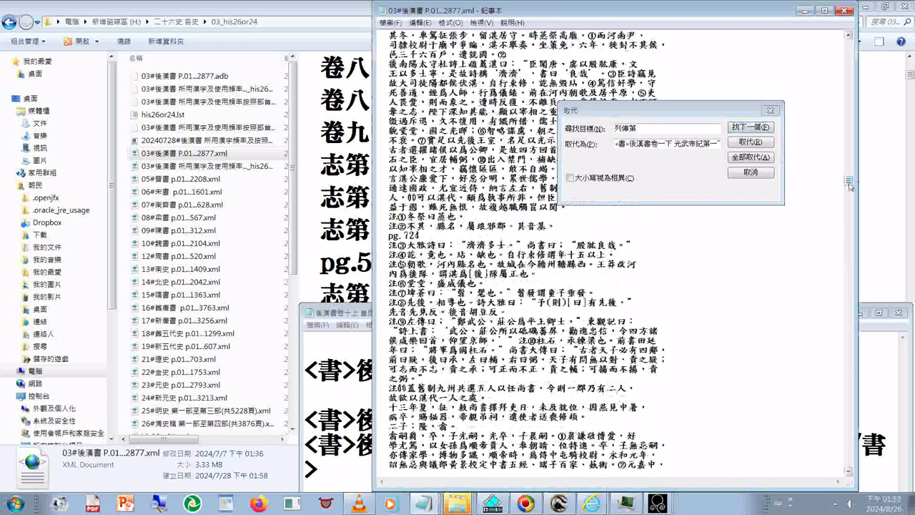
{"action": "left_click_drag", "start_coordinate": [850, 185], "coordinate": [863, 285]}
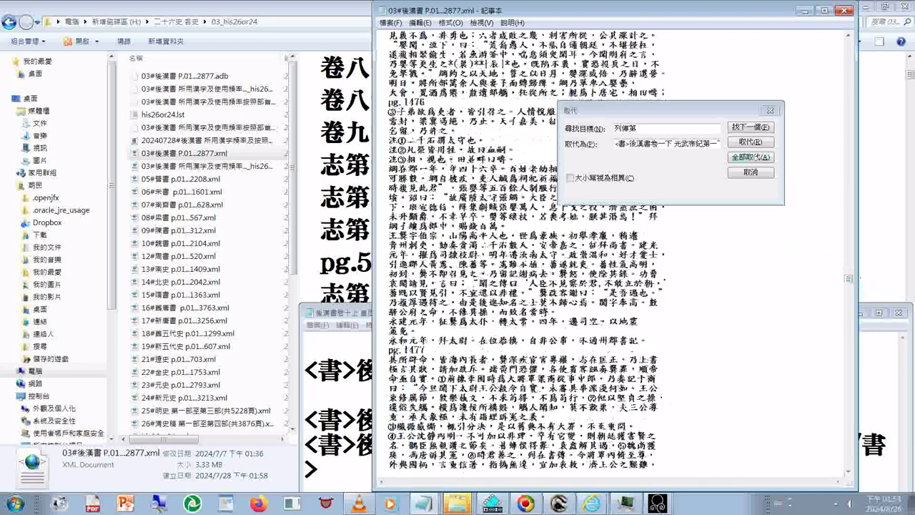
Step through the 列傳第 occurrences from the 後漢書卷二十八上 heading to the 後漢書卷四十二 heading
{"action": "left_click", "coordinate": [748, 127]}
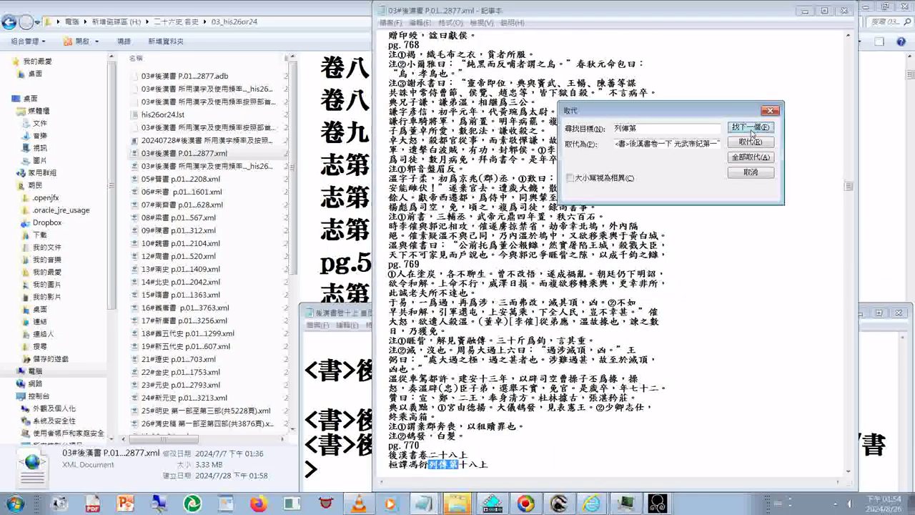
{"action": "left_click", "coordinate": [750, 129]}
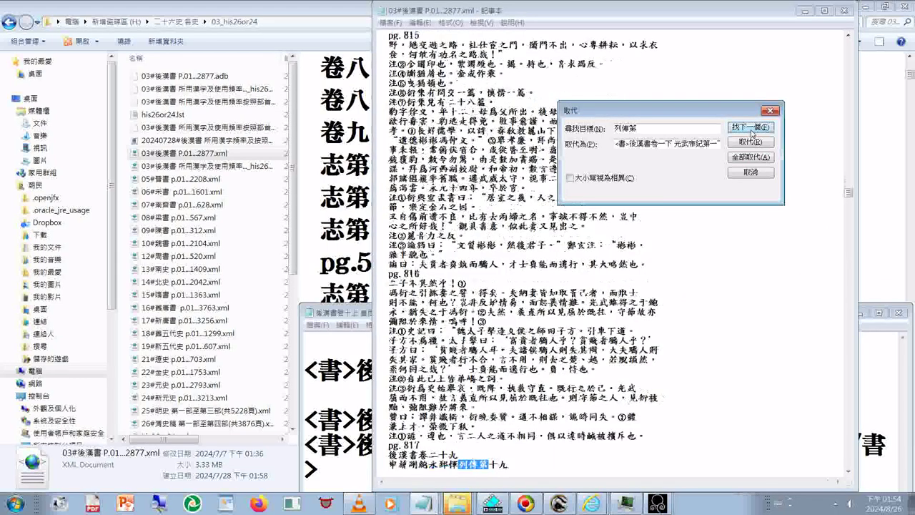
{"action": "left_click", "coordinate": [752, 129]}
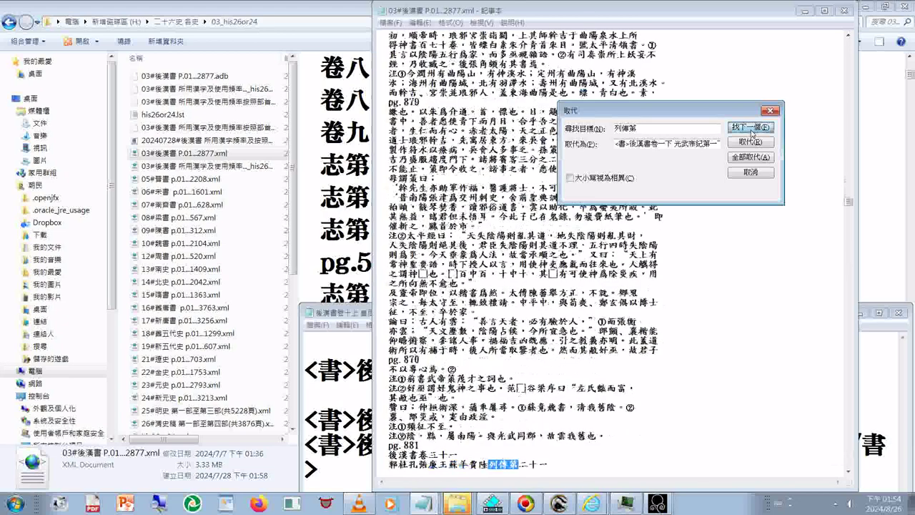
{"action": "left_click", "coordinate": [751, 129]}
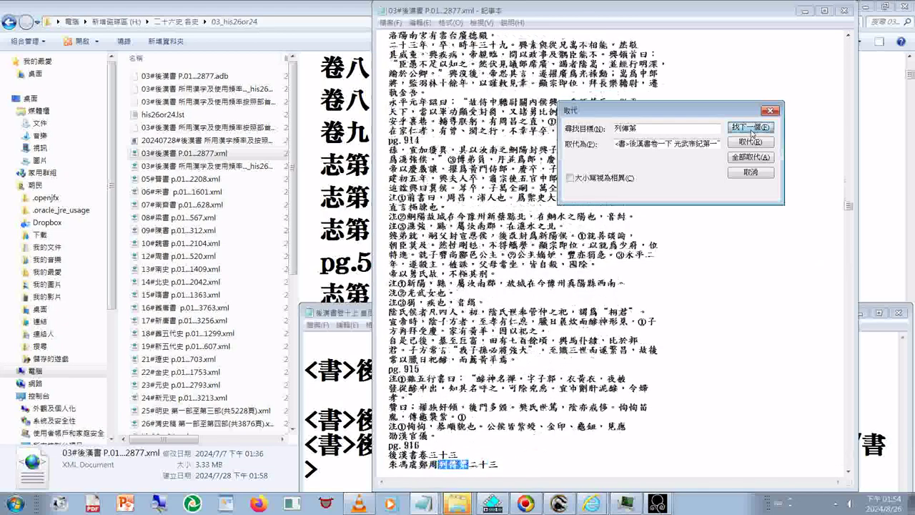
{"action": "left_click", "coordinate": [752, 129]}
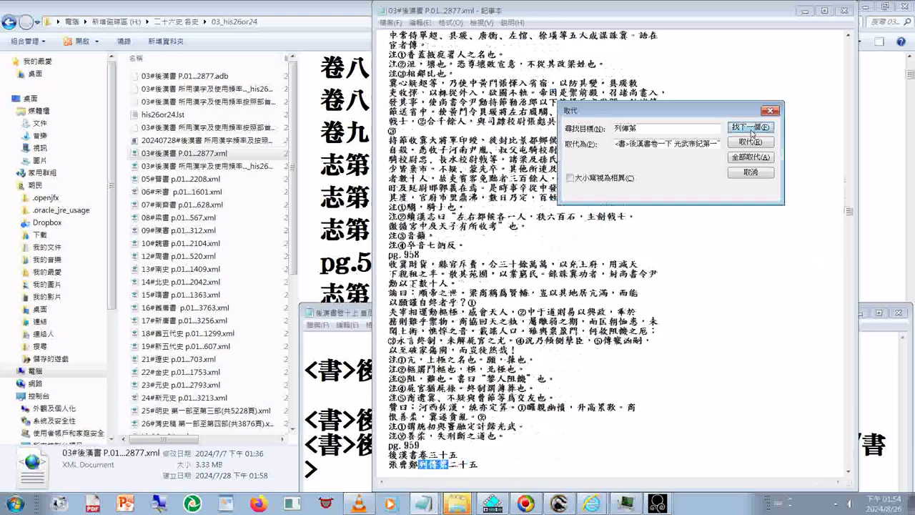
{"action": "left_click", "coordinate": [752, 129]}
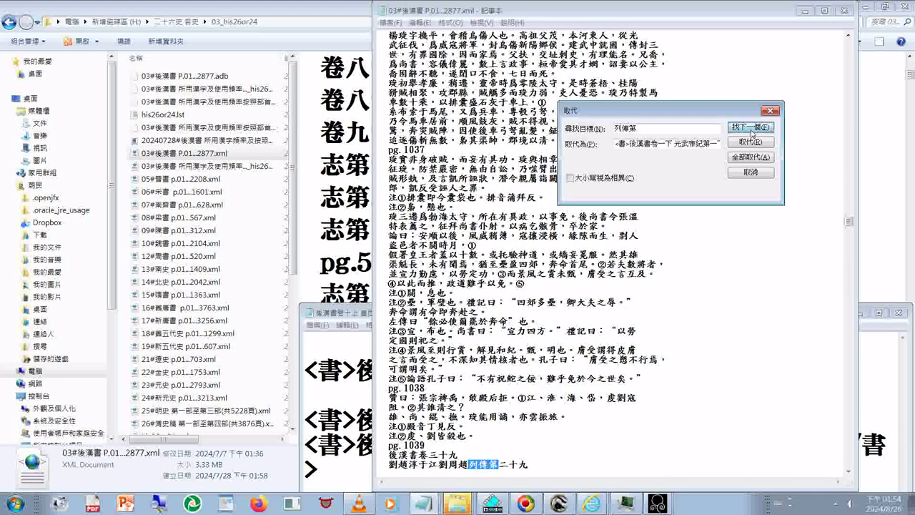
{"action": "left_click", "coordinate": [751, 131]}
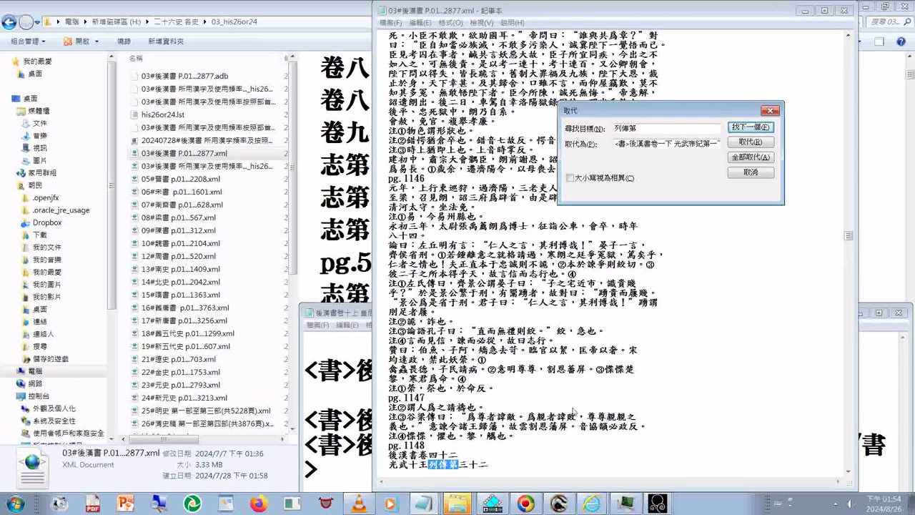
Examine the 後漢書卷四十二 heading below pg.1148 and continue through the 列傳第 occurrences up to the 後漢書卷六十九 heading
{"action": "left_click", "coordinate": [509, 389]}
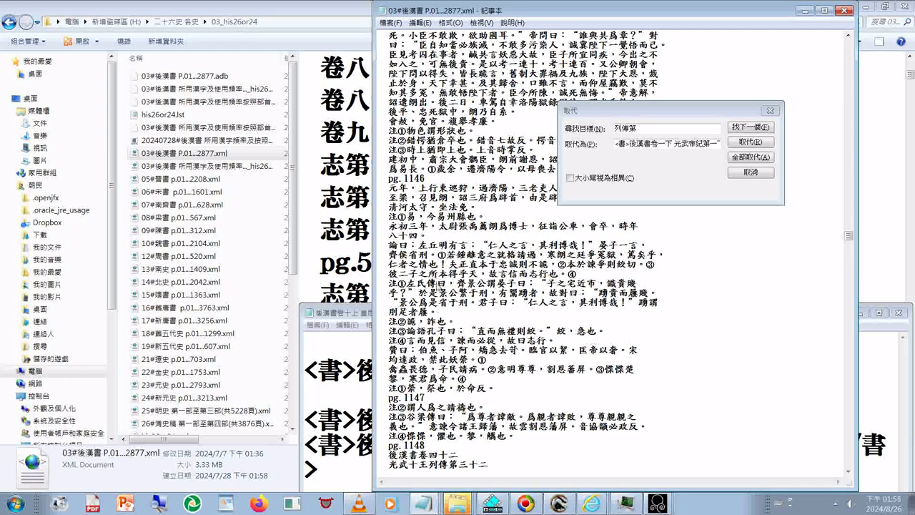
{"action": "scroll", "coordinate": [458, 293], "scroll_direction": "down", "scroll_amount": 2}
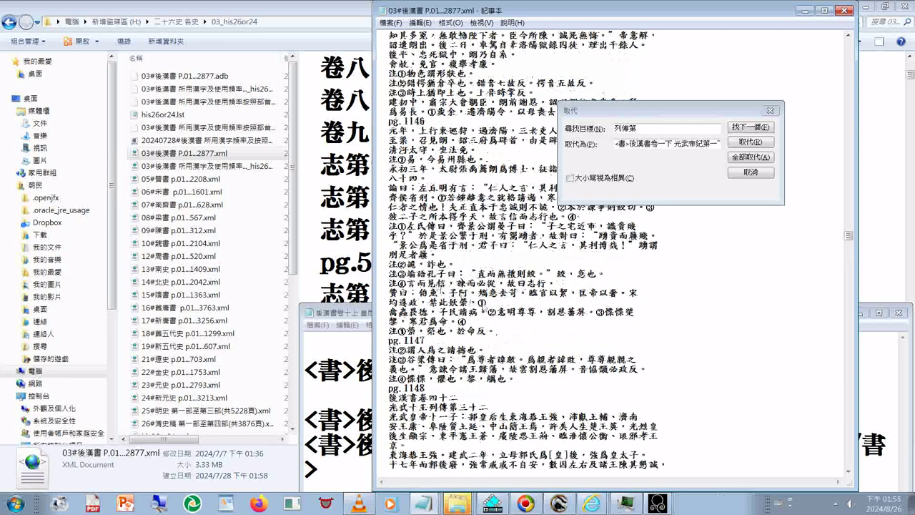
{"action": "left_click", "coordinate": [748, 127]}
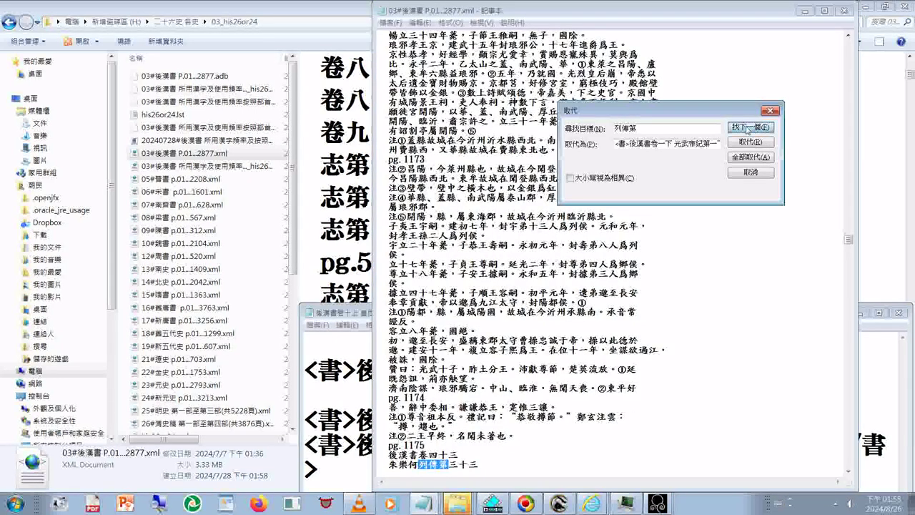
{"action": "left_click", "coordinate": [748, 127]}
{"action": "left_click", "coordinate": [747, 127]}
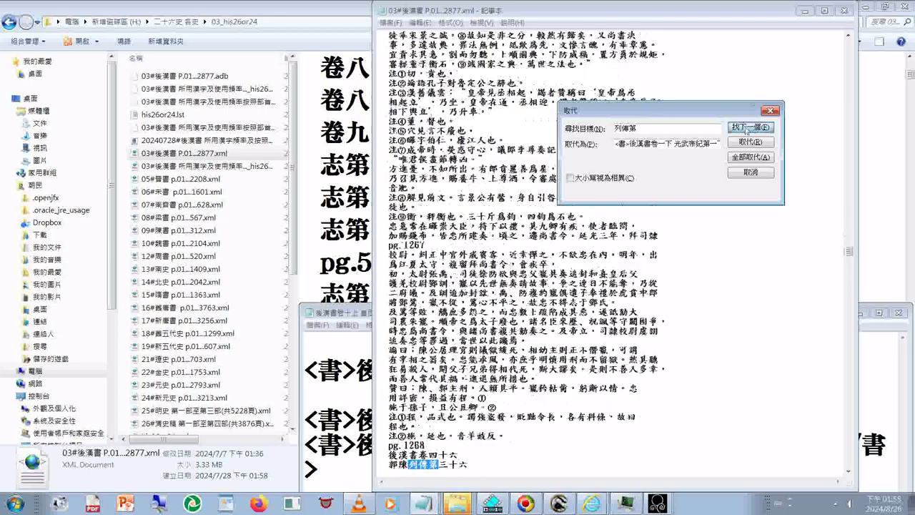
{"action": "left_click", "coordinate": [748, 127]}
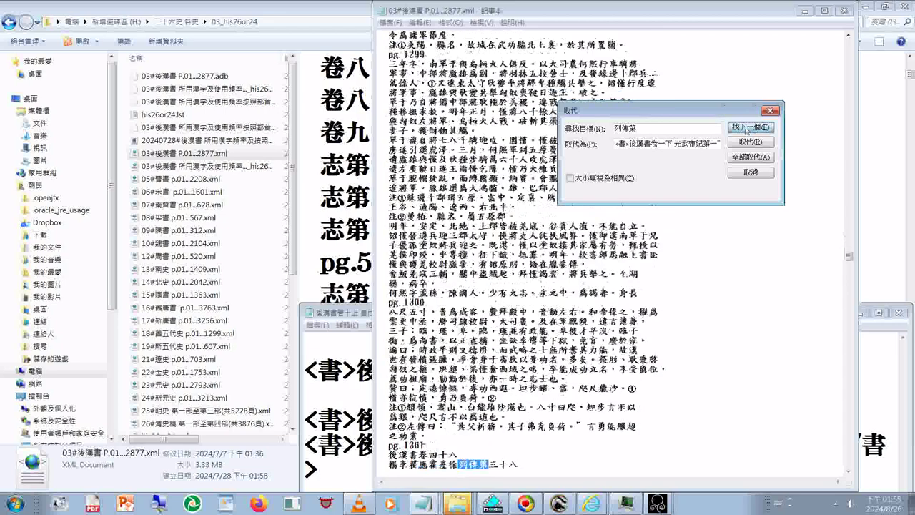
{"action": "left_click", "coordinate": [747, 129]}
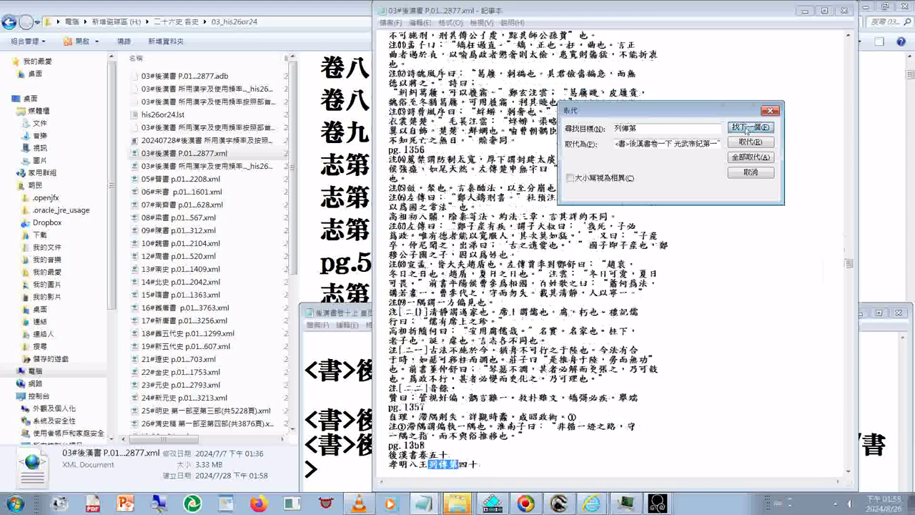
{"action": "left_click", "coordinate": [747, 127]}
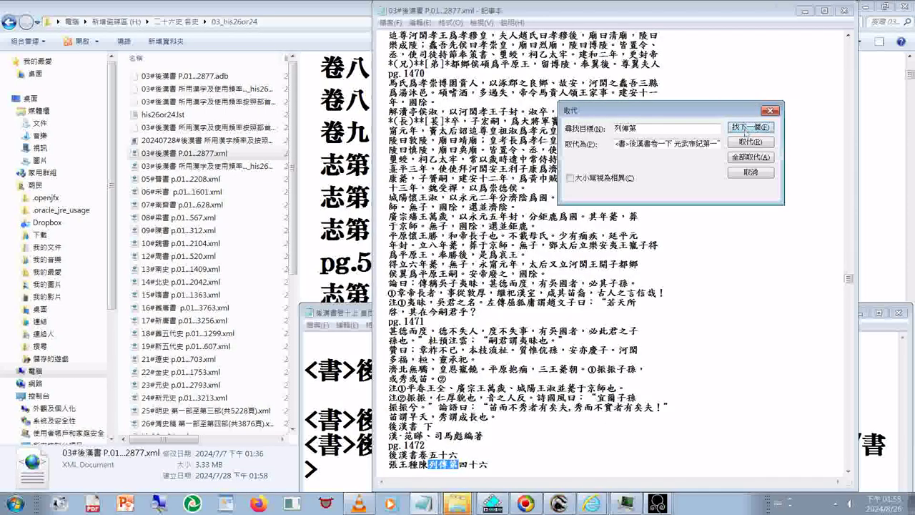
{"action": "left_click", "coordinate": [747, 129]}
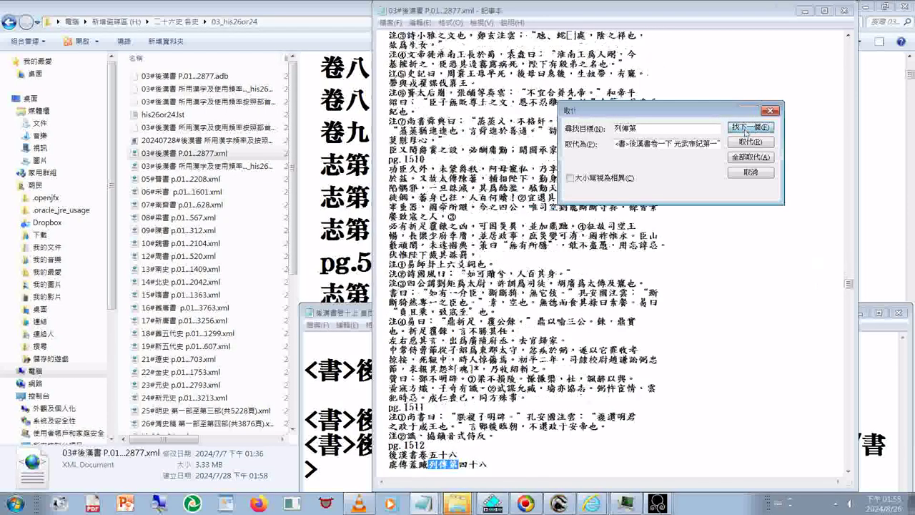
{"action": "left_click", "coordinate": [746, 129]}
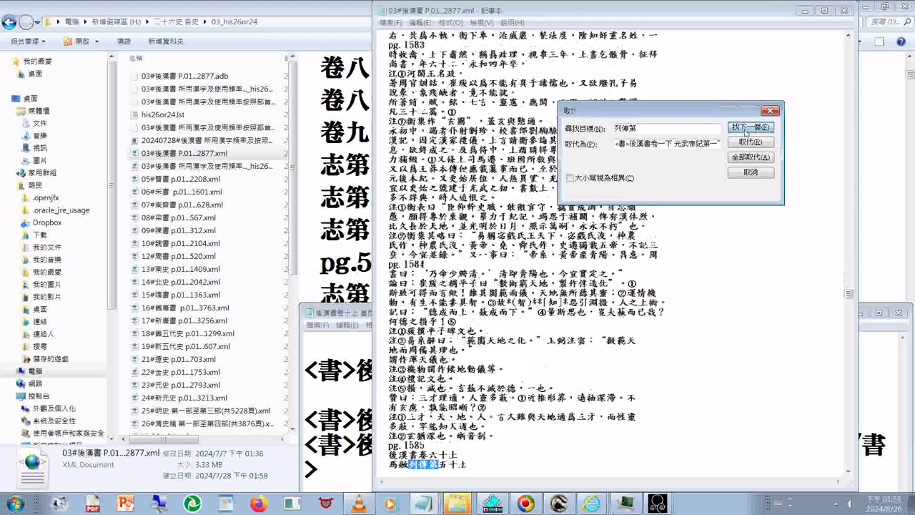
{"action": "left_click", "coordinate": [746, 128]}
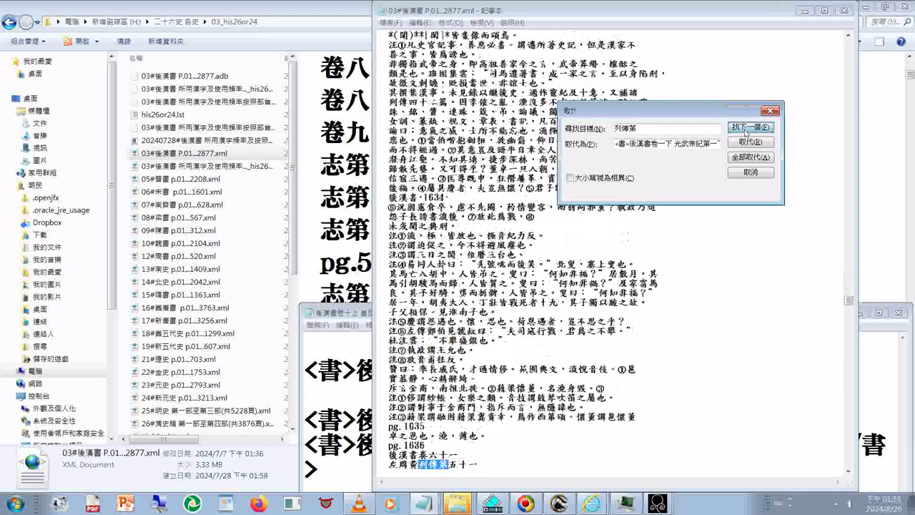
{"action": "left_click", "coordinate": [746, 129]}
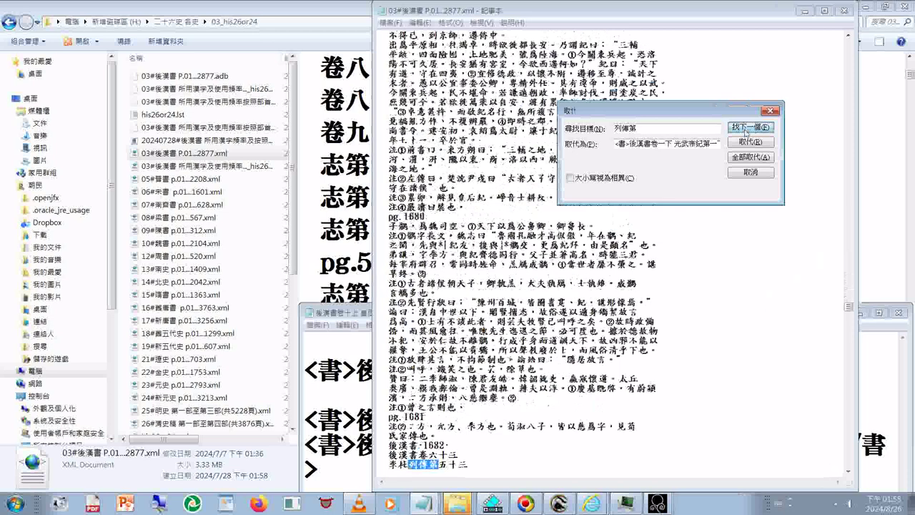
{"action": "left_click", "coordinate": [746, 128]}
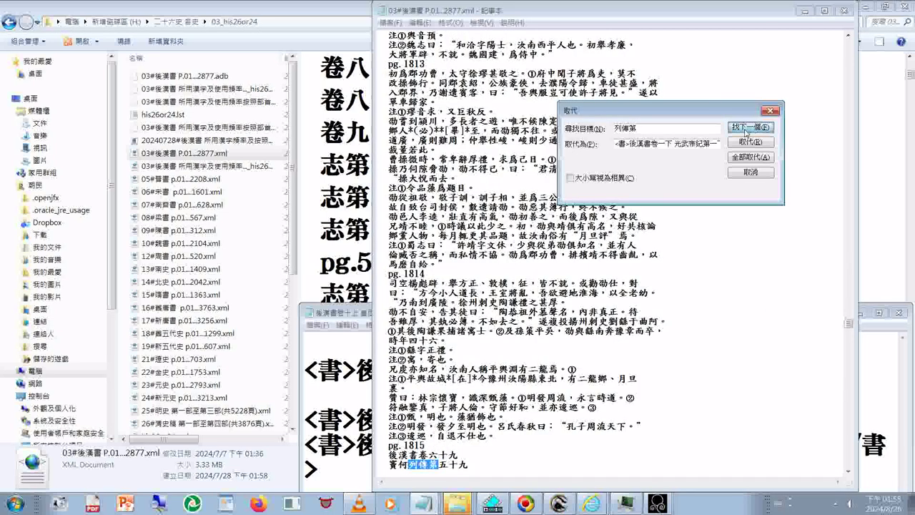
Step through the remaining 列傳第 occurrences from the 後漢書卷六十九 heading to the 後漢書卷九十 heading below pg.2388
{"action": "left_click", "coordinate": [746, 129]}
{"action": "left_click", "coordinate": [747, 129]}
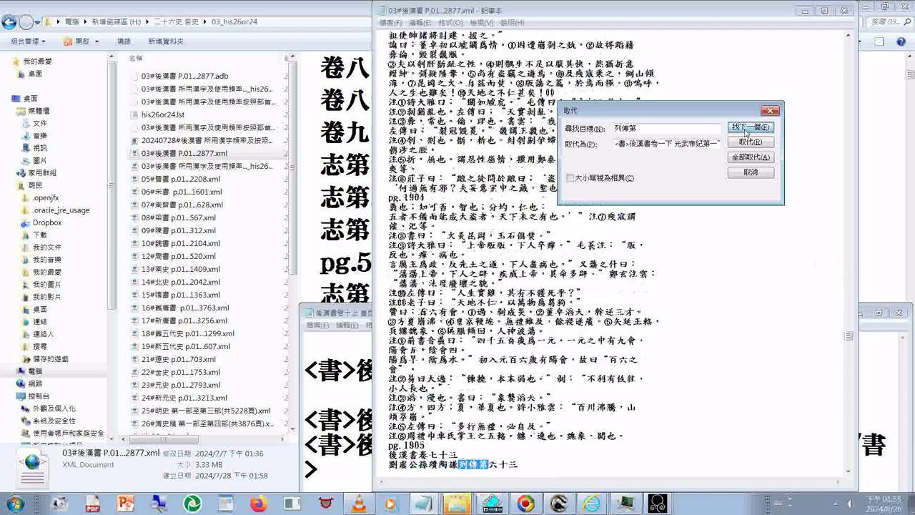
{"action": "left_click", "coordinate": [747, 128]}
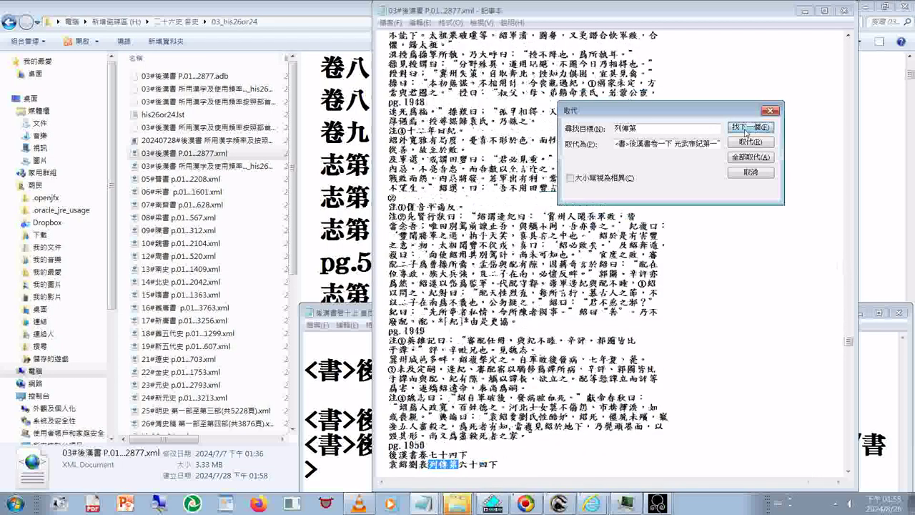
{"action": "left_click", "coordinate": [747, 128]}
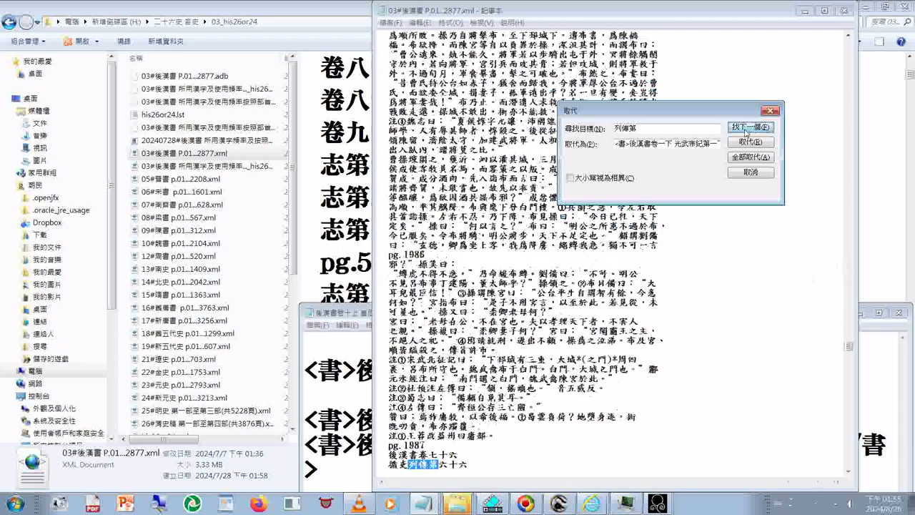
{"action": "left_click", "coordinate": [746, 129]}
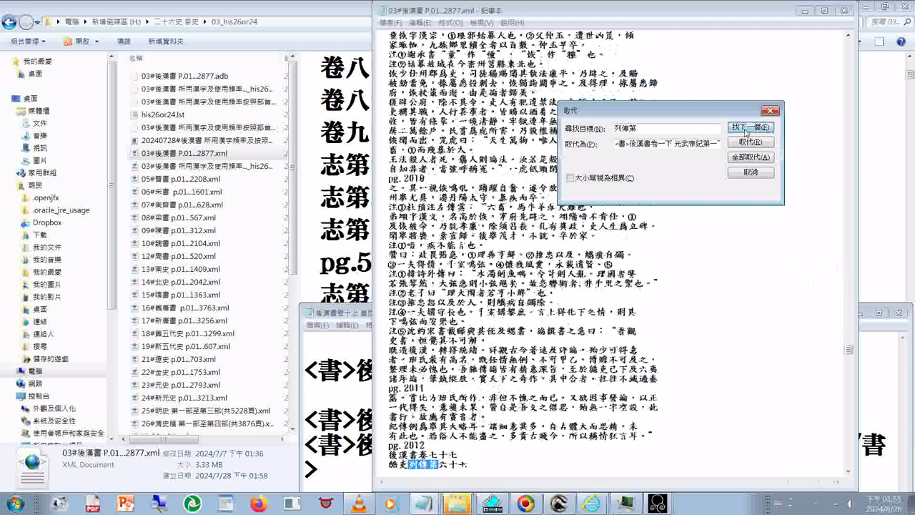
{"action": "left_click", "coordinate": [746, 129]}
{"action": "left_click", "coordinate": [746, 129]}
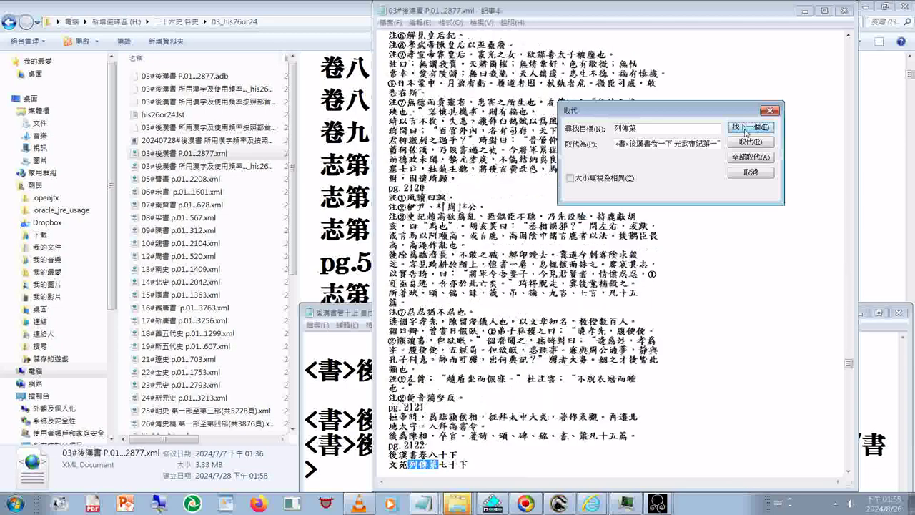
{"action": "left_click", "coordinate": [747, 128]}
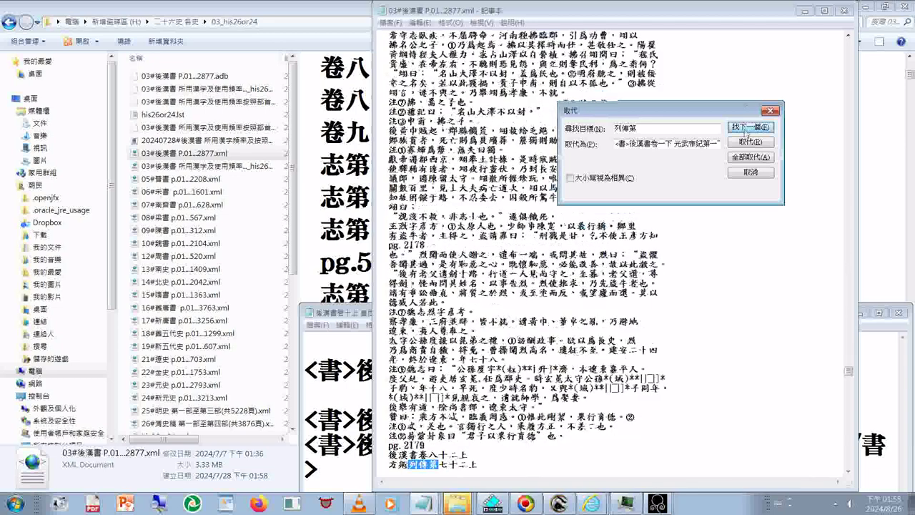
{"action": "left_click", "coordinate": [746, 128]}
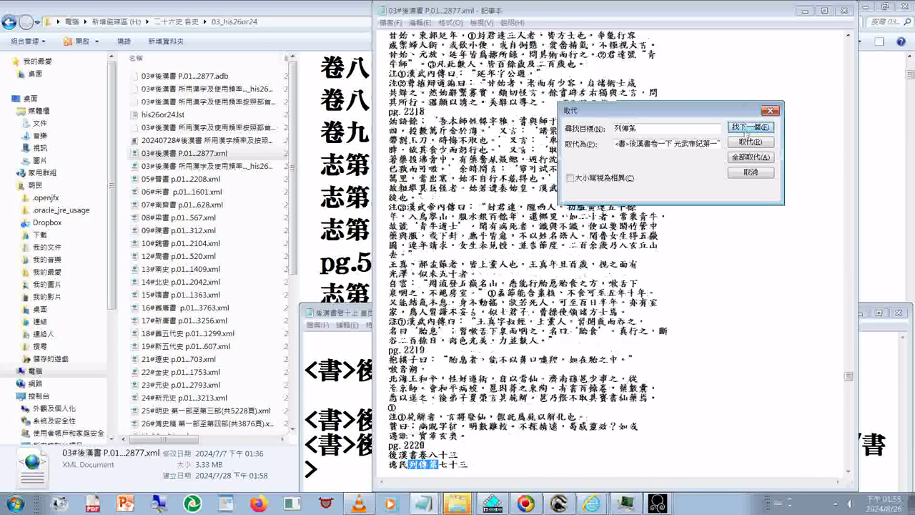
{"action": "left_click", "coordinate": [746, 128]}
{"action": "left_click", "coordinate": [747, 130]}
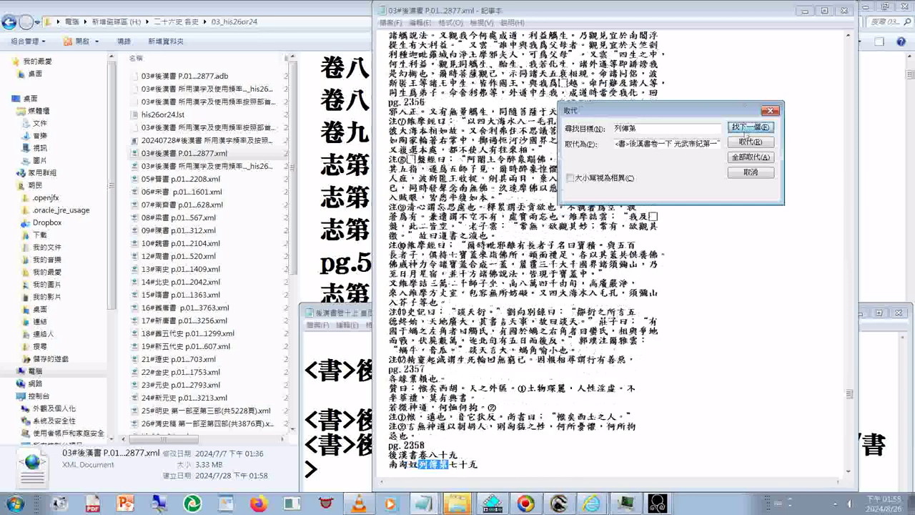
{"action": "left_click", "coordinate": [746, 133]}
{"action": "left_click", "coordinate": [549, 470]}
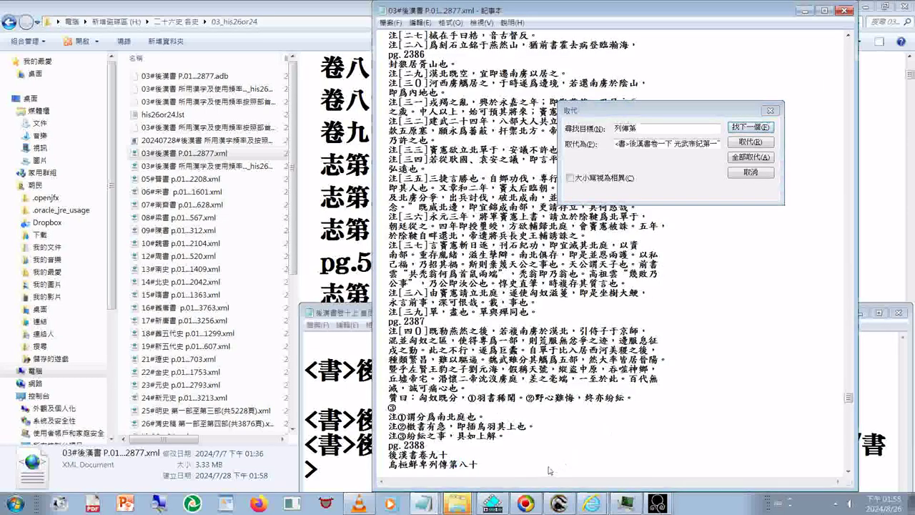
{"action": "scroll", "coordinate": [549, 469], "scroll_direction": "down", "scroll_amount": 2}
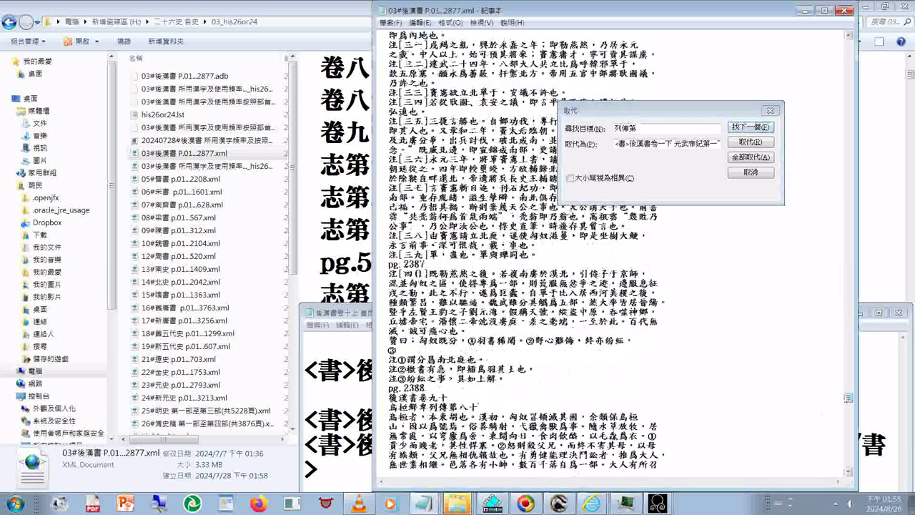
Add a line of dots at the very end of the document, below the last text of pg.2877
{"action": "left_click_drag", "start_coordinate": [849, 401], "coordinate": [848, 465]}
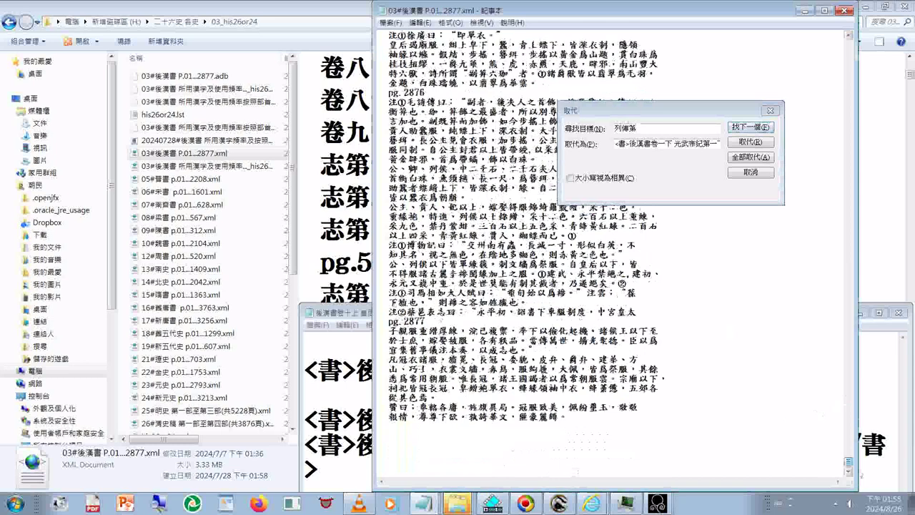
{"action": "left_click", "coordinate": [386, 442]}
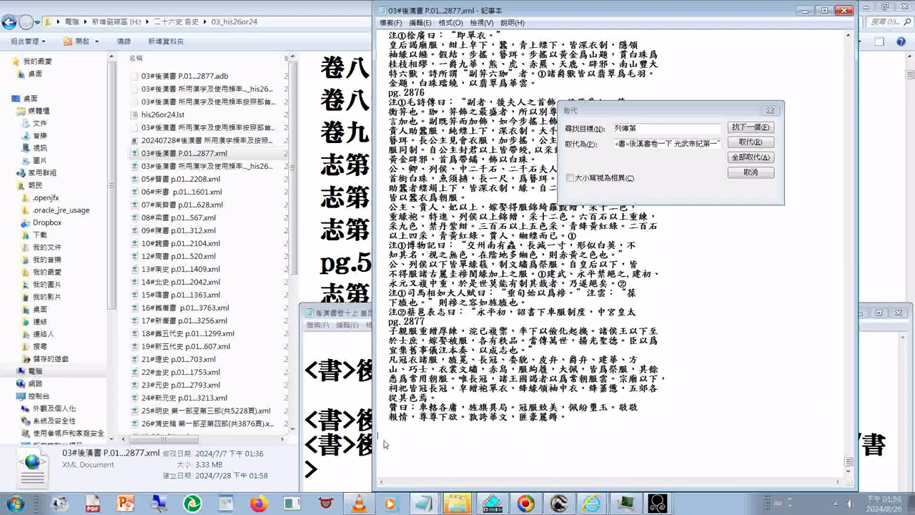
{"action": "type", "text": "....................."}
{"action": "scroll", "coordinate": [384, 444], "scroll_direction": "up", "scroll_amount": 1}
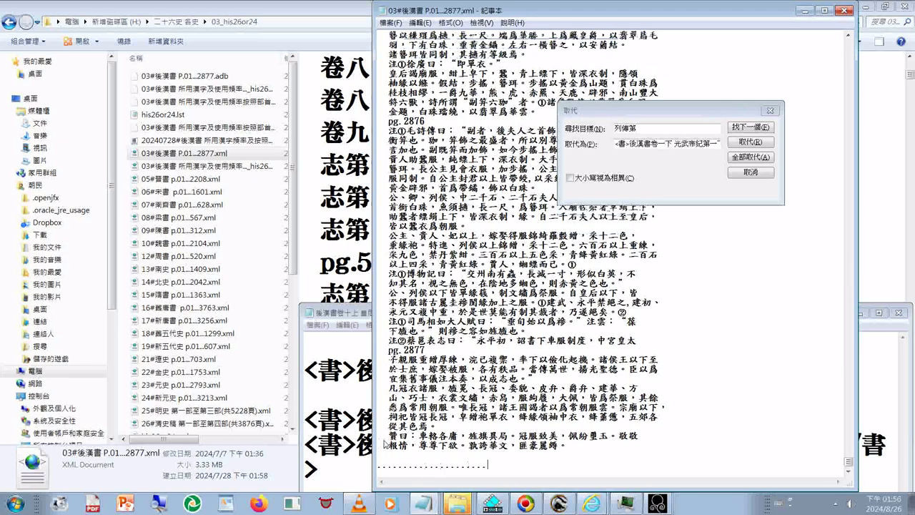
{"action": "scroll", "coordinate": [386, 439], "scroll_direction": "up", "scroll_amount": 1}
{"action": "key", "text": "Return"}
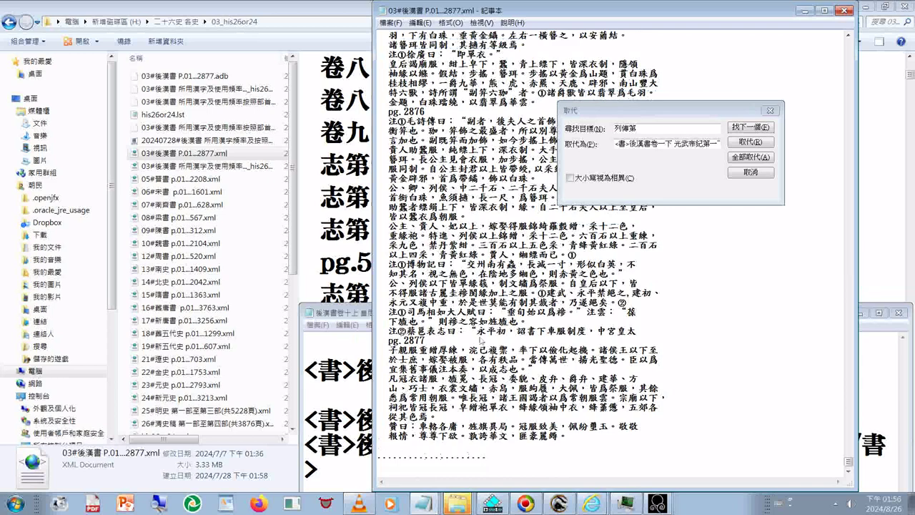
Go back to around pg.2108, and check the 志第 page numbers in the index shown in the Explorer preview
{"action": "left_click", "coordinate": [844, 363]}
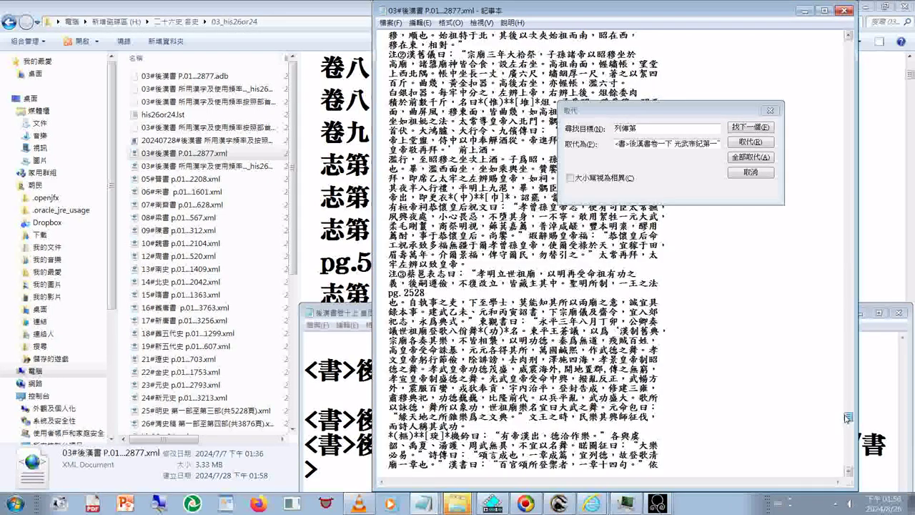
{"action": "left_click", "coordinate": [845, 368]}
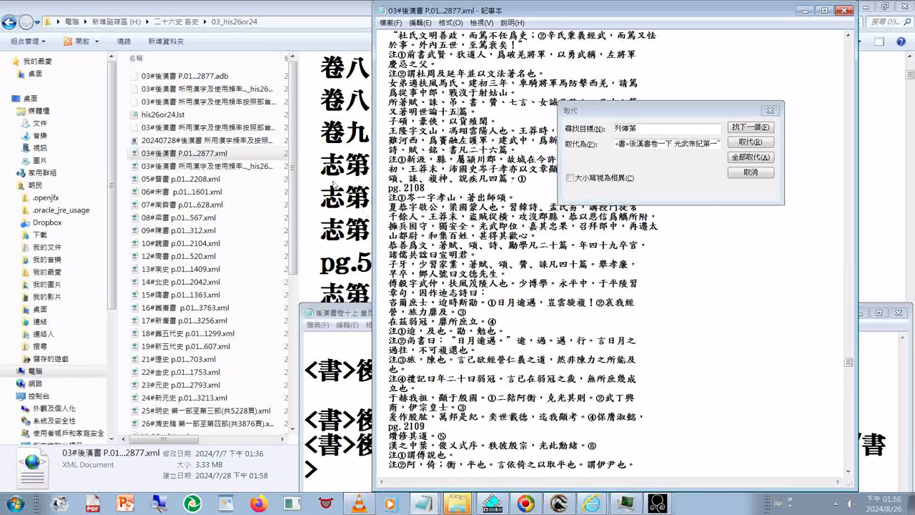
{"action": "double_click", "coordinate": [357, 195]}
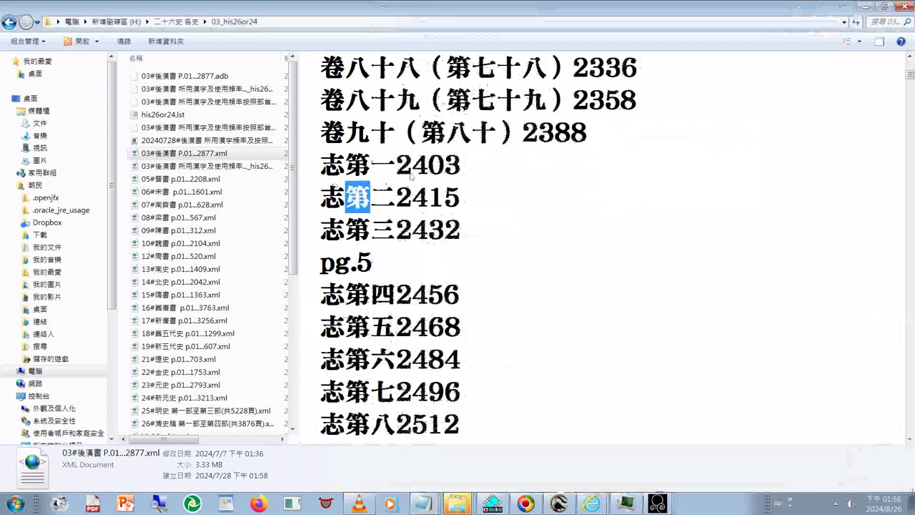
{"action": "key", "text": "alt+Tab"}
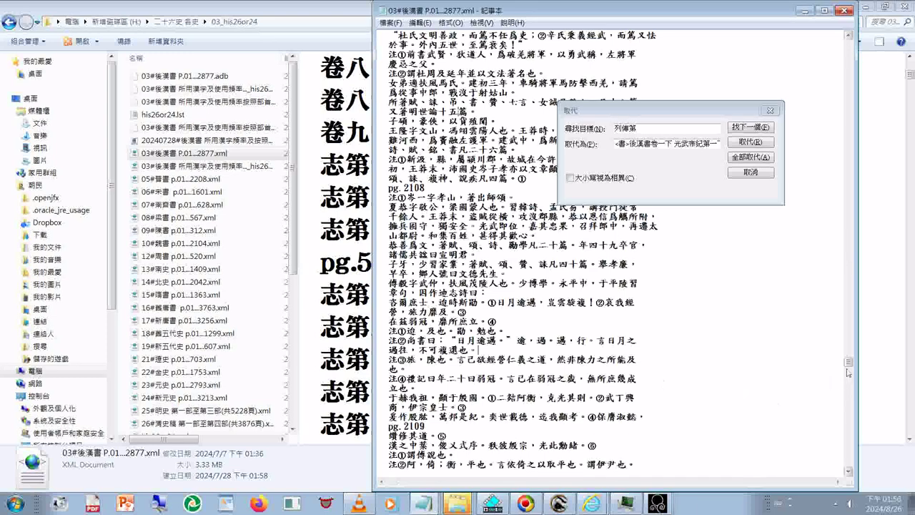
Locate the 後漢書志第二 heading below pg.2415, moving the Replace dialog off the text
{"action": "left_click_drag", "start_coordinate": [849, 365], "coordinate": [842, 419]}
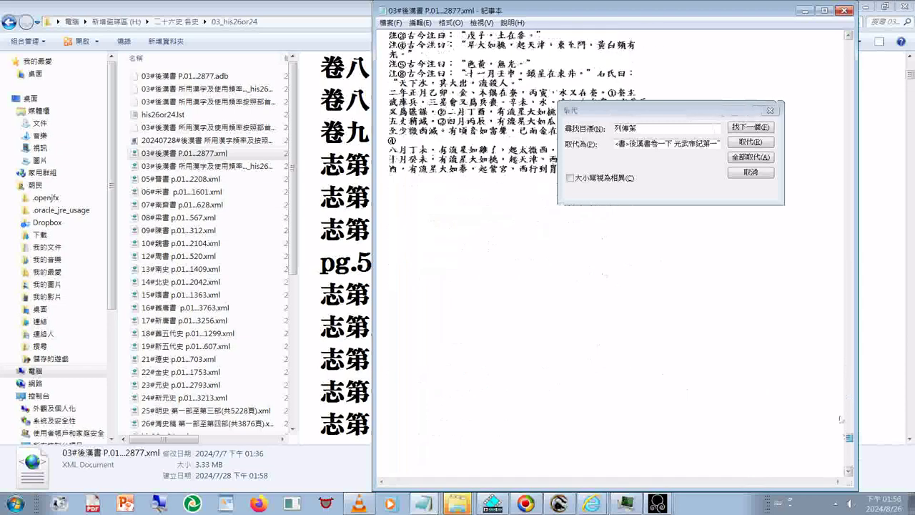
{"action": "left_click_drag", "start_coordinate": [841, 420], "coordinate": [837, 395]}
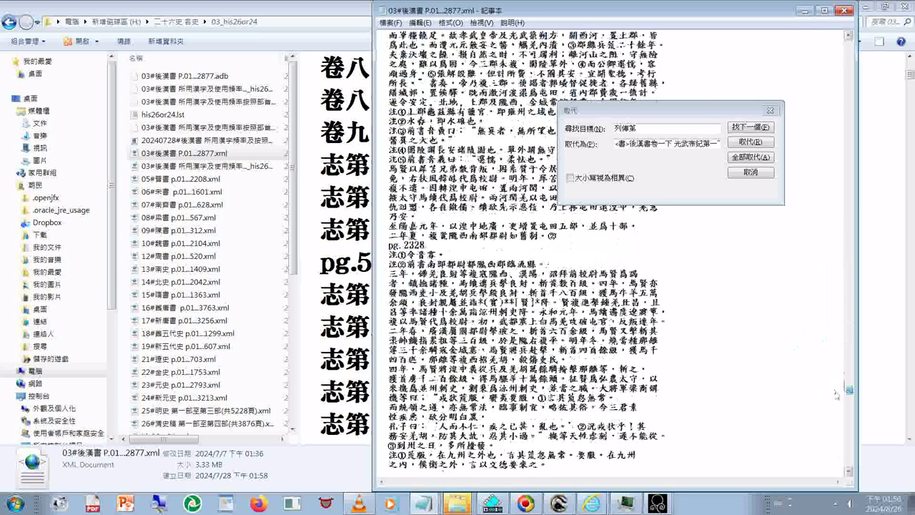
{"action": "left_click_drag", "start_coordinate": [836, 394], "coordinate": [838, 409]}
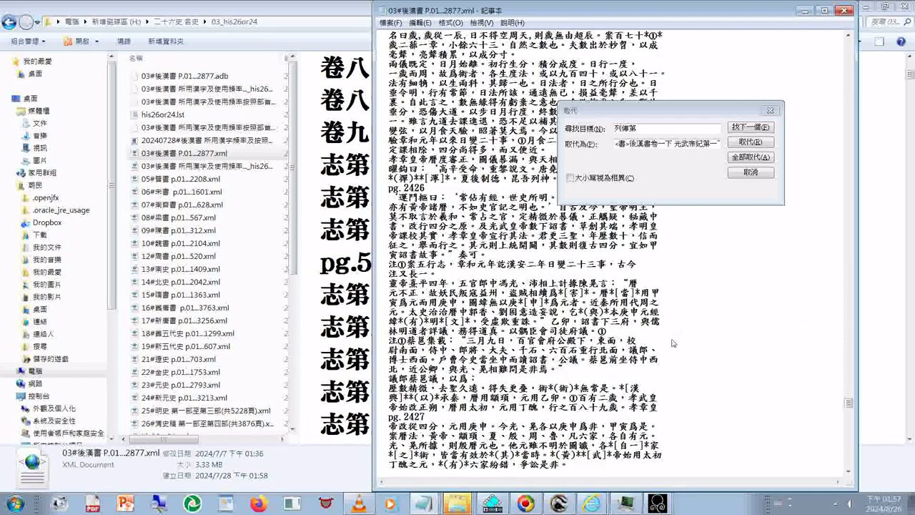
{"action": "scroll", "coordinate": [672, 343], "scroll_direction": "up", "scroll_amount": 14}
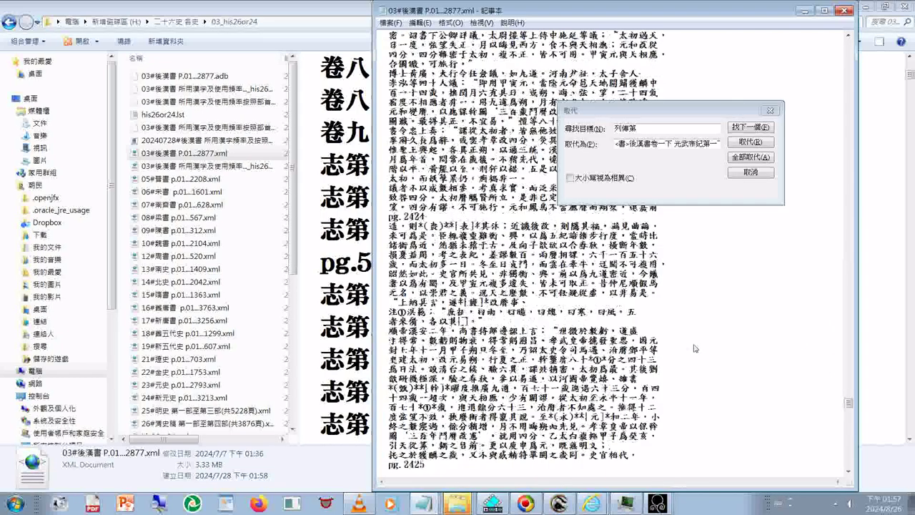
{"action": "scroll", "coordinate": [693, 347], "scroll_direction": "up", "scroll_amount": 7}
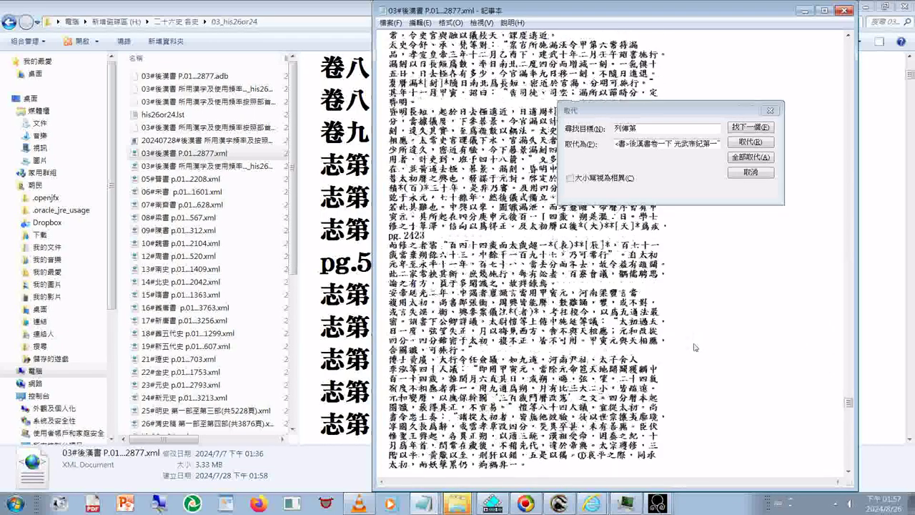
{"action": "scroll", "coordinate": [693, 347], "scroll_direction": "up", "scroll_amount": 15}
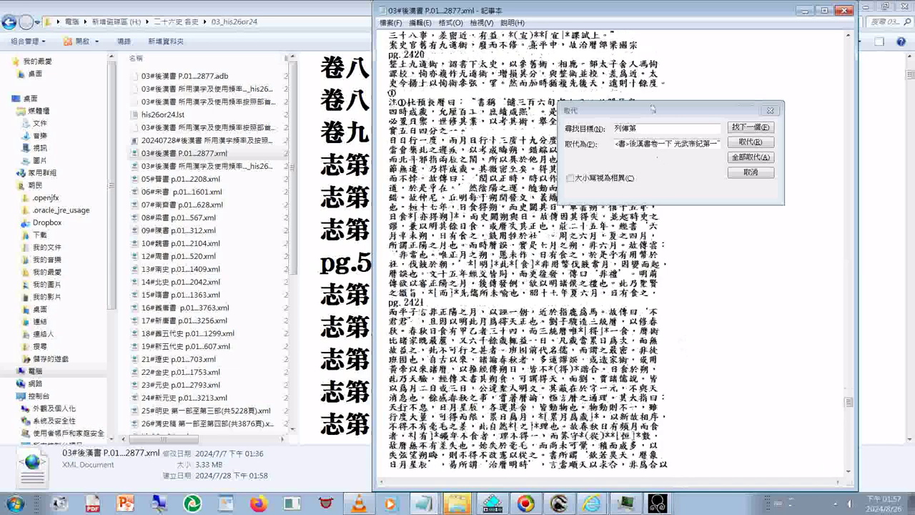
{"action": "left_click_drag", "start_coordinate": [651, 111], "coordinate": [760, 138]}
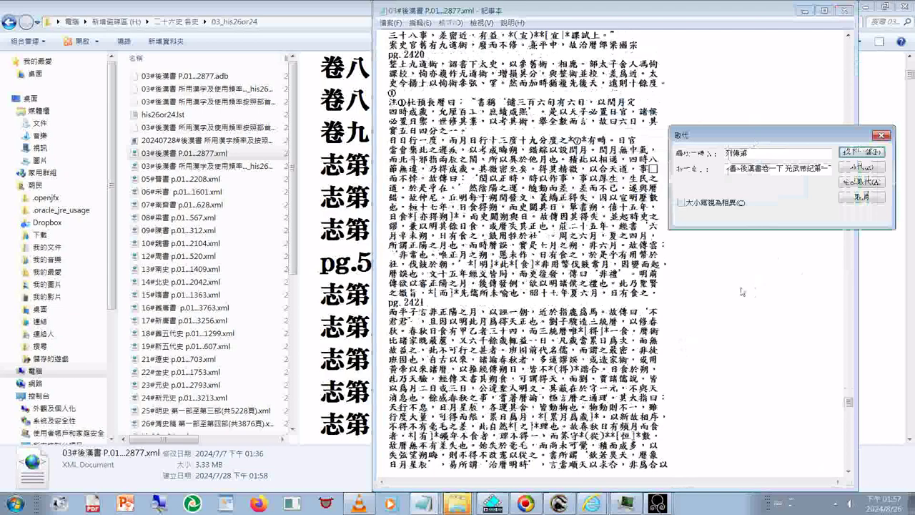
{"action": "left_click", "coordinate": [742, 292]}
{"action": "scroll", "coordinate": [741, 293], "scroll_direction": "up", "scroll_amount": 20}
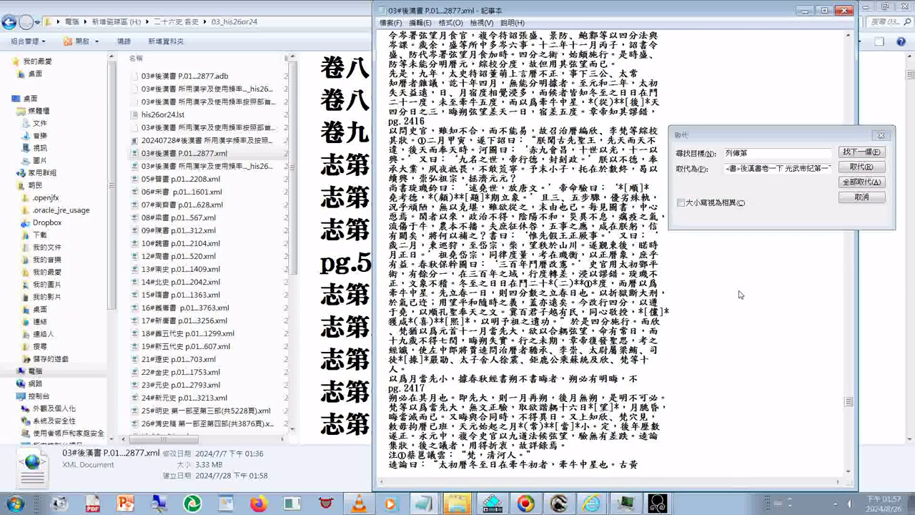
{"action": "scroll", "coordinate": [740, 293], "scroll_direction": "up", "scroll_amount": 5}
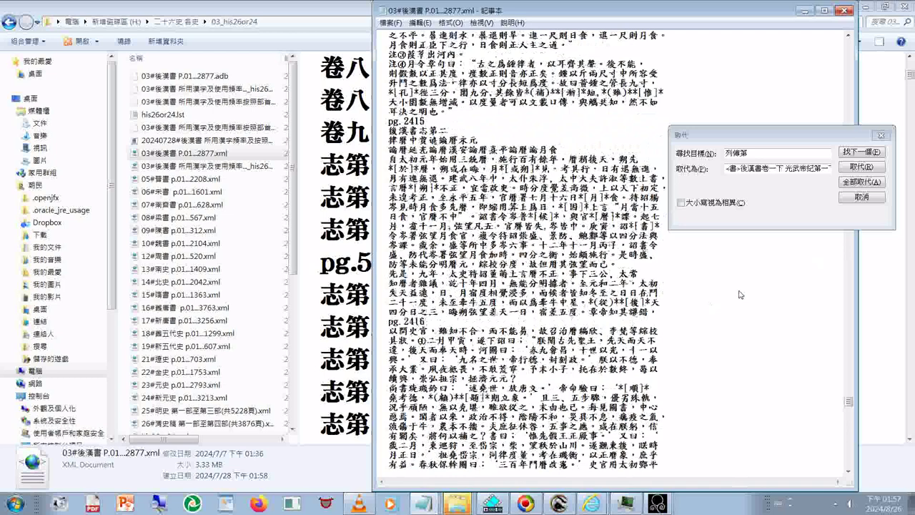
Go back from the 後漢書志第二 heading to the 後漢書志第一 heading below pg.2403
{"action": "scroll", "coordinate": [740, 293], "scroll_direction": "up", "scroll_amount": 3}
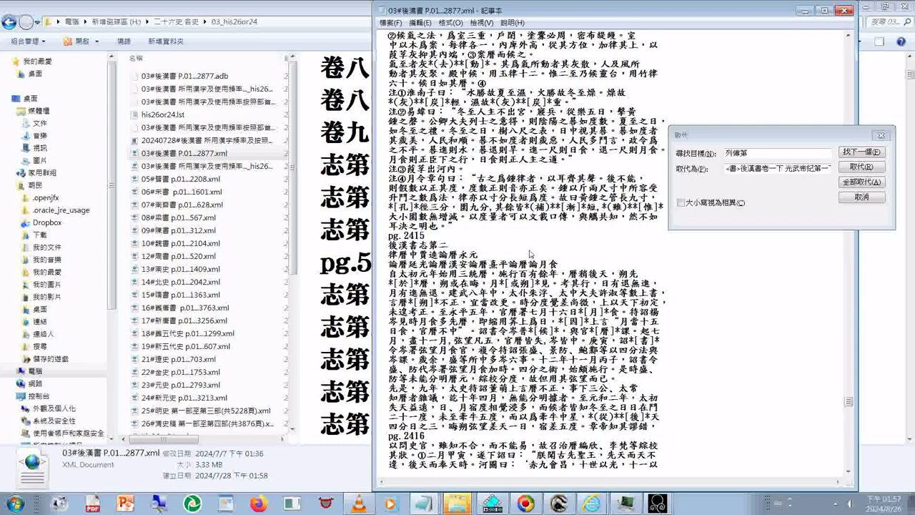
{"action": "scroll", "coordinate": [530, 254], "scroll_direction": "up", "scroll_amount": 10}
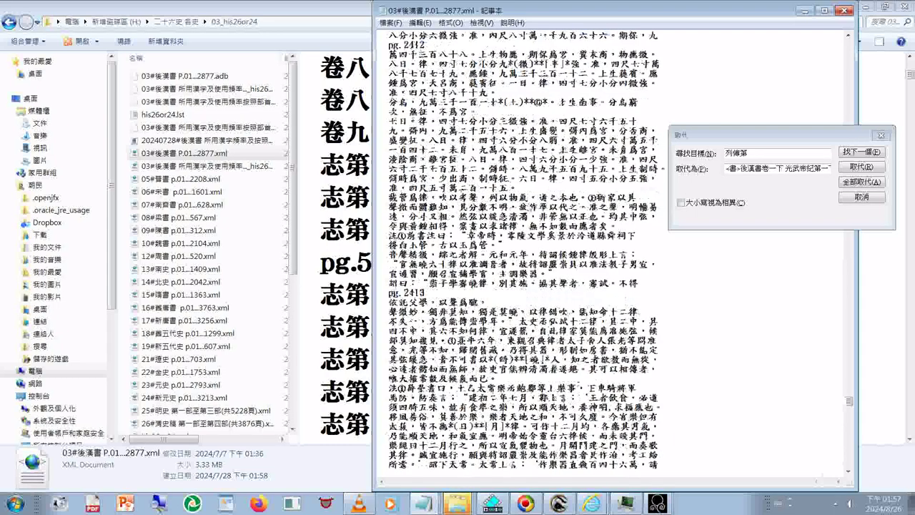
{"action": "scroll", "coordinate": [490, 234], "scroll_direction": "up", "scroll_amount": 10}
{"action": "scroll", "coordinate": [490, 234], "scroll_direction": "up", "scroll_amount": 10}
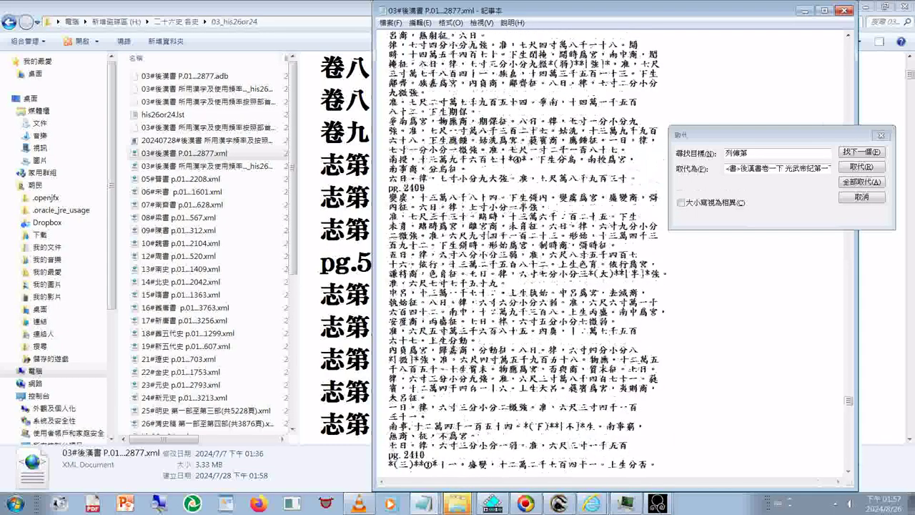
{"action": "scroll", "coordinate": [494, 240], "scroll_direction": "up", "scroll_amount": 7}
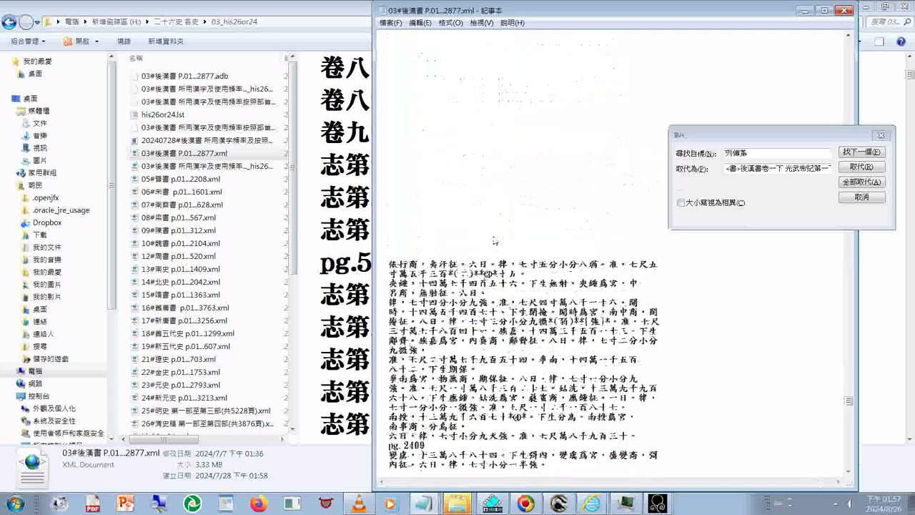
{"action": "scroll", "coordinate": [495, 241], "scroll_direction": "up", "scroll_amount": 10}
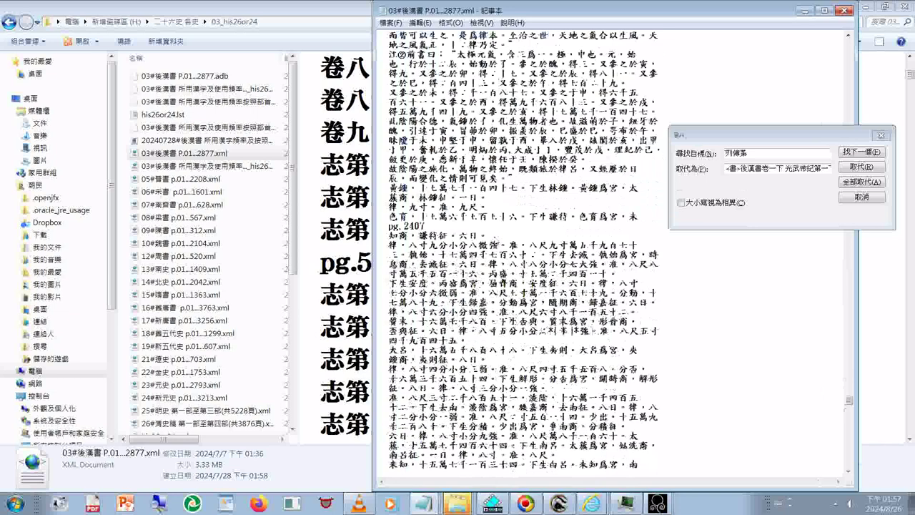
{"action": "scroll", "coordinate": [494, 240], "scroll_direction": "up", "scroll_amount": 20}
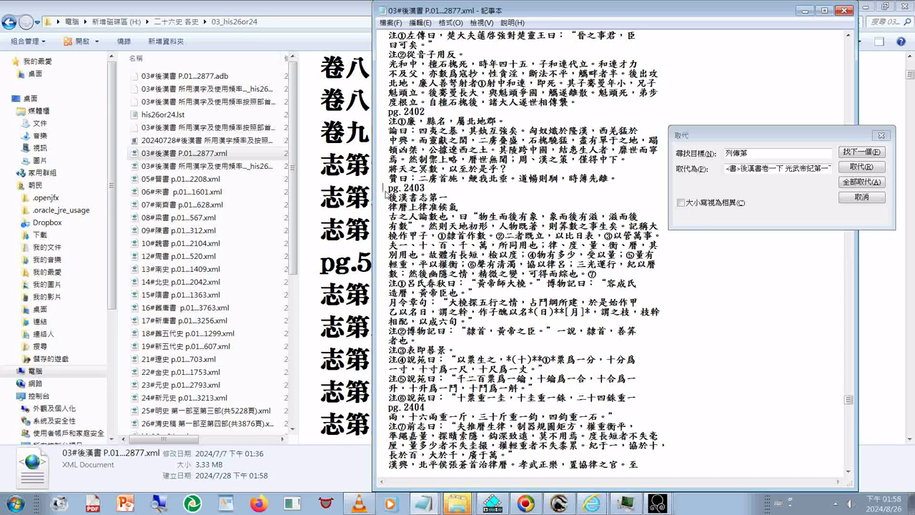
Switch to the 後漢書卷十上 notes text file, maximise it, and add a second copy of the 馬援列傳第十四 pg.667 line as a template
{"action": "key", "text": "ctrl+h"}
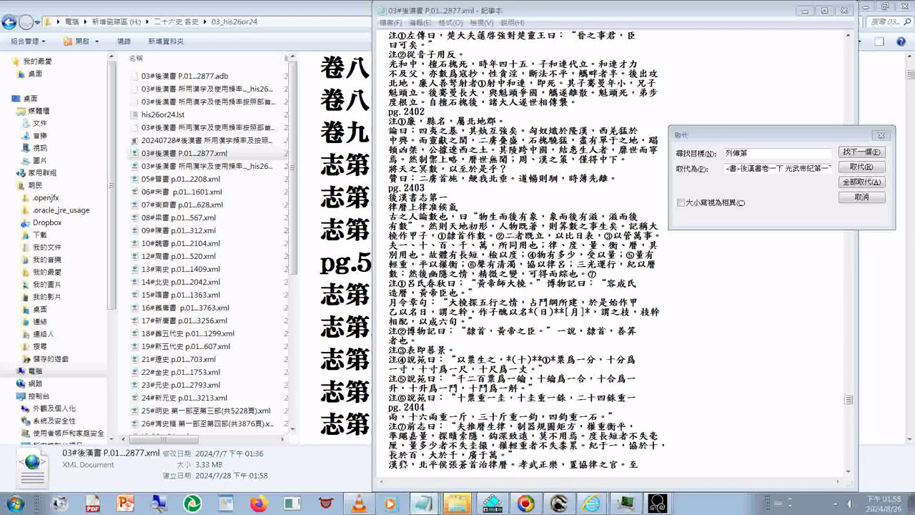
{"action": "key", "text": "alt+Tab"}
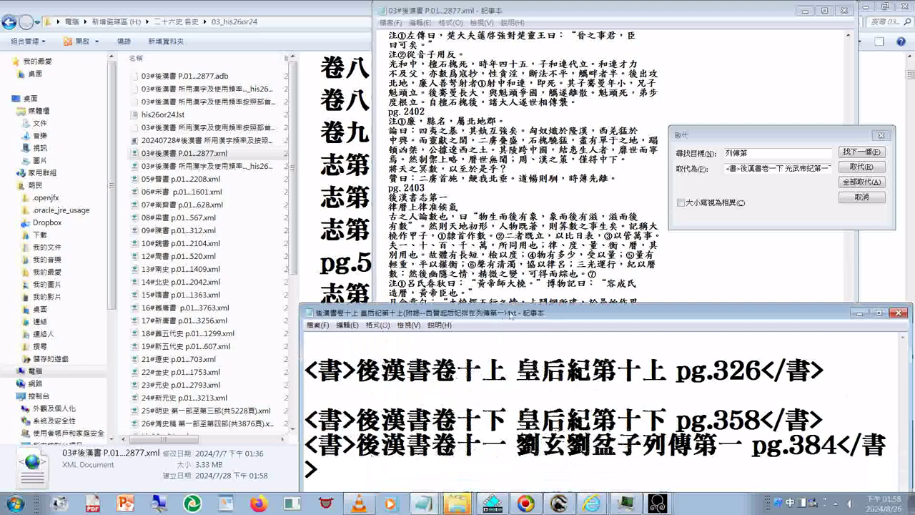
{"action": "left_click_drag", "start_coordinate": [510, 315], "coordinate": [510, 301]}
{"action": "double_click", "coordinate": [510, 300]}
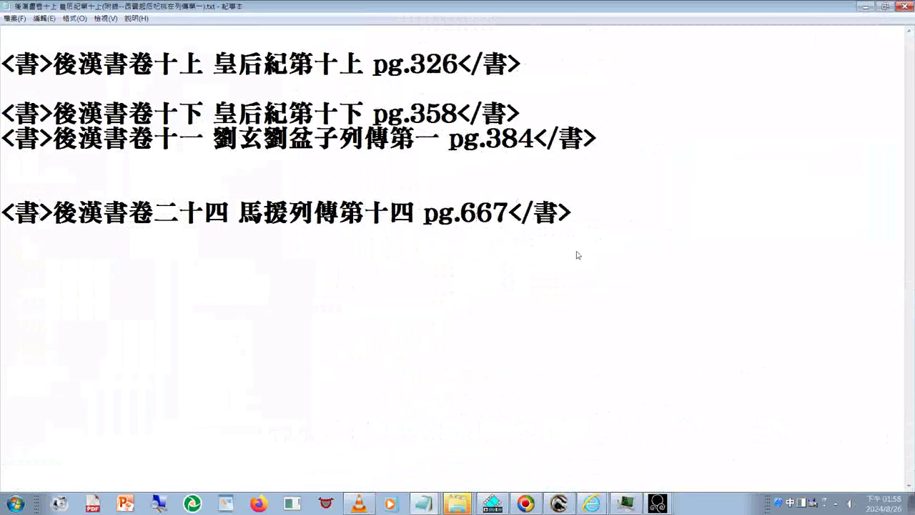
{"action": "left_click", "coordinate": [601, 229]}
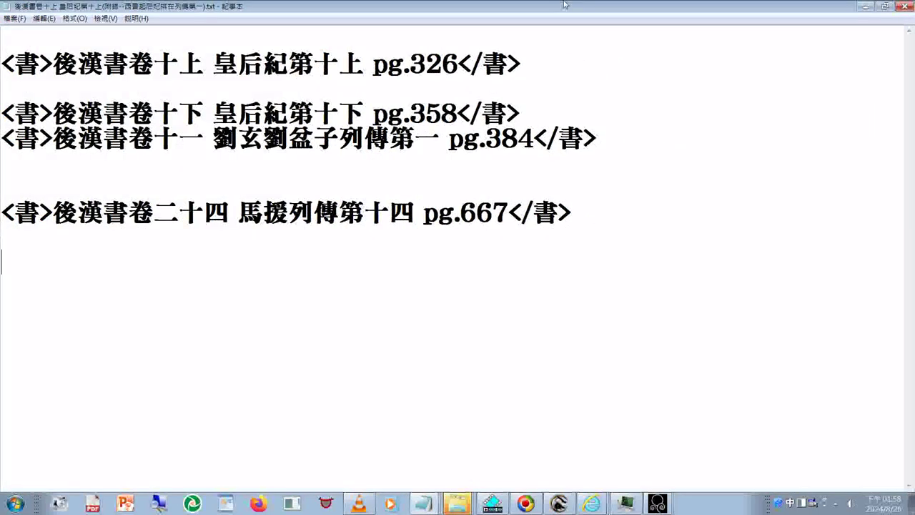
{"action": "key", "text": "Return"}
{"action": "key", "text": "Return"}
{"action": "type", "text": "<書>後漢書卷二十四 馬援列傳第十四 pg.667</書>"}
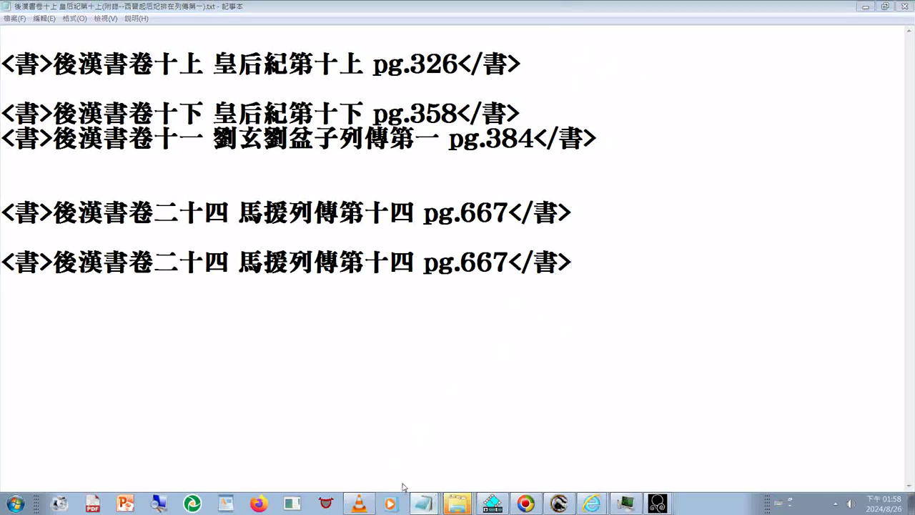
Copy pg.2403 and the two 後漢書志第一 heading lines from the XML text over the duplicated 馬援列傳 line in the notes file
{"action": "key", "text": "alt+Tab"}
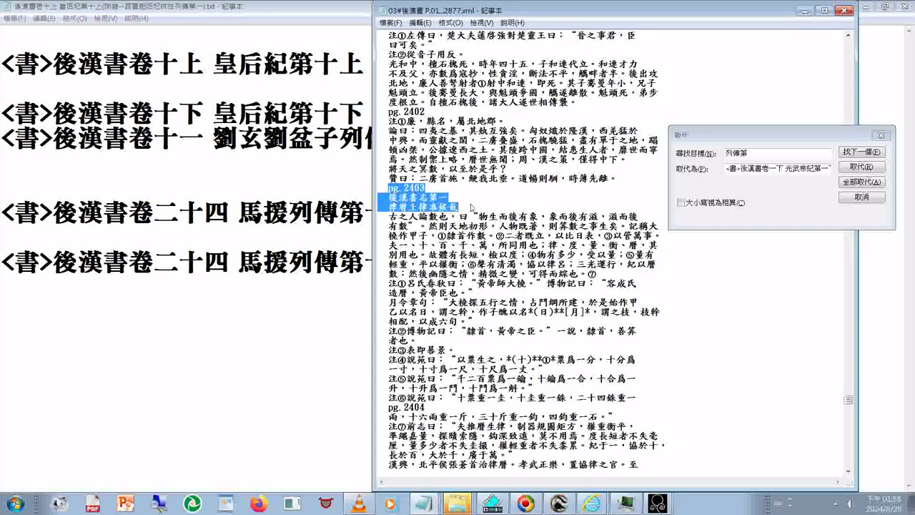
{"action": "right_click", "coordinate": [412, 199]}
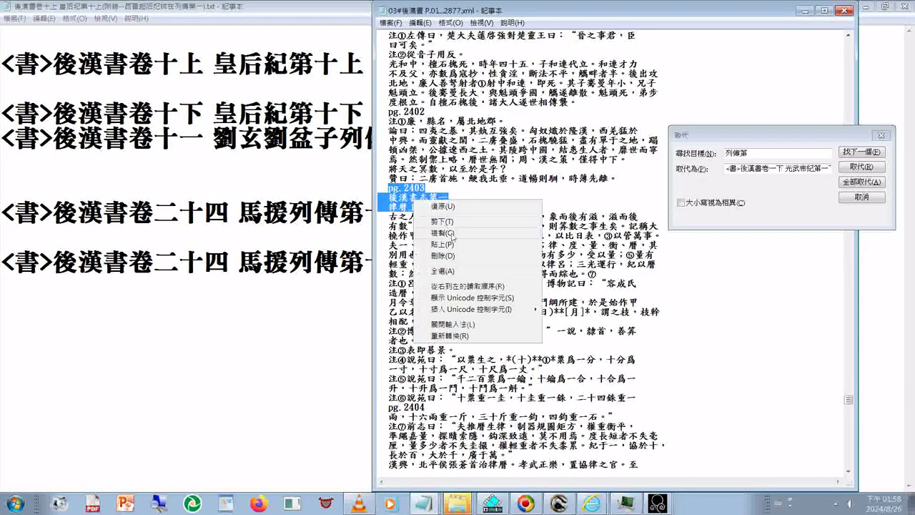
{"action": "left_click", "coordinate": [441, 233]}
{"action": "left_click", "coordinate": [250, 333]}
{"action": "left_click_drag", "start_coordinate": [569, 278], "coordinate": [2, 310]}
{"action": "right_click", "coordinate": [216, 269]}
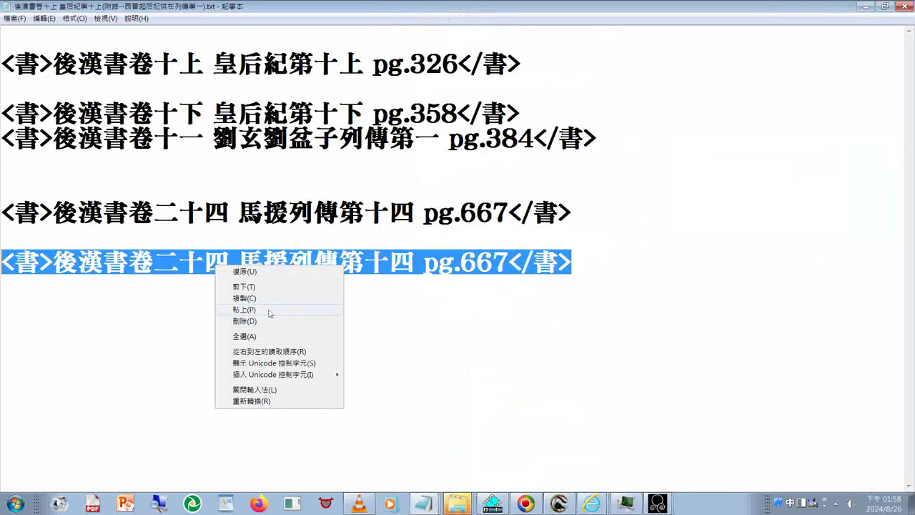
{"action": "left_click", "coordinate": [244, 310]}
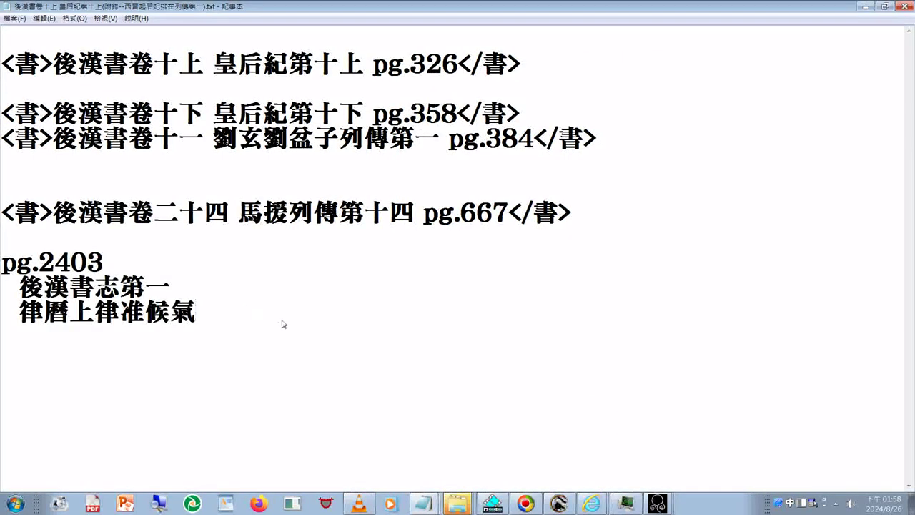
Join 後漢書志第一 and 律曆上律准候氣 into one line, separated by a single space
{"action": "left_click", "coordinate": [265, 293]}
{"action": "key", "text": "Delete"}
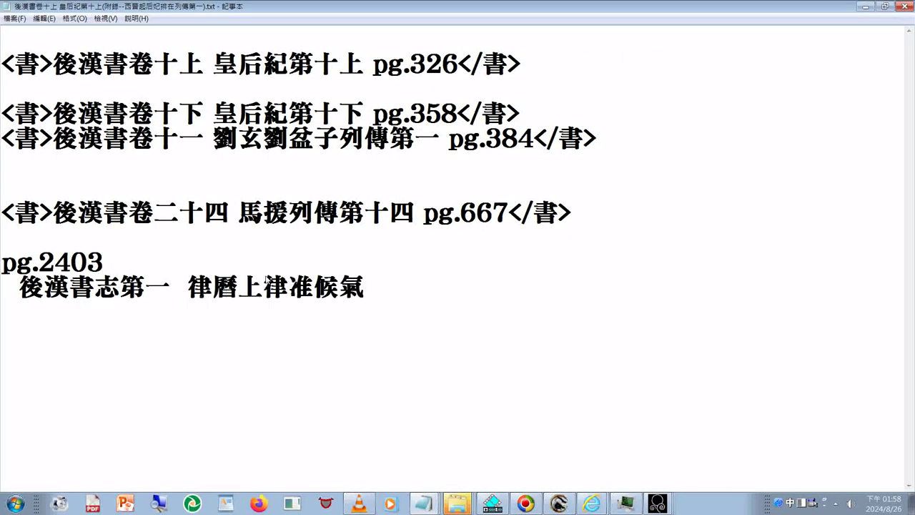
{"action": "key", "text": "Delete"}
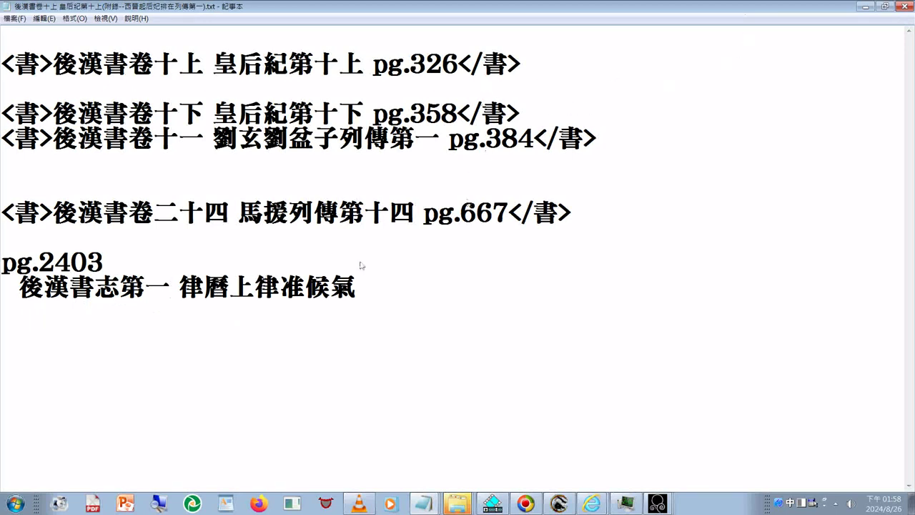
Move pg.2403 from its own line to the end of the 後漢書志第一 line, with a space before it
{"action": "left_click", "coordinate": [2, 286]}
{"action": "left_click_drag", "start_coordinate": [1, 262], "coordinate": [119, 263]}
{"action": "right_click", "coordinate": [74, 260]}
{"action": "left_click", "coordinate": [107, 284]}
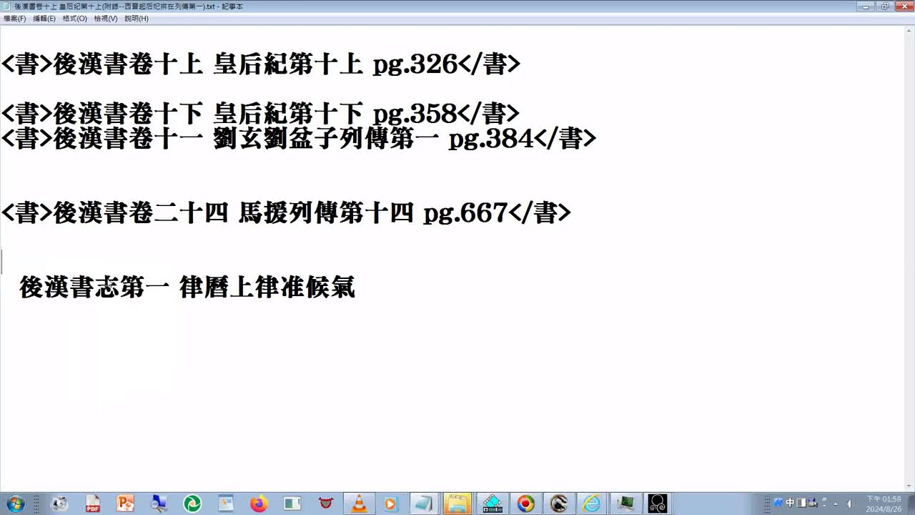
{"action": "left_click", "coordinate": [393, 295]}
{"action": "right_click", "coordinate": [393, 299]}
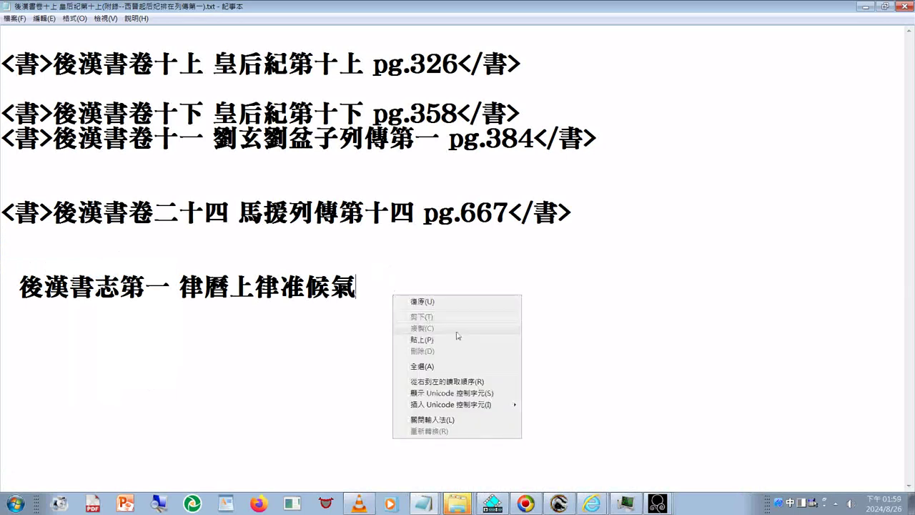
{"action": "left_click", "coordinate": [422, 340]}
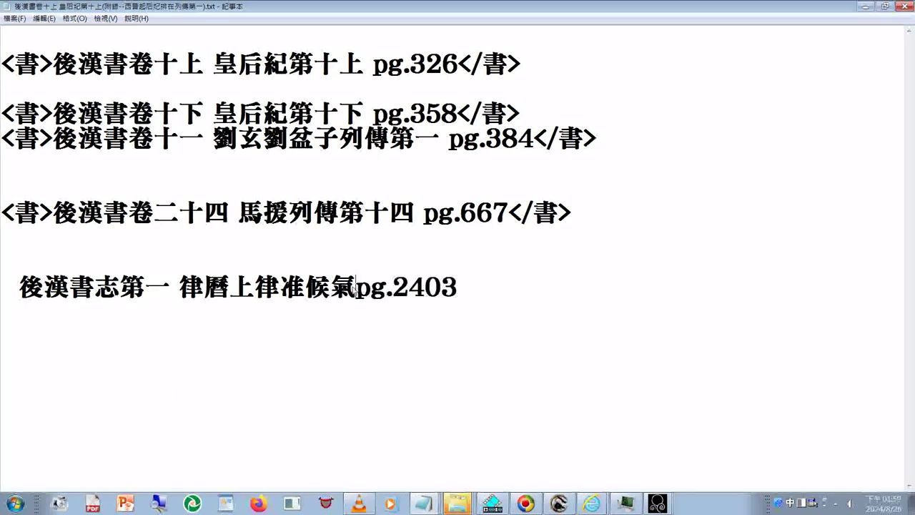
{"action": "left_click", "coordinate": [363, 295]}
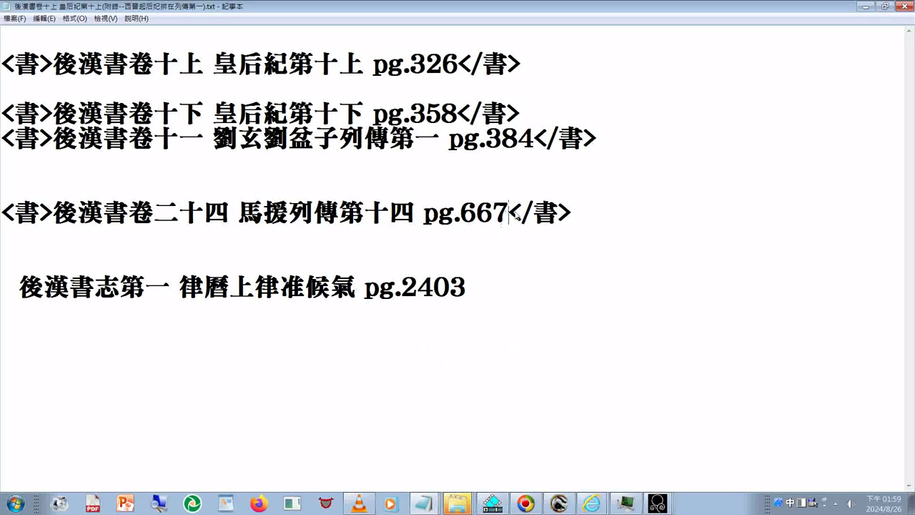
Copy the closing </書> tag from the 馬援列傳第十四 line to the end of the 後漢書志第一 line
{"action": "left_click_drag", "start_coordinate": [509, 214], "coordinate": [590, 216]}
{"action": "right_click", "coordinate": [541, 222]}
{"action": "left_click", "coordinate": [607, 254]}
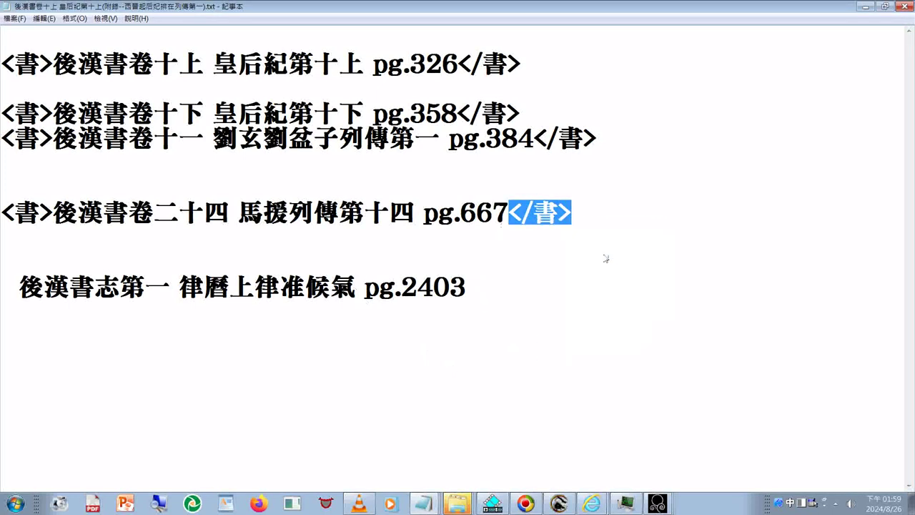
{"action": "left_click", "coordinate": [512, 289]}
{"action": "right_click", "coordinate": [512, 289]}
{"action": "left_click", "coordinate": [583, 334]}
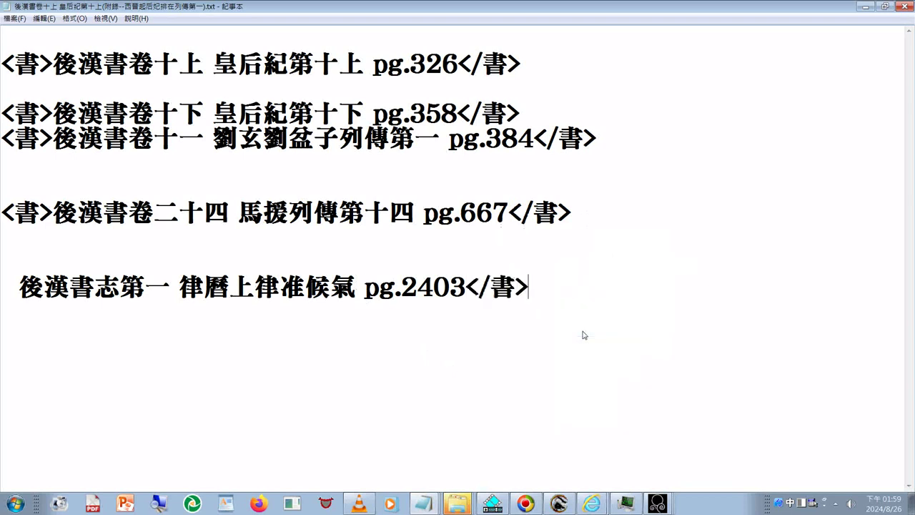
Copy the opening <書> tag from the 馬援列傳第十四 line over the leading blanks of the 後漢書志第一 line
{"action": "left_click_drag", "start_coordinate": [52, 215], "coordinate": [2, 224]}
{"action": "right_click", "coordinate": [21, 228]}
{"action": "left_click", "coordinate": [53, 257]}
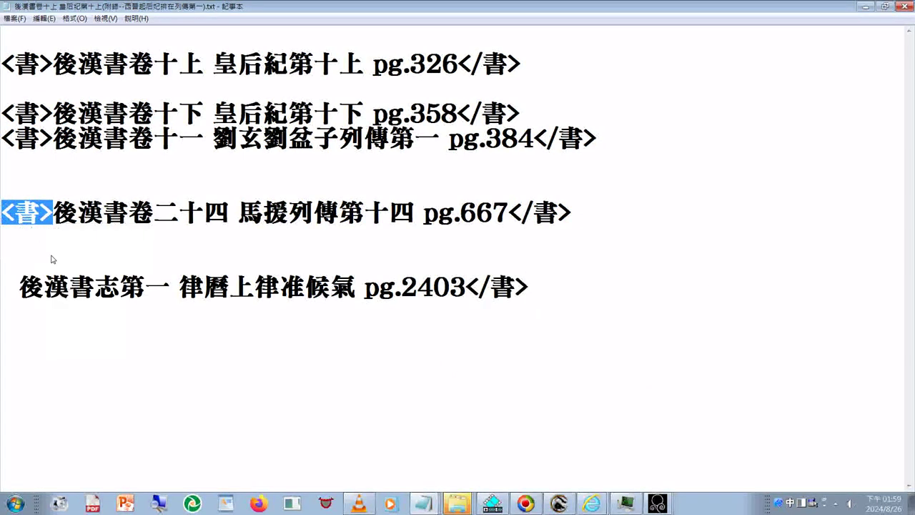
{"action": "left_click", "coordinate": [20, 287]}
{"action": "right_click", "coordinate": [21, 289]}
{"action": "left_click_drag", "start_coordinate": [2, 295], "coordinate": [11, 288]}
{"action": "right_click", "coordinate": [11, 288]}
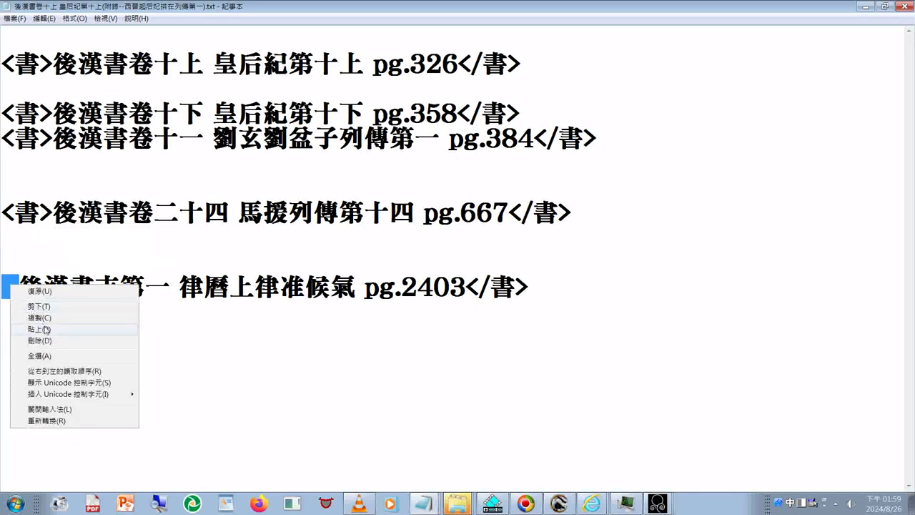
{"action": "left_click", "coordinate": [50, 329]}
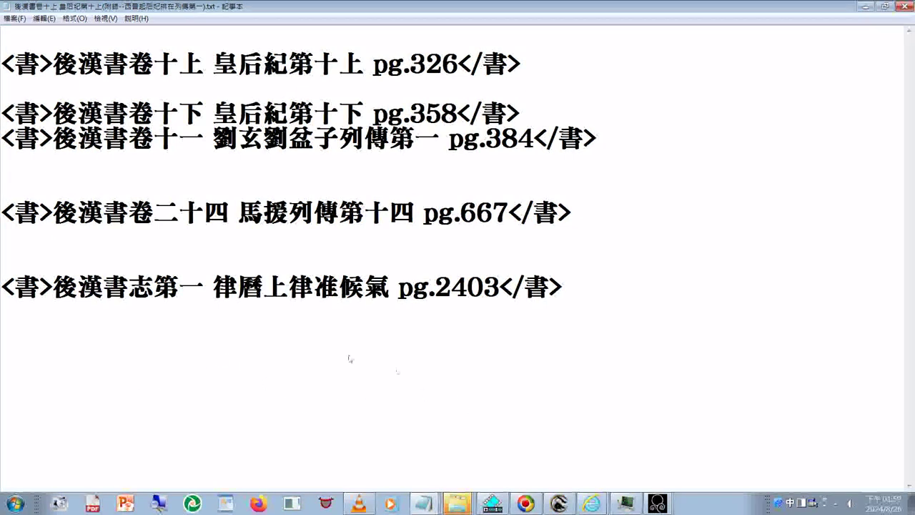
Copy 志第一 from the tagged heading in the notes file
{"action": "left_click_drag", "start_coordinate": [130, 288], "coordinate": [200, 286]}
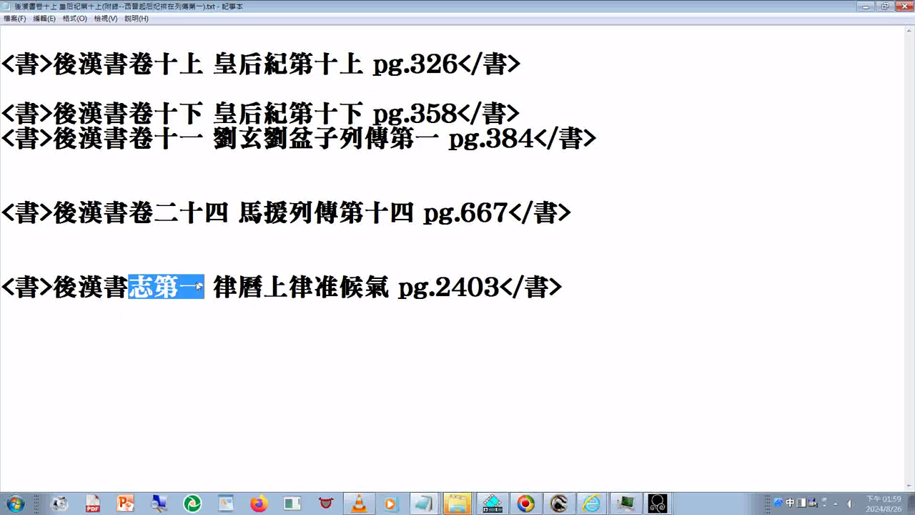
{"action": "right_click", "coordinate": [166, 285]}
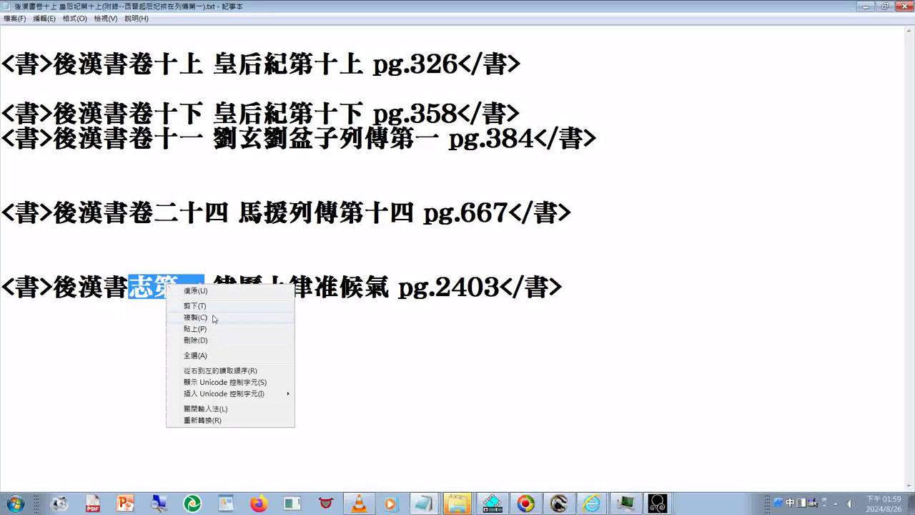
{"action": "left_click", "coordinate": [215, 318]}
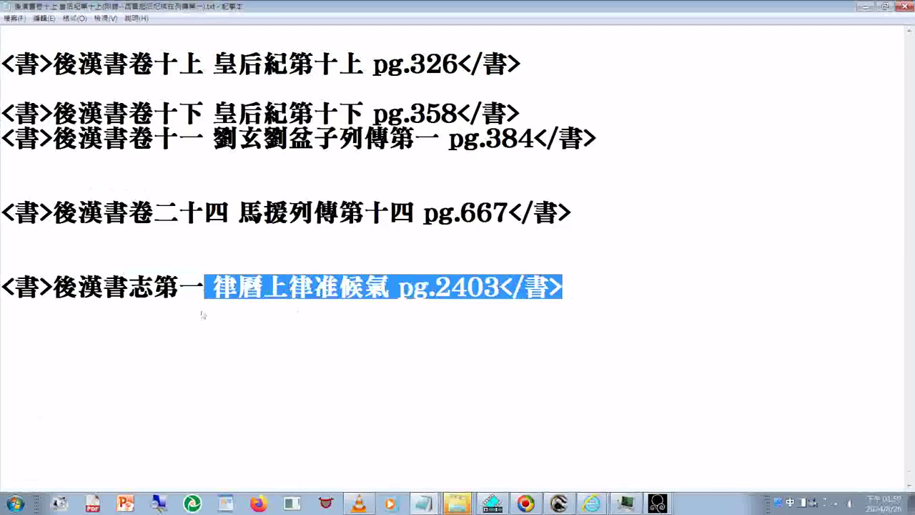
Copy the whole tagged line <書>後漢書志第一 律曆上律准候氣 pg.2403</書> from the notes file
{"action": "left_click_drag", "start_coordinate": [203, 315], "coordinate": [2, 323]}
{"action": "right_click", "coordinate": [2, 324]}
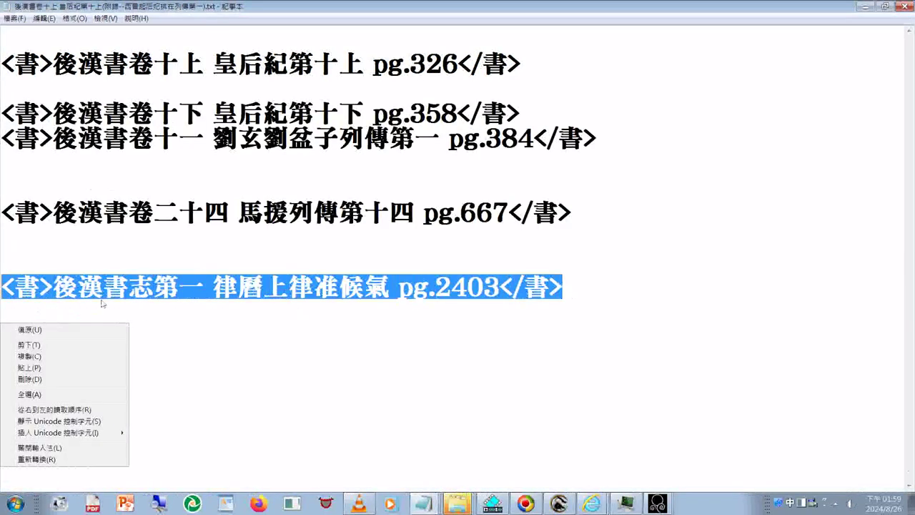
{"action": "right_click", "coordinate": [167, 274]}
{"action": "right_click", "coordinate": [167, 274]}
{"action": "left_click", "coordinate": [205, 307]}
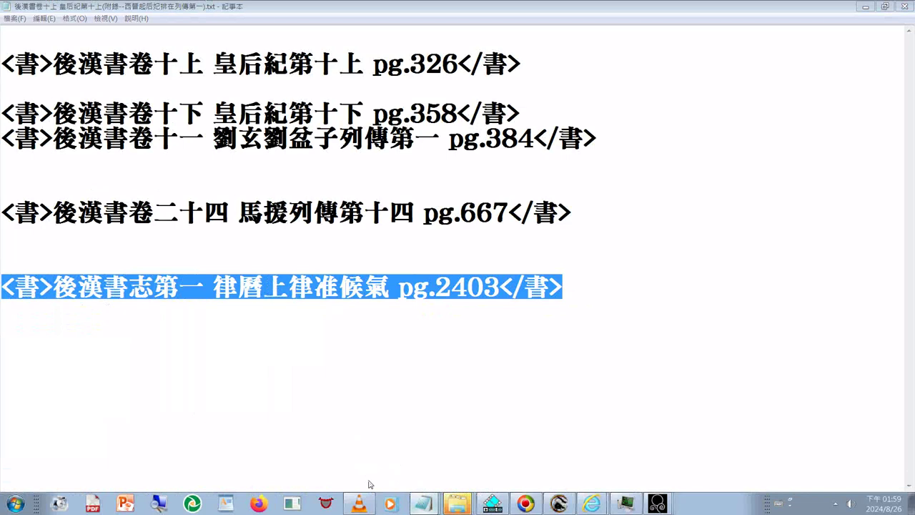
Replace the two 後漢書志第一 heading lines below pg.2403 in the XML text with the copied tagged line
{"action": "key", "text": "alt+Tab"}
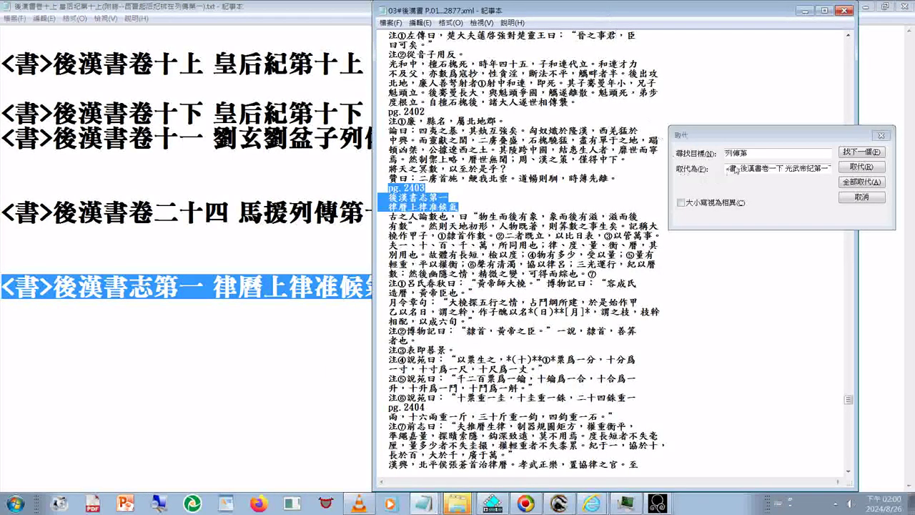
{"action": "left_click_drag", "start_coordinate": [727, 169], "coordinate": [854, 178]}
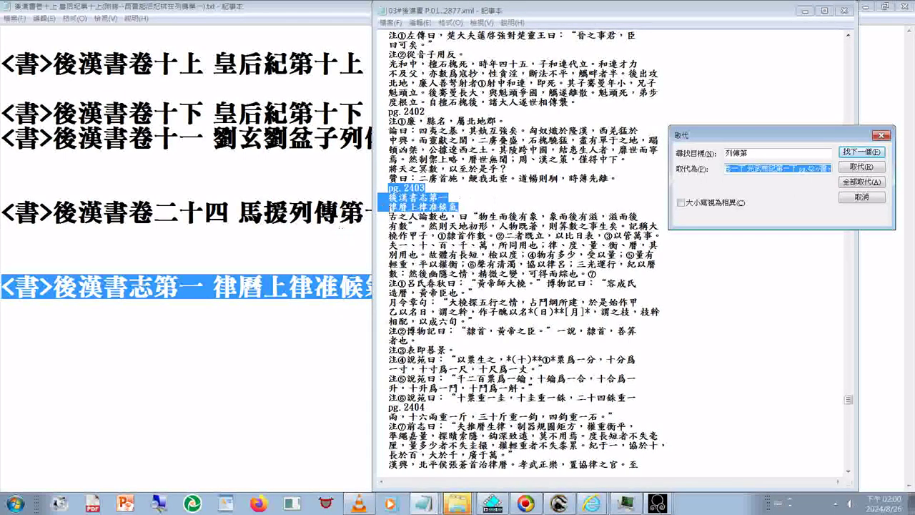
{"action": "right_click", "coordinate": [391, 206]}
{"action": "left_click", "coordinate": [387, 201]}
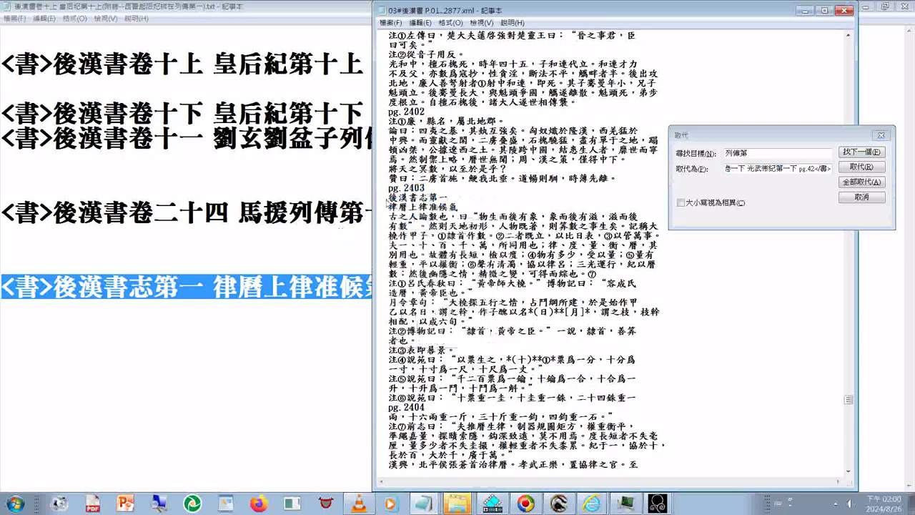
{"action": "left_click_drag", "start_coordinate": [388, 198], "coordinate": [458, 209]}
{"action": "right_click", "coordinate": [462, 205]}
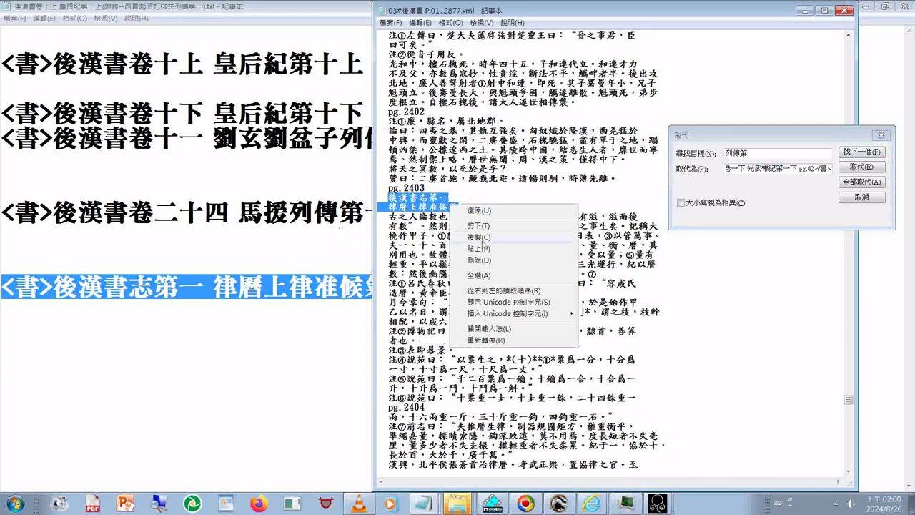
{"action": "left_click", "coordinate": [483, 247]}
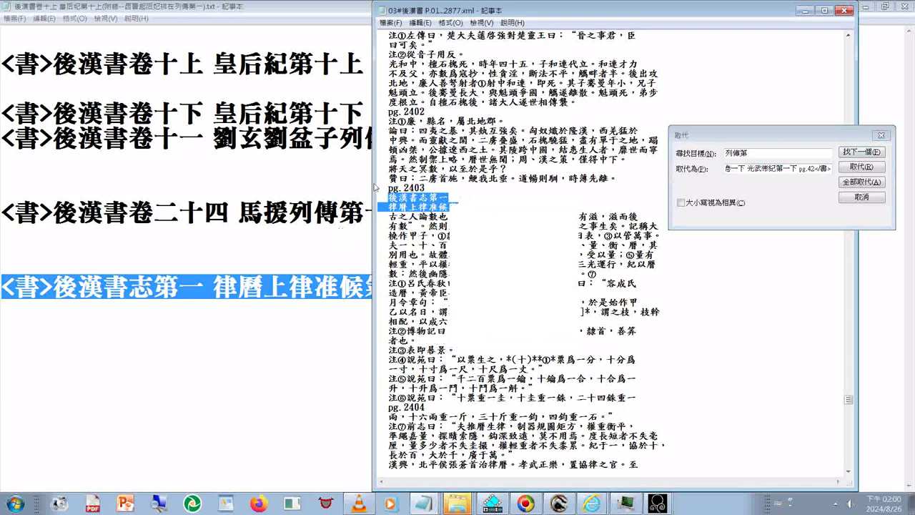
{"action": "key", "text": "ctrl+v"}
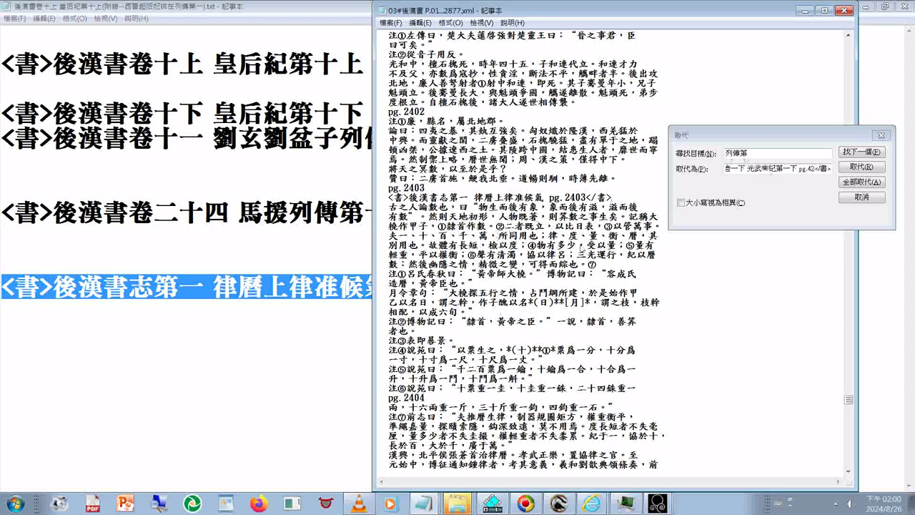
Set the Replace dialog's search text to 志第, copied from the new heading, and find the 後漢書志第二 heading below pg.2415
{"action": "left_click_drag", "start_coordinate": [436, 199], "coordinate": [463, 207]}
{"action": "left_click", "coordinate": [445, 200]}
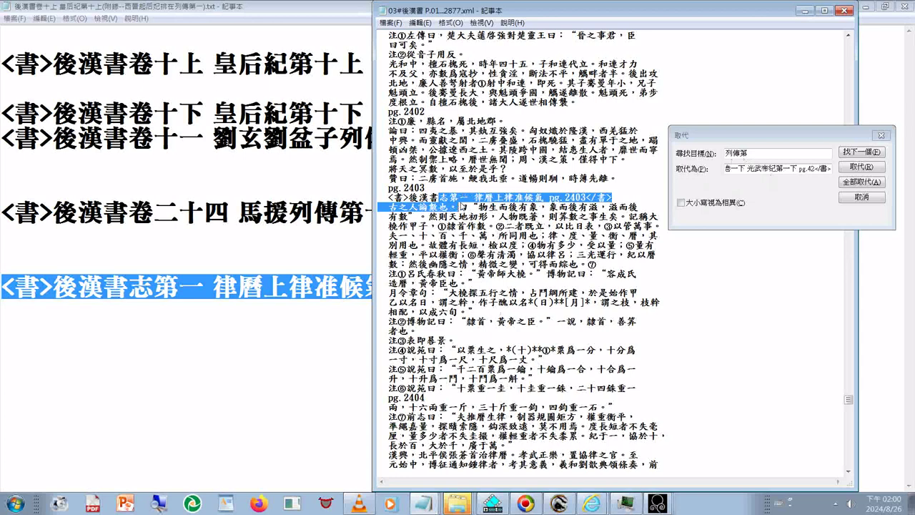
{"action": "left_click_drag", "start_coordinate": [463, 206], "coordinate": [458, 198]}
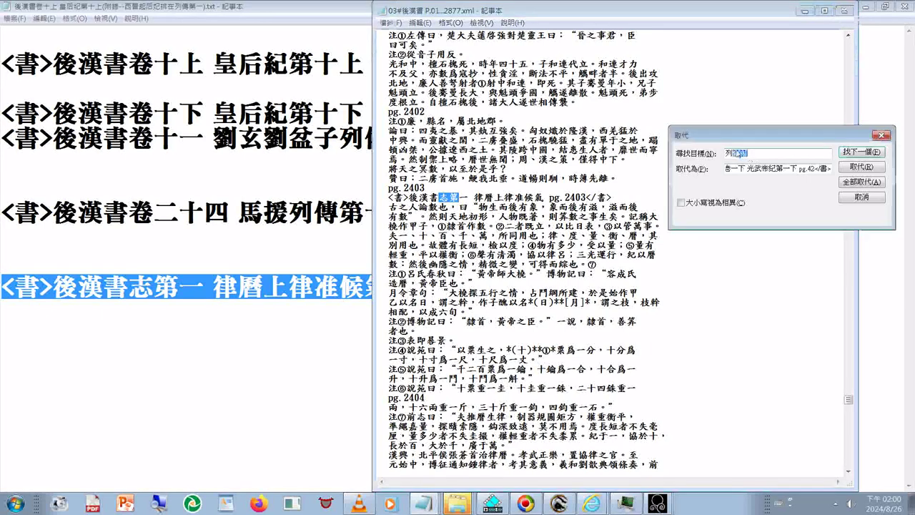
{"action": "left_click_drag", "start_coordinate": [748, 155], "coordinate": [726, 156]}
{"action": "right_click", "coordinate": [731, 157]}
{"action": "left_click", "coordinate": [788, 205]}
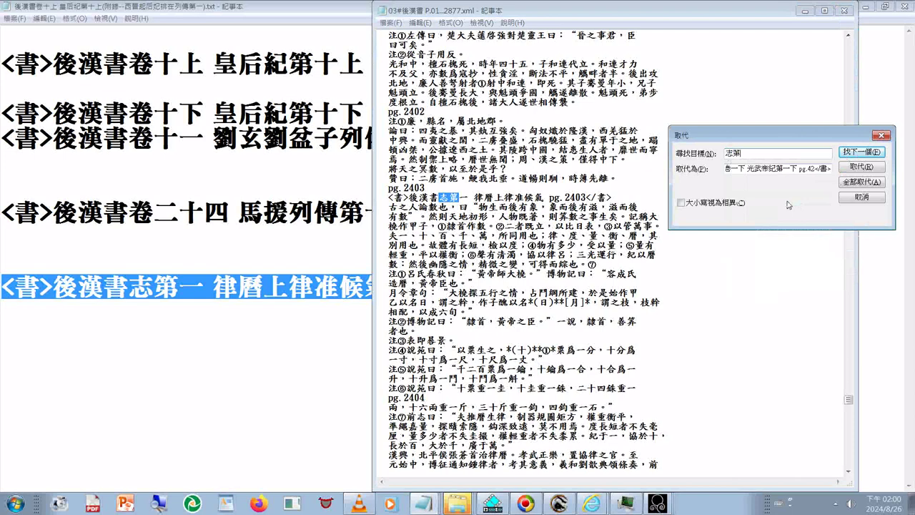
{"action": "key", "text": "Return"}
{"action": "left_click", "coordinate": [443, 440]}
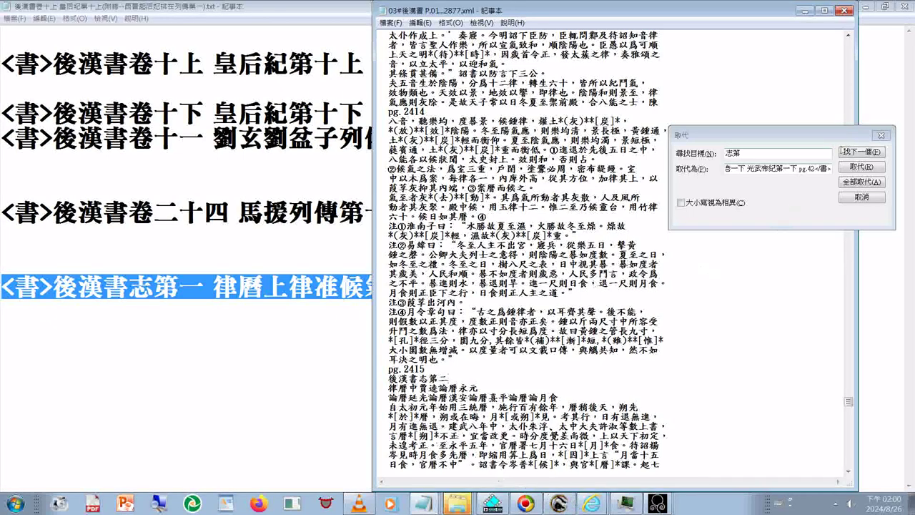
Find the following 志第 occurrences, from 後漢書志第三 below pg.2432 to the 後漢書志第四 heading below pg.2456
{"action": "left_click", "coordinate": [862, 152]}
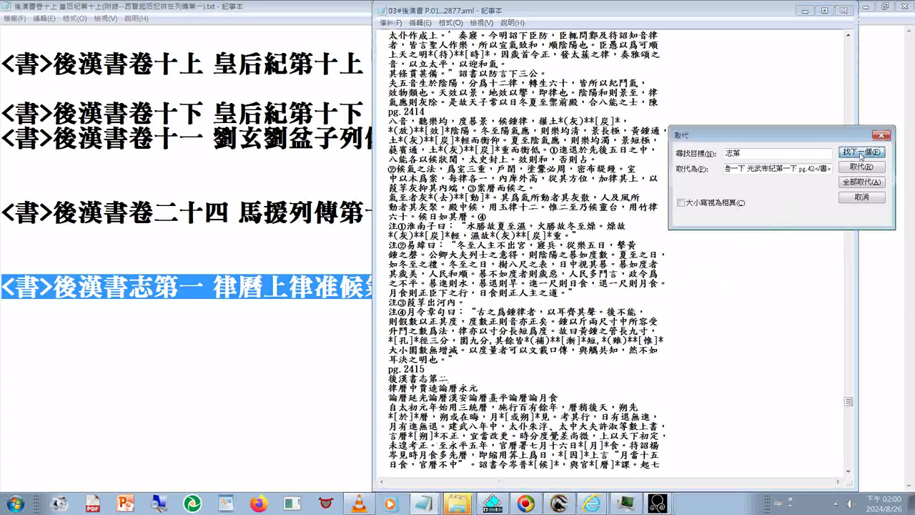
{"action": "left_click", "coordinate": [861, 152]}
{"action": "left_click", "coordinate": [461, 418]}
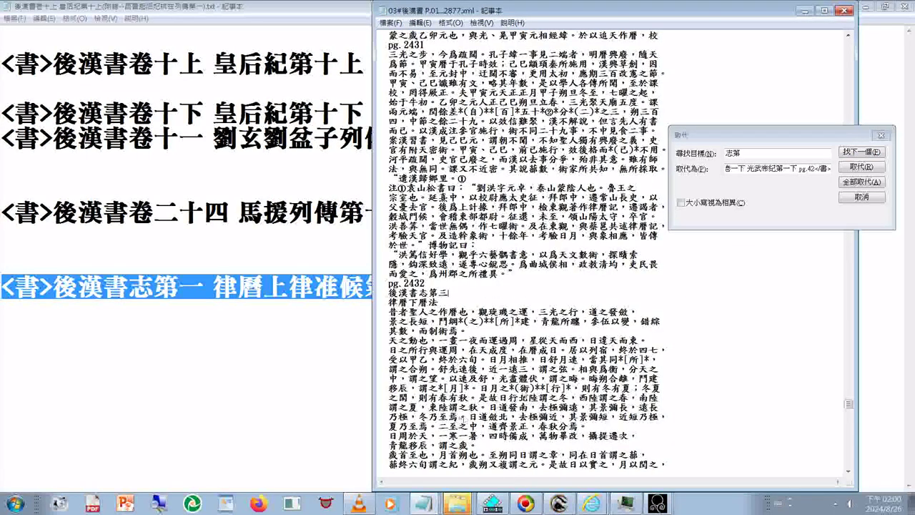
{"action": "scroll", "coordinate": [461, 418], "scroll_direction": "down", "scroll_amount": 4}
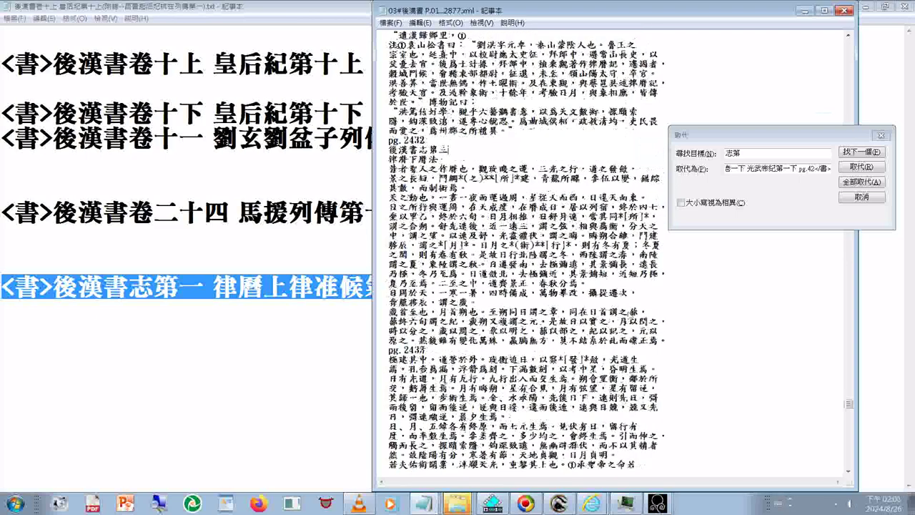
{"action": "scroll", "coordinate": [461, 419], "scroll_direction": "down", "scroll_amount": 3}
{"action": "left_click", "coordinate": [860, 155]}
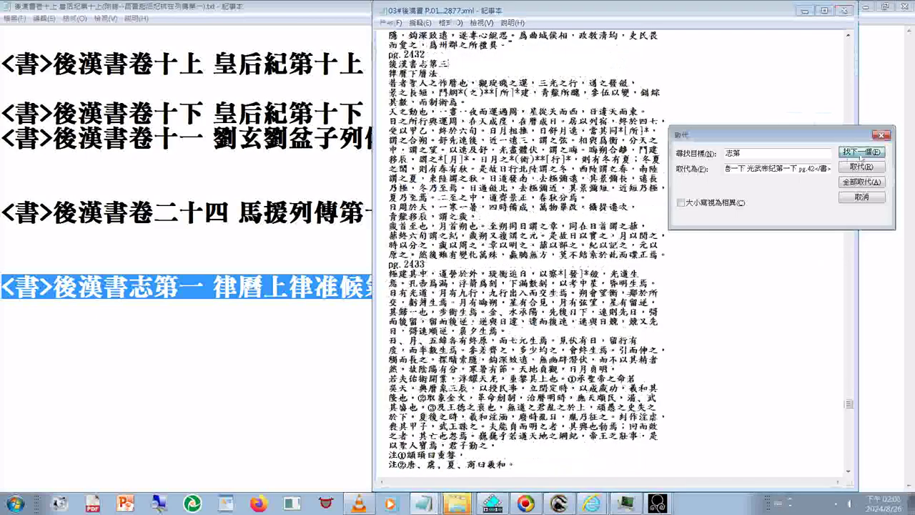
{"action": "left_click", "coordinate": [509, 449]}
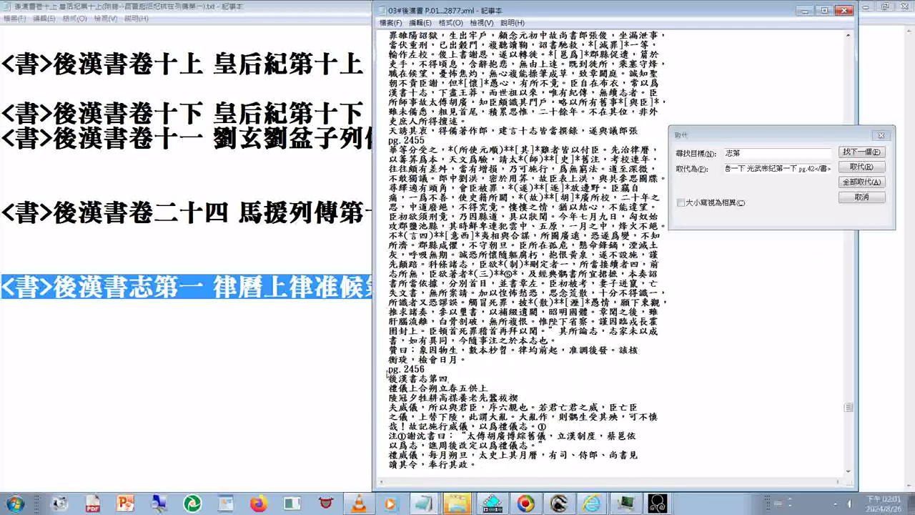
Copy pg.2456 and the two heading lines of 後漢書志第四 into the notes file below the tagged 志第一 line
{"action": "mouse_move", "coordinate": [388, 366]}
{"action": "left_mouse_down"}
{"action": "mouse_move", "coordinate": [450, 390]}
{"action": "mouse_move", "coordinate": [489, 391]}
{"action": "mouse_move", "coordinate": [389, 375]}
{"action": "left_mouse_up"}
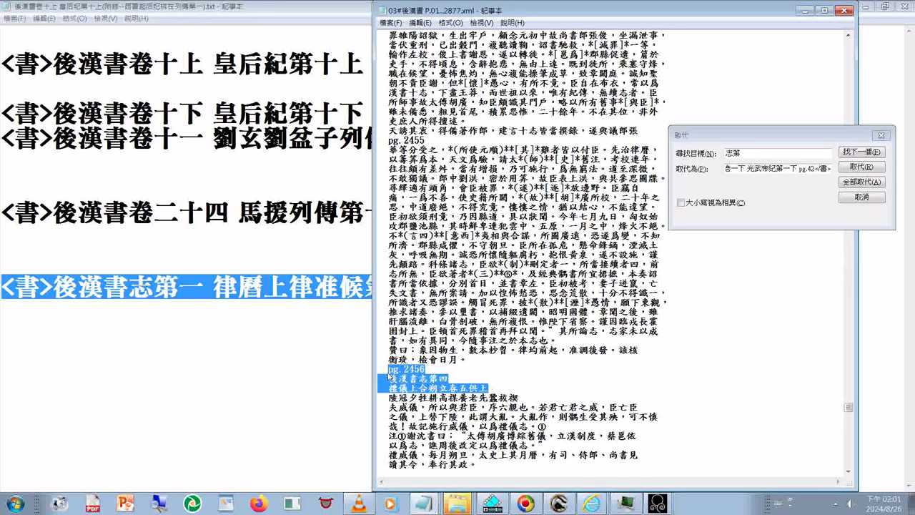
{"action": "right_click", "coordinate": [411, 383]}
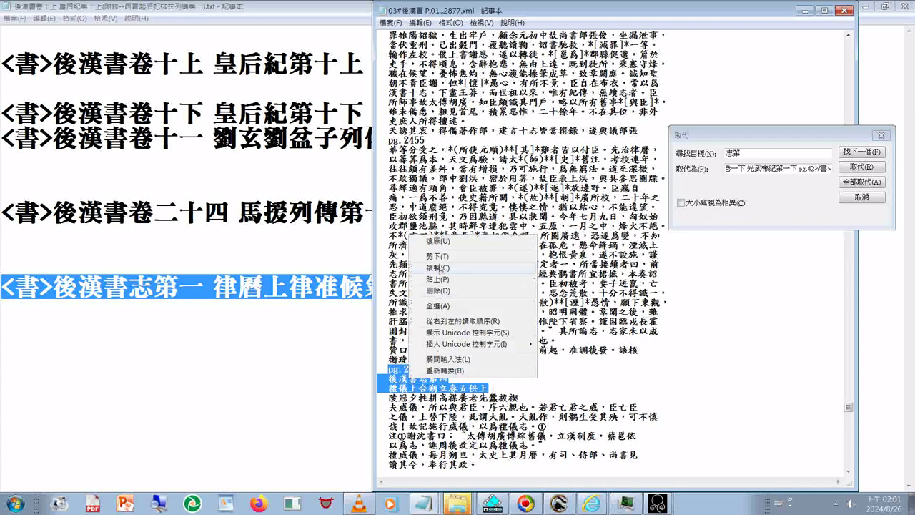
{"action": "left_click", "coordinate": [443, 270]}
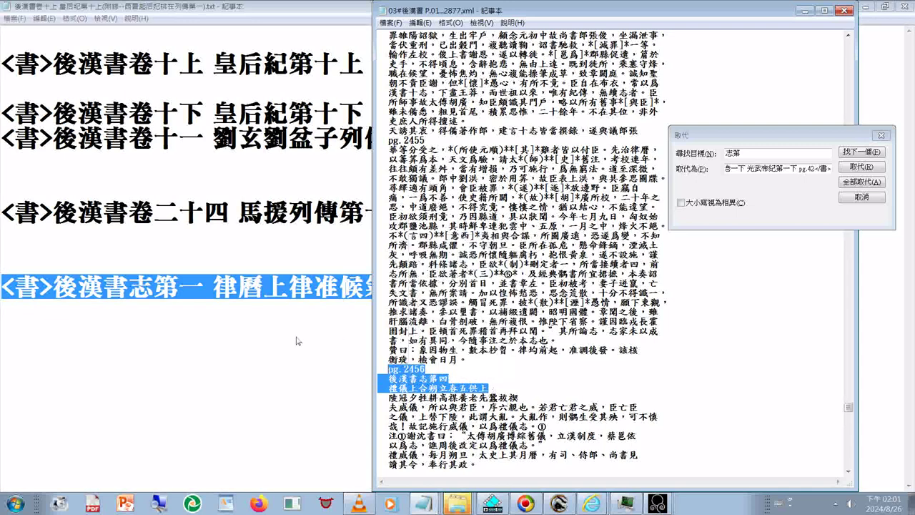
{"action": "left_click", "coordinate": [298, 341]}
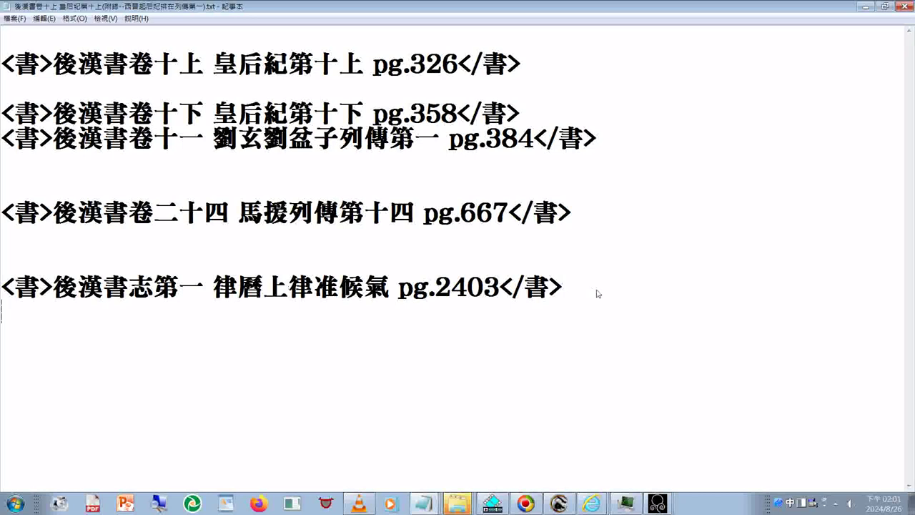
{"action": "key", "text": "ctrl+v"}
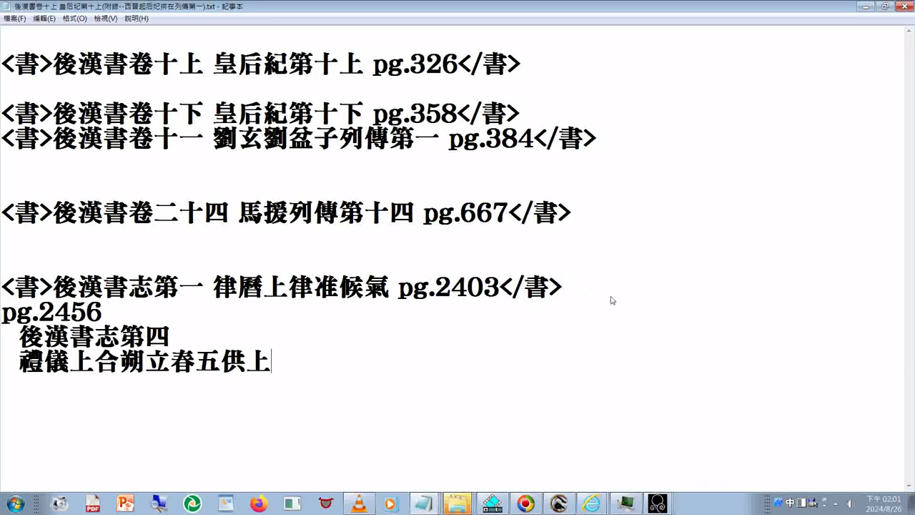
Join the pasted lines into 後漢書志第四 禮儀上合朔立春五供上 and move pg.2456 to the end of that line, separated by a space
{"action": "left_click", "coordinate": [415, 330]}
{"action": "key", "text": "Delete"}
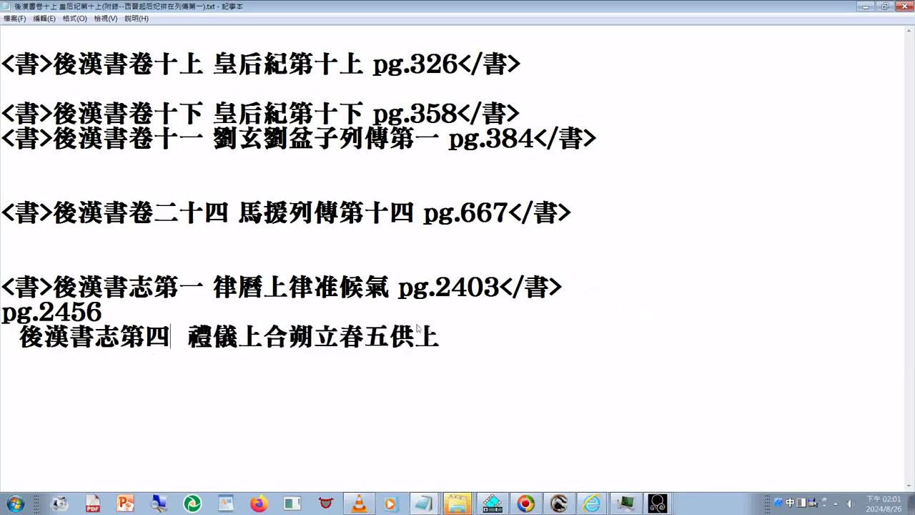
{"action": "key", "text": "Delete"}
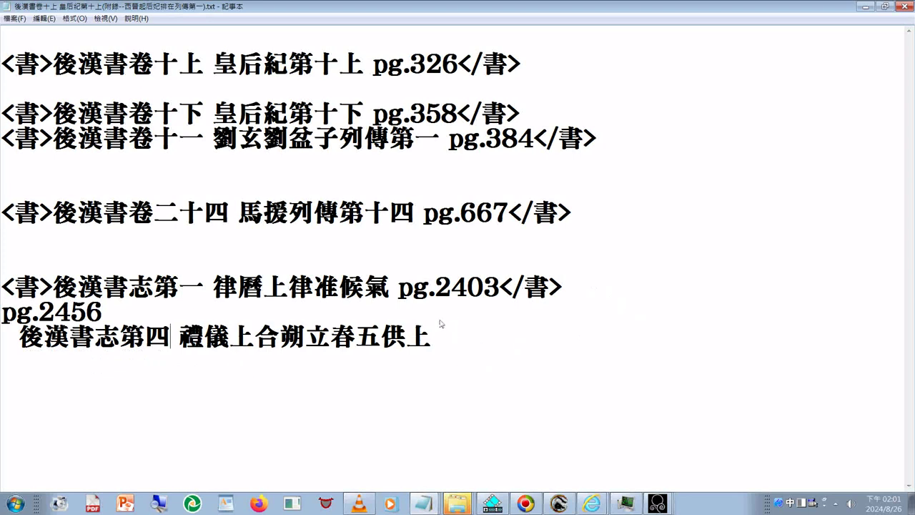
{"action": "left_click_drag", "start_coordinate": [140, 309], "coordinate": [2, 311]}
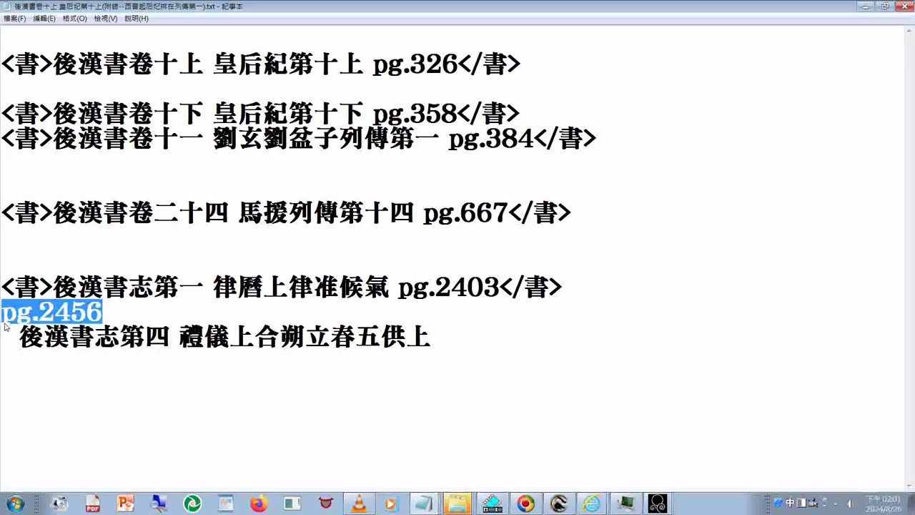
{"action": "right_click", "coordinate": [33, 308]}
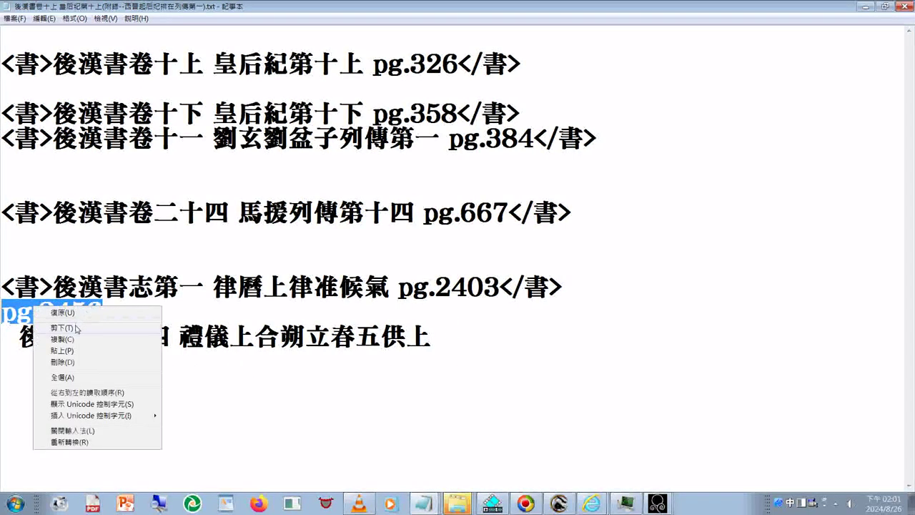
{"action": "left_click", "coordinate": [62, 327]}
{"action": "left_click", "coordinate": [492, 337]}
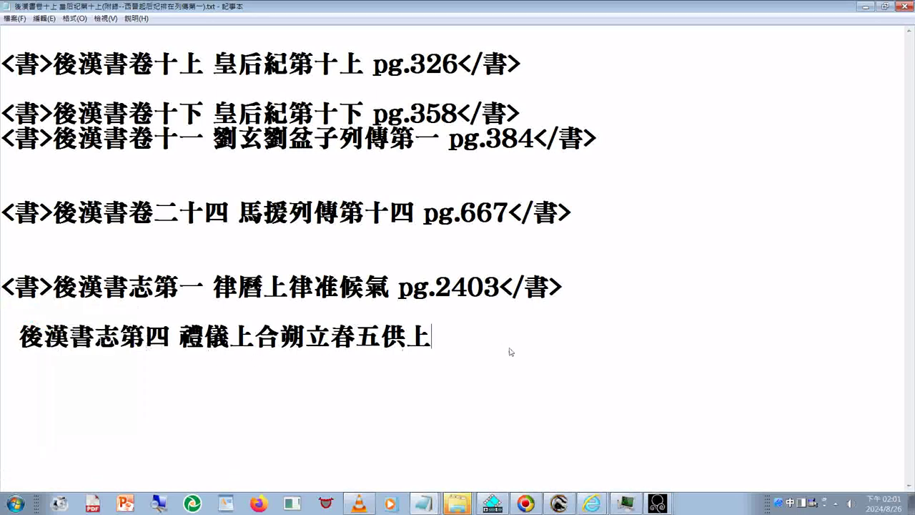
{"action": "right_click", "coordinate": [511, 349]}
{"action": "left_click", "coordinate": [575, 399]}
{"action": "left_click", "coordinate": [428, 342]}
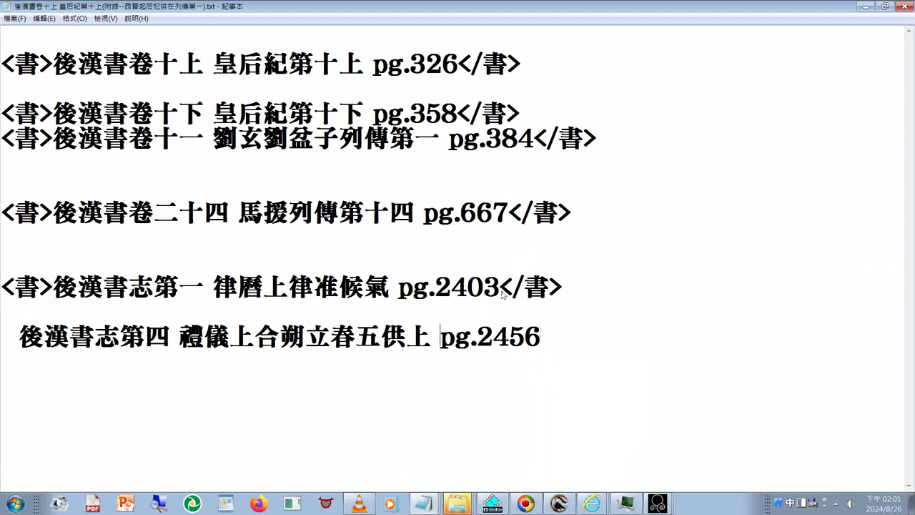
Copy the closing tag </書> from the 志第一 line and add it after pg.2456 on the 志第四 line
{"action": "left_click_drag", "start_coordinate": [500, 289], "coordinate": [562, 287]}
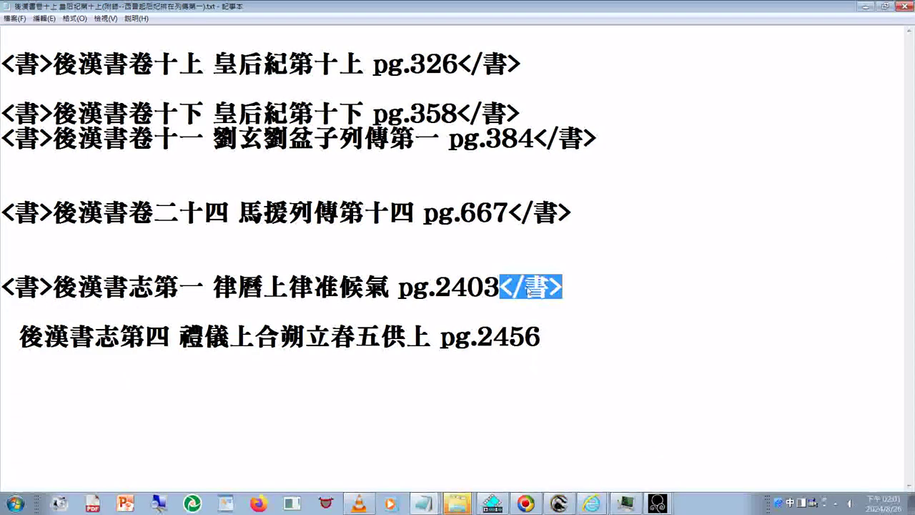
{"action": "right_click", "coordinate": [535, 286]}
{"action": "left_click", "coordinate": [562, 319]}
{"action": "left_click", "coordinate": [555, 334]}
{"action": "right_click", "coordinate": [555, 333]}
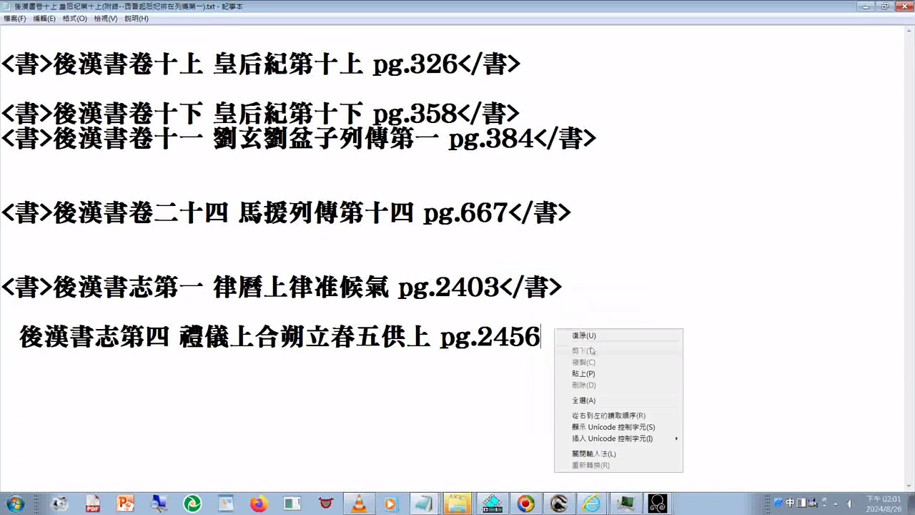
{"action": "left_click", "coordinate": [599, 377]}
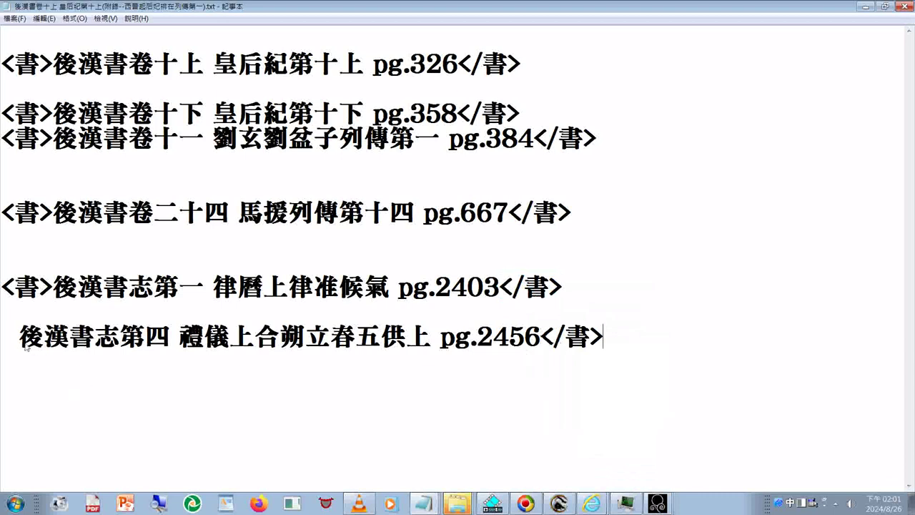
Replace the leading spaces of the 志第四 line with the copied tag and remove its slash to make the opening tag <書>
{"action": "left_click", "coordinate": [24, 343]}
{"action": "right_click", "coordinate": [22, 341]}
{"action": "left_click_drag", "start_coordinate": [1, 343], "coordinate": [22, 344]}
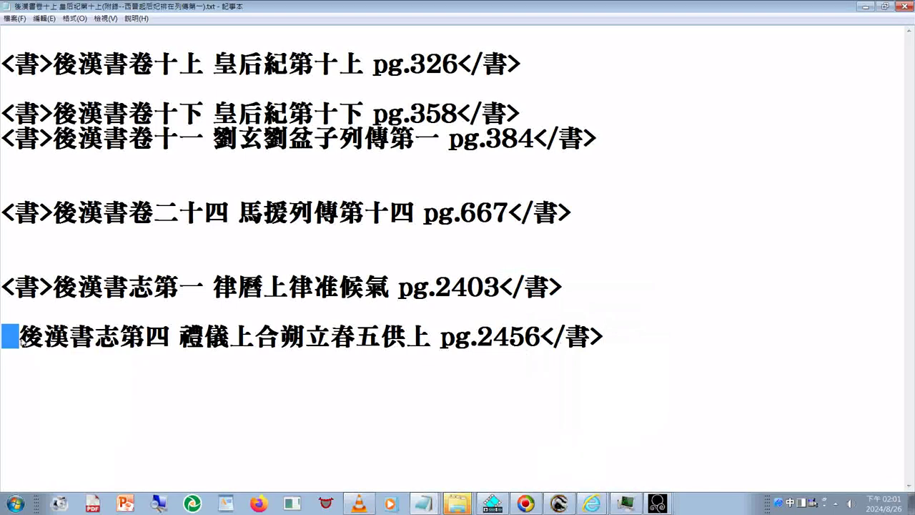
{"action": "right_click", "coordinate": [22, 341]}
{"action": "left_click", "coordinate": [70, 388]}
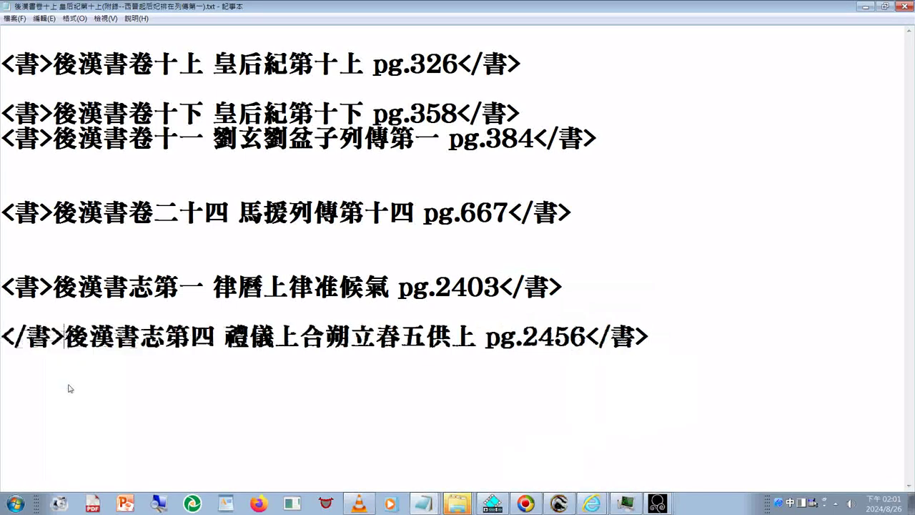
{"action": "key", "text": "Left"}
{"action": "key", "text": "Left"}
{"action": "key", "text": "BackSpace"}
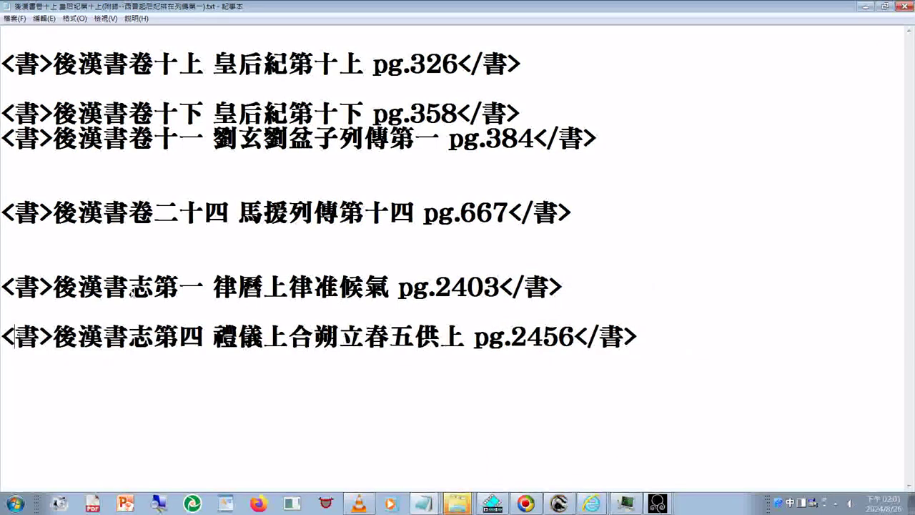
Replace the two 後漢書志第四 heading lines below pg.2456 in the XML text with the tagged line copied from the notes file
{"action": "left_click_drag", "start_coordinate": [671, 340], "coordinate": [3, 423]}
{"action": "right_click", "coordinate": [173, 358]}
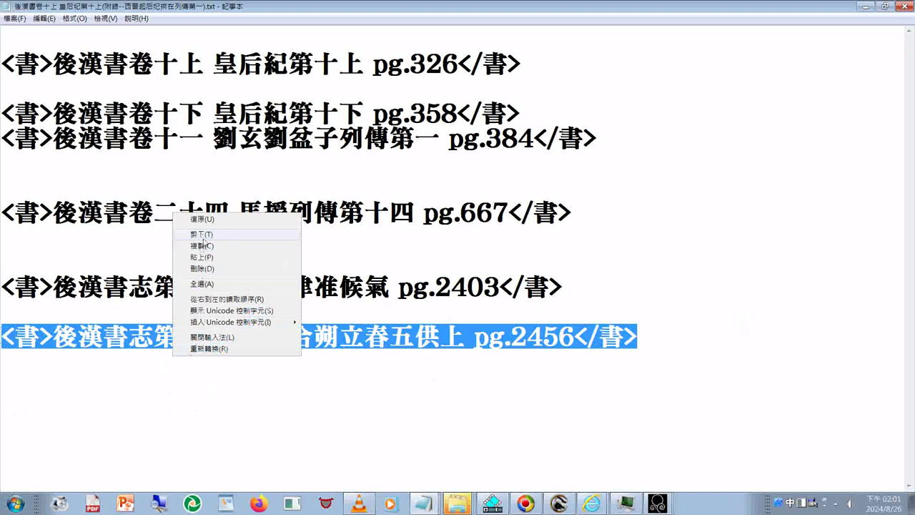
{"action": "left_click", "coordinate": [203, 245]}
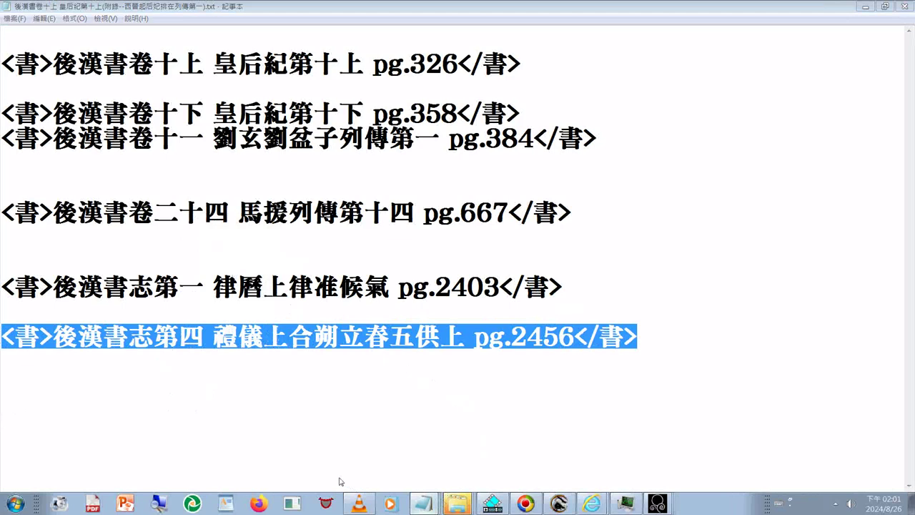
{"action": "key", "text": "alt+Tab"}
{"action": "right_click", "coordinate": [459, 243]}
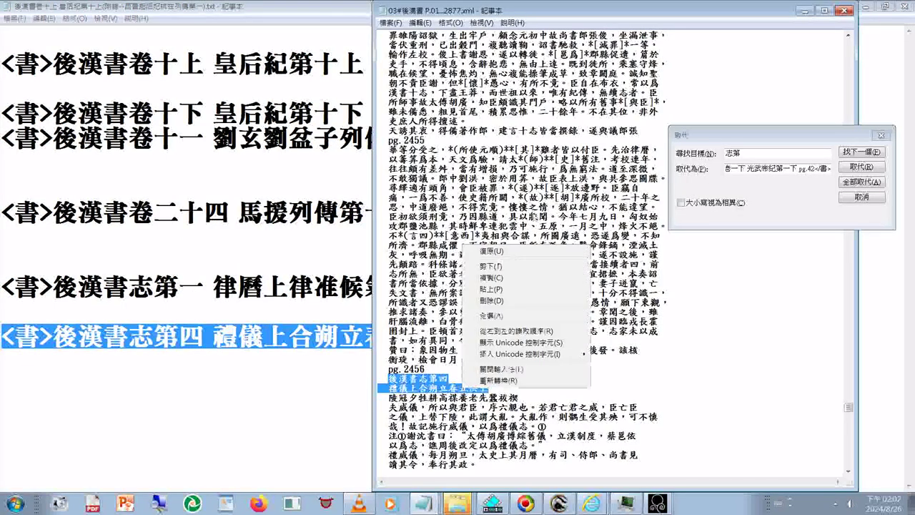
{"action": "left_click", "coordinate": [520, 298]}
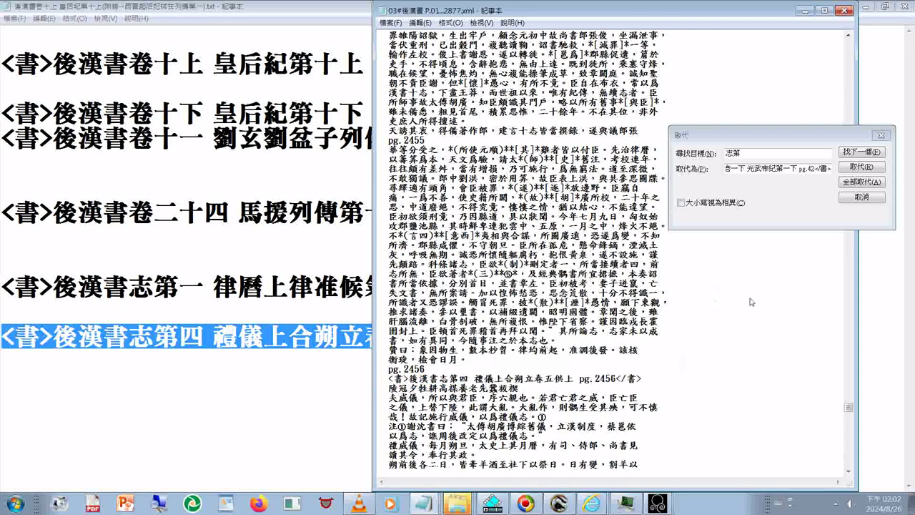
Find the 後漢書志第五 heading below pg.2468 with the 志第 search and look through the text beneath it
{"action": "left_click", "coordinate": [861, 151]}
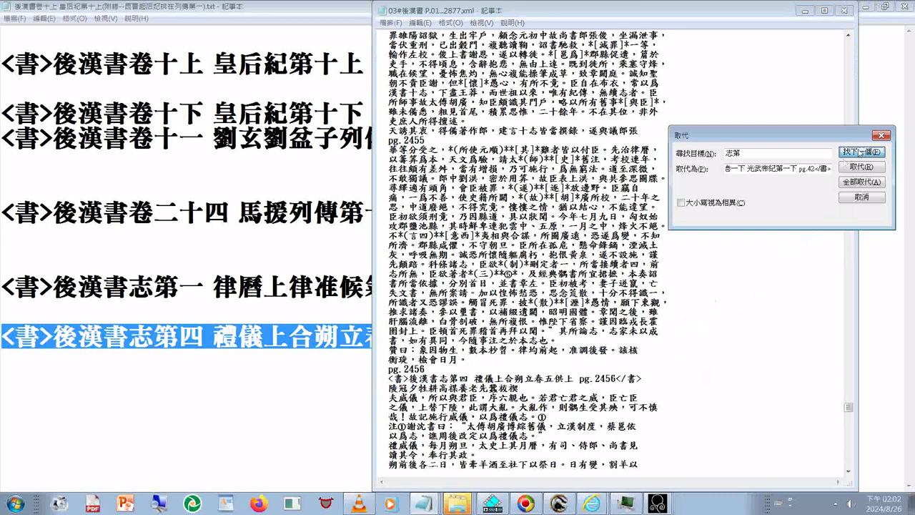
{"action": "left_click", "coordinate": [862, 152]}
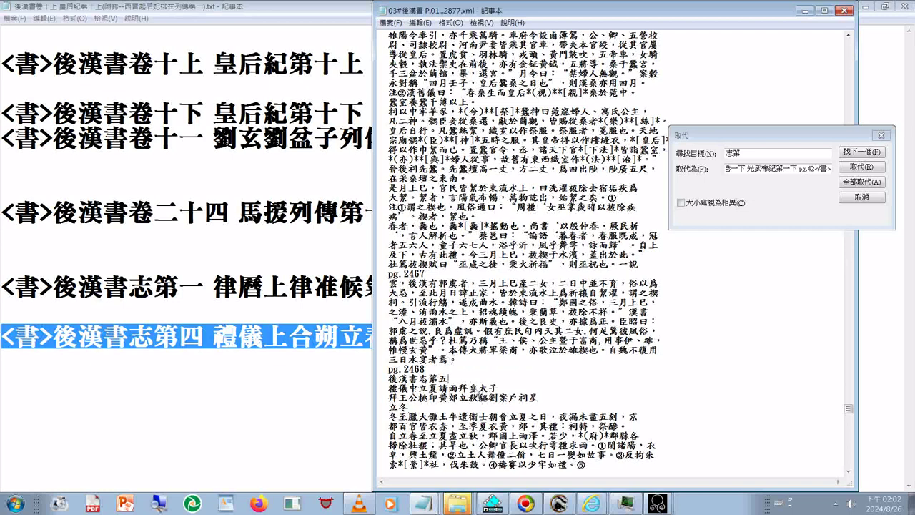
{"action": "scroll", "coordinate": [479, 395], "scroll_direction": "down", "scroll_amount": 2}
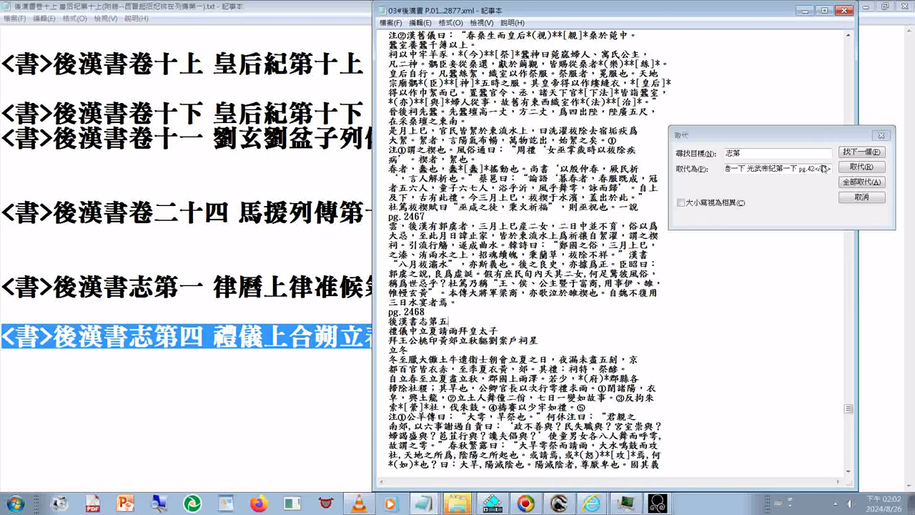
{"action": "left_click", "coordinate": [659, 370]}
{"action": "scroll", "coordinate": [661, 369], "scroll_direction": "down", "scroll_amount": 9}
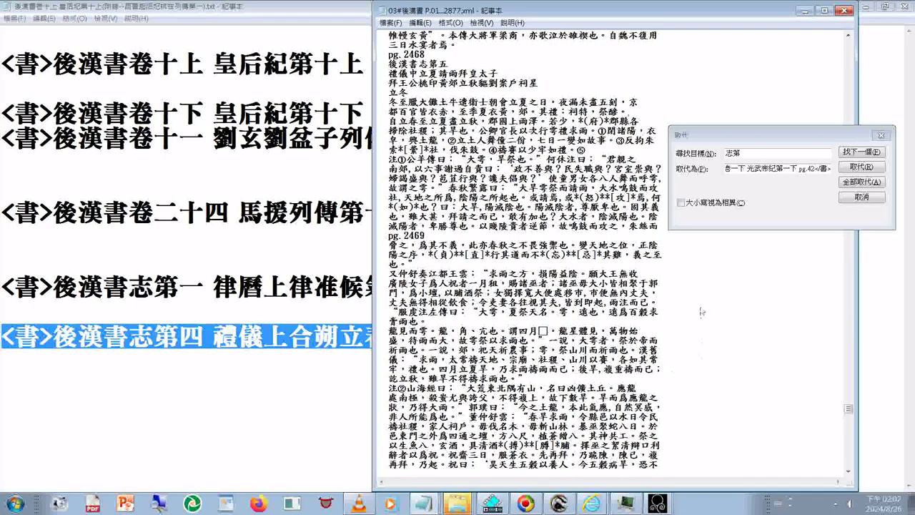
Find the 後漢書志第六 heading below pg.2484 with the 志第 search and look through the text beneath it
{"action": "left_click", "coordinate": [866, 151]}
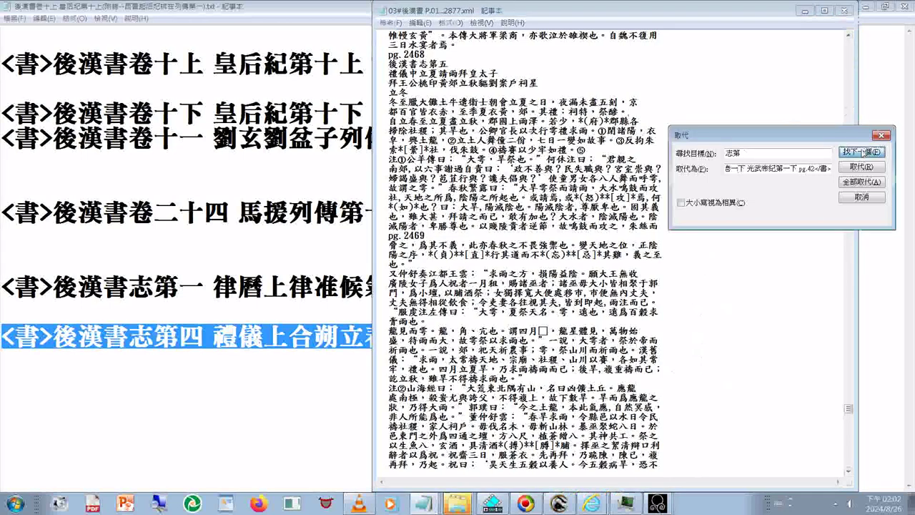
{"action": "left_click", "coordinate": [867, 151]}
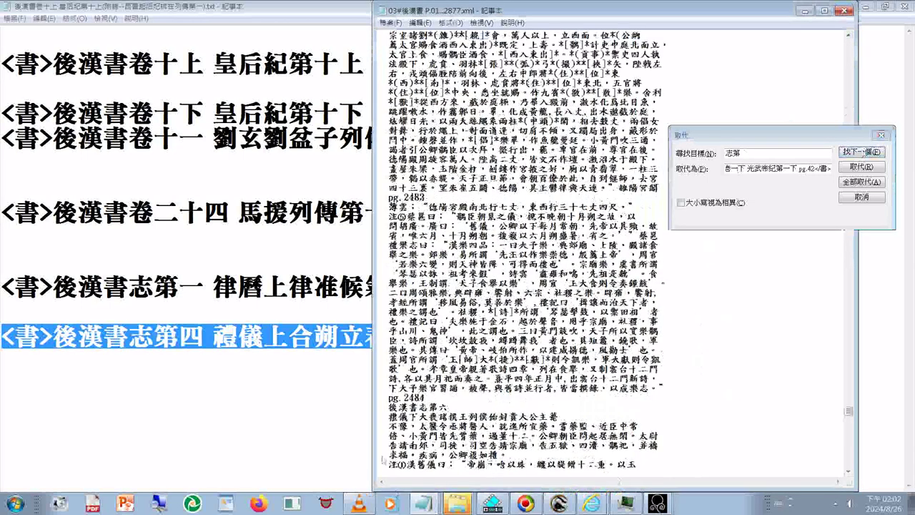
{"action": "left_click", "coordinate": [426, 425]}
{"action": "key", "text": "BackSpace"}
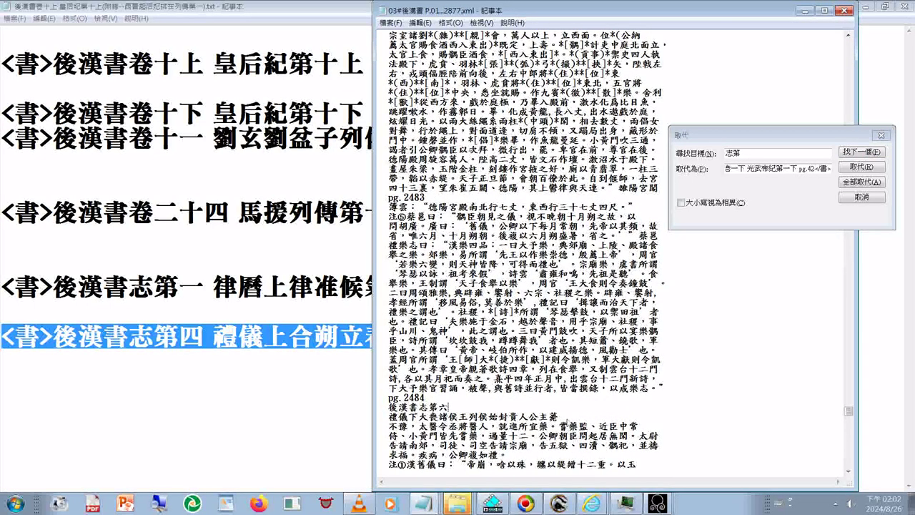
{"action": "scroll", "coordinate": [567, 422], "scroll_direction": "down", "scroll_amount": 3}
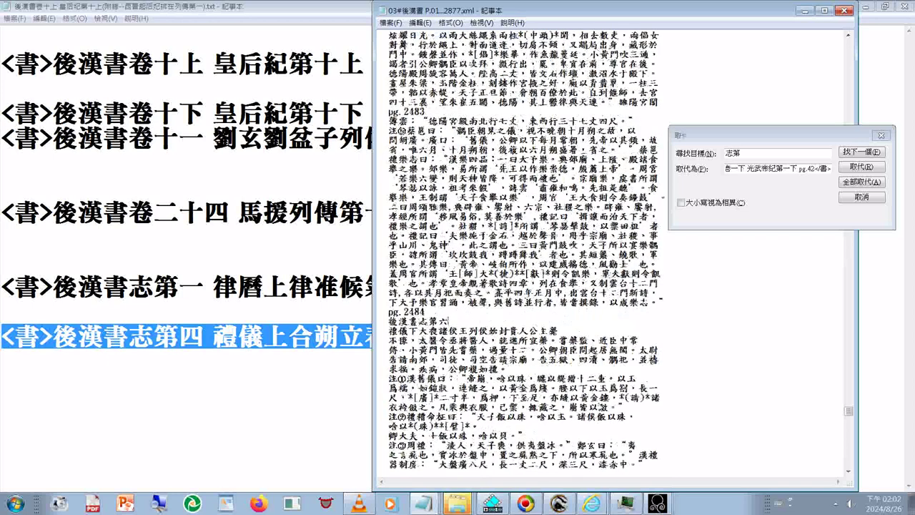
{"action": "scroll", "coordinate": [583, 395], "scroll_direction": "down", "scroll_amount": 3}
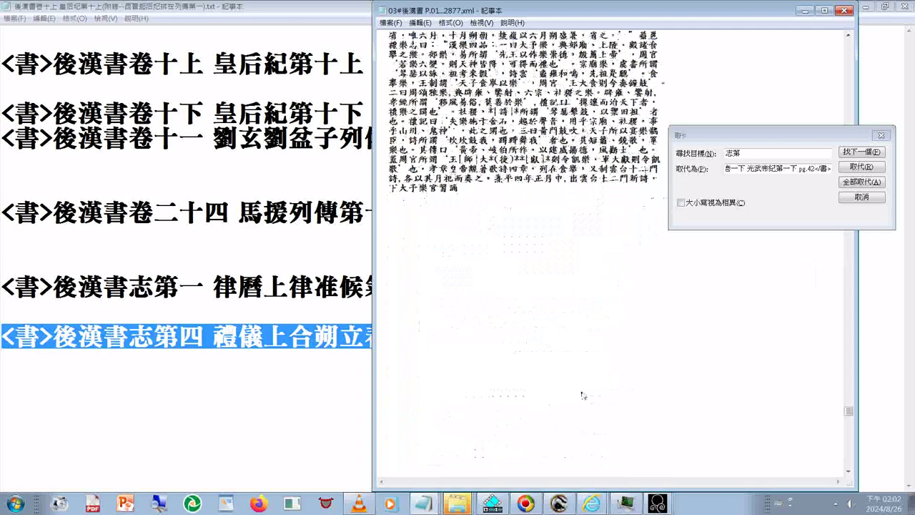
Find the 後漢書志第七 heading below pg.2496 in the XML text with the 志第 search
{"action": "scroll", "coordinate": [582, 395], "scroll_direction": "down", "scroll_amount": 3}
{"action": "scroll", "coordinate": [646, 446], "scroll_direction": "down", "scroll_amount": 3}
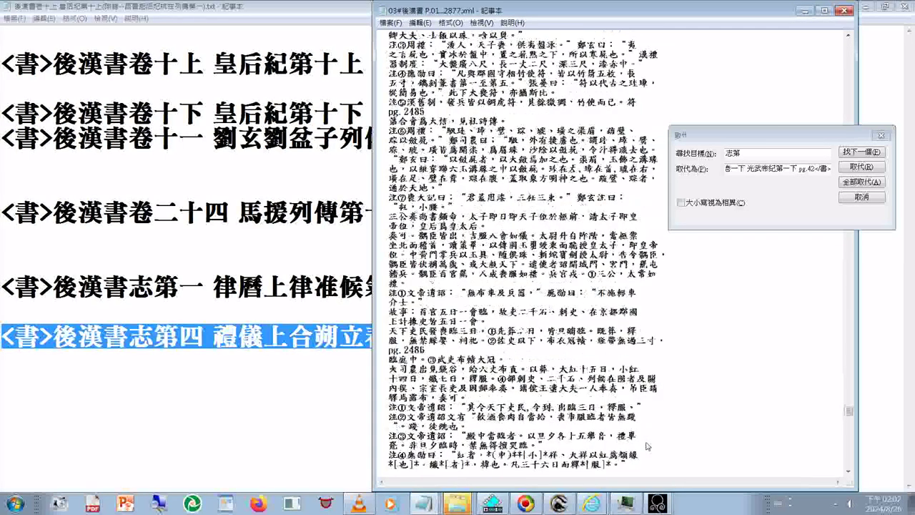
{"action": "left_click", "coordinate": [852, 152]}
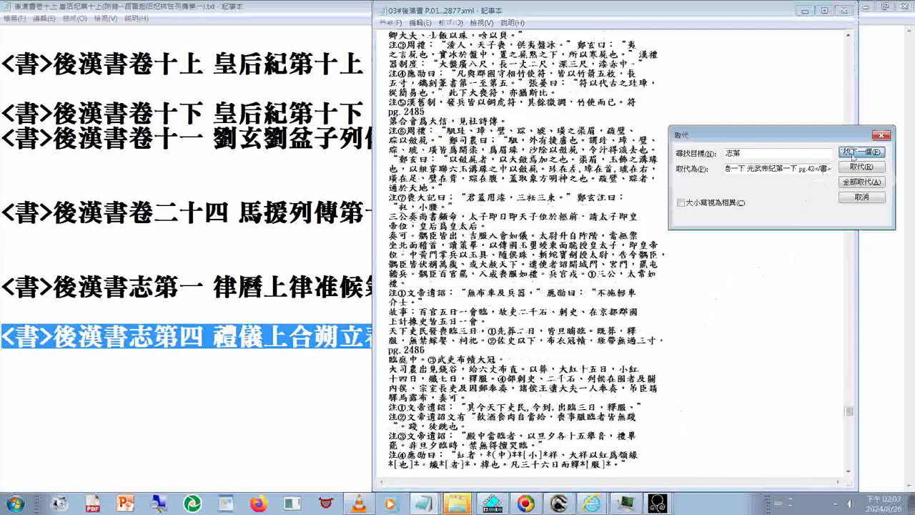
{"action": "left_click", "coordinate": [852, 152]}
{"action": "left_click", "coordinate": [542, 465]}
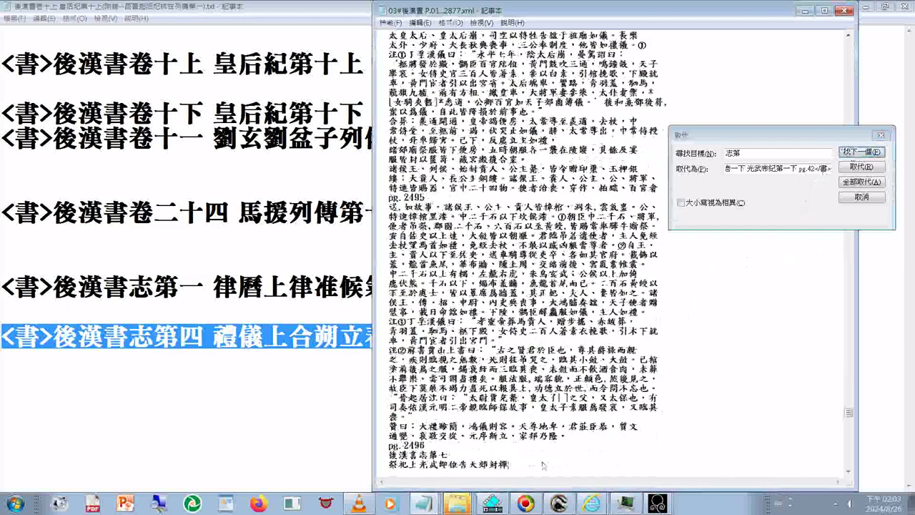
{"action": "scroll", "coordinate": [436, 387], "scroll_direction": "down", "scroll_amount": 3}
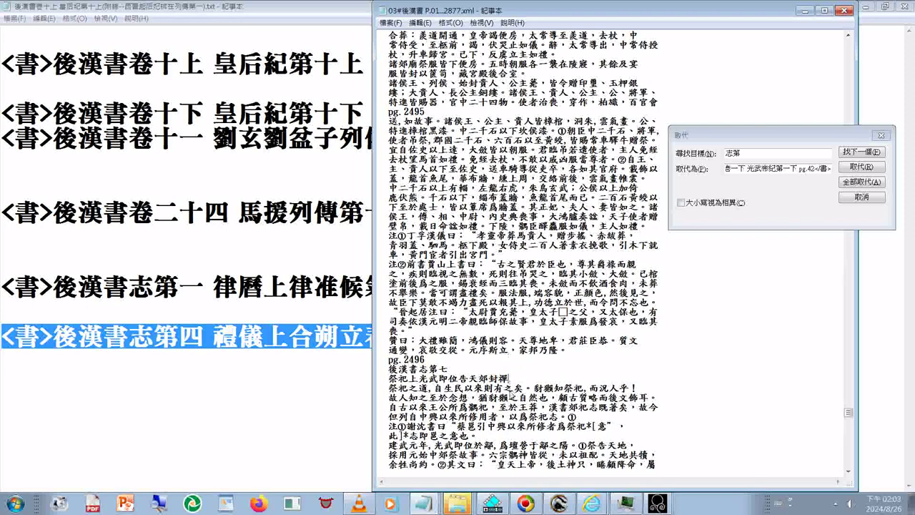
{"action": "scroll", "coordinate": [510, 394], "scroll_direction": "down", "scroll_amount": 1}
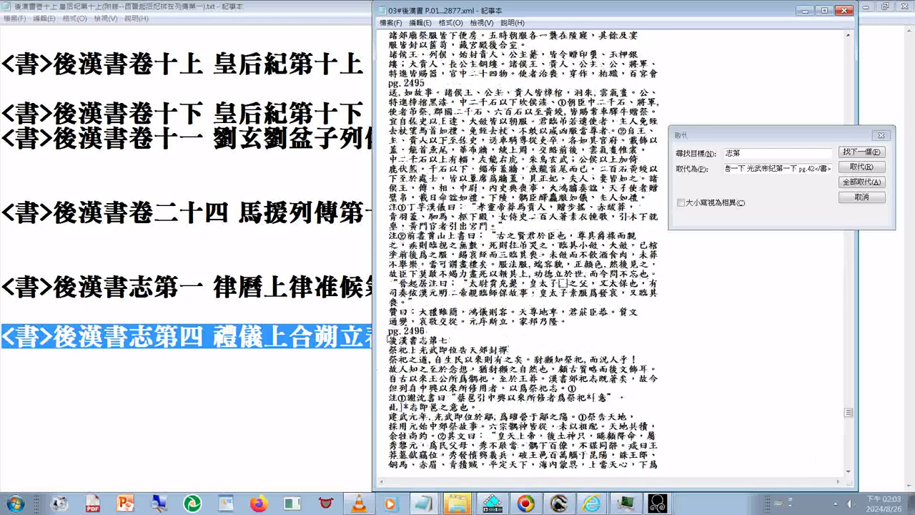
Copy the pg.2496 line and the two 後漢書志第七 heading lines from the XML text to a new line ending the notes file
{"action": "left_click_drag", "start_coordinate": [386, 337], "coordinate": [508, 351]}
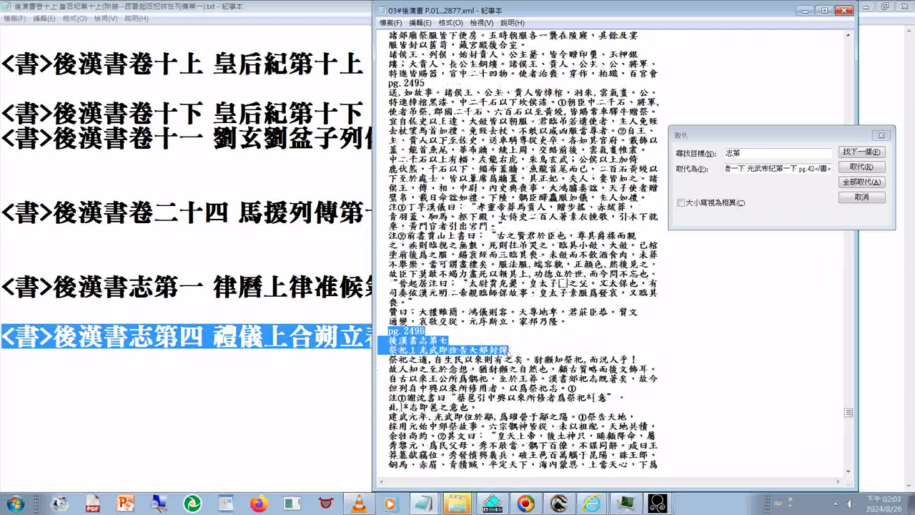
{"action": "scroll", "coordinate": [509, 350], "scroll_direction": "down", "scroll_amount": 7}
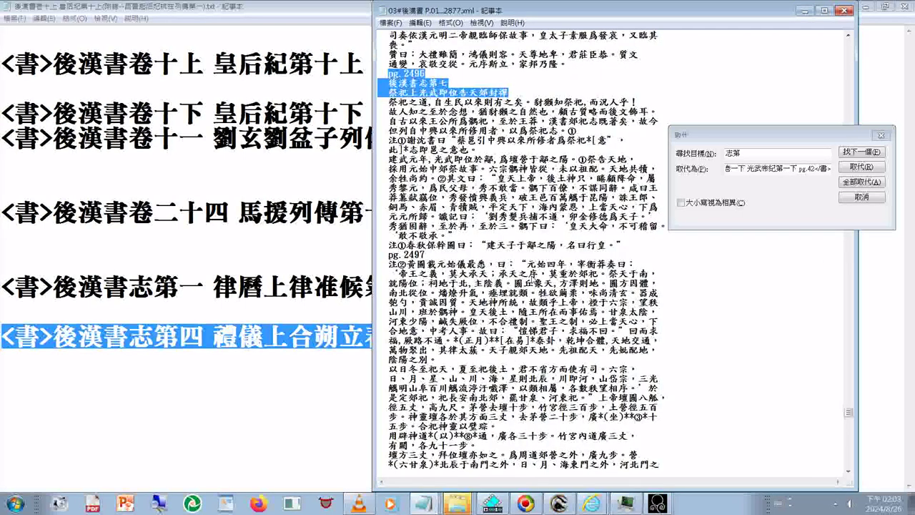
{"action": "key", "text": "alt+Tab"}
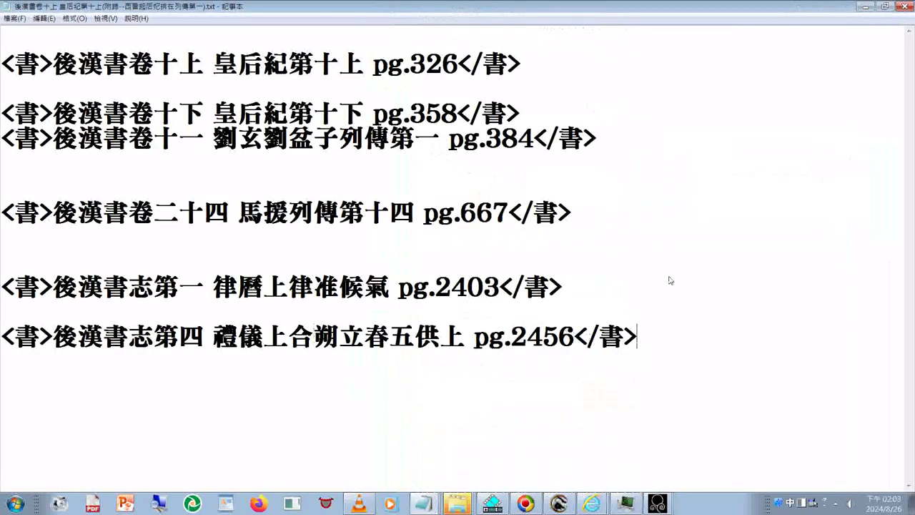
{"action": "key", "text": "Return"}
{"action": "type", "text": "pg.2496   後漢書志第七   祭祀上光武即位告天郊封禪"}
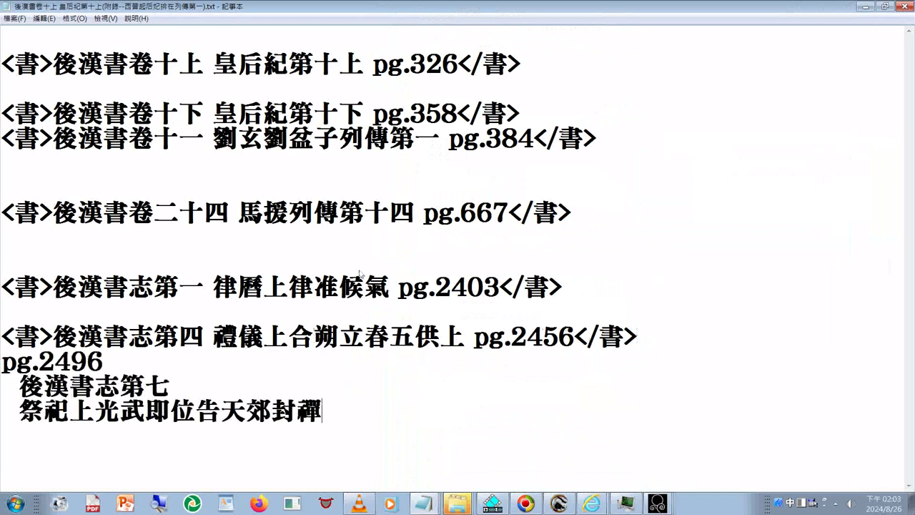
Join the 祭祀上光武即位告天郊封禪 title line onto the 後漢書志第七 line, separated by one space
{"action": "left_click", "coordinate": [260, 393]}
{"action": "key", "text": "Delete"}
{"action": "key", "text": "Delete"}
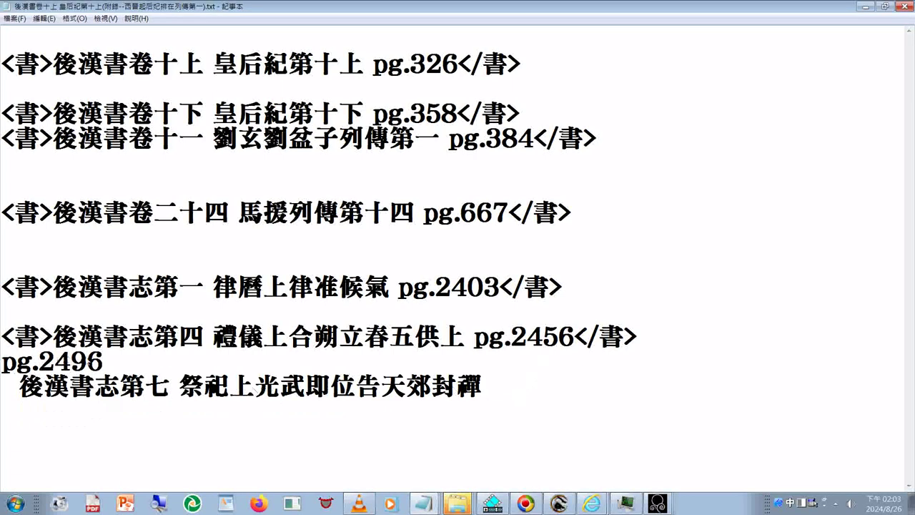
Move pg.2496 from its own line to the end of the 志第七 line, with a space before it
{"action": "left_click_drag", "start_coordinate": [104, 363], "coordinate": [1, 369]}
{"action": "key", "text": "ctrl+c"}
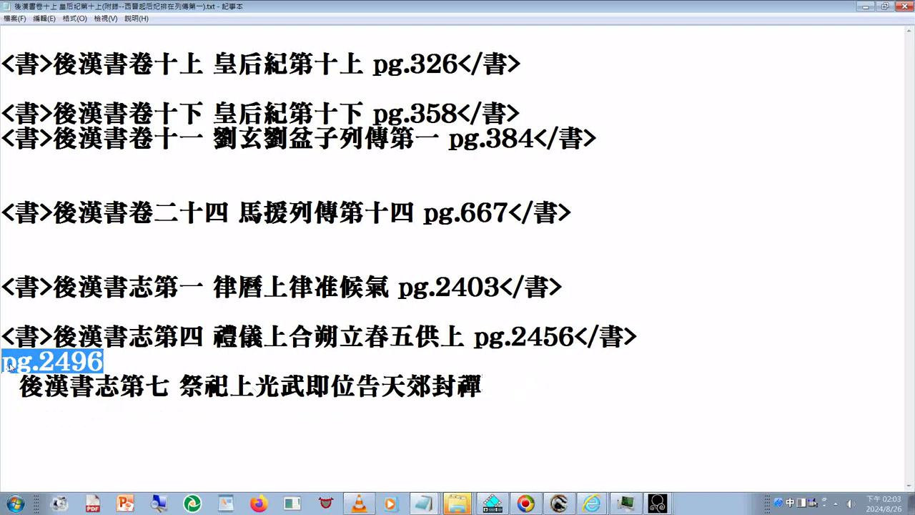
{"action": "right_click", "coordinate": [9, 220]}
{"action": "left_click", "coordinate": [62, 244]}
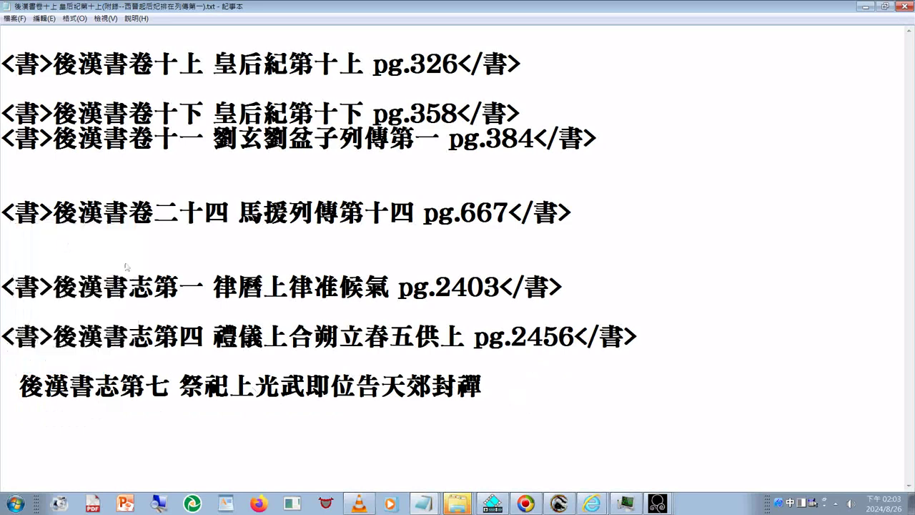
{"action": "key", "text": "ctrl+v"}
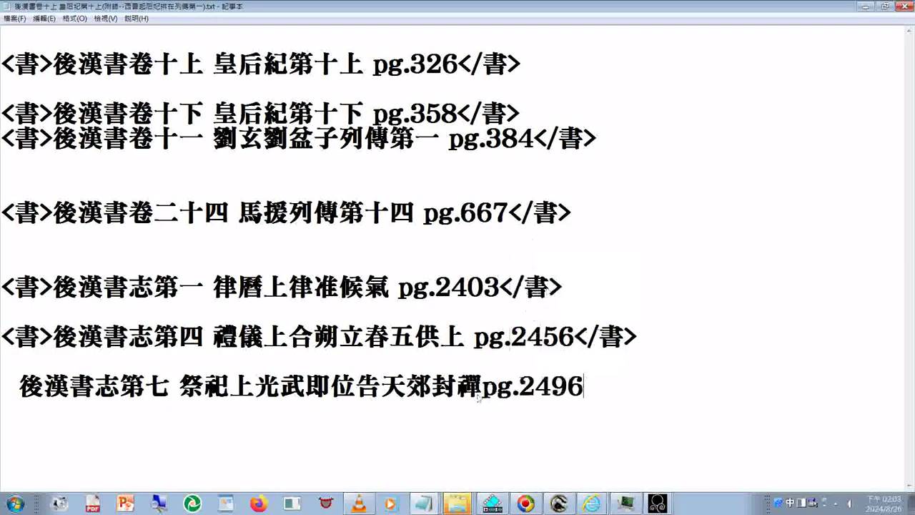
{"action": "left_click", "coordinate": [483, 390]}
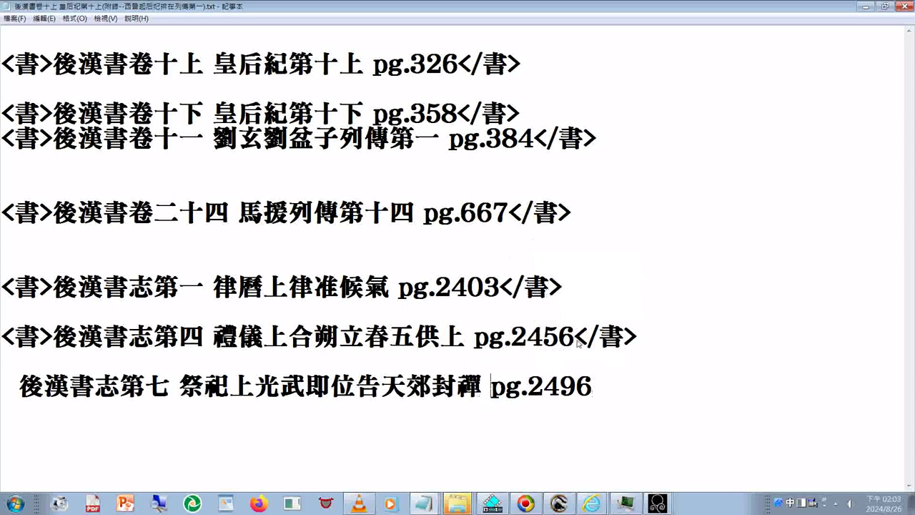
Copy the closing </書> tag from the 志第四 line to the end of the 志第七 line
{"action": "left_click_drag", "start_coordinate": [575, 337], "coordinate": [723, 349]}
{"action": "key", "text": "ctrl+c"}
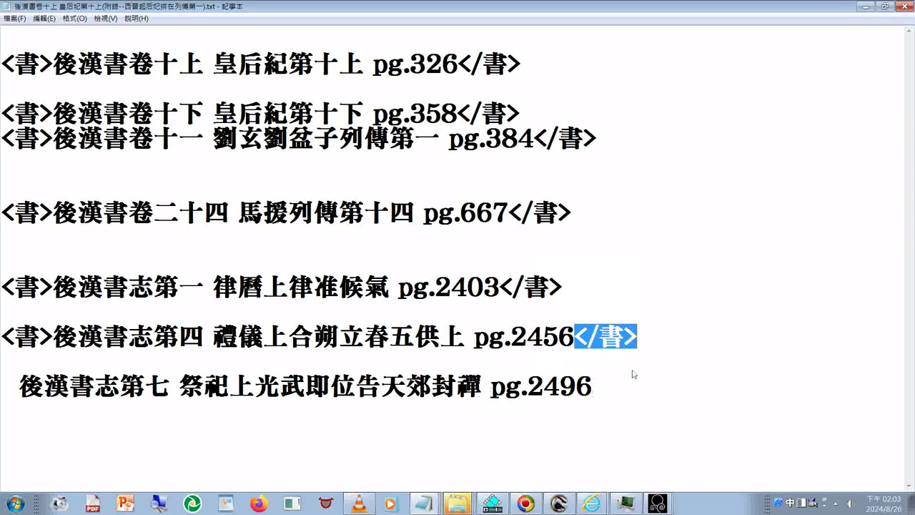
{"action": "left_click", "coordinate": [595, 401]}
{"action": "key", "text": "ctrl+v"}
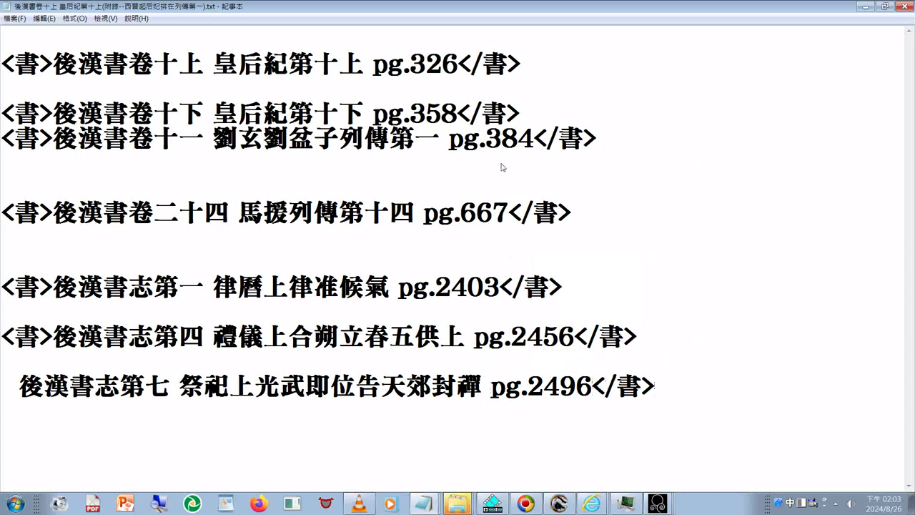
Replace the leading spaces of the 志第七 line with the copied tag and remove its slash to make the opening tag <書>
{"action": "key", "text": "Home"}
{"action": "key", "text": "ctrl+v"}
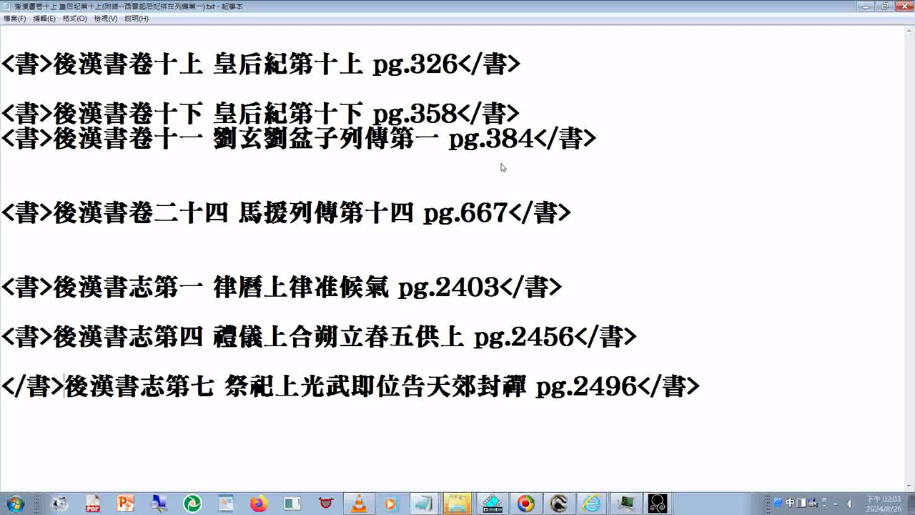
{"action": "key", "text": "Left"}
{"action": "key", "text": "Left"}
{"action": "key", "text": "Left"}
{"action": "key", "text": "Delete"}
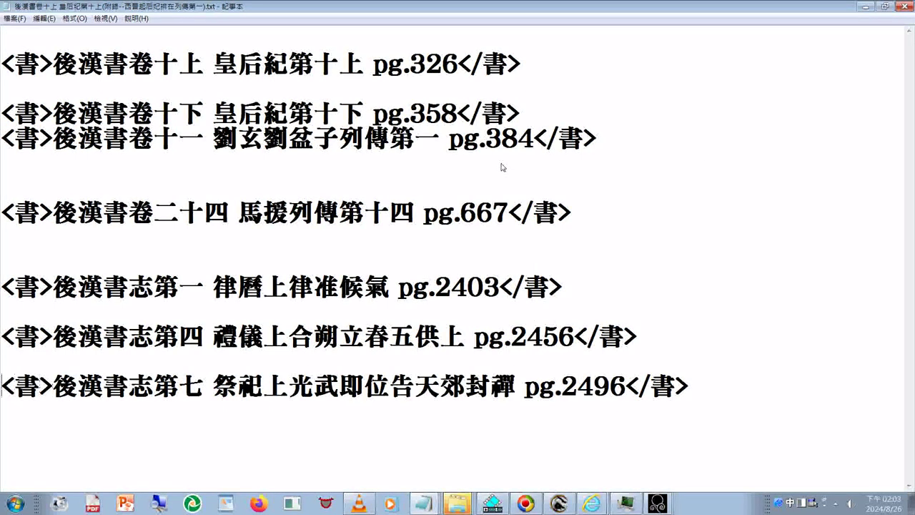
Copy the whole tagged 志第七 line and save the notes file
{"action": "key", "text": "shift+End"}
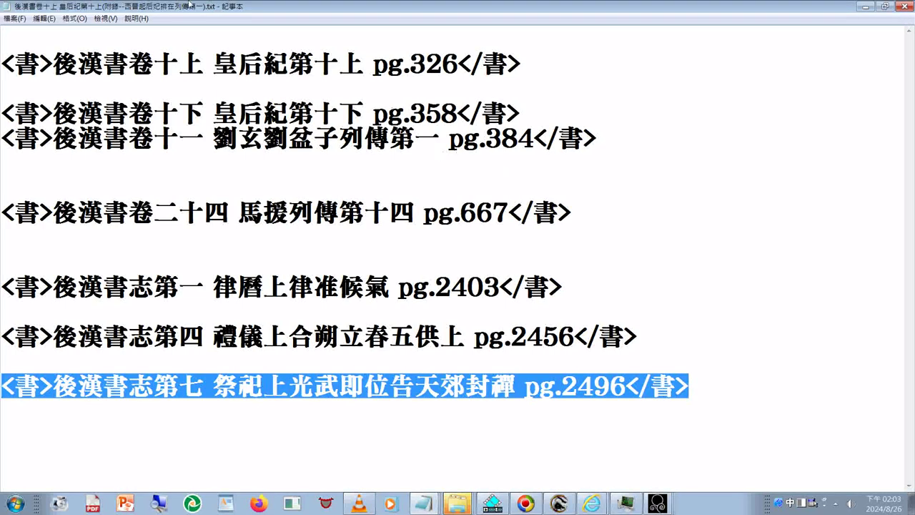
{"action": "left_click", "coordinate": [16, 18]}
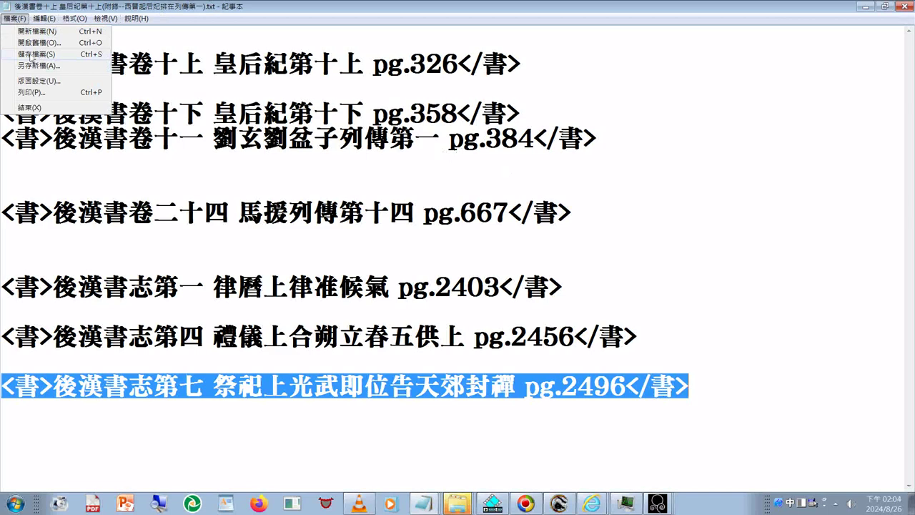
{"action": "left_click", "coordinate": [32, 55]}
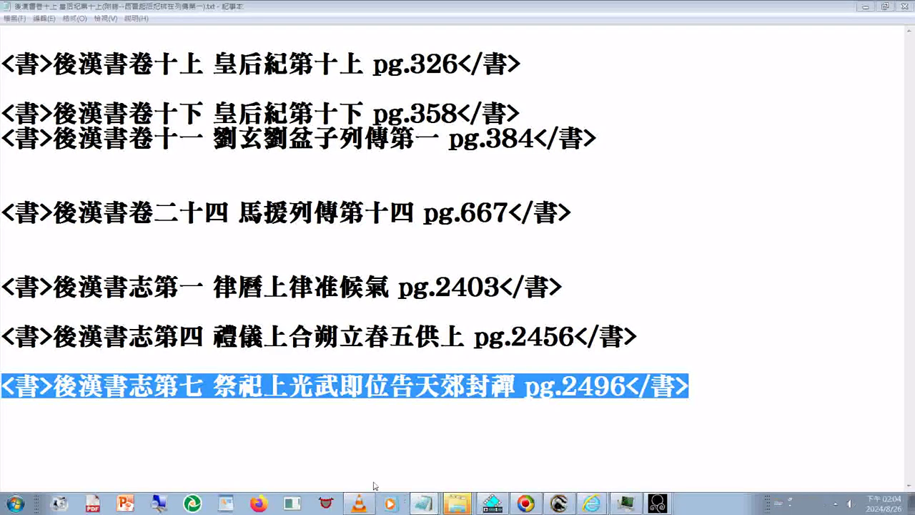
Replace the two 後漢書志第七 heading lines below pg.2496 in the XML text with the tagged line copied from the notes file
{"action": "key", "text": "alt+Tab"}
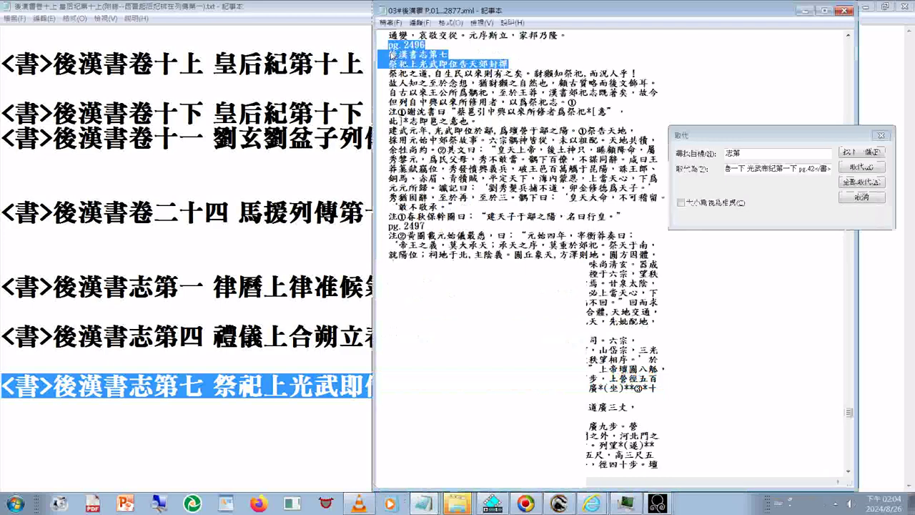
{"action": "left_click", "coordinate": [392, 53]}
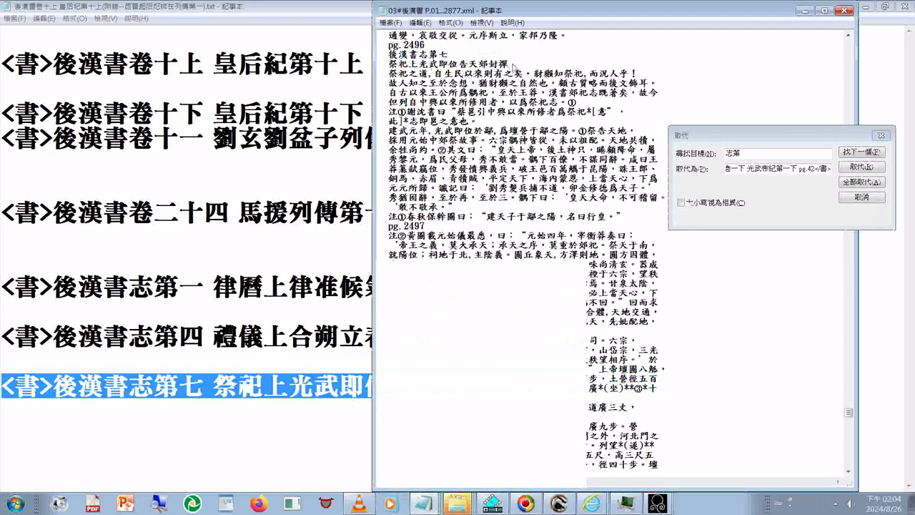
{"action": "left_click", "coordinate": [513, 67], "text": "shift"}
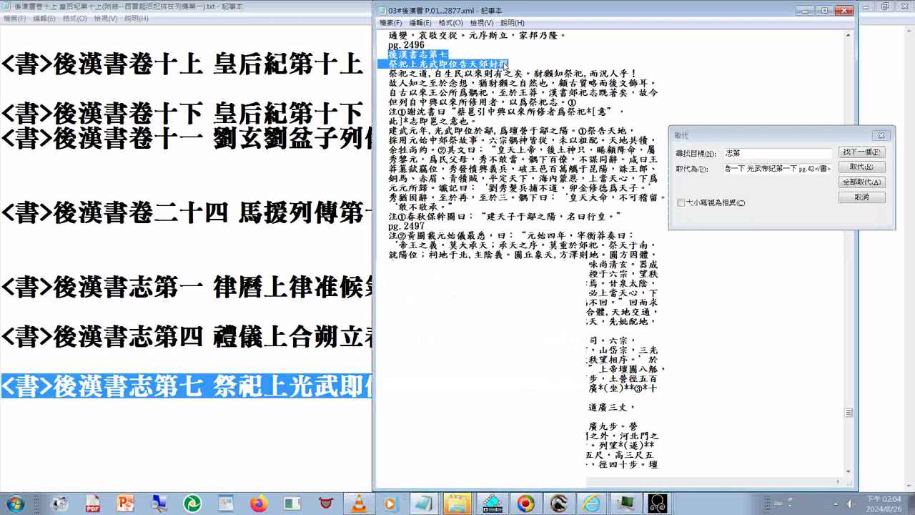
{"action": "left_click", "coordinate": [315, 390]}
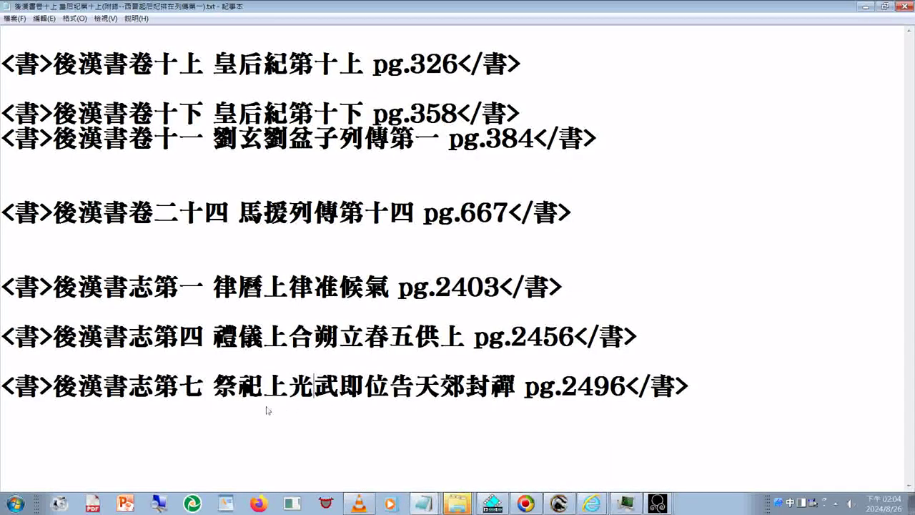
{"action": "left_click_drag", "start_coordinate": [288, 394], "coordinate": [466, 396]}
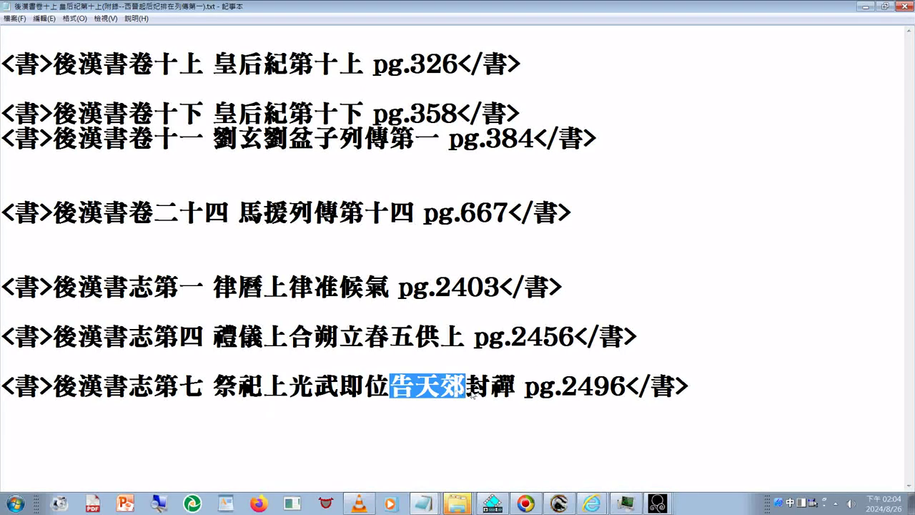
{"action": "left_click", "coordinate": [416, 392]}
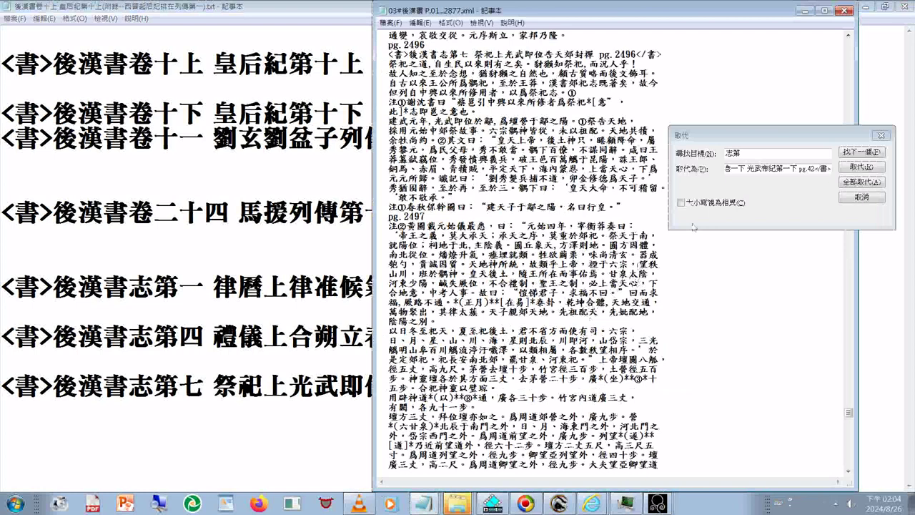
Go back to earlier text and recheck the 志第 headings from 志第一 onward with the 志第 search
{"action": "key", "text": "Return"}
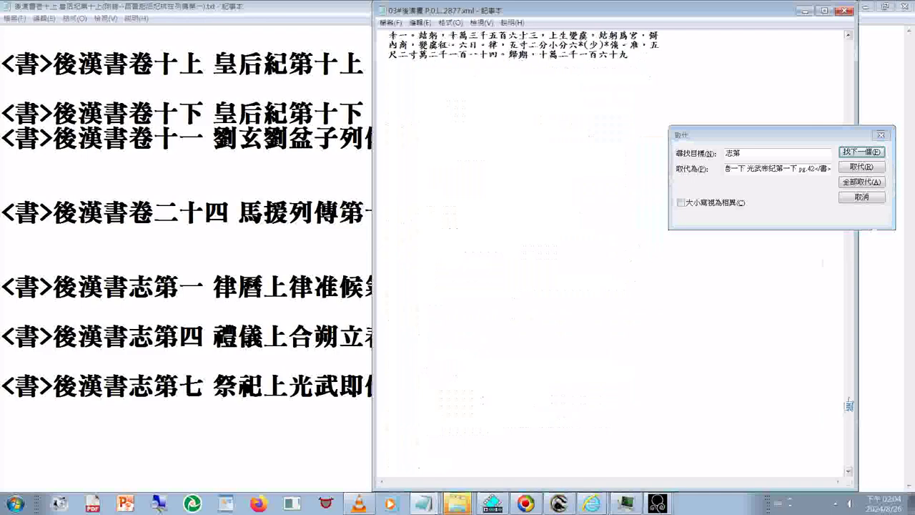
{"action": "left_click", "coordinate": [870, 156]}
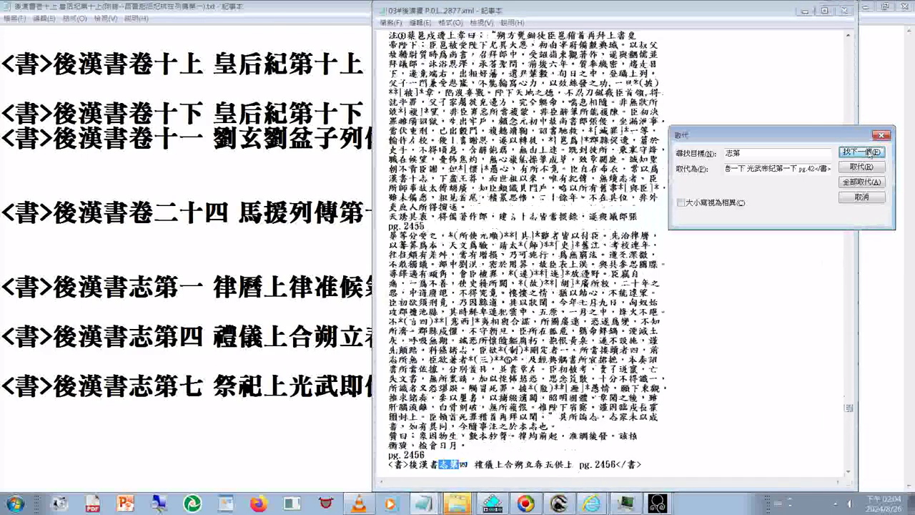
{"action": "left_click", "coordinate": [870, 155]}
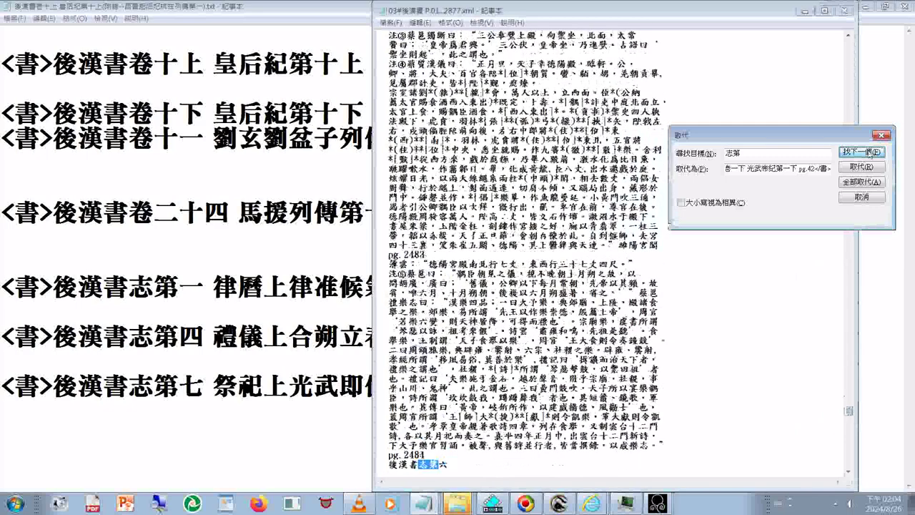
{"action": "left_click_drag", "start_coordinate": [848, 411], "coordinate": [848, 321]}
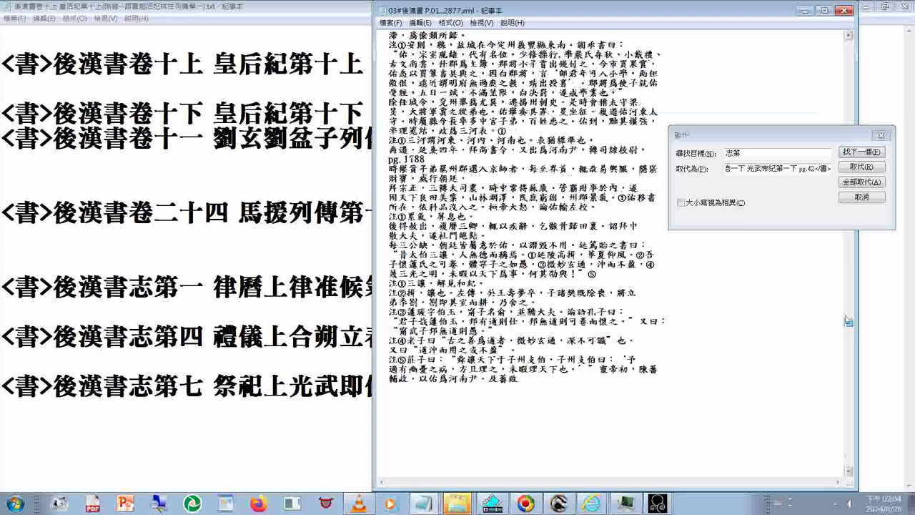
{"action": "left_click", "coordinate": [861, 154]}
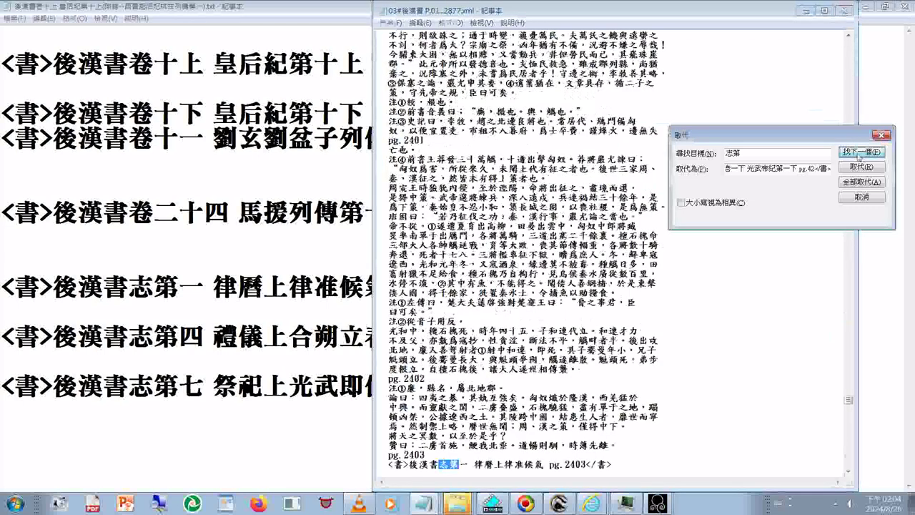
{"action": "left_click", "coordinate": [860, 154]}
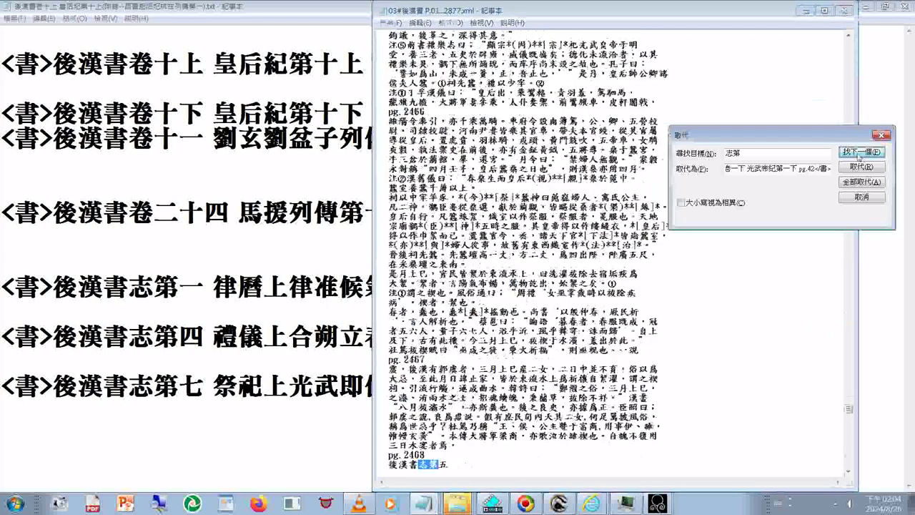
Continue the 志第 search to the 後漢書志第八 heading below pg.2512 and look at the title lines beneath it
{"action": "left_click", "coordinate": [860, 153]}
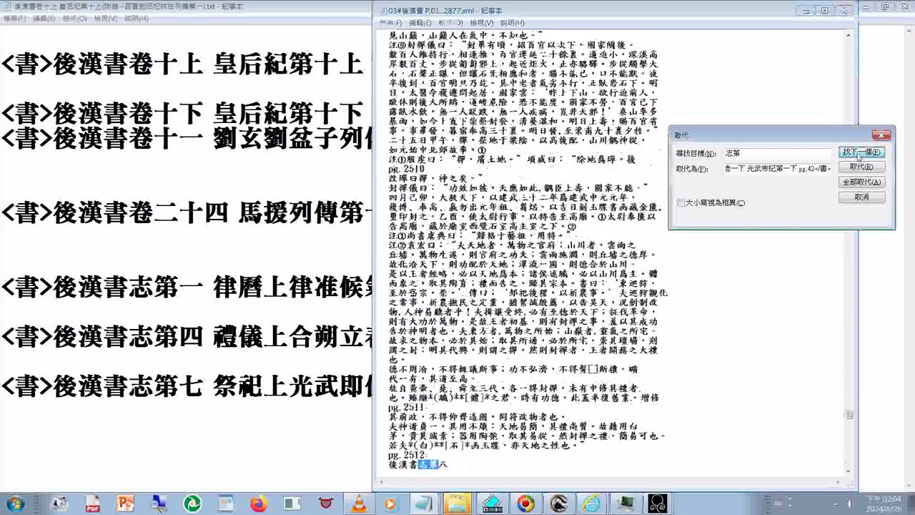
{"action": "left_click", "coordinate": [464, 475]}
{"action": "scroll", "coordinate": [463, 475], "scroll_direction": "down", "scroll_amount": 2}
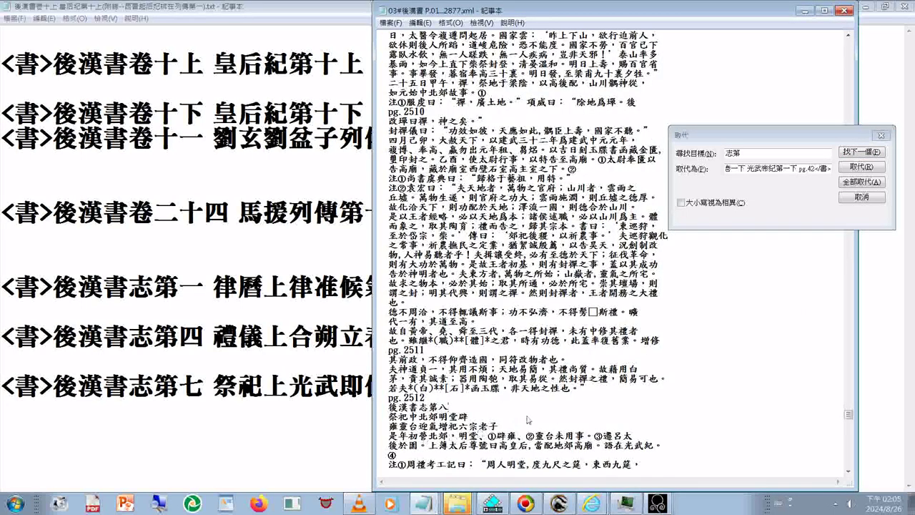
Read the 後漢書志第八 text below pg.2512 through to the 明堂 notes on pg.2514
{"action": "scroll", "coordinate": [559, 421], "scroll_direction": "down", "scroll_amount": 6}
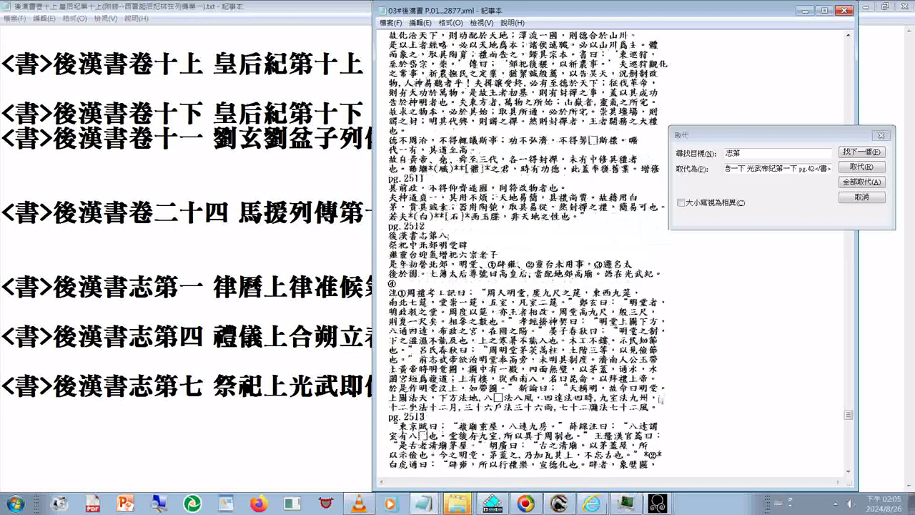
{"action": "scroll", "coordinate": [661, 399], "scroll_direction": "down", "scroll_amount": 7}
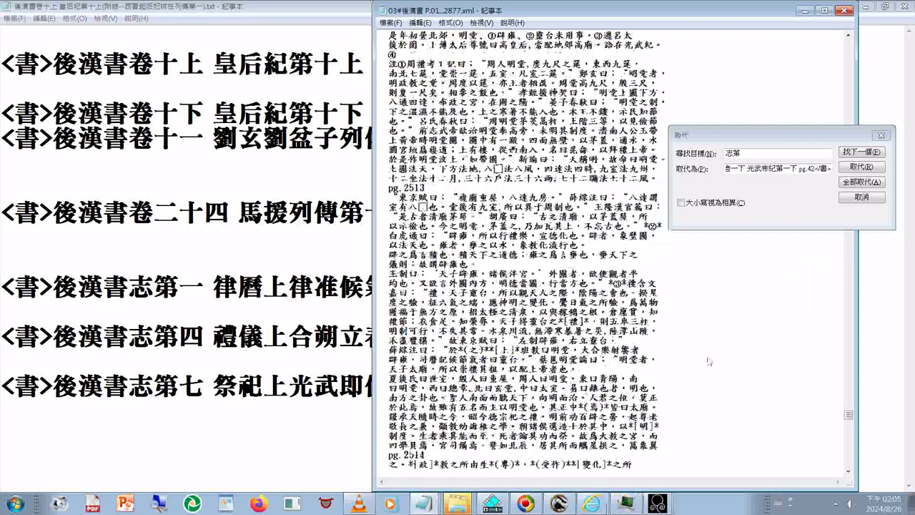
{"action": "scroll", "coordinate": [707, 361], "scroll_direction": "down", "scroll_amount": 4}
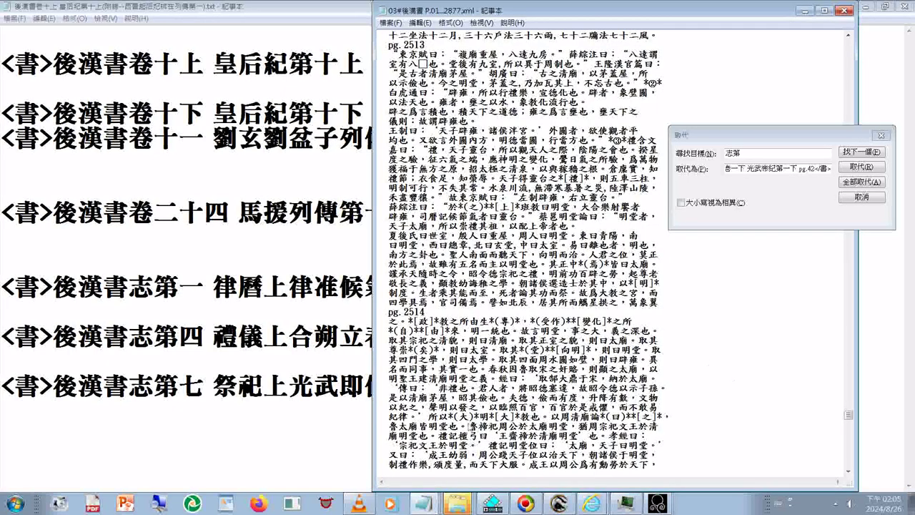
{"action": "left_click_drag", "start_coordinate": [468, 426], "coordinate": [564, 432]}
{"action": "left_click", "coordinate": [562, 429]}
{"action": "key", "text": "shift+Left"}
{"action": "left_click", "coordinate": [554, 428]}
{"action": "scroll", "coordinate": [562, 434], "scroll_direction": "down", "scroll_amount": 2}
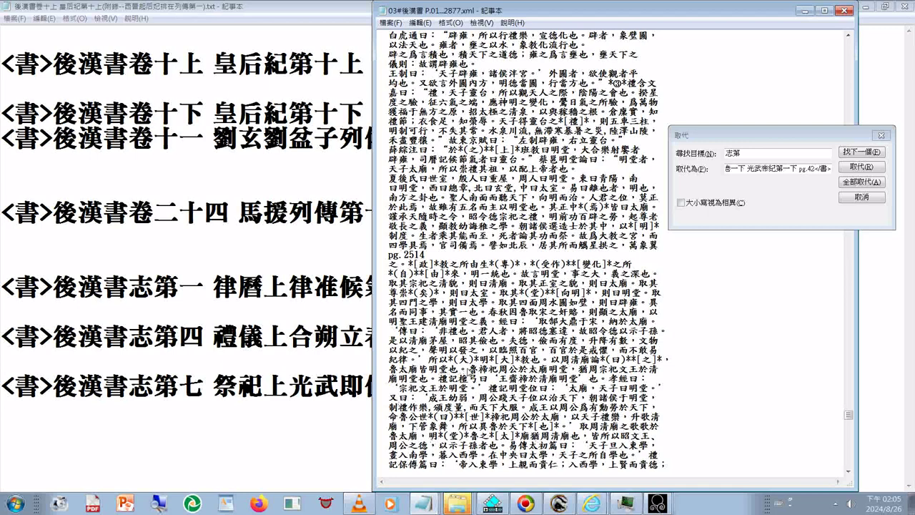
{"action": "left_click_drag", "start_coordinate": [417, 366], "coordinate": [500, 387]}
{"action": "double_click", "coordinate": [586, 378]}
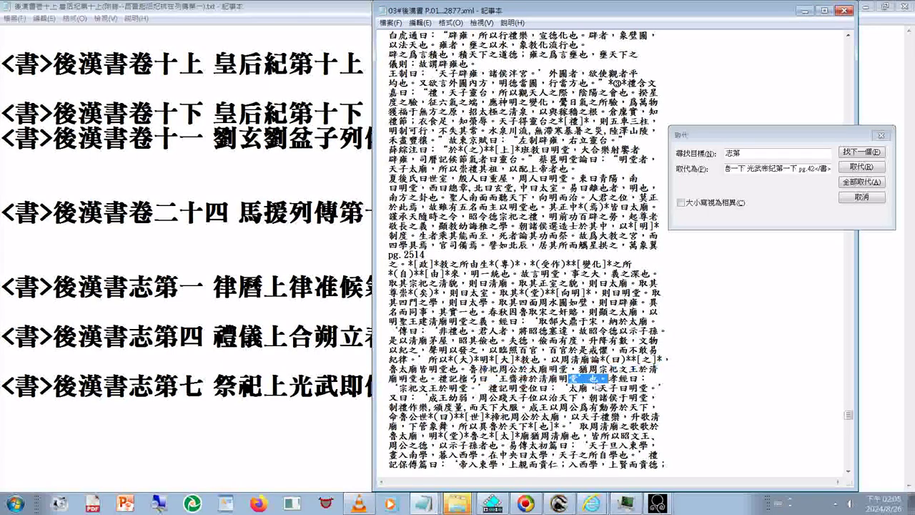
{"action": "left_click", "coordinate": [593, 387]}
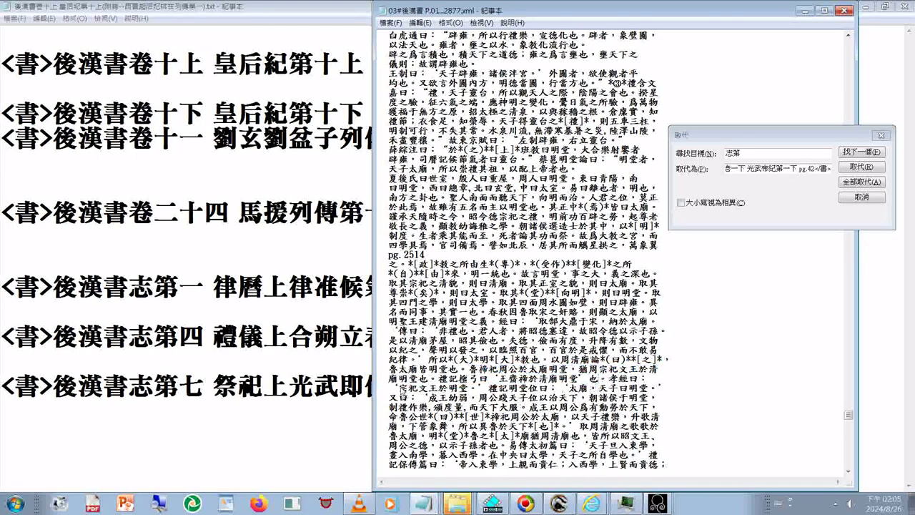
Trace the quoted passages on pg.2514 from 宗祀文王於明堂 through 太廟，天子曰明堂 to the 成王 sentence while reading
{"action": "left_click_drag", "start_coordinate": [398, 386], "coordinate": [468, 390]}
{"action": "right_click", "coordinate": [469, 390]}
{"action": "left_click", "coordinate": [572, 398]}
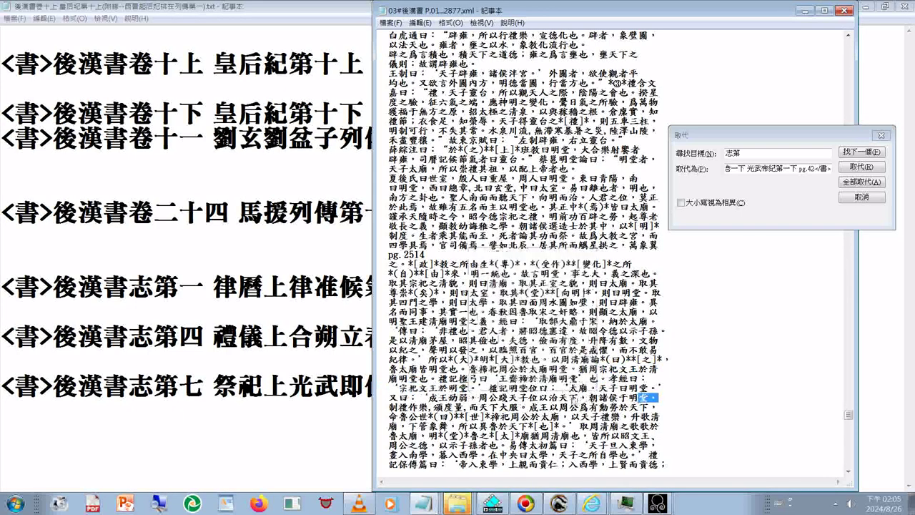
{"action": "left_click_drag", "start_coordinate": [597, 387], "coordinate": [618, 388]}
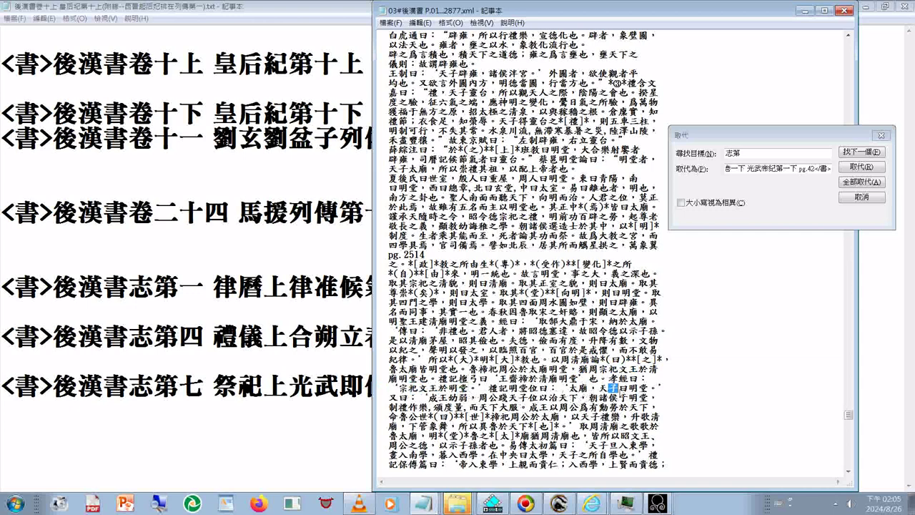
{"action": "left_click_drag", "start_coordinate": [577, 386], "coordinate": [647, 388]}
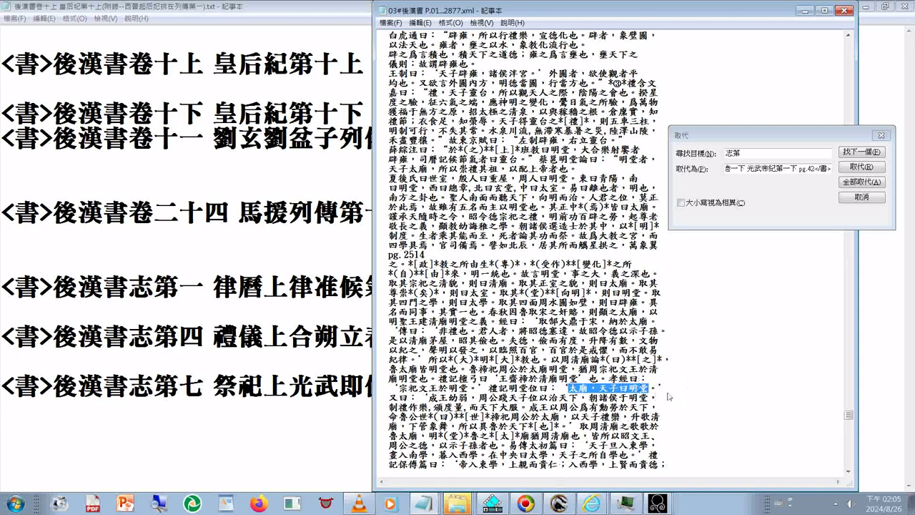
{"action": "left_click", "coordinate": [692, 402]}
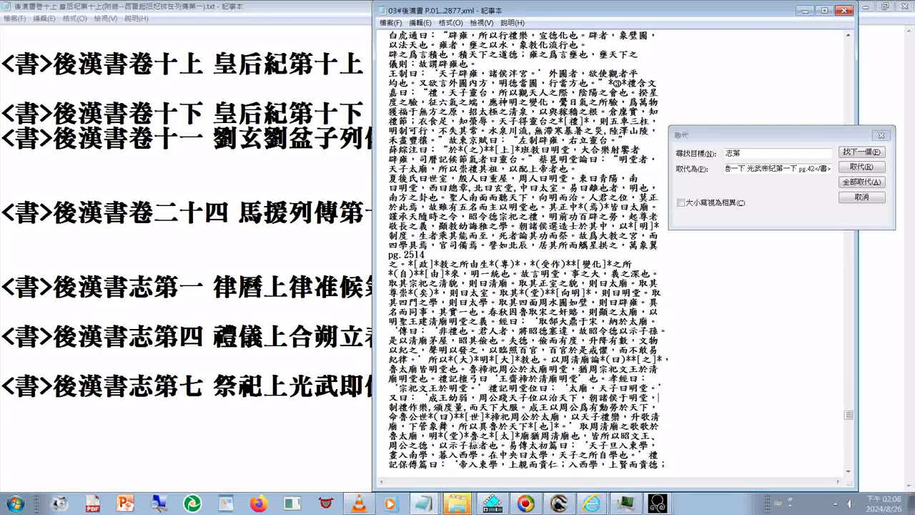
{"action": "double_click", "coordinate": [429, 409]}
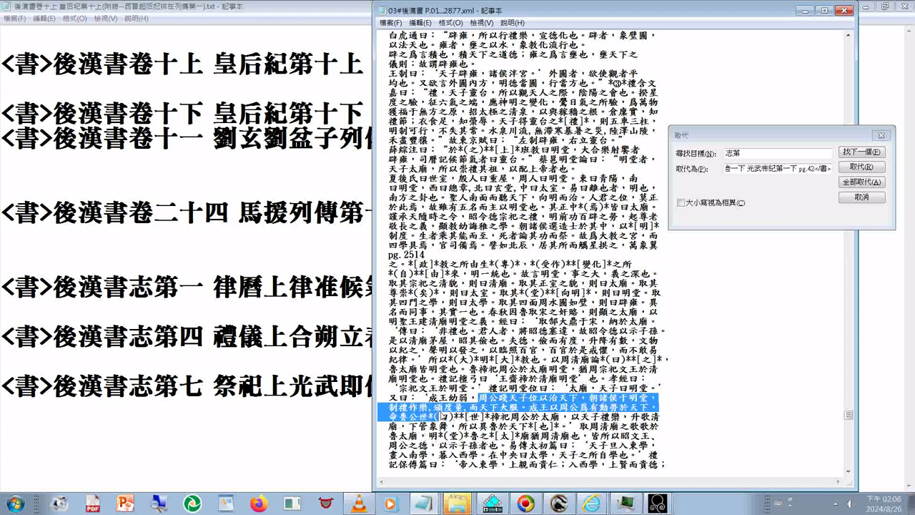
{"action": "left_click_drag", "start_coordinate": [419, 409], "coordinate": [432, 409]}
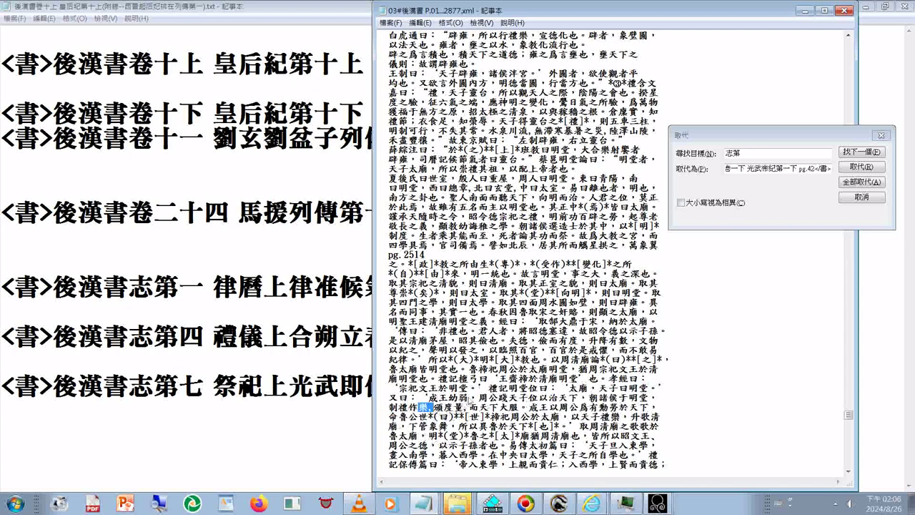
{"action": "left_click", "coordinate": [519, 406]}
Read on through the 後漢書志第八 commentary from pg.2514 to the 六宗 discussion on pg.2521
{"action": "scroll", "coordinate": [682, 463], "scroll_direction": "down", "scroll_amount": 1}
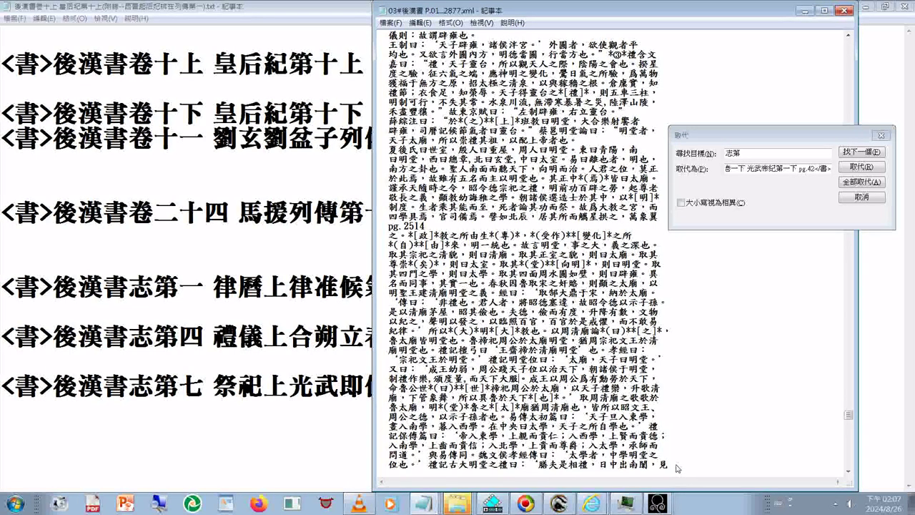
{"action": "scroll", "coordinate": [677, 468], "scroll_direction": "down", "scroll_amount": 1}
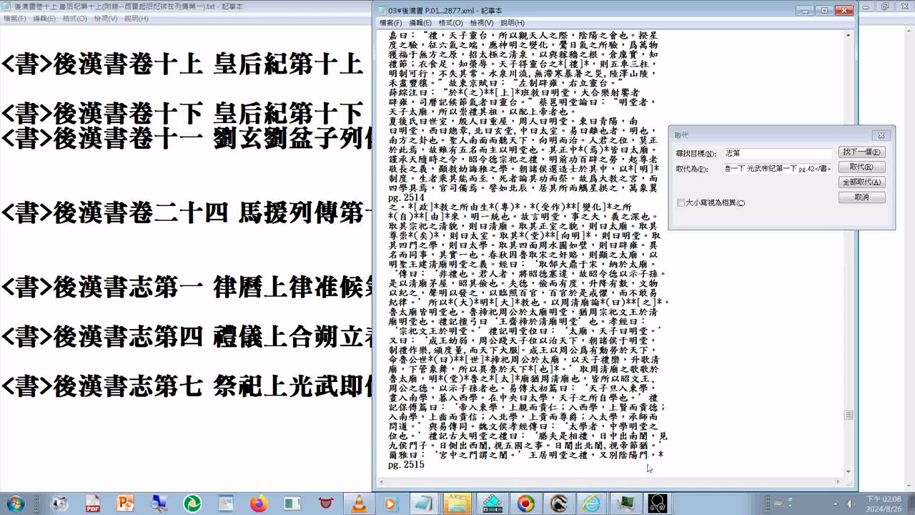
{"action": "scroll", "coordinate": [649, 467], "scroll_direction": "down", "scroll_amount": 1}
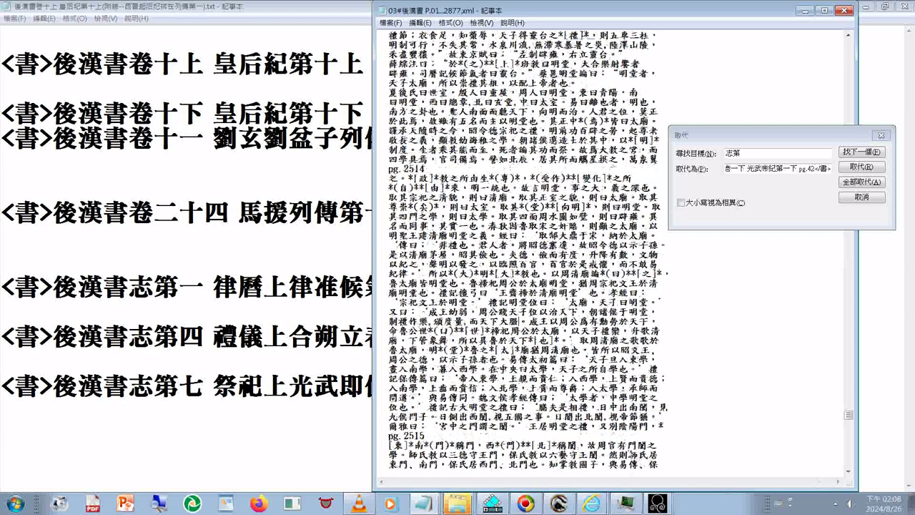
{"action": "scroll", "coordinate": [649, 467], "scroll_direction": "down", "scroll_amount": 2}
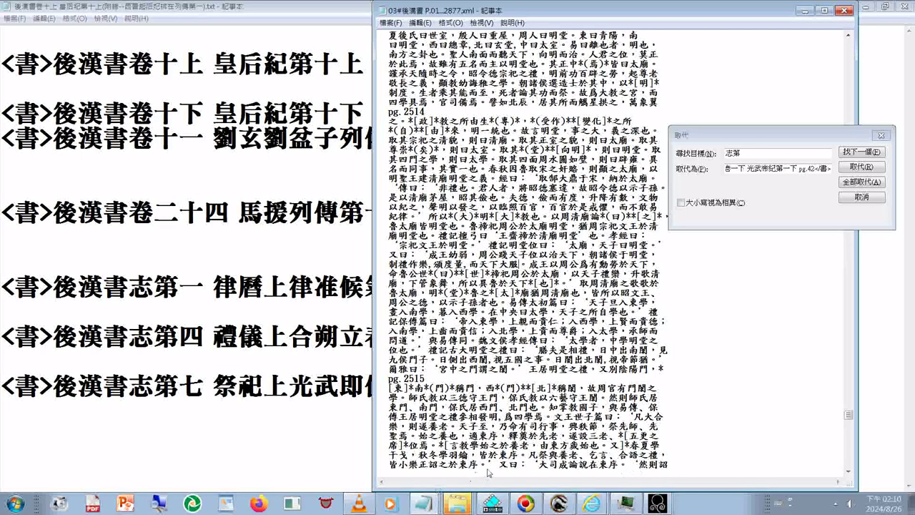
{"action": "scroll", "coordinate": [489, 472], "scroll_direction": "down", "scroll_amount": 1}
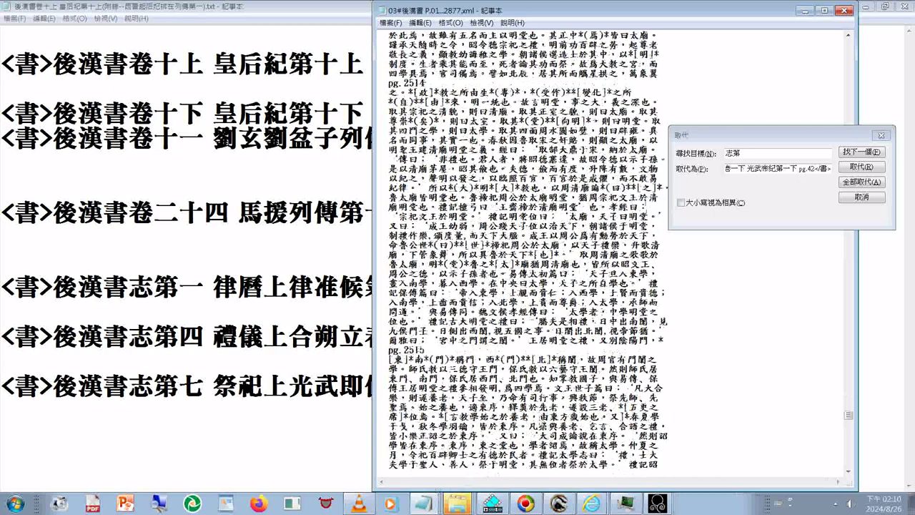
{"action": "scroll", "coordinate": [646, 342], "scroll_direction": "down", "scroll_amount": 10}
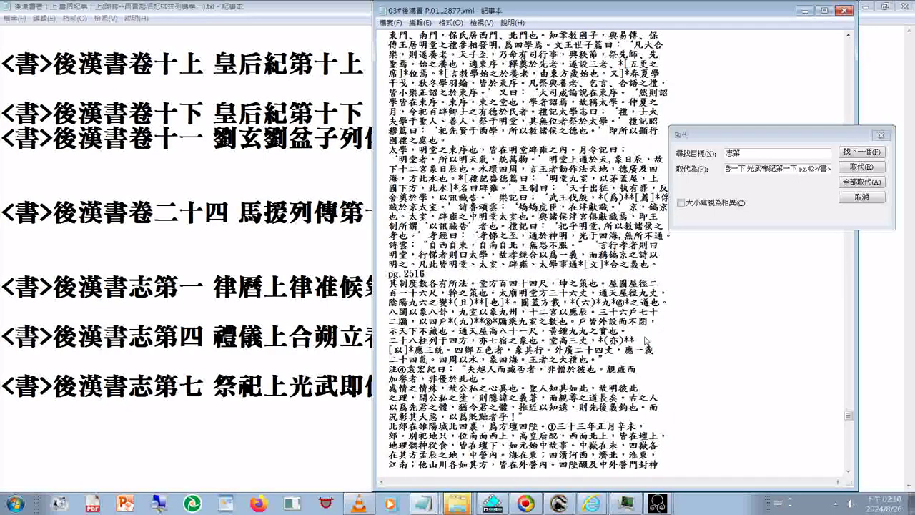
{"action": "scroll", "coordinate": [645, 342], "scroll_direction": "down", "scroll_amount": 7}
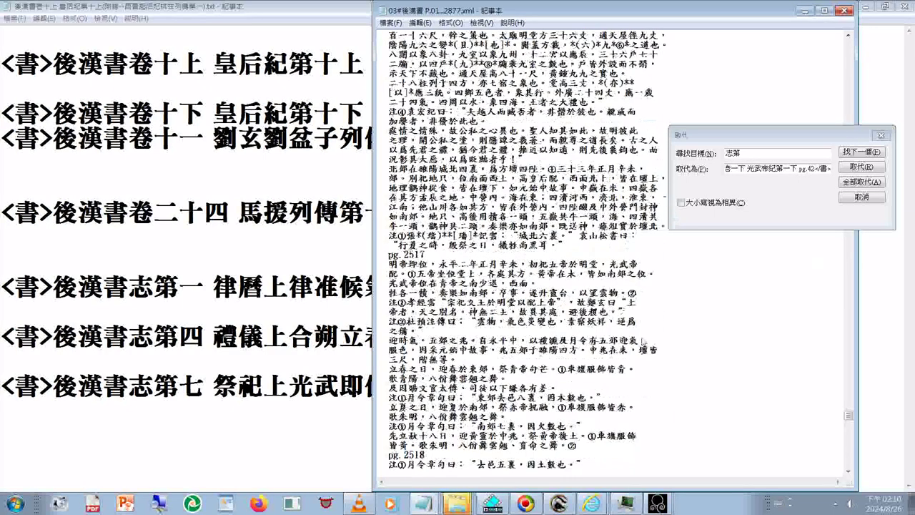
{"action": "scroll", "coordinate": [644, 342], "scroll_direction": "down", "scroll_amount": 7}
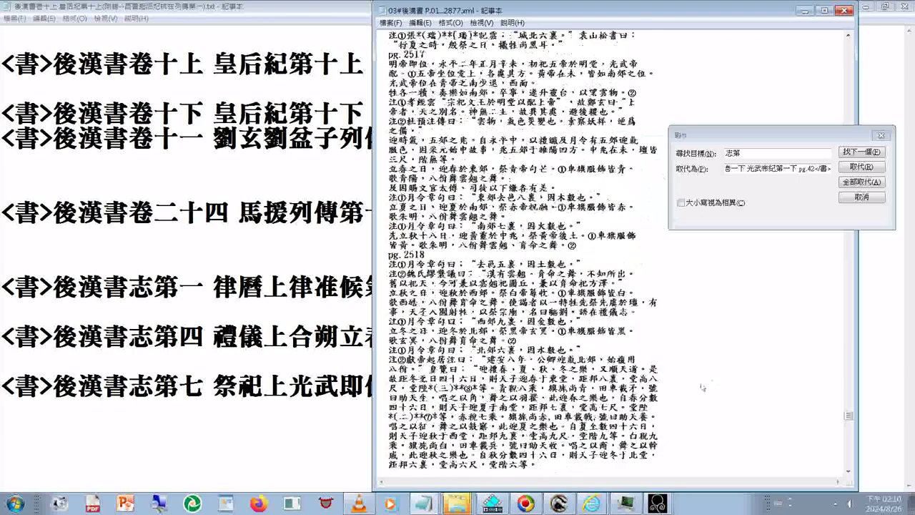
{"action": "scroll", "coordinate": [702, 387], "scroll_direction": "down", "scroll_amount": 5}
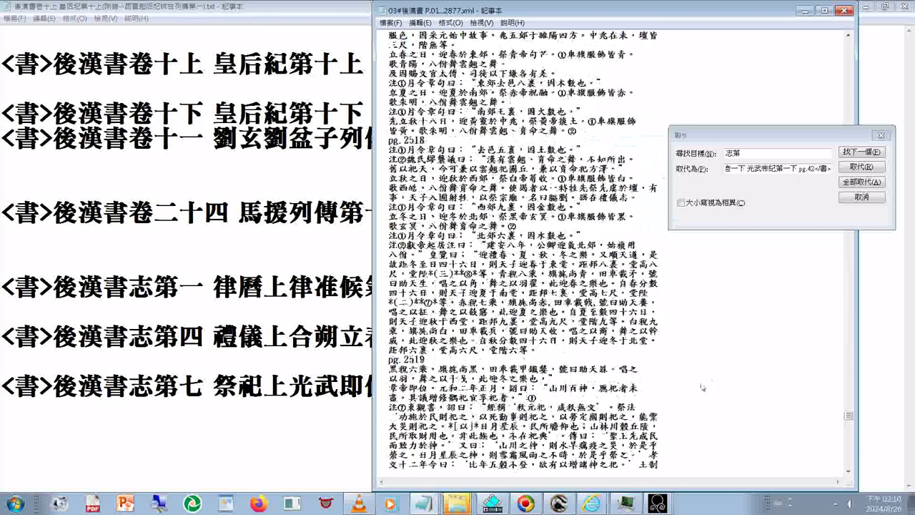
{"action": "scroll", "coordinate": [702, 386], "scroll_direction": "down", "scroll_amount": 8}
{"action": "scroll", "coordinate": [702, 387], "scroll_direction": "down", "scroll_amount": 6}
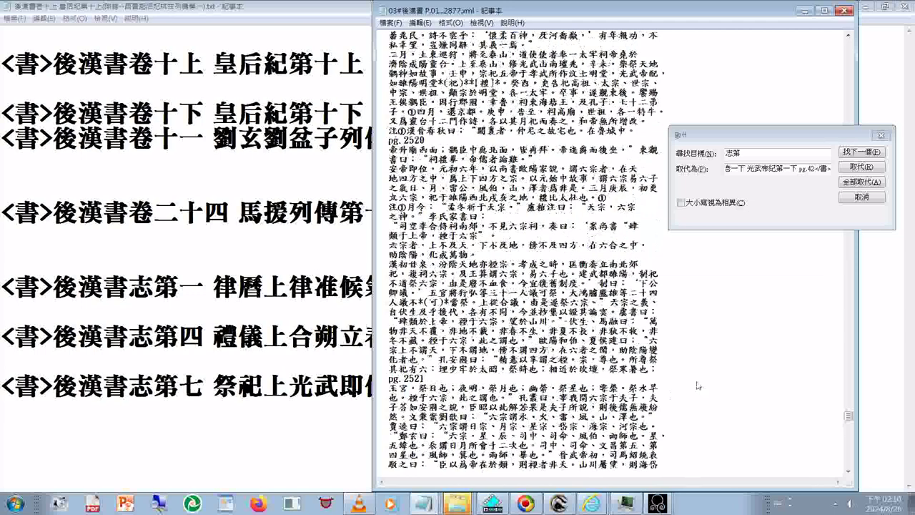
{"action": "scroll", "coordinate": [698, 386], "scroll_direction": "down", "scroll_amount": 4}
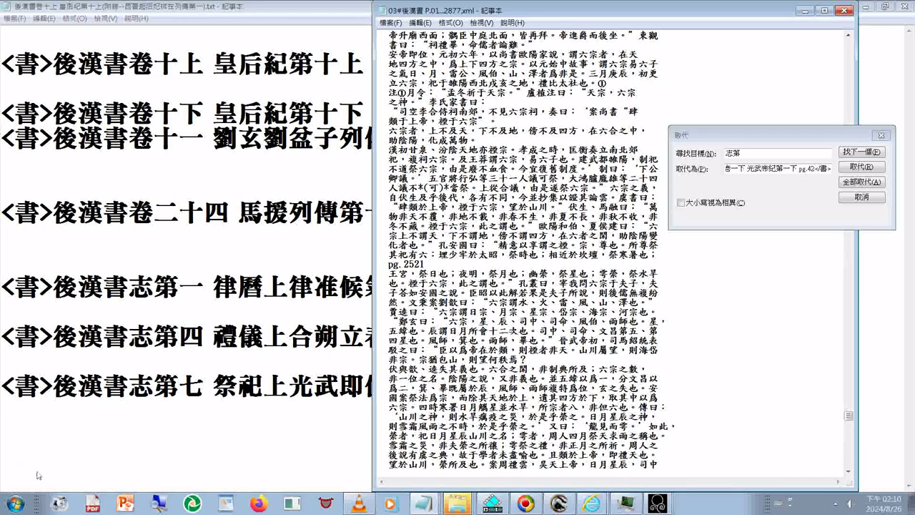
Paste the copied tagged 志第七 line inside the notes file's last line and delete the leftover text after its closing tag
{"action": "right_click", "coordinate": [78, 434]}
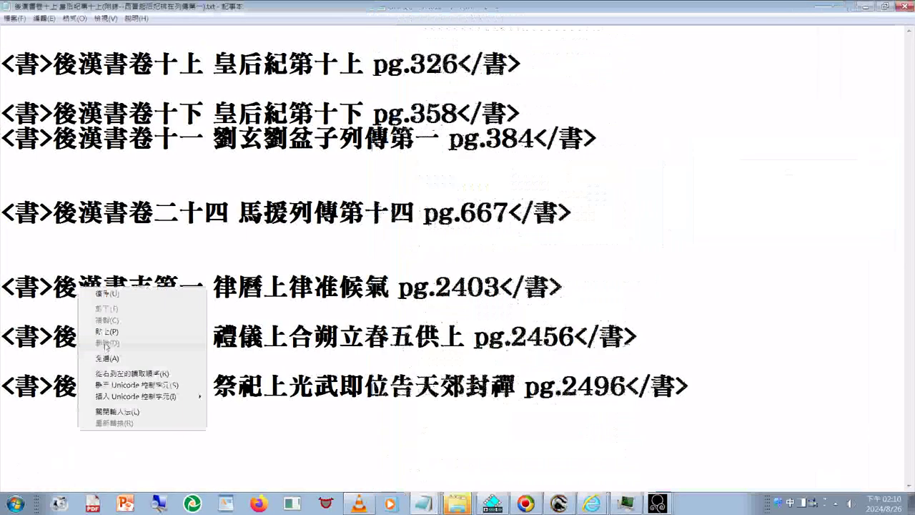
{"action": "left_click", "coordinate": [107, 344]}
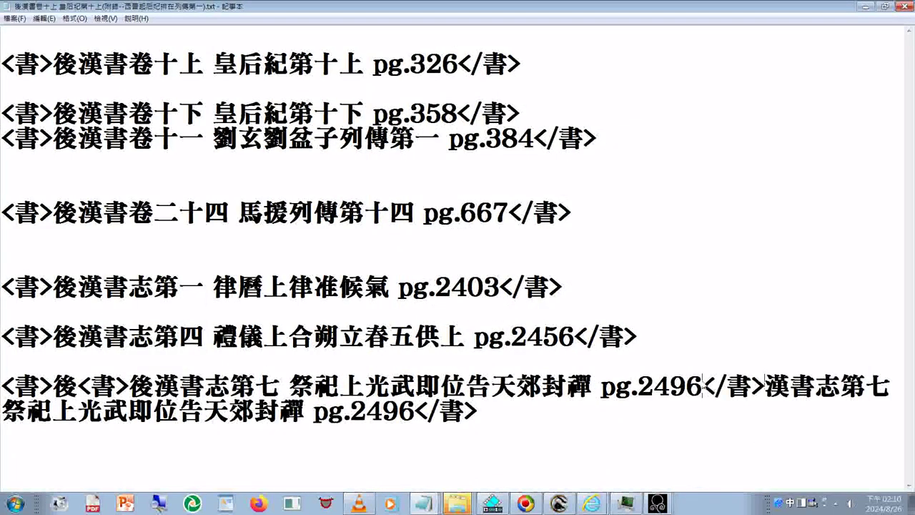
{"action": "key", "text": "ctrl+End"}
{"action": "left_click", "coordinate": [765, 386], "text": "shift"}
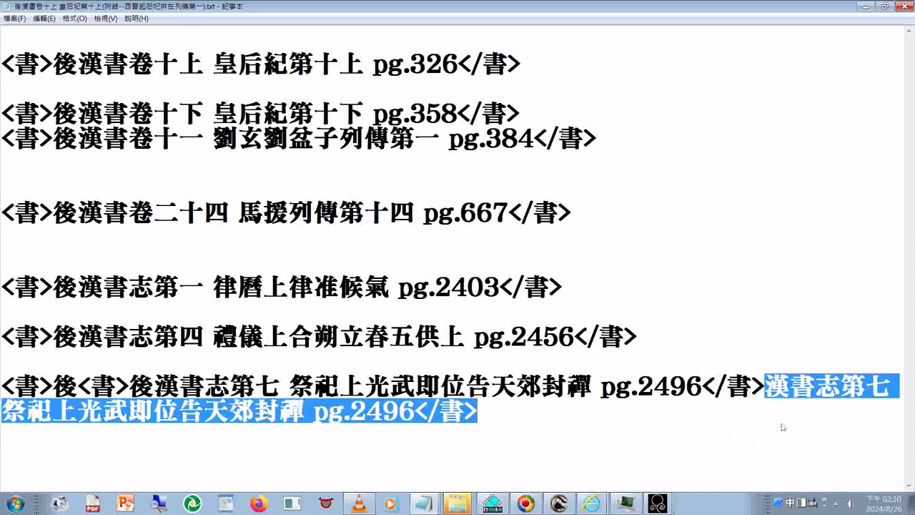
{"action": "key", "text": "Delete"}
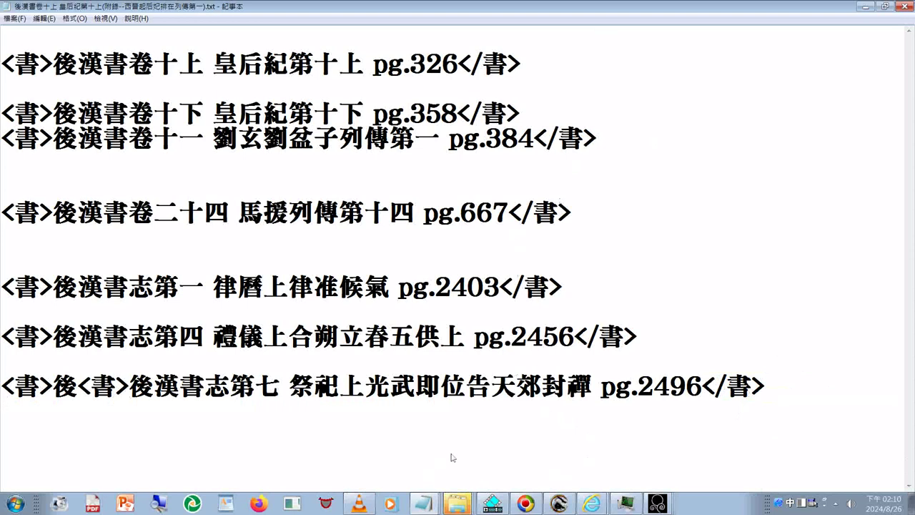
Return to the XML text, continue the 志第 search to the 後漢書志第九 heading below pg.2525, and look at the lines beneath it
{"action": "left_click", "coordinate": [424, 503]}
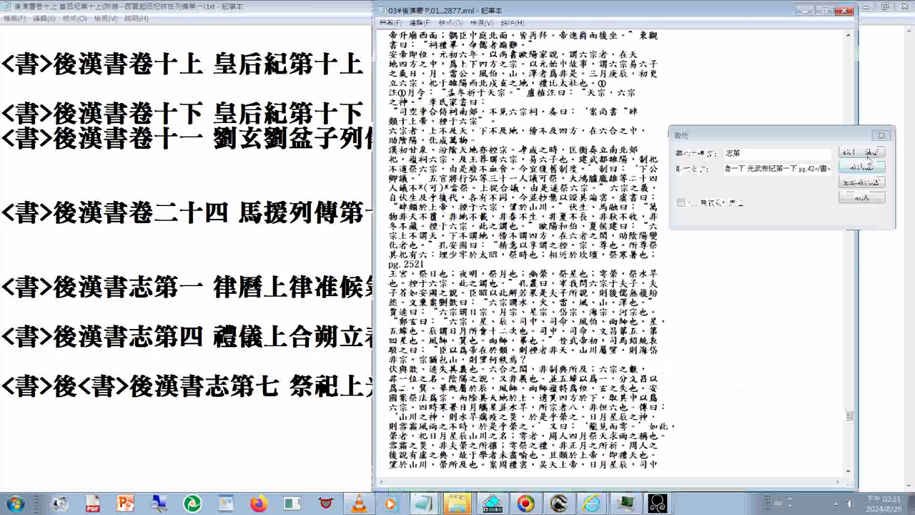
{"action": "left_click", "coordinate": [865, 153]}
{"action": "left_click", "coordinate": [480, 469]}
{"action": "scroll", "coordinate": [480, 470], "scroll_direction": "down", "scroll_amount": 3}
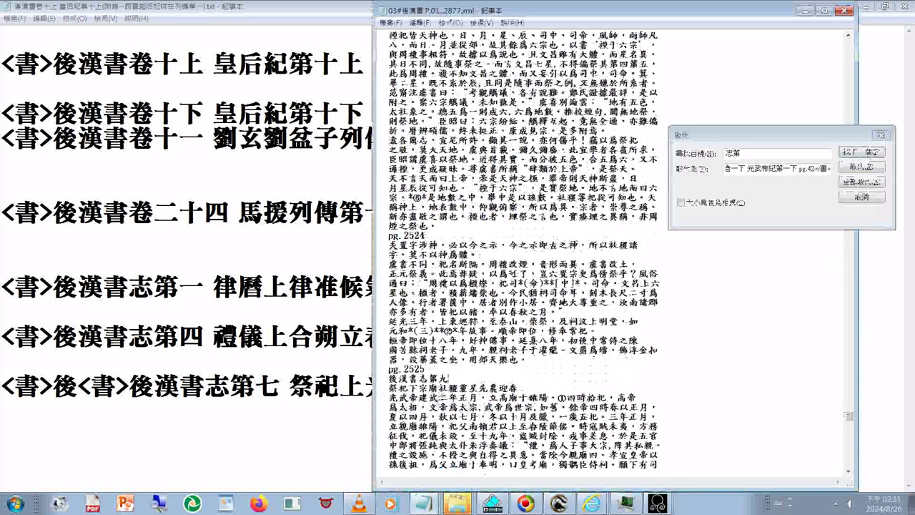
{"action": "scroll", "coordinate": [867, 154], "scroll_direction": "down", "scroll_amount": 4}
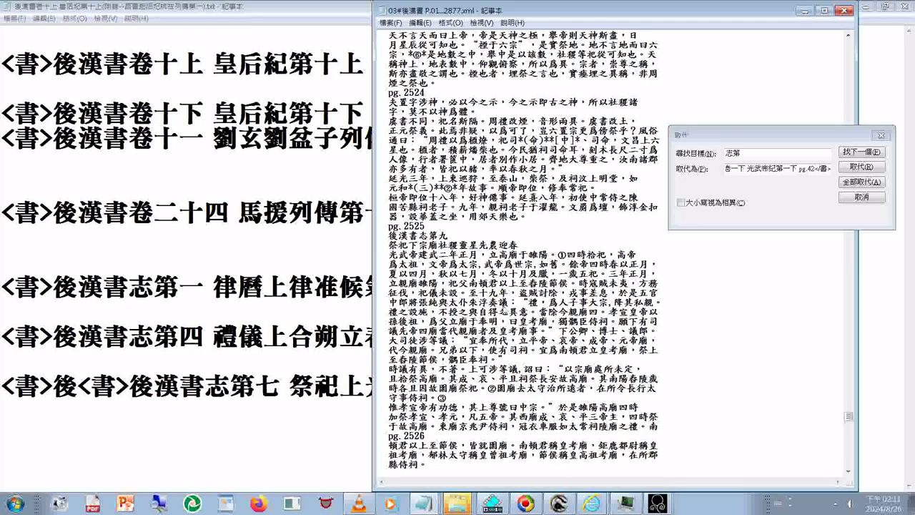
{"action": "scroll", "coordinate": [523, 250], "scroll_direction": "down", "scroll_amount": 1}
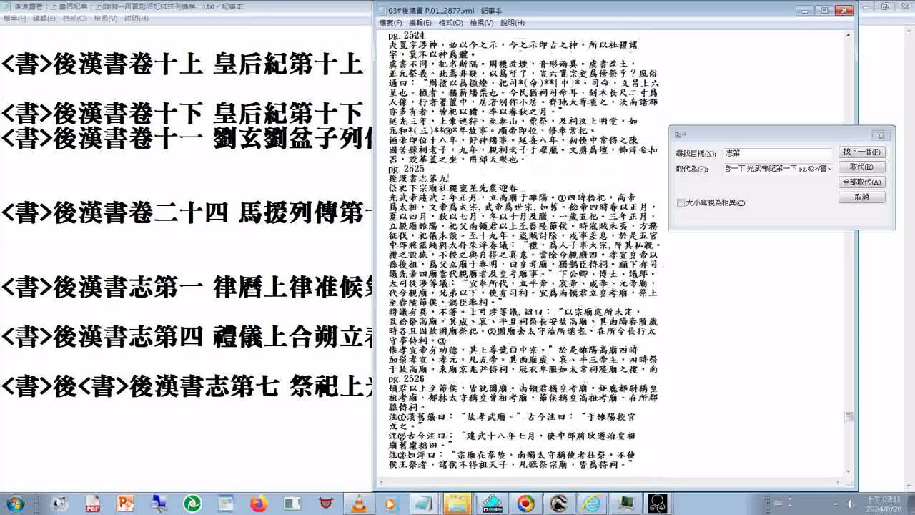
{"action": "scroll", "coordinate": [449, 177], "scroll_direction": "down", "scroll_amount": 1}
Copy pg.2525 with the 後漢書志第九 and 祭祀下宗廟社稷靈星先農迎春 lines into the notes file below the 志第七 line
{"action": "left_click_drag", "start_coordinate": [389, 140], "coordinate": [527, 159]}
{"action": "right_click", "coordinate": [502, 157]}
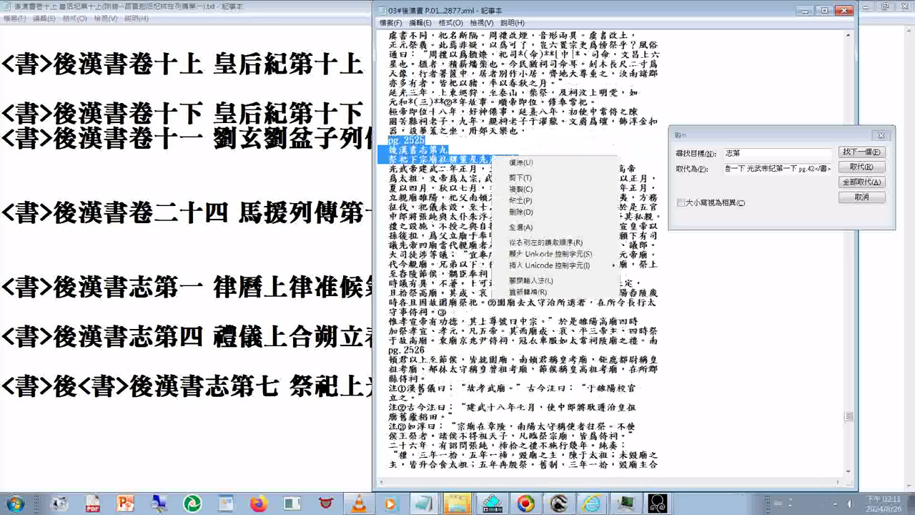
{"action": "left_click", "coordinate": [520, 189]}
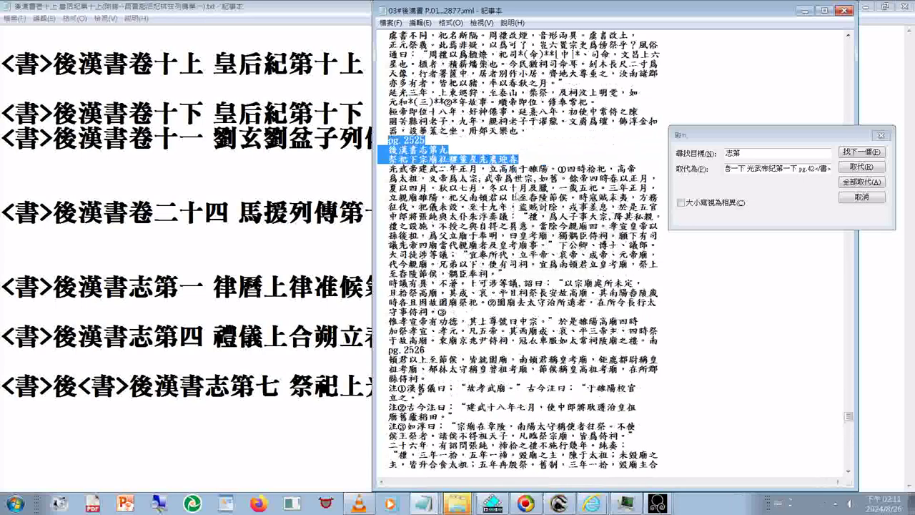
{"action": "left_click", "coordinate": [272, 429]}
{"action": "right_click", "coordinate": [273, 429]}
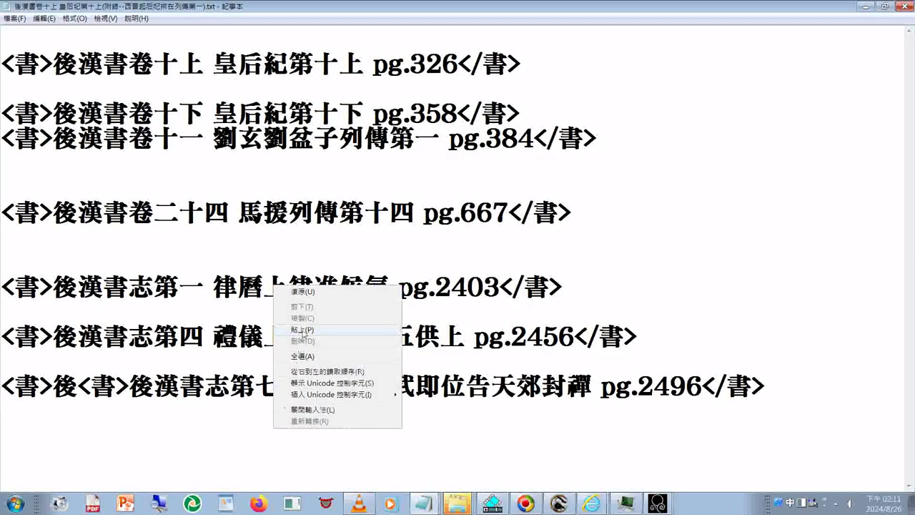
{"action": "left_click", "coordinate": [303, 330]}
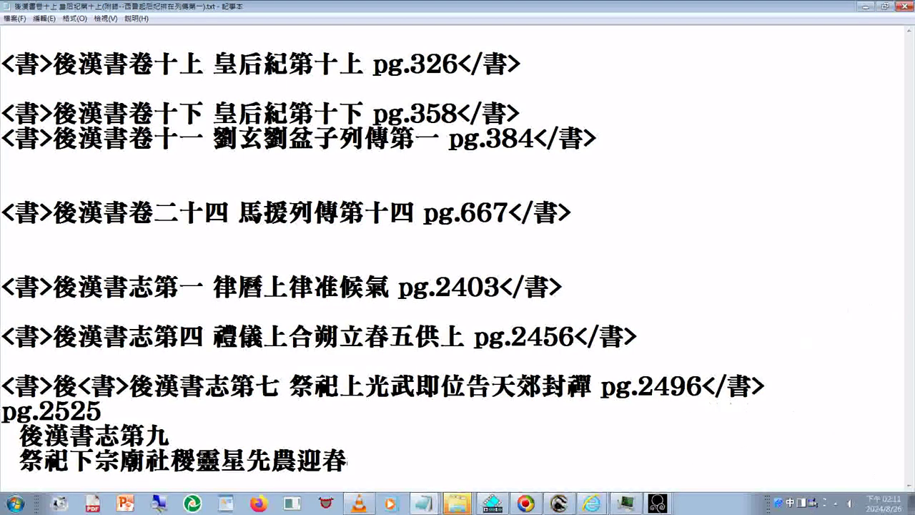
Join 祭祀下宗廟社稷靈星先農迎春 onto the 後漢書志第九 line, separated by a single space
{"action": "left_click", "coordinate": [396, 443]}
{"action": "key", "text": "Delete"}
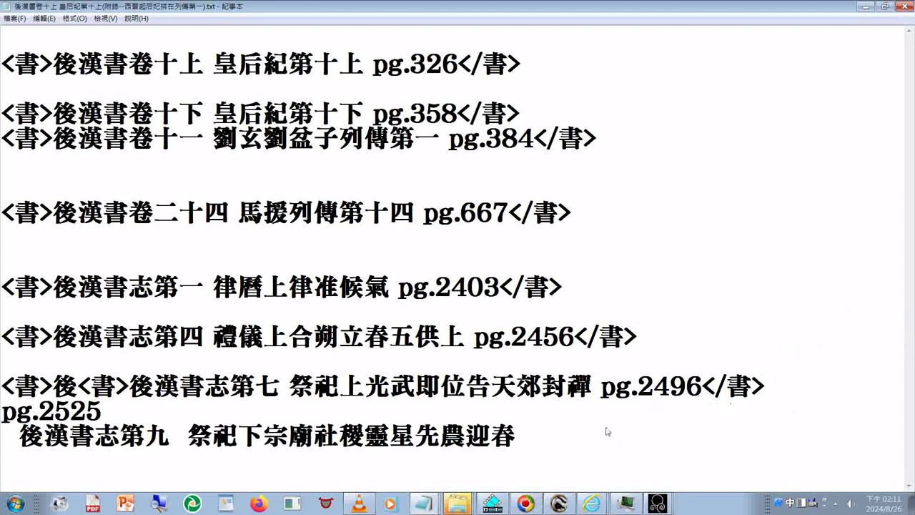
{"action": "key", "text": "Delete"}
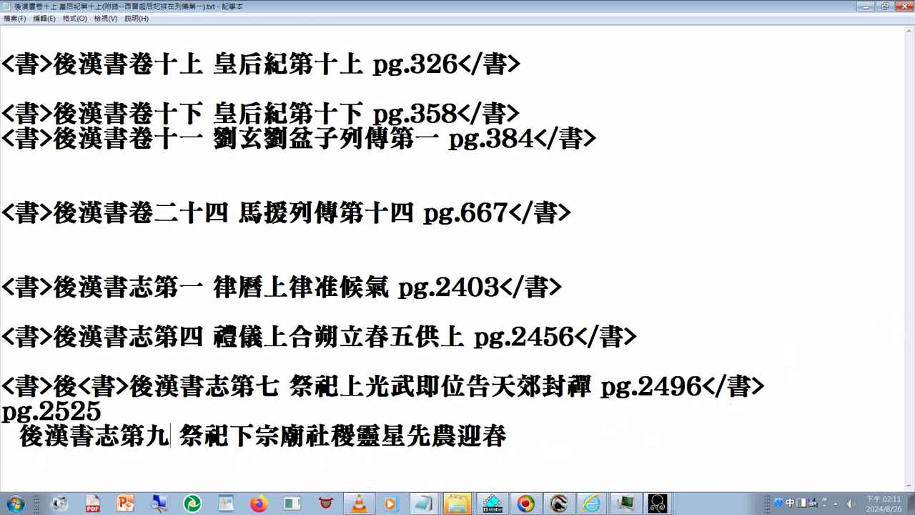
Move pg.2525 from its own line to the end of the 後漢書志第九 line
{"action": "left_click_drag", "start_coordinate": [101, 411], "coordinate": [4, 415]}
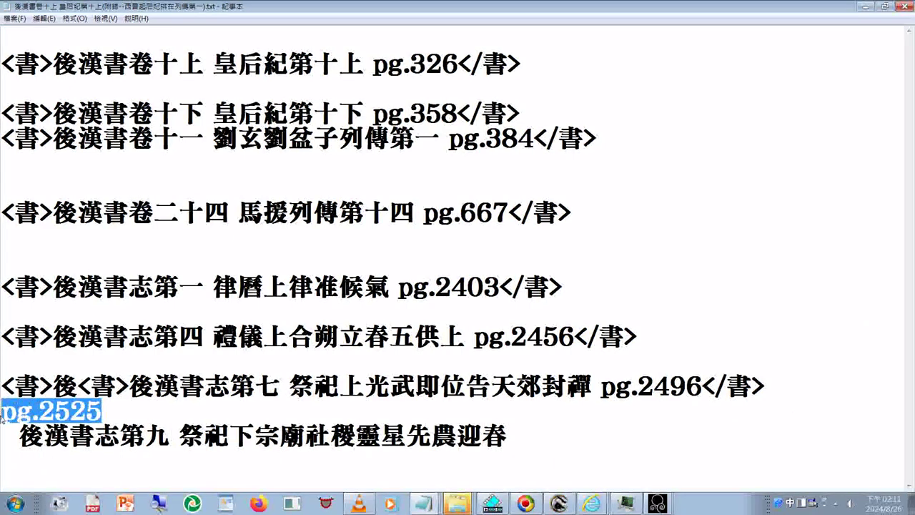
{"action": "right_click", "coordinate": [6, 418]}
{"action": "left_click", "coordinate": [34, 297]}
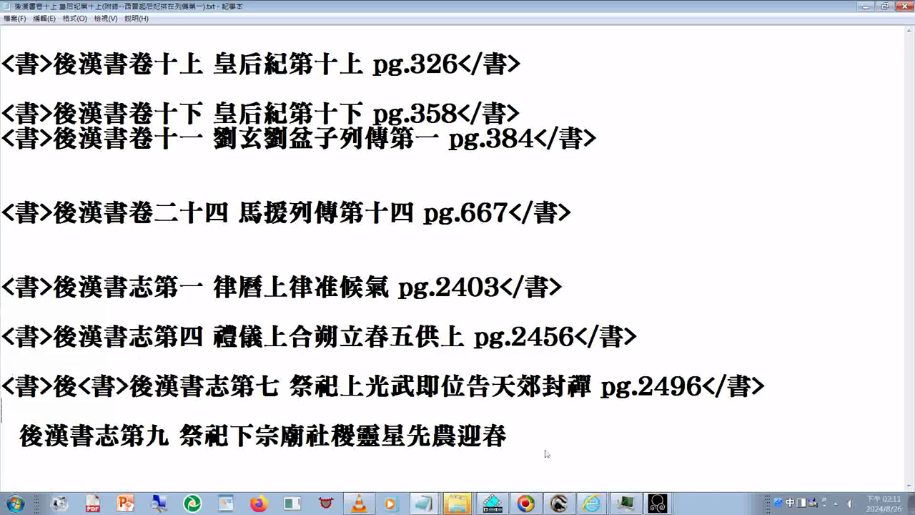
{"action": "left_click", "coordinate": [545, 447]}
{"action": "right_click", "coordinate": [539, 433]}
{"action": "left_click", "coordinate": [588, 349]}
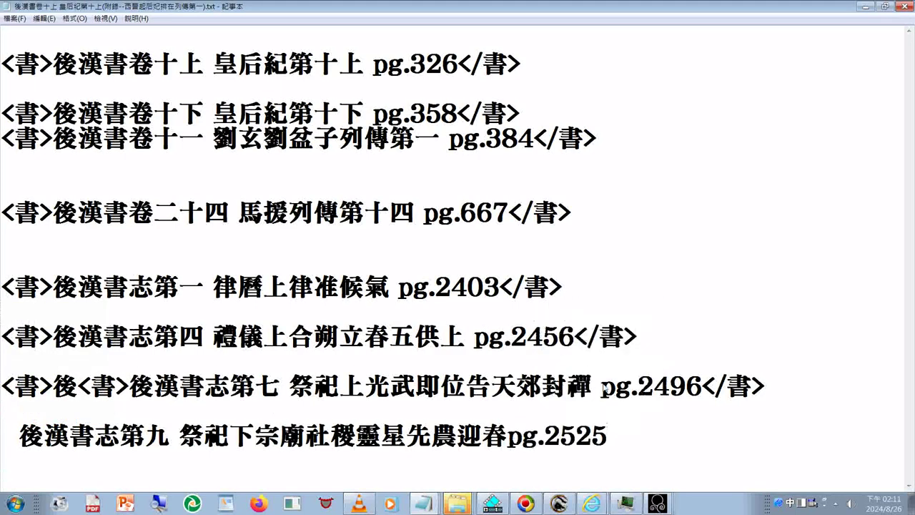
Enclose the 後漢書志第九 line in <書> and </書> tags and put a space before pg.2525
{"action": "left_click_drag", "start_coordinate": [701, 389], "coordinate": [760, 393]}
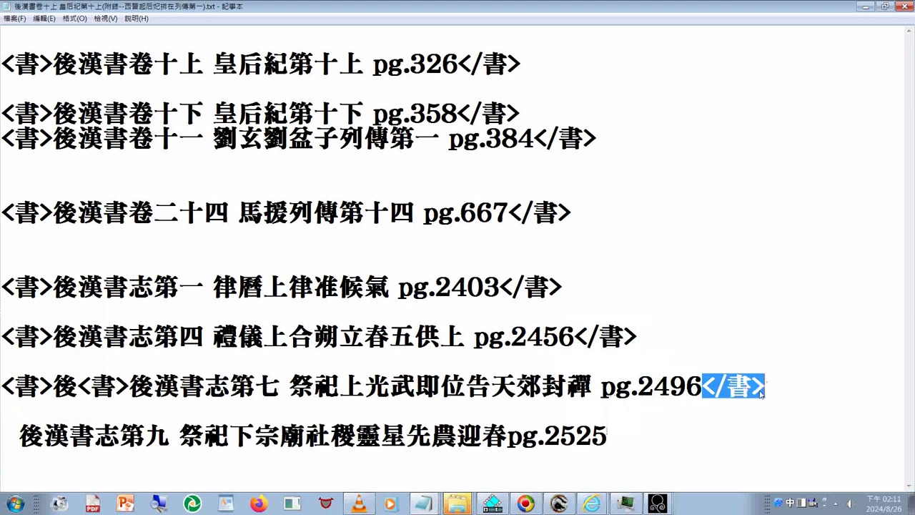
{"action": "left_click", "coordinate": [630, 438]}
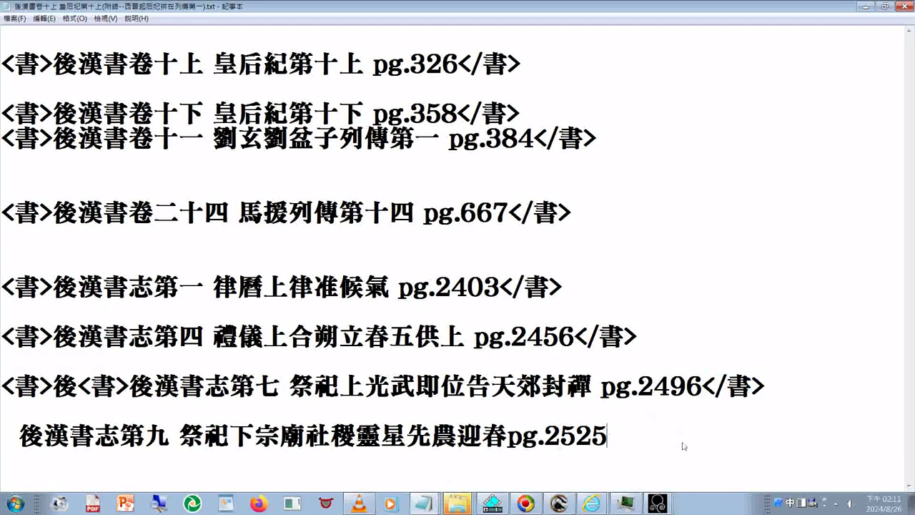
{"action": "key", "text": "ctrl+v"}
{"action": "left_click", "coordinate": [489, 440]}
{"action": "left_click", "coordinate": [504, 437]}
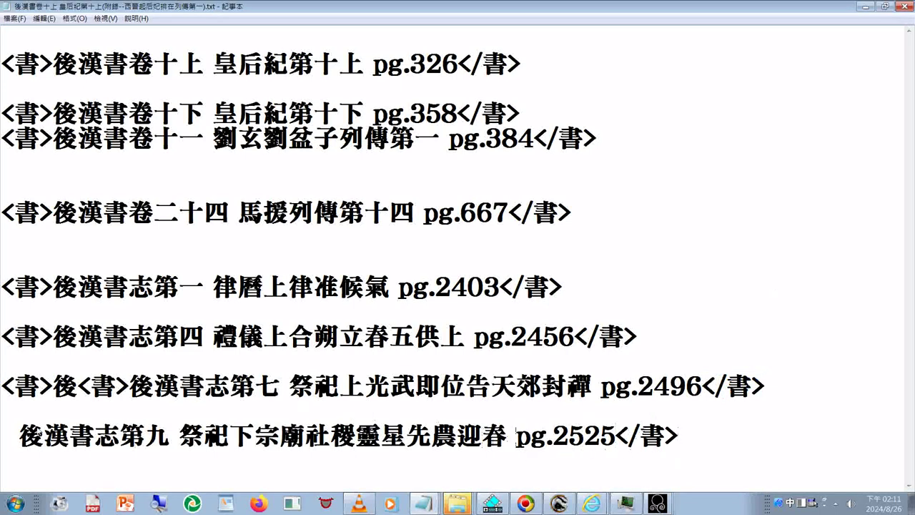
{"action": "mouse_move", "coordinate": [11, 439]}
{"action": "left_mouse_down"}
{"action": "mouse_move", "coordinate": [43, 438]}
{"action": "mouse_move", "coordinate": [7, 439]}
{"action": "left_mouse_up"}
{"action": "key", "text": "ctrl+v"}
{"action": "key", "text": "Left"}
{"action": "key", "text": "Left"}
{"action": "key", "text": "BackSpace"}
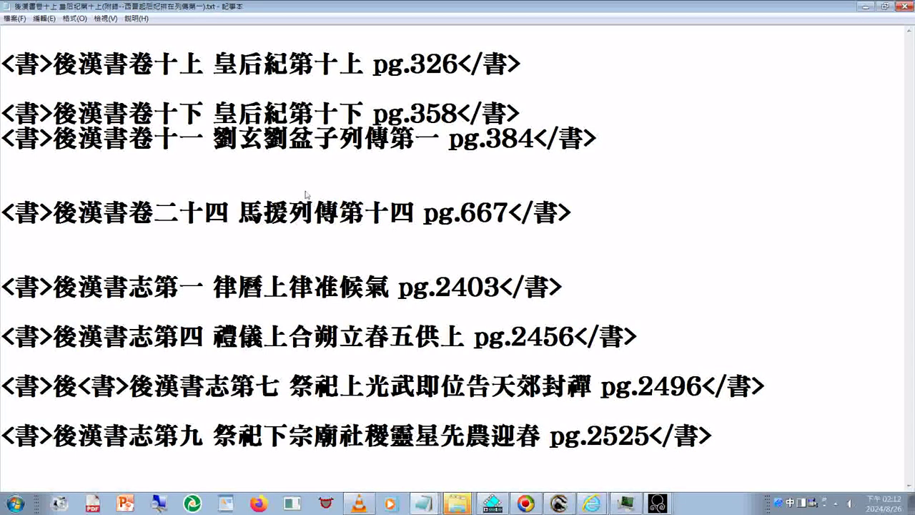
Copy the tagged 志第九 line and replace the two heading lines below pg.2525 in the XML text with it
{"action": "key", "text": "shift+End"}
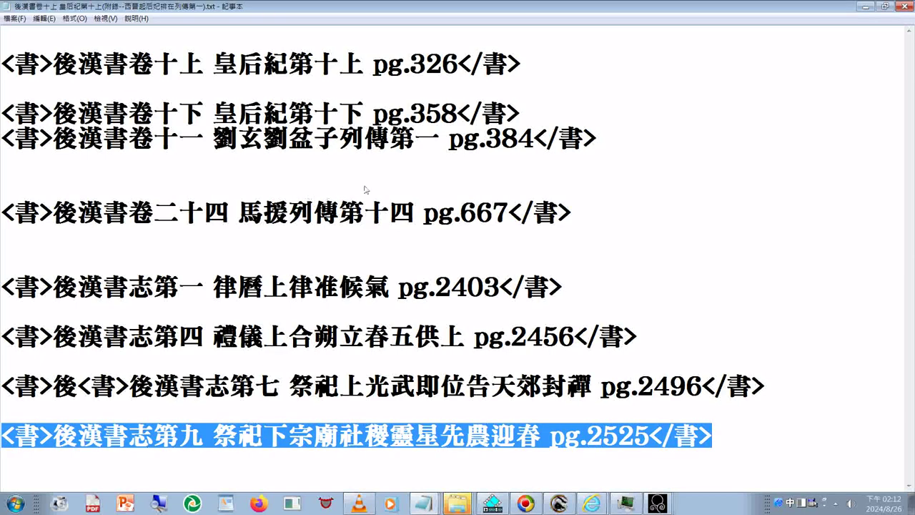
{"action": "left_click", "coordinate": [429, 504]}
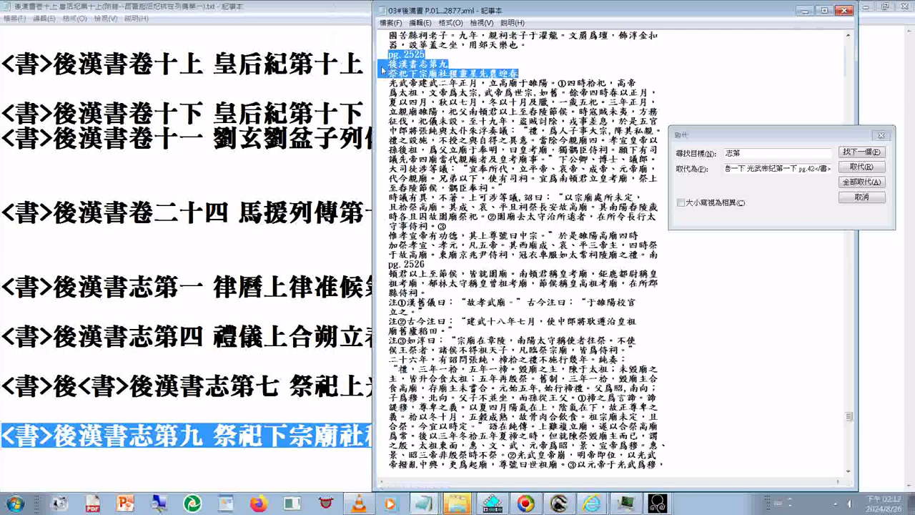
{"action": "left_click_drag", "start_coordinate": [380, 64], "coordinate": [490, 71]}
{"action": "right_click", "coordinate": [489, 70]}
{"action": "left_click", "coordinate": [515, 126]}
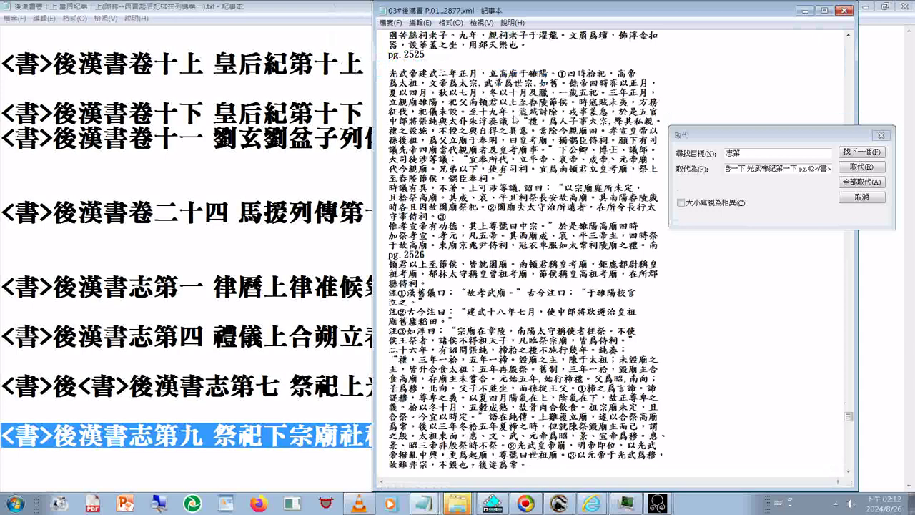
{"action": "key", "text": "ctrl+v"}
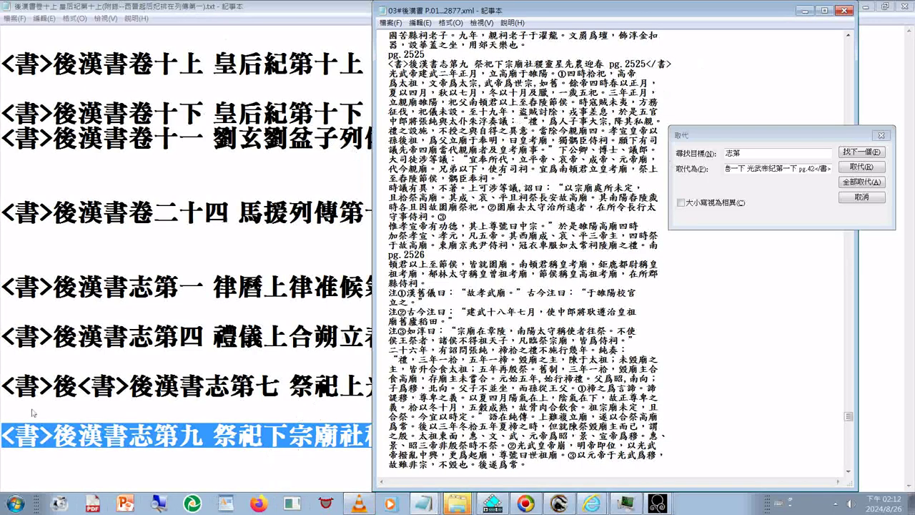
Go back in the XML text and repeat the 志第 search to locate the 後漢書志第八 heading below pg.2512
{"action": "scroll", "coordinate": [522, 286], "scroll_direction": "up", "scroll_amount": 15}
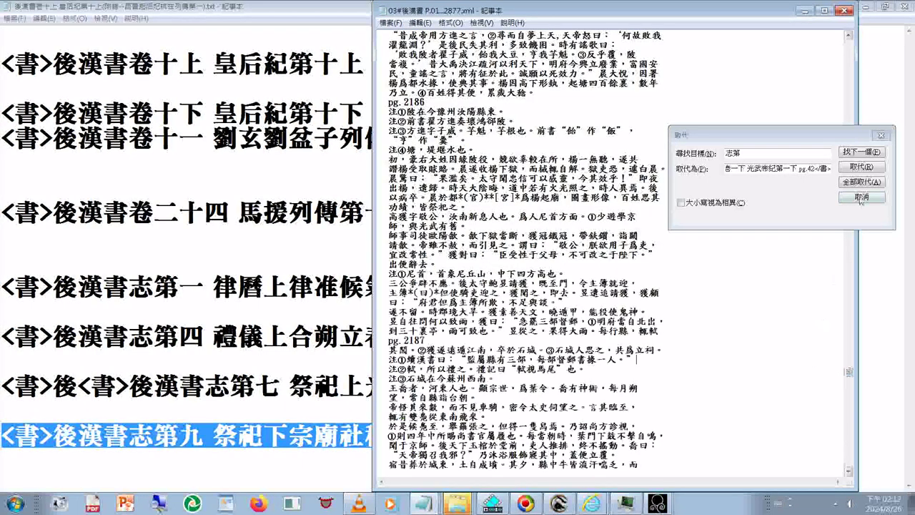
{"action": "left_click", "coordinate": [860, 152]}
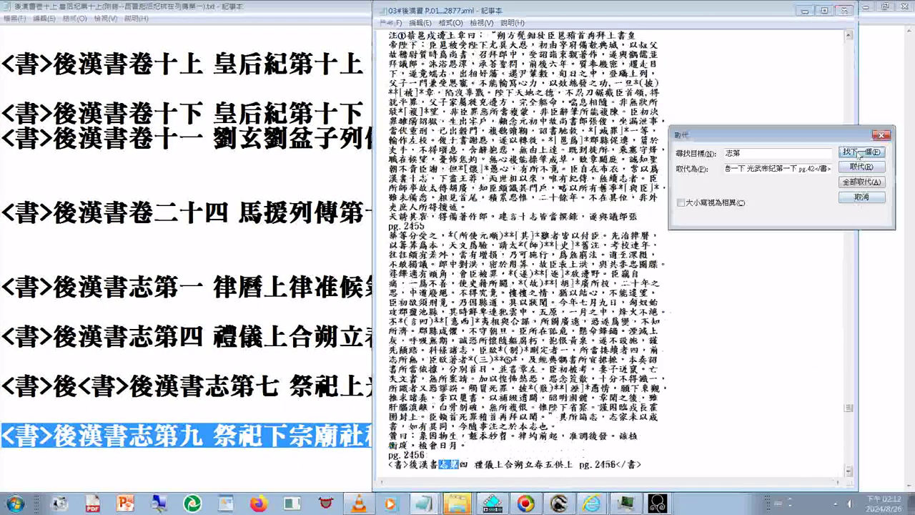
{"action": "left_click", "coordinate": [860, 152]}
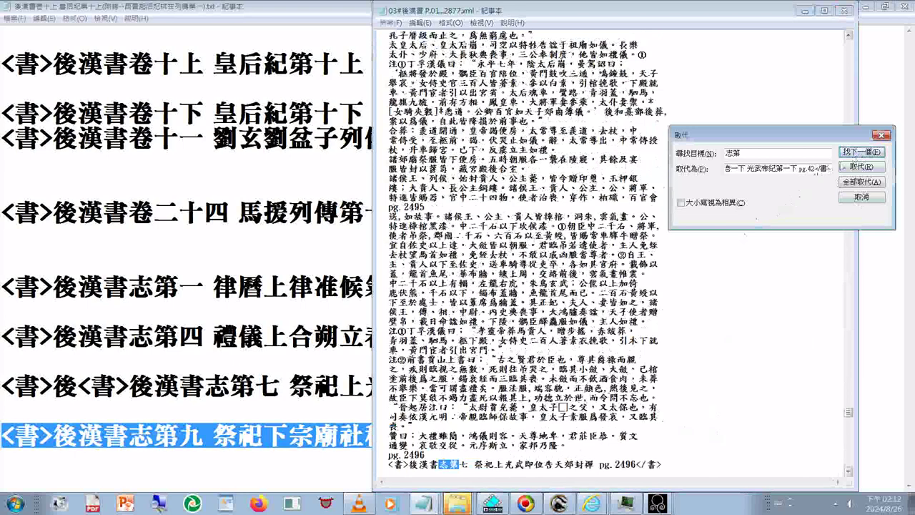
{"action": "key", "text": "Return"}
{"action": "left_click", "coordinate": [519, 479]}
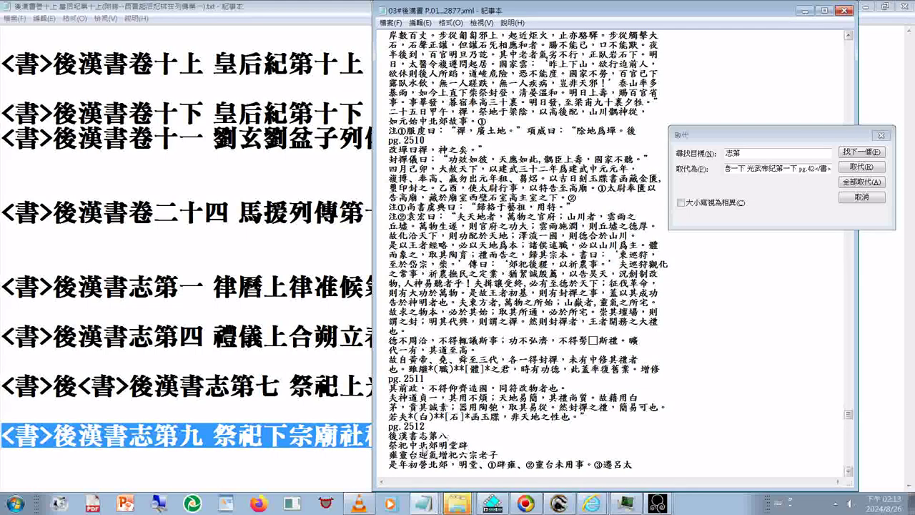
{"action": "scroll", "coordinate": [486, 409], "scroll_direction": "down", "scroll_amount": 1}
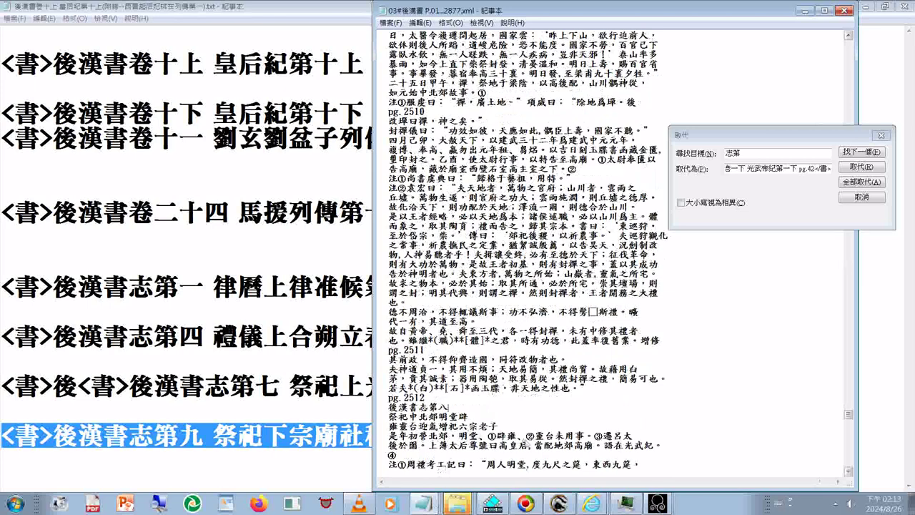
Replace 後 with 后 at the start of the 後於園 line below the 志第八 heading and look up the 後是后之誤 note in his26or24.xml
{"action": "left_click_drag", "start_coordinate": [388, 445], "coordinate": [398, 446]}
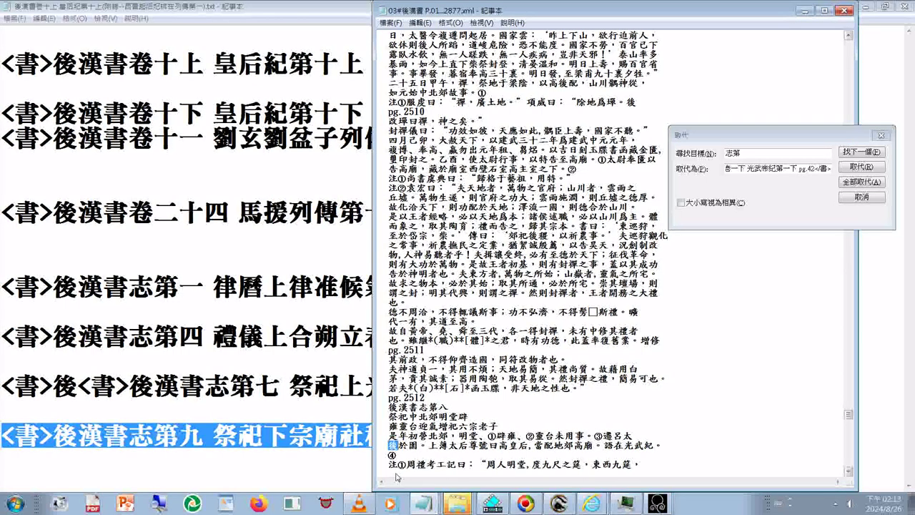
{"action": "type", "text": "c. 4"}
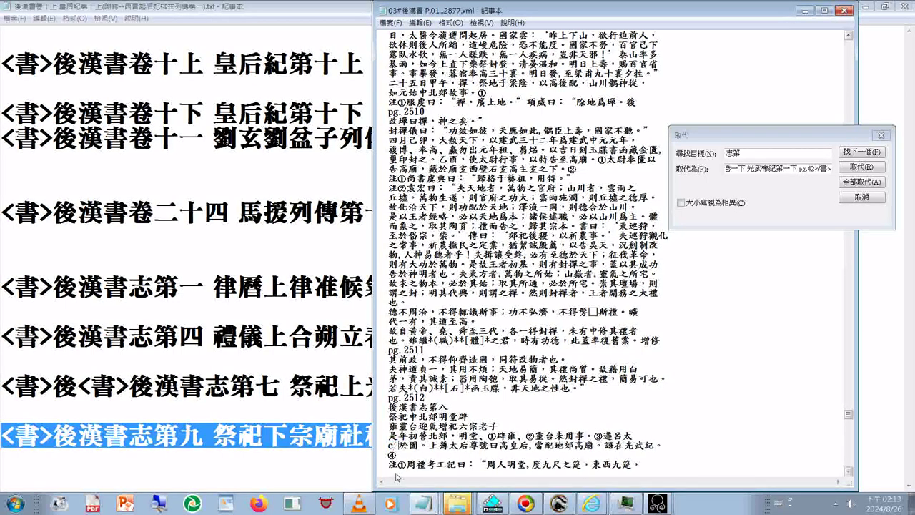
{"action": "key", "text": "BackSpace"}
{"action": "key", "text": "BackSpace"}
{"action": "key", "text": "BackSpace"}
{"action": "key", "text": "BackSpace"}
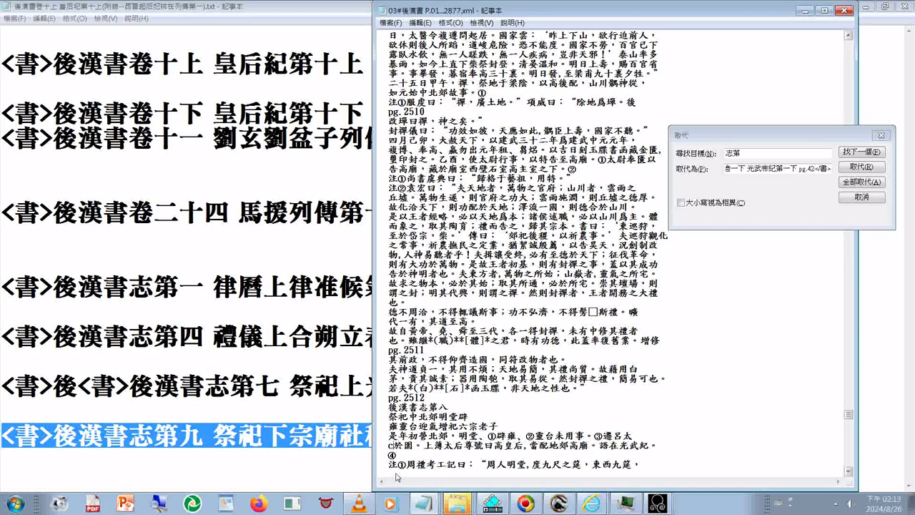
{"action": "key", "text": "ctrl+space"}
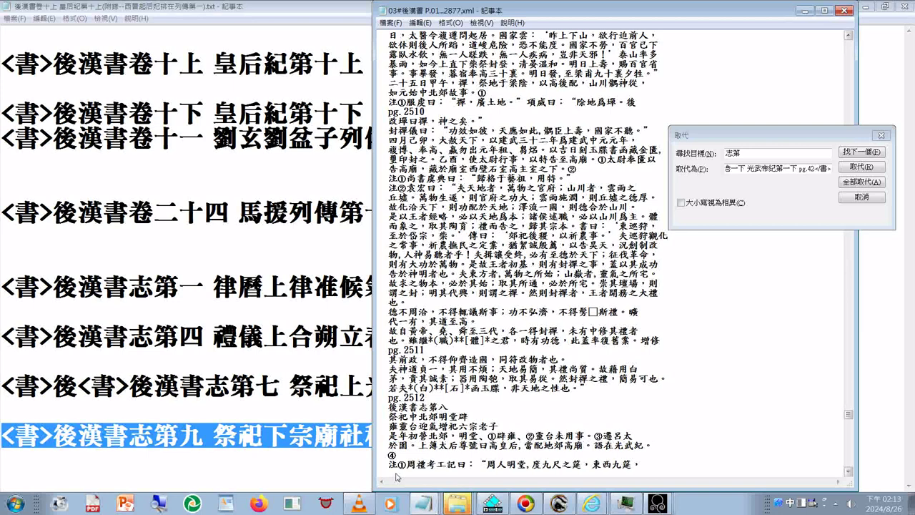
{"action": "type", "text": "后"}
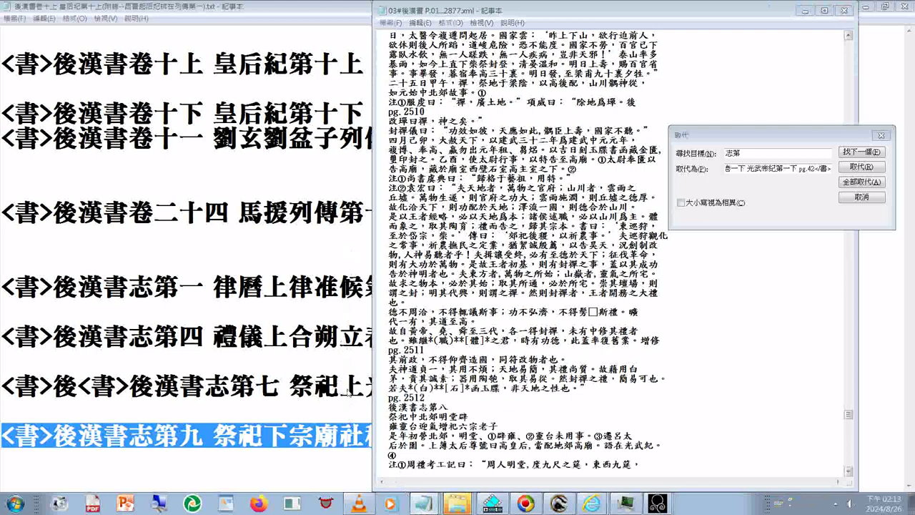
{"action": "key", "text": "alt+Tab"}
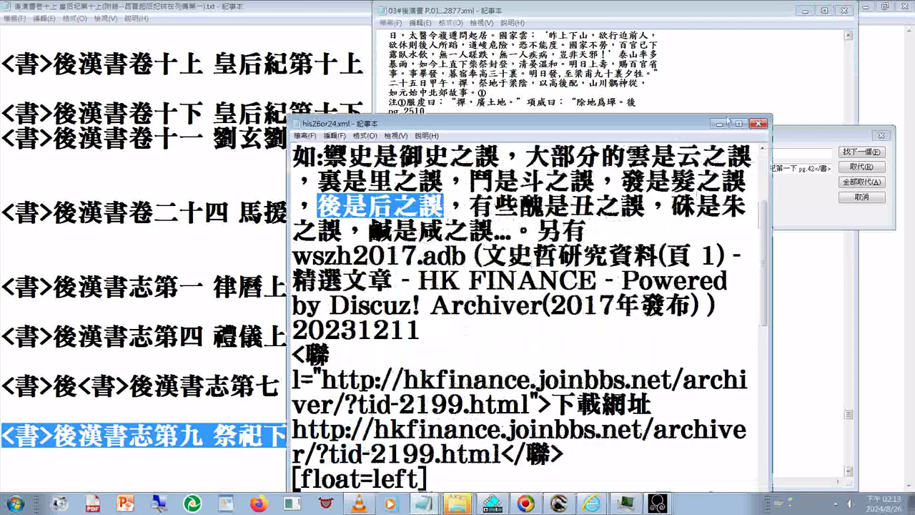
Copy pg.2512 with the 後漢書志第八 heading and its two title lines into the notes file above the 志第九 line
{"action": "left_click", "coordinate": [646, 18]}
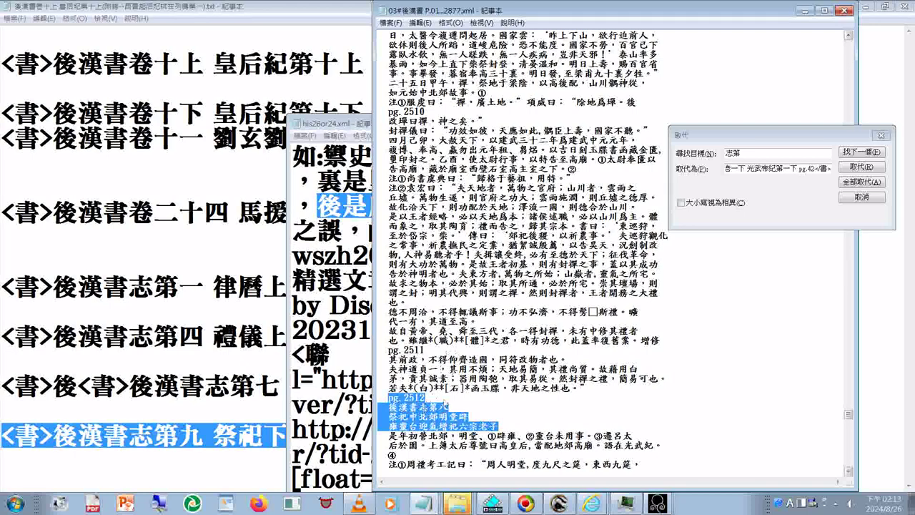
{"action": "left_click", "coordinate": [253, 421]}
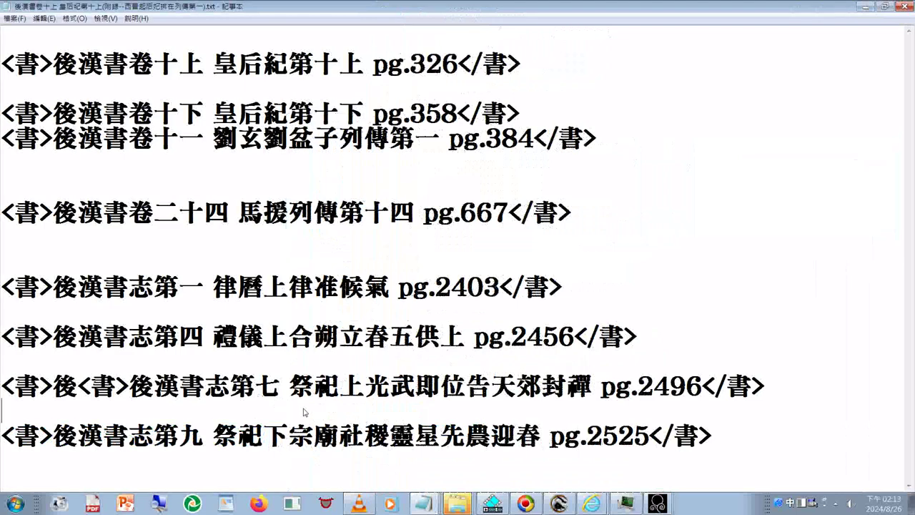
{"action": "type", "text": "pg.2512   後漢書志第八   祭祀中北郊明堂辟   雍靈台迎氣增祀六宗老子"}
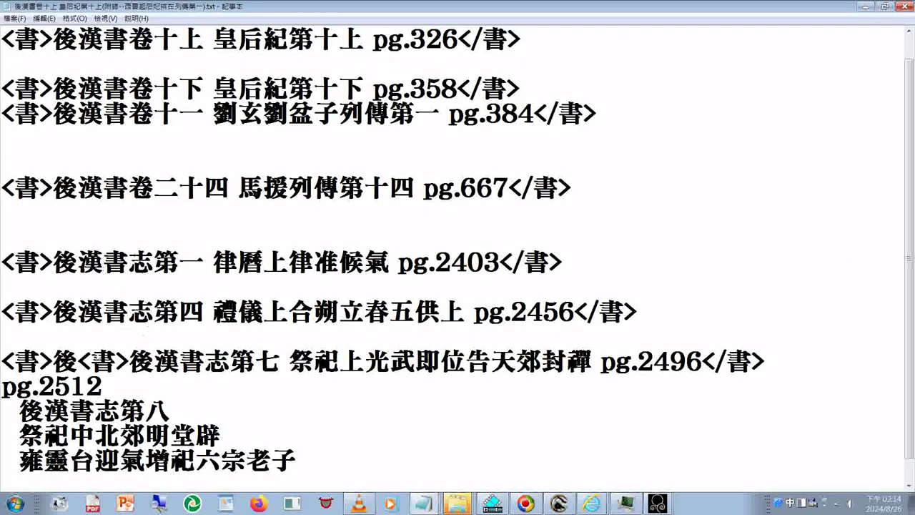
Delete the duplicate <書>後 from the start of the 後漢書志第七 line in the notes file
{"action": "left_click_drag", "start_coordinate": [52, 361], "coordinate": [10, 361]}
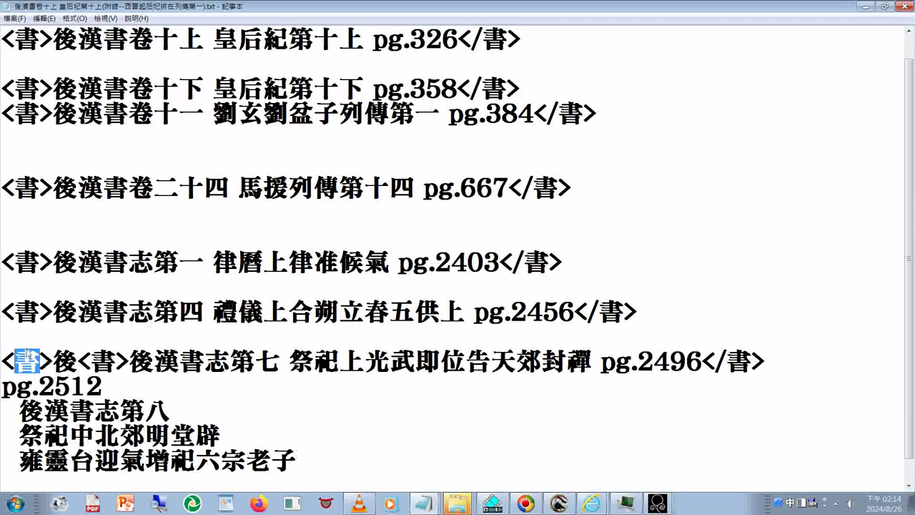
{"action": "left_click", "coordinate": [2, 357]}
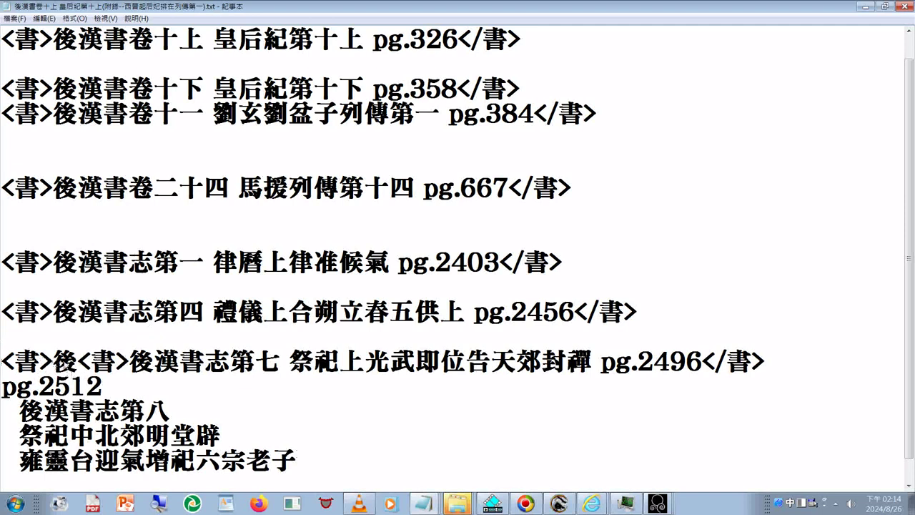
{"action": "key", "text": "Delete"}
{"action": "key", "text": "Delete"}
{"action": "key", "text": "Delete"}
{"action": "key", "text": "Delete"}
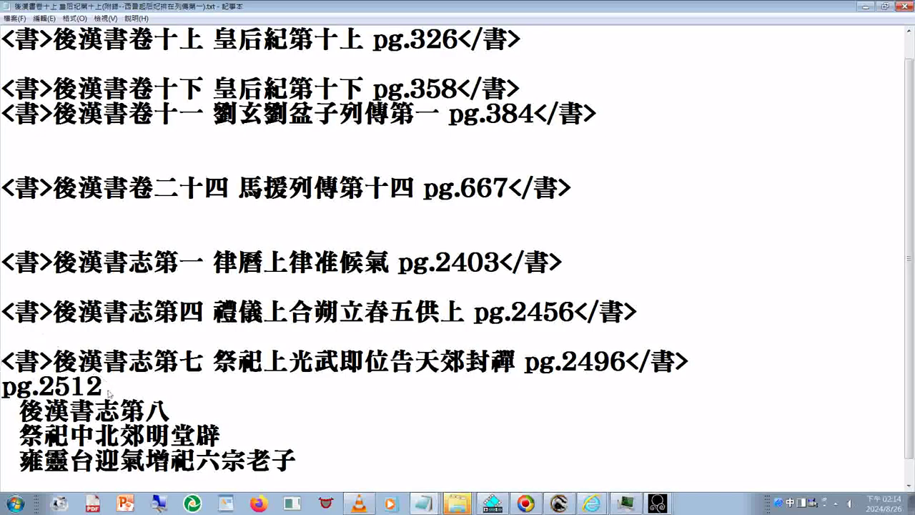
Join 祭祀中北郊明堂辟 and 雍靈台迎氣增祀六宗老子 onto the 後漢書志第八 line, separated by single spaces
{"action": "scroll", "coordinate": [108, 393], "scroll_direction": "down", "scroll_amount": 1}
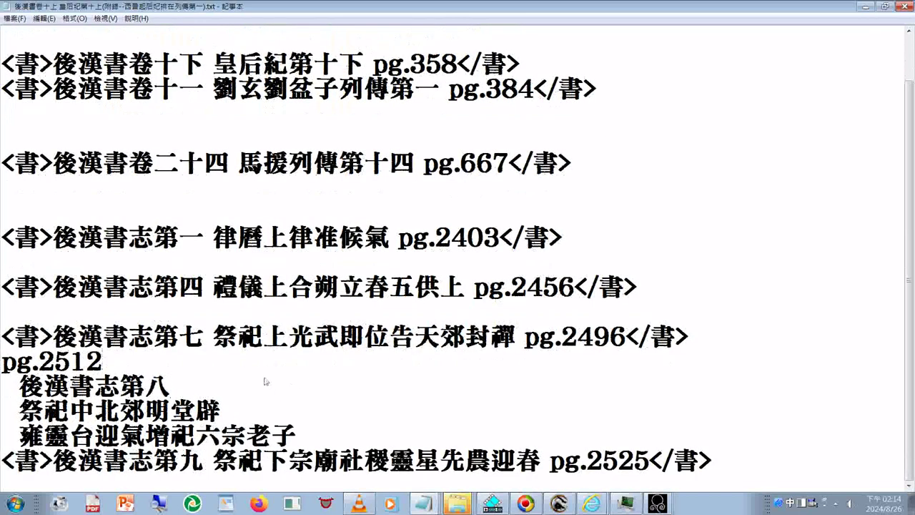
{"action": "left_click", "coordinate": [265, 382]}
{"action": "key", "text": "Delete"}
{"action": "key", "text": "Delete"}
{"action": "left_click", "coordinate": [392, 421]}
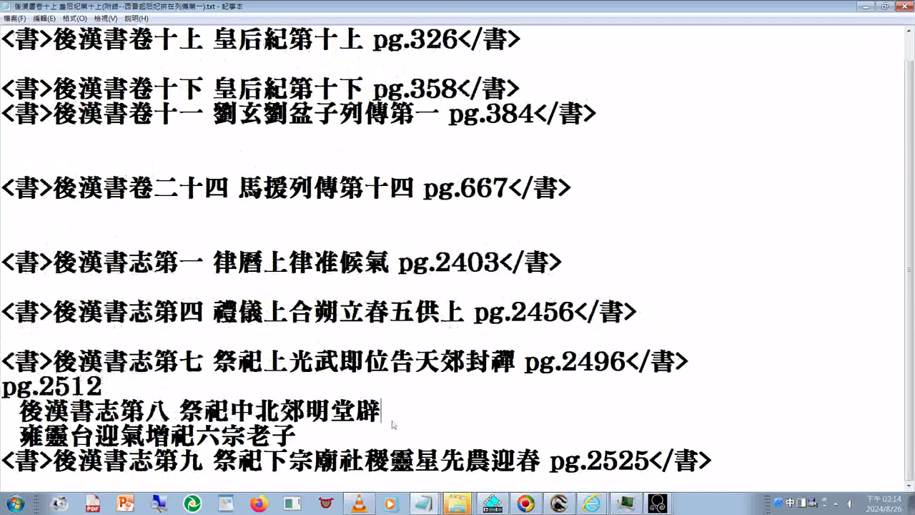
{"action": "key", "text": "Delete"}
{"action": "key", "text": "Delete"}
Copy pg.2512 from the line above to the end of the 後漢書志第八 line, separated by a space
{"action": "left_click", "coordinate": [674, 436]}
{"action": "right_click", "coordinate": [673, 436]}
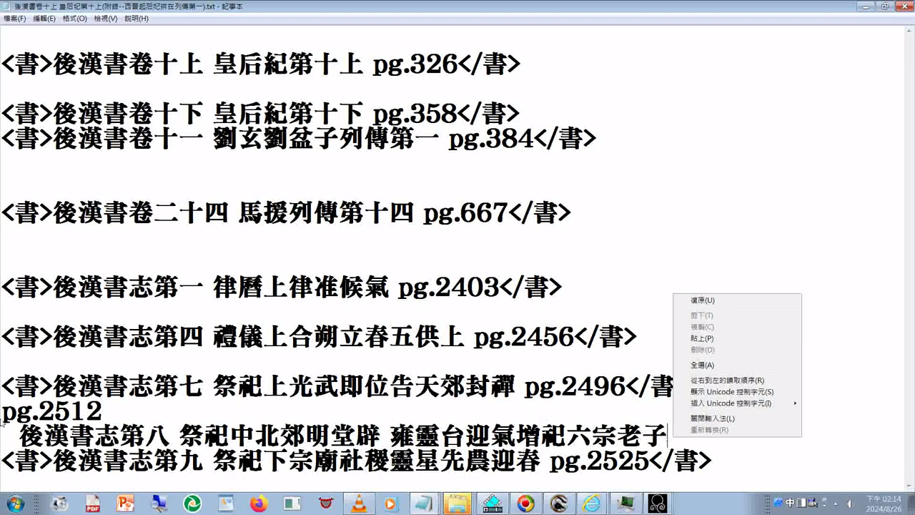
{"action": "left_click", "coordinate": [10, 413]}
{"action": "left_click_drag", "start_coordinate": [3, 413], "coordinate": [108, 415]}
{"action": "right_click", "coordinate": [67, 414]}
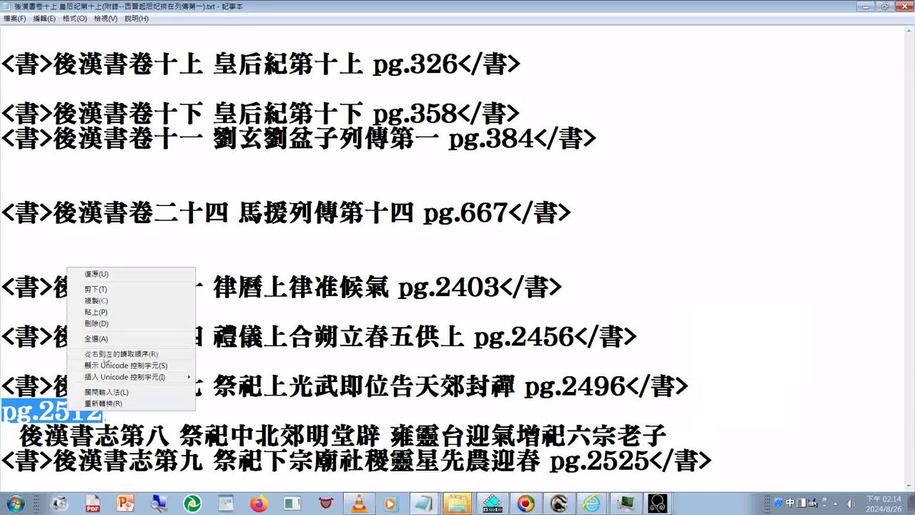
{"action": "left_click", "coordinate": [118, 300]}
{"action": "left_click", "coordinate": [693, 425]}
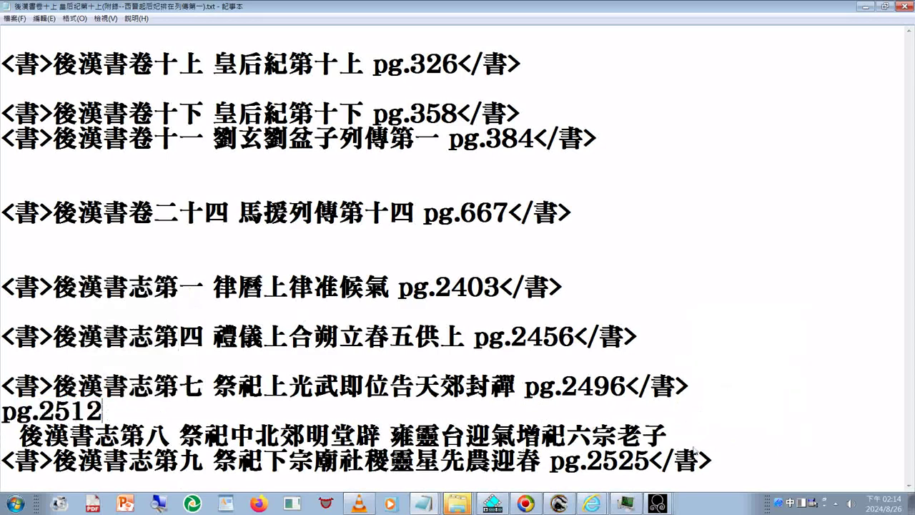
{"action": "key", "text": "ctrl+v"}
{"action": "right_click", "coordinate": [664, 436]}
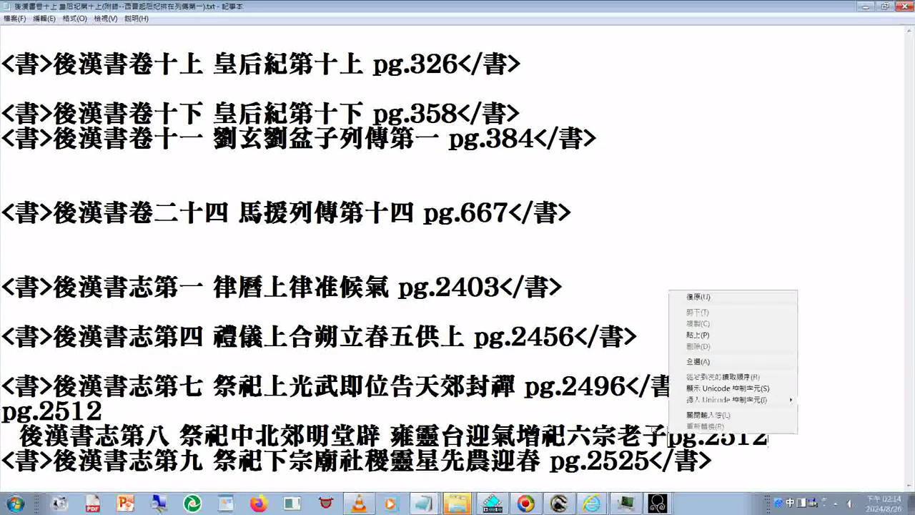
{"action": "left_click", "coordinate": [661, 435]}
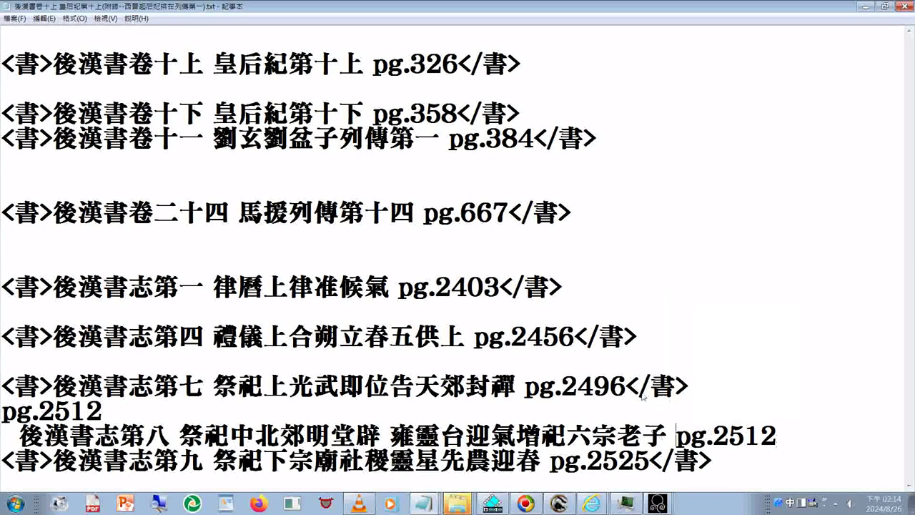
Copy the closing </書> tag from the 志第七 line to the end of the 後漢書志第八 line
{"action": "left_click", "coordinate": [627, 387]}
{"action": "left_click_drag", "start_coordinate": [627, 386], "coordinate": [690, 390]}
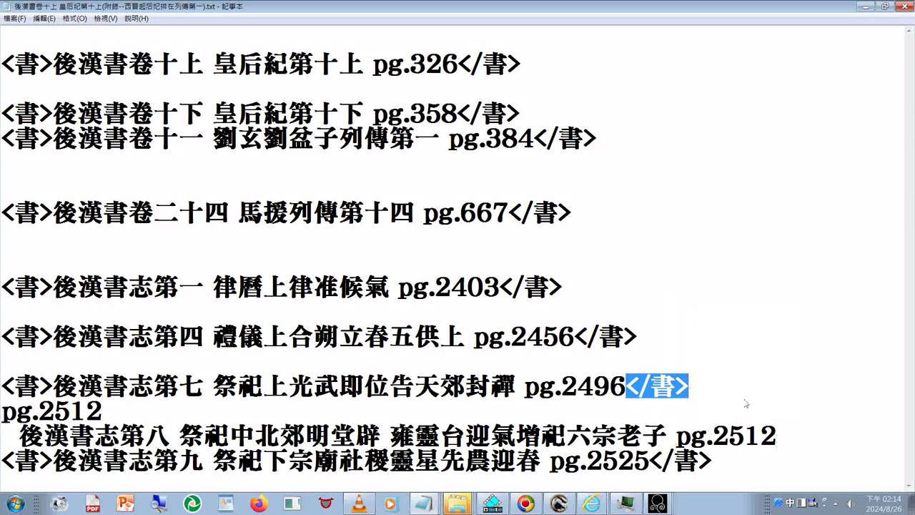
{"action": "left_click", "coordinate": [819, 447]}
{"action": "double_click", "coordinate": [819, 449]}
{"action": "right_click", "coordinate": [819, 450]}
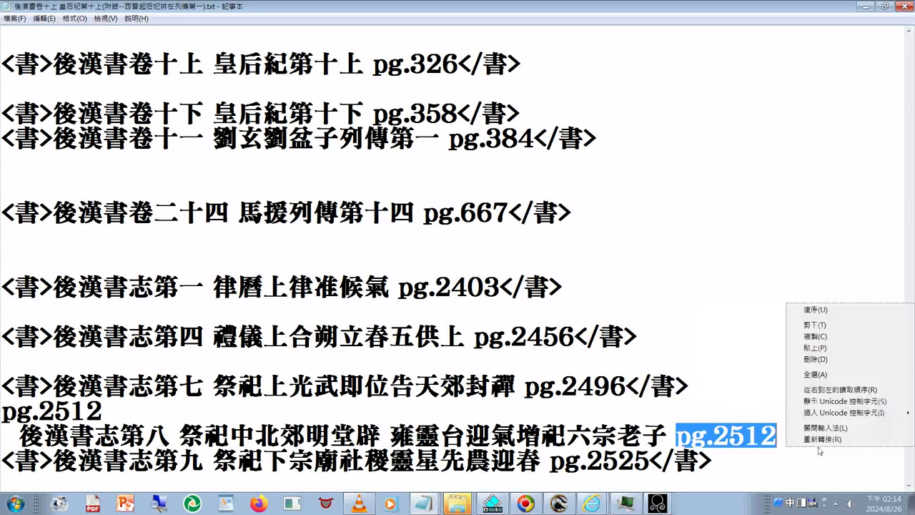
{"action": "left_click", "coordinate": [784, 436]}
{"action": "key", "text": "ctrl+v"}
Replace the leading spaces of the 後漢書志第八 line with an opening <書> tag, made from the copied closing tag without its slash
{"action": "key", "text": "Home"}
{"action": "key", "text": "shift+Right"}
{"action": "key", "text": "shift+Right"}
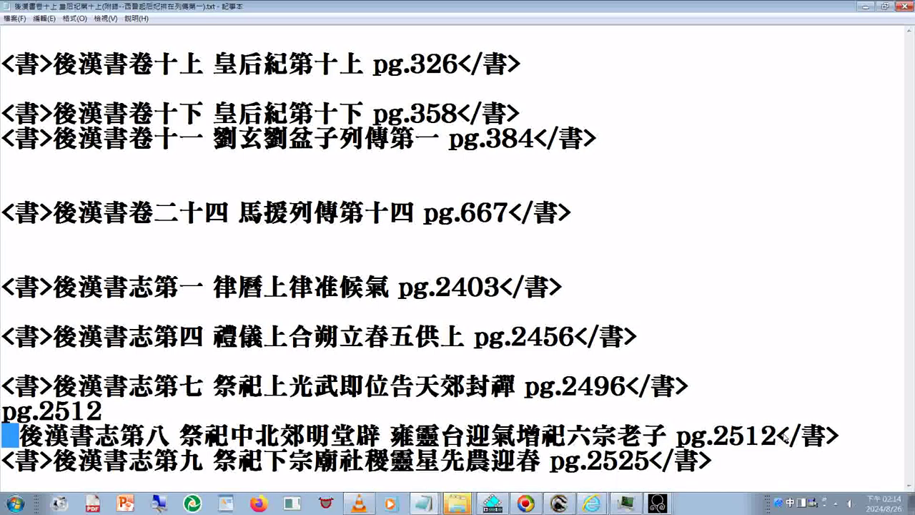
{"action": "key", "text": "ctrl+v"}
{"action": "key", "text": "Left"}
{"action": "key", "text": "Left"}
{"action": "key", "text": "Left"}
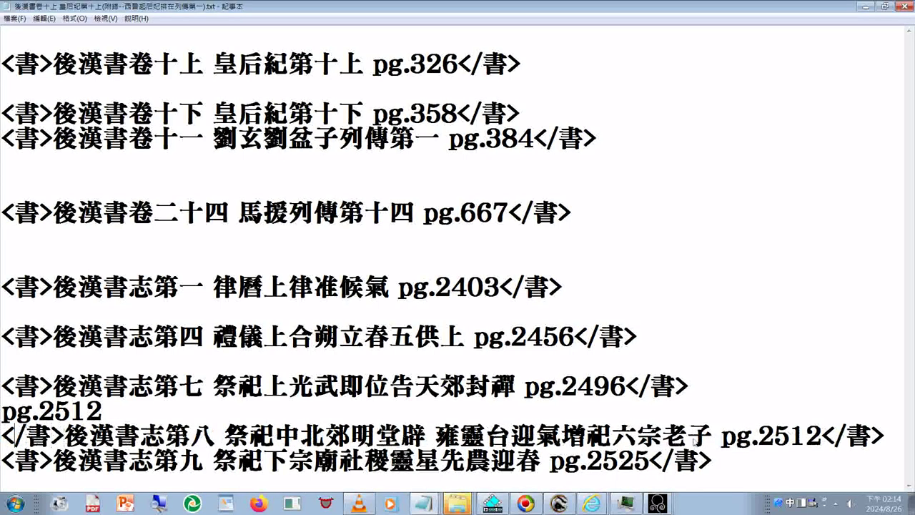
{"action": "key", "text": "Delete"}
{"action": "key", "text": "Left"}
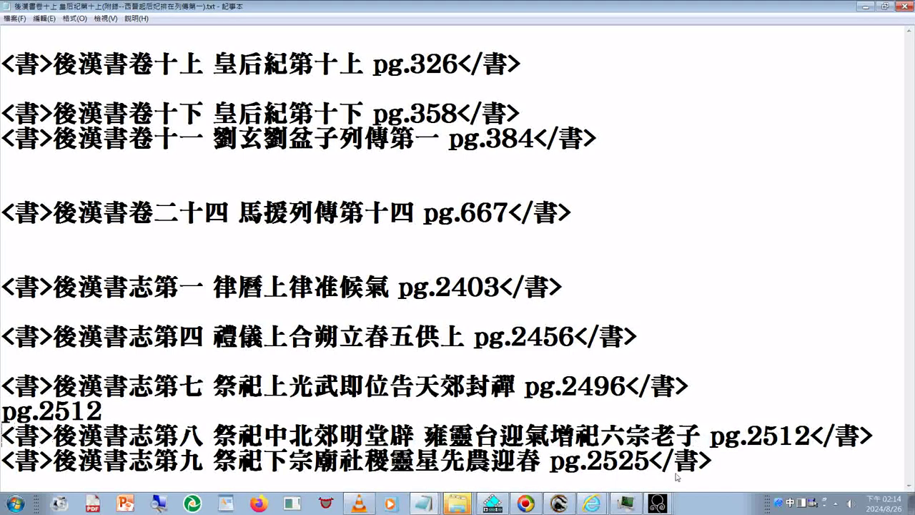
Select the whole tagged 後漢書志第八 line for copying and delete the separate pg.2512 text above it
{"action": "key", "text": "shift+End"}
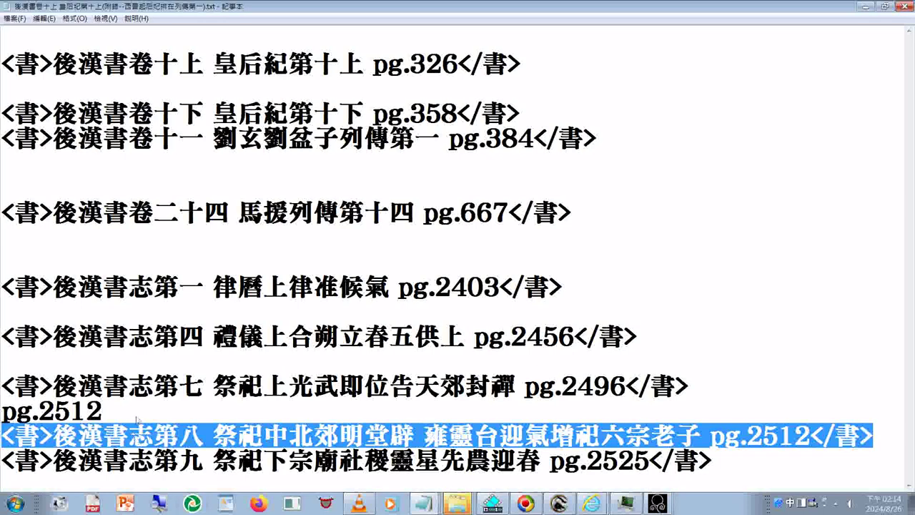
{"action": "left_click_drag", "start_coordinate": [136, 414], "coordinate": [2, 410]}
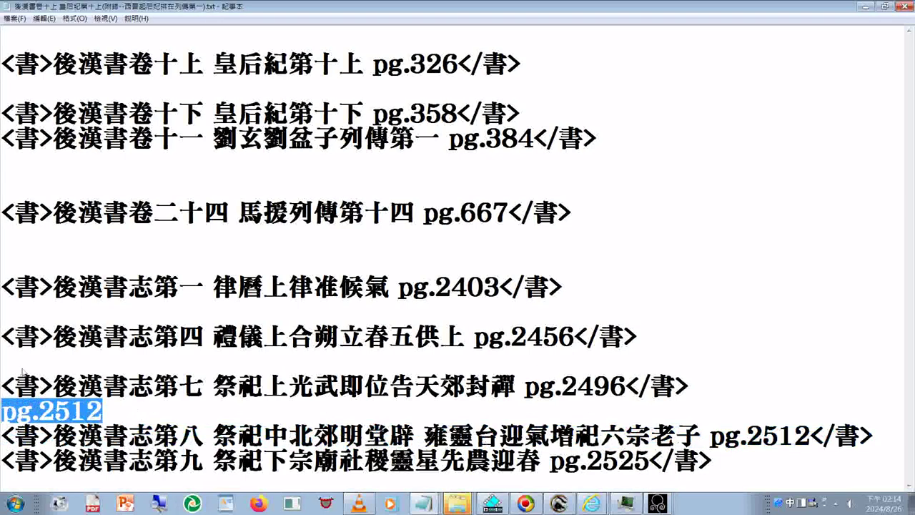
{"action": "key", "text": "Delete"}
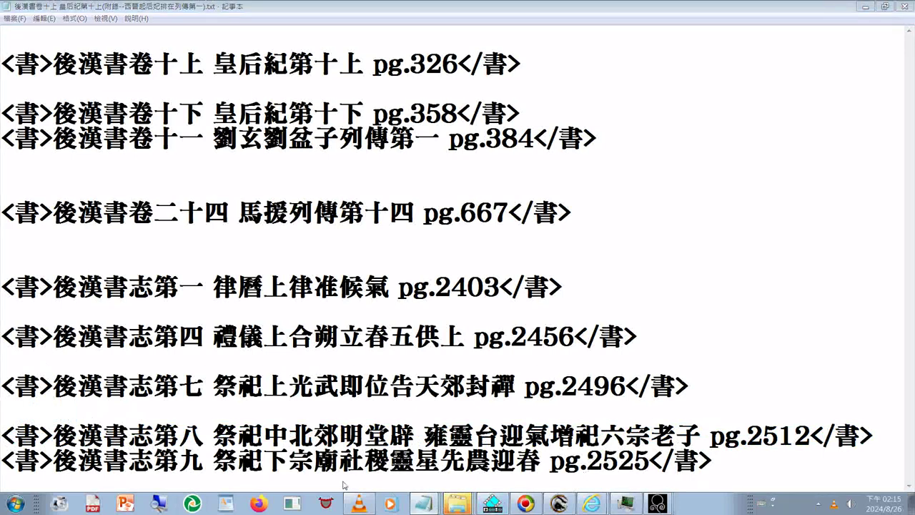
Switch to the 後漢書 XML file and search for 志第 until the untagged 後漢書志第八 heading under pg.2512 is found
{"action": "key", "text": "alt+Tab"}
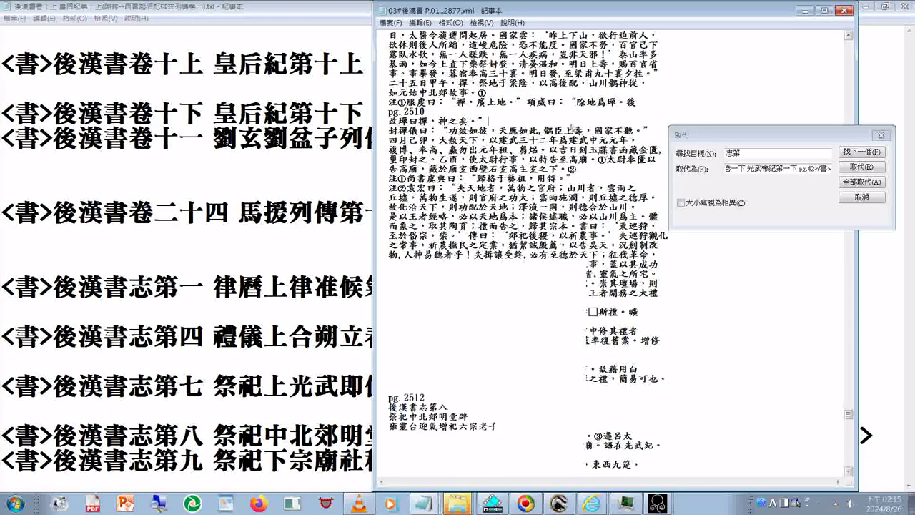
{"action": "left_click", "coordinate": [847, 381]}
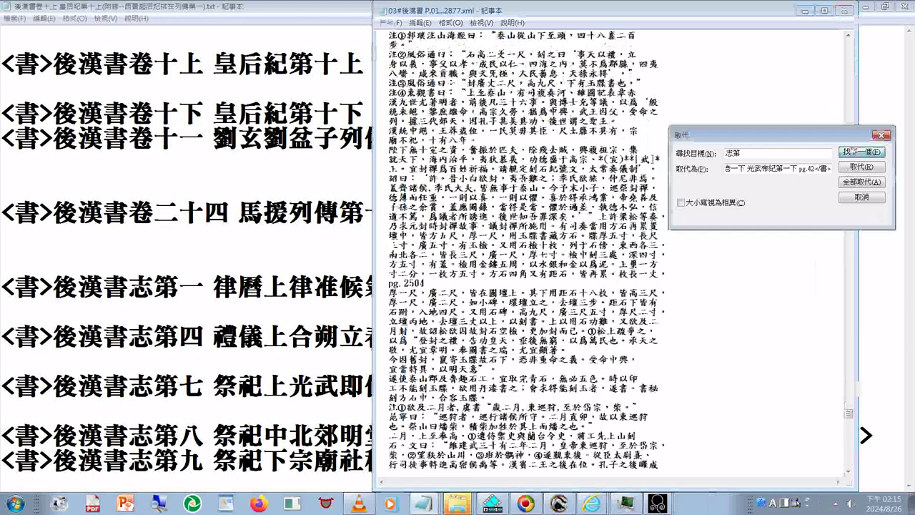
{"action": "left_click", "coordinate": [850, 150]}
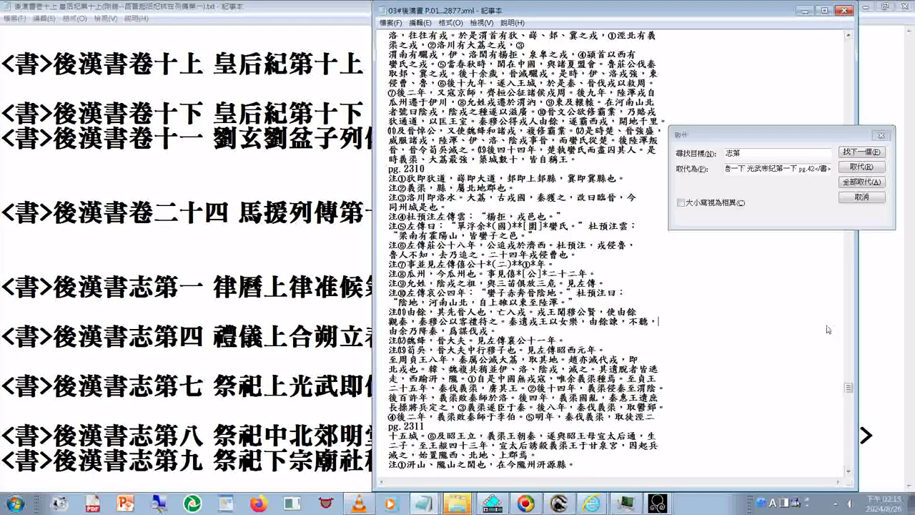
{"action": "left_click", "coordinate": [869, 152]}
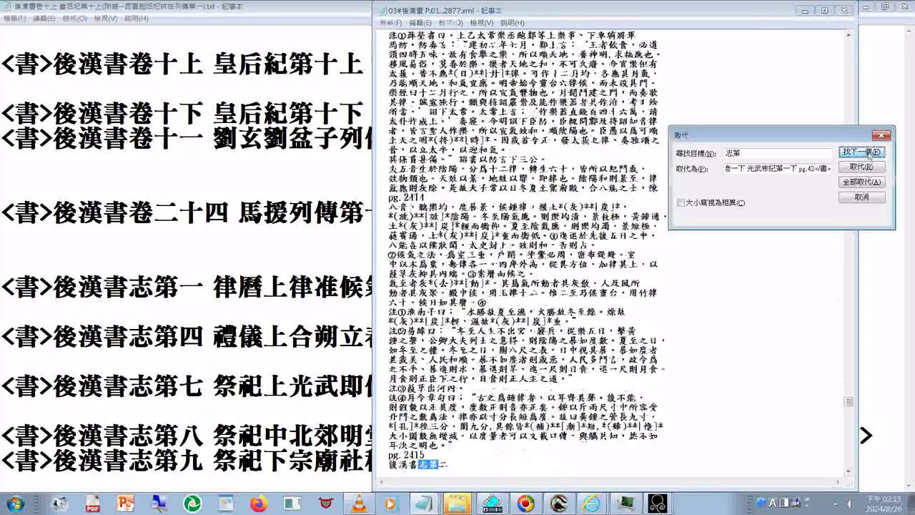
{"action": "left_click", "coordinate": [869, 153]}
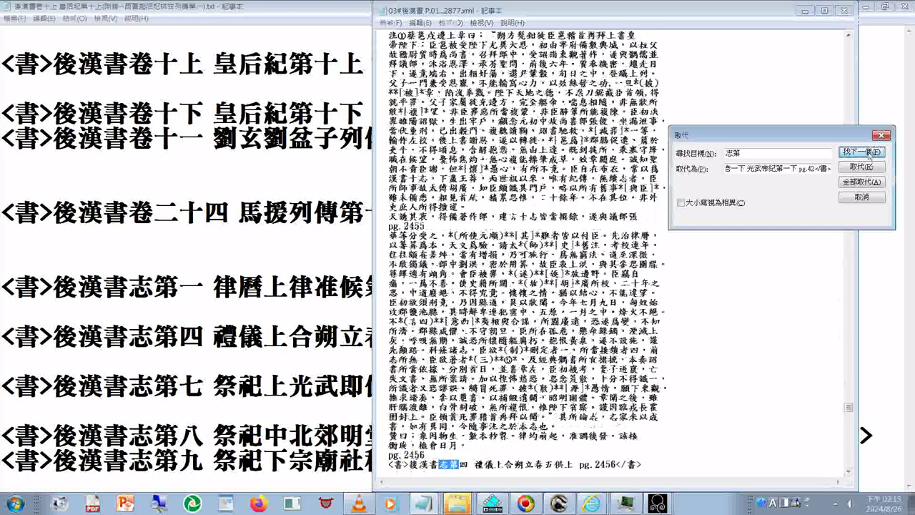
{"action": "left_click", "coordinate": [869, 153]}
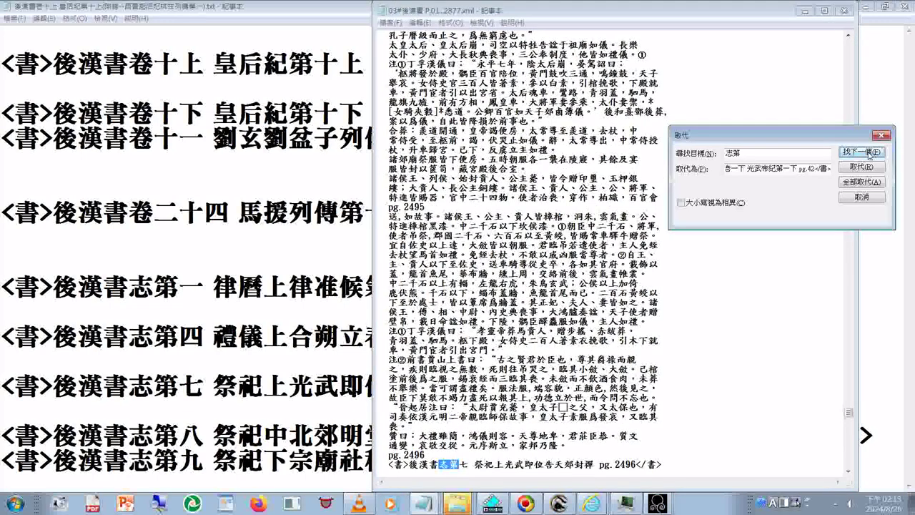
{"action": "left_click", "coordinate": [869, 153]}
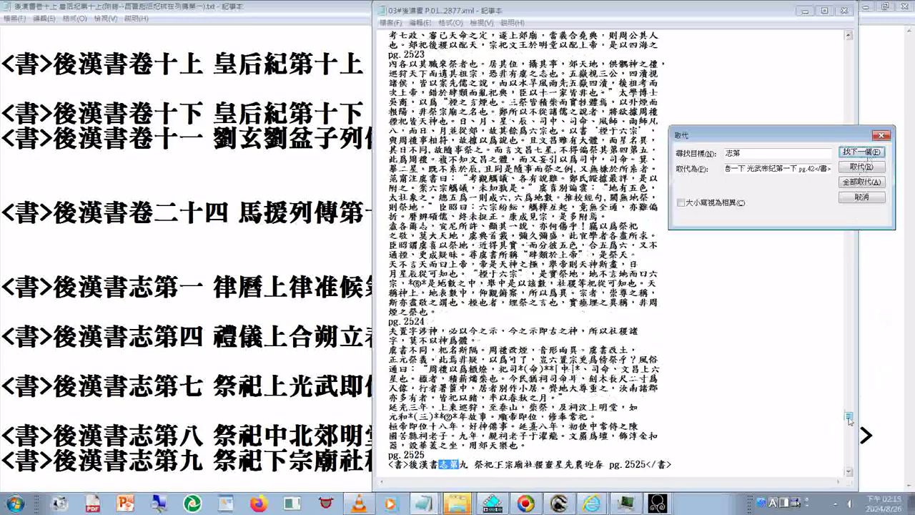
{"action": "left_click", "coordinate": [869, 151]}
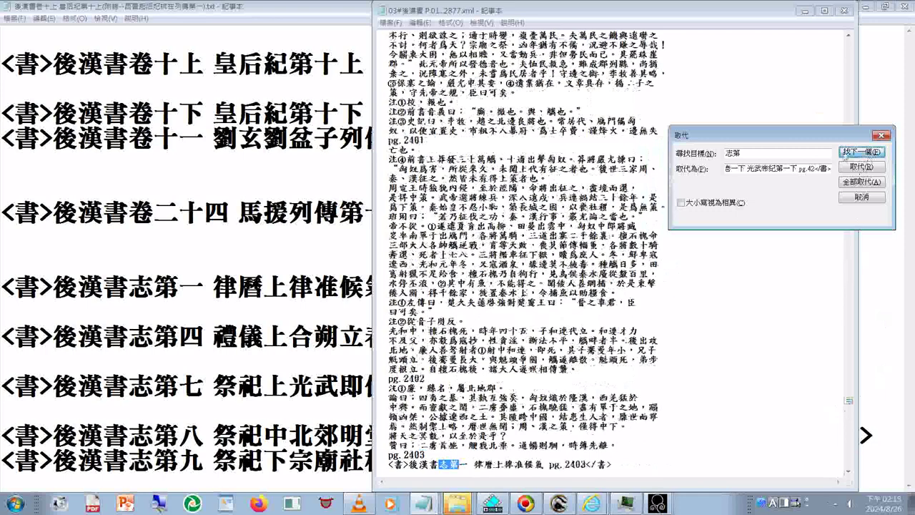
{"action": "left_click", "coordinate": [869, 152]}
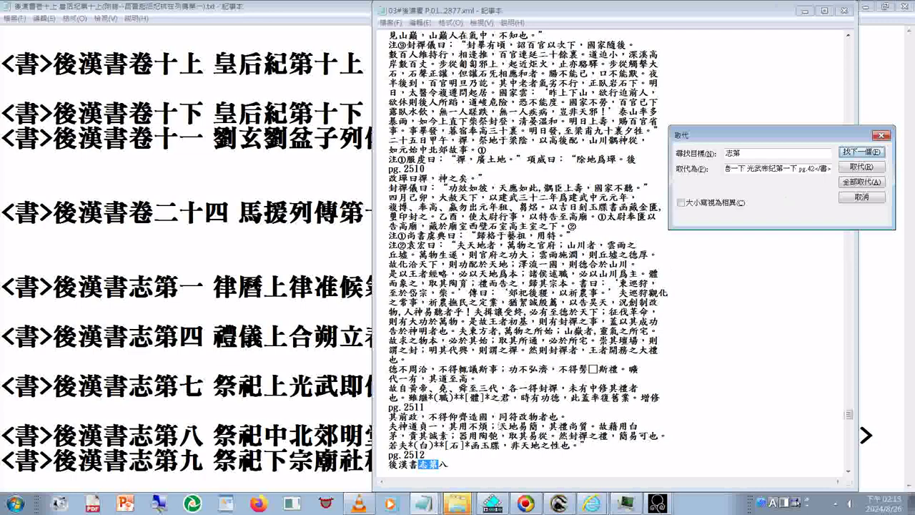
Select the 後漢書志第八 heading and its two title lines below pg.2512 in the XML text for replacement
{"action": "left_click", "coordinate": [497, 466]}
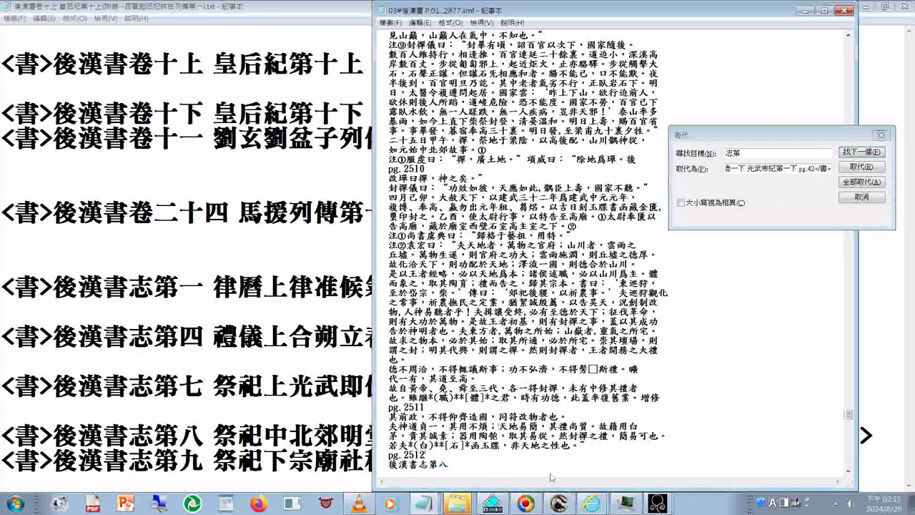
{"action": "scroll", "coordinate": [551, 477], "scroll_direction": "down", "scroll_amount": 1}
{"action": "left_click_drag", "start_coordinate": [390, 436], "coordinate": [505, 455]}
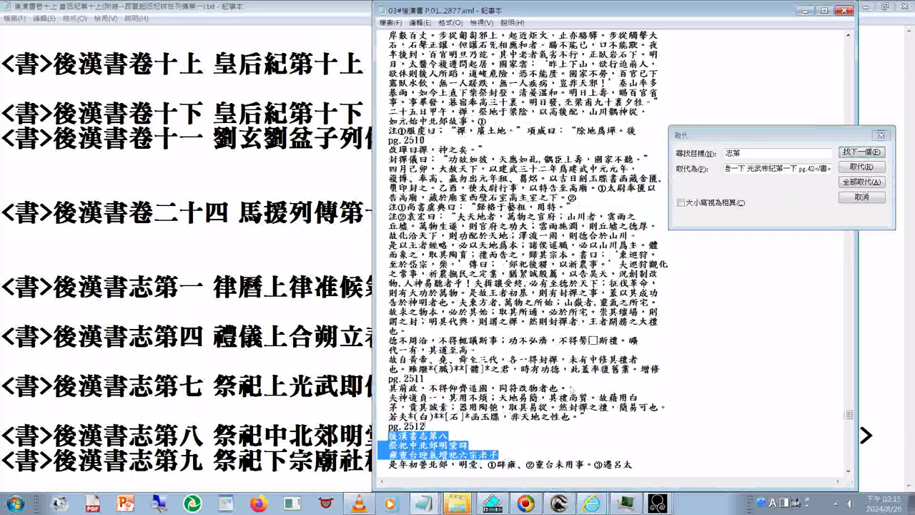
{"action": "scroll", "coordinate": [604, 332], "scroll_direction": "down", "scroll_amount": 7}
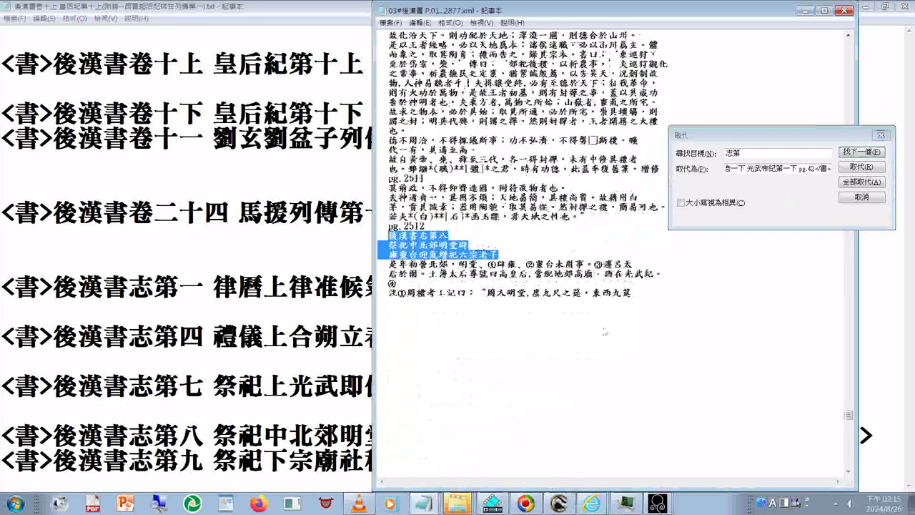
Replace the selected 志第八 heading lines with the tagged line <書>後漢書志第八 祭祀中北郊明堂辟 雍靈台迎氣增祀六宗老子 pg.2512</書>
{"action": "type", "text": "<書>後漢書志第八 祭祀中北郊明堂碑 雍靈台迎氣增祀六宗老子 pg. 2512</書>"}
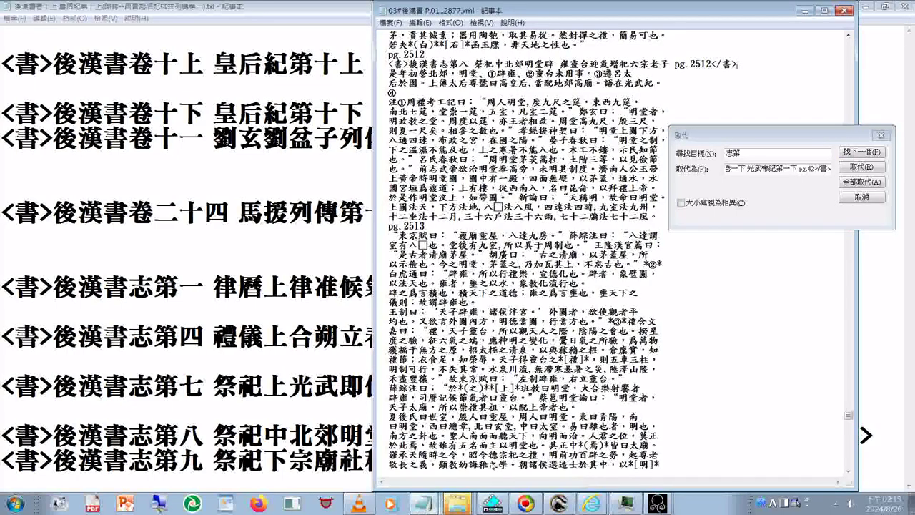
Find the next 志第 heading and copy pg.2539, 後漢書志第十 and 天文上王莽三光武十二 to the end of the notes text file
{"action": "left_click", "coordinate": [845, 160]}
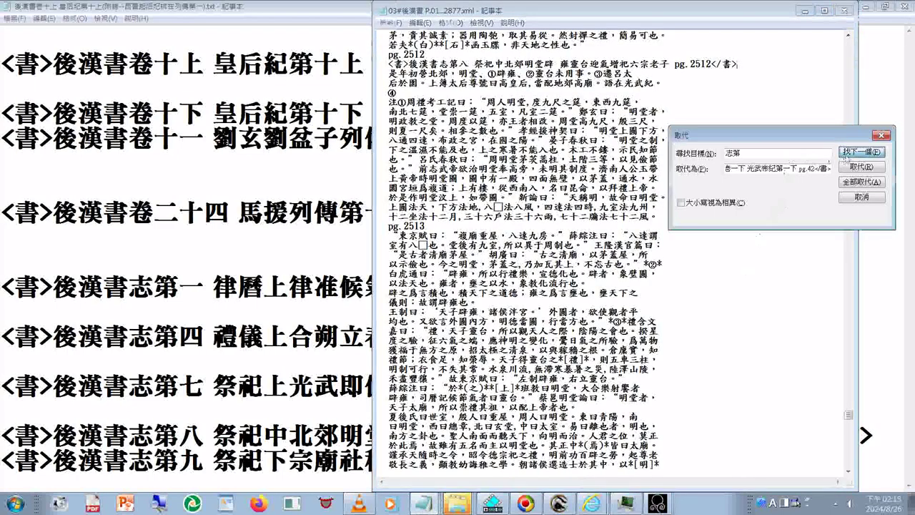
{"action": "left_click", "coordinate": [846, 160]}
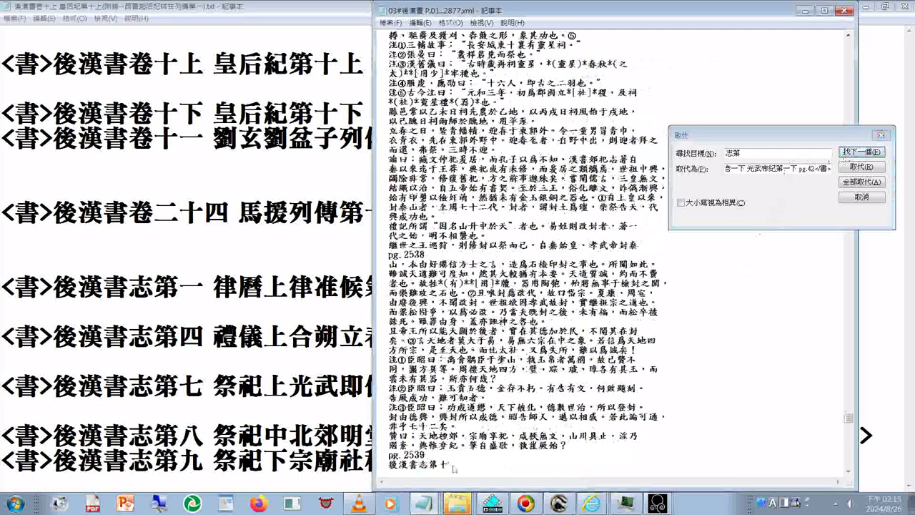
{"action": "left_click", "coordinate": [455, 468]}
{"action": "scroll", "coordinate": [456, 468], "scroll_direction": "down", "scroll_amount": 2}
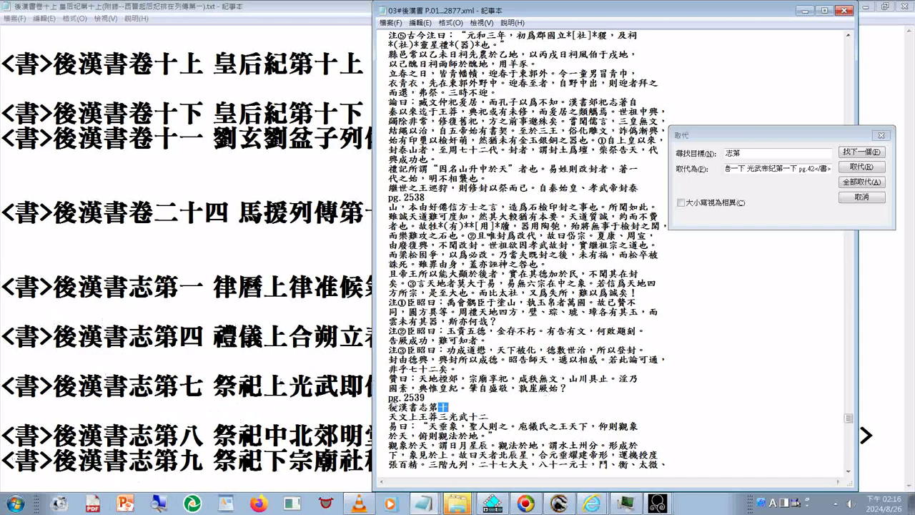
{"action": "left_click_drag", "start_coordinate": [389, 398], "coordinate": [488, 416]}
{"action": "scroll", "coordinate": [472, 359], "scroll_direction": "down", "scroll_amount": 8}
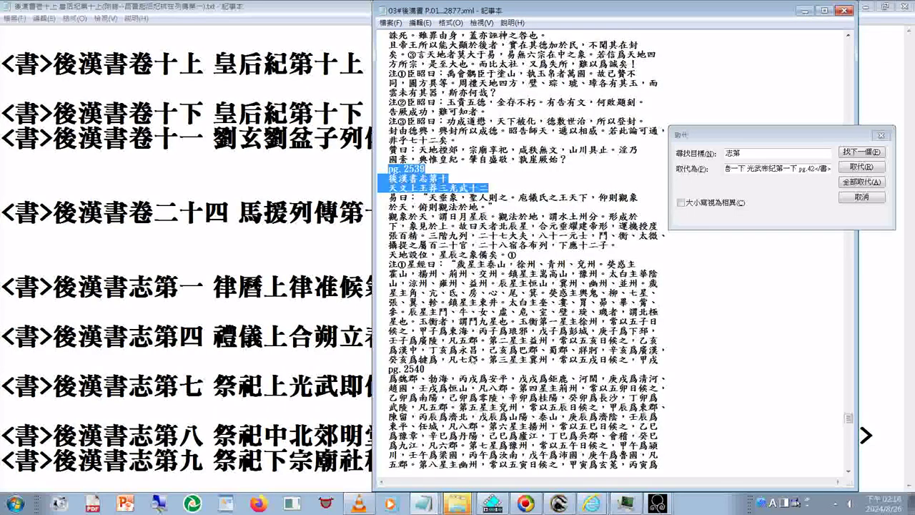
{"action": "scroll", "coordinate": [472, 359], "scroll_direction": "down", "scroll_amount": 4}
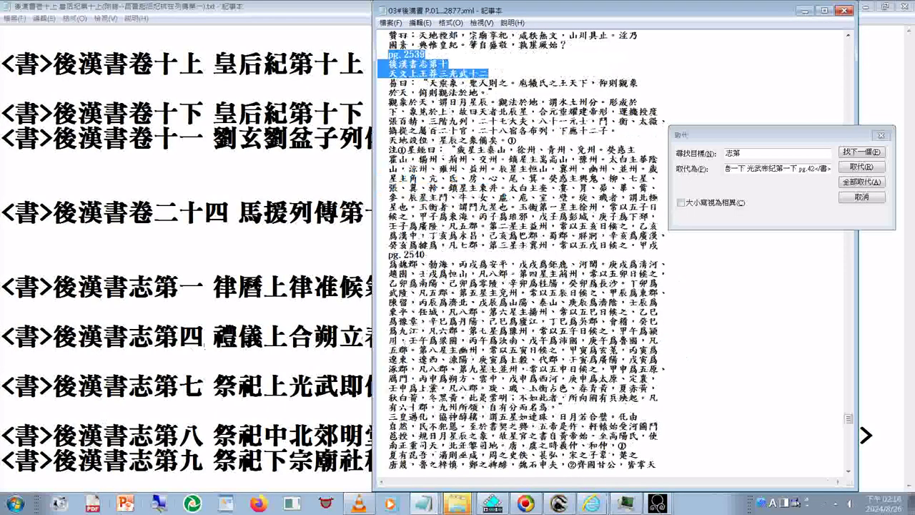
{"action": "key", "text": "alt+Tab"}
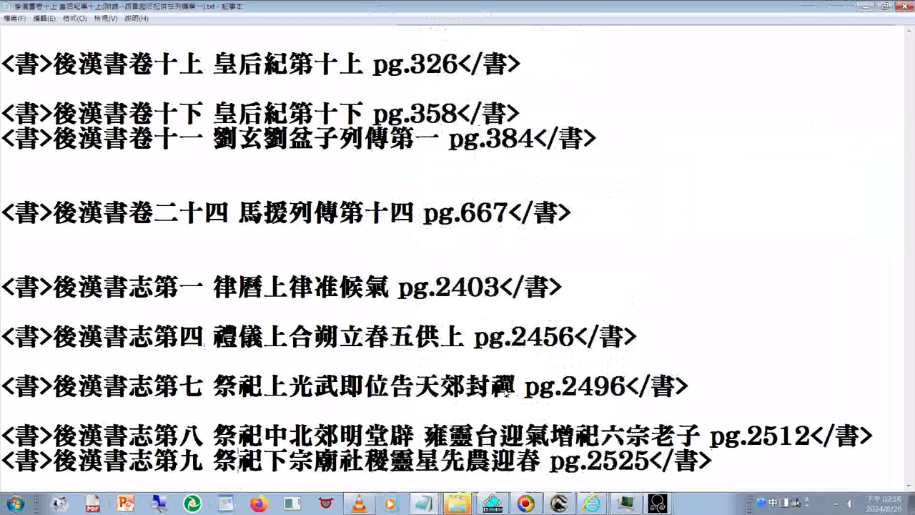
{"action": "type", "text": "pg.2539   後漢書志第十   天文上王莽三光武十二"}
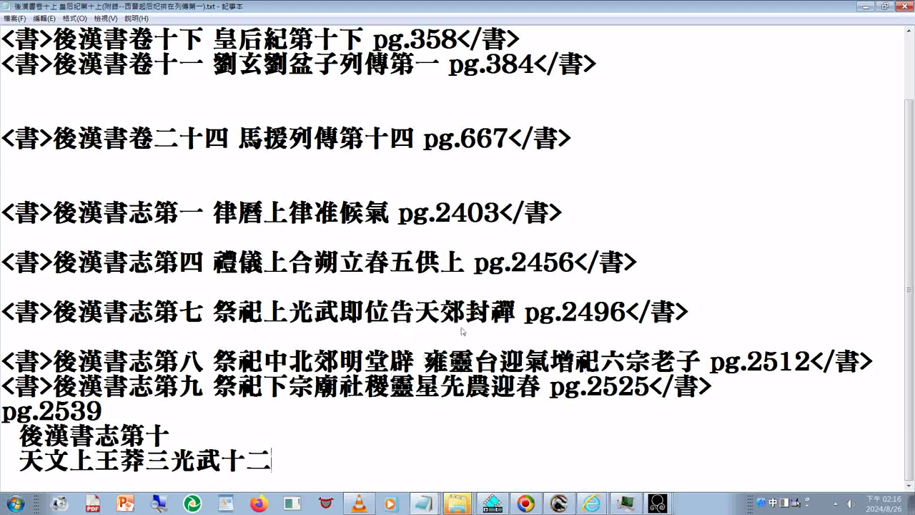
Join the 後漢書志第十 and 天文上王莽三光武十二 lines into one and move pg.2539 to its end
{"action": "key", "text": "Up"}
{"action": "scroll", "coordinate": [517, 218], "scroll_direction": "up", "scroll_amount": 1}
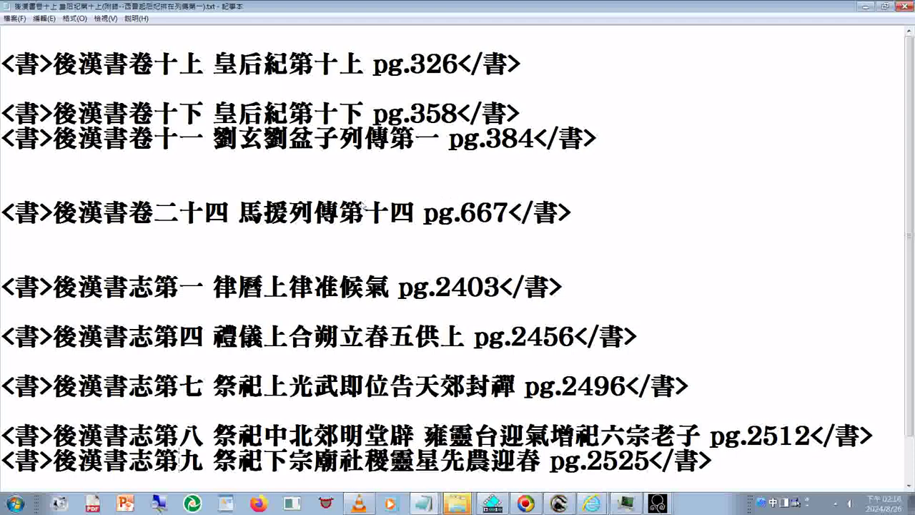
{"action": "scroll", "coordinate": [363, 205], "scroll_direction": "down", "scroll_amount": 1}
{"action": "left_click_drag", "start_coordinate": [105, 438], "coordinate": [1, 439]}
{"action": "right_click", "coordinate": [28, 443]}
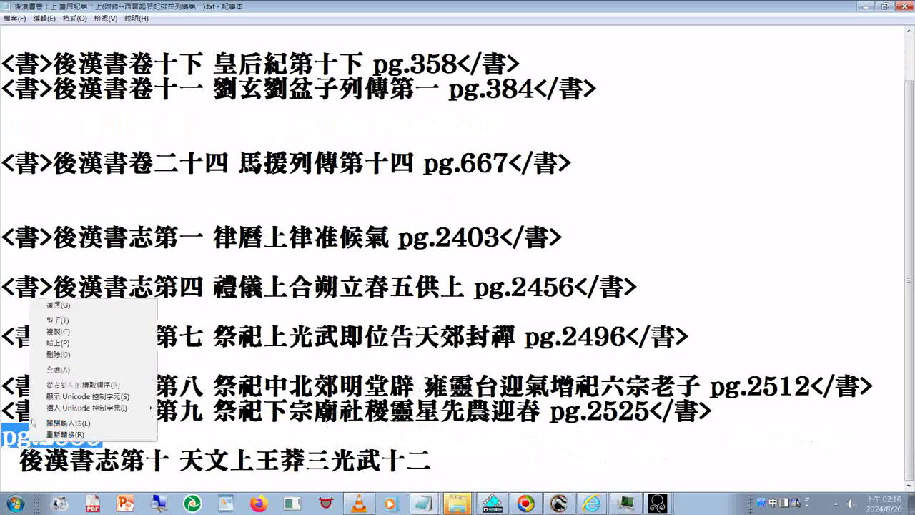
{"action": "left_click", "coordinate": [57, 321]}
{"action": "left_click", "coordinate": [443, 459]}
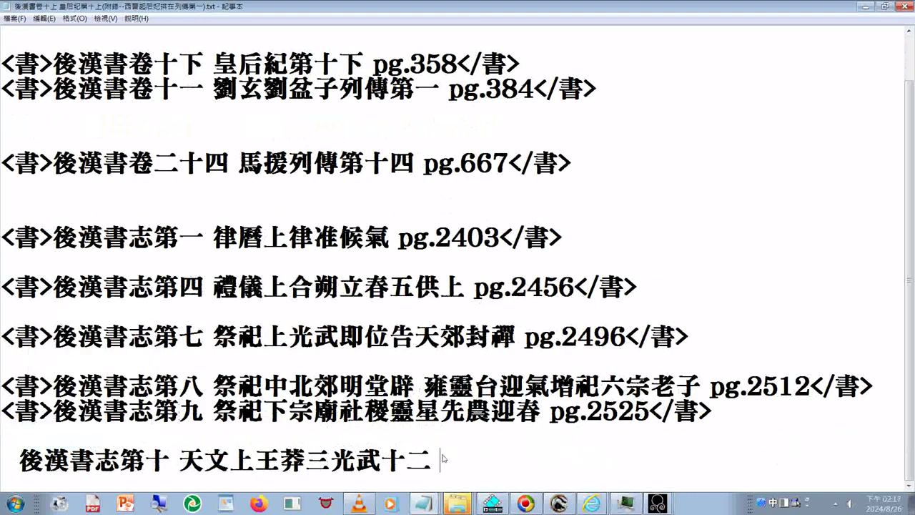
{"action": "key", "text": "ctrl+v"}
Enclose the 後漢書志第十 line in <書> and </書> tags, replacing its leading blank space
{"action": "left_click_drag", "start_coordinate": [650, 411], "coordinate": [712, 413]}
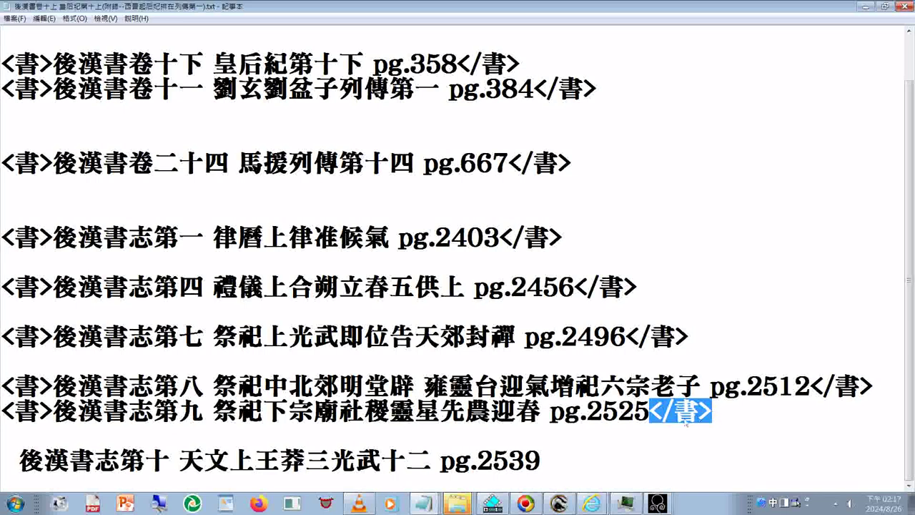
{"action": "left_click", "coordinate": [614, 452]}
{"action": "key", "text": "ctrl+v"}
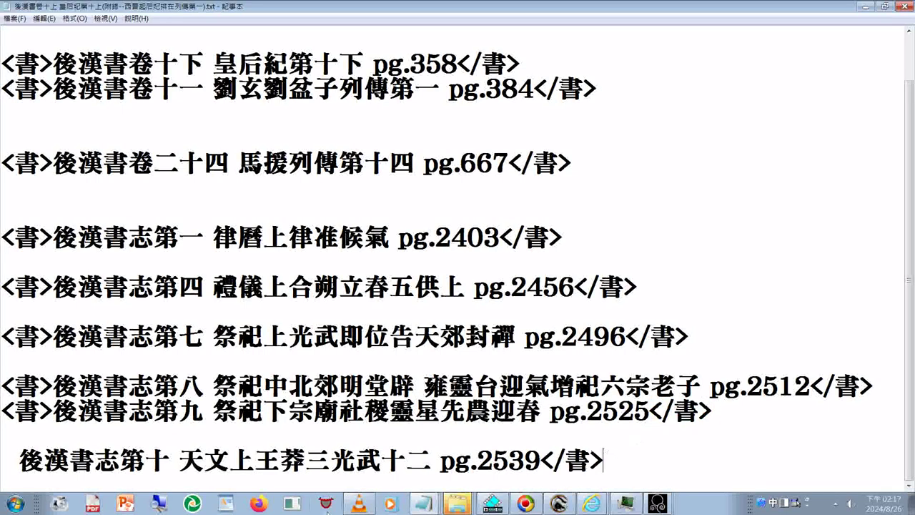
{"action": "left_click_drag", "start_coordinate": [20, 461], "coordinate": [1, 463]}
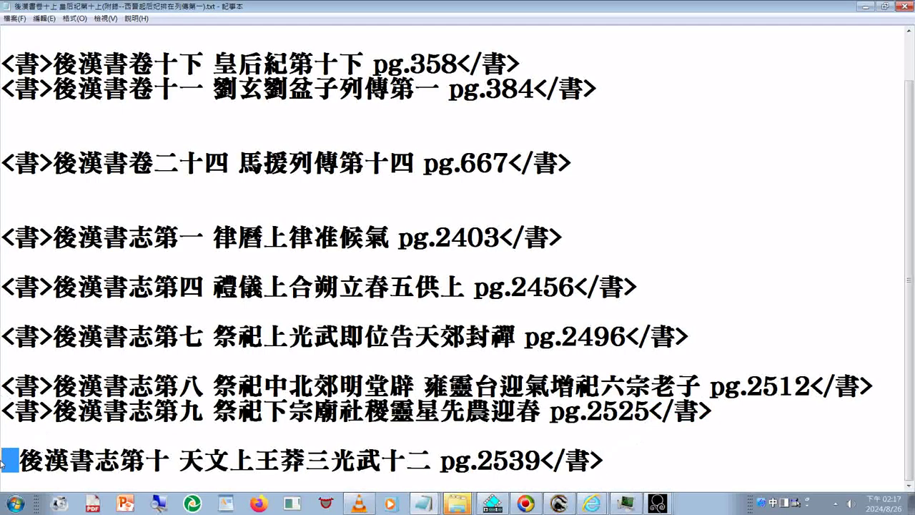
{"action": "key", "text": "ctrl+v"}
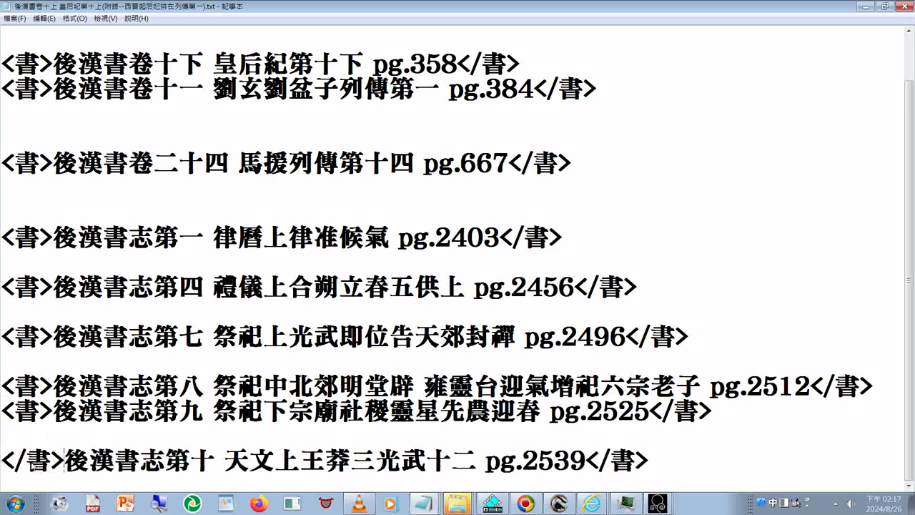
{"action": "left_click", "coordinate": [16, 461]}
{"action": "key", "text": "Delete"}
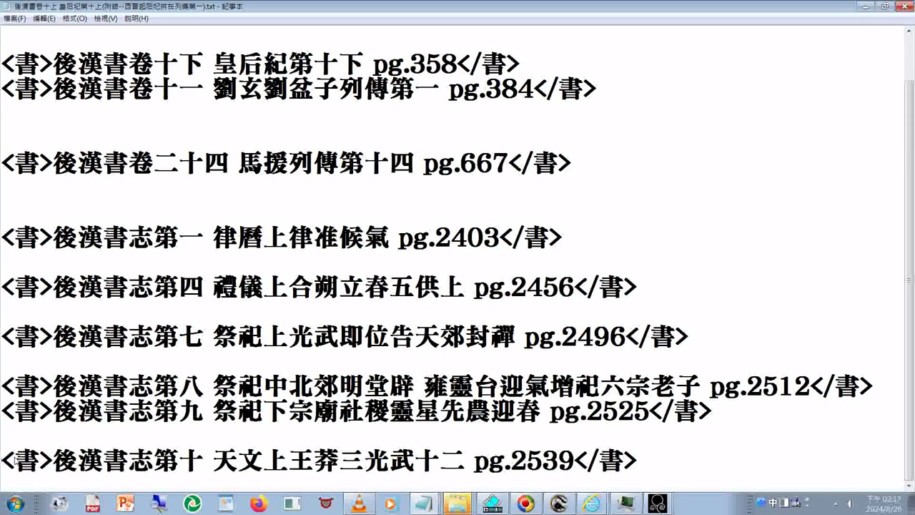
Copy the tagged 後漢書志第十 line from the notes over the untagged two-line heading below pg.2539 in the XML file
{"action": "key", "text": "Home"}
{"action": "key", "text": "shift+End"}
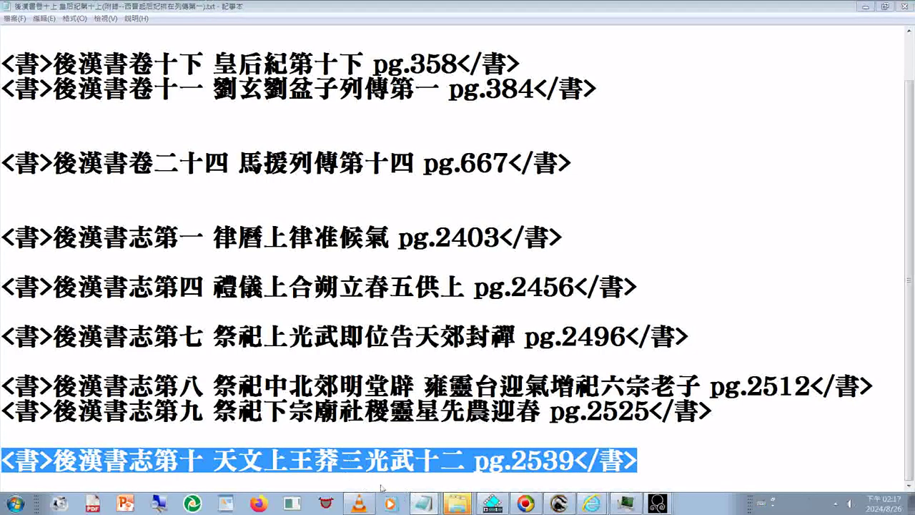
{"action": "key", "text": "alt+Tab"}
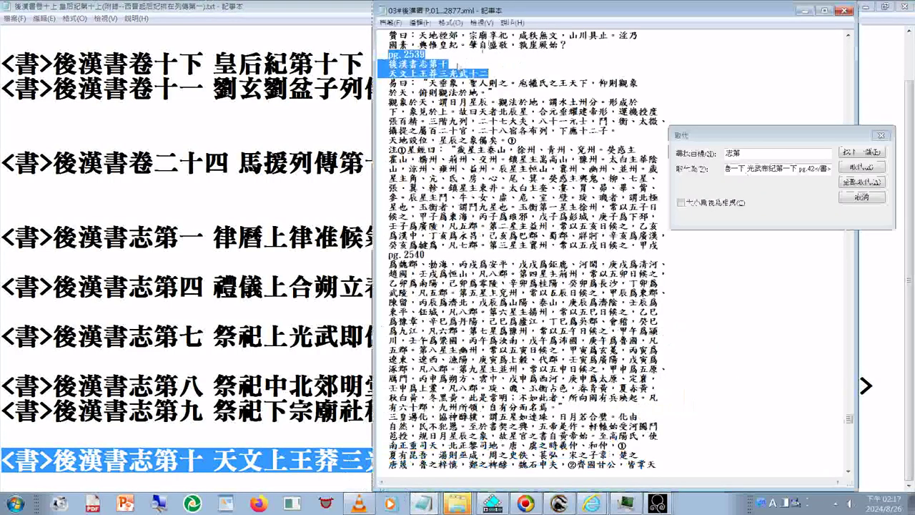
{"action": "left_click", "coordinate": [399, 63]}
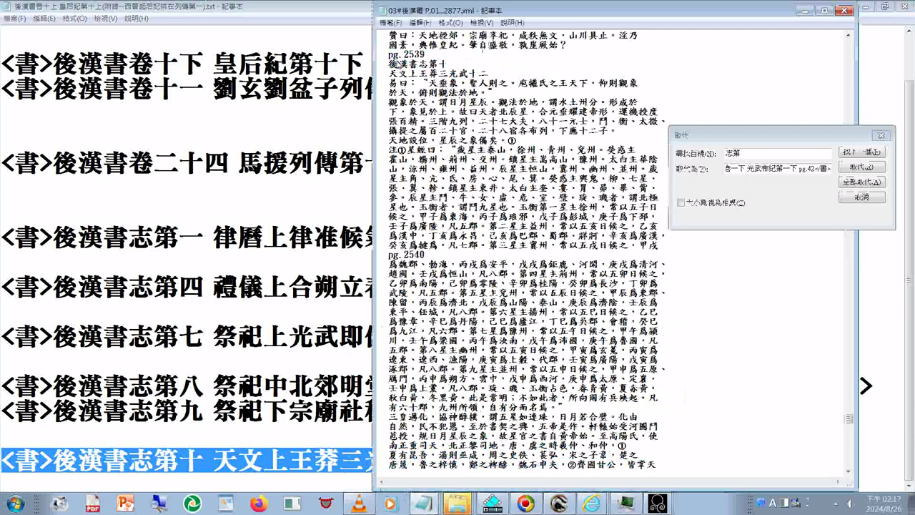
{"action": "left_click_drag", "start_coordinate": [390, 63], "coordinate": [488, 73]}
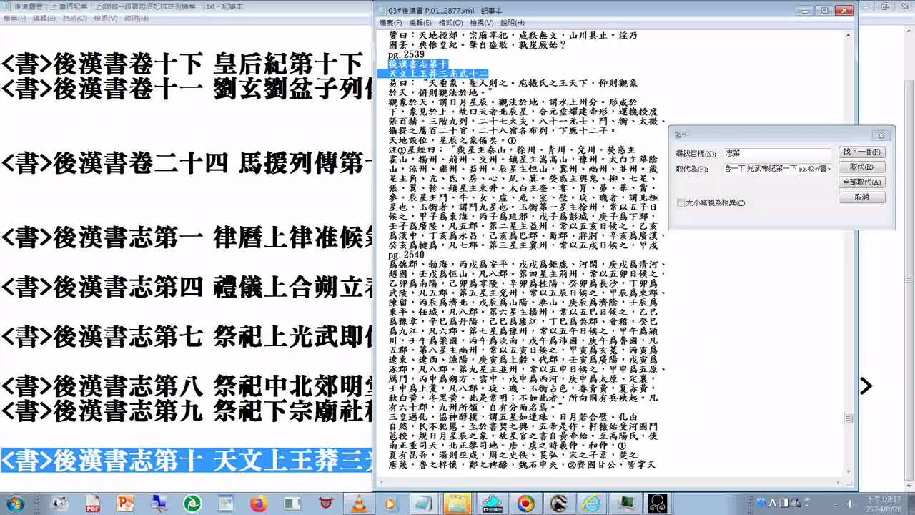
{"action": "right_click", "coordinate": [461, 69]}
{"action": "left_click", "coordinate": [490, 113]}
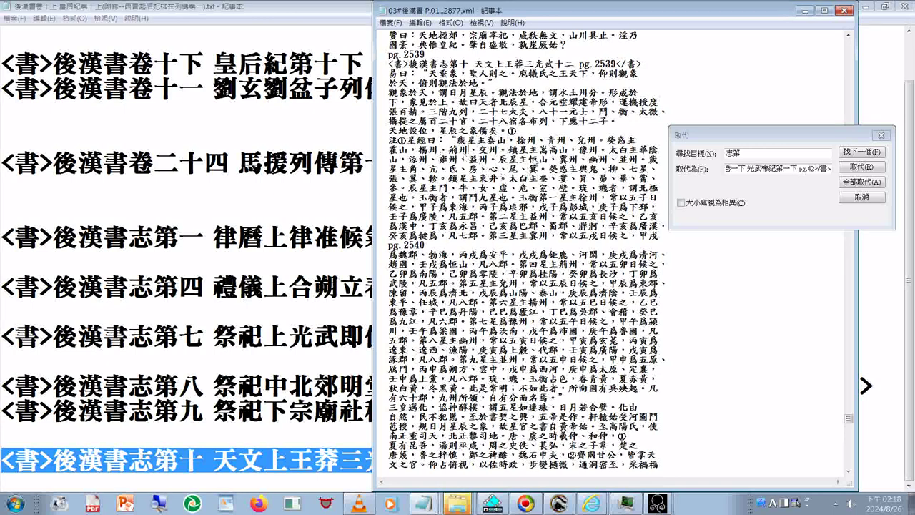
Replace 鬥 with 斗、 before 衡、太微 in the paragraph below the 志第十 heading
{"action": "scroll", "coordinate": [533, 162], "scroll_direction": "up", "scroll_amount": 3}
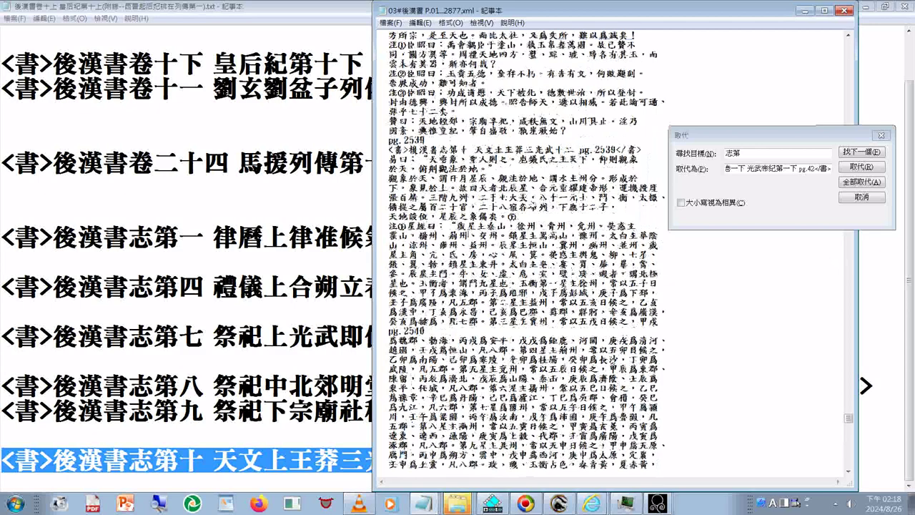
{"action": "scroll", "coordinate": [599, 293], "scroll_direction": "up", "scroll_amount": 3}
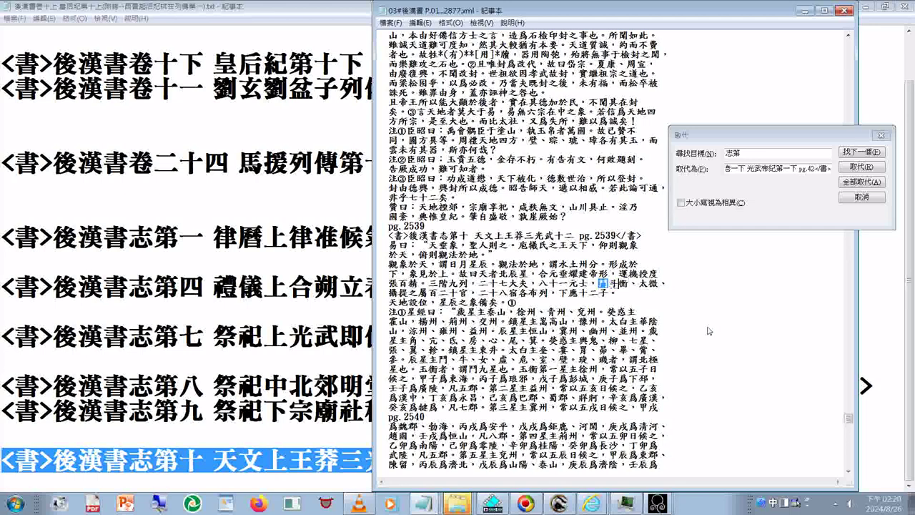
{"action": "type", "text": "斗、"}
{"action": "left_click_drag", "start_coordinate": [599, 284], "coordinate": [628, 285]}
{"action": "left_click", "coordinate": [486, 345]}
{"action": "double_click", "coordinate": [437, 426]}
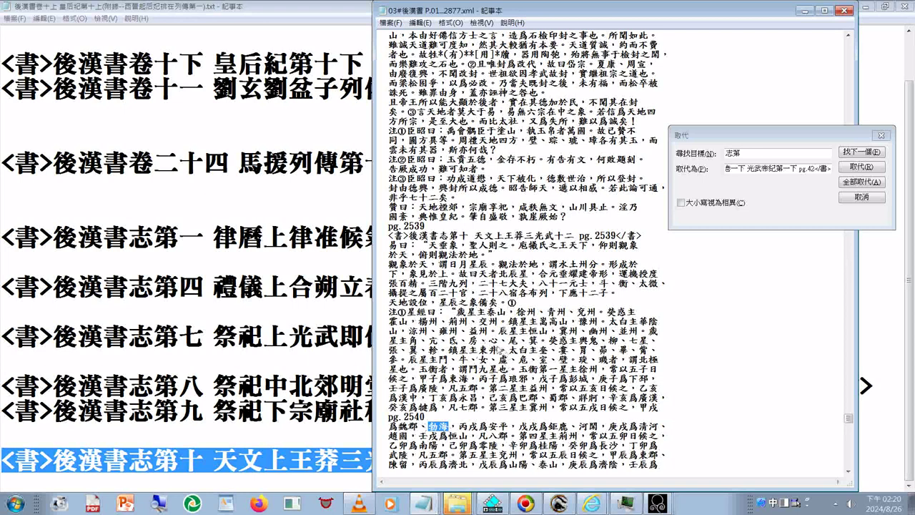
Find the 後漢書志第十一 heading and the 後漢書志第十二 heading by searching for 志第
{"action": "left_click", "coordinate": [855, 149]}
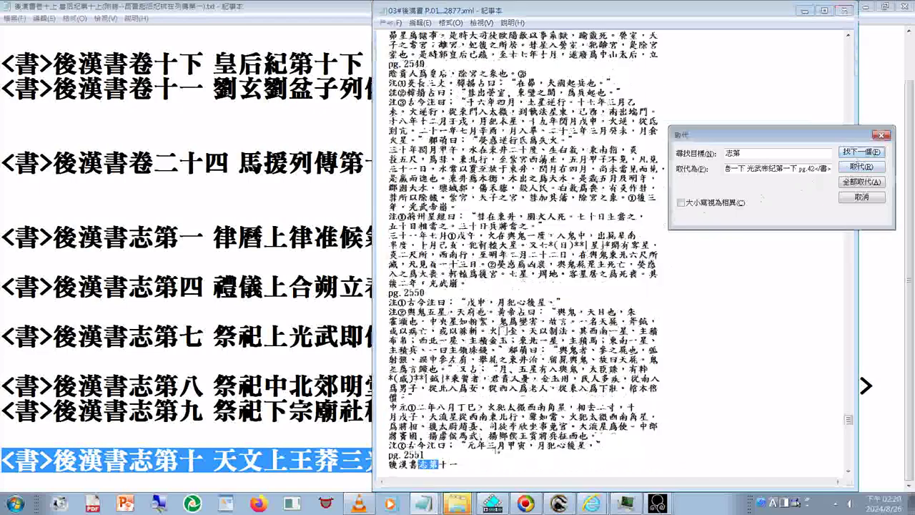
{"action": "left_click", "coordinate": [480, 464]}
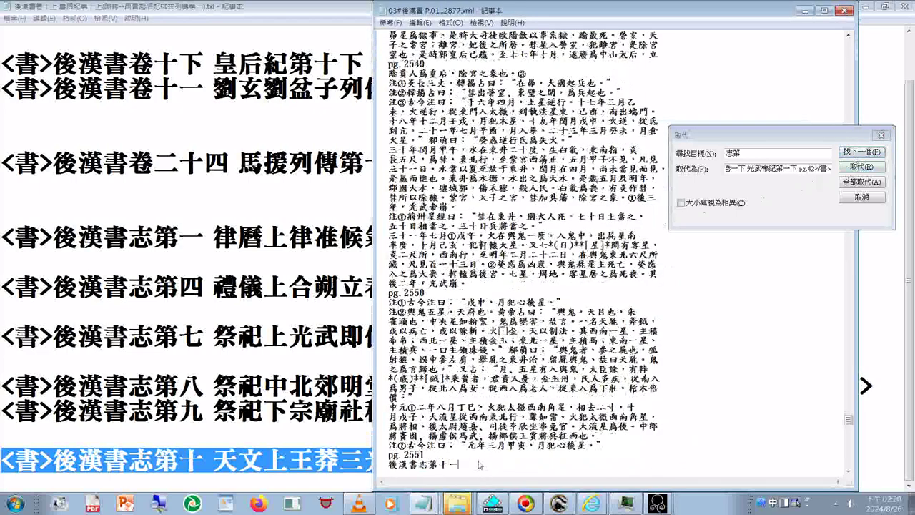
{"action": "key", "text": "ctrl+v"}
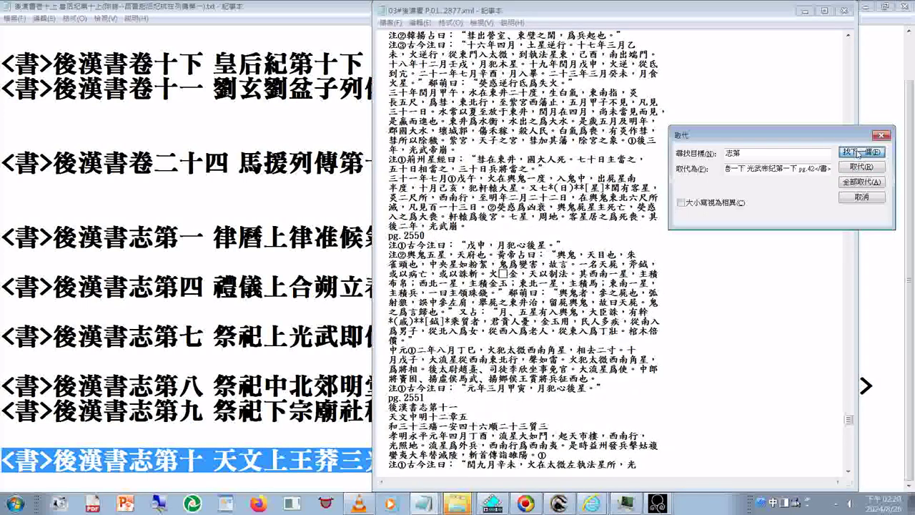
{"action": "left_click", "coordinate": [459, 470]}
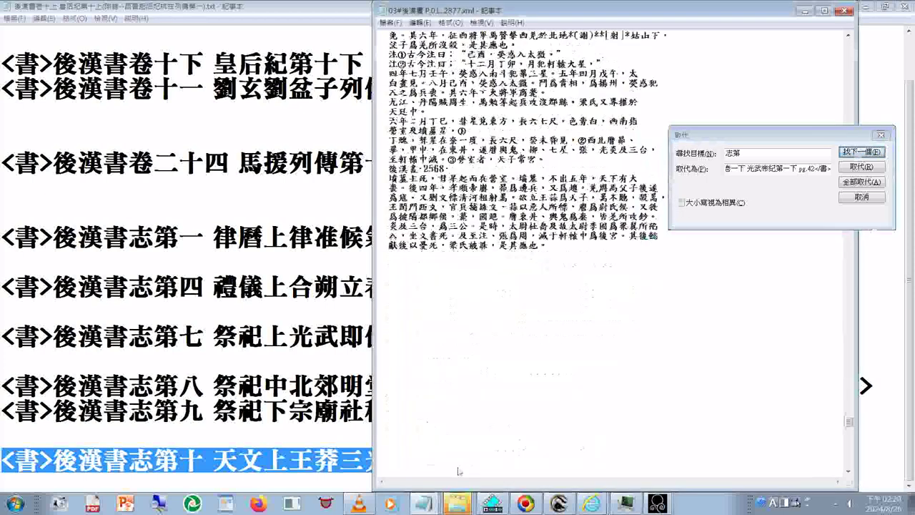
{"action": "scroll", "coordinate": [459, 470], "scroll_direction": "down", "scroll_amount": 2}
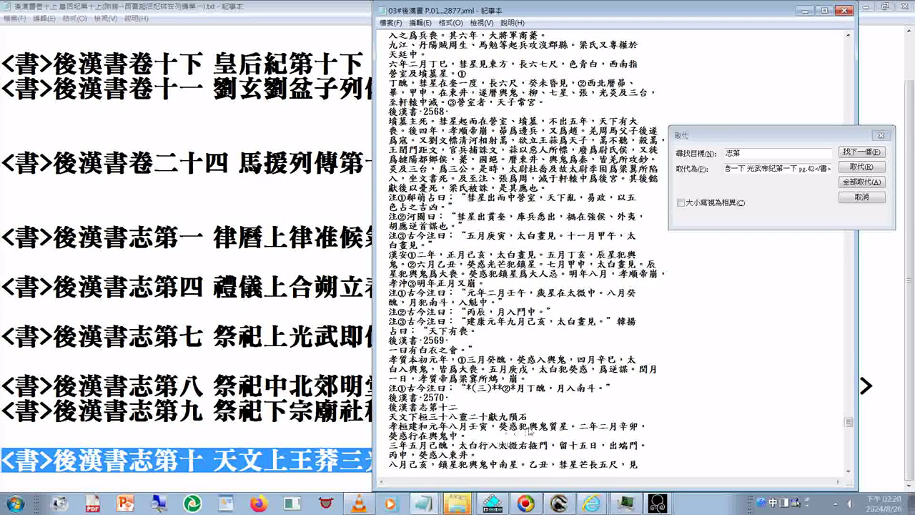
Paste the character before 鬼質星 in the 志第十二 passage into the notes file, remove it again and return to the XML file
{"action": "left_click_drag", "start_coordinate": [528, 427], "coordinate": [538, 427]}
{"action": "right_click", "coordinate": [531, 427]}
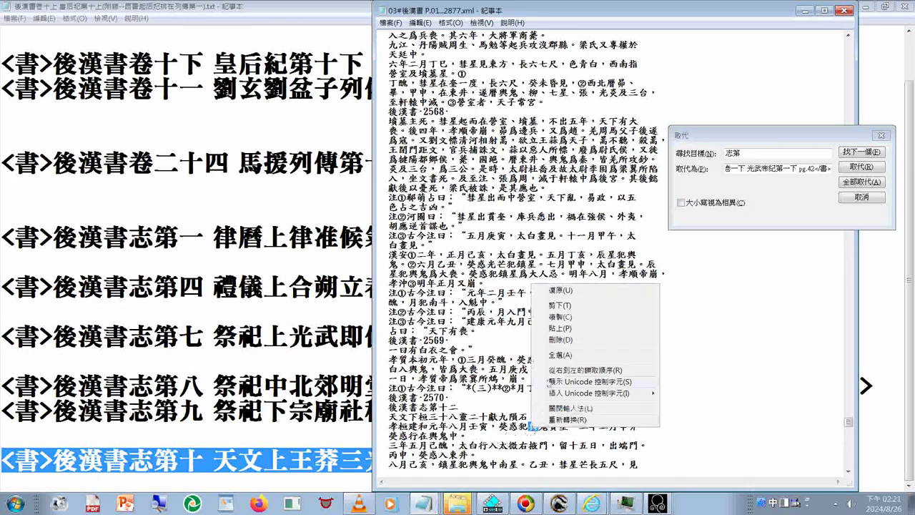
{"action": "left_click", "coordinate": [555, 319]}
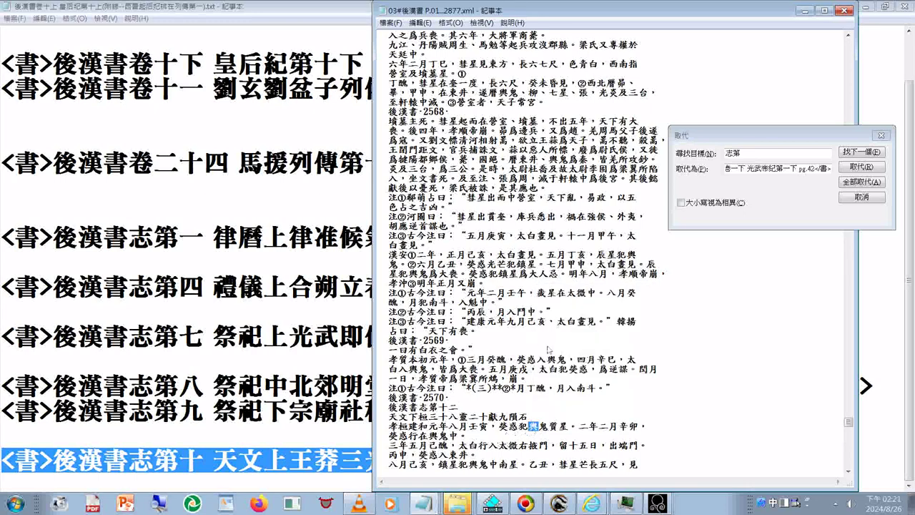
{"action": "left_click", "coordinate": [424, 505]}
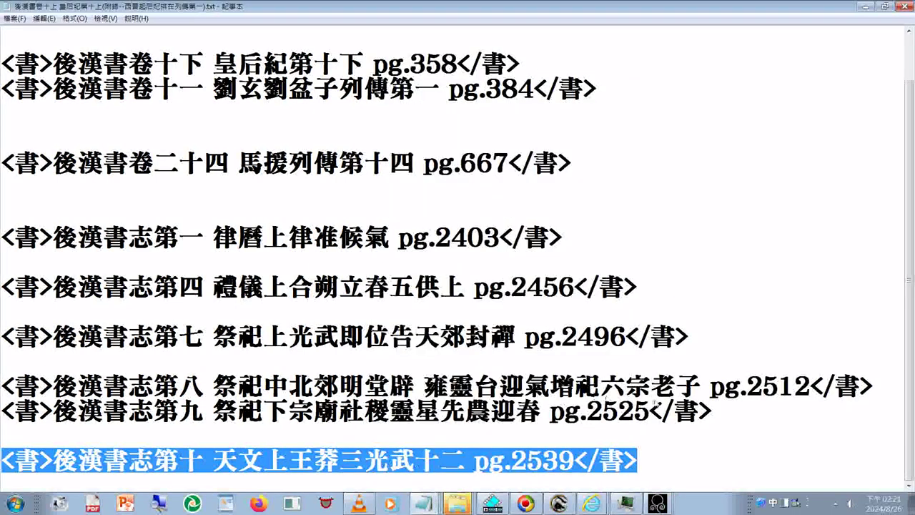
{"action": "left_click", "coordinate": [658, 452]}
{"action": "right_click", "coordinate": [659, 452]}
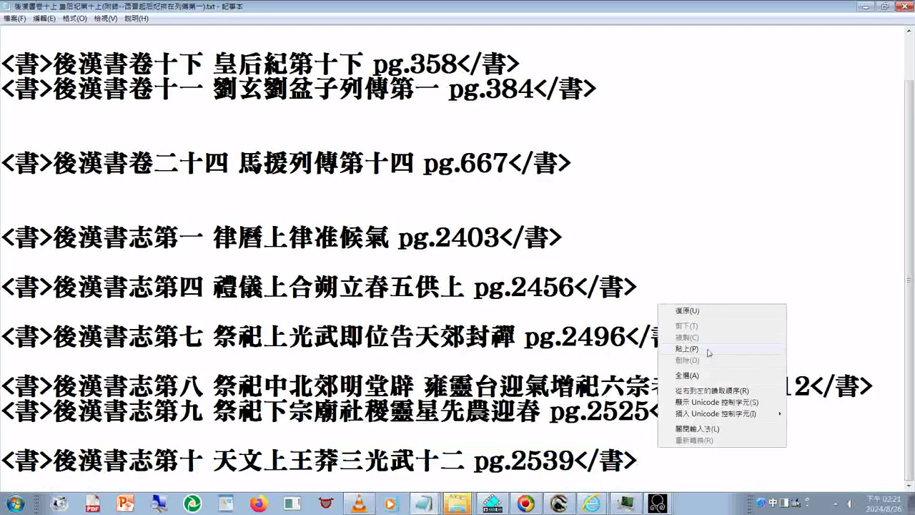
{"action": "left_click", "coordinate": [709, 350]}
{"action": "key", "text": "BackSpace"}
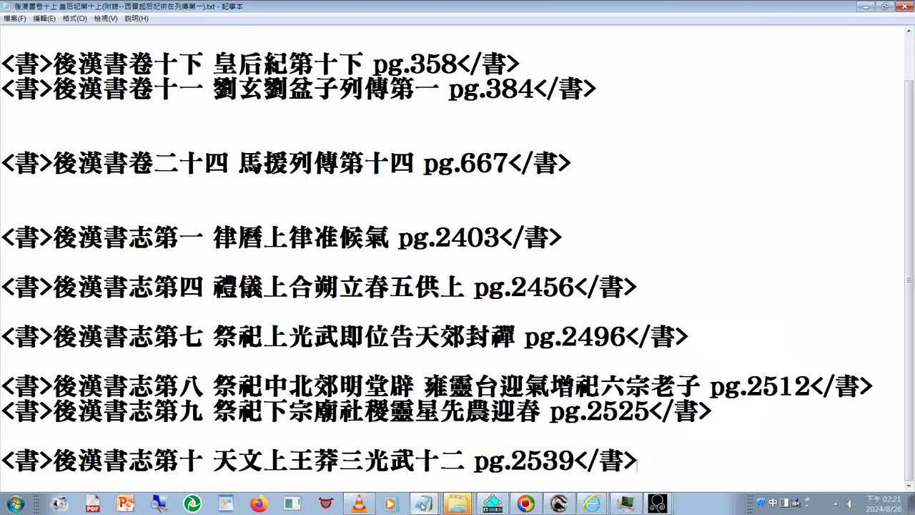
{"action": "left_click", "coordinate": [422, 505]}
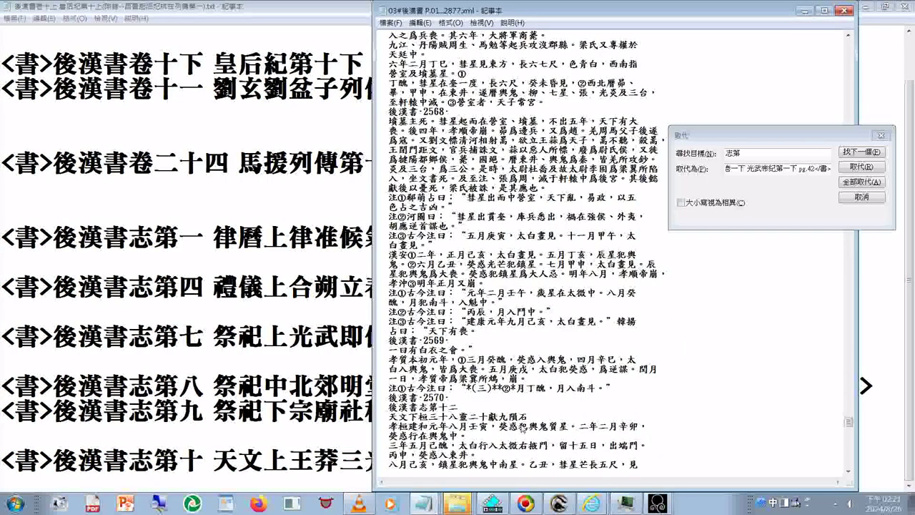
Search for 志第 to reach the 後漢書志第十三 heading and replace 雲 with 云 after 以續前志 in the paragraph below it
{"action": "scroll", "coordinate": [523, 429], "scroll_direction": "down", "scroll_amount": 3}
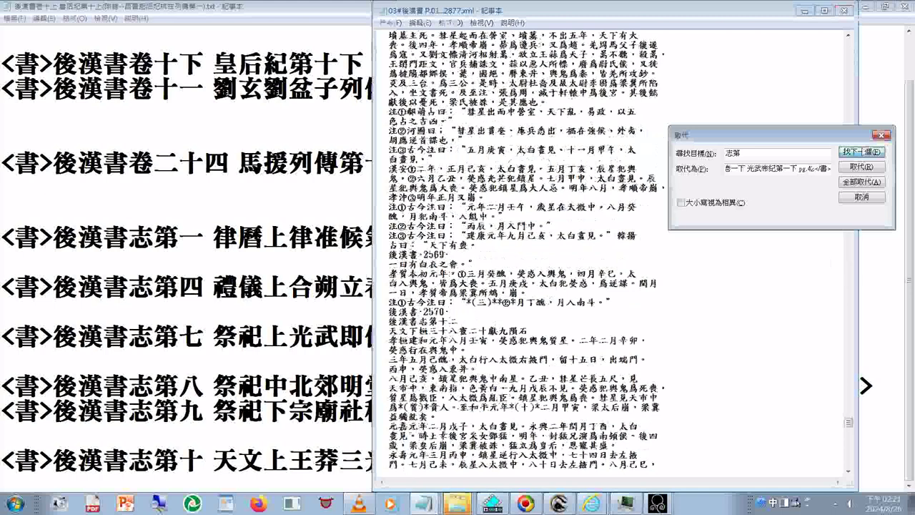
{"action": "left_click", "coordinate": [861, 152]}
{"action": "scroll", "coordinate": [522, 260], "scroll_direction": "down", "scroll_amount": 1}
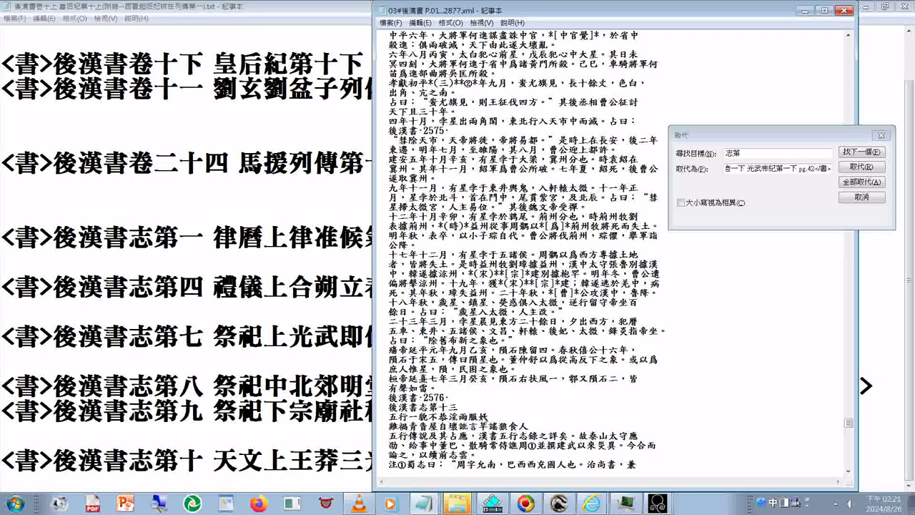
{"action": "scroll", "coordinate": [483, 416], "scroll_direction": "down", "scroll_amount": 4}
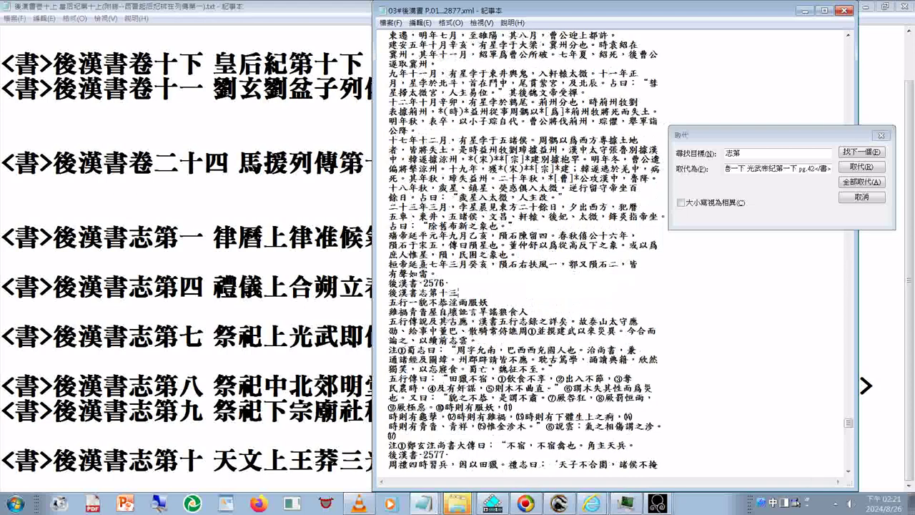
{"action": "left_click_drag", "start_coordinate": [459, 341], "coordinate": [469, 341]}
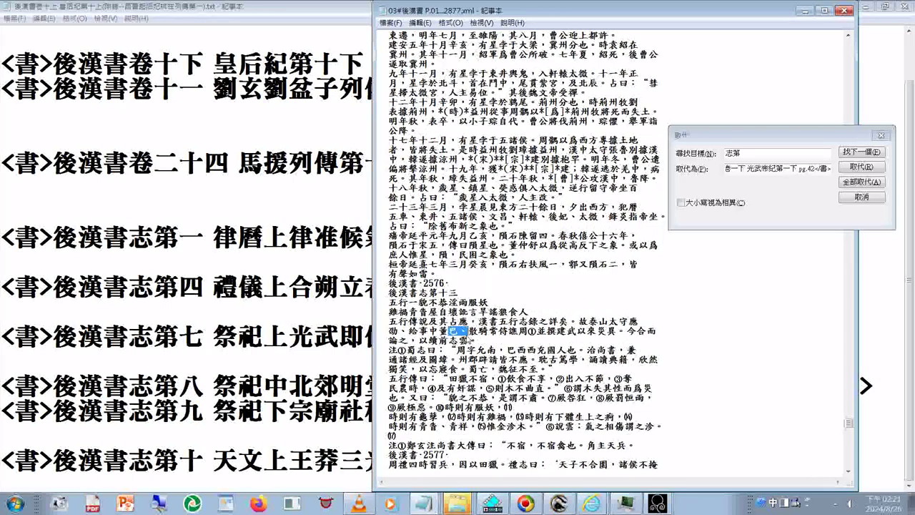
{"action": "right_click", "coordinate": [466, 342]}
{"action": "key", "text": "c"}
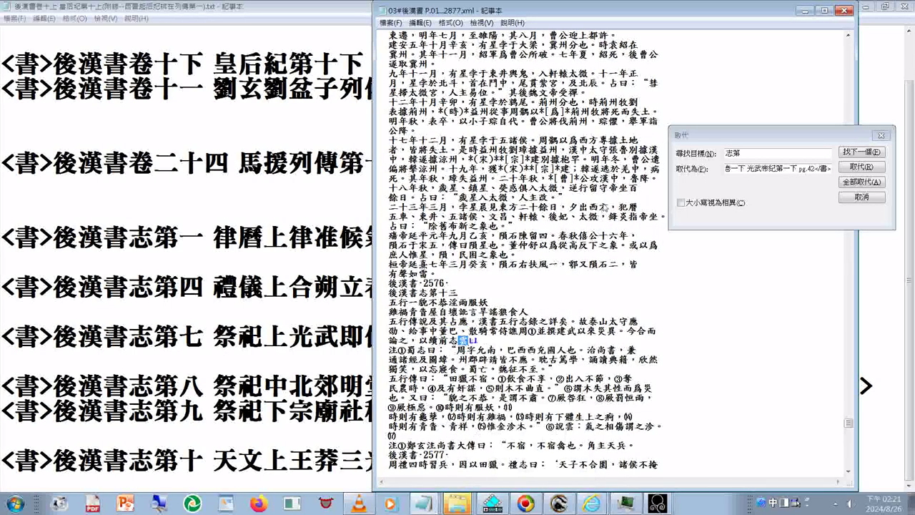
{"action": "key", "text": "Delete"}
Copy the heading lines 後漢書志第十三 and 五行一貌不恭淫雨服妖 to the end of the notes file and join them into one line
{"action": "scroll", "coordinate": [482, 340], "scroll_direction": "down", "scroll_amount": 2}
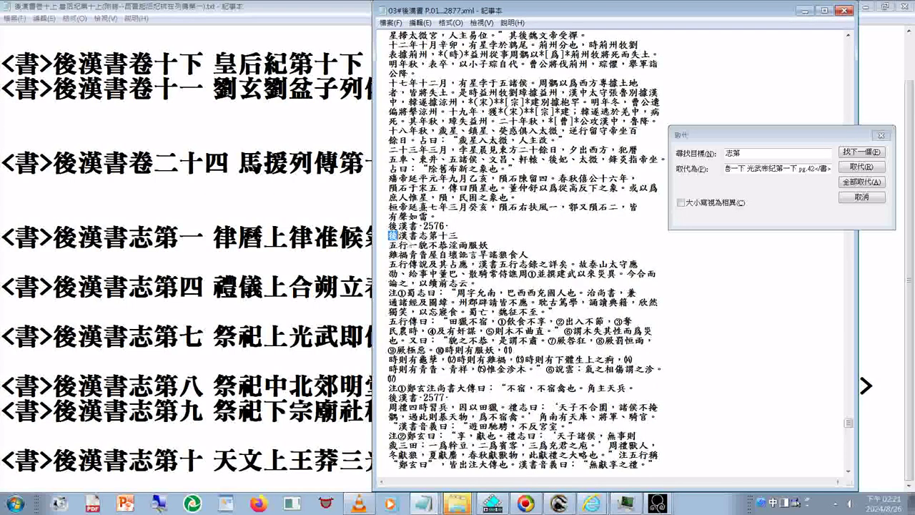
{"action": "left_click_drag", "start_coordinate": [418, 245], "coordinate": [459, 244]}
{"action": "left_click_drag", "start_coordinate": [388, 235], "coordinate": [501, 247]}
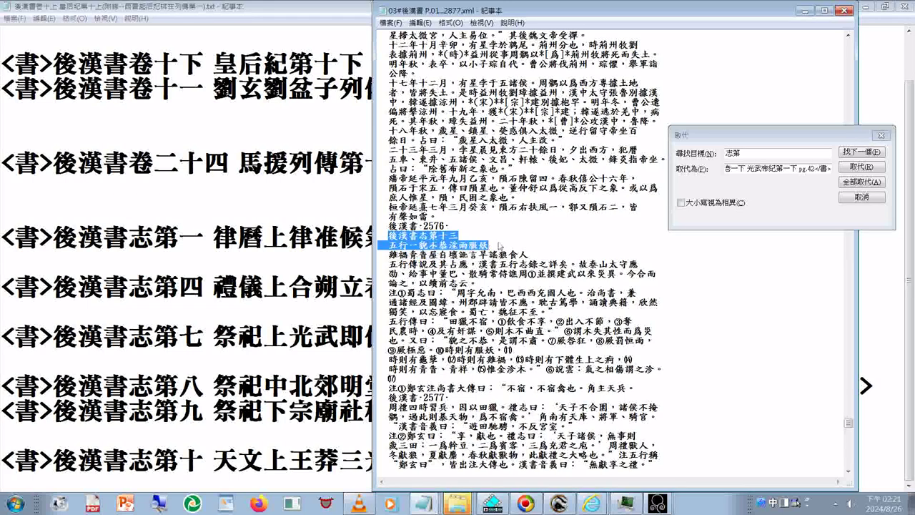
{"action": "right_click", "coordinate": [463, 254]}
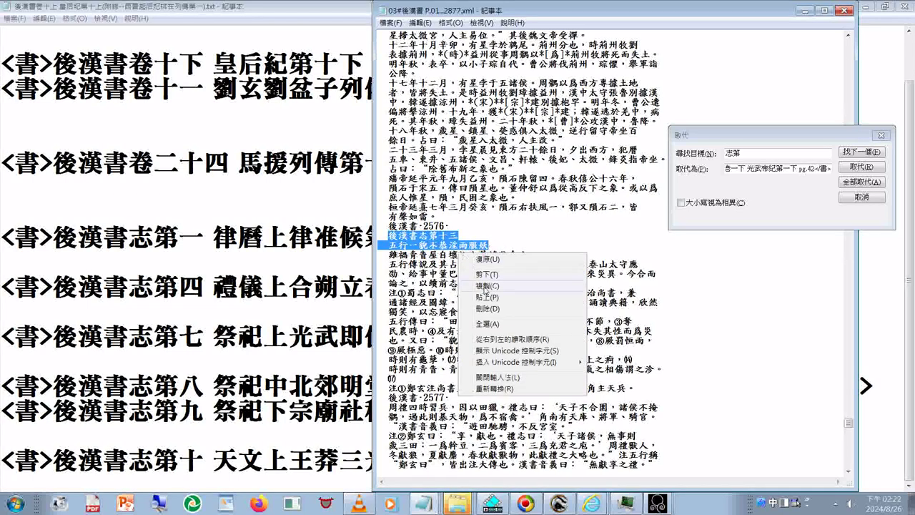
{"action": "left_click", "coordinate": [487, 286]}
{"action": "left_click", "coordinate": [325, 484]}
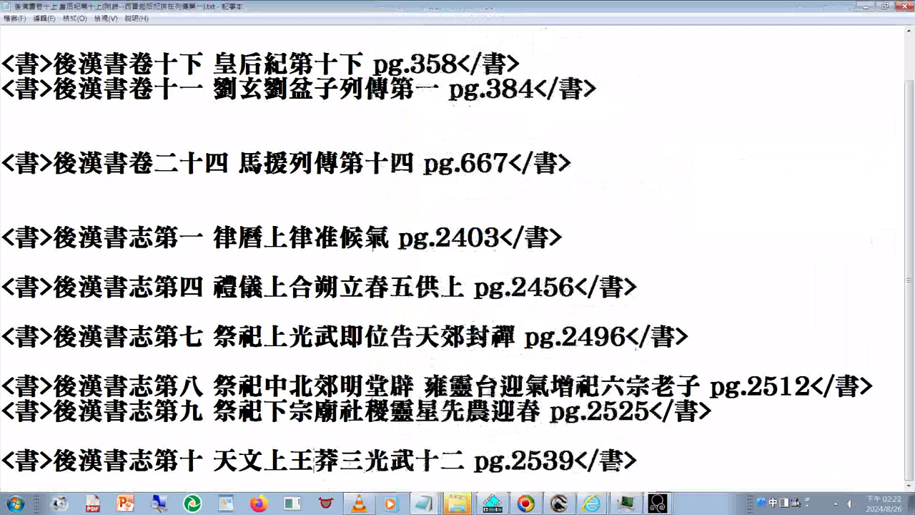
{"action": "key", "text": "ctrl+v"}
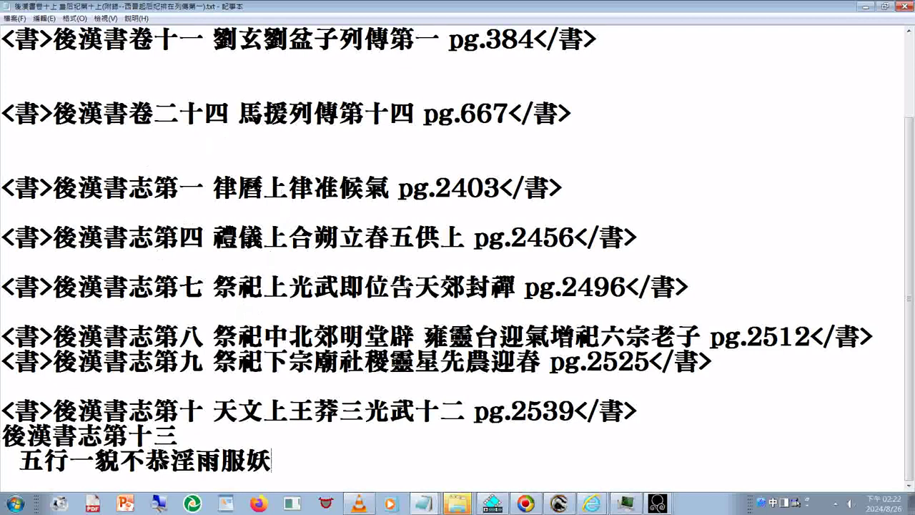
{"action": "key", "text": "Up"}
{"action": "key", "text": "Delete"}
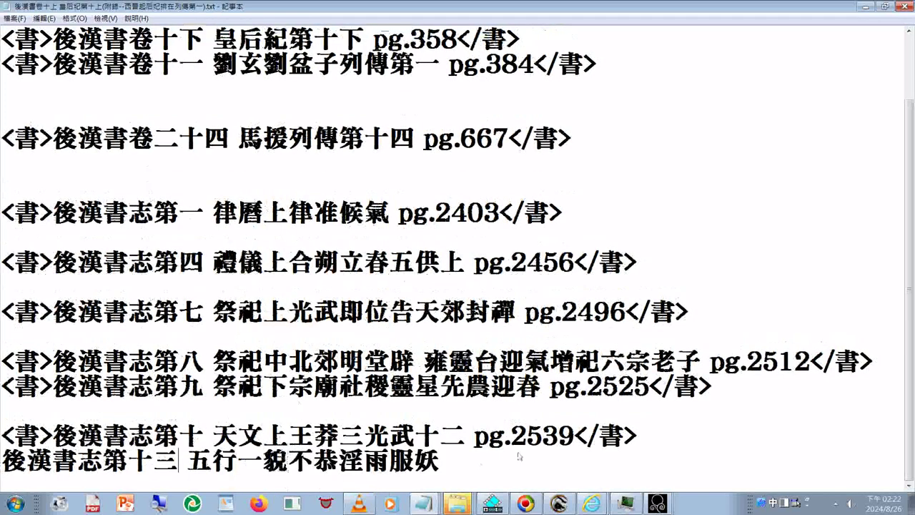
Copy the page number and closing tag from the 志第十 line to the end of the 志第十三 line, cutting the number to pg.2
{"action": "left_click_drag", "start_coordinate": [474, 434], "coordinate": [656, 428]}
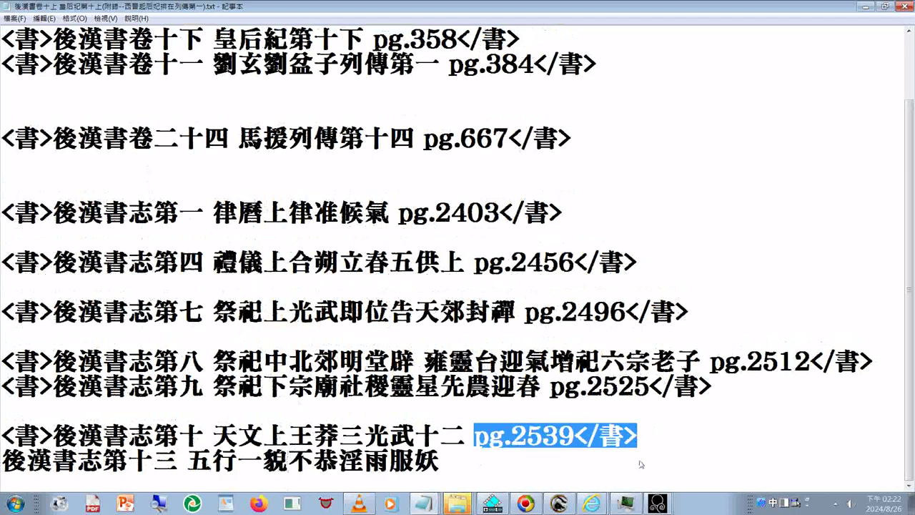
{"action": "key", "text": "shift+Left"}
{"action": "key", "text": "ctrl+c"}
{"action": "key", "text": "Down"}
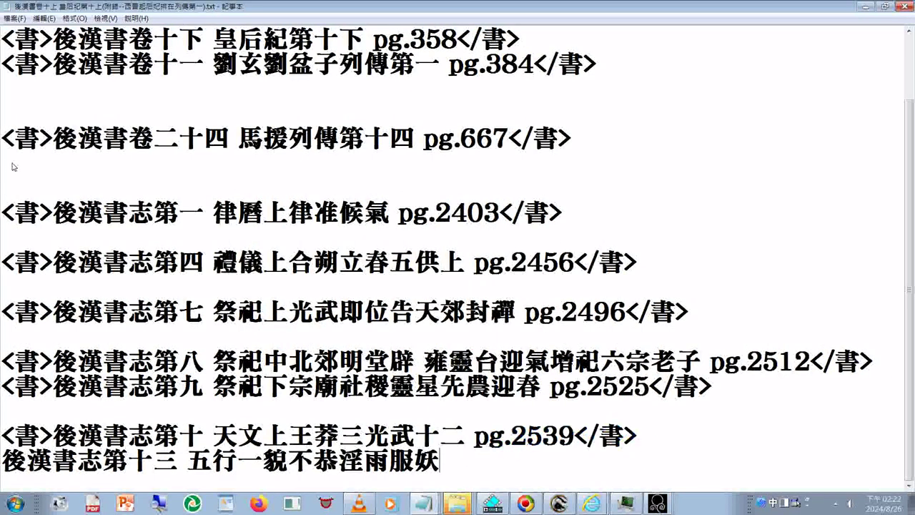
{"action": "key", "text": "ctrl+v"}
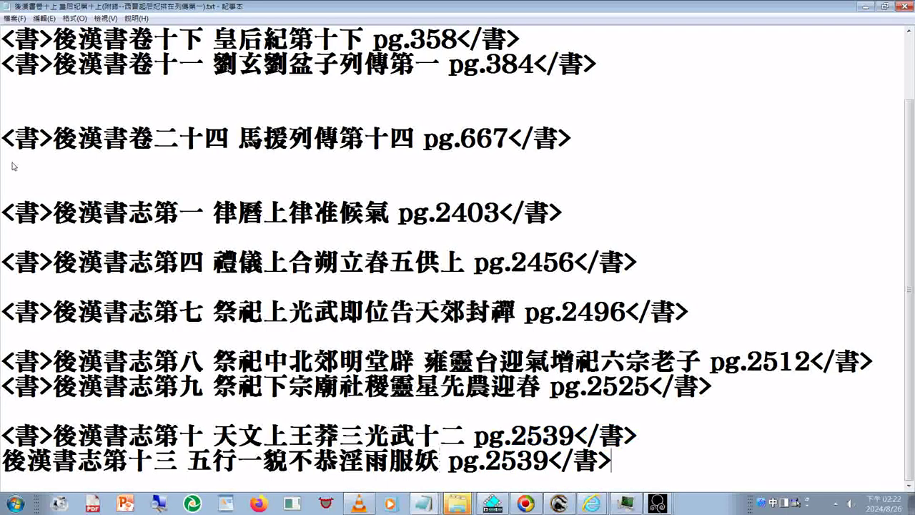
{"action": "key", "text": "Left"}
{"action": "key", "text": "Left"}
{"action": "key", "text": "Left"}
{"action": "key", "text": "Left"}
{"action": "key", "text": "Left"}
{"action": "key", "text": "Left"}
{"action": "key", "text": "BackSpace"}
{"action": "key", "text": "Delete"}
{"action": "key", "text": "Delete"}
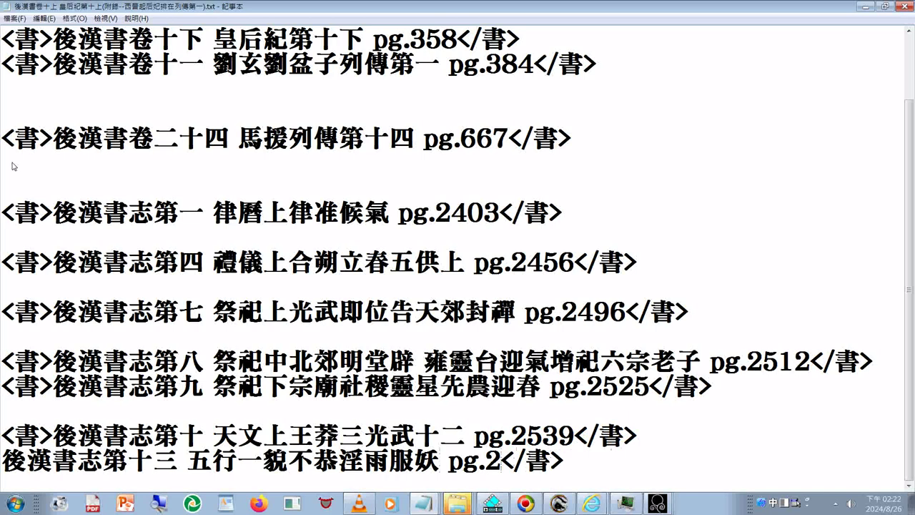
Put an opening <書> tag before 後漢書志第十三 by reusing the copied closing tag, and split the extra pg.2539 onto its own line
{"action": "key", "text": "Home"}
{"action": "key", "text": "ctrl+v"}
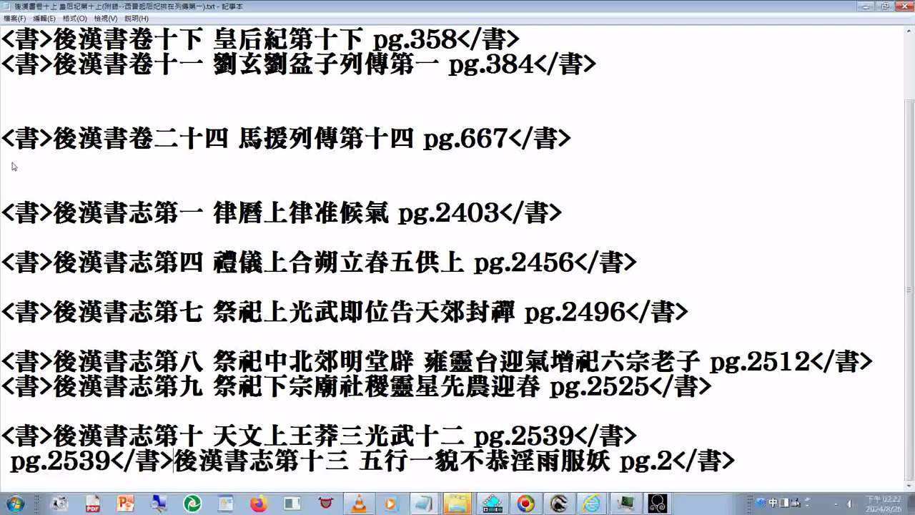
{"action": "key", "text": "Left"}
{"action": "key", "text": "Left"}
{"action": "key", "text": "BackSpace"}
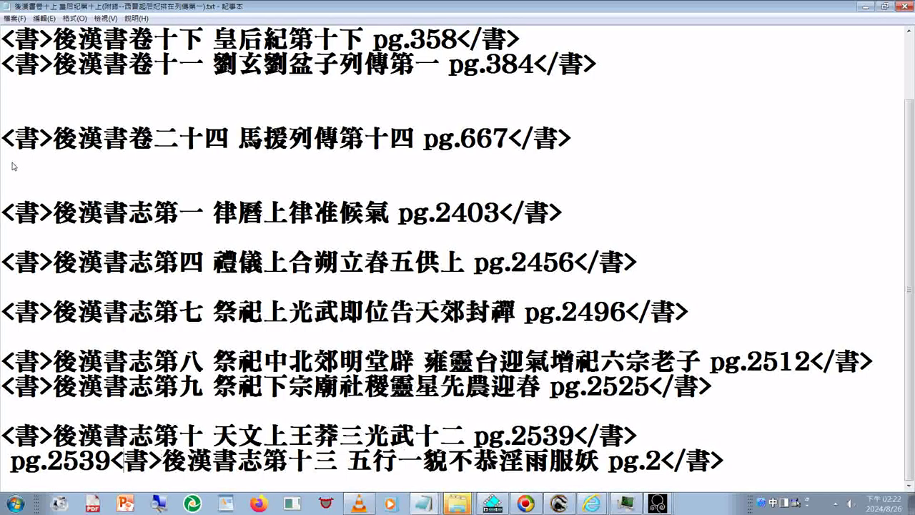
{"action": "key", "text": "Left"}
{"action": "key", "text": "Return"}
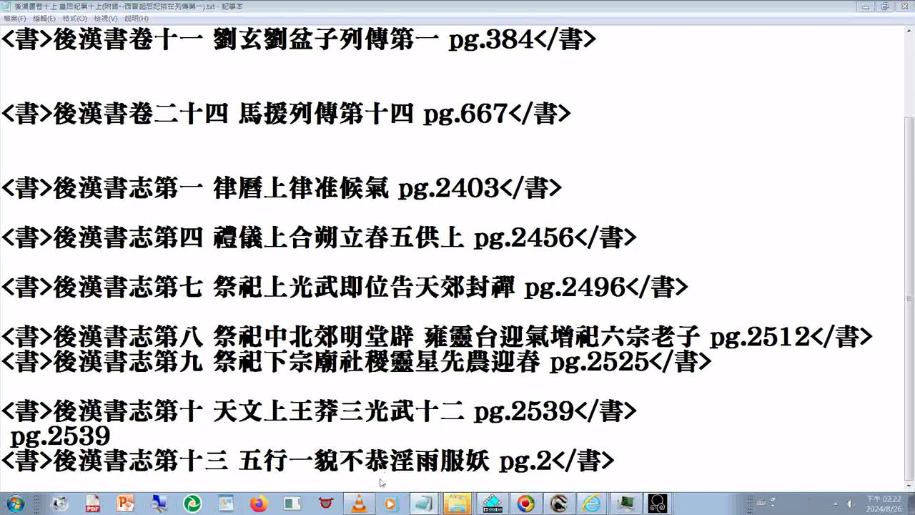
Remove the leftover pg.2539 above the 志第十三 line in the notes and complete that line's page number as pg.2576
{"action": "key", "text": "alt+Tab"}
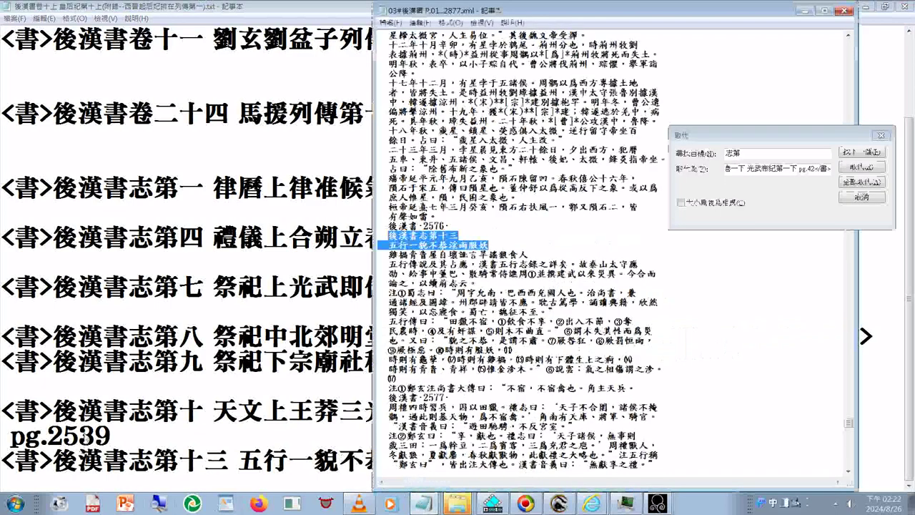
{"action": "key", "text": "alt+Tab"}
{"action": "left_click_drag", "start_coordinate": [111, 436], "coordinate": [84, 438]}
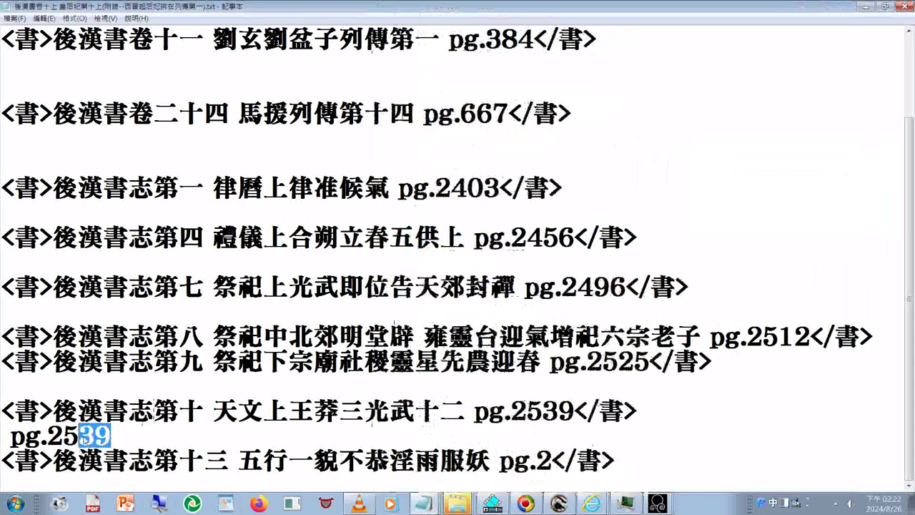
{"action": "key", "text": "ctrl+z"}
{"action": "left_click_drag", "start_coordinate": [499, 462], "coordinate": [550, 461]}
{"action": "left_click", "coordinate": [550, 461]}
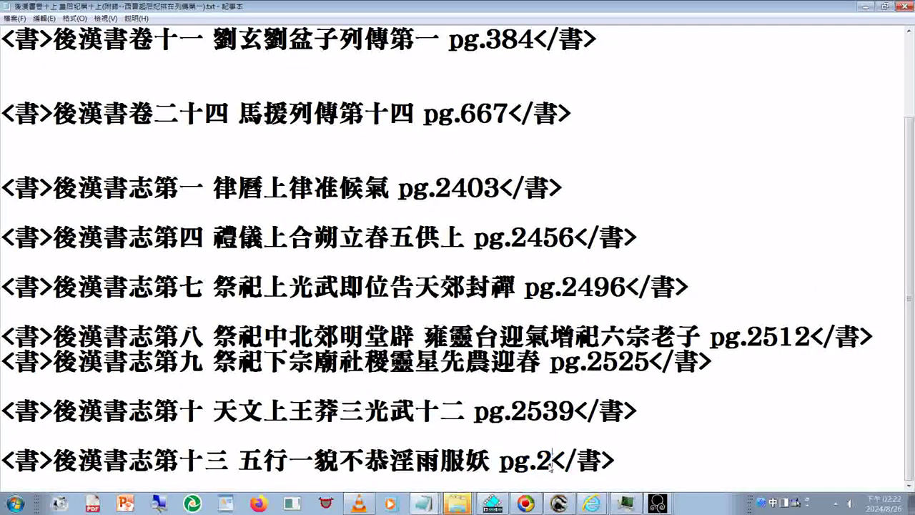
{"action": "type", "text": "576"}
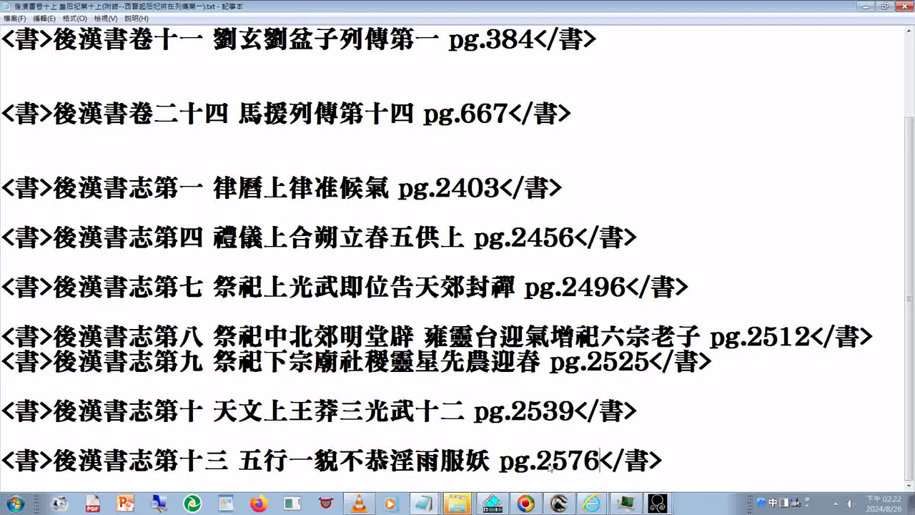
Copy the tagged 後漢書志第十三 line from the notes over the untagged two-line heading below page 2576 in the XML file
{"action": "key", "text": "End"}
{"action": "key", "text": "shift+Home"}
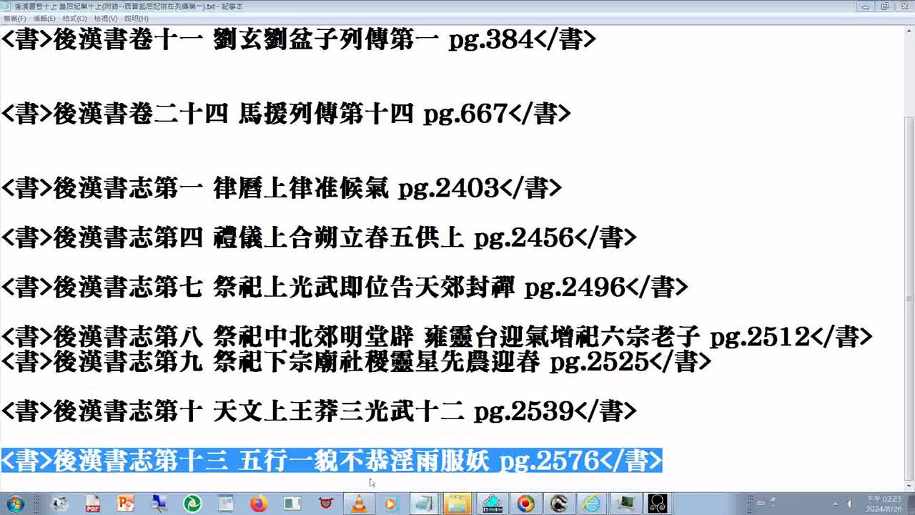
{"action": "key", "text": "alt+Tab"}
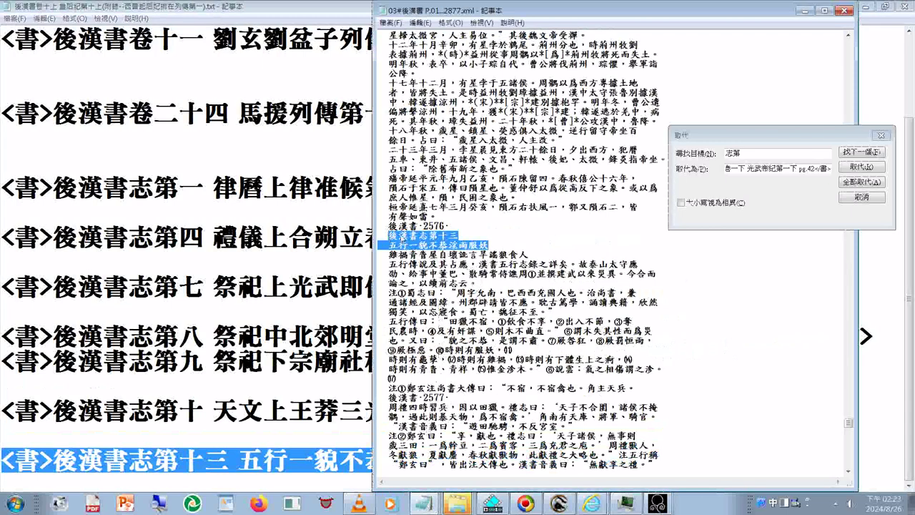
{"action": "right_click", "coordinate": [402, 236]}
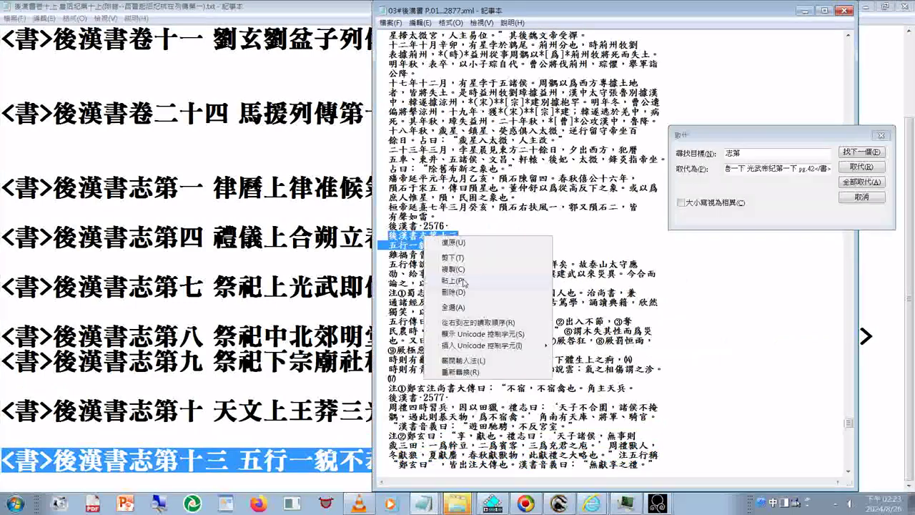
{"action": "left_click", "coordinate": [429, 292]}
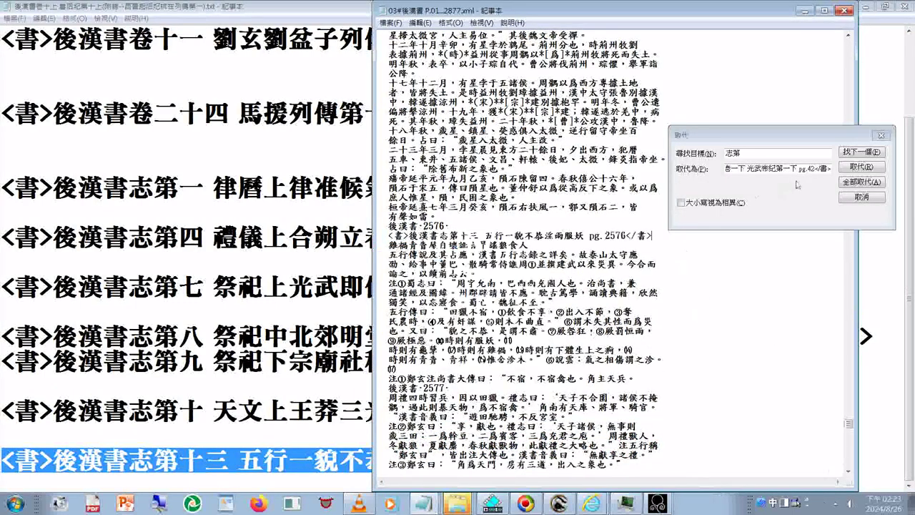
Find the 後漢書志第十四, 志第十七 and 志第十八 headings in the XML file by searching for 志第
{"action": "left_click", "coordinate": [857, 155]}
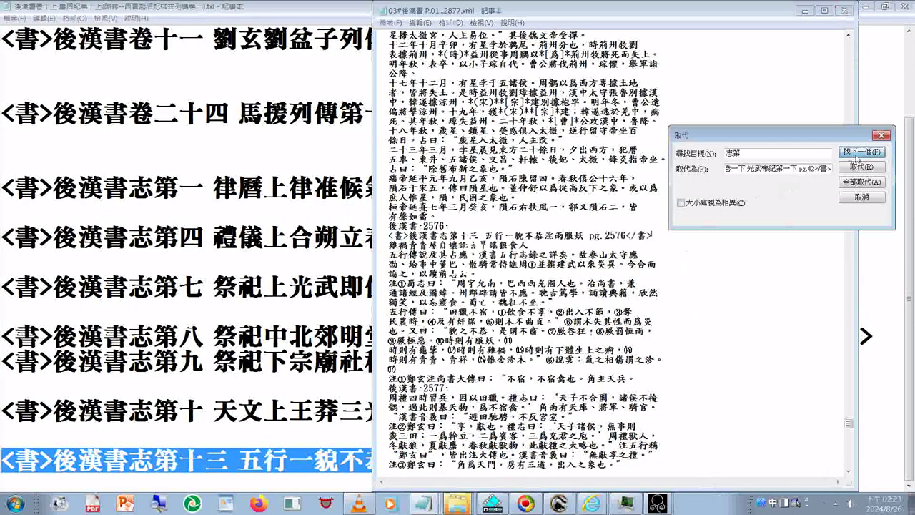
{"action": "left_click", "coordinate": [856, 156]}
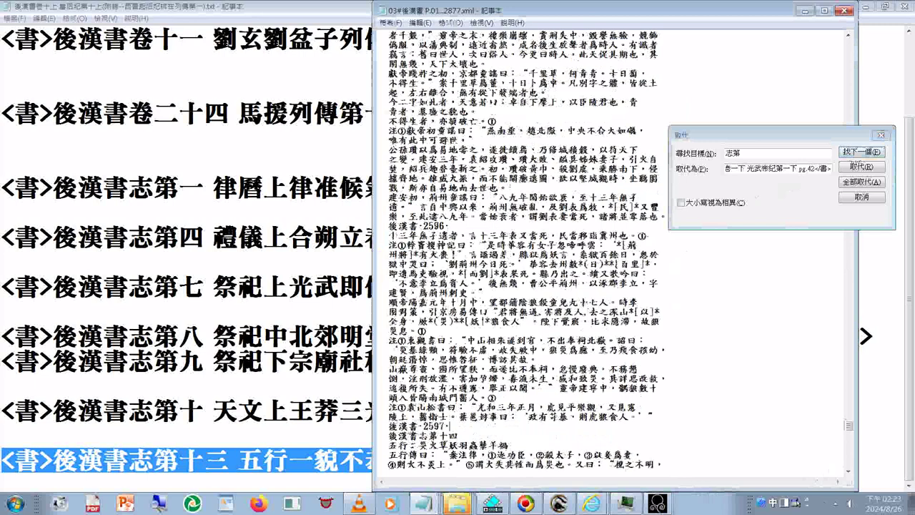
{"action": "scroll", "coordinate": [441, 434], "scroll_direction": "down", "scroll_amount": 1}
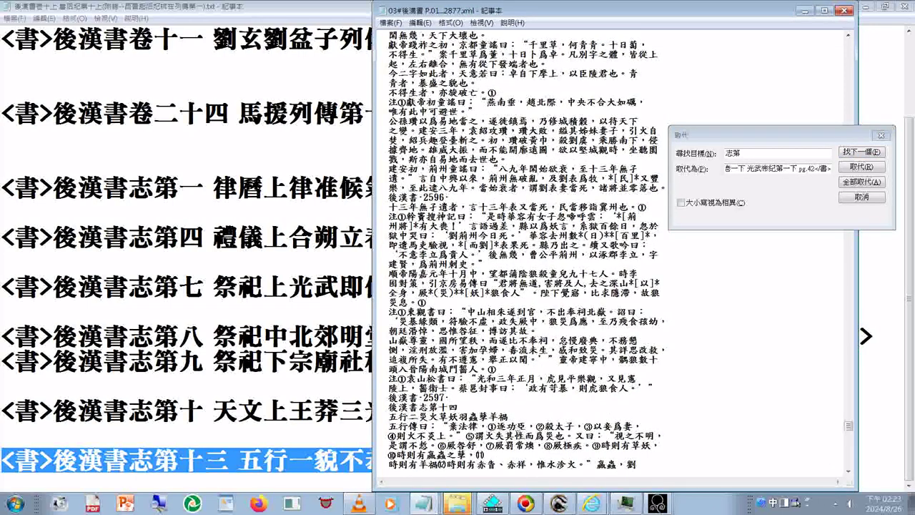
{"action": "scroll", "coordinate": [551, 404], "scroll_direction": "down", "scroll_amount": 1}
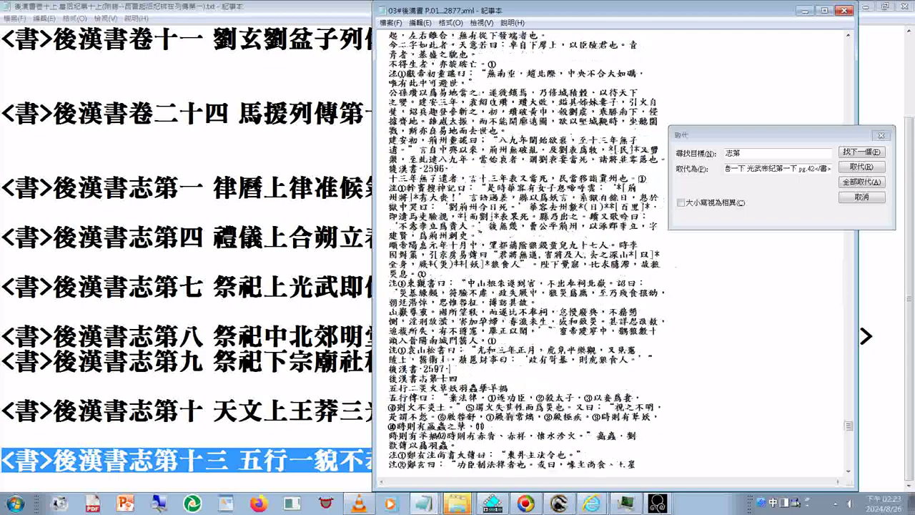
{"action": "scroll", "coordinate": [524, 250], "scroll_direction": "down", "scroll_amount": 2}
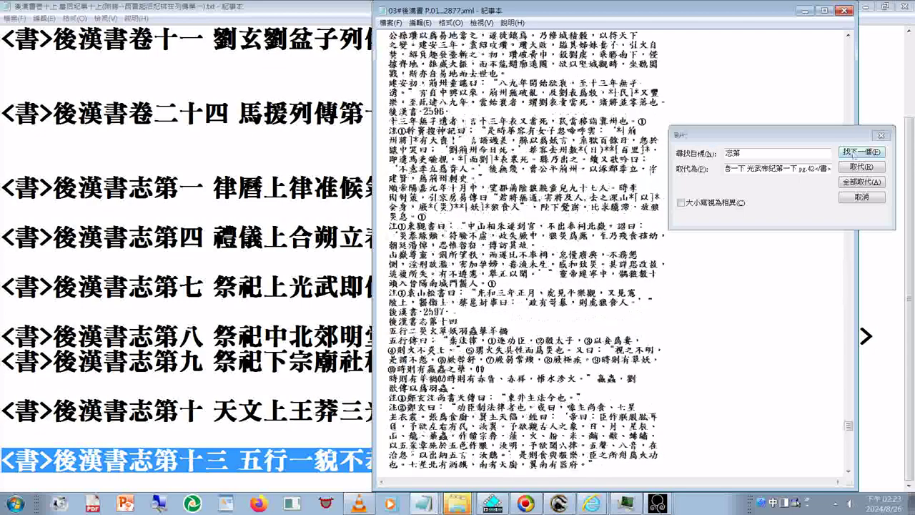
{"action": "left_click", "coordinate": [858, 153]}
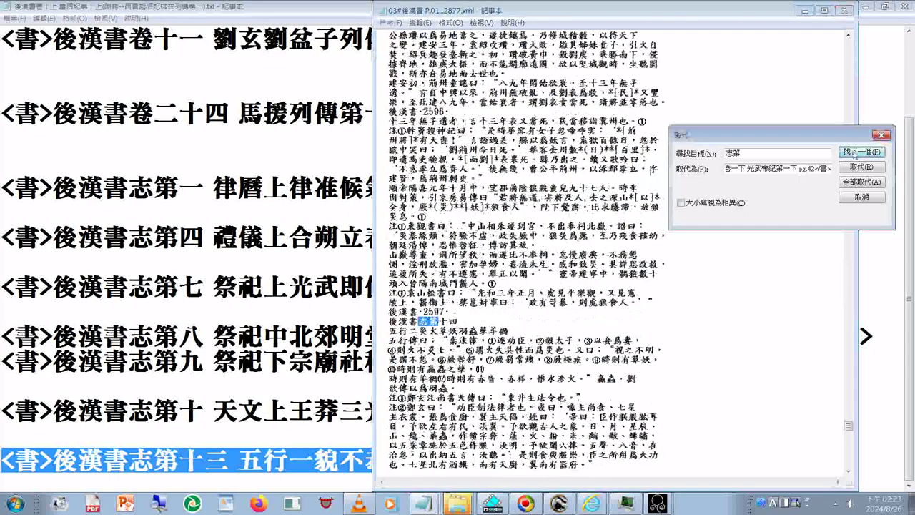
{"action": "left_click", "coordinate": [858, 152]}
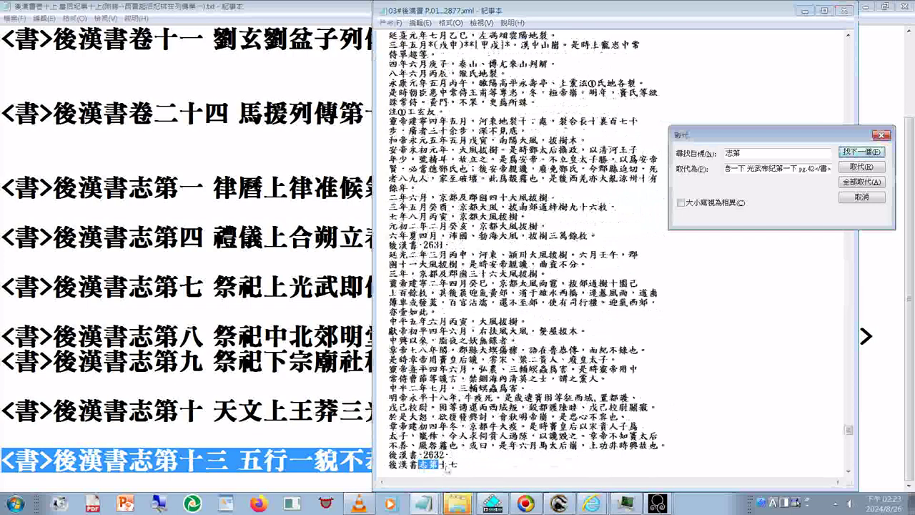
{"action": "left_click", "coordinate": [448, 466]}
{"action": "scroll", "coordinate": [442, 400], "scroll_direction": "down", "scroll_amount": 3}
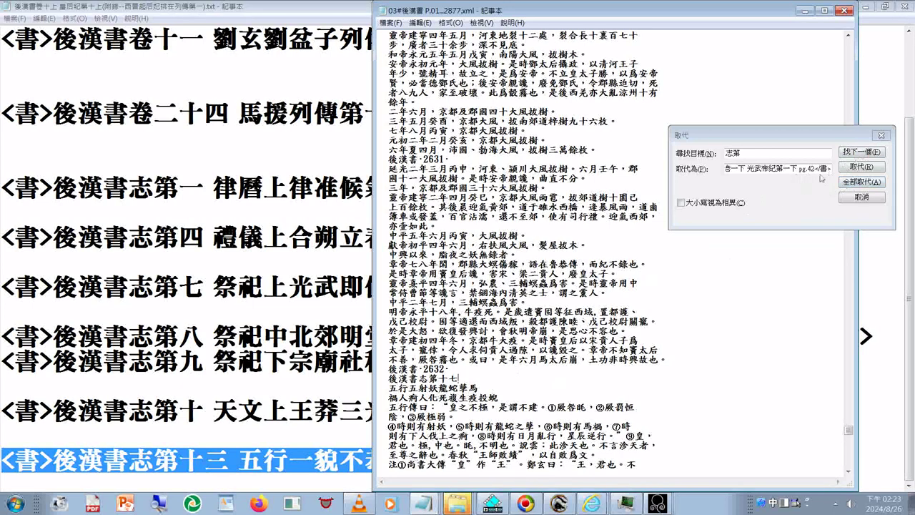
{"action": "key", "text": "Return"}
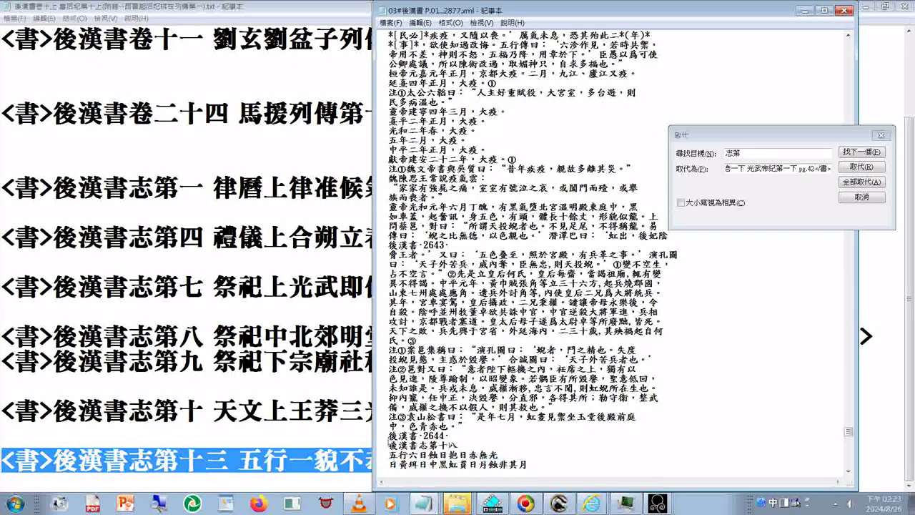
Copy 2644 and the two-line 後漢書志第十八 heading from the XML file to the end of the notes, joining the heading onto one line
{"action": "left_click_drag", "start_coordinate": [432, 436], "coordinate": [499, 455]}
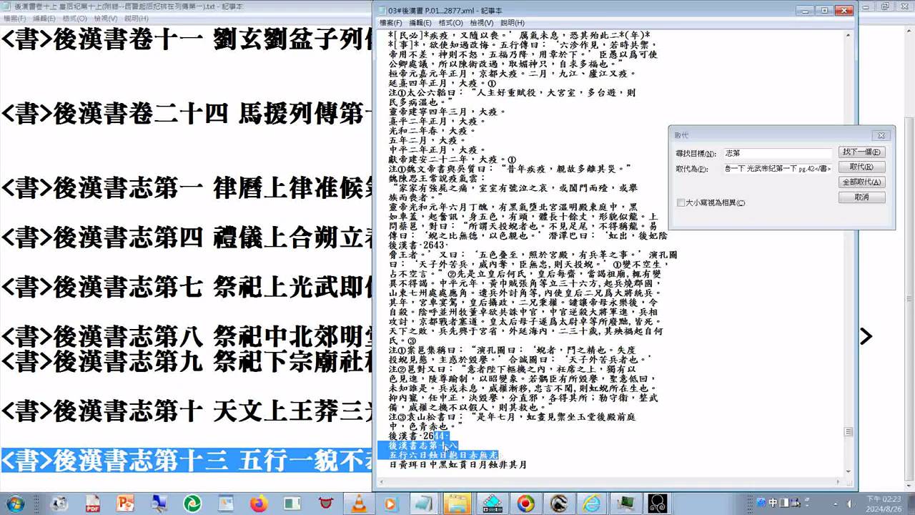
{"action": "left_click_drag", "start_coordinate": [423, 436], "coordinate": [509, 454]}
{"action": "left_click", "coordinate": [347, 489]}
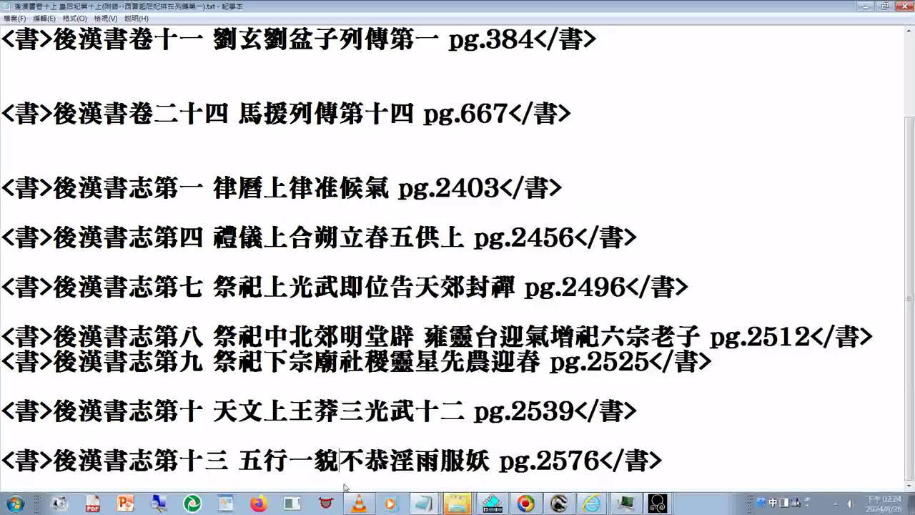
{"action": "left_click", "coordinate": [694, 458]}
{"action": "type", "text": "2644·   後漢書志第十八   五行六日蝕日抱日赤無光"}
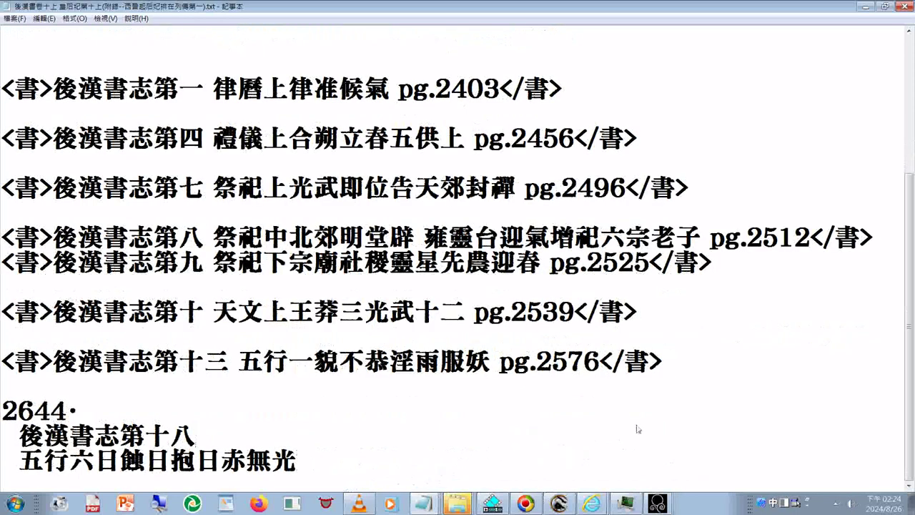
{"action": "key", "text": "Delete"}
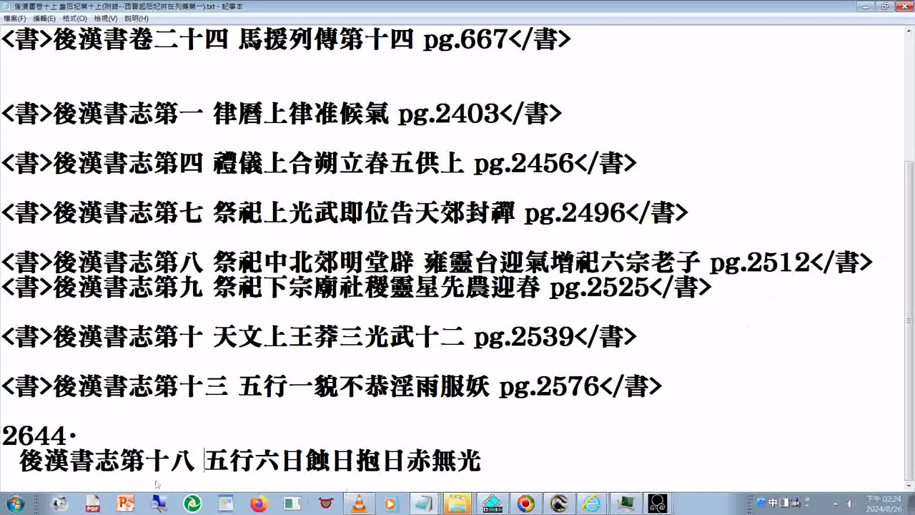
Move the page number 2644 to the end of the 後漢書志第十八 line and put pg. in front of it
{"action": "left_click_drag", "start_coordinate": [92, 434], "coordinate": [2, 431]}
{"action": "key", "text": "ctrl+c"}
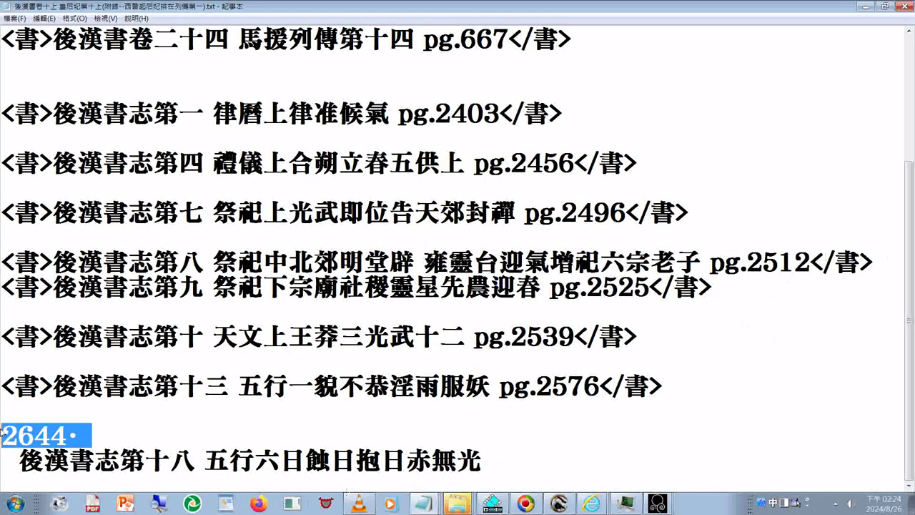
{"action": "right_click", "coordinate": [17, 438]}
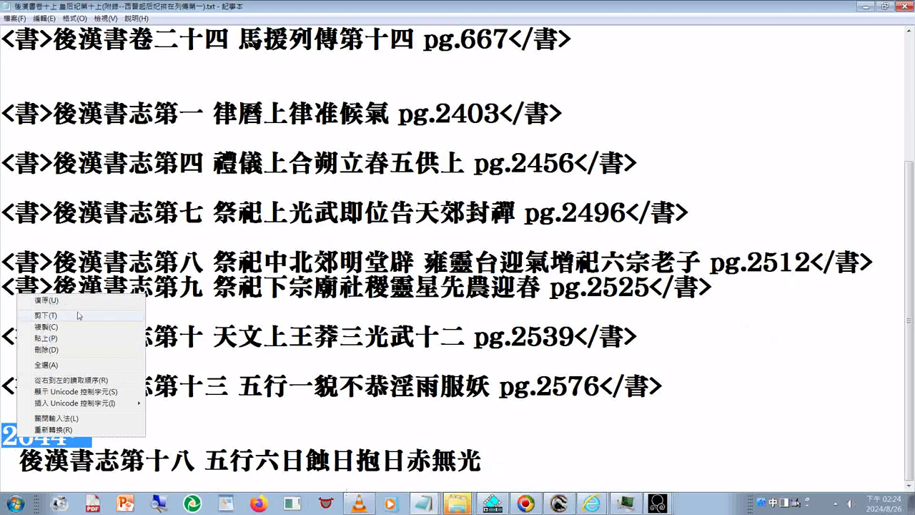
{"action": "left_click", "coordinate": [84, 316]}
{"action": "left_click", "coordinate": [500, 464]}
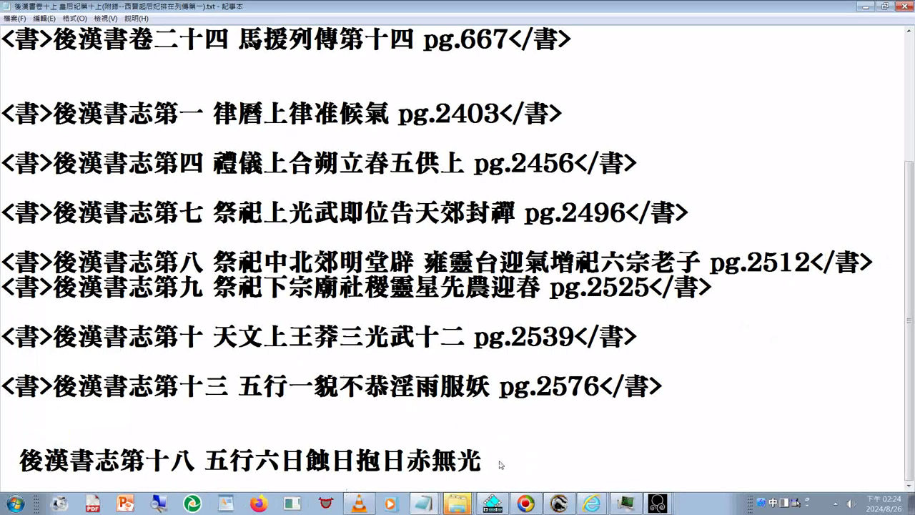
{"action": "key", "text": "ctrl+v"}
{"action": "left_click_drag", "start_coordinate": [490, 386], "coordinate": [538, 387]}
{"action": "key", "text": "ctrl+c"}
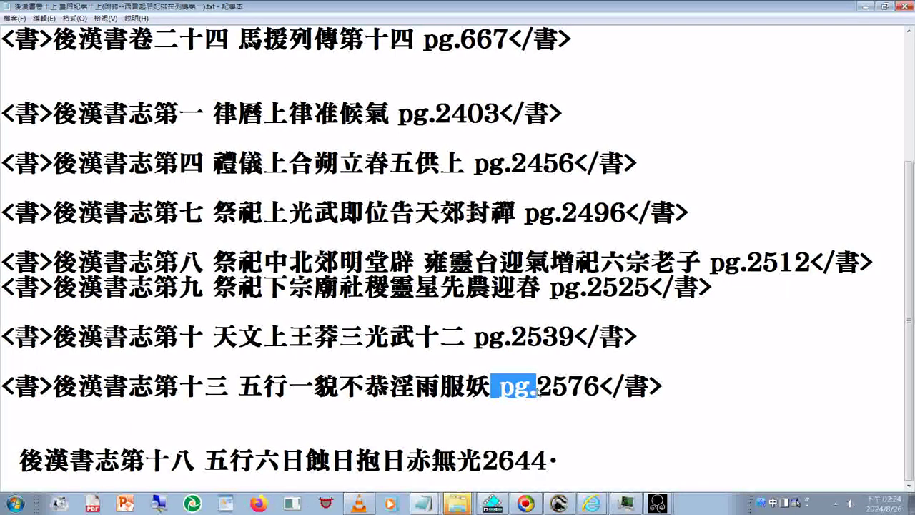
{"action": "left_click", "coordinate": [481, 467]}
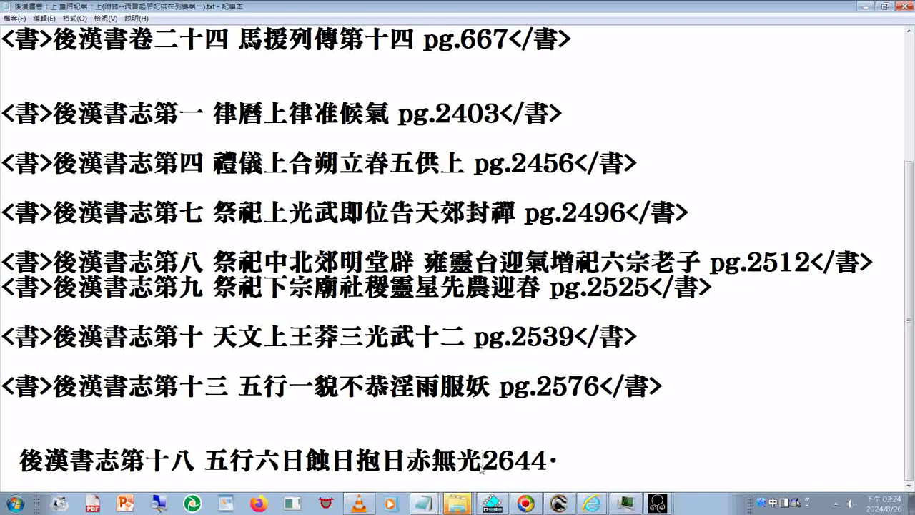
{"action": "key", "text": "ctrl+v"}
Wrap the 後漢書志第十八 line in <書> and </書> tags, replacing its trailing dot and leading spaces
{"action": "left_click_drag", "start_coordinate": [600, 386], "coordinate": [672, 387]}
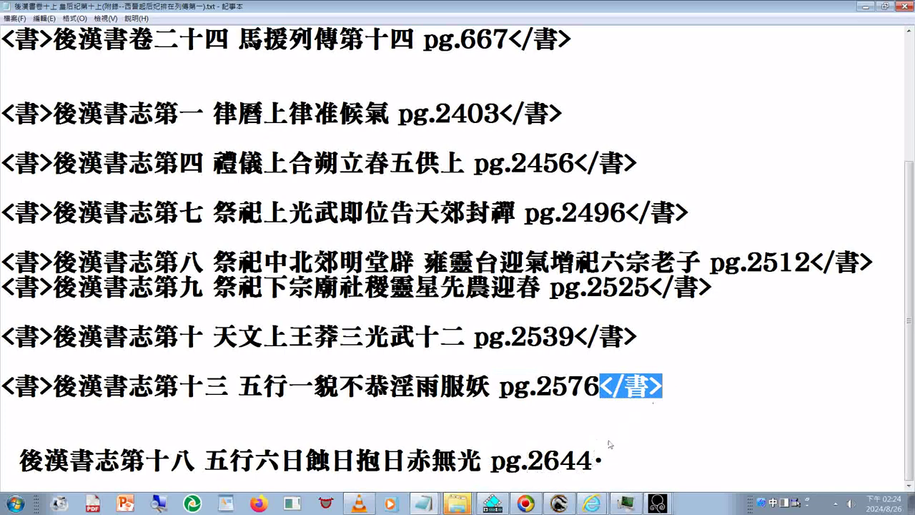
{"action": "left_click_drag", "start_coordinate": [593, 462], "coordinate": [618, 463]}
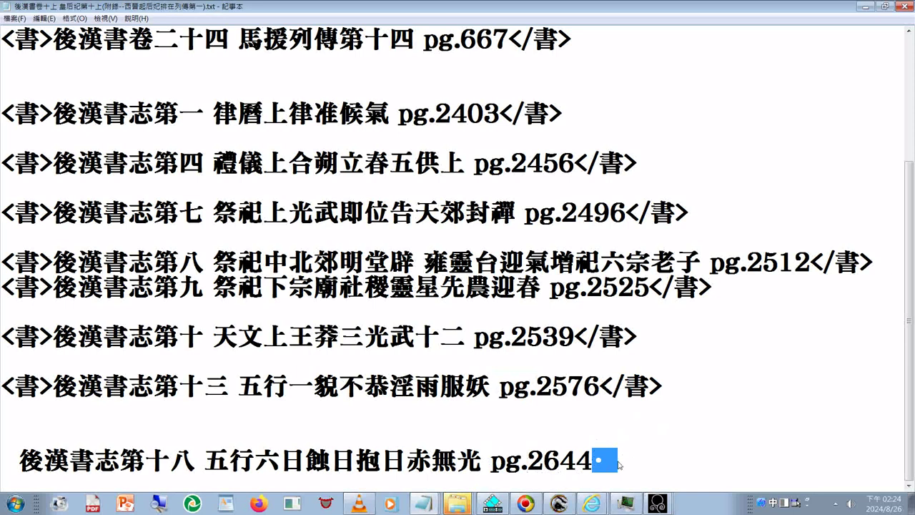
{"action": "type", "text": "</書>"}
{"action": "key", "text": "Home"}
{"action": "key", "text": "shift+Right"}
{"action": "key", "text": "shift+Right"}
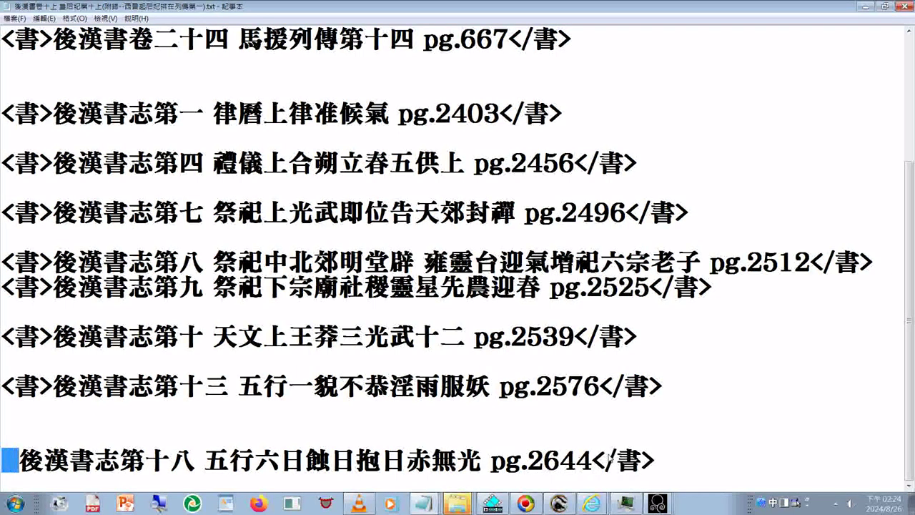
{"action": "type", "text": "</書>"}
{"action": "key", "text": "Left"}
{"action": "key", "text": "Left"}
{"action": "key", "text": "Left"}
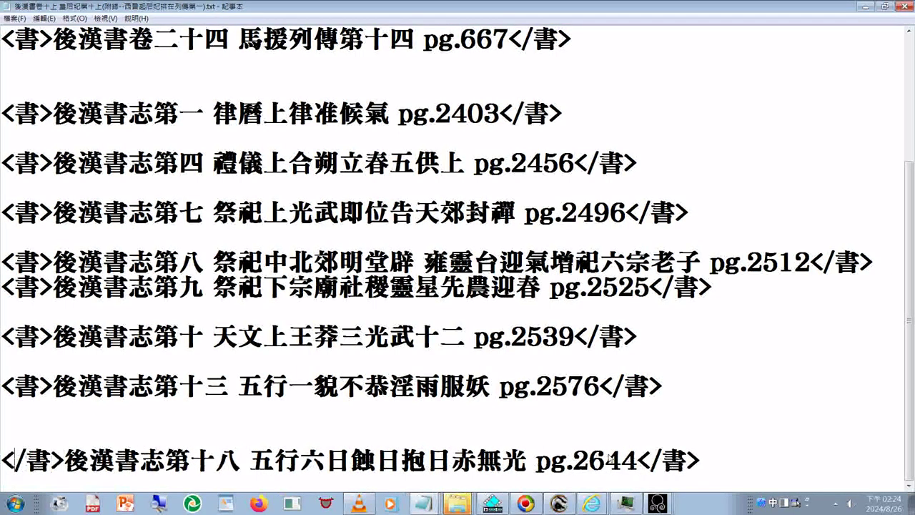
{"action": "key", "text": "Delete"}
{"action": "key", "text": "Left"}
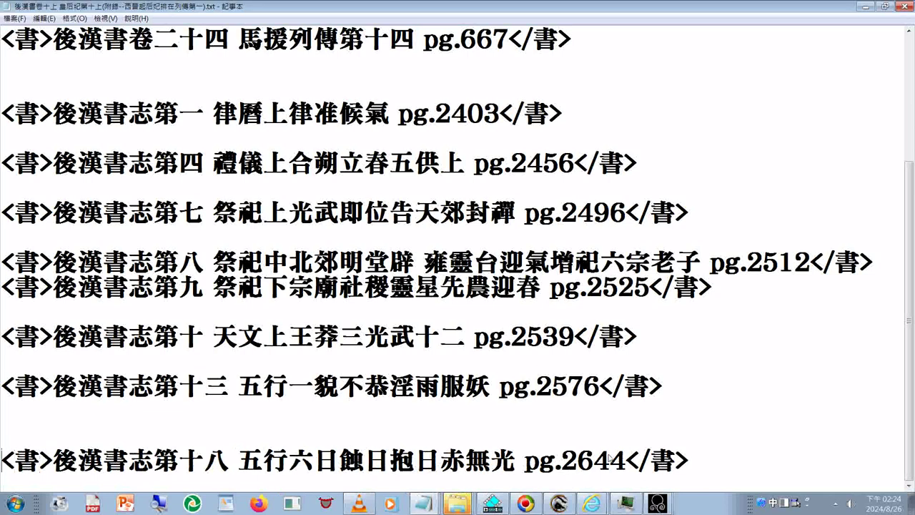
Copy the tagged 後漢書志第十八 line and remove one extra blank line above the 後漢書志第一 line in the notes
{"action": "key", "text": "shift+End"}
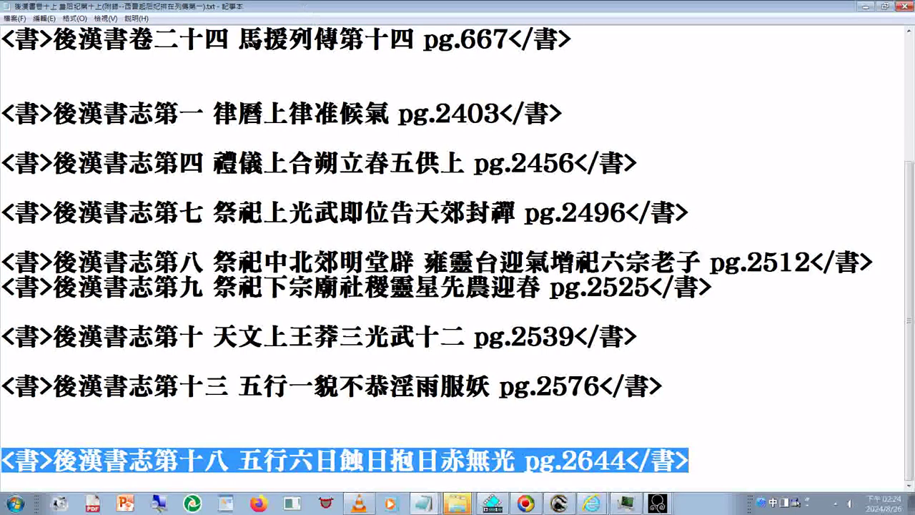
{"action": "left_click", "coordinate": [15, 18]}
{"action": "key", "text": "Escape"}
{"action": "left_click", "coordinate": [46, 71]}
{"action": "key", "text": "Return"}
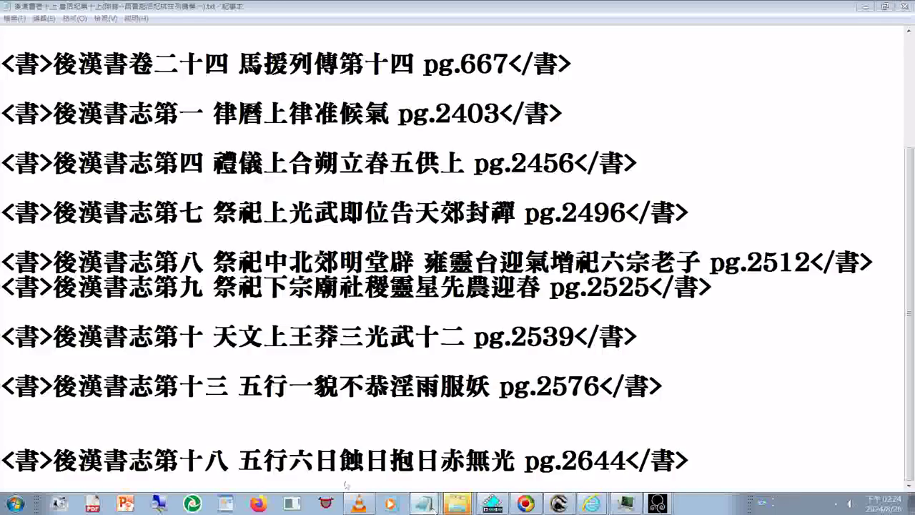
Copy the heading's third line 日黃珥日中黑虹貫日月蝕非其月 from the XML file into the notes' 志第十八 line, before its page number
{"action": "key", "text": "alt+Tab"}
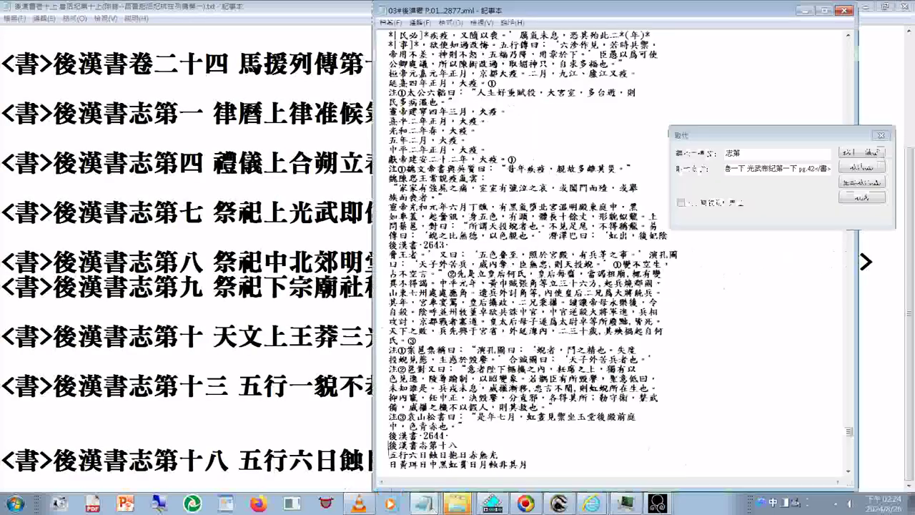
{"action": "left_click_drag", "start_coordinate": [379, 445], "coordinate": [504, 455]}
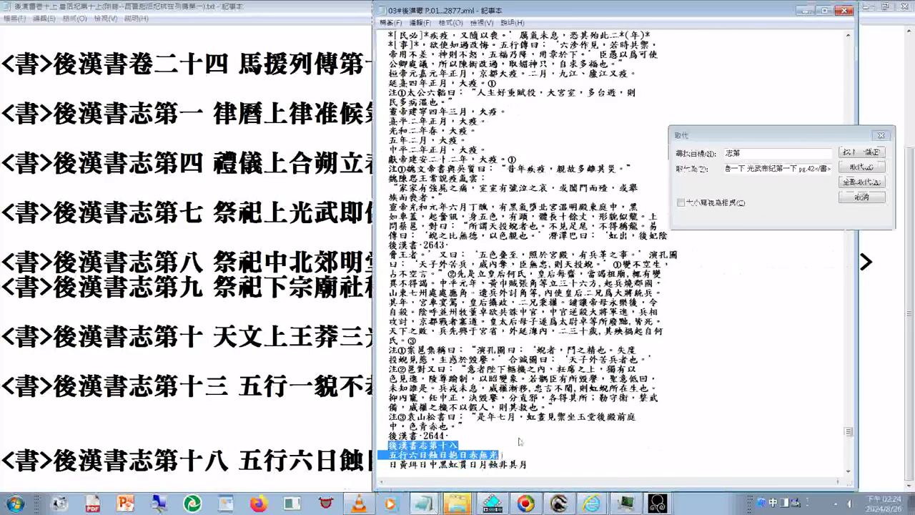
{"action": "scroll", "coordinate": [554, 423], "scroll_direction": "down", "scroll_amount": 1}
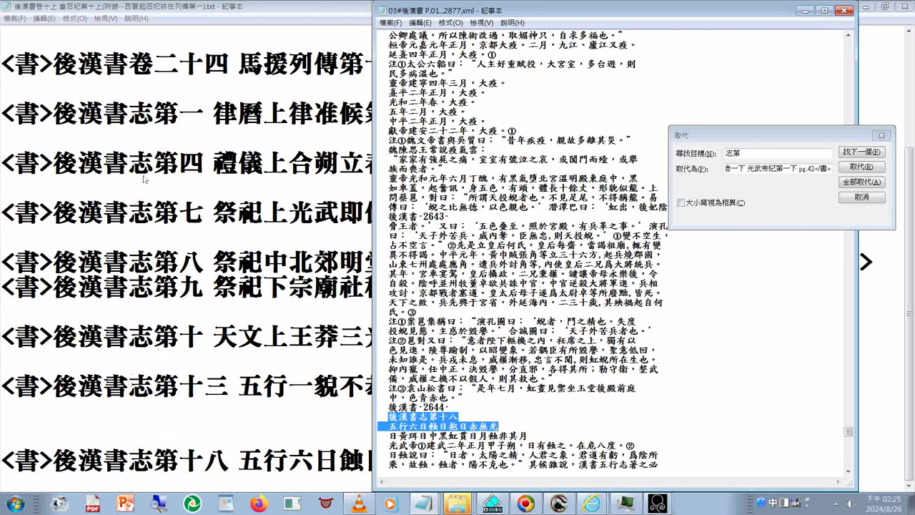
{"action": "key", "text": "Down"}
{"action": "key", "text": "Home"}
{"action": "key", "text": "shift+End"}
{"action": "key", "text": "ctrl+c"}
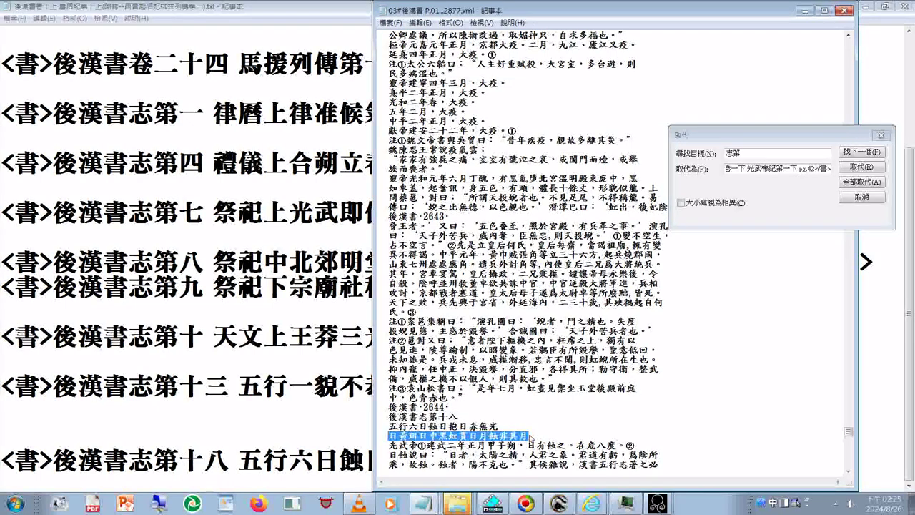
{"action": "left_click", "coordinate": [309, 479]}
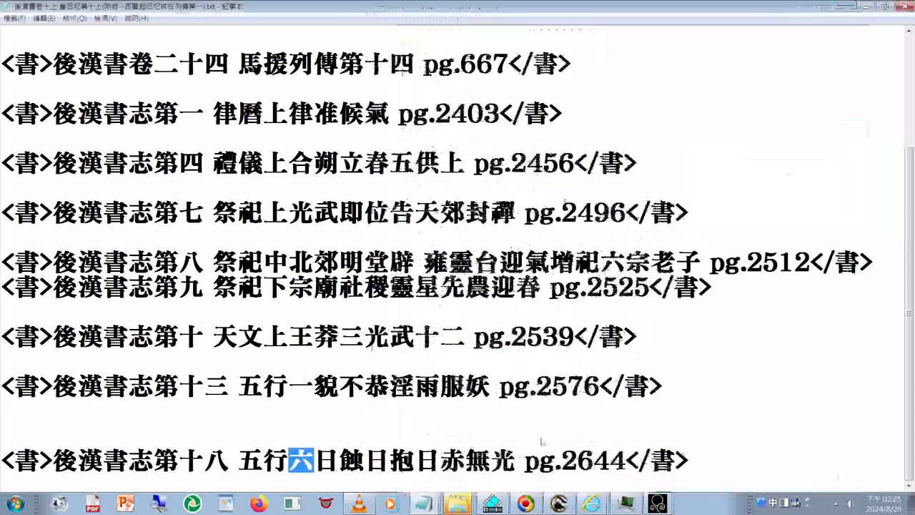
{"action": "left_click", "coordinate": [526, 461]}
{"action": "key", "text": "ctrl+v"}
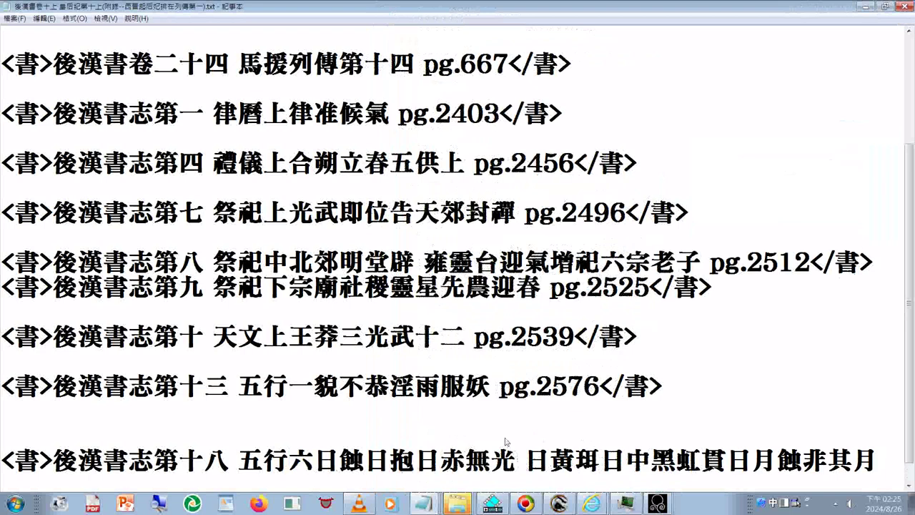
Copy the complete tagged 後漢書志第十八 line from the notes over the untagged three-line heading below page 2644 in the XML file
{"action": "scroll", "coordinate": [506, 442], "scroll_direction": "down", "scroll_amount": 1}
{"action": "left_click_drag", "start_coordinate": [167, 461], "coordinate": [2, 438]}
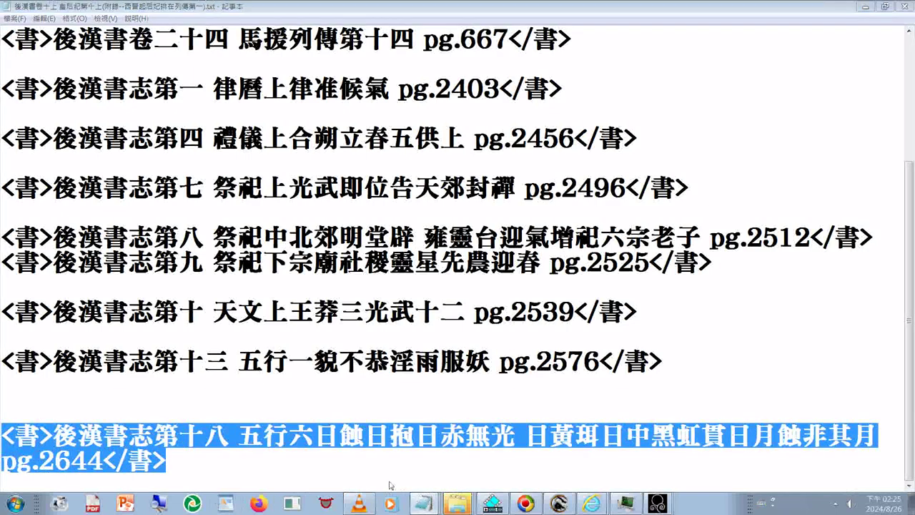
{"action": "key", "text": "alt+Tab"}
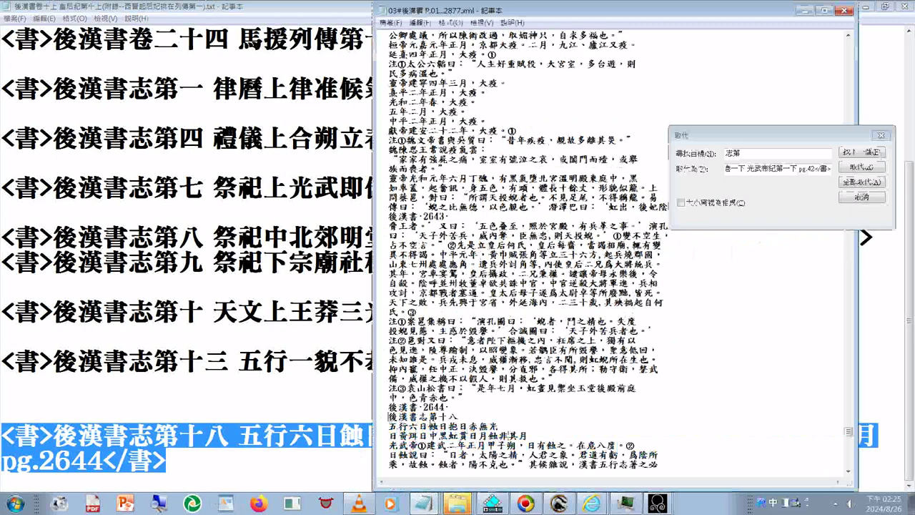
{"action": "key", "text": "shift+Down"}
{"action": "key", "text": "shift+Down"}
{"action": "key", "text": "shift+Down"}
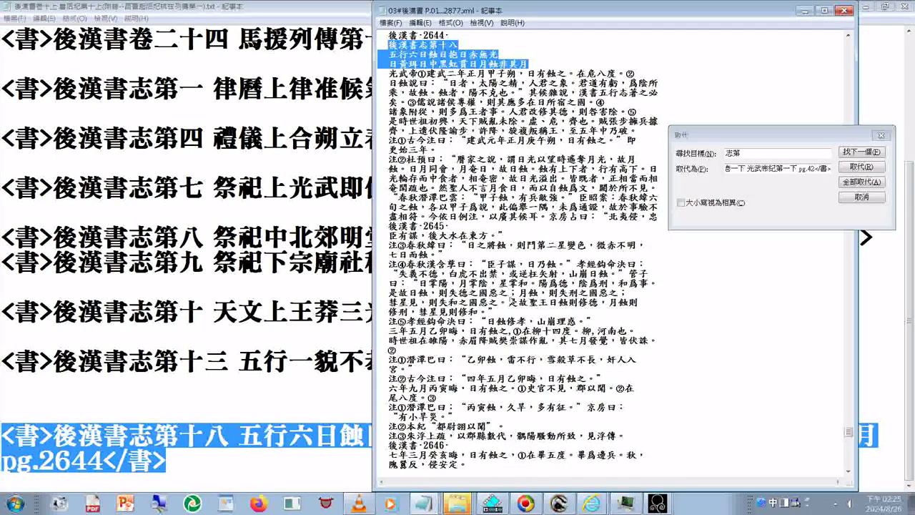
{"action": "type", "text": "<書>後漢書志第十八 五行六日蝕日抱日赤無光 日黃珥日中黑虹貫日月蝕非其月pg.2644</書>"}
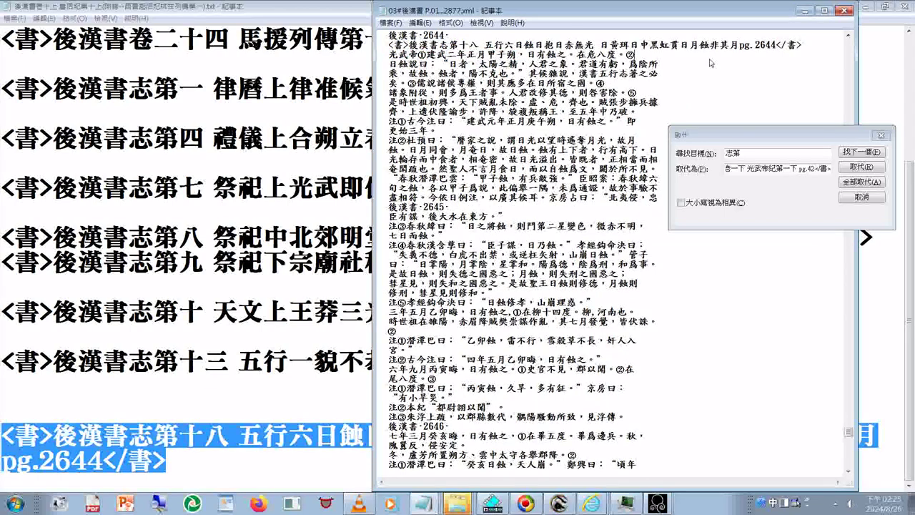
Insert a space before pg.2644 in the tagged 後漢書志第十八 line of the XML file
{"action": "left_click", "coordinate": [739, 44]}
{"action": "key", "text": "shift+Home"}
{"action": "left_click", "coordinate": [740, 45]}
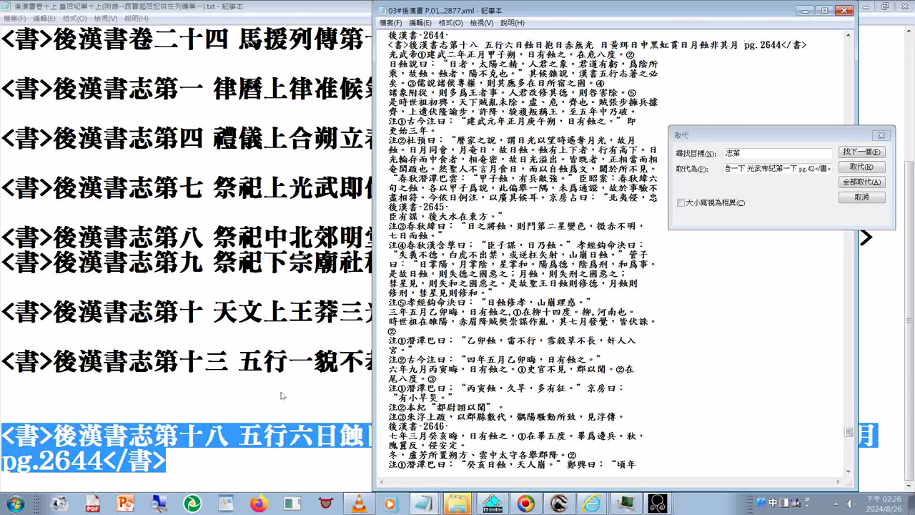
Find the 後漢書志第十九 heading in the XML file and copy it with 郡國一河南河內河東 to the end of the notes as one line
{"action": "key", "text": "F3"}
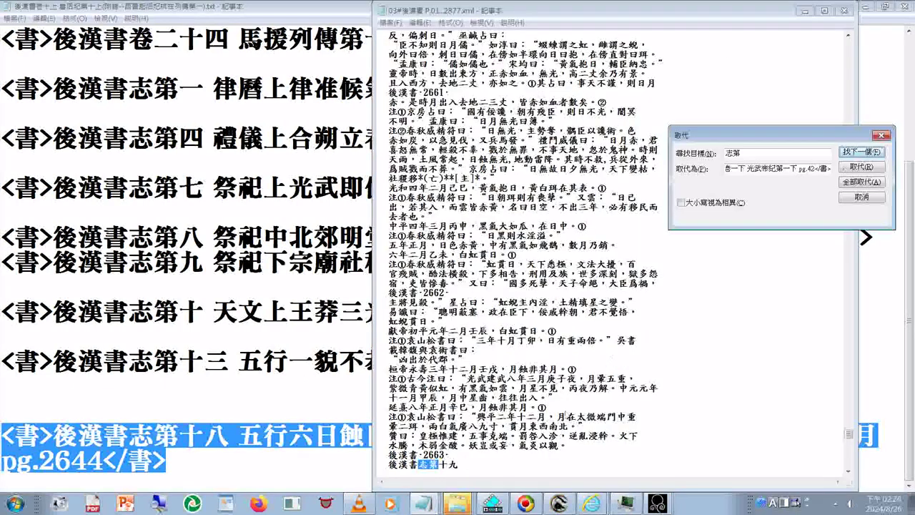
{"action": "left_click", "coordinate": [486, 468]}
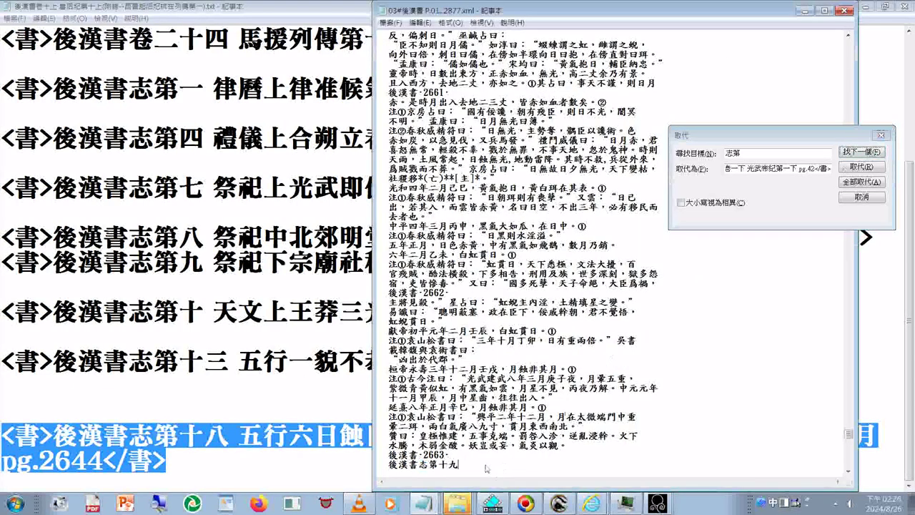
{"action": "scroll", "coordinate": [486, 468], "scroll_direction": "down", "scroll_amount": 2}
{"action": "left_click", "coordinate": [388, 377]}
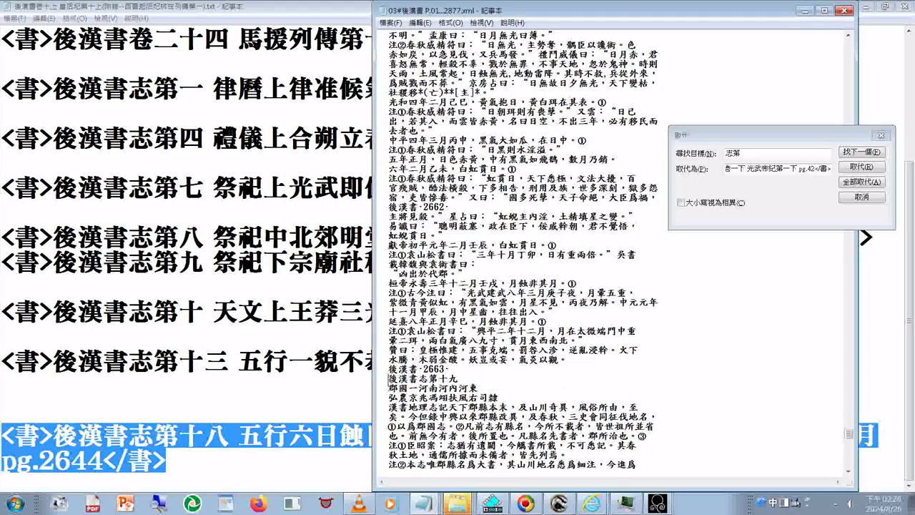
{"action": "left_click", "coordinate": [478, 388], "text": "shift"}
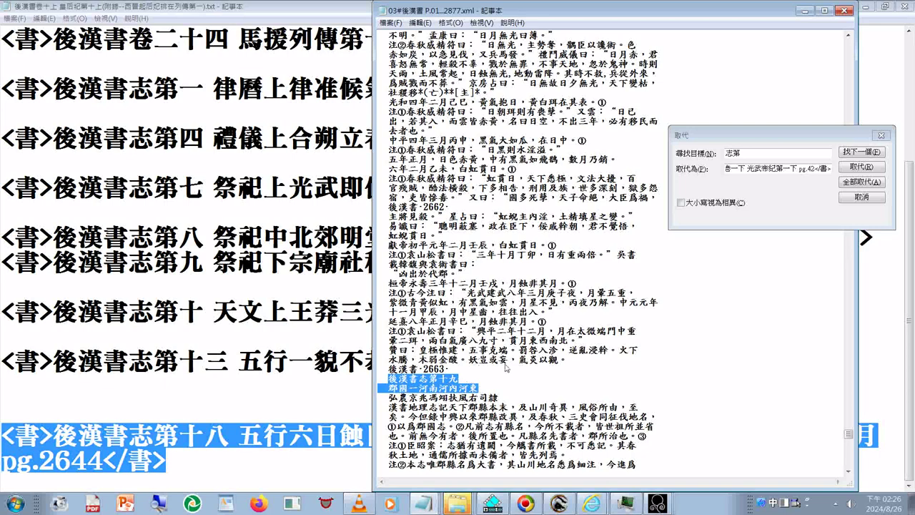
{"action": "left_click", "coordinate": [332, 312]}
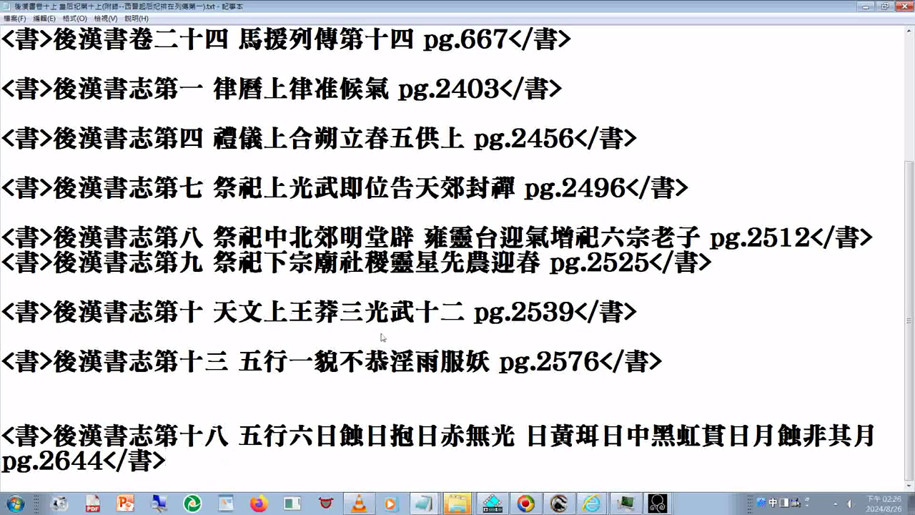
{"action": "scroll", "coordinate": [382, 336], "scroll_direction": "down", "scroll_amount": 1}
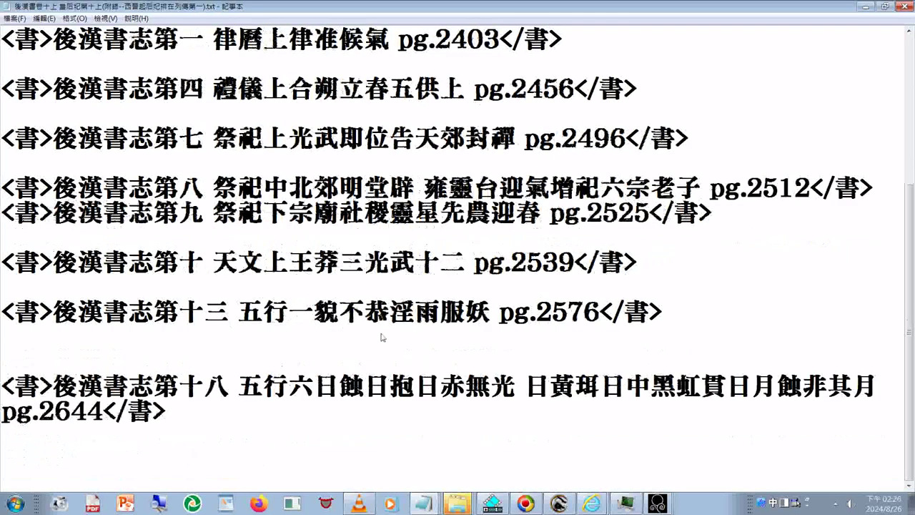
{"action": "type", "text": "後漢書志第十九  郡國一河南河內河東"}
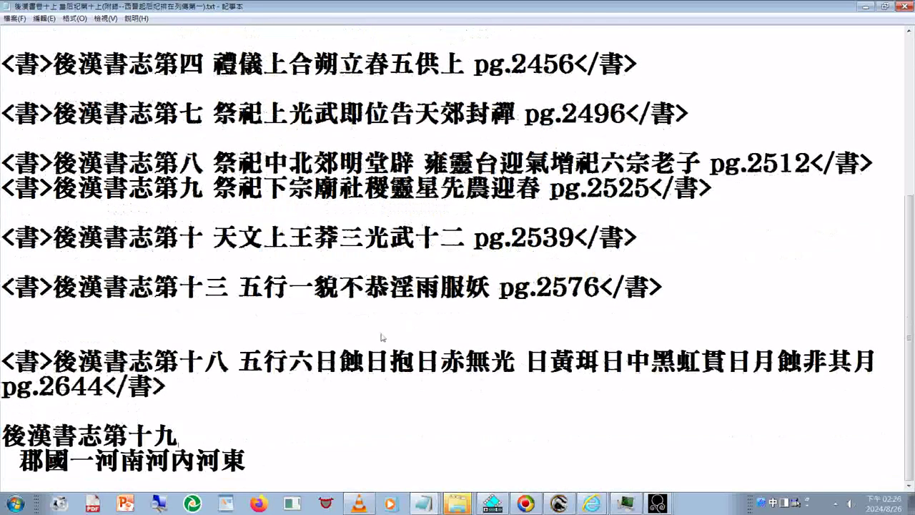
{"action": "key", "text": "Delete"}
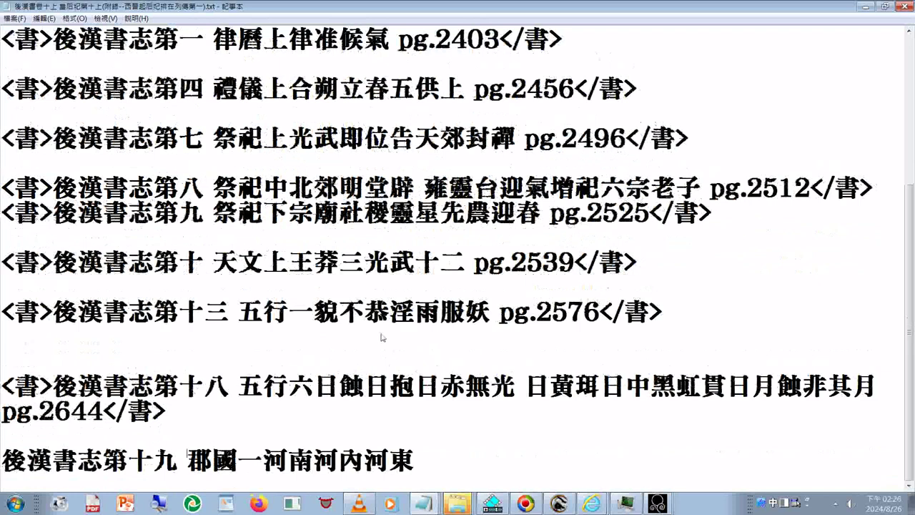
Copy the pg.2644</書> ending onto the notes' 後漢書志第十九 line with a space before it, and remove the page digits after pg.2
{"action": "double_click", "coordinate": [176, 415]}
{"action": "key", "text": "ctrl+c"}
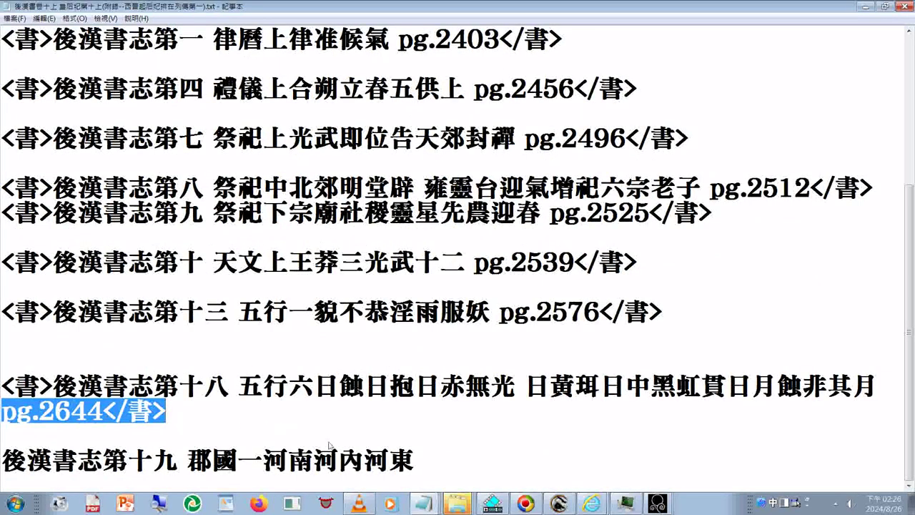
{"action": "left_click", "coordinate": [450, 466]}
{"action": "key", "text": "ctrl+v"}
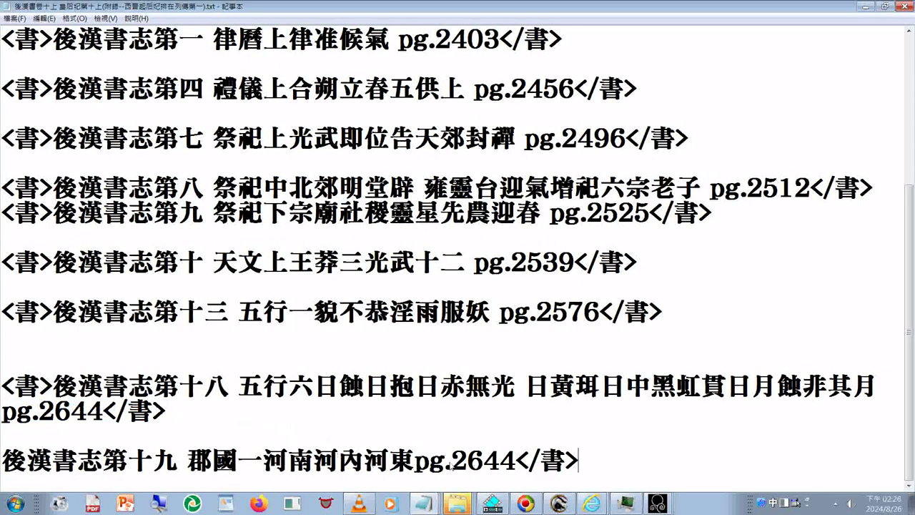
{"action": "left_click", "coordinate": [414, 461]}
{"action": "left_click_drag", "start_coordinate": [476, 461], "coordinate": [525, 464]}
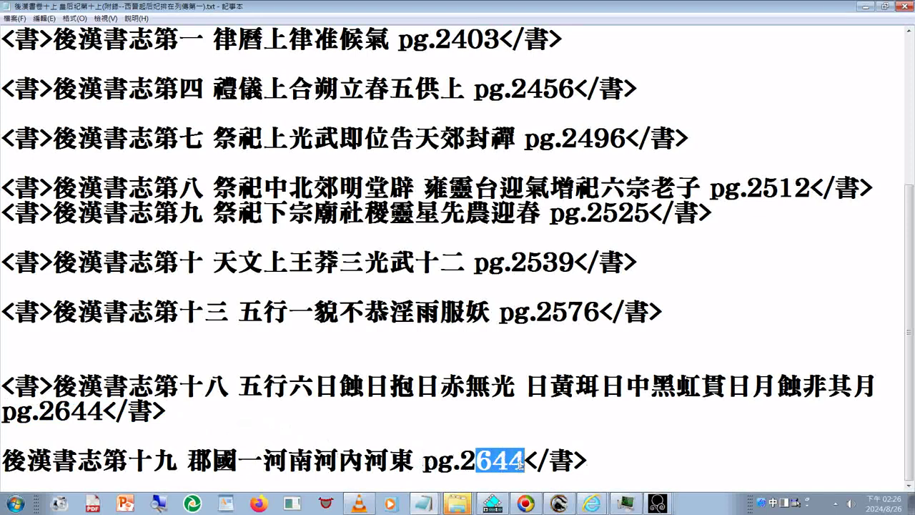
{"action": "key", "text": "BackSpace"}
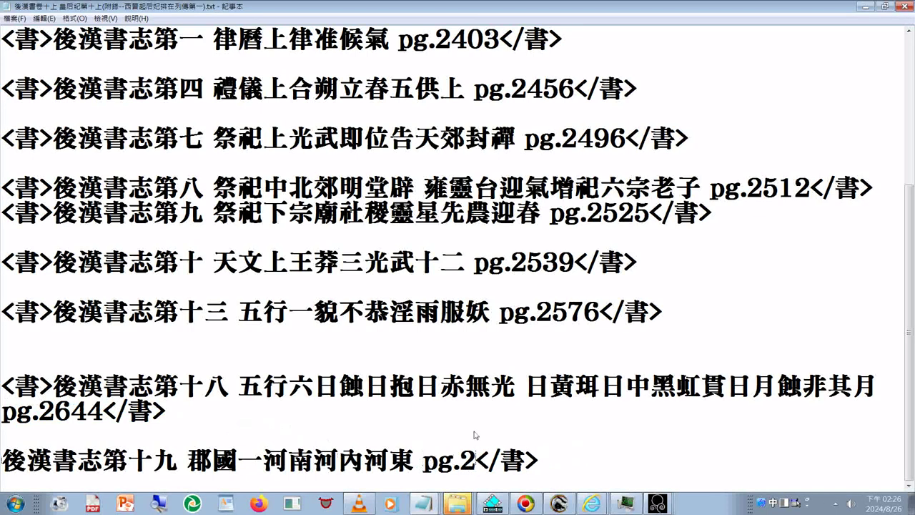
Add an opening <書> tag before 後漢書志第十九 in the notes and complete its page number as pg.2663 from the XML file
{"action": "key", "text": "Home"}
{"action": "type", "text": "pg.2644<書>"}
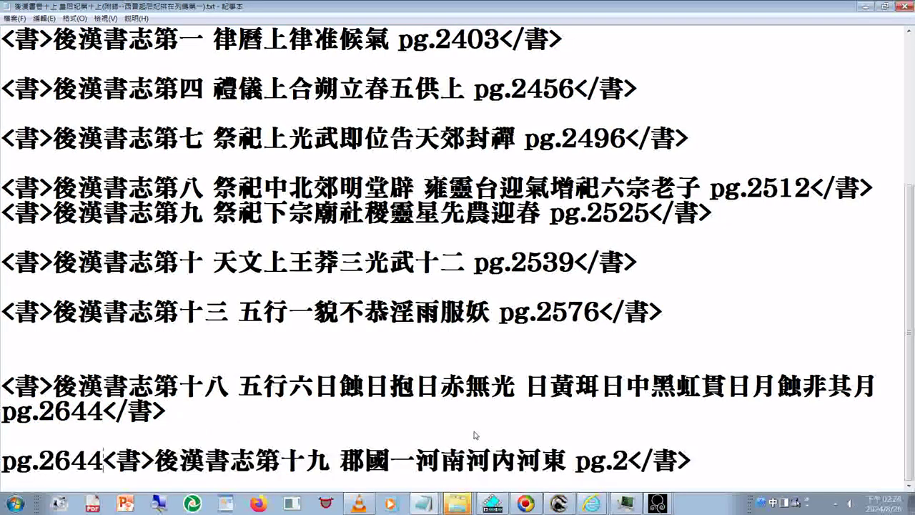
{"action": "key", "text": "BackSpace"}
{"action": "key", "text": "BackSpace"}
{"action": "key", "text": "BackSpace"}
{"action": "key", "text": "BackSpace"}
{"action": "key", "text": "BackSpace"}
{"action": "key", "text": "BackSpace"}
{"action": "key", "text": "BackSpace"}
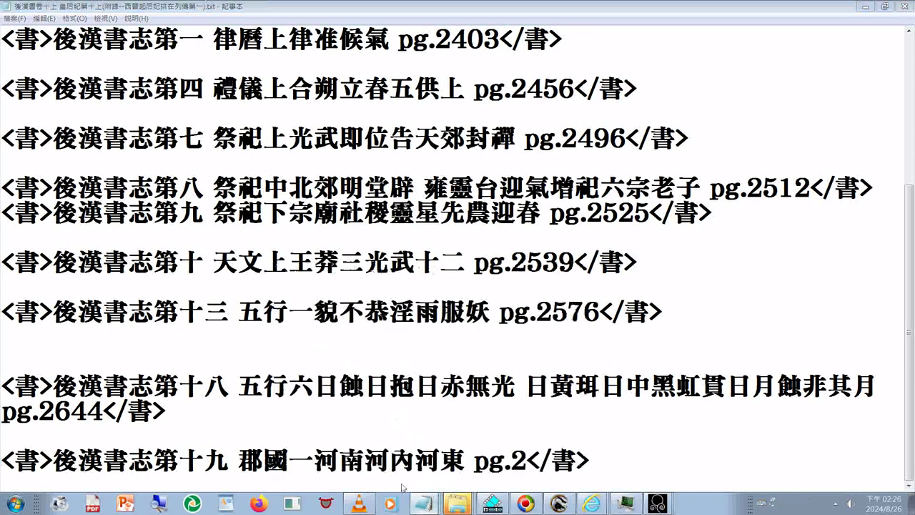
{"action": "left_click", "coordinate": [424, 503]}
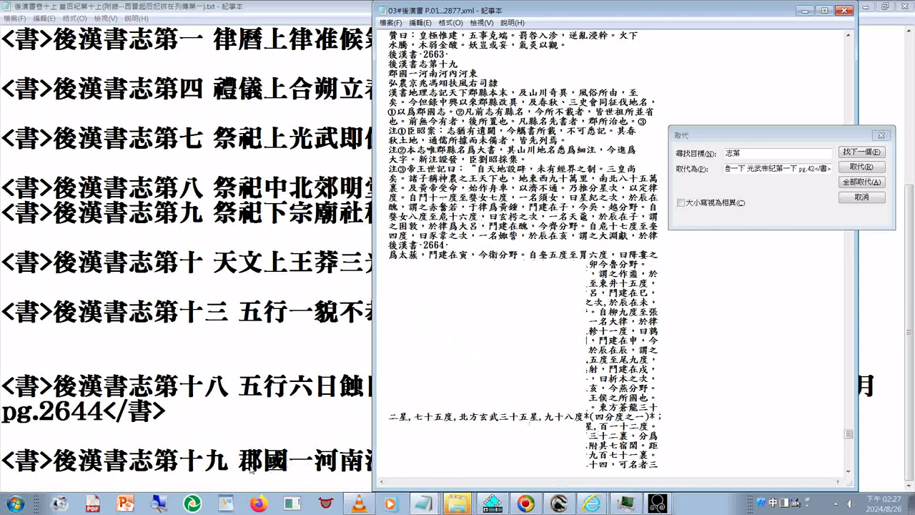
{"action": "key", "text": "alt+Tab"}
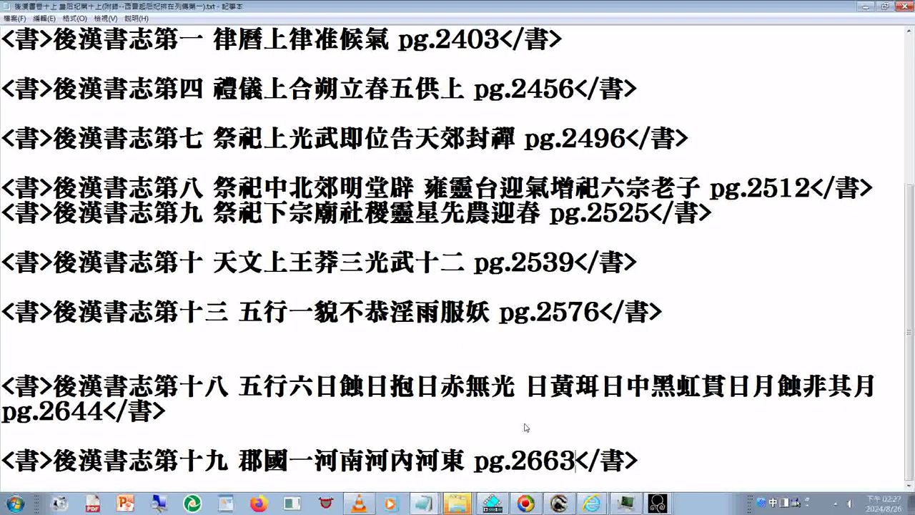
Copy the complete tagged 後漢書志第十九 line from the notes over the untagged two-line heading below page 2663 in the XML file
{"action": "key", "text": "shift+Home"}
{"action": "key", "text": "ctrl+c"}
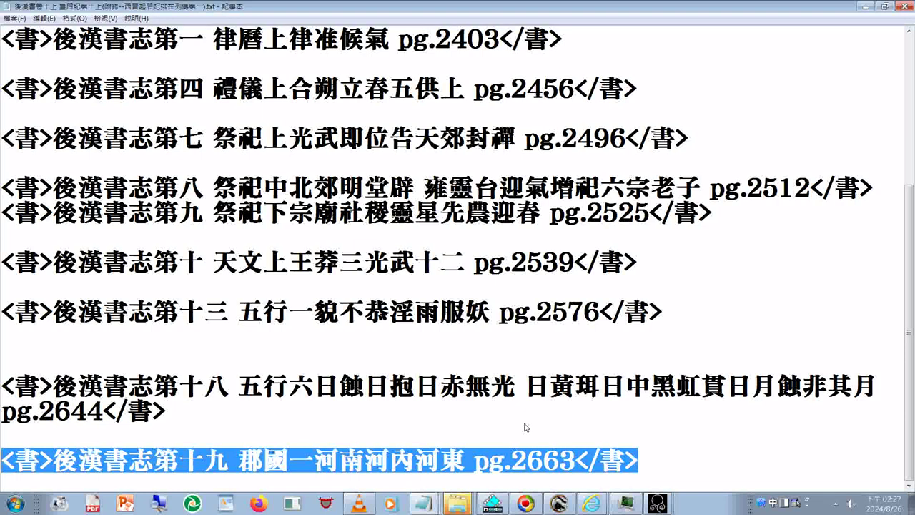
{"action": "left_click", "coordinate": [421, 505]}
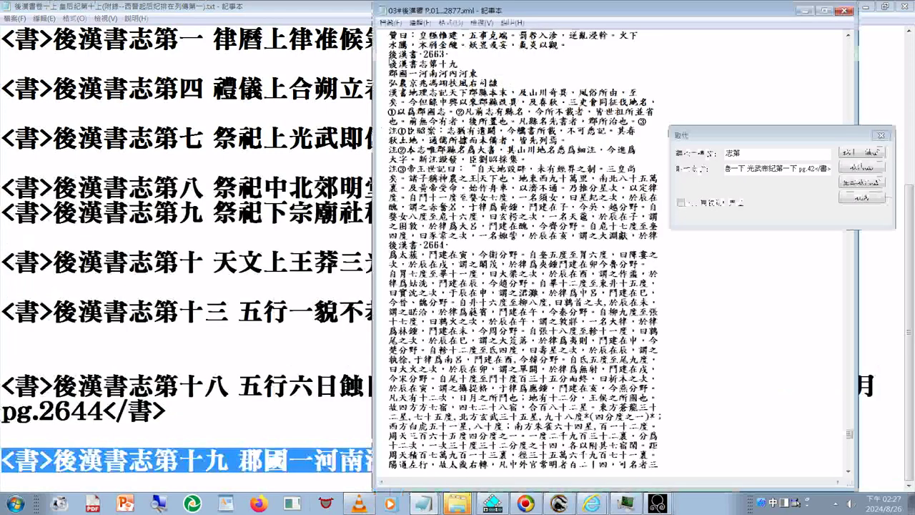
{"action": "left_click_drag", "start_coordinate": [389, 61], "coordinate": [497, 74]}
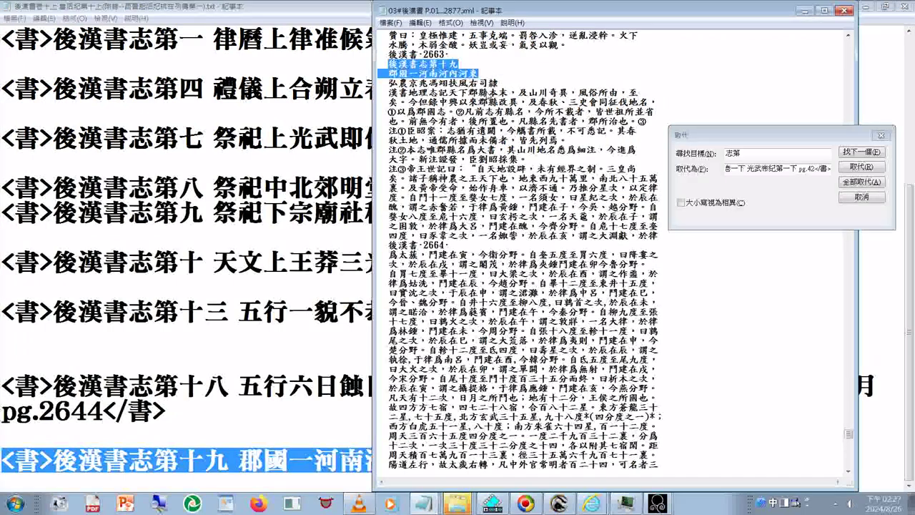
{"action": "key", "text": "ctrl+v"}
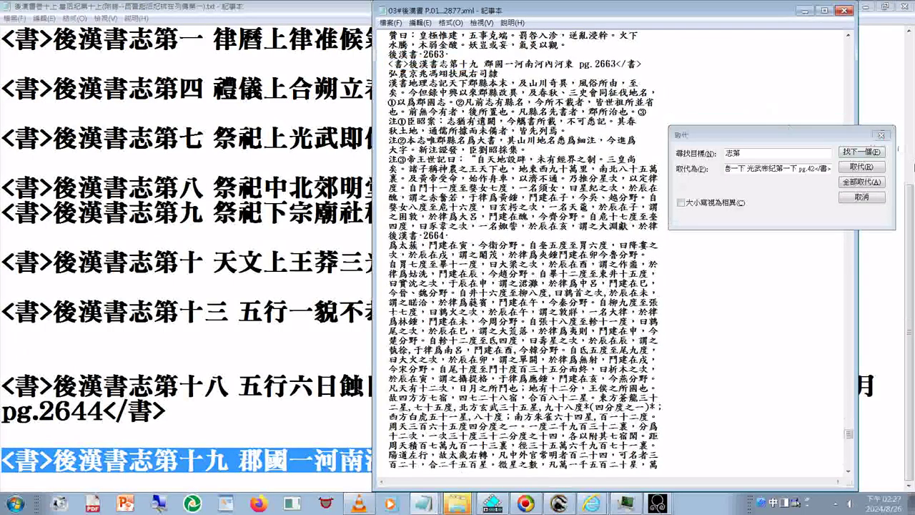
Find the next 志第 heading in the XML file and examine its lines and the text that follows on pages 2687 to 2690
{"action": "left_click", "coordinate": [873, 152]}
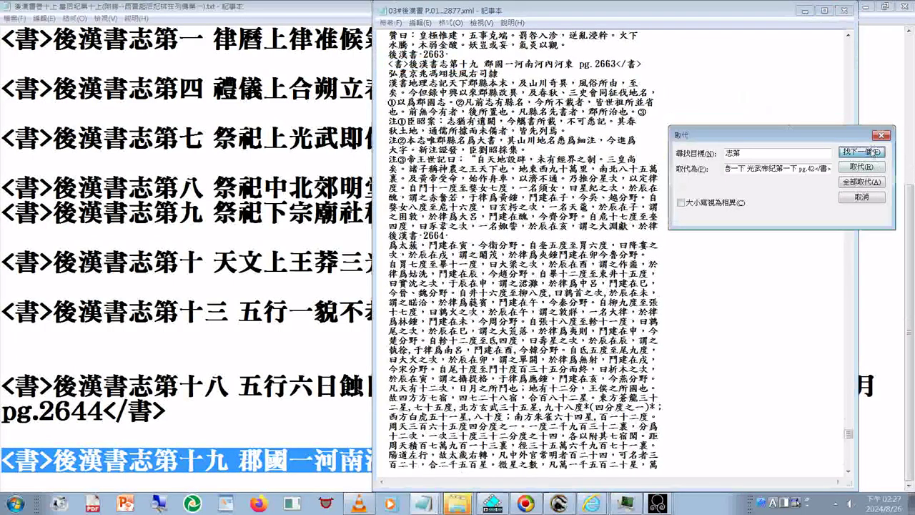
{"action": "left_click", "coordinate": [486, 468]}
{"action": "scroll", "coordinate": [486, 468], "scroll_direction": "down", "scroll_amount": 2}
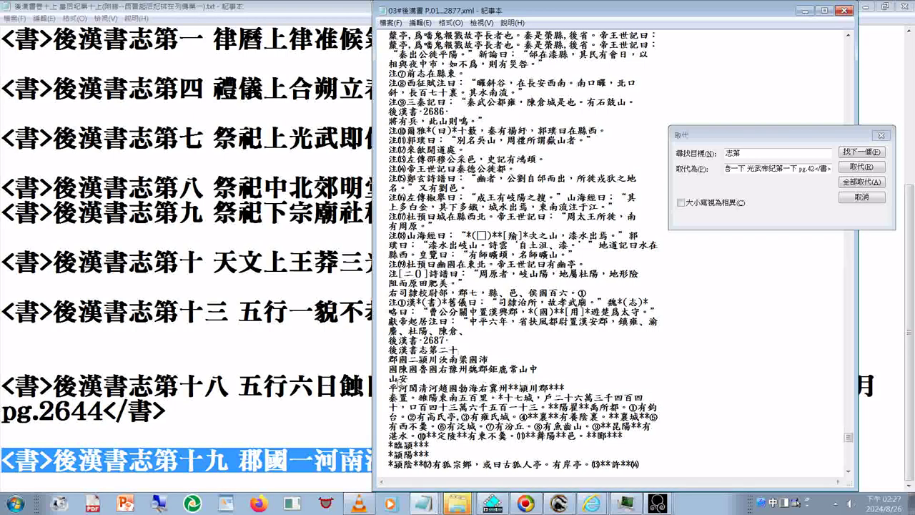
{"action": "left_click_drag", "start_coordinate": [394, 383], "coordinate": [386, 386]}
{"action": "left_click", "coordinate": [406, 399]}
{"action": "left_click_drag", "start_coordinate": [438, 387], "coordinate": [458, 387]}
{"action": "left_click_drag", "start_coordinate": [508, 388], "coordinate": [566, 392]}
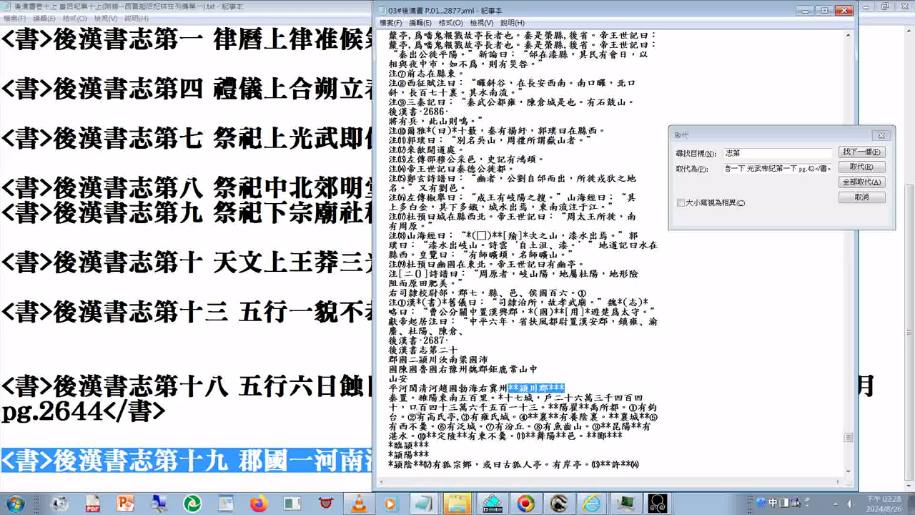
{"action": "left_click_drag", "start_coordinate": [417, 400], "coordinate": [390, 387]}
{"action": "left_click", "coordinate": [431, 397]}
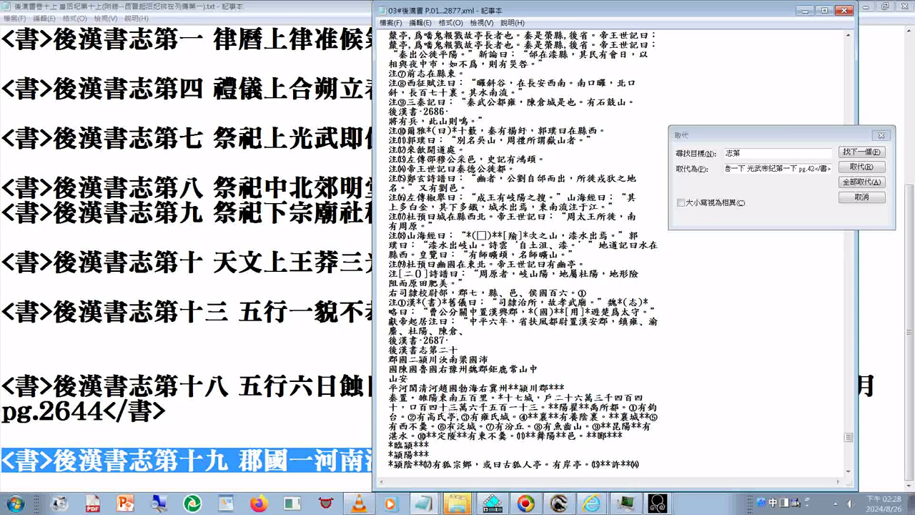
{"action": "scroll", "coordinate": [522, 250], "scroll_direction": "down", "scroll_amount": 4}
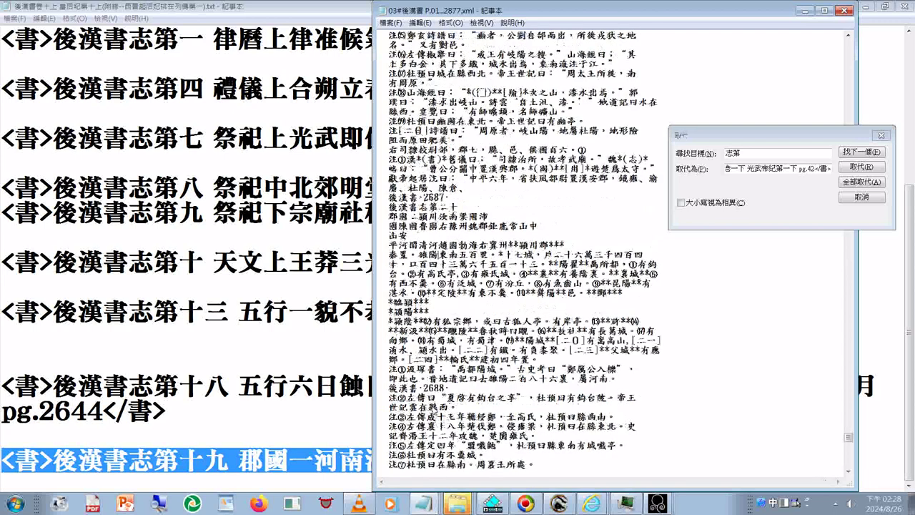
{"action": "scroll", "coordinate": [455, 408], "scroll_direction": "down", "scroll_amount": 15}
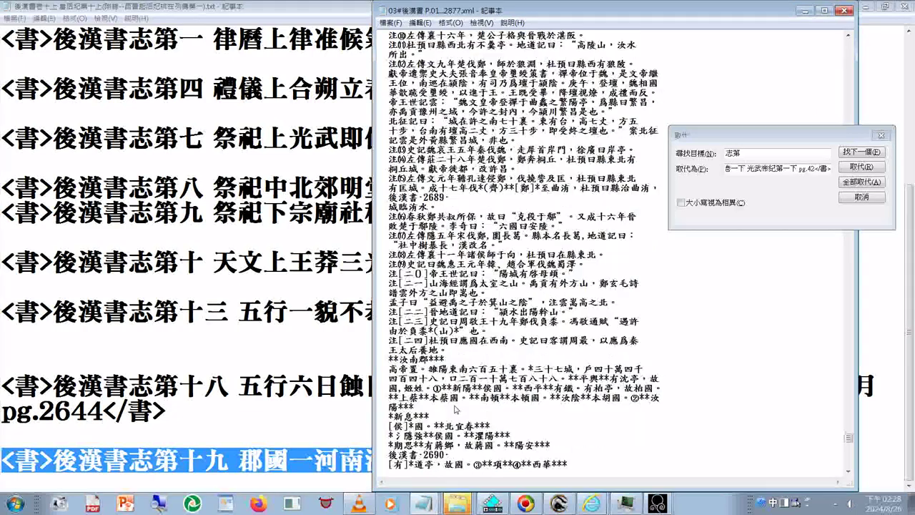
{"action": "scroll", "coordinate": [455, 409], "scroll_direction": "down", "scroll_amount": 4}
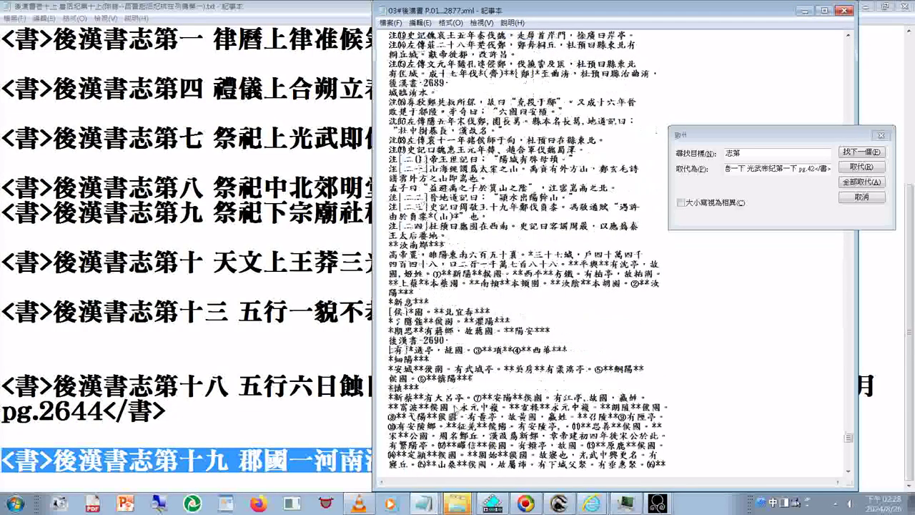
{"action": "scroll", "coordinate": [455, 408], "scroll_direction": "down", "scroll_amount": 4}
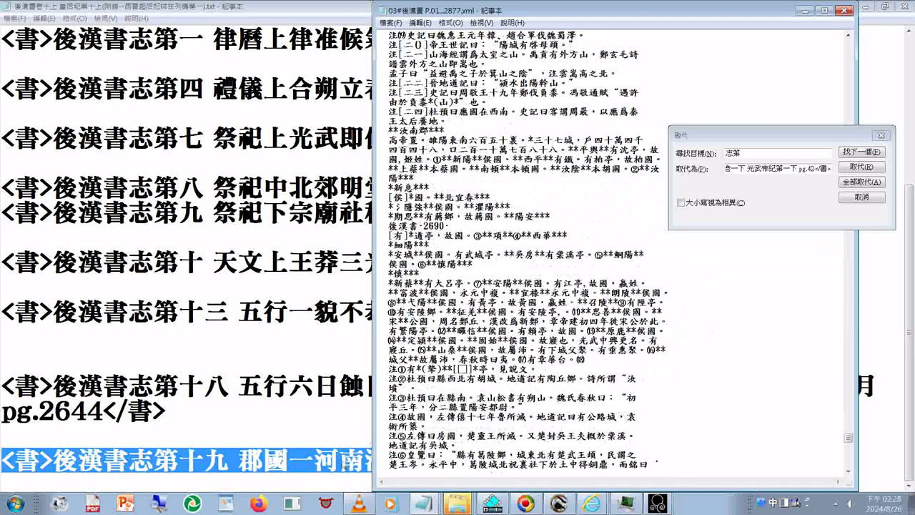
{"action": "left_click", "coordinate": [850, 422]}
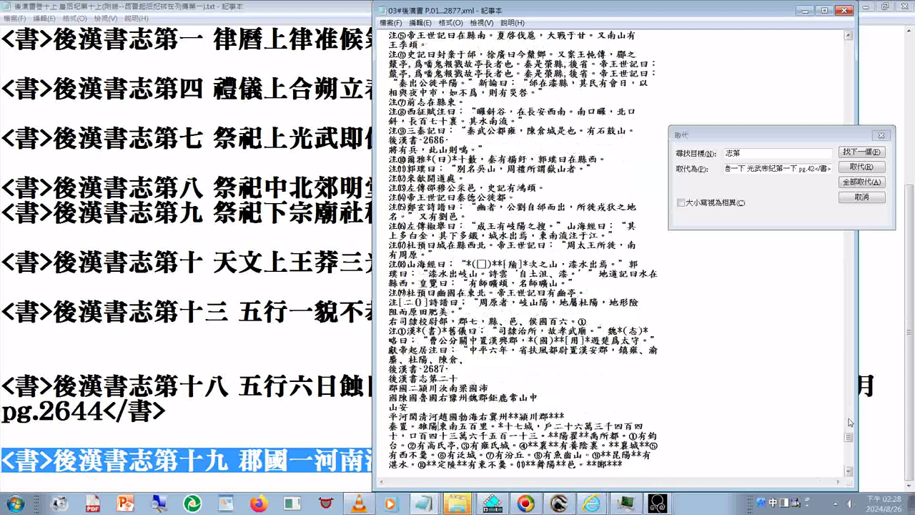
Search onward through the 志第 headings that follow 後漢書志第二十 in the XML file and examine each one's lines and page number
{"action": "key", "text": "Return"}
{"action": "left_click", "coordinate": [552, 468]}
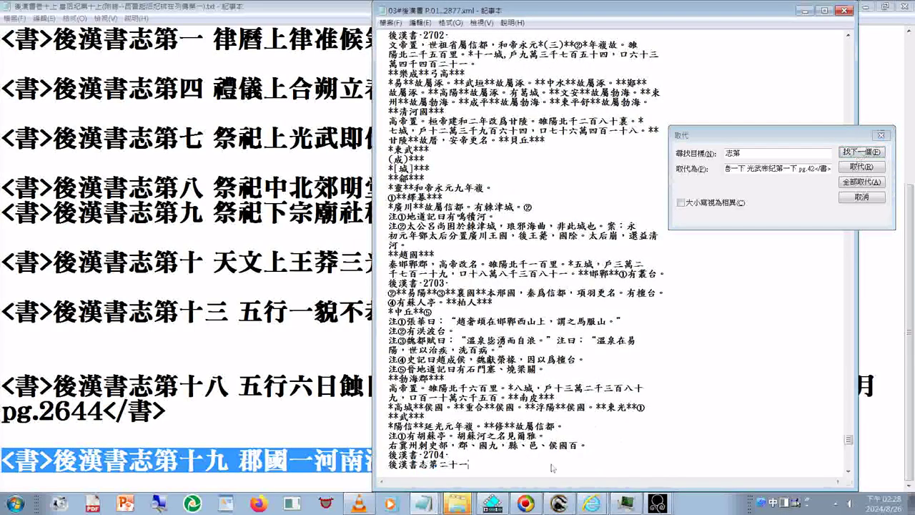
{"action": "key", "text": "ctrl+v"}
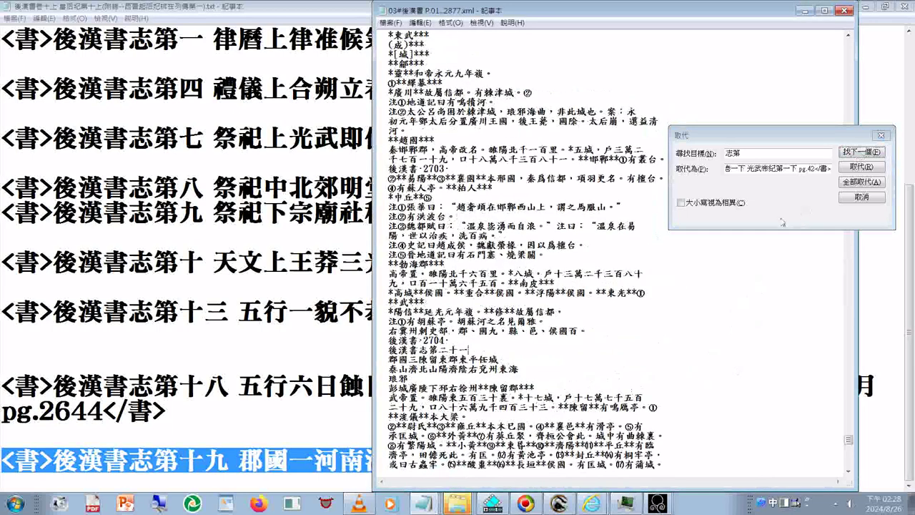
{"action": "left_click", "coordinate": [858, 152]}
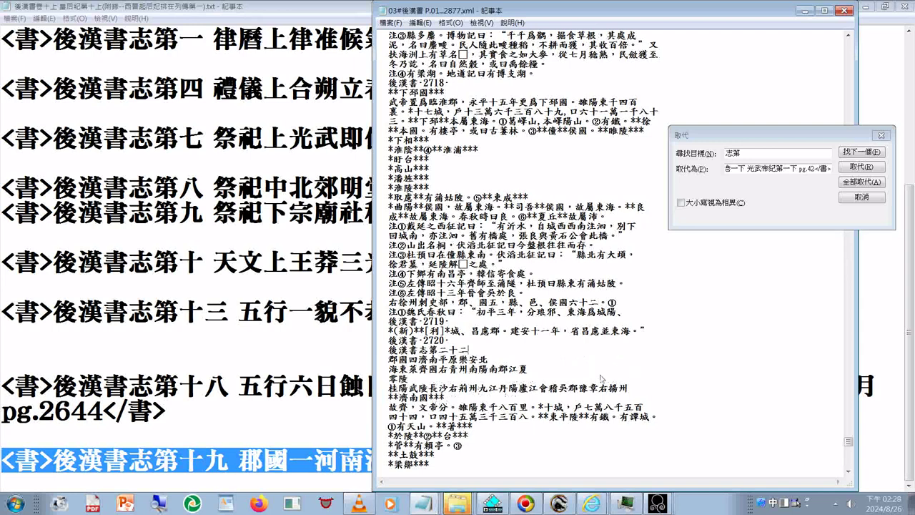
{"action": "scroll", "coordinate": [562, 386], "scroll_direction": "down", "scroll_amount": 2}
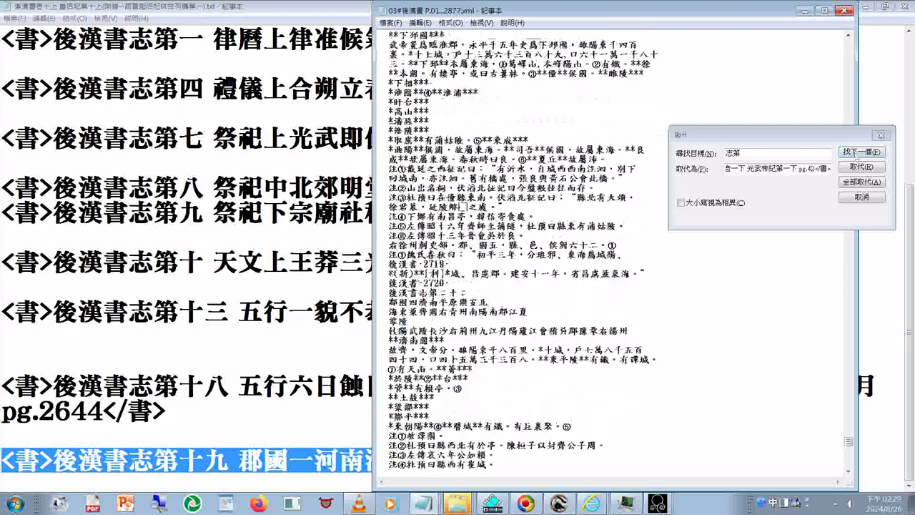
{"action": "scroll", "coordinate": [541, 466], "scroll_direction": "down", "scroll_amount": 5}
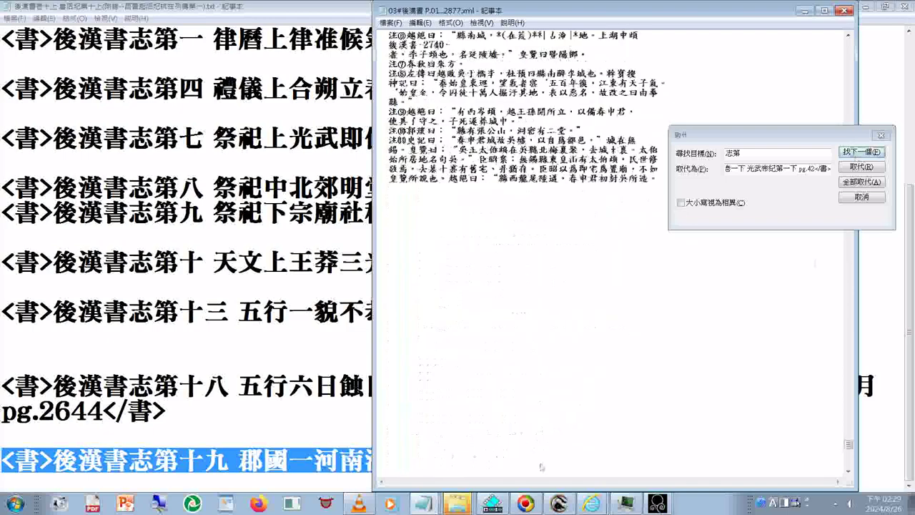
{"action": "scroll", "coordinate": [541, 467], "scroll_direction": "down", "scroll_amount": 2}
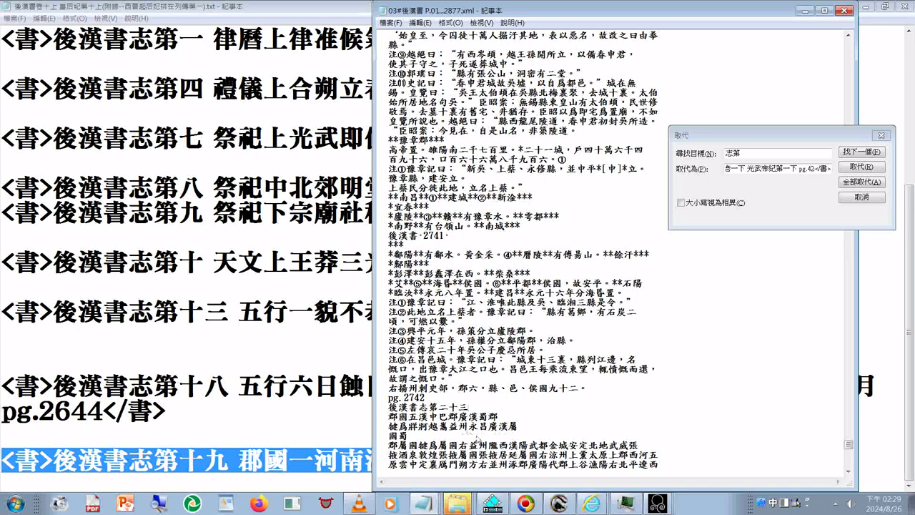
{"action": "scroll", "coordinate": [475, 438], "scroll_direction": "down", "scroll_amount": 2}
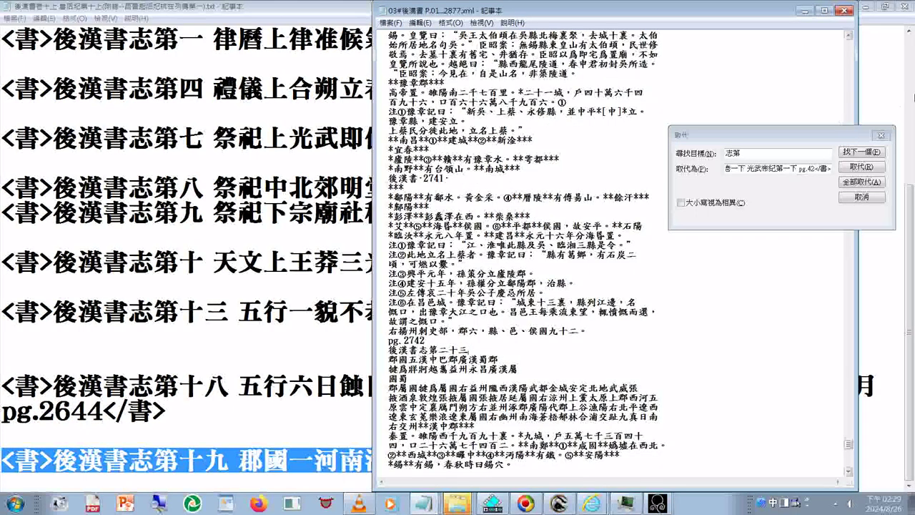
Find the 後漢書志第二十四 heading and copy it with pg.2777 to the end of the notes, joining 百官一太傅太尉司徒司空將軍 onto its line
{"action": "left_click", "coordinate": [867, 158]}
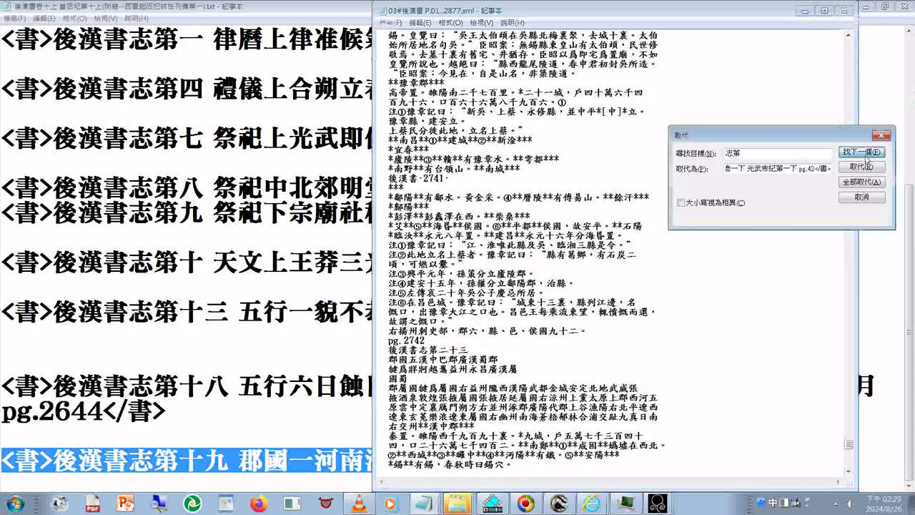
{"action": "left_click", "coordinate": [867, 159]}
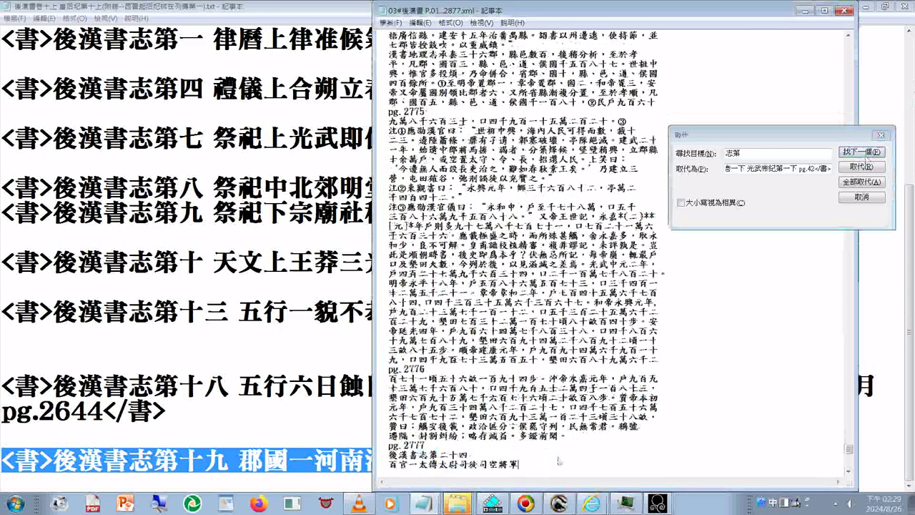
{"action": "left_click", "coordinate": [867, 159]}
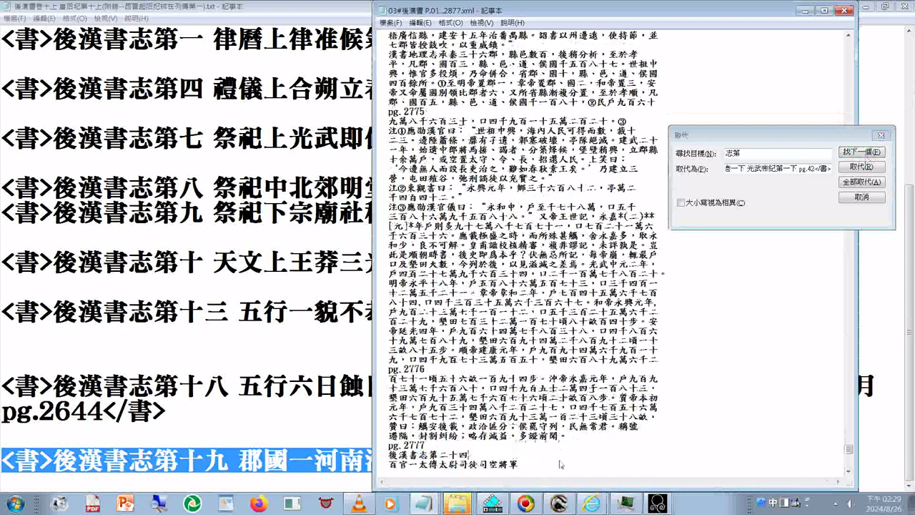
{"action": "scroll", "coordinate": [561, 464], "scroll_direction": "down", "scroll_amount": 2}
{"action": "mouse_move", "coordinate": [389, 397]}
{"action": "left_mouse_down"}
{"action": "mouse_move", "coordinate": [519, 409]}
{"action": "mouse_move", "coordinate": [366, 393]}
{"action": "mouse_move", "coordinate": [383, 390]}
{"action": "left_mouse_up"}
{"action": "left_click", "coordinate": [522, 410]}
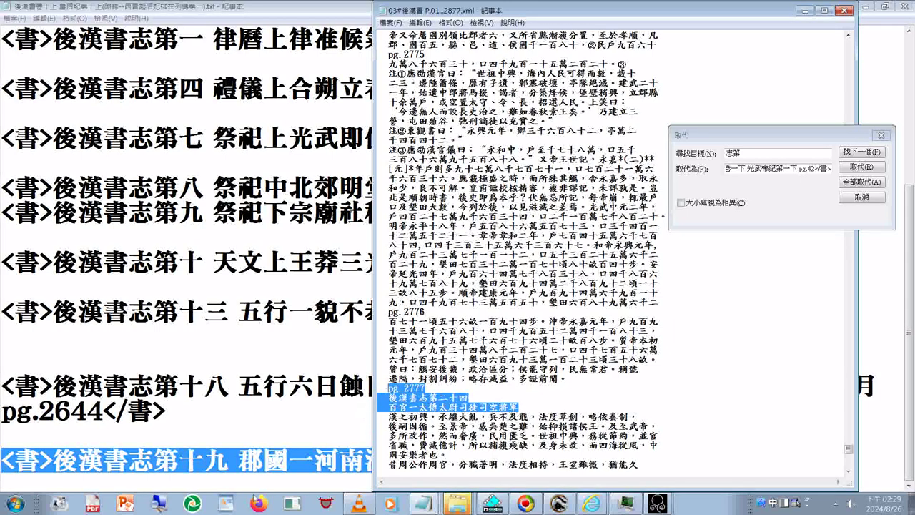
{"action": "left_click", "coordinate": [299, 481]}
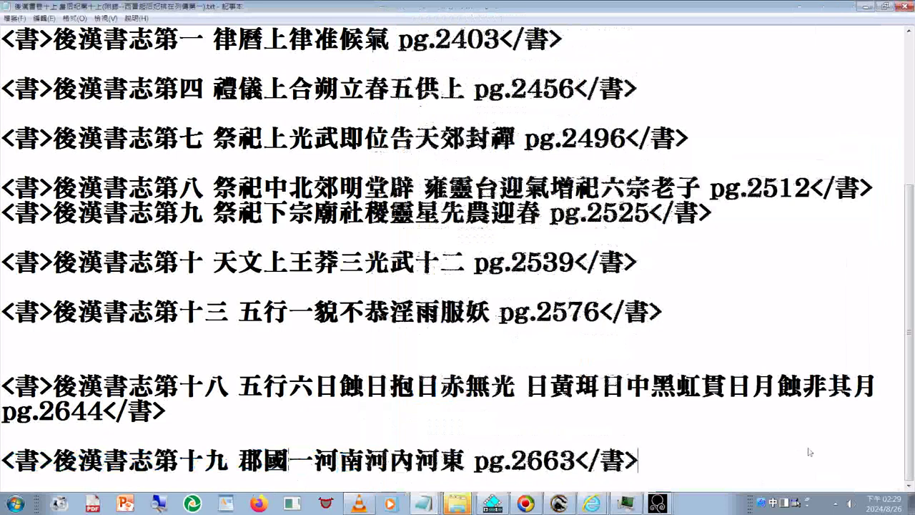
{"action": "type", "text": "pg.2777   後漢書志第二十四   百官一太傅太尉司徒司空將軍"}
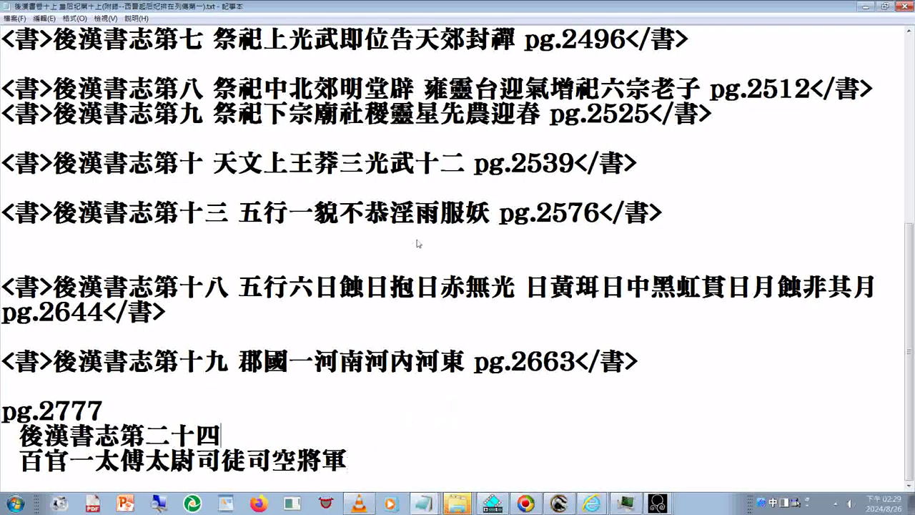
{"action": "key", "text": "Delete"}
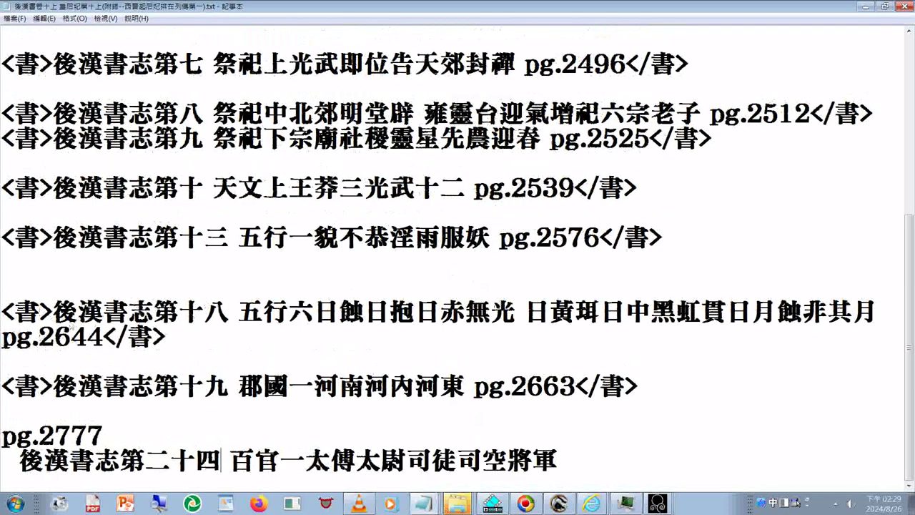
Move pg.2777 from its own line to the end of the 後漢書志第二十四 heading in the notes, separated by a space
{"action": "double_click", "coordinate": [14, 443]}
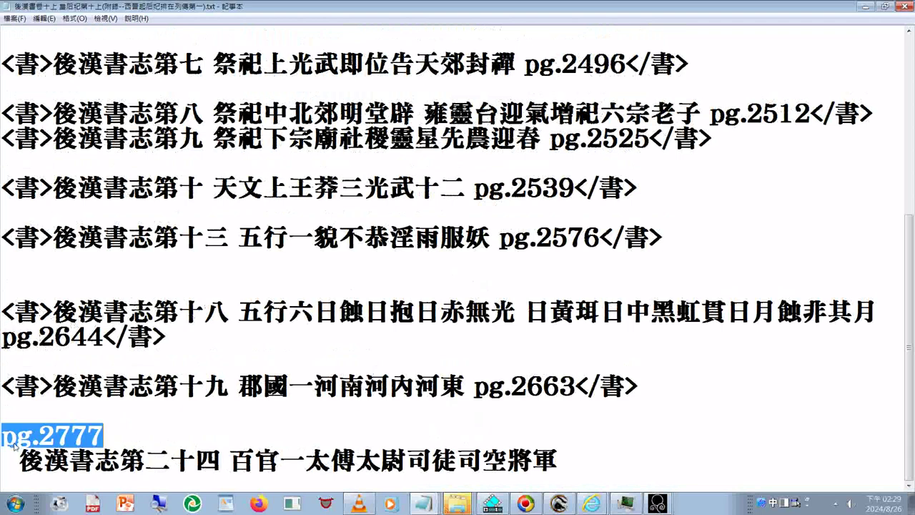
{"action": "key", "text": "ctrl+x"}
{"action": "left_click", "coordinate": [577, 452]}
{"action": "key", "text": "ctrl+v"}
{"action": "left_click", "coordinate": [558, 461]}
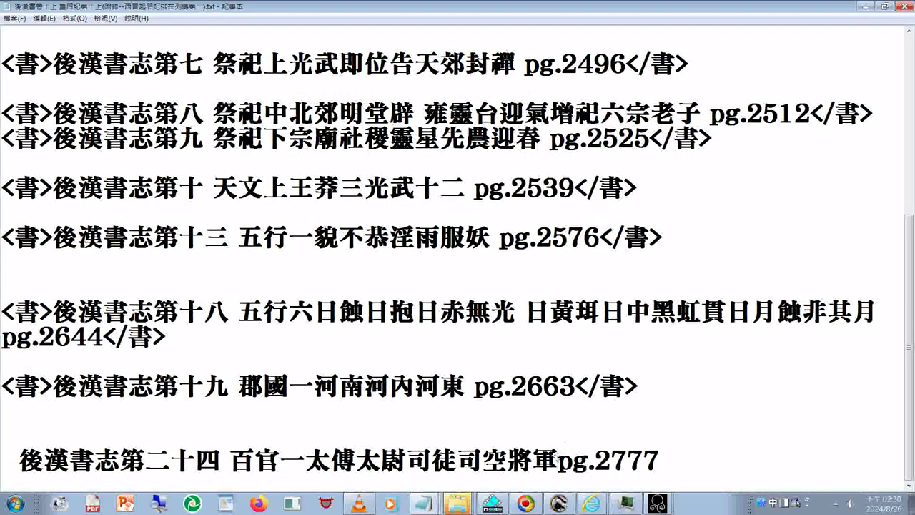
Enclose the 後漢書志第二十四 heading line in <書> and </書> tags, replacing the blank space at its start
{"action": "left_click_drag", "start_coordinate": [574, 386], "coordinate": [640, 386]}
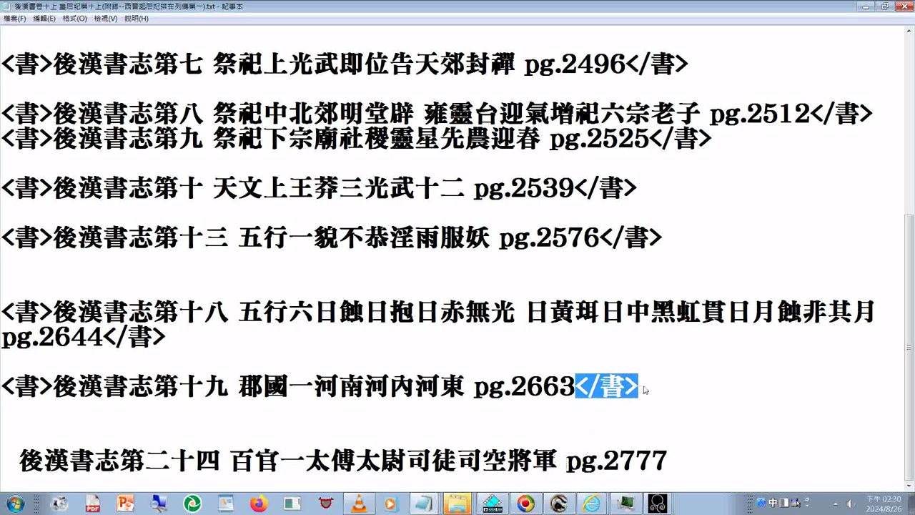
{"action": "key", "text": "ctrl+c"}
{"action": "left_click", "coordinate": [705, 468]}
{"action": "key", "text": "ctrl+v"}
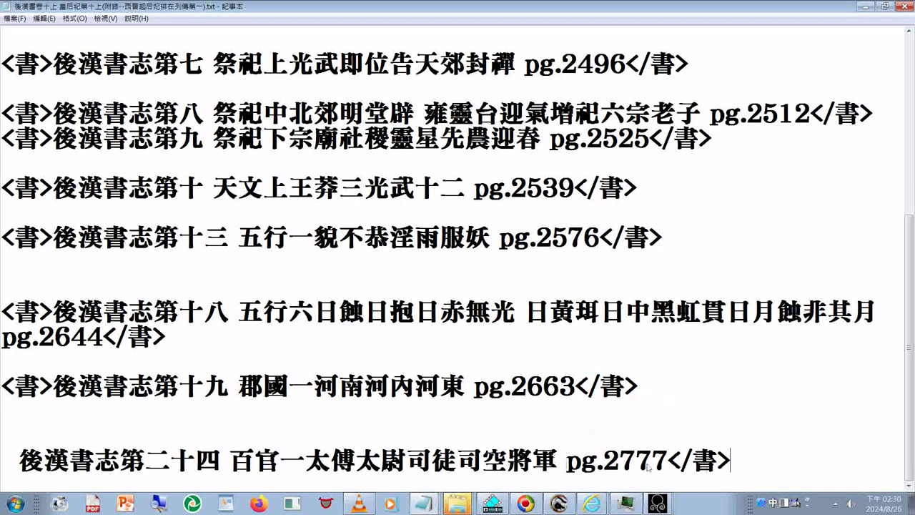
{"action": "left_click_drag", "start_coordinate": [20, 461], "coordinate": [2, 461]}
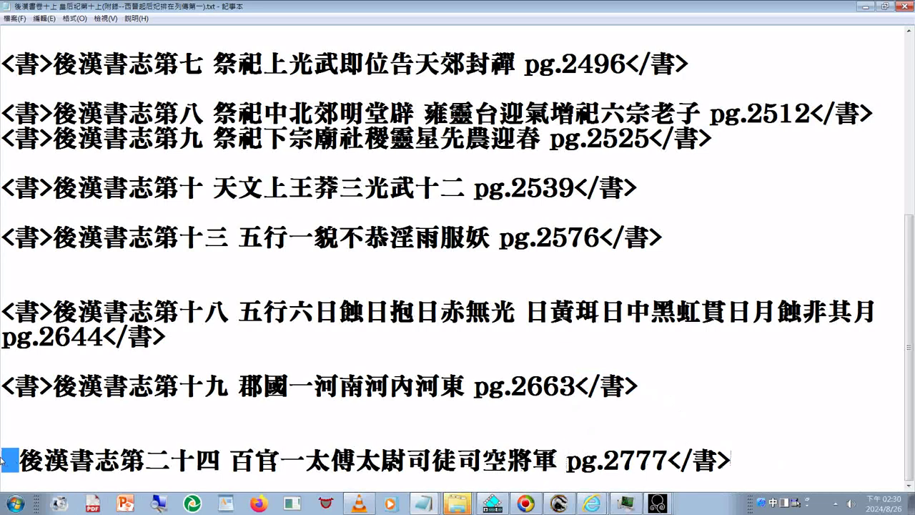
{"action": "key", "text": "ctrl+v"}
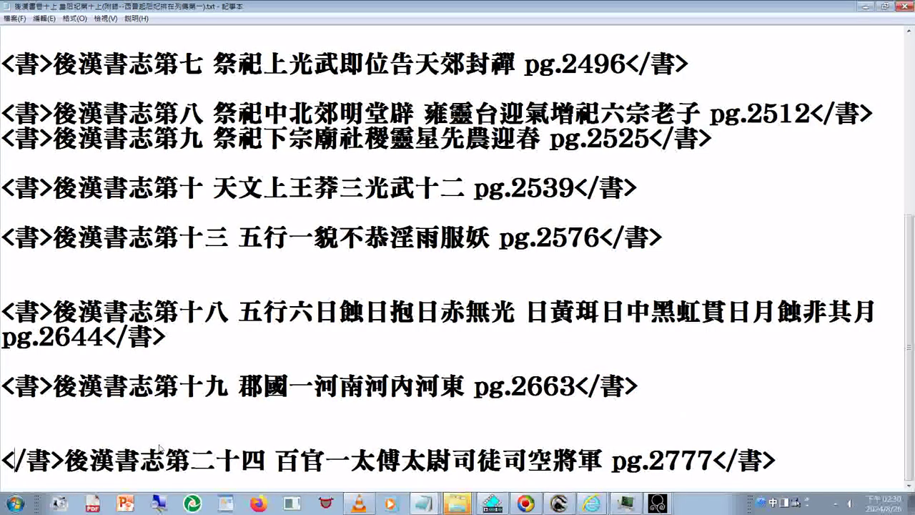
{"action": "key", "text": "Left"}
{"action": "key", "text": "Left"}
{"action": "key", "text": "Left"}
{"action": "key", "text": "Delete"}
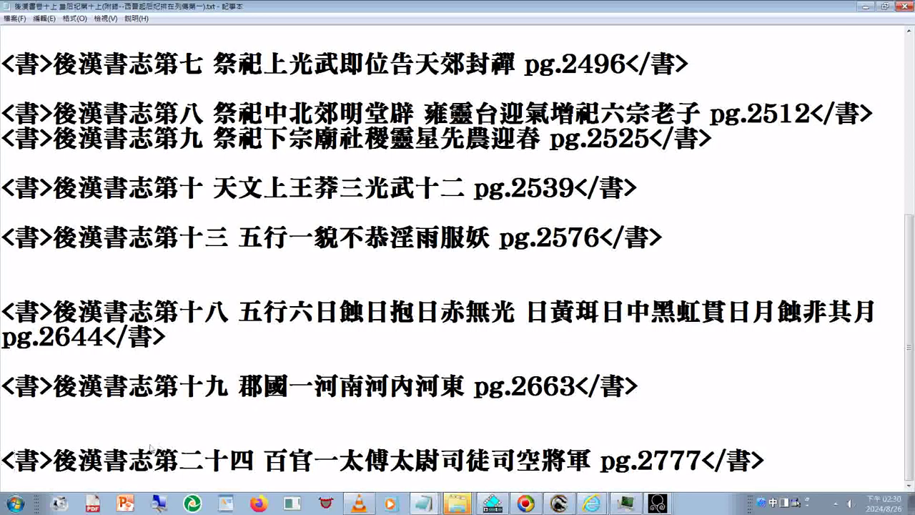
Copy the complete tagged 後漢書志第二十四 line from the notes over the untagged two-line heading below page 2777 in the XML file
{"action": "key", "text": "shift+End"}
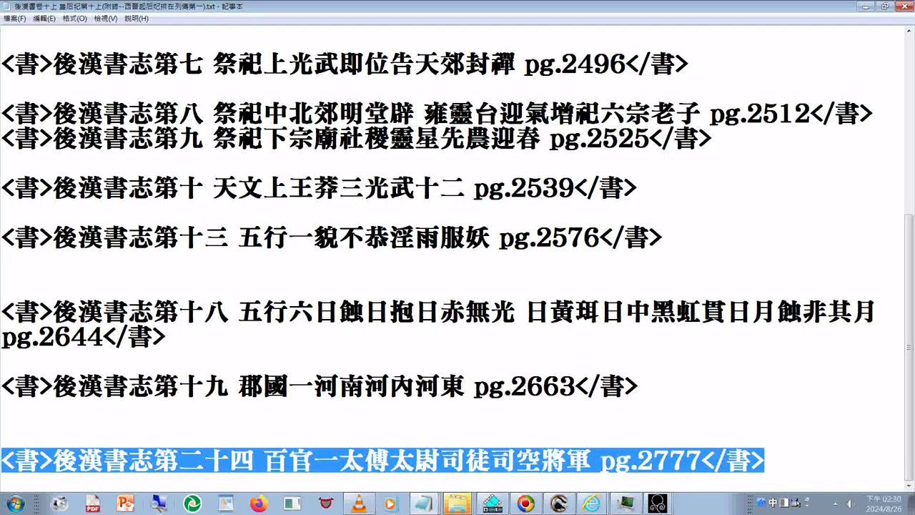
{"action": "left_click", "coordinate": [11, 23]}
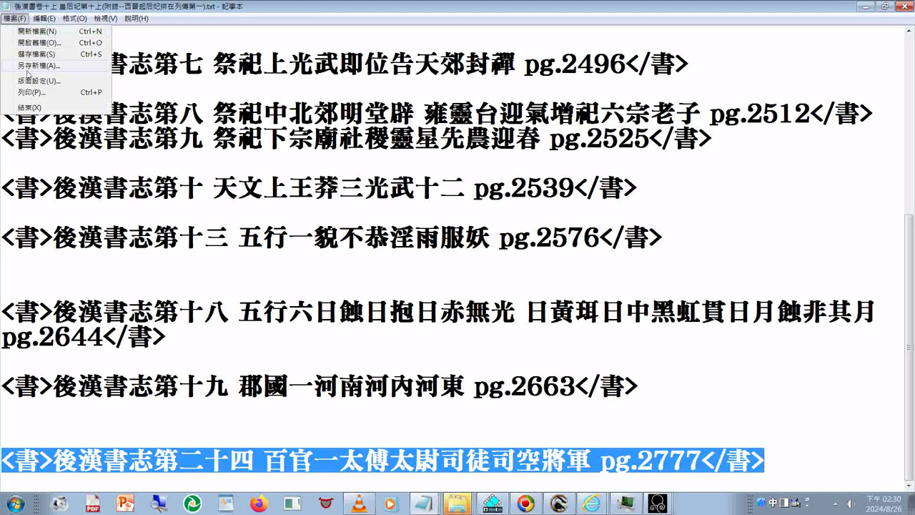
{"action": "key", "text": "Escape"}
{"action": "key", "text": "shift+Left"}
{"action": "key", "text": "shift+Left"}
{"action": "key", "text": "shift+Left"}
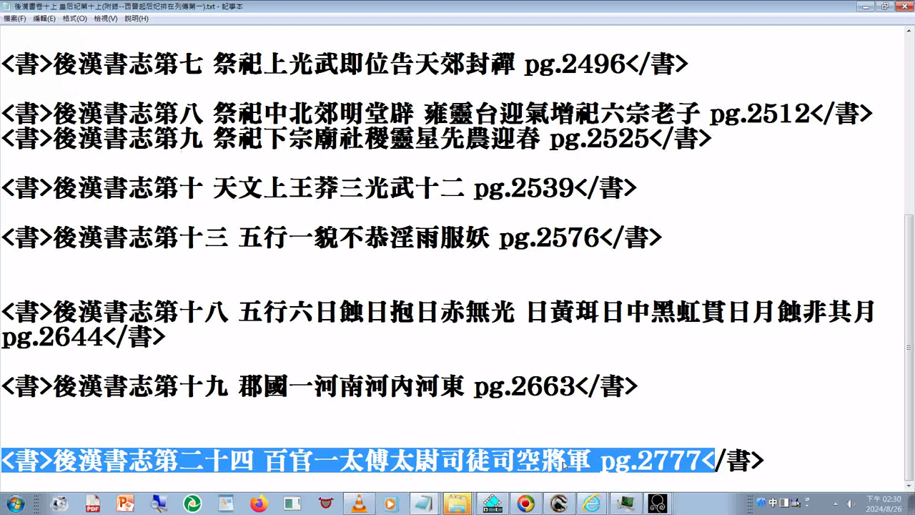
{"action": "key", "text": "alt+Tab"}
{"action": "right_click", "coordinate": [527, 469]}
{"action": "left_click_drag", "start_coordinate": [388, 398], "coordinate": [519, 408]}
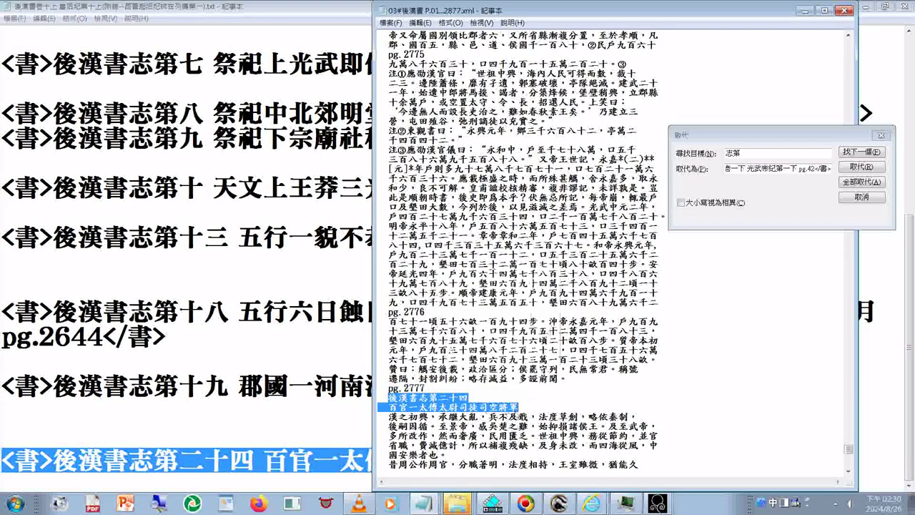
{"action": "right_click", "coordinate": [506, 406]}
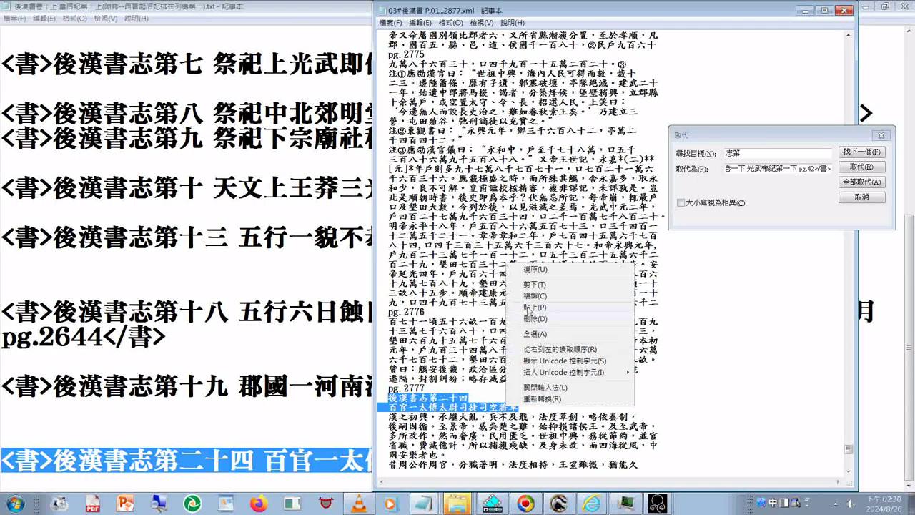
{"action": "left_click", "coordinate": [528, 309]}
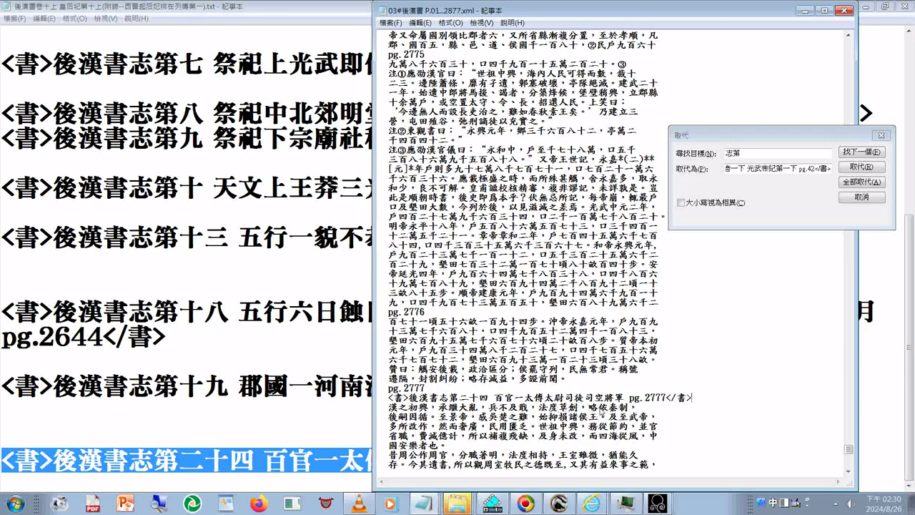
Search onward through the 志第 headings after 後漢書志第二十四 in the XML file and examine each one's title lines and page number
{"action": "key", "text": "F3"}
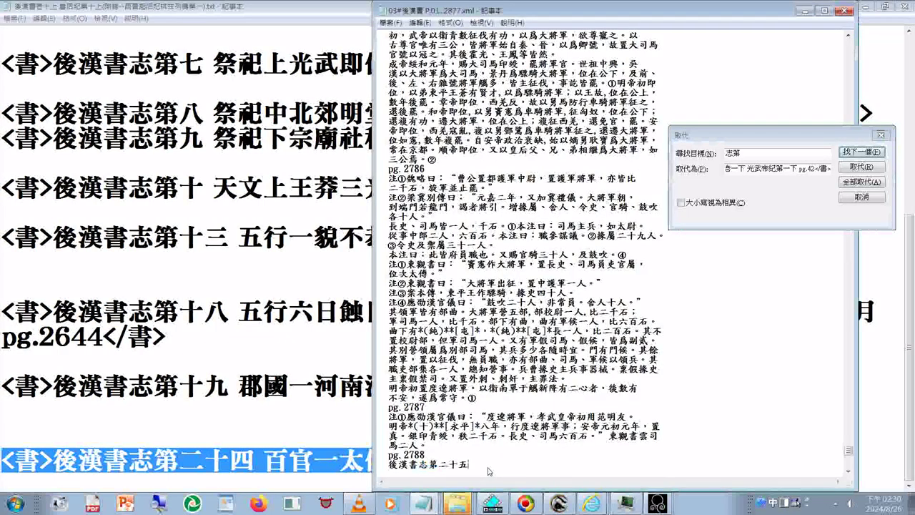
{"action": "scroll", "coordinate": [489, 472], "scroll_direction": "down", "scroll_amount": 2}
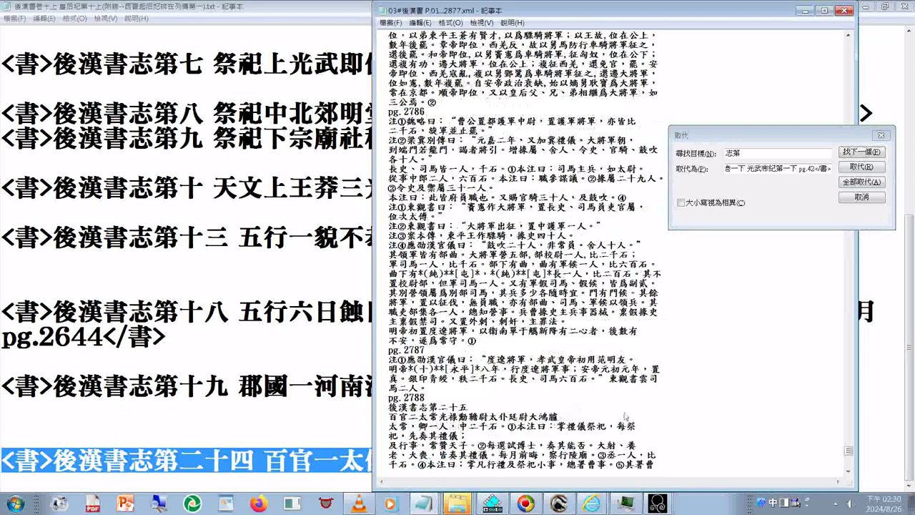
{"action": "key", "text": "ctrl+End"}
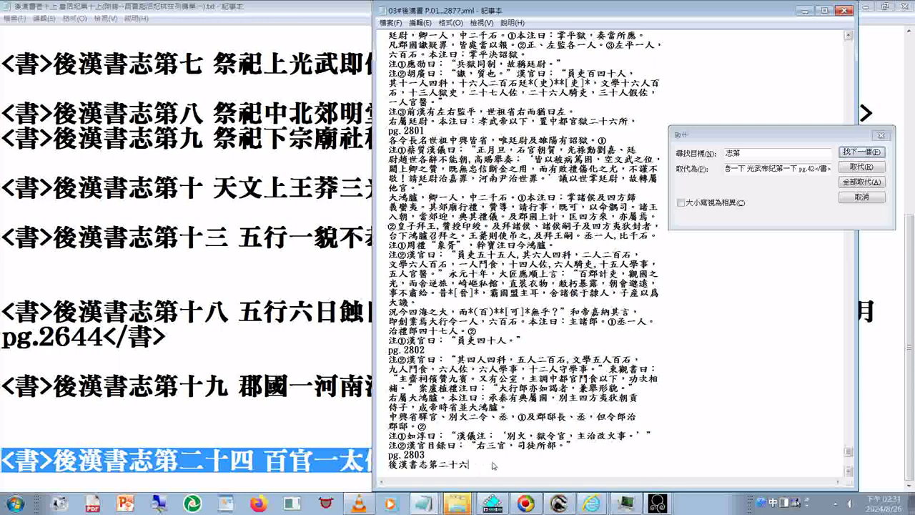
{"action": "key", "text": "ctrl+v"}
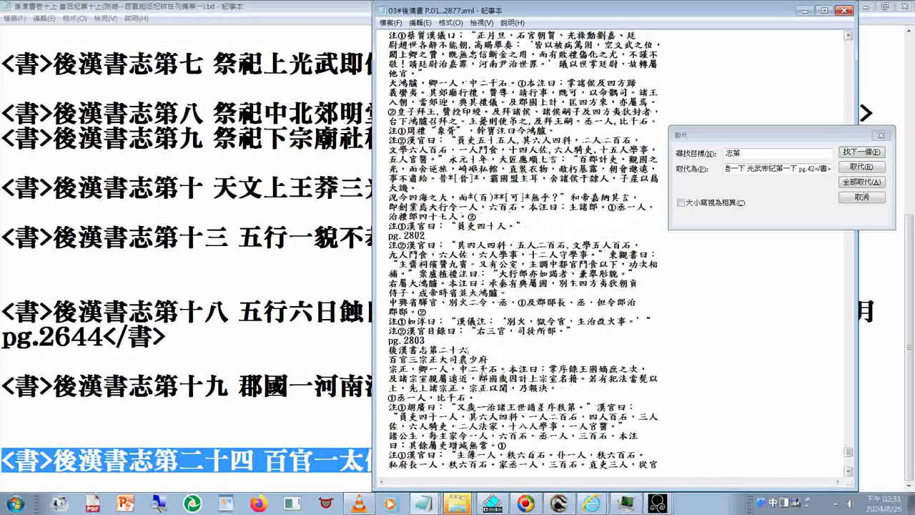
{"action": "scroll", "coordinate": [691, 238], "scroll_direction": "down", "scroll_amount": 1}
{"action": "left_click", "coordinate": [861, 157]}
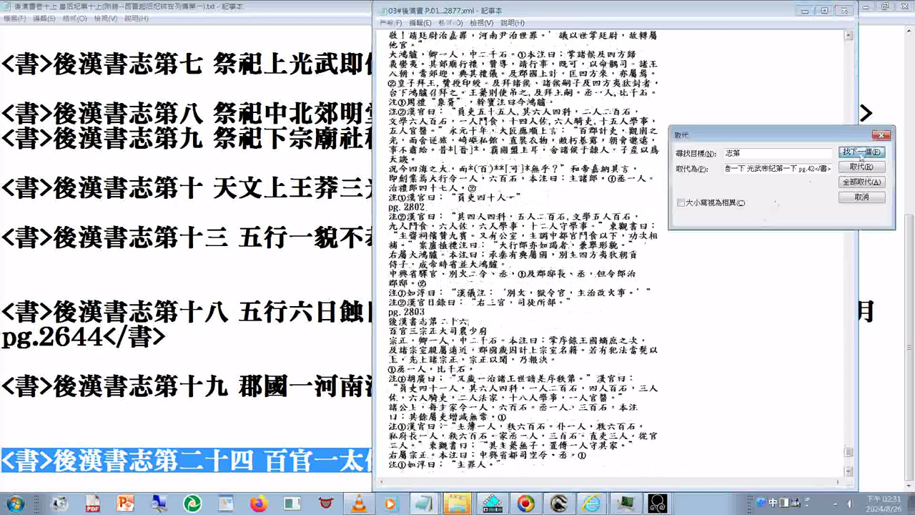
{"action": "left_click", "coordinate": [861, 153]}
{"action": "left_click", "coordinate": [472, 379]}
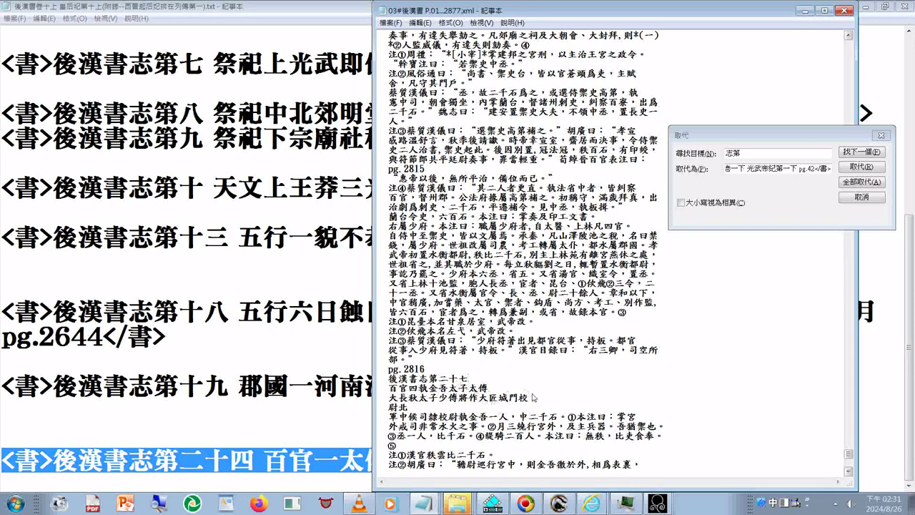
{"action": "scroll", "coordinate": [531, 397], "scroll_direction": "down", "scroll_amount": 3}
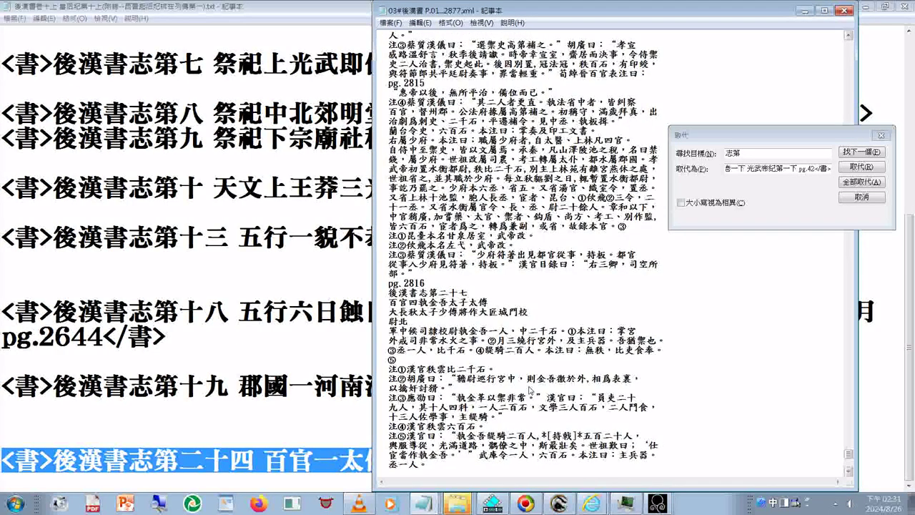
{"action": "scroll", "coordinate": [529, 390], "scroll_direction": "down", "scroll_amount": 1}
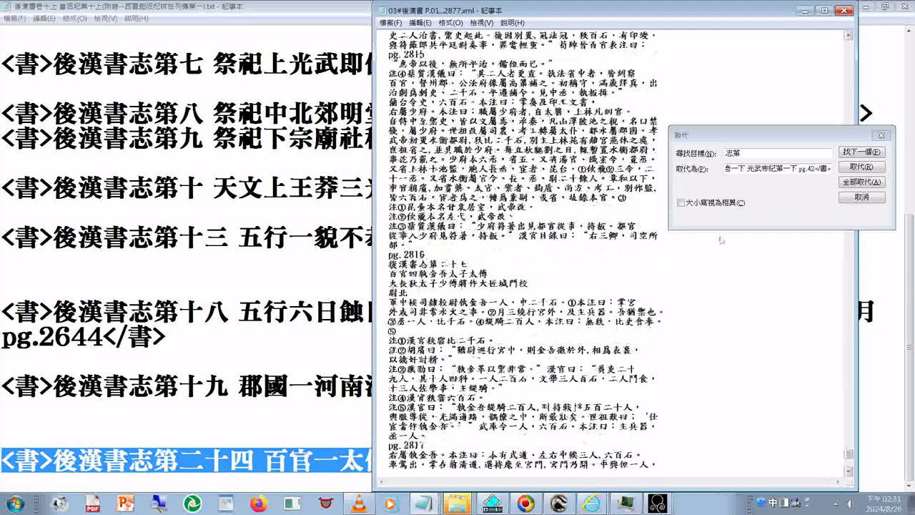
{"action": "left_click", "coordinate": [855, 152]}
{"action": "left_click", "coordinate": [855, 152]}
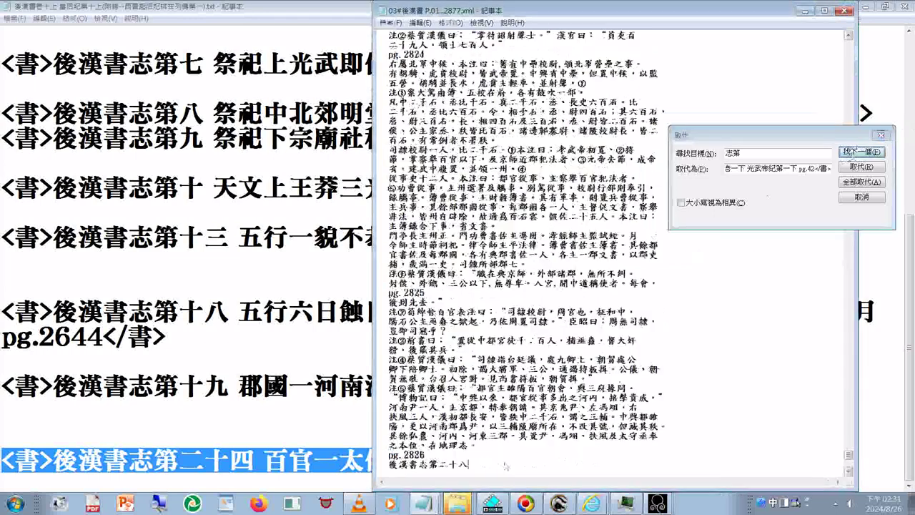
{"action": "scroll", "coordinate": [505, 466], "scroll_direction": "down", "scroll_amount": 3}
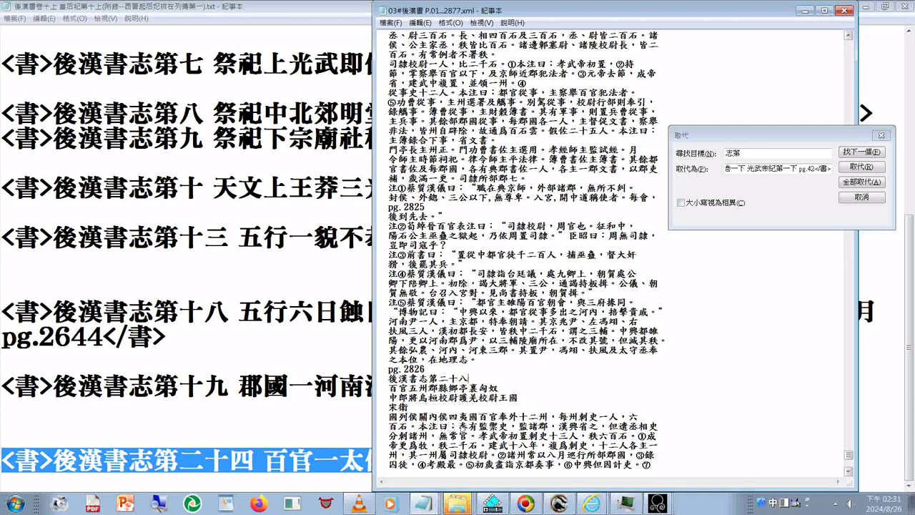
Find the 後漢書志第二十九 heading and copy its lines from pg.2844 through 綠車 to the end of the notes
{"action": "left_click", "coordinate": [862, 152]}
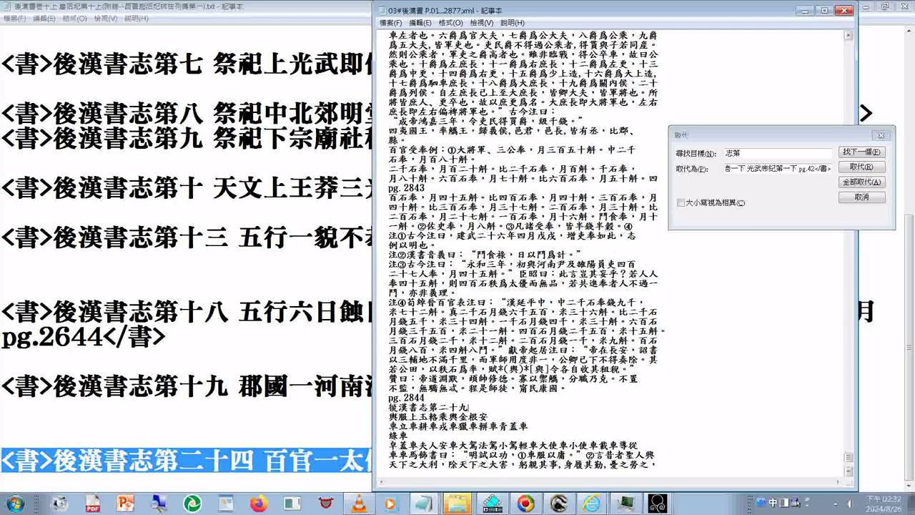
{"action": "left_click_drag", "start_coordinate": [388, 398], "coordinate": [419, 436]}
{"action": "key", "text": "ctrl+c"}
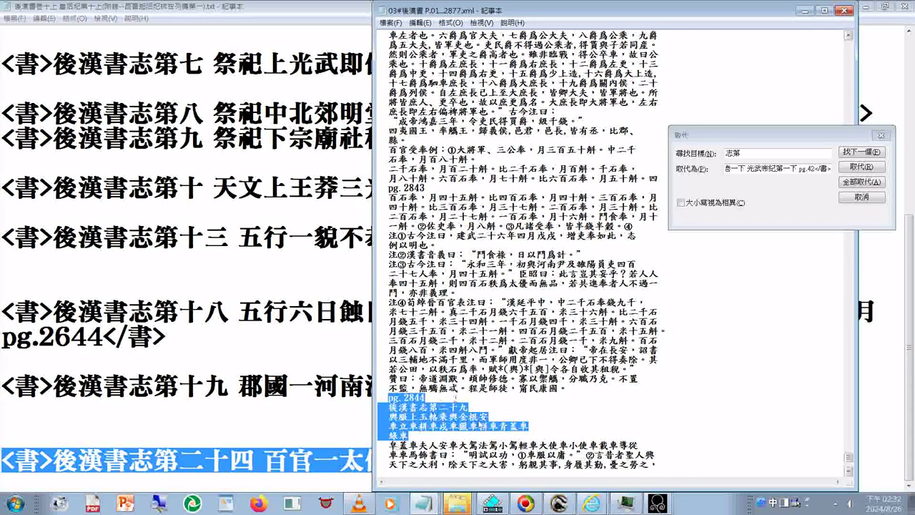
{"action": "scroll", "coordinate": [517, 250], "scroll_direction": "down", "scroll_amount": 1}
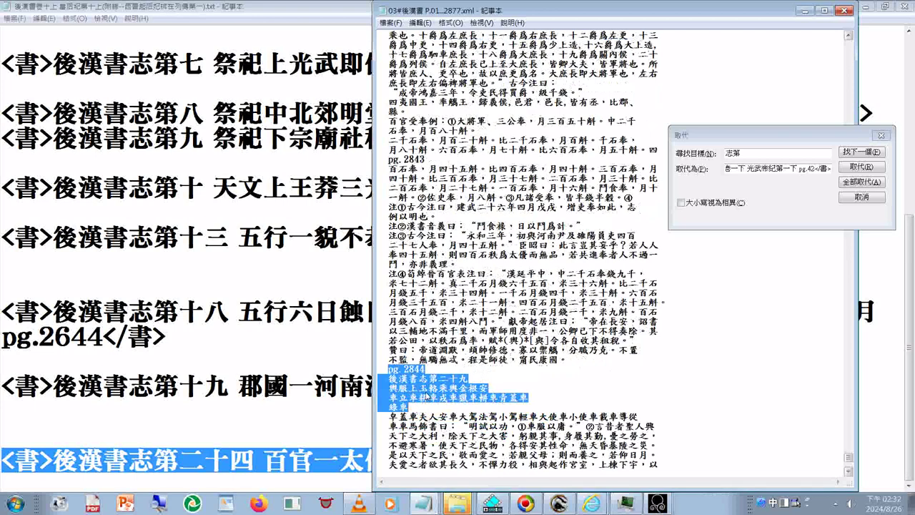
{"action": "scroll", "coordinate": [427, 395], "scroll_direction": "down", "scroll_amount": 1}
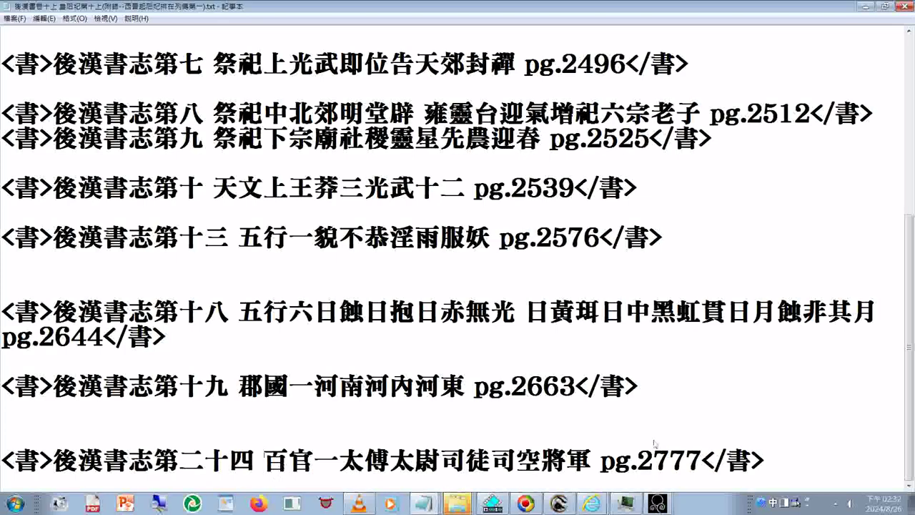
{"action": "key", "text": "End"}
{"action": "key", "text": "ctrl+v"}
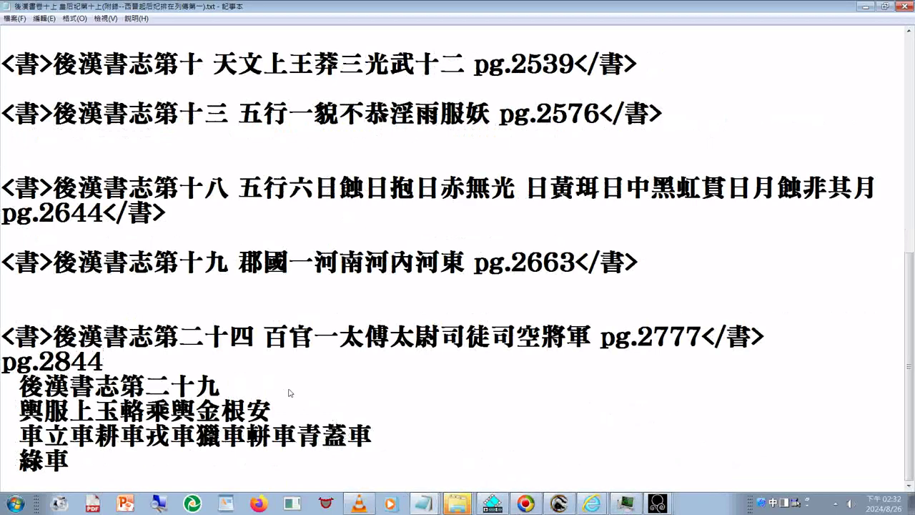
Move pg.2844 from above the 後漢書志第二十九 heading to after 綠車, separated by a space
{"action": "left_click_drag", "start_coordinate": [2, 361], "coordinate": [104, 362]}
{"action": "key", "text": "ctrl+c"}
{"action": "right_click", "coordinate": [81, 361]}
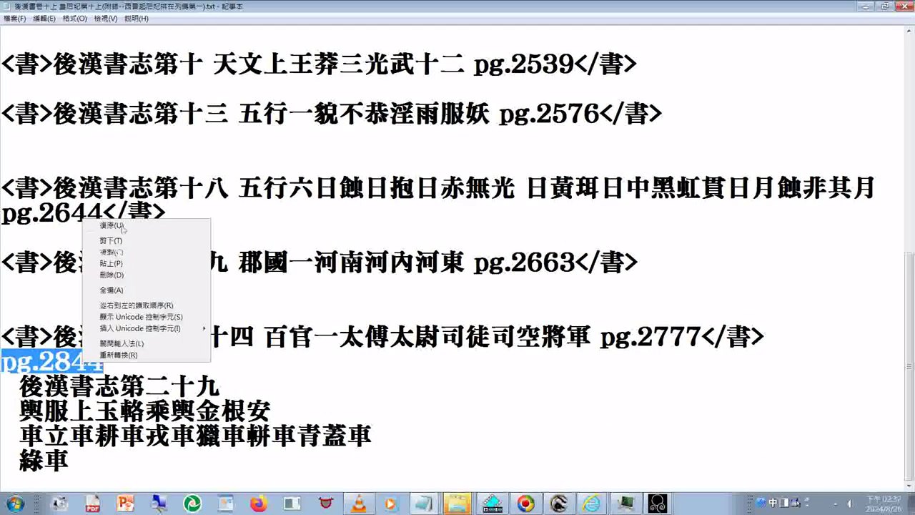
{"action": "left_click", "coordinate": [127, 243]}
{"action": "left_click", "coordinate": [130, 466]}
{"action": "right_click", "coordinate": [129, 465]}
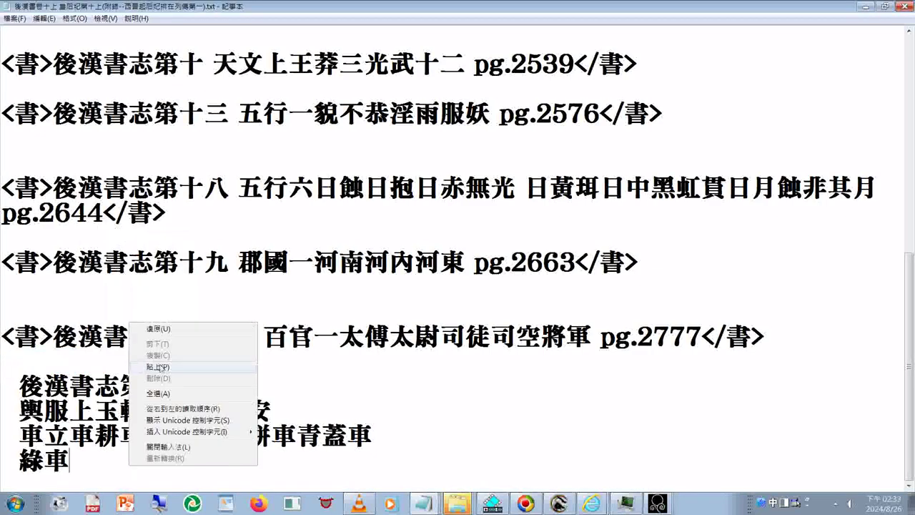
{"action": "left_click", "coordinate": [161, 368]}
{"action": "left_click_drag", "start_coordinate": [71, 461], "coordinate": [44, 462]}
{"action": "left_click", "coordinate": [70, 463]}
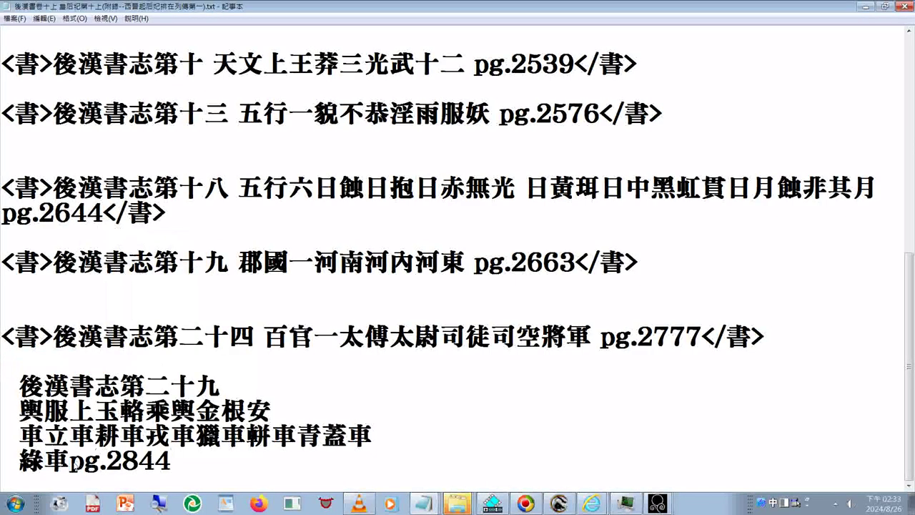
Join the separate lines of the 後漢書志第二十九 heading into one line, with spaces between the parts
{"action": "left_click", "coordinate": [236, 392]}
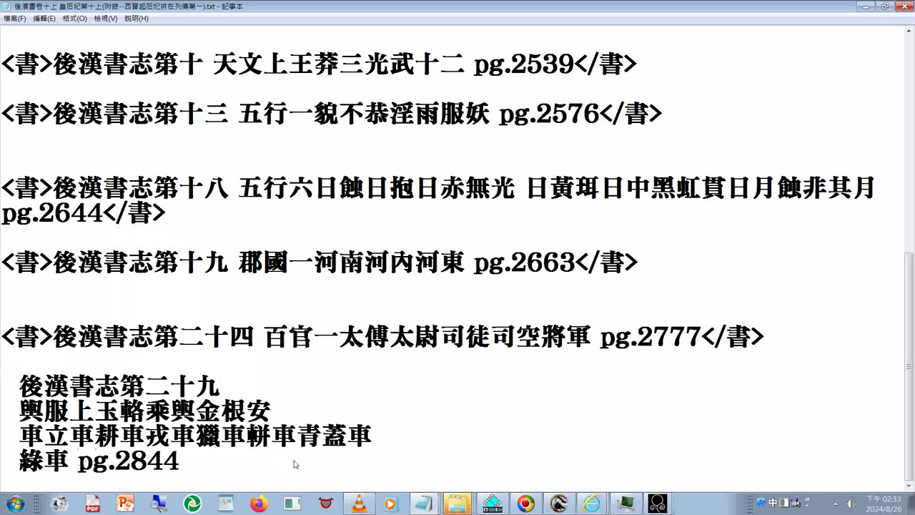
{"action": "key", "text": "Delete"}
{"action": "key", "text": "End"}
{"action": "key", "text": "Delete"}
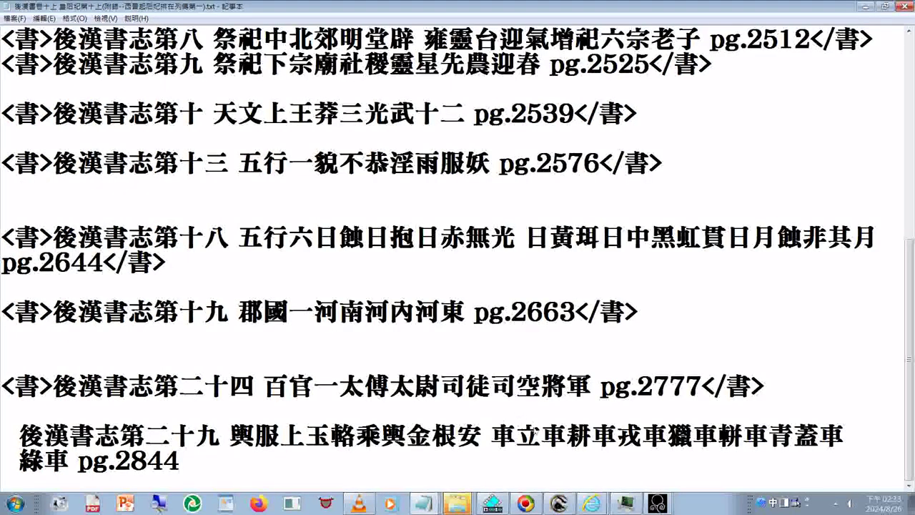
{"action": "left_click", "coordinate": [878, 434]}
{"action": "key", "text": "Delete"}
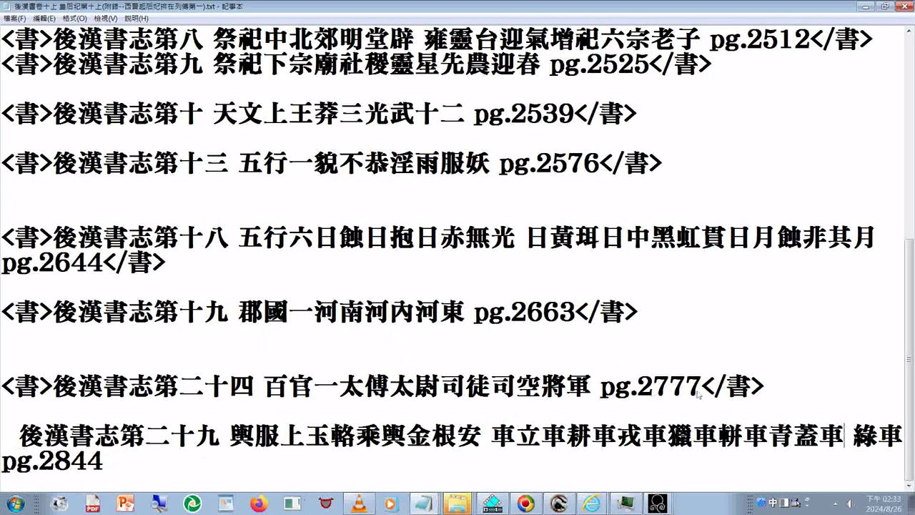
Wrap the 後漢書志第二十九 heading line in an opening <書> tag and a closing </書> tag after pg.2844
{"action": "left_click_drag", "start_coordinate": [699, 394], "coordinate": [857, 397]}
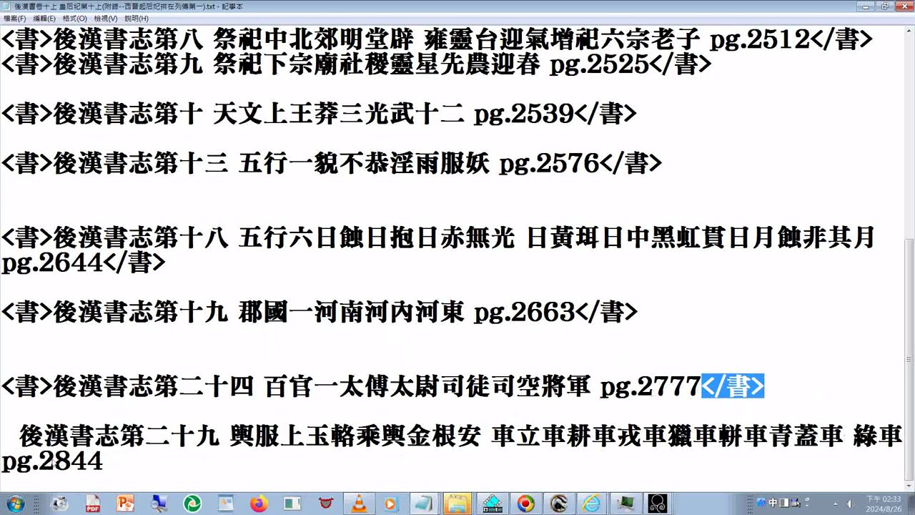
{"action": "left_click", "coordinate": [140, 476]}
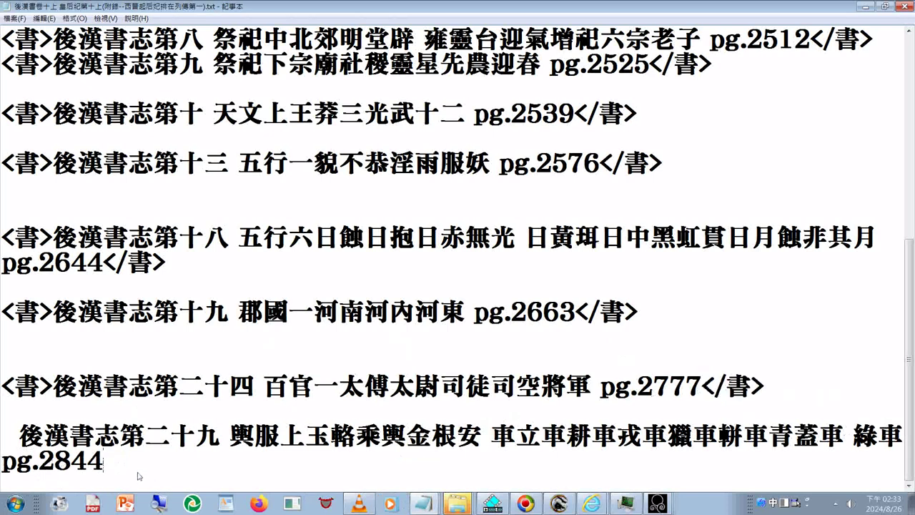
{"action": "key", "text": "ctrl+v"}
{"action": "left_click", "coordinate": [3, 437]}
{"action": "key", "text": "ctrl+v"}
{"action": "key", "text": "Left"}
{"action": "key", "text": "Left"}
{"action": "key", "text": "Left"}
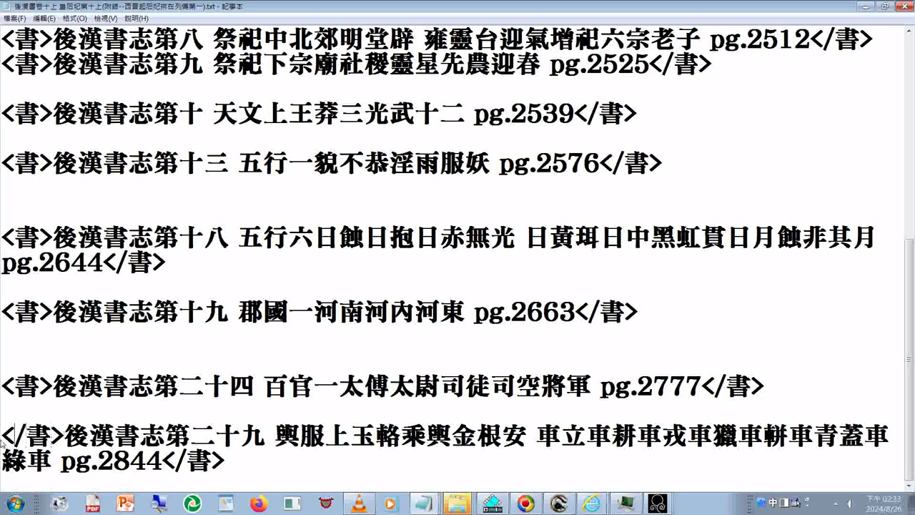
{"action": "key", "text": "Delete"}
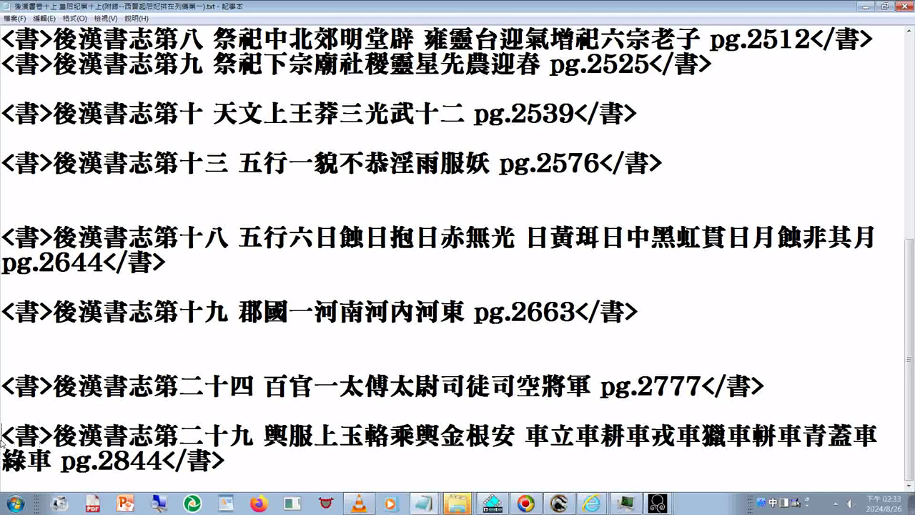
Copy the tagged 後漢書志第二十九 heading and paste it over the original heading lines through 綠車 in the XML file
{"action": "key", "text": "Home"}
{"action": "key", "text": "shift+End"}
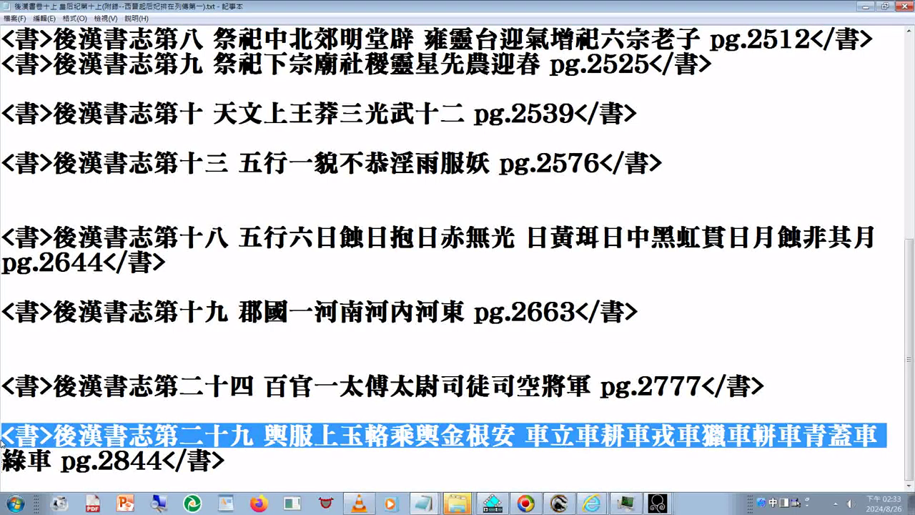
{"action": "key", "text": "shift+Down"}
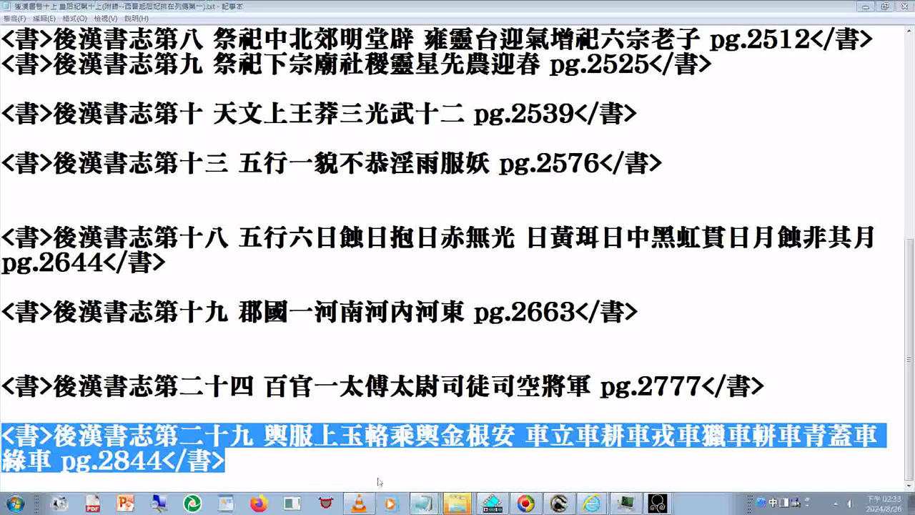
{"action": "key", "text": "alt+Tab"}
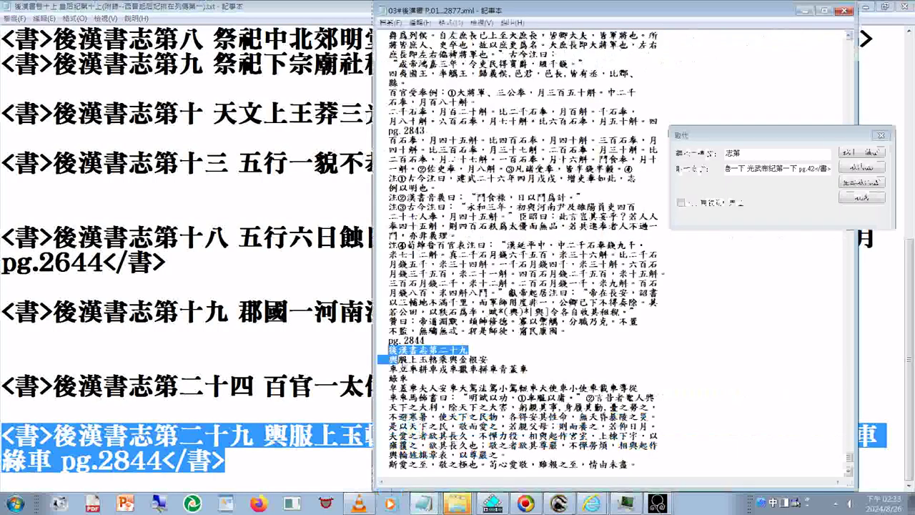
{"action": "right_click", "coordinate": [421, 361]}
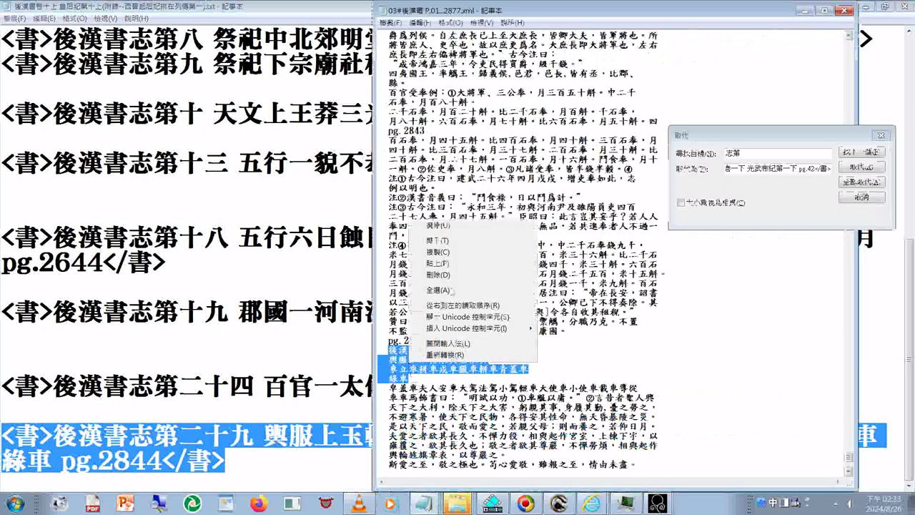
{"action": "left_click", "coordinate": [444, 266]}
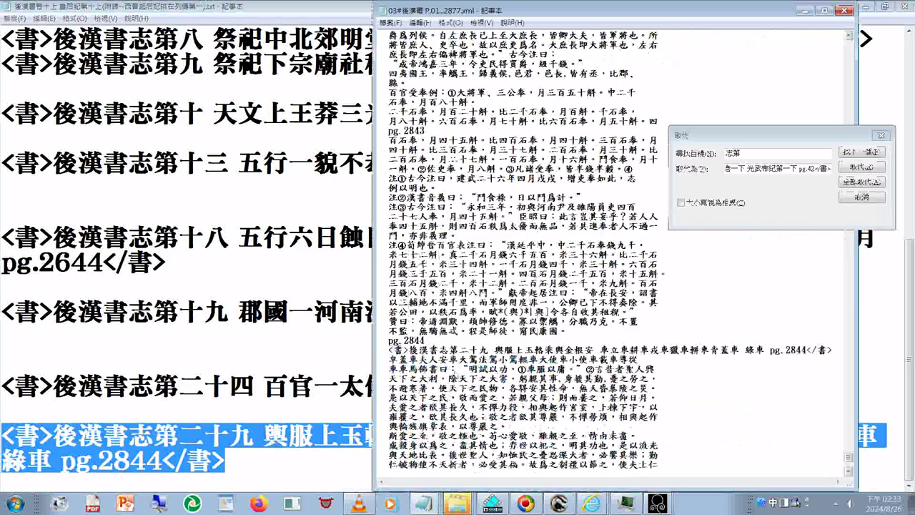
Check the 後漢書志第三十 heading lines from pg.2859 to 進賢 in the XML file, and undo the last heading replacement
{"action": "left_click", "coordinate": [16, 19]}
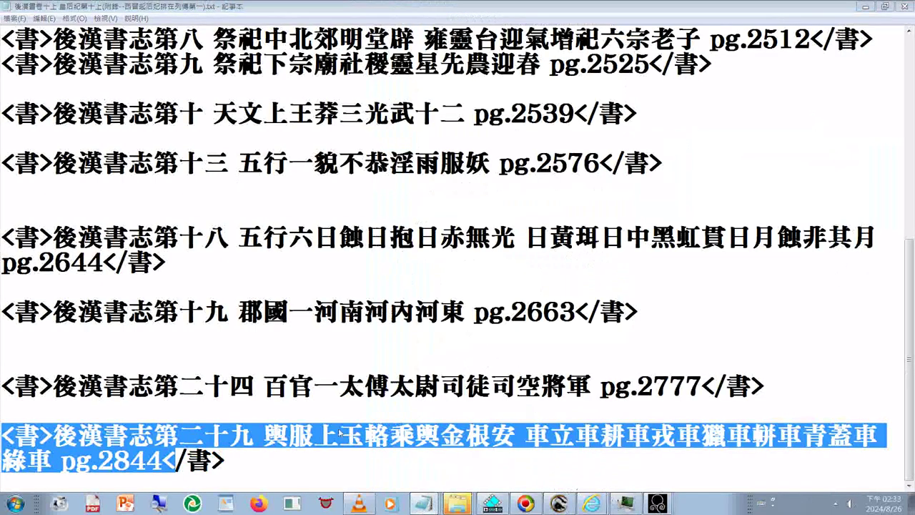
{"action": "key", "text": "alt+Tab"}
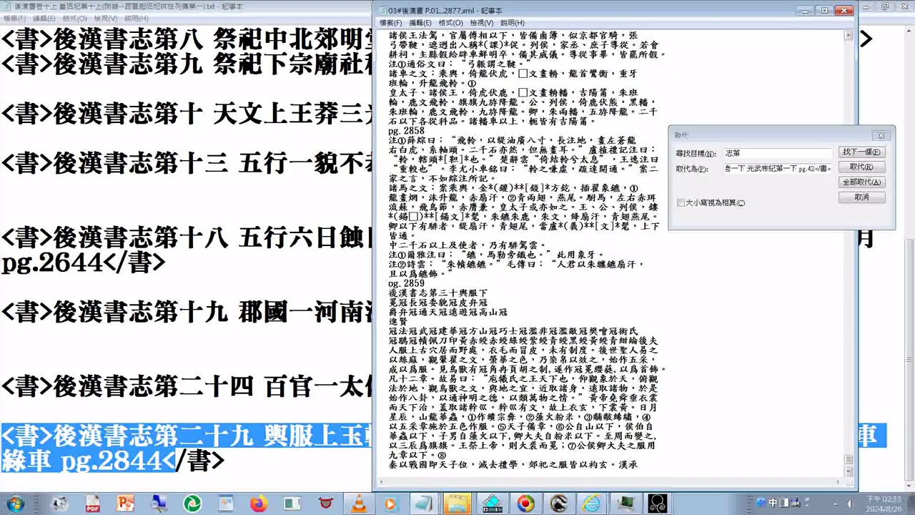
{"action": "left_click_drag", "start_coordinate": [389, 284], "coordinate": [415, 323]}
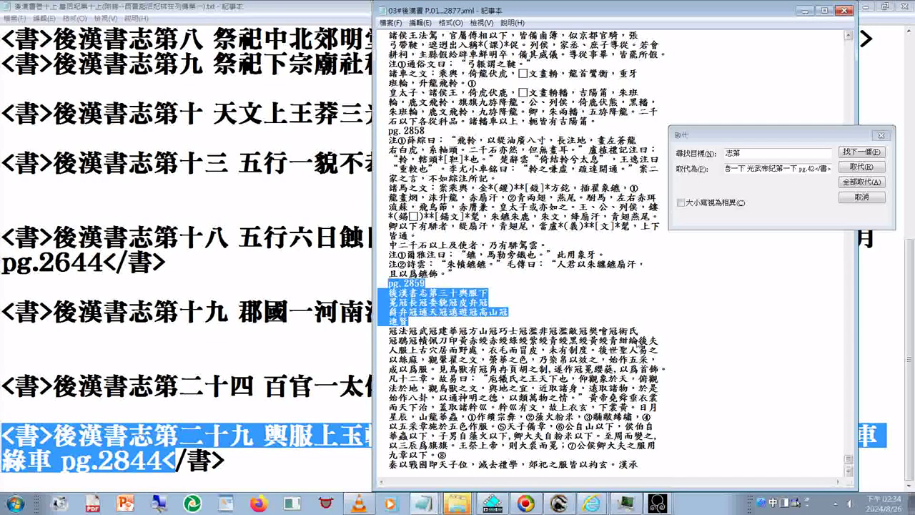
{"action": "left_click", "coordinate": [647, 341]}
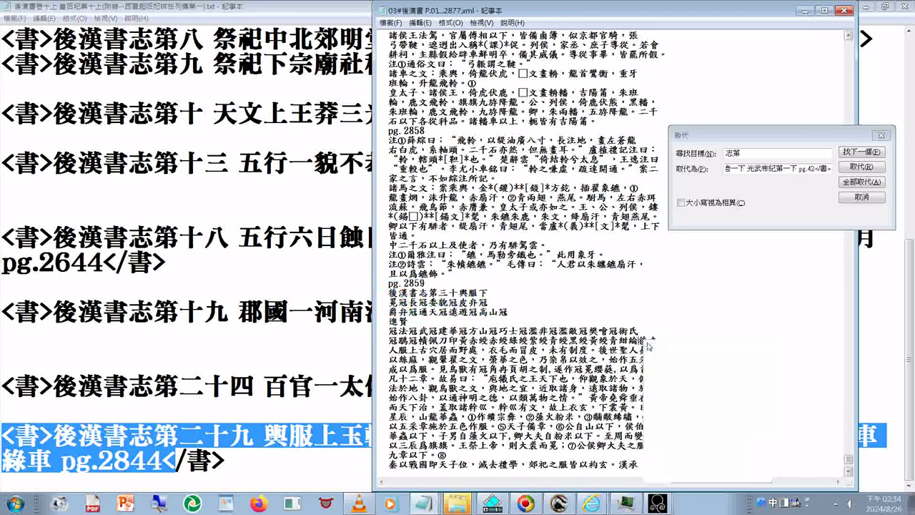
{"action": "key", "text": "ctrl+z"}
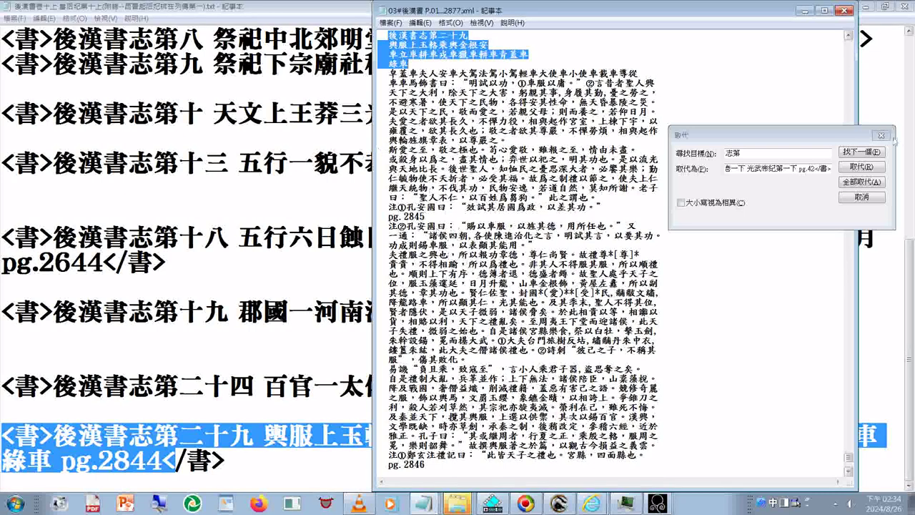
Search onward for 志第 and examine the XML text from the 後漢書志第三十 heading to the end of the file
{"action": "left_click", "coordinate": [863, 153]}
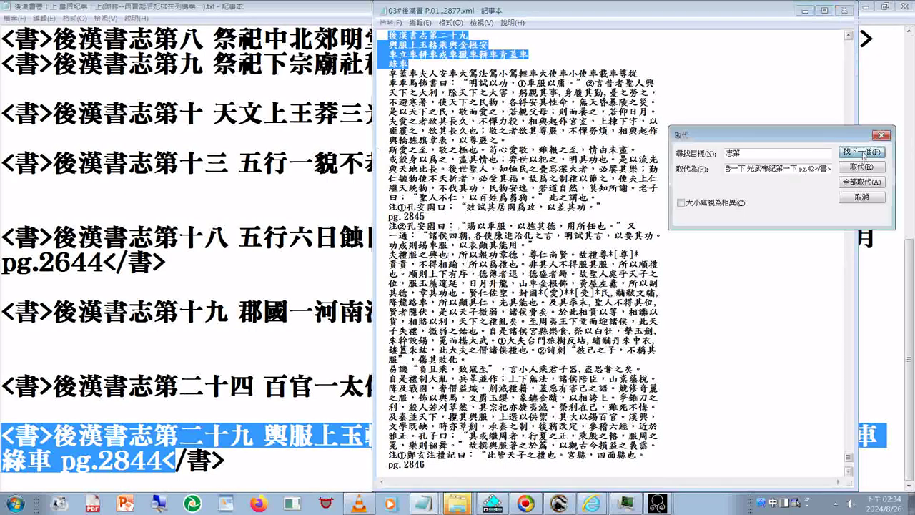
{"action": "left_click", "coordinate": [863, 153]}
{"action": "left_click", "coordinate": [508, 462]}
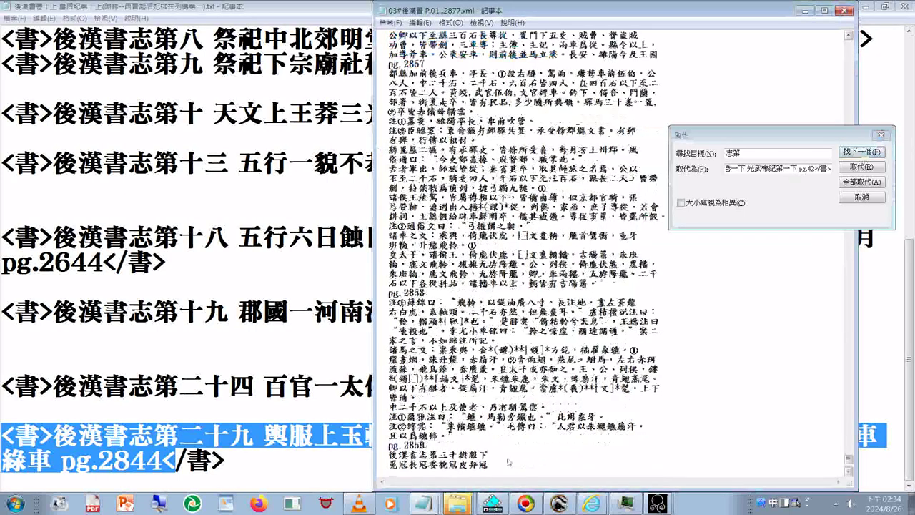
{"action": "scroll", "coordinate": [508, 461], "scroll_direction": "down", "scroll_amount": 5}
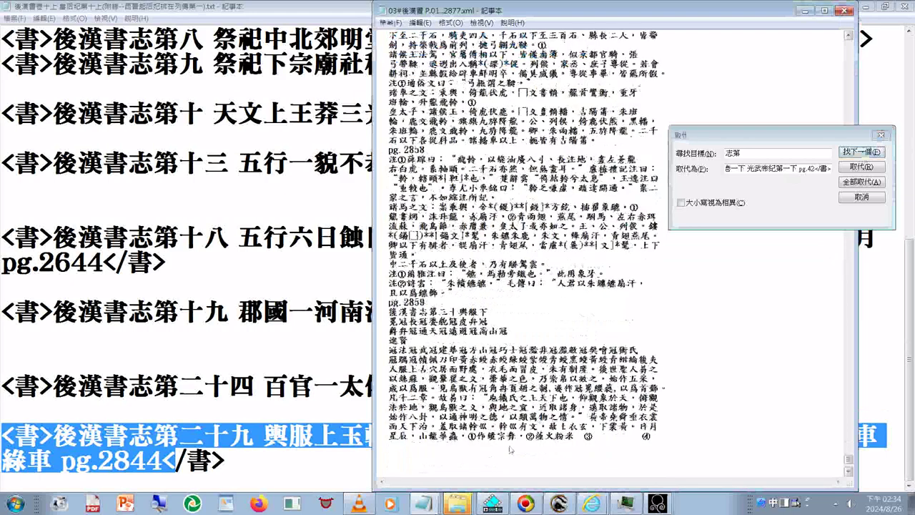
{"action": "scroll", "coordinate": [509, 449], "scroll_direction": "down", "scroll_amount": 15}
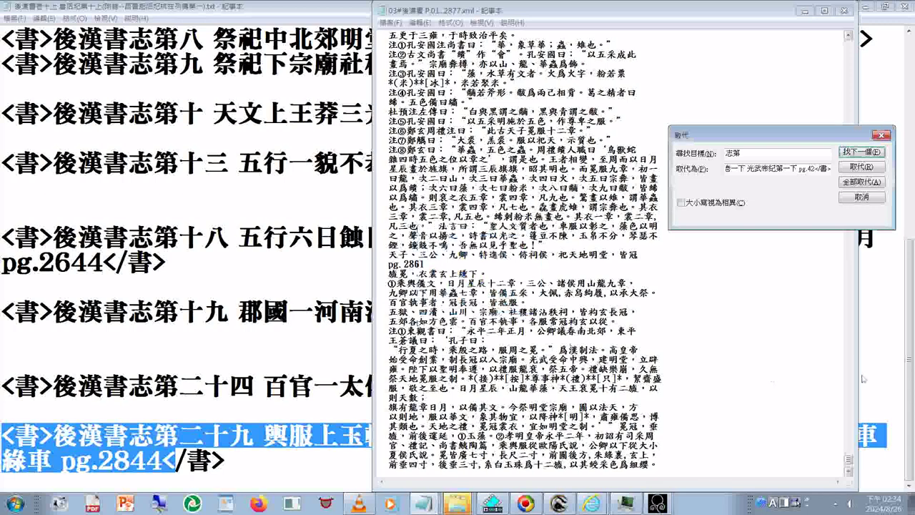
{"action": "left_click", "coordinate": [715, 468]}
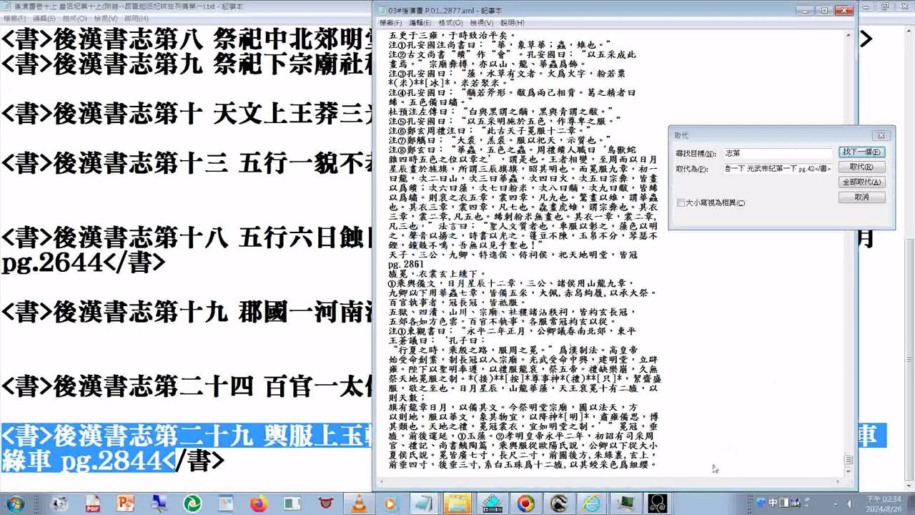
{"action": "scroll", "coordinate": [715, 468], "scroll_direction": "down", "scroll_amount": 8}
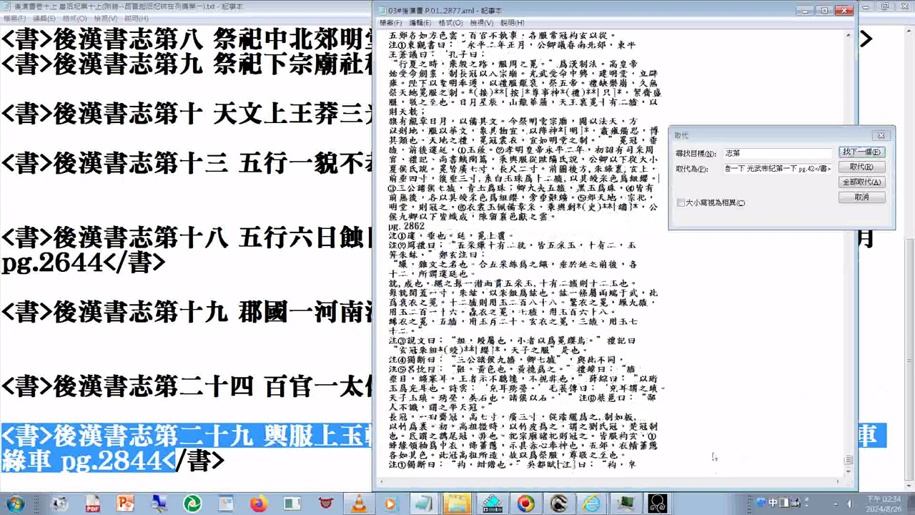
{"action": "scroll", "coordinate": [715, 456], "scroll_direction": "down", "scroll_amount": 12}
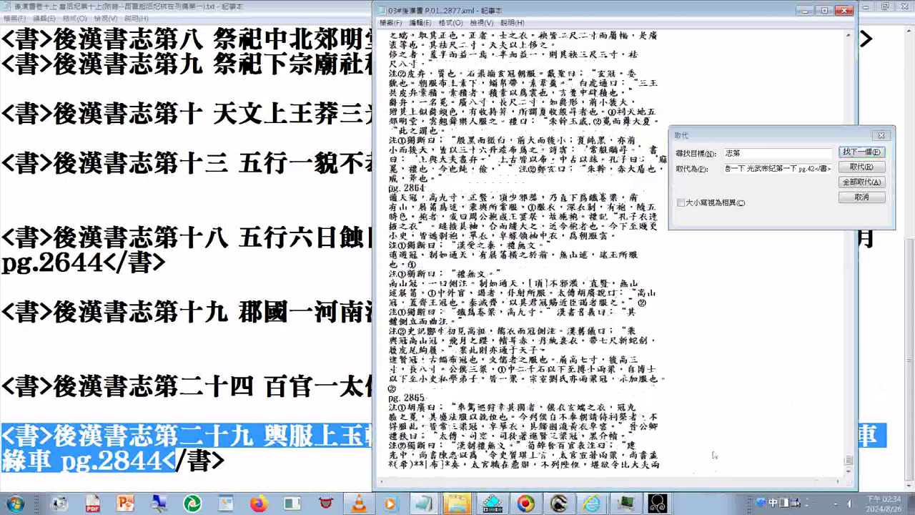
{"action": "scroll", "coordinate": [714, 454], "scroll_direction": "down", "scroll_amount": 15}
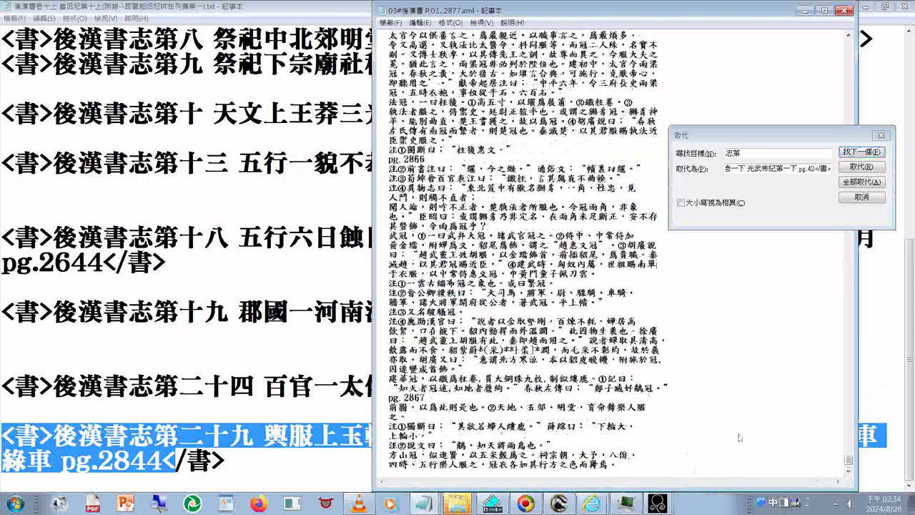
{"action": "scroll", "coordinate": [740, 437], "scroll_direction": "down", "scroll_amount": 20}
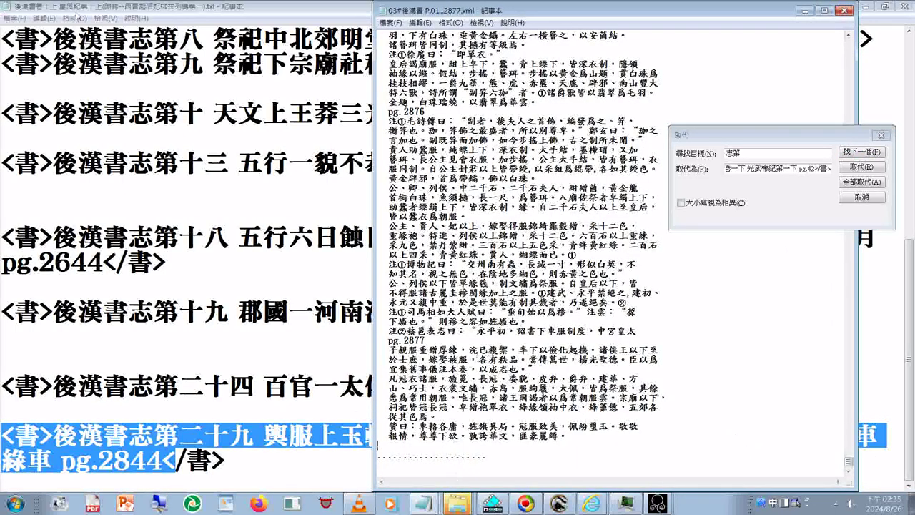
Switch to the 03_his26or24 folder in the file explorer and delete the ADB file 03#後漢書 所用漢字及使用頻率按照部首…
{"action": "left_click", "coordinate": [11, 25]}
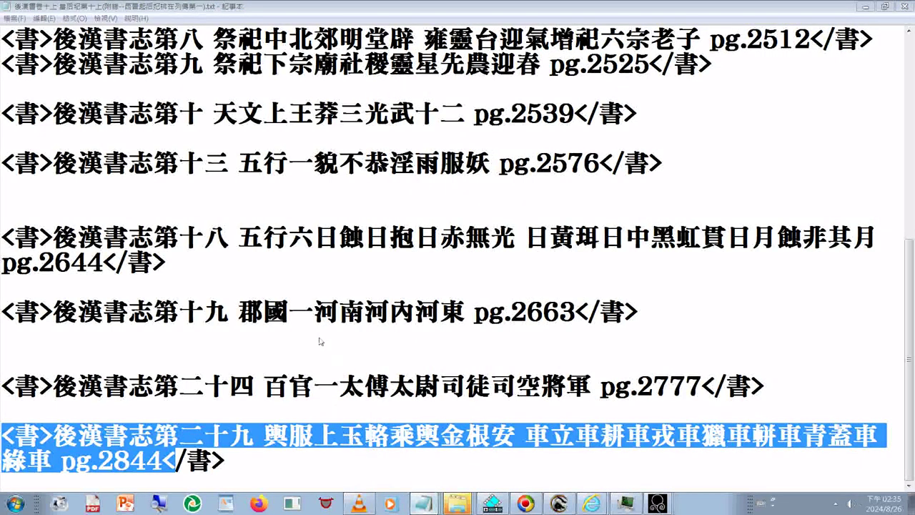
{"action": "left_click", "coordinate": [425, 504]}
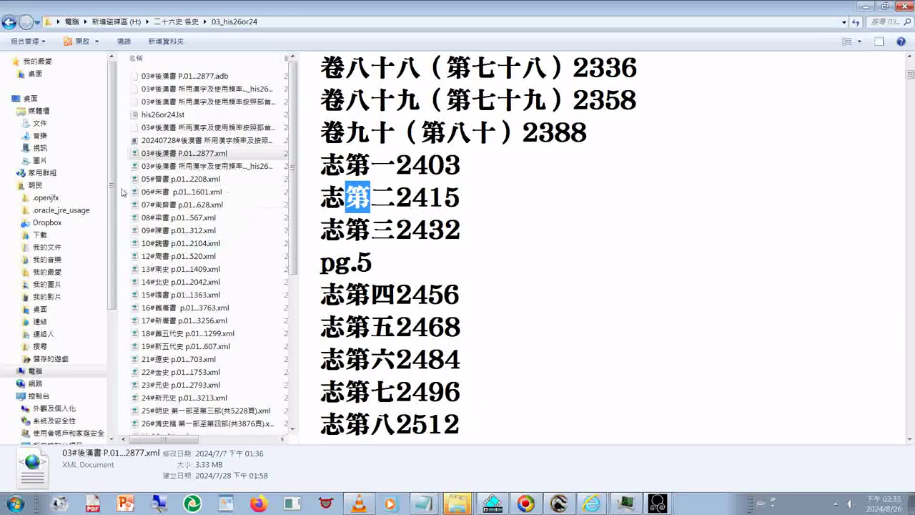
{"action": "left_click", "coordinate": [191, 103]}
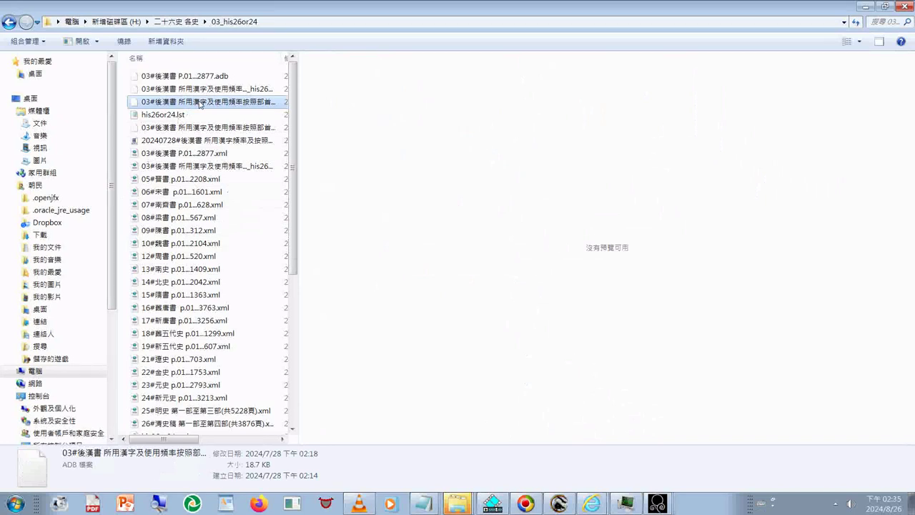
{"action": "key", "text": "Delete"}
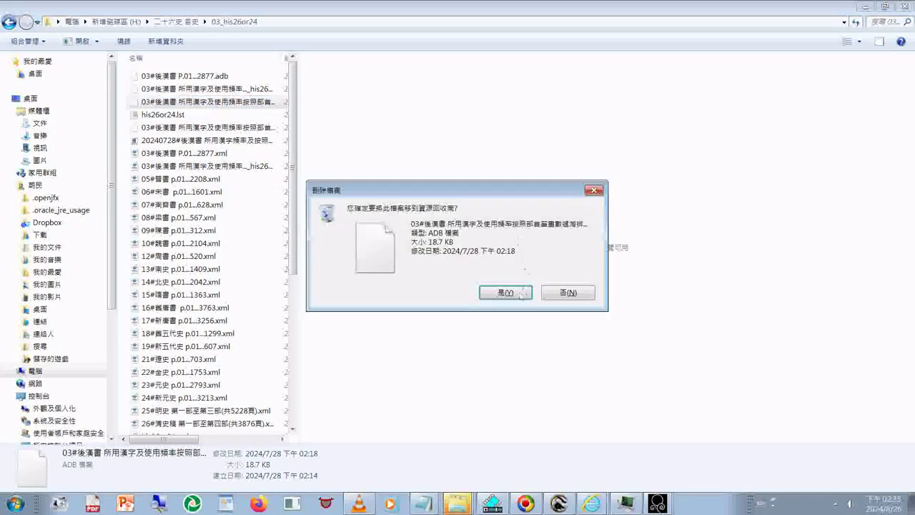
{"action": "left_click", "coordinate": [519, 293]}
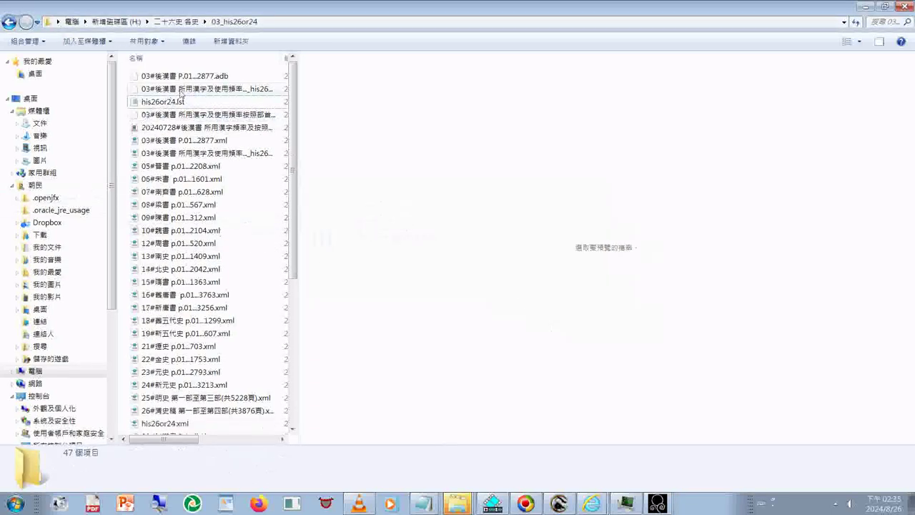
Delete the ADB file 03#後漢書 所用漢字及使用頻率..._his26or24.adb from the folder
{"action": "left_click", "coordinate": [179, 90]}
{"action": "left_click", "coordinate": [221, 117]}
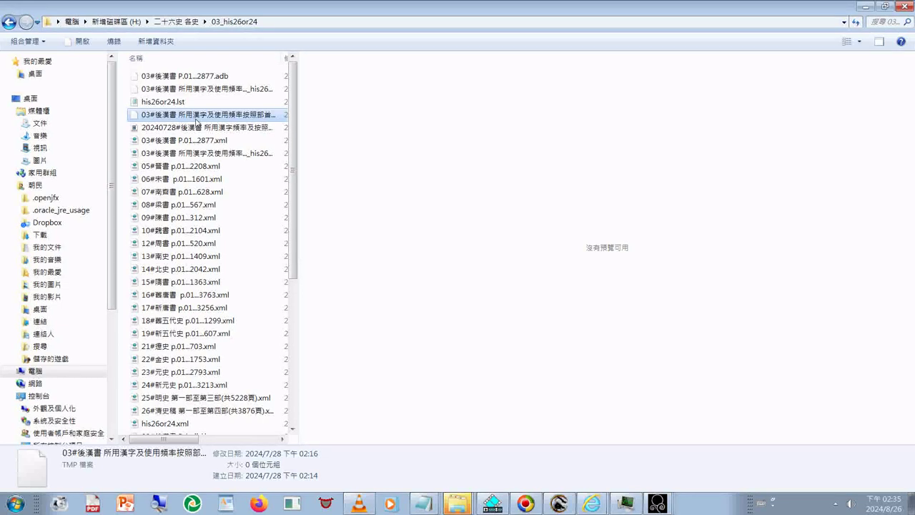
{"action": "left_click", "coordinate": [204, 90]}
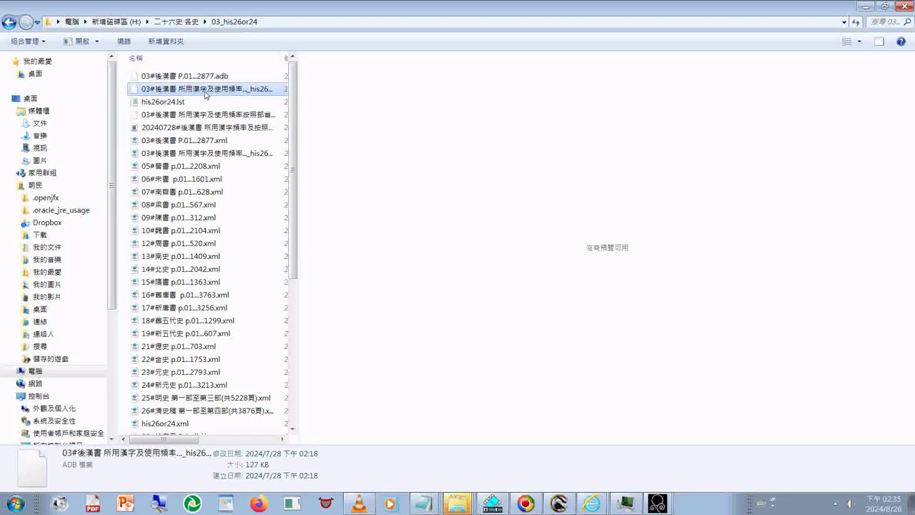
{"action": "key", "text": "Delete"}
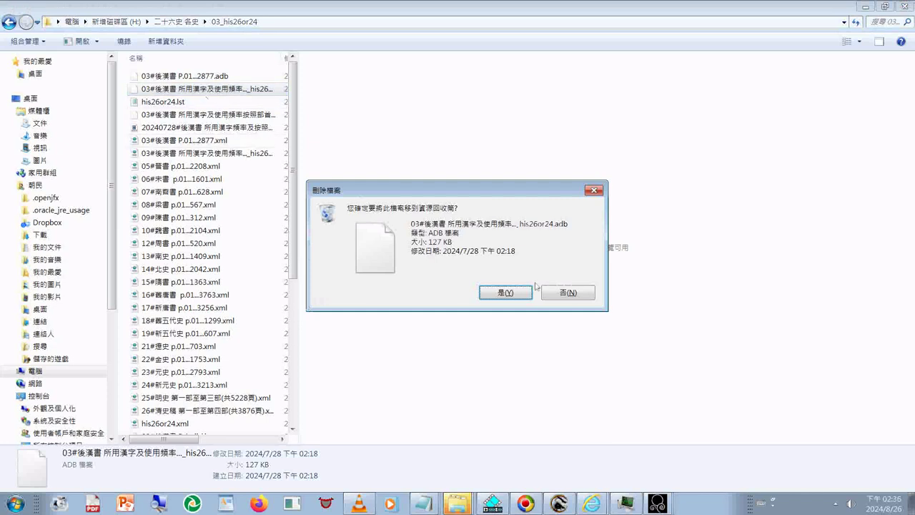
{"action": "key", "text": "Return"}
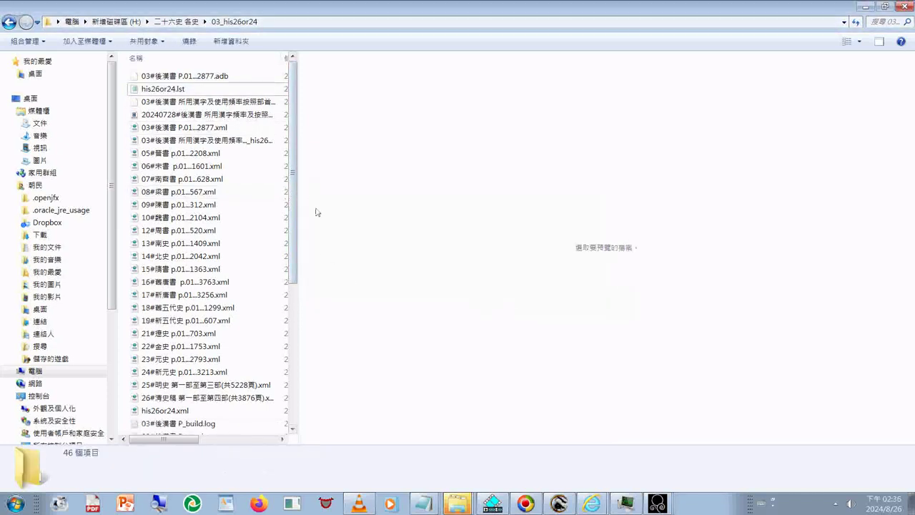
Preview the text file 03_後漢書所用漢字及使用頻率 按照部首… and look through its character frequency list
{"action": "scroll", "coordinate": [215, 146], "scroll_direction": "down", "scroll_amount": 5}
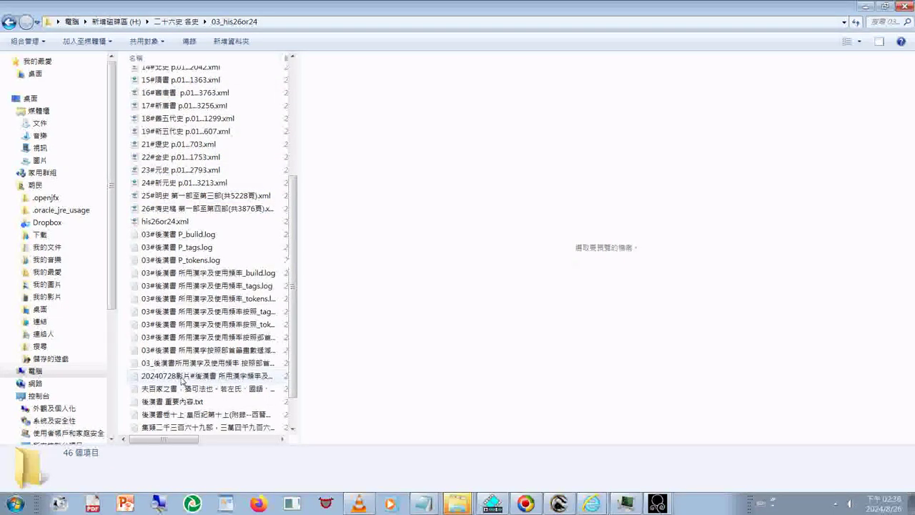
{"action": "left_click", "coordinate": [174, 363]}
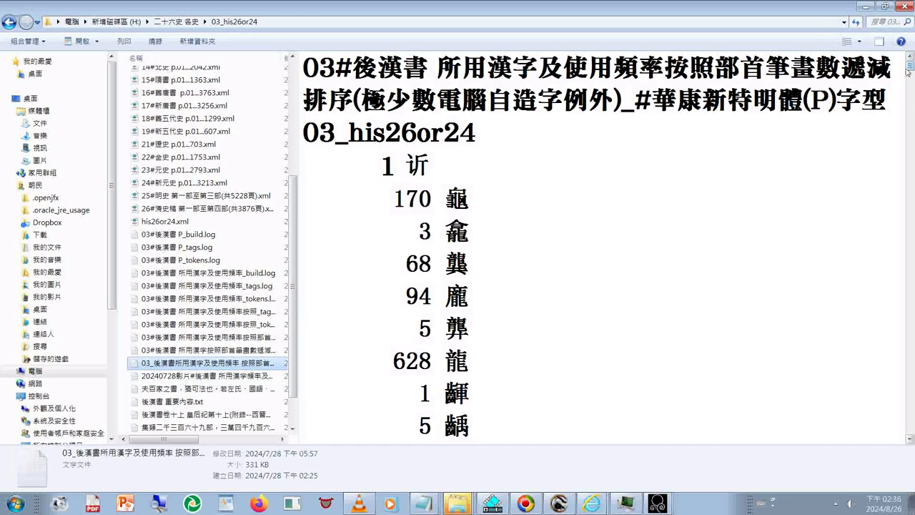
{"action": "left_click_drag", "start_coordinate": [910, 69], "coordinate": [911, 428]}
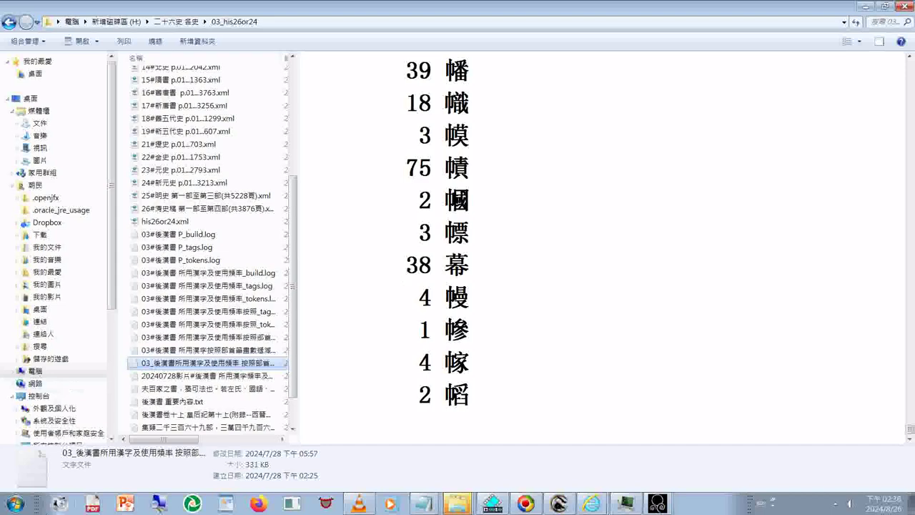
Open a blank Notepad document and set its font to 標楷體 at size 12
{"action": "left_click", "coordinate": [25, 505]}
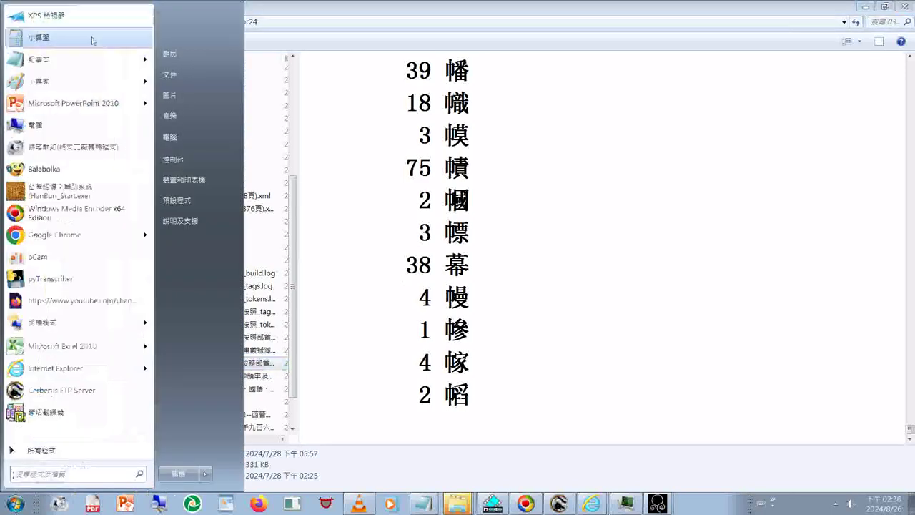
{"action": "left_click", "coordinate": [42, 60]}
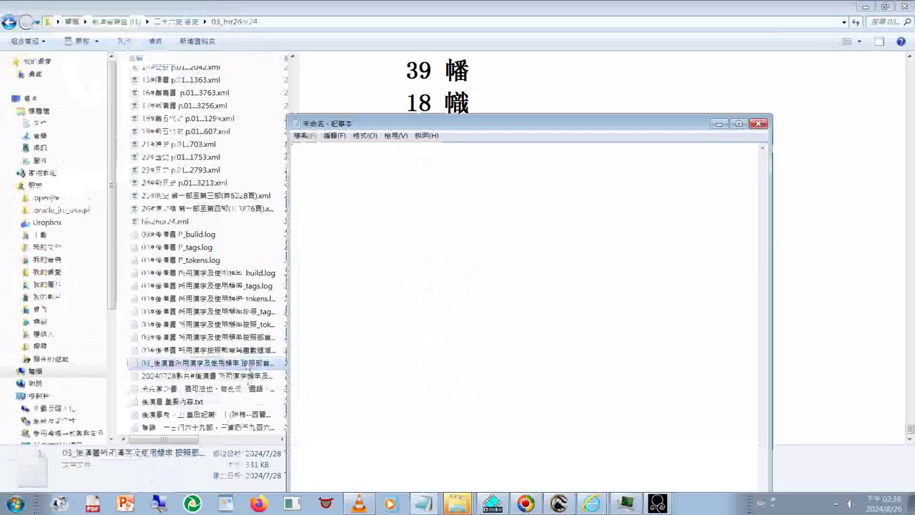
{"action": "left_click", "coordinate": [364, 135]}
{"action": "left_click", "coordinate": [379, 163]}
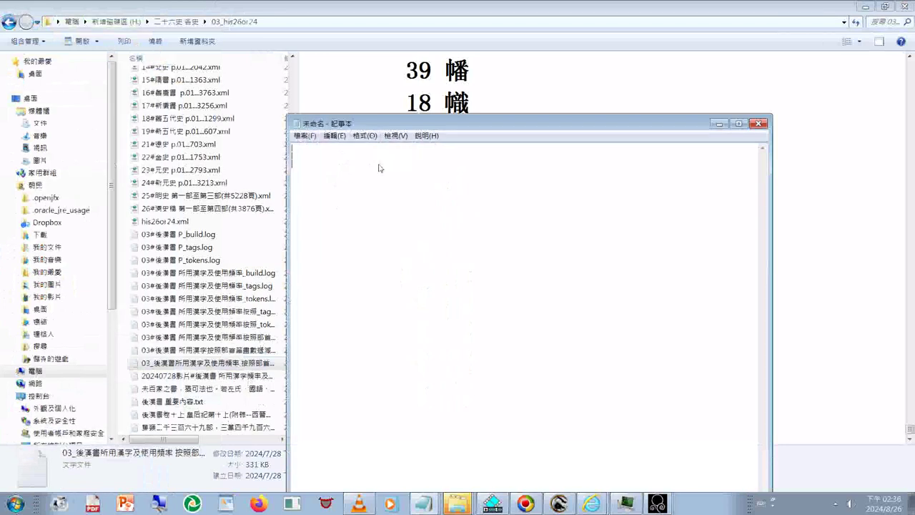
{"action": "left_click", "coordinate": [529, 292]}
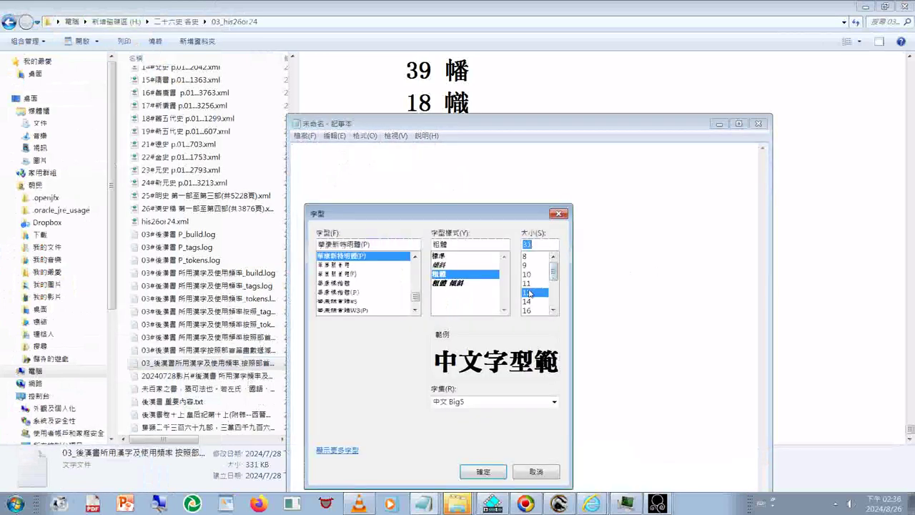
{"action": "scroll", "coordinate": [365, 282], "scroll_direction": "down", "scroll_amount": 2}
{"action": "left_click", "coordinate": [358, 309]}
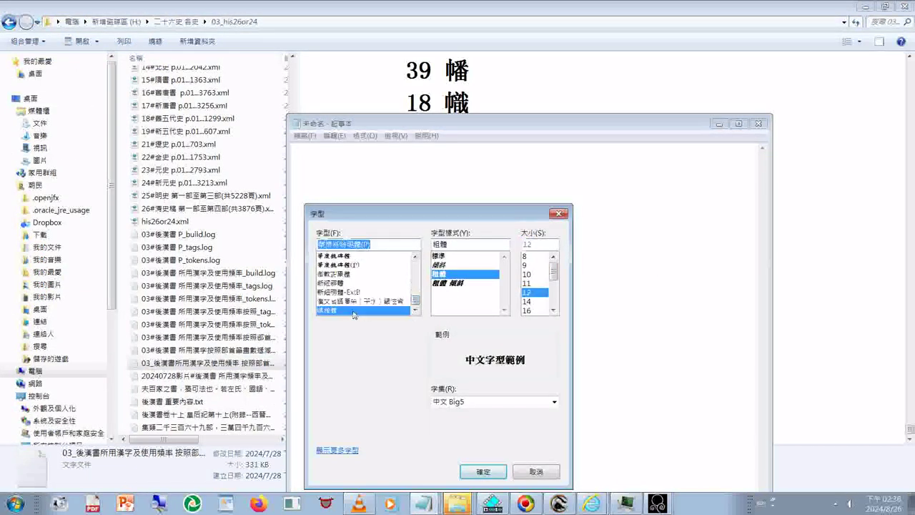
{"action": "left_click", "coordinate": [483, 472]}
Load the selected 03_後漢書所用漢字及使用頻率 text file into Notepad and copy all character entries below its title
{"action": "left_click_drag", "start_coordinate": [207, 362], "coordinate": [527, 276]}
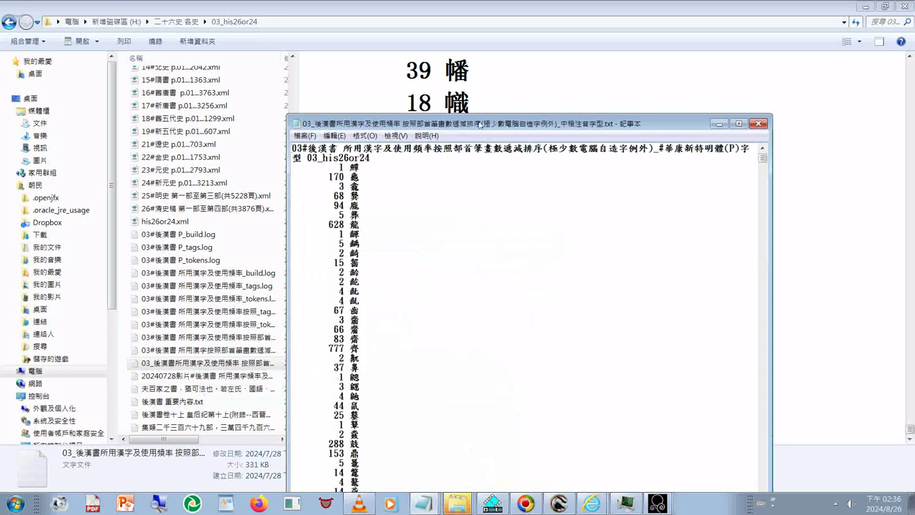
{"action": "left_click_drag", "start_coordinate": [480, 123], "coordinate": [539, 61]}
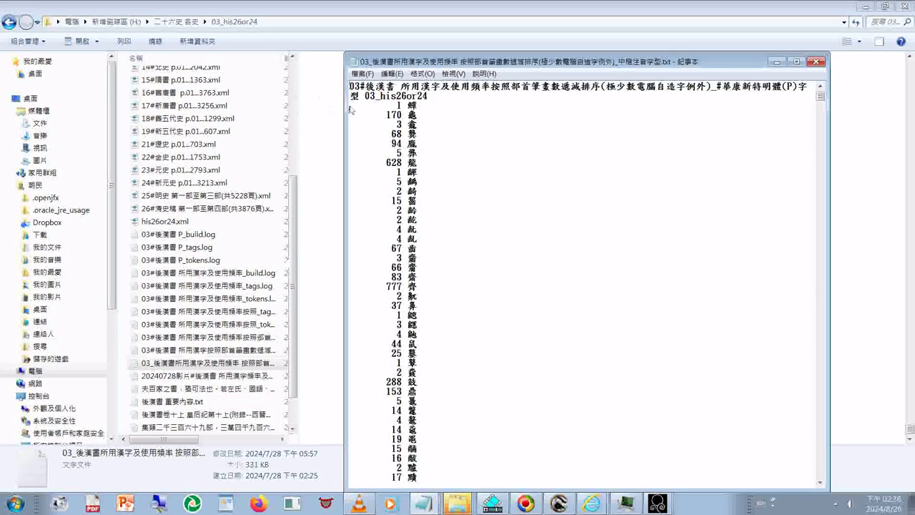
{"action": "left_click_drag", "start_coordinate": [350, 106], "coordinate": [404, 315]}
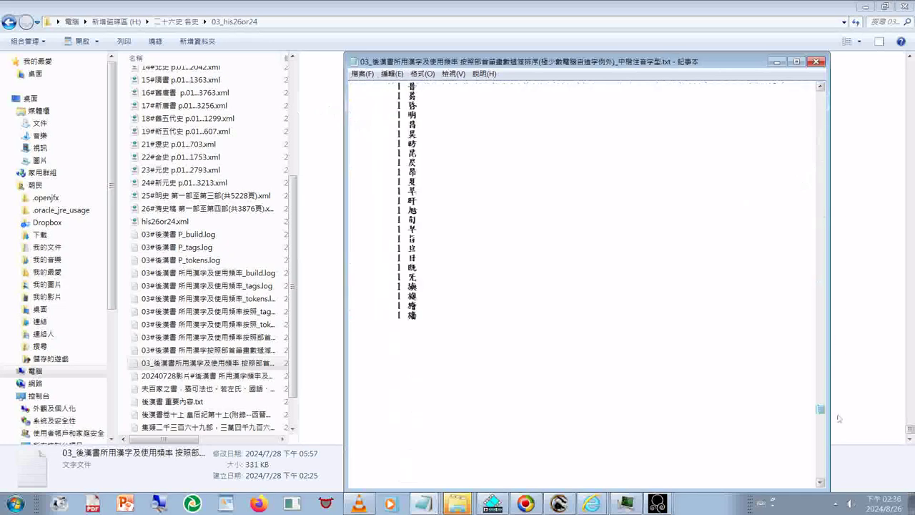
{"action": "key", "text": "ctrl+End"}
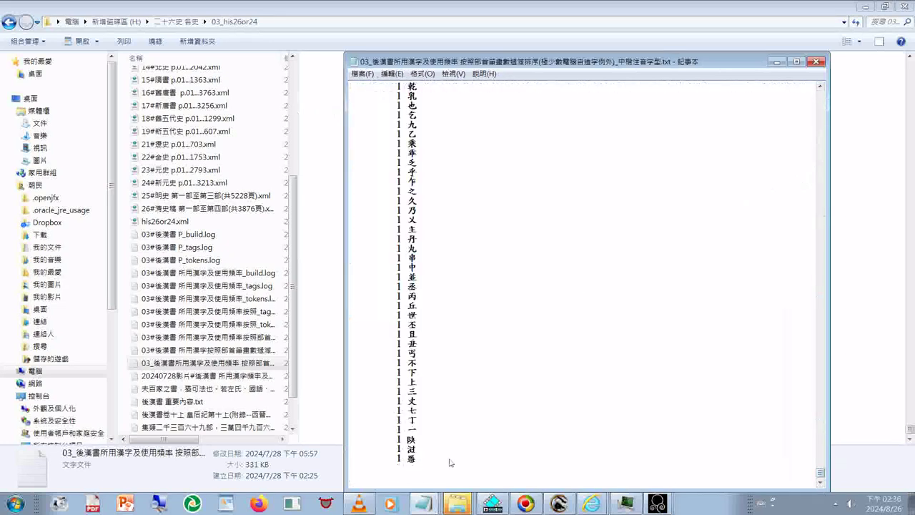
{"action": "key", "text": "ctrl+a"}
{"action": "right_click", "coordinate": [398, 386]}
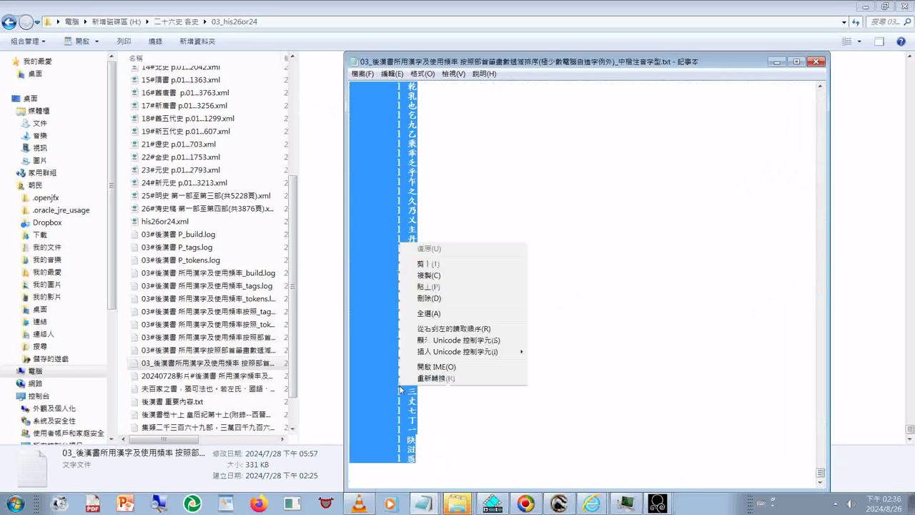
{"action": "left_click", "coordinate": [444, 280]}
Paste the copied character list into a new Excel workbook starting at cell A1 and go to its last row
{"action": "key", "text": "super"}
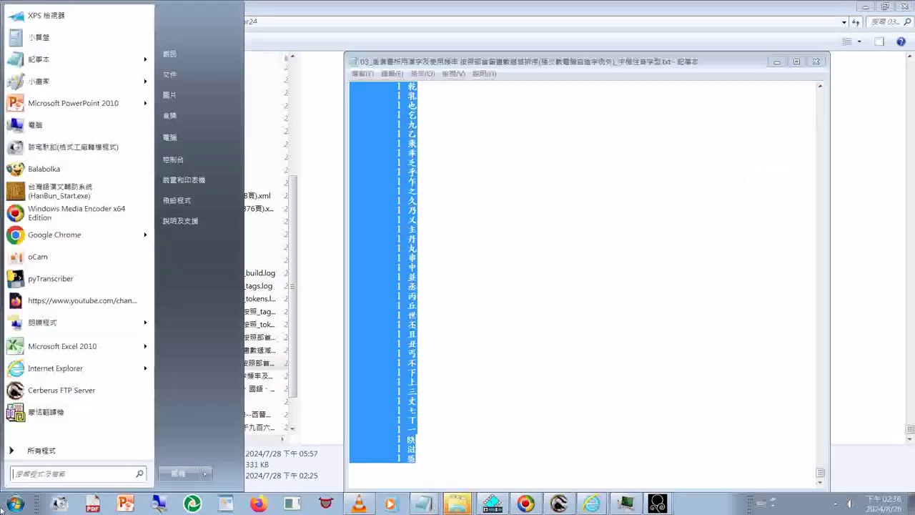
{"action": "left_click", "coordinate": [60, 346]}
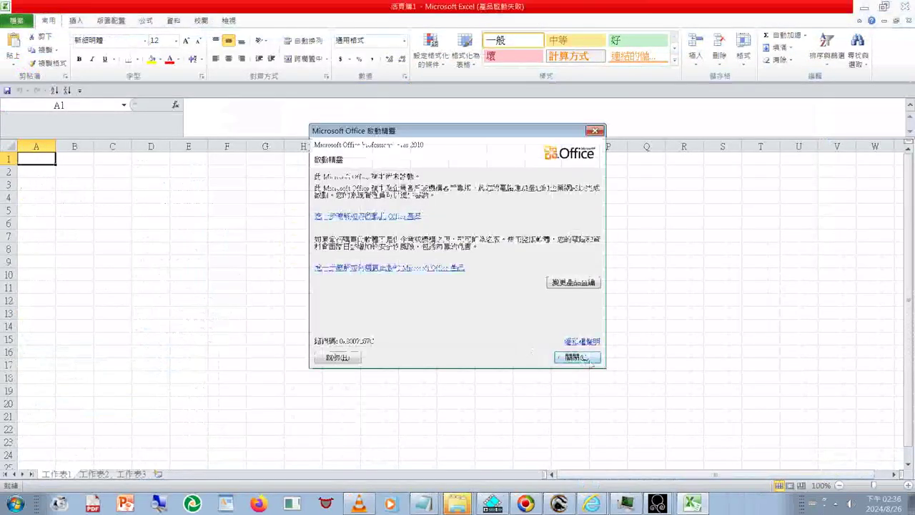
{"action": "left_click", "coordinate": [587, 357]}
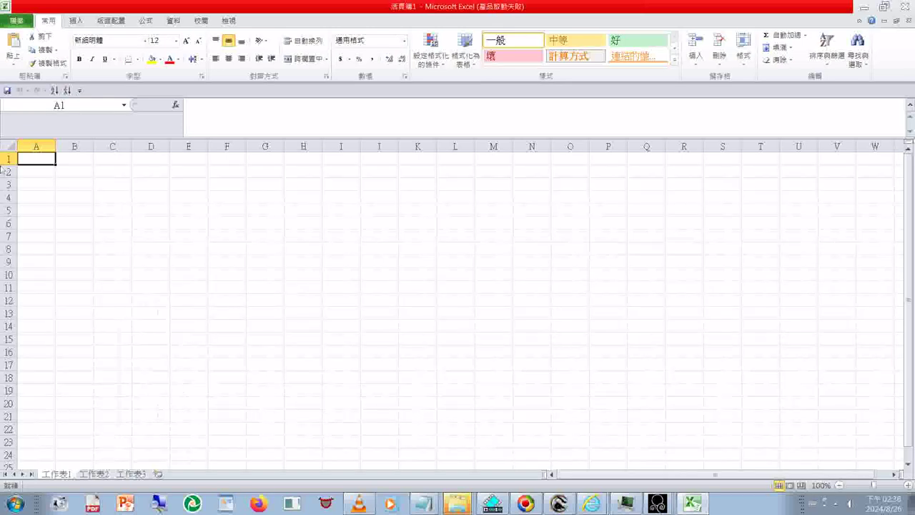
{"action": "key", "text": "ctrl+v"}
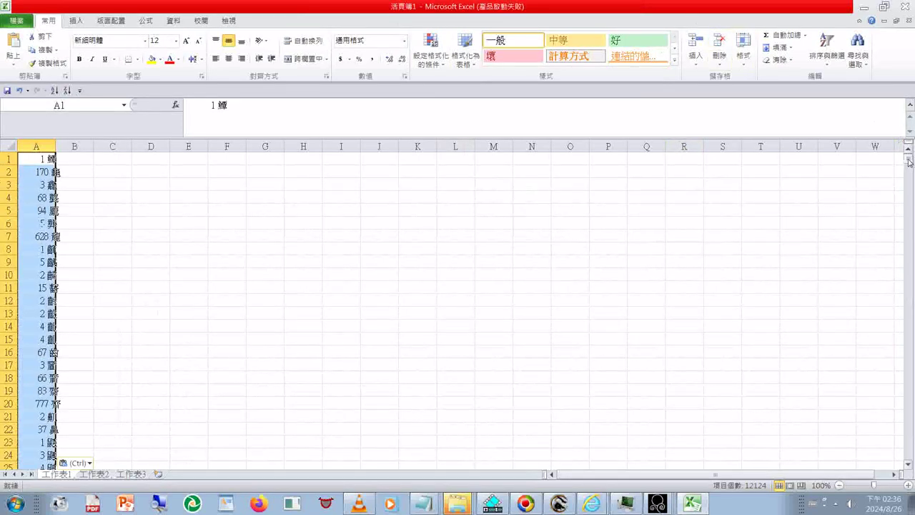
{"action": "left_click_drag", "start_coordinate": [912, 166], "coordinate": [911, 455]}
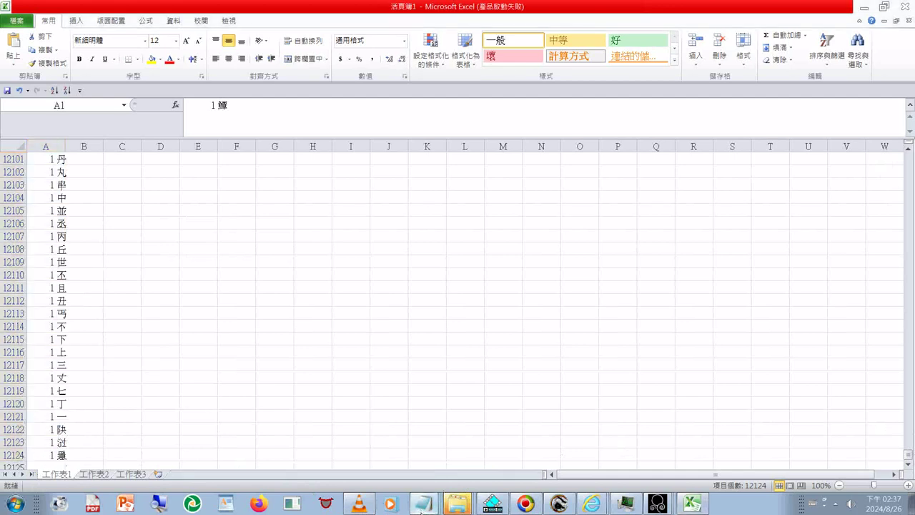
Switch back to the Notepad text file and add the total 12124 on its own line below the last character
{"action": "left_click", "coordinate": [423, 505]}
{"action": "left_click", "coordinate": [404, 474]}
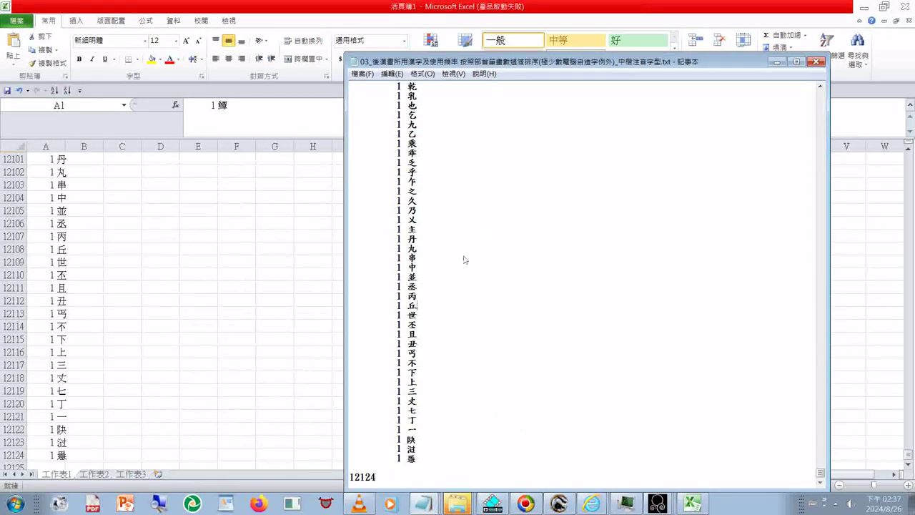
{"action": "left_click", "coordinate": [442, 220]}
{"action": "key", "text": "ctrl+Home"}
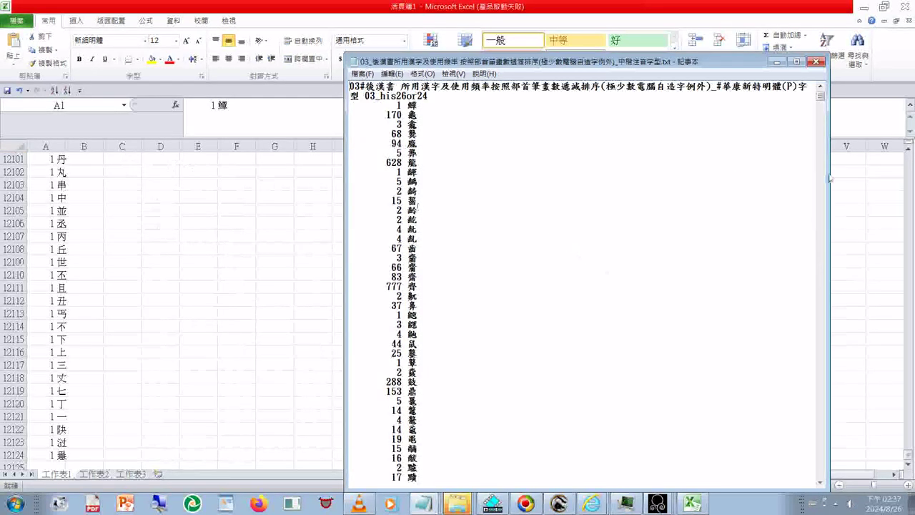
In the Excel workbook, go to cell A1 and step through the first character entries down to A4
{"action": "left_click", "coordinate": [72, 113]}
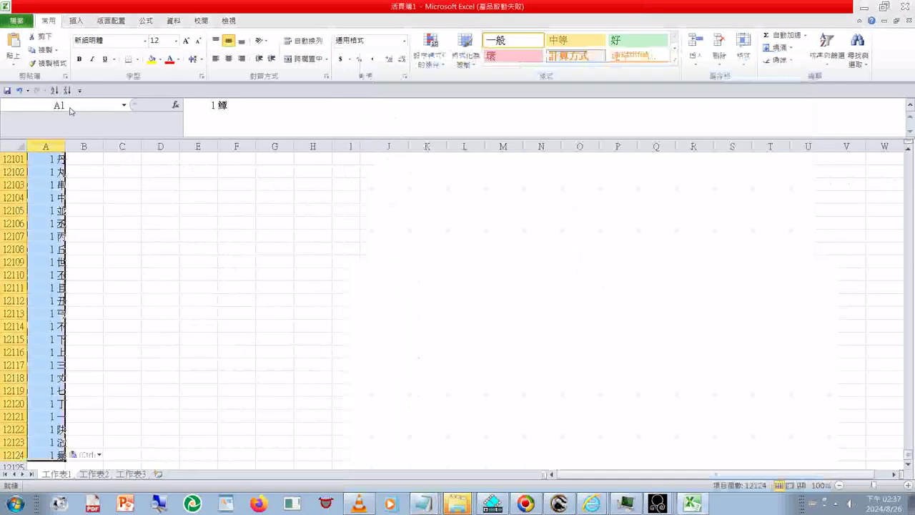
{"action": "left_click", "coordinate": [57, 162]}
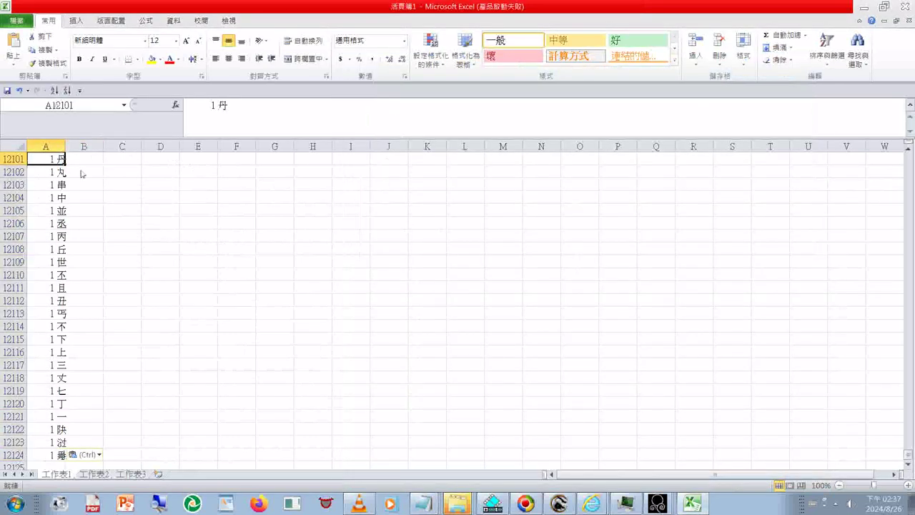
{"action": "left_click", "coordinate": [422, 504]}
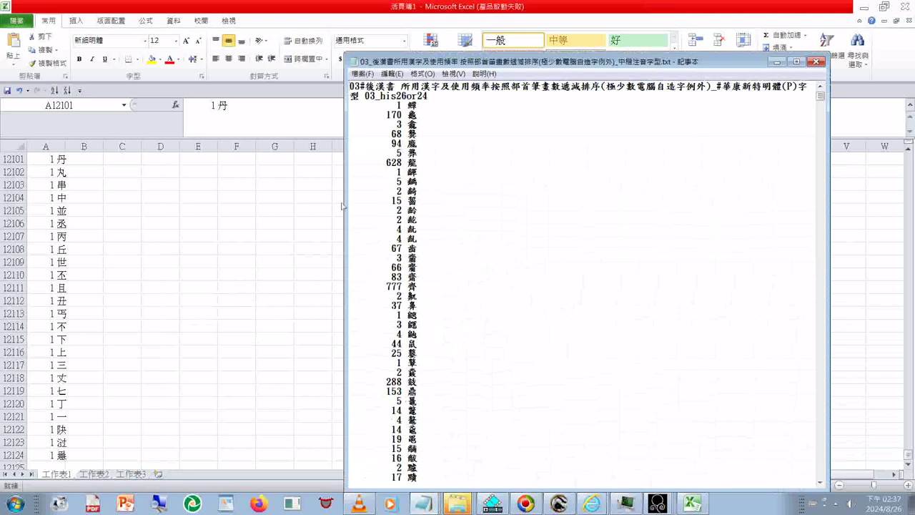
{"action": "left_click", "coordinate": [57, 119]}
{"action": "left_click", "coordinate": [59, 106]}
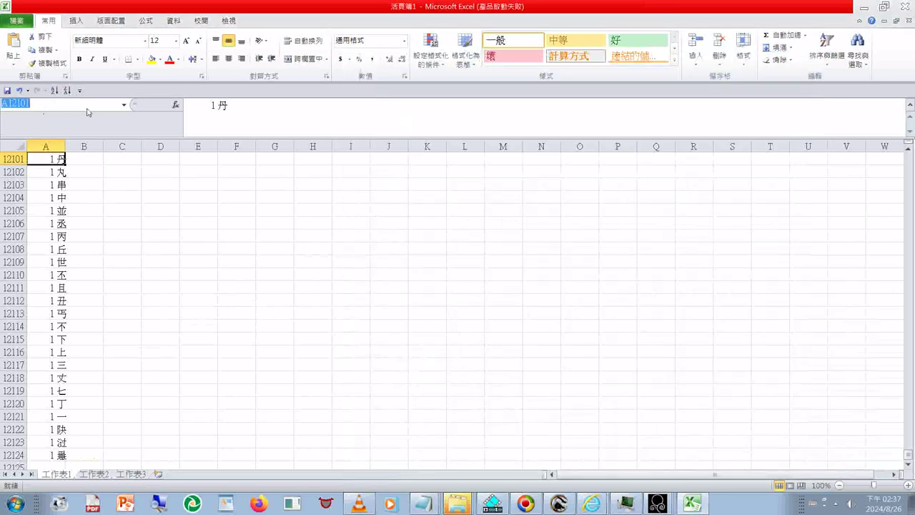
{"action": "left_click_drag", "start_coordinate": [13, 104], "coordinate": [34, 105]}
{"action": "type", "text": "1"}
{"action": "key", "text": "Return"}
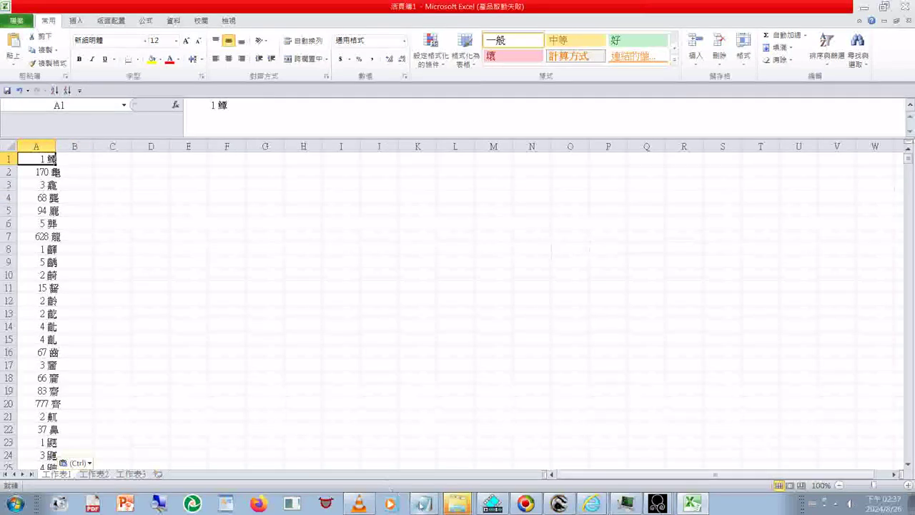
{"action": "key", "text": "Down"}
{"action": "key", "text": "Down"}
{"action": "key", "text": "Down"}
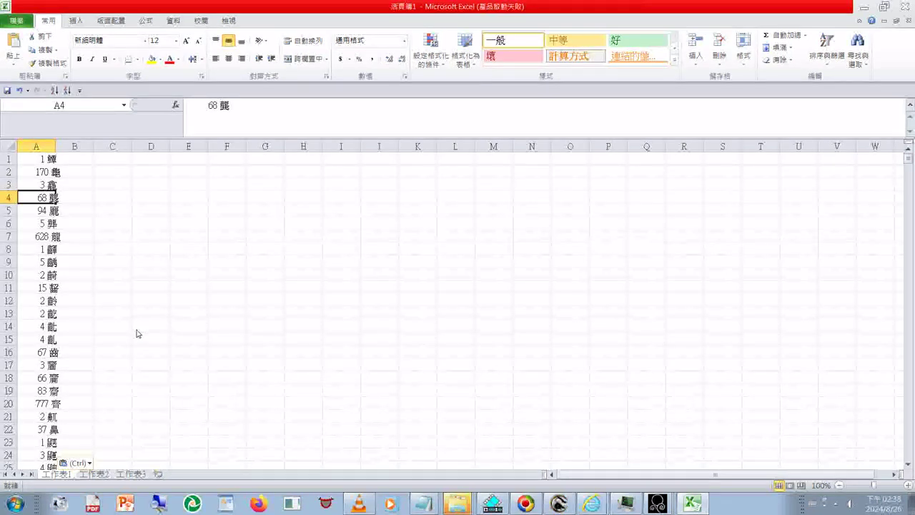
Copy the number 12124 from the end of the text file and use it to go to cell A12124 in Excel
{"action": "left_click", "coordinate": [424, 503]}
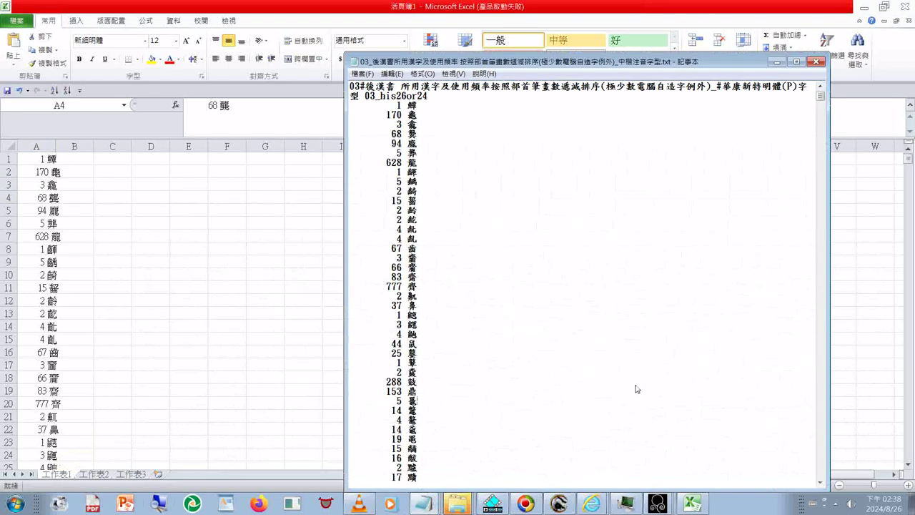
{"action": "key", "text": "ctrl+End"}
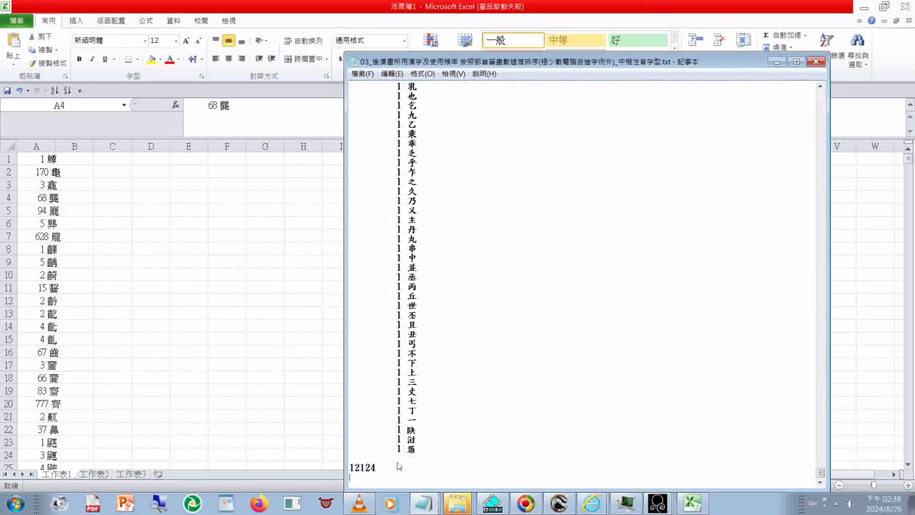
{"action": "left_click_drag", "start_coordinate": [384, 470], "coordinate": [350, 469]}
{"action": "key", "text": "ctrl+c"}
{"action": "left_click", "coordinate": [84, 123]}
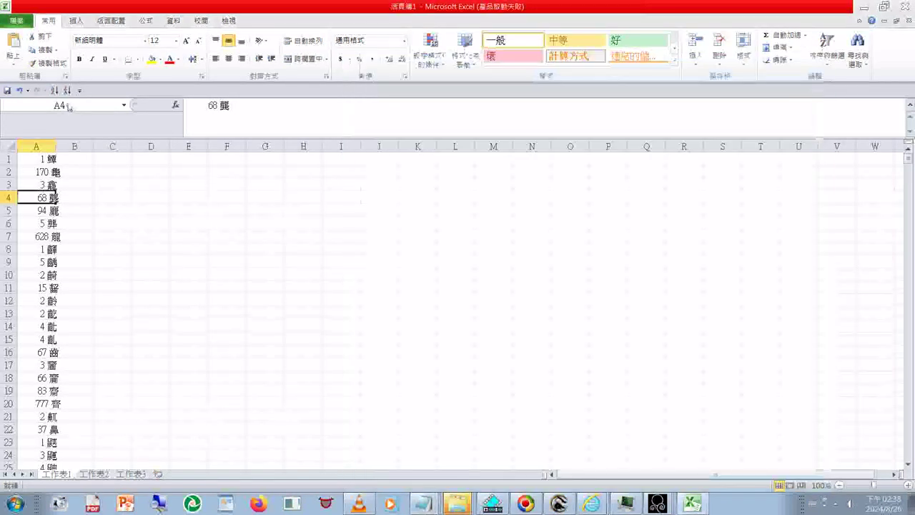
{"action": "left_click", "coordinate": [69, 105]}
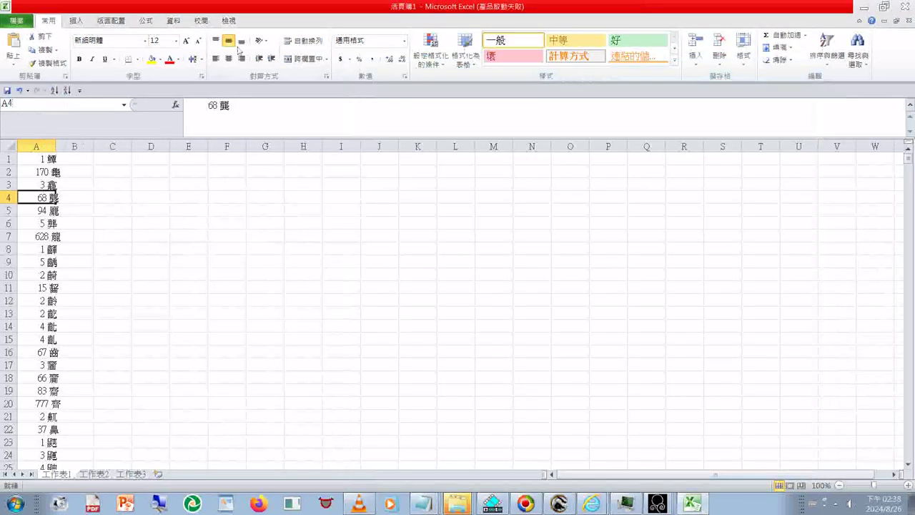
{"action": "type", "text": "A"}
{"action": "key", "text": "ctrl+v"}
{"action": "key", "text": "Return"}
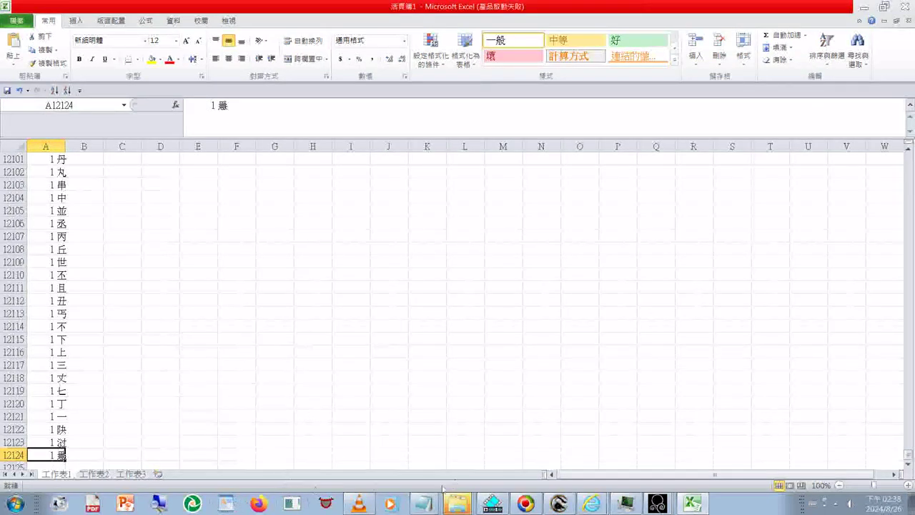
In the Notepad file, append 個漢字() after the total 12124 on the closing line
{"action": "left_click", "coordinate": [404, 473]}
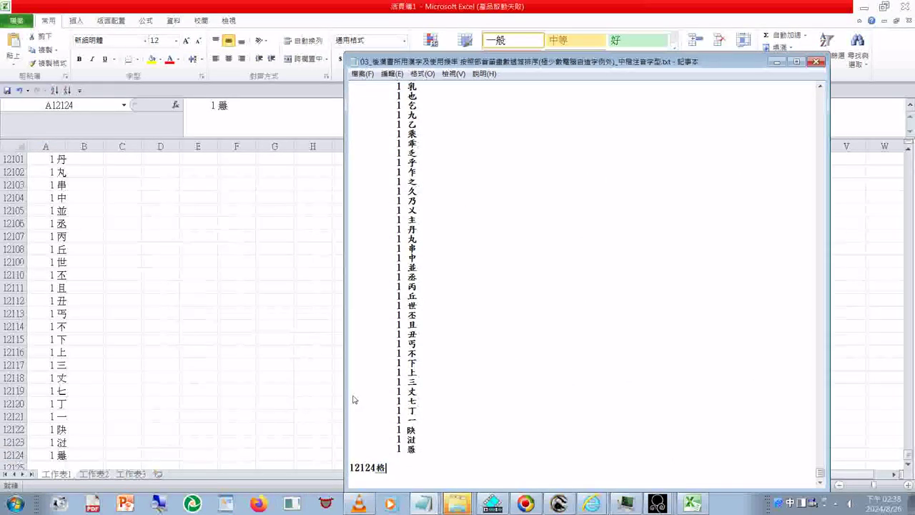
{"action": "key", "text": "BackSpace"}
{"action": "type", "text": "ek4"}
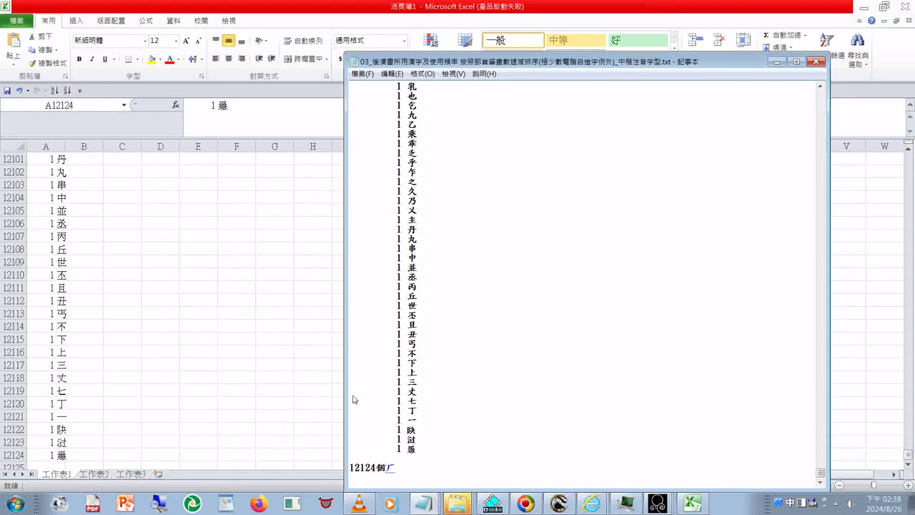
{"action": "type", "text": "c04y4"}
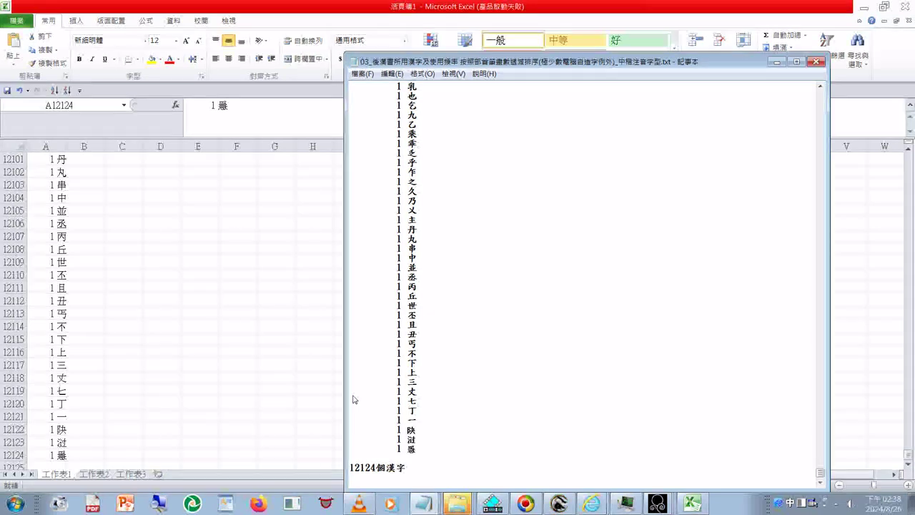
{"action": "type", "text": "("}
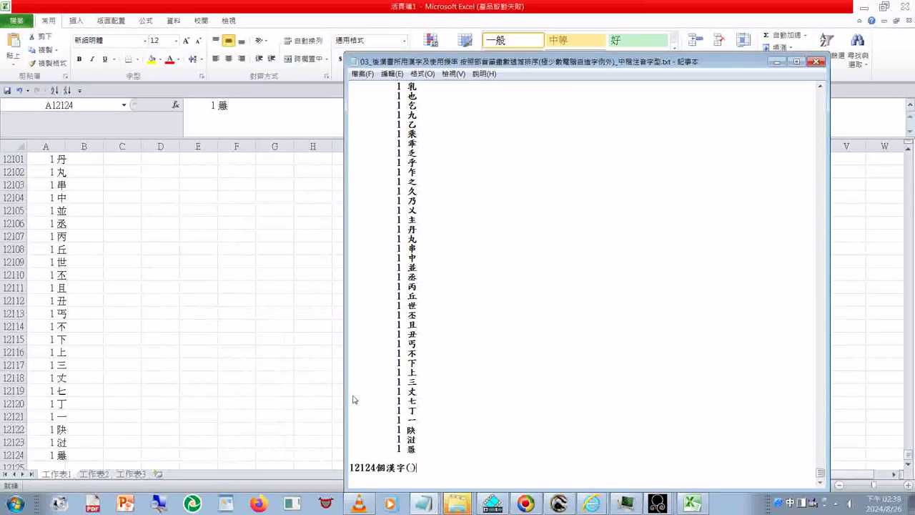
Copy 排序(極少數電腦自造字例外) from the header line into the empty parentheses on the closing line
{"action": "key", "text": "ctrl+Home"}
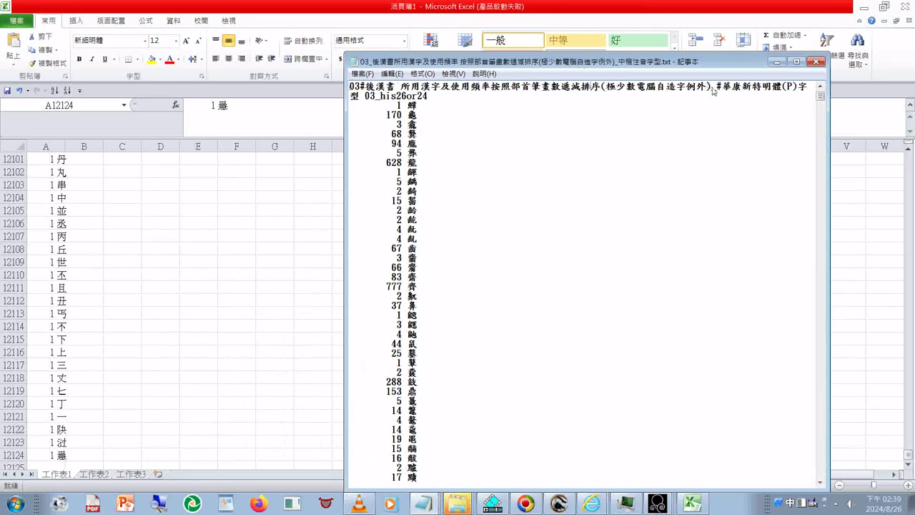
{"action": "left_click_drag", "start_coordinate": [712, 90], "coordinate": [591, 89]}
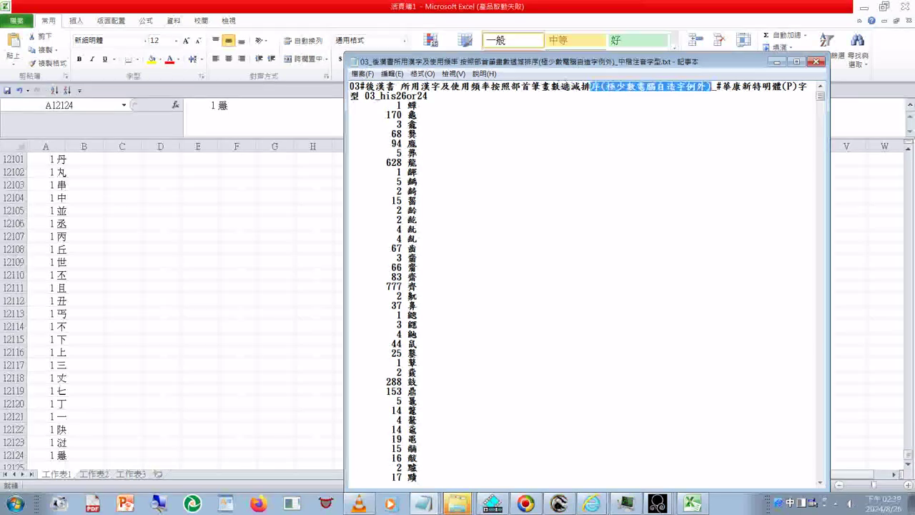
{"action": "left_click", "coordinate": [583, 87]}
{"action": "left_click", "coordinate": [712, 89], "text": "shift"}
{"action": "type", "text": "排序(極少數電腦自造字例外)_"}
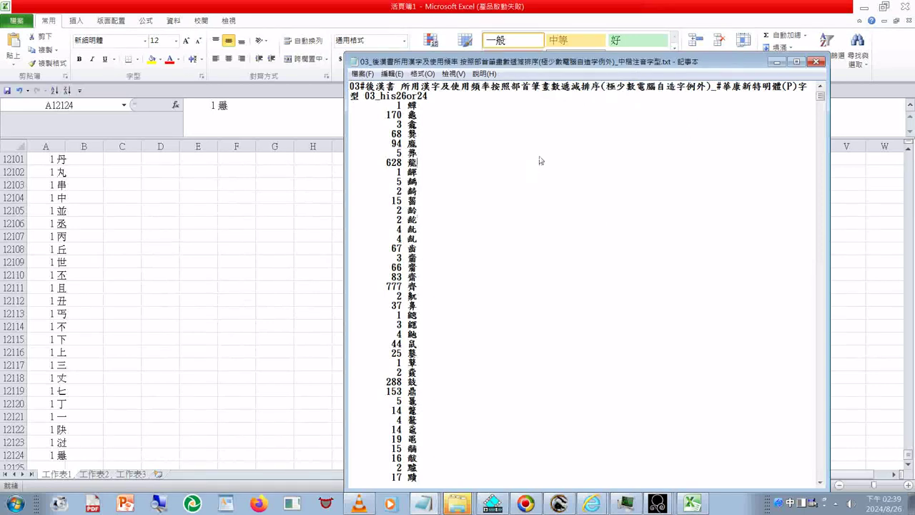
{"action": "key", "text": "ctrl+End"}
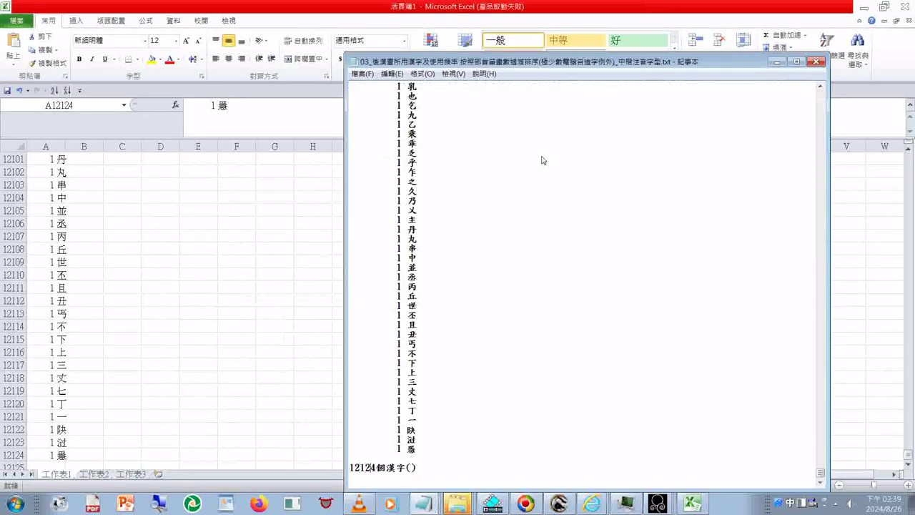
{"action": "type", "text": "排序(極少數電腦自造字例外)"}
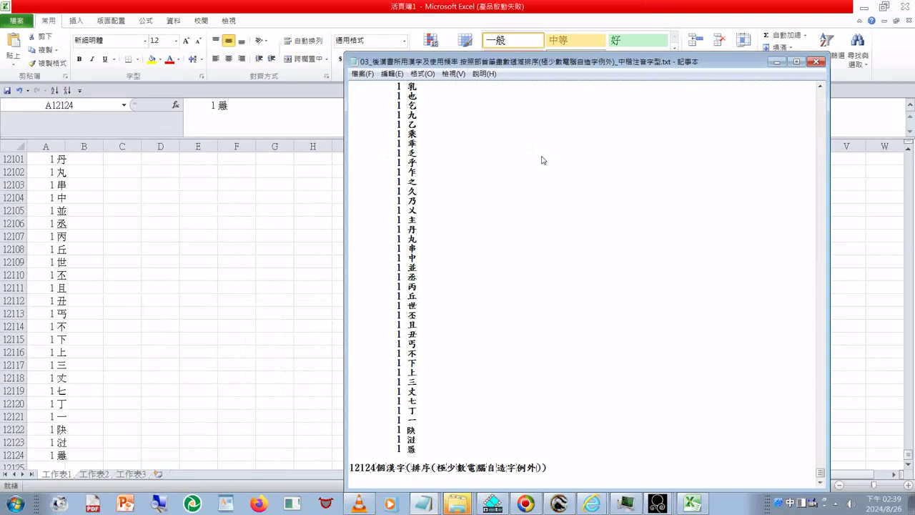
Remove the leading 排序( from the note on the closing line so it starts with 極少數電腦自造字
{"action": "key", "text": "shift+Right"}
{"action": "key", "text": "shift+Right"}
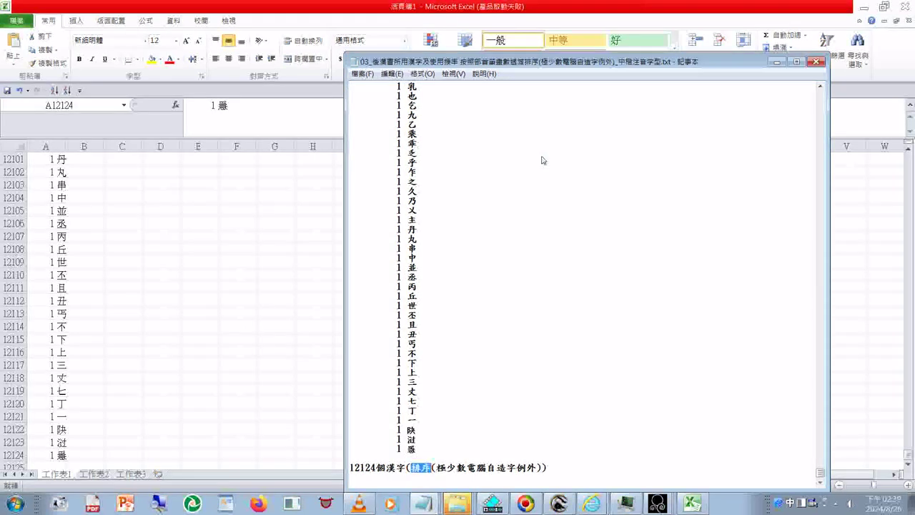
{"action": "key", "text": "Delete"}
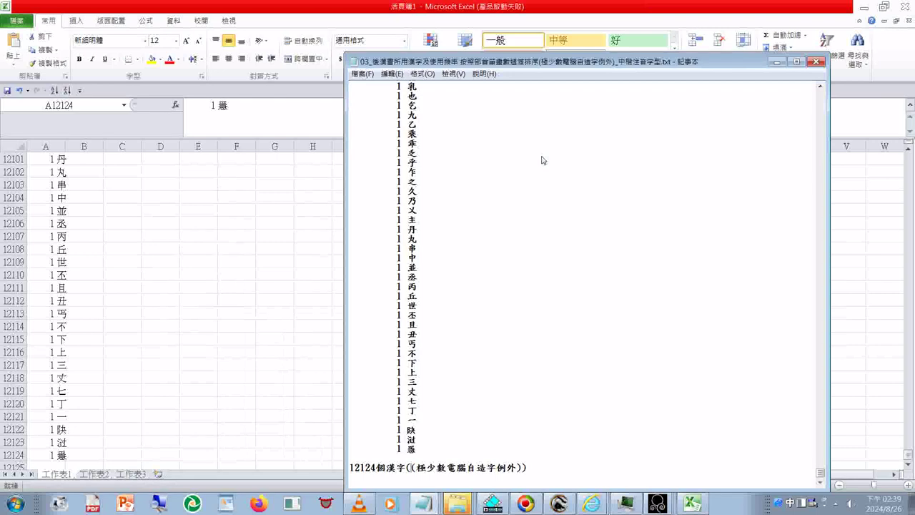
{"action": "key", "text": "BackSpace"}
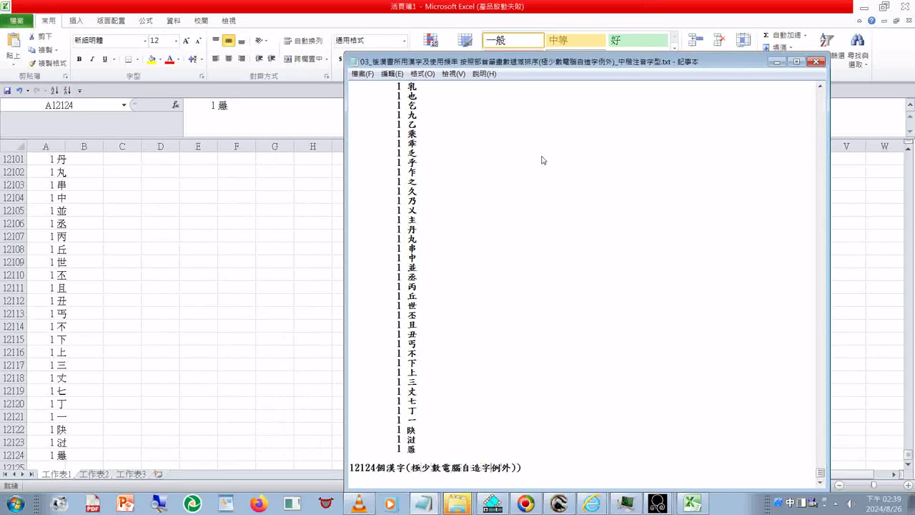
Replace 例外 in the closing note with 無法正常排序 and end it with a single closing parenthesis
{"action": "key", "text": "Delete"}
{"action": "key", "text": "Delete"}
{"action": "type", "text": "無法"}
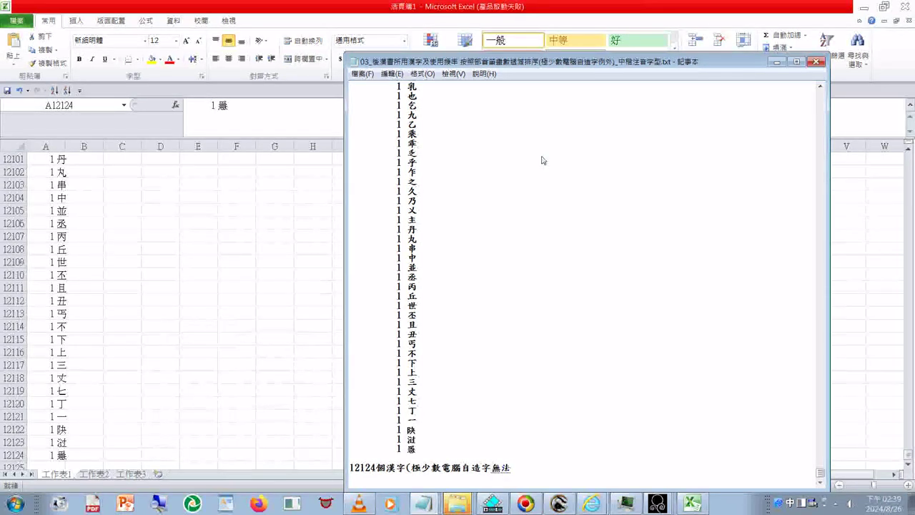
{"action": "type", "text": "證ㄔ"}
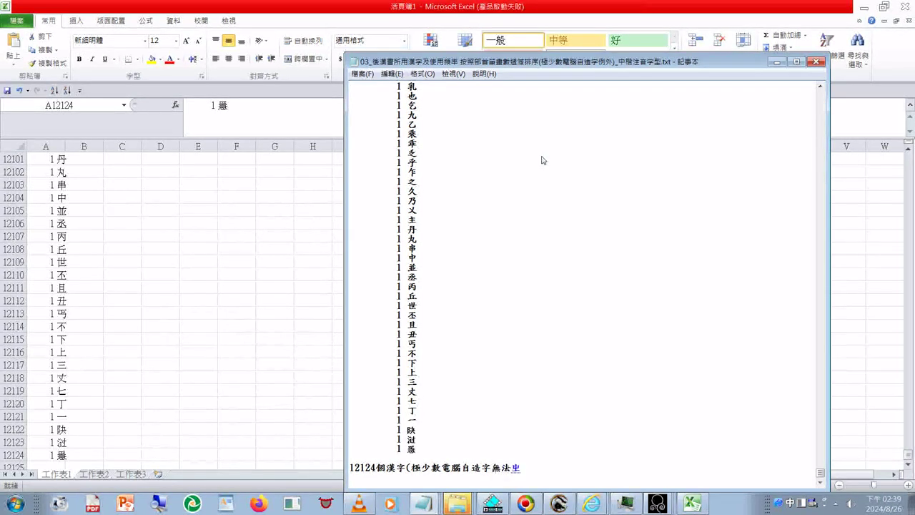
{"action": "type", "text": "常"}
{"action": "type", "text": ")"}
{"action": "key", "text": "BackSpace"}
{"action": "key", "text": "BackSpace"}
{"action": "type", "text": "排序))"}
Insert a thousands comma so the closing total reads 12,124, and save the text file
{"action": "key", "text": "shift"}
{"action": "key", "text": "Home"}
{"action": "key", "text": "Right"}
{"action": "key", "text": "Right"}
{"action": "type", "text": ","}
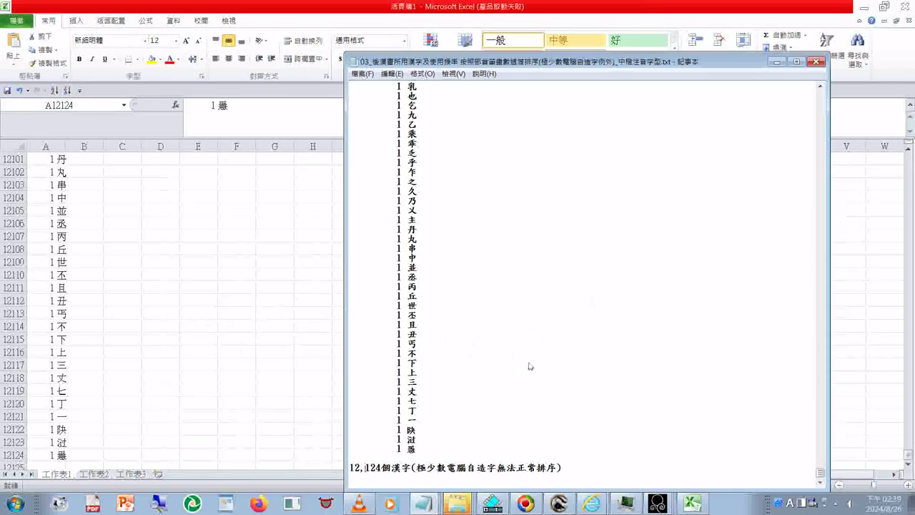
{"action": "left_click", "coordinate": [362, 74]}
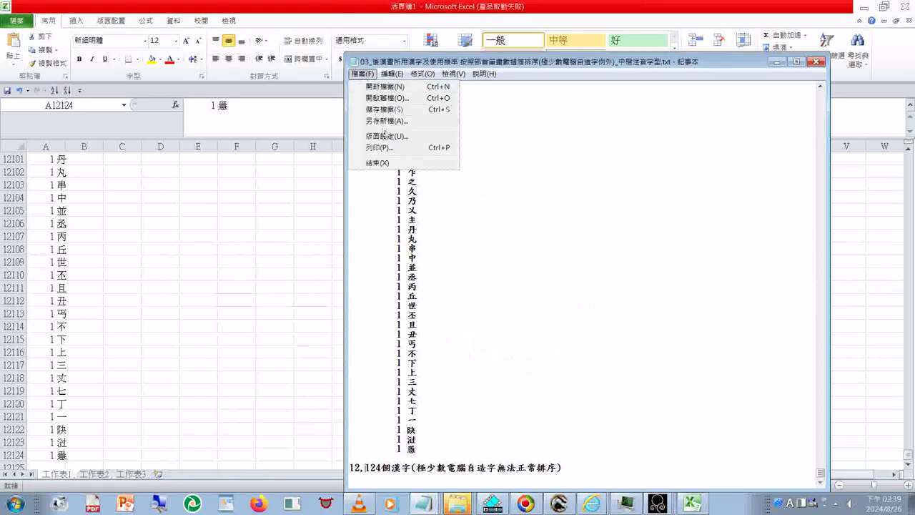
{"action": "left_click", "coordinate": [373, 111]}
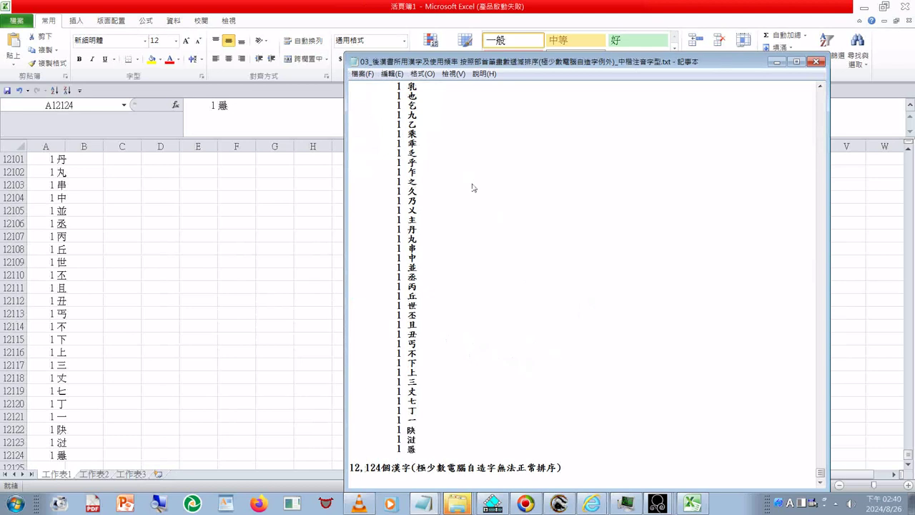
In the header line, move 及 from before 使用頻率 to directly after it
{"action": "key", "text": "ctrl+Home"}
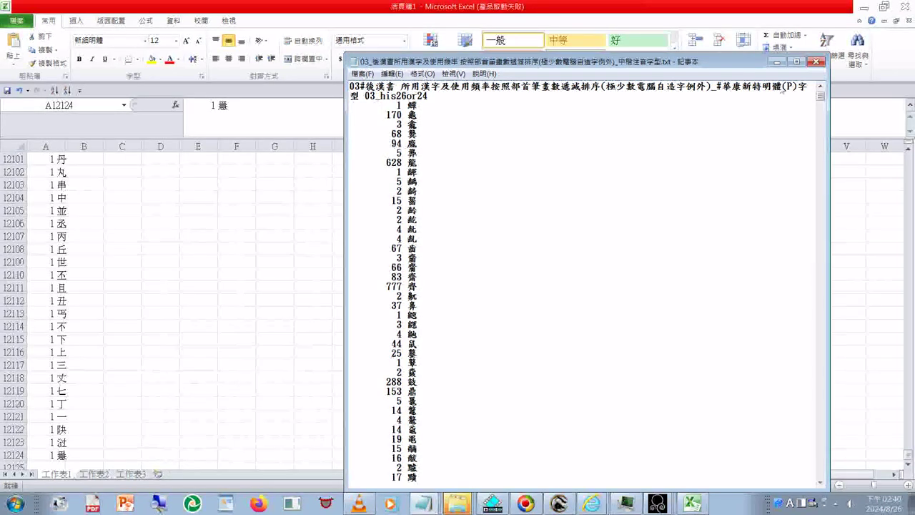
{"action": "left_click", "coordinate": [718, 90], "text": "shift"}
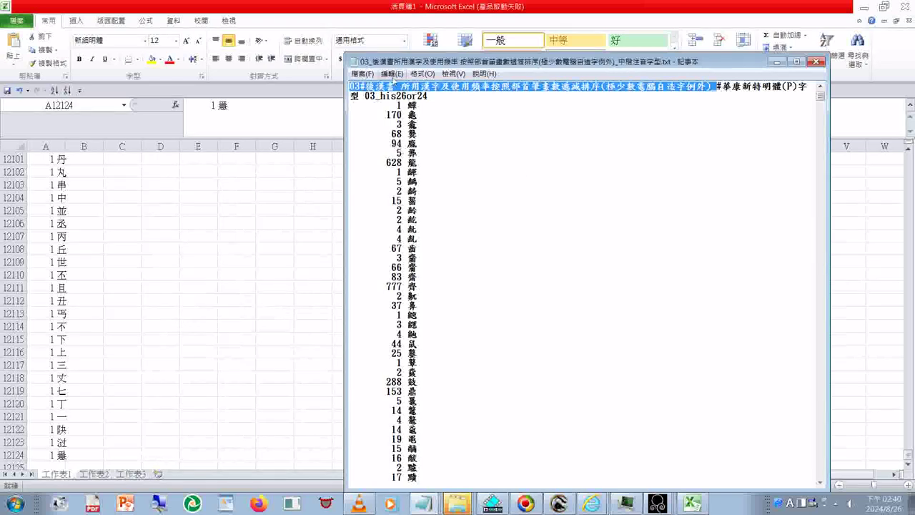
{"action": "left_click_drag", "start_coordinate": [441, 88], "coordinate": [444, 94]}
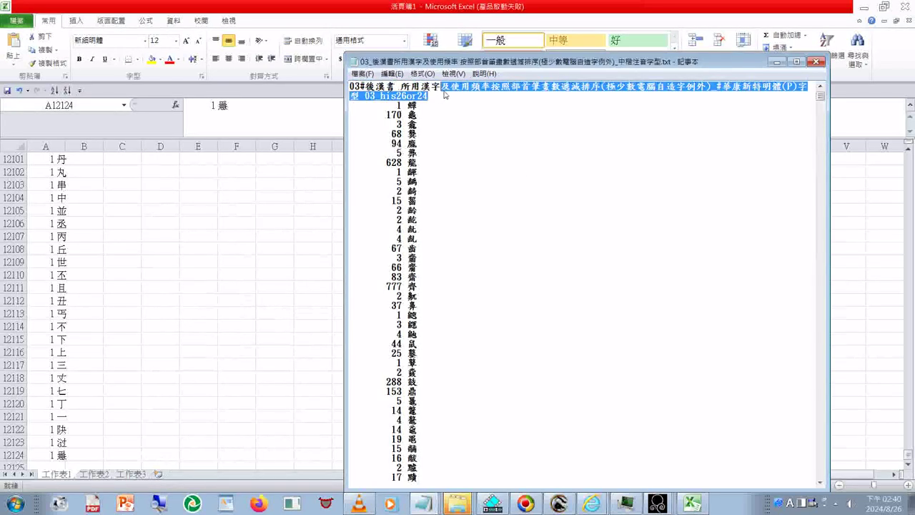
{"action": "left_click", "coordinate": [444, 93]}
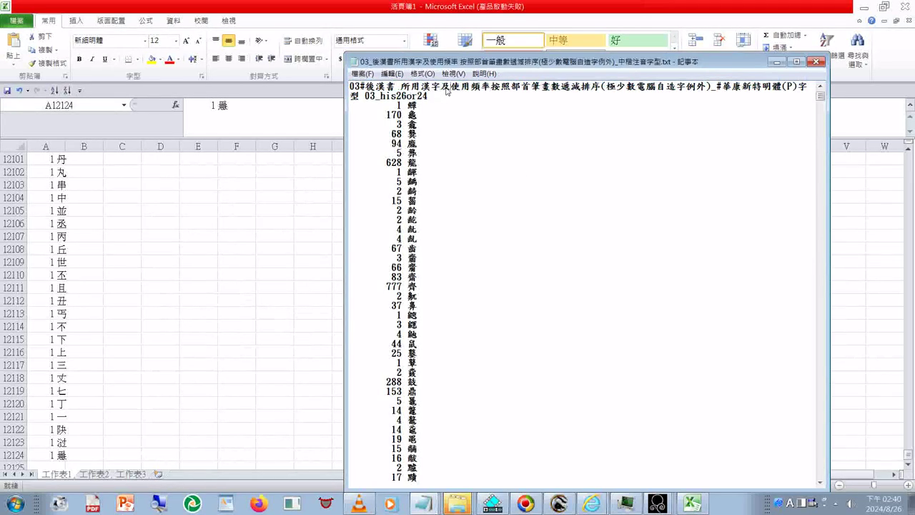
{"action": "left_click_drag", "start_coordinate": [441, 89], "coordinate": [449, 89]}
{"action": "key", "text": "Delete"}
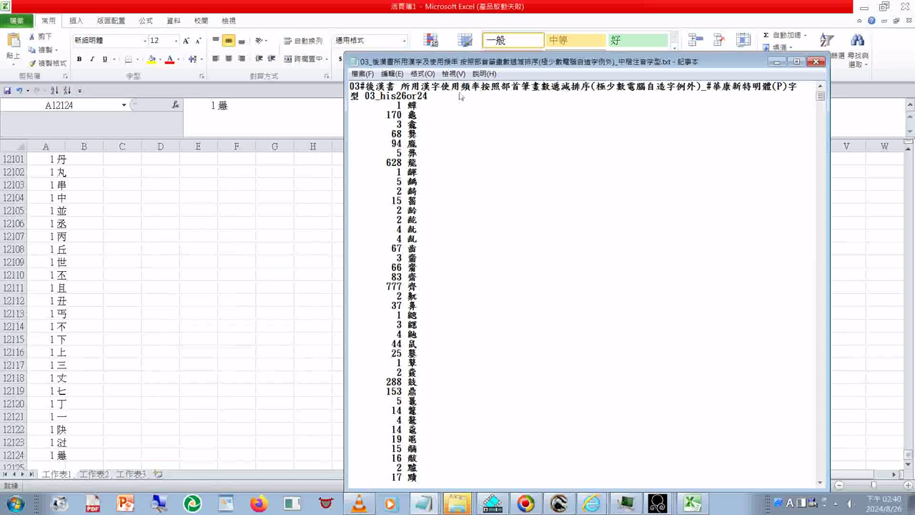
{"action": "key", "text": "ctrl+z"}
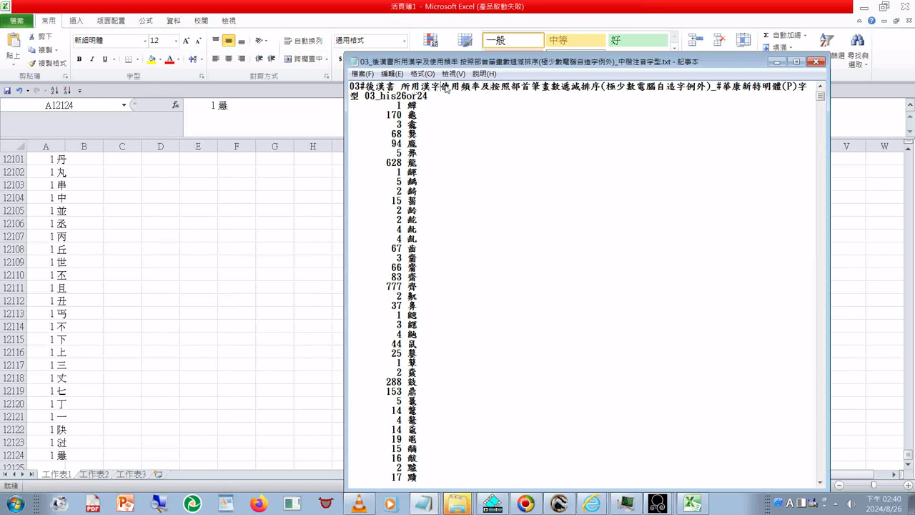
Change the header wording to 所用漢字的使用頻率及 and select the title from 03# through 排序
{"action": "key", "text": "ctrl+space"}
{"action": "type", "text": "ㄕㄜ"}
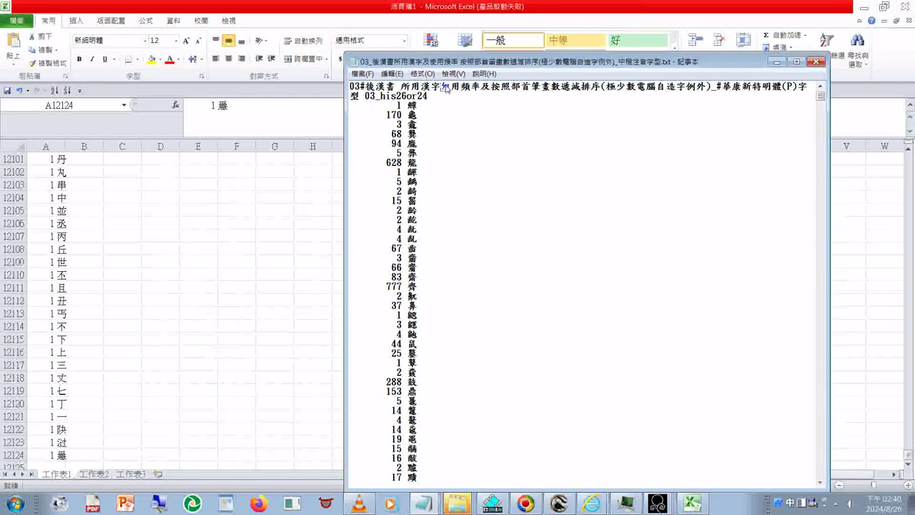
{"action": "key", "text": "BackSpace"}
{"action": "key", "text": "BackSpace"}
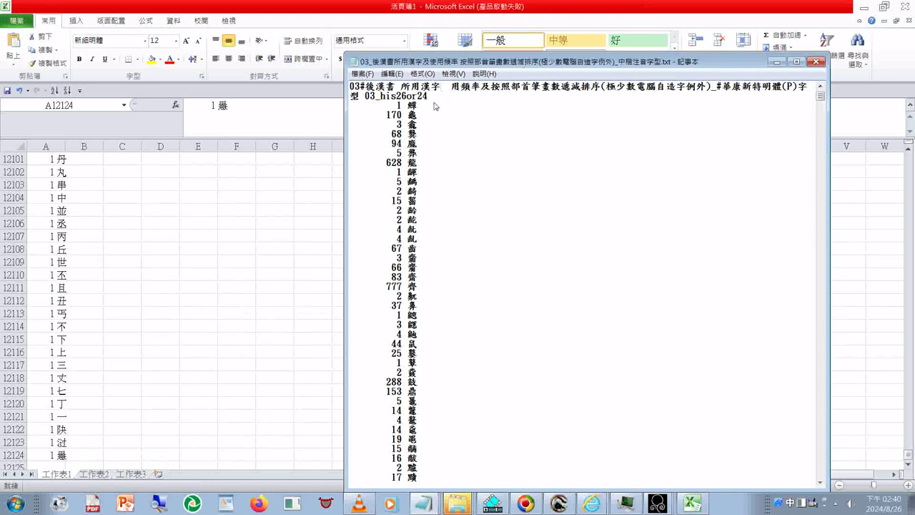
{"action": "type", "text": "的使"}
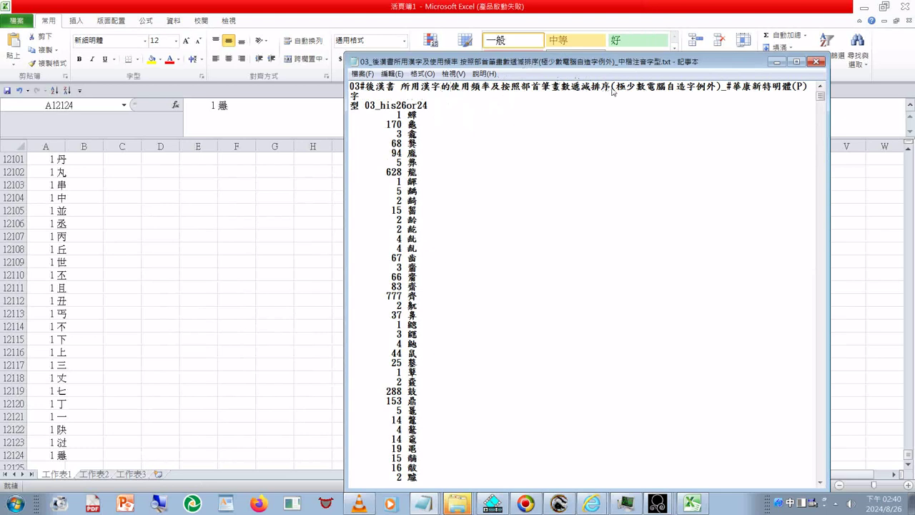
{"action": "left_click", "coordinate": [352, 87], "text": "shift"}
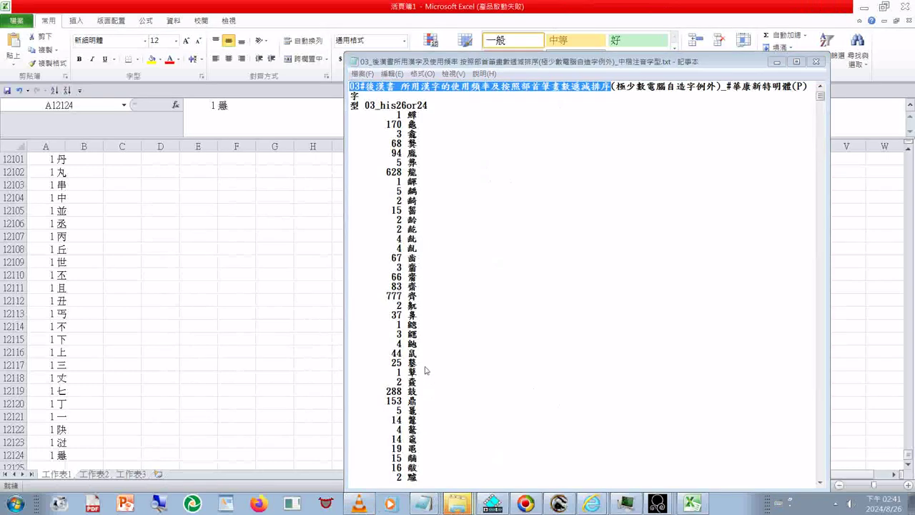
Switch to the 03_his26or24 folder and compare the previews of the three 後漢書 character lists sorted by radical strokes
{"action": "key", "text": "alt+Tab"}
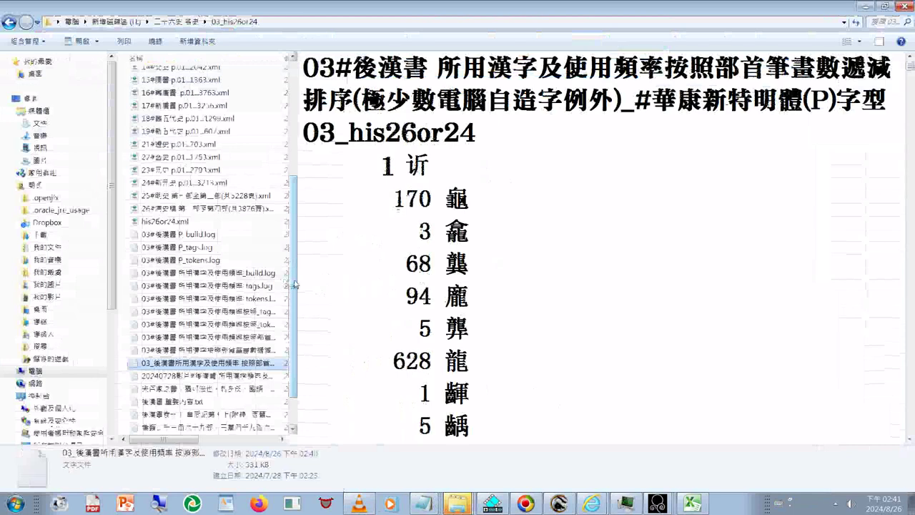
{"action": "left_click", "coordinate": [264, 338]}
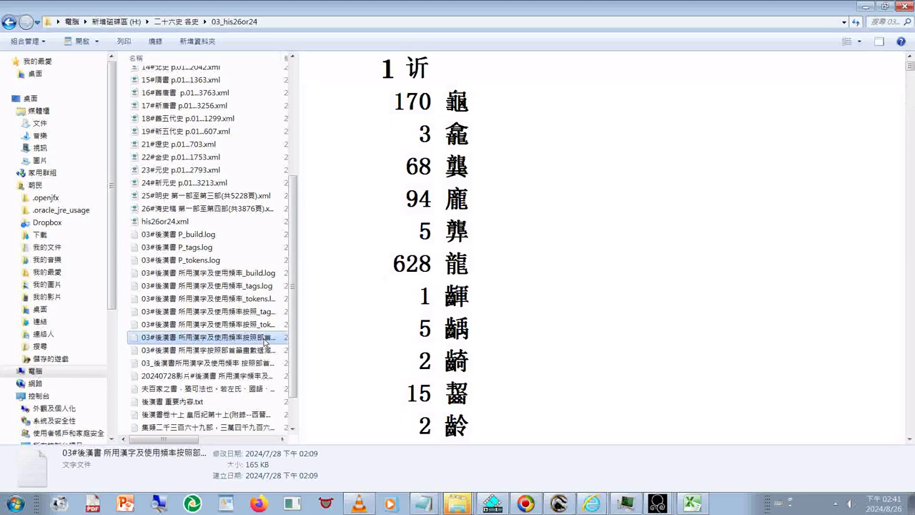
{"action": "left_click", "coordinate": [236, 369]}
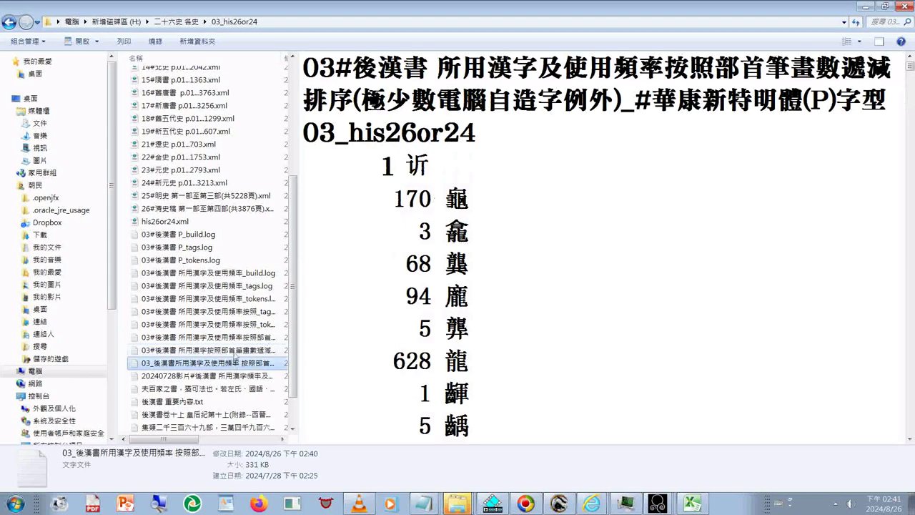
{"action": "left_click", "coordinate": [234, 340]}
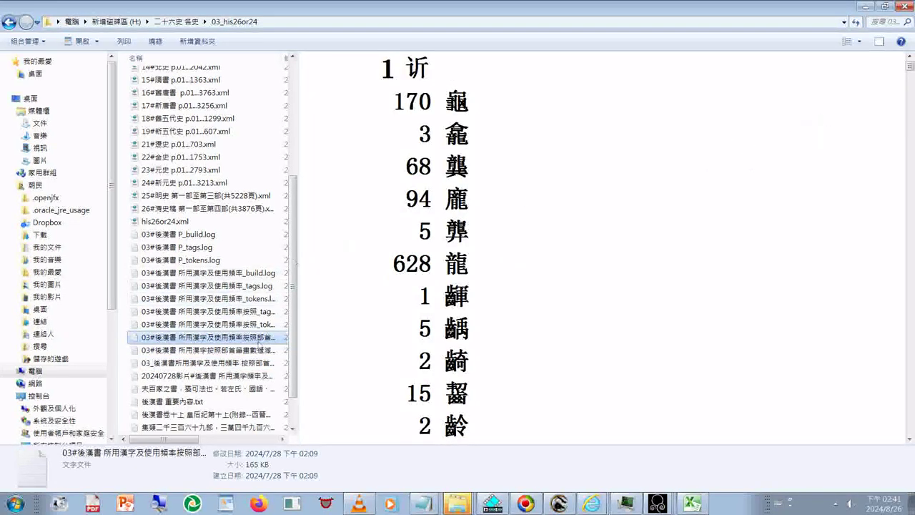
{"action": "left_click", "coordinate": [259, 350]}
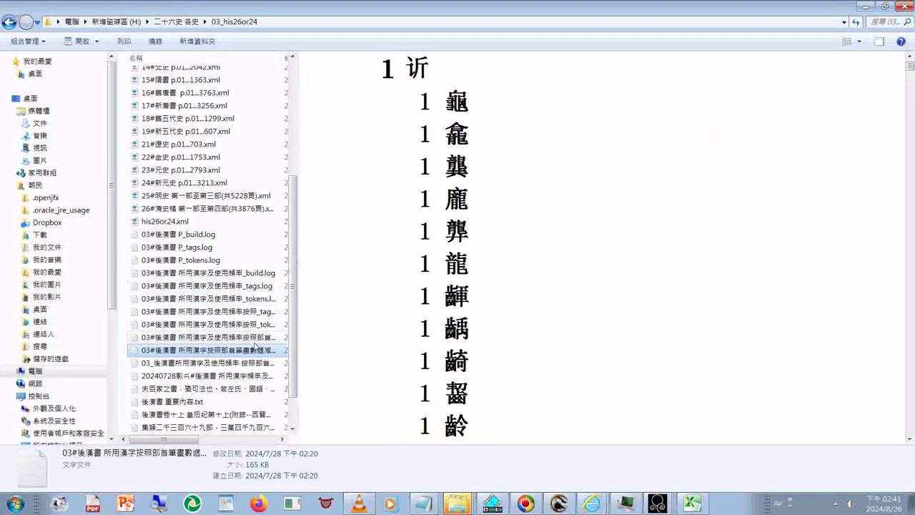
{"action": "left_click", "coordinate": [254, 341]}
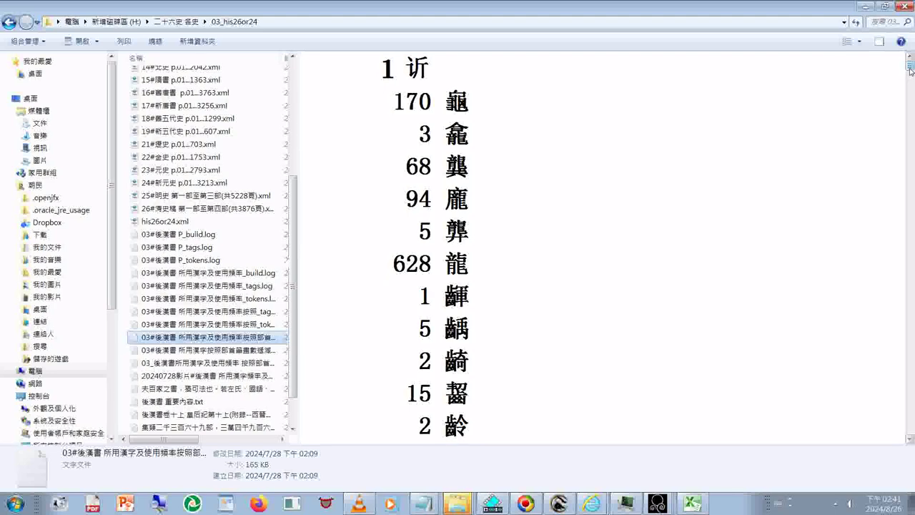
{"action": "left_click_drag", "start_coordinate": [910, 71], "coordinate": [912, 429]}
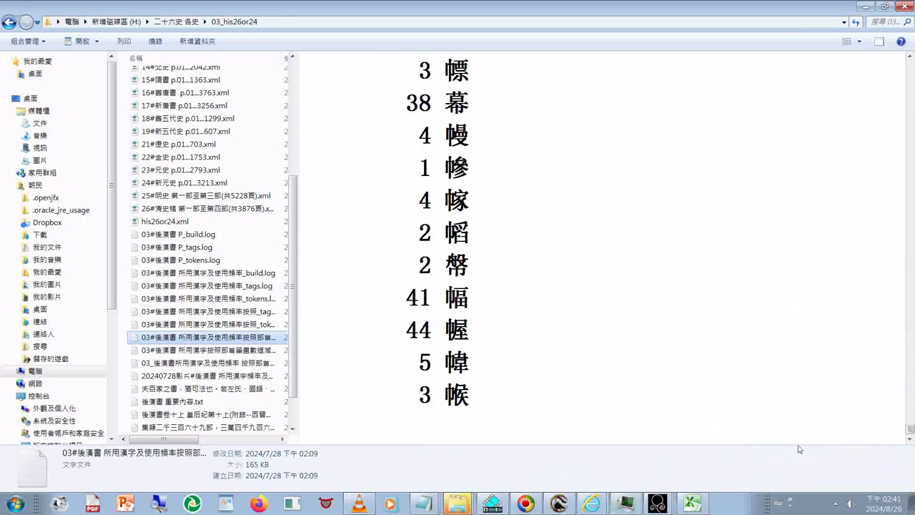
{"action": "left_click", "coordinate": [265, 352]}
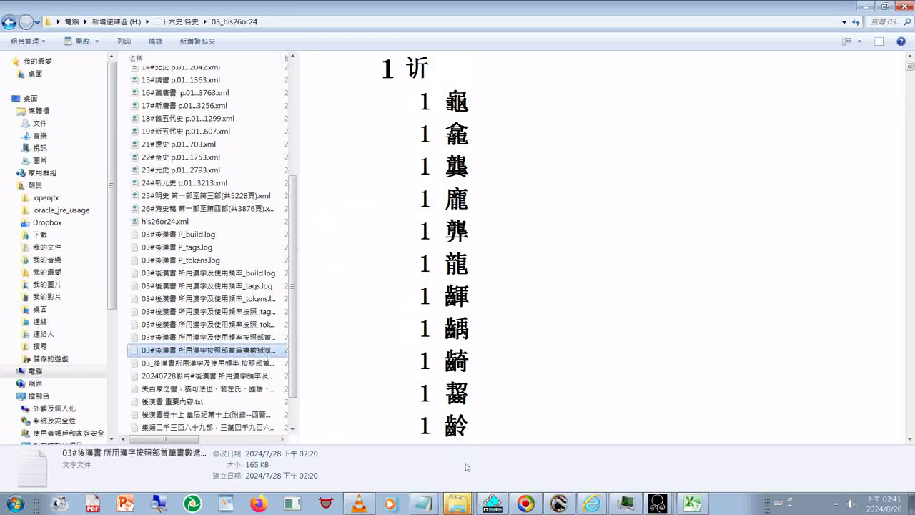
Bring the Notepad frequency list back to the front and move its window down to uncover the file preview
{"action": "left_click", "coordinate": [429, 508]}
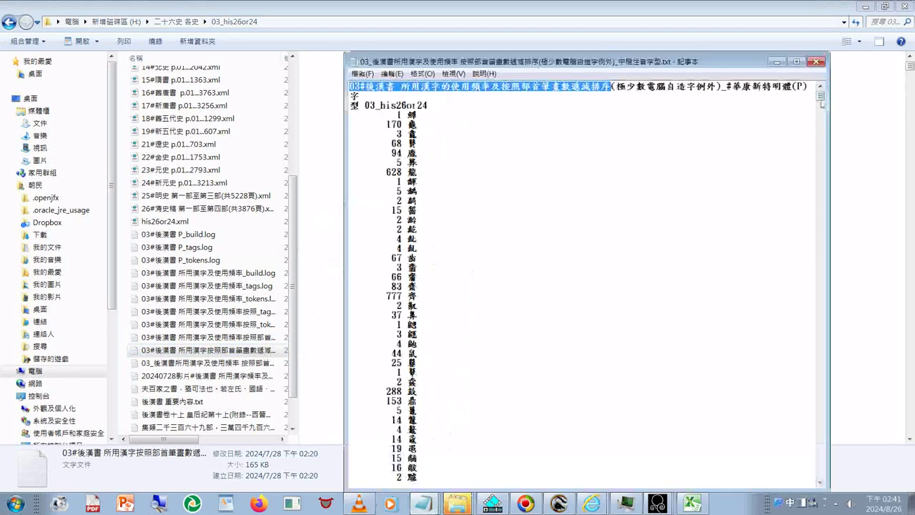
{"action": "mouse_move", "coordinate": [821, 101]}
{"action": "left_mouse_down"}
{"action": "mouse_move", "coordinate": [823, 478]}
{"action": "mouse_move", "coordinate": [820, 90]}
{"action": "left_mouse_up"}
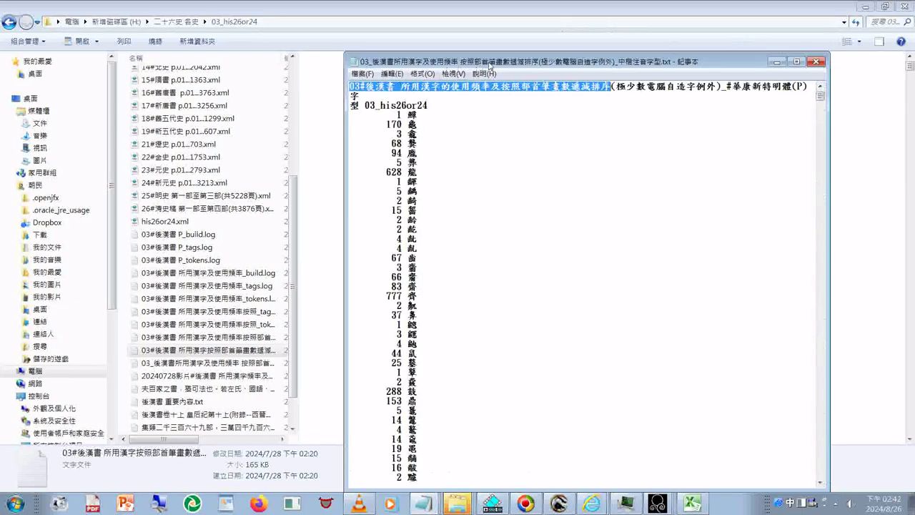
{"action": "left_click_drag", "start_coordinate": [490, 65], "coordinate": [466, 412]}
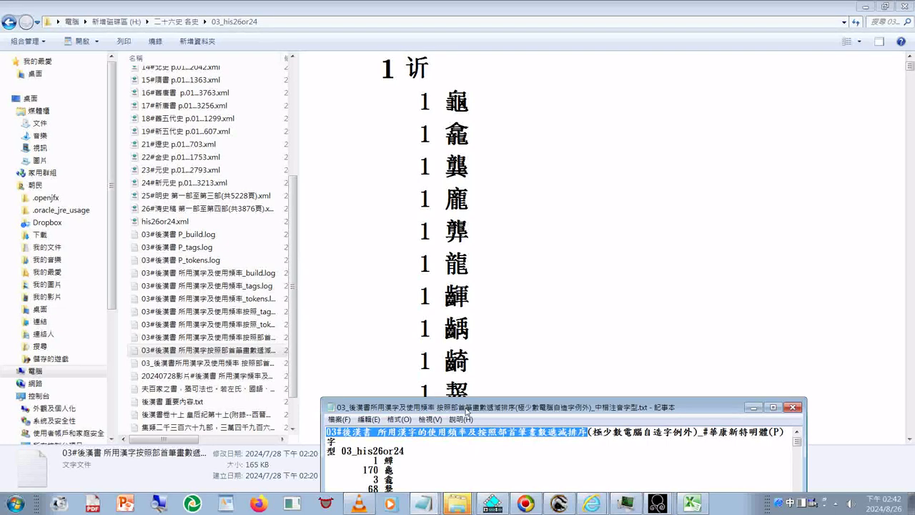
{"action": "left_click_drag", "start_coordinate": [466, 411], "coordinate": [478, 337]}
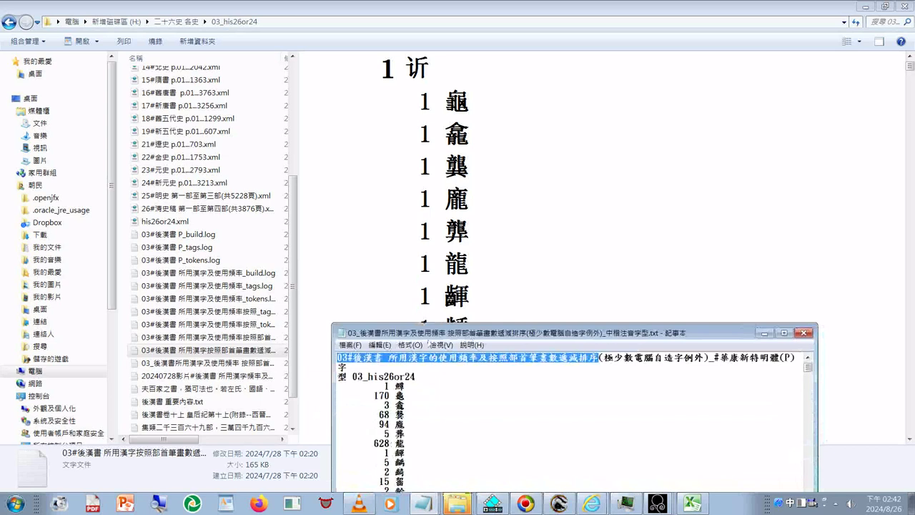
Save the edited frequency list and preview the 03_後漢書 file alongside the neighbouring list in the 03_his26or24 folder
{"action": "left_click", "coordinate": [350, 345]}
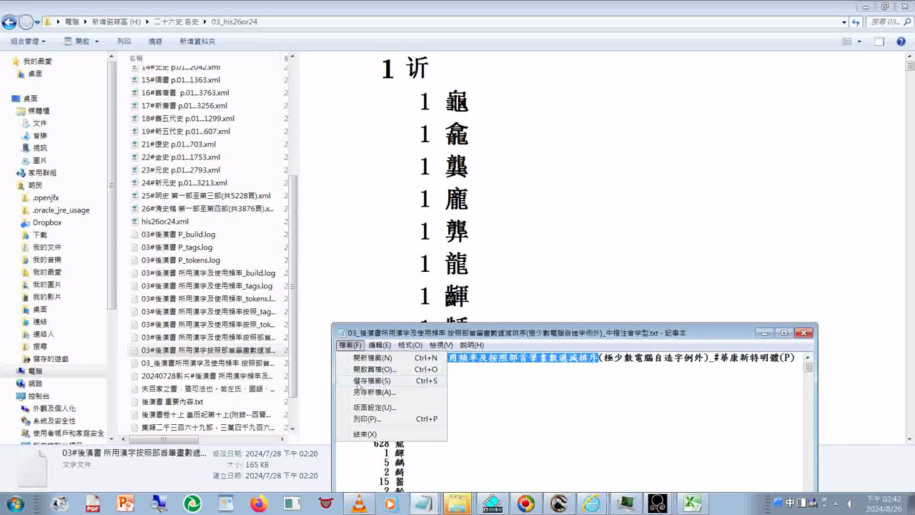
{"action": "left_click", "coordinate": [357, 382]}
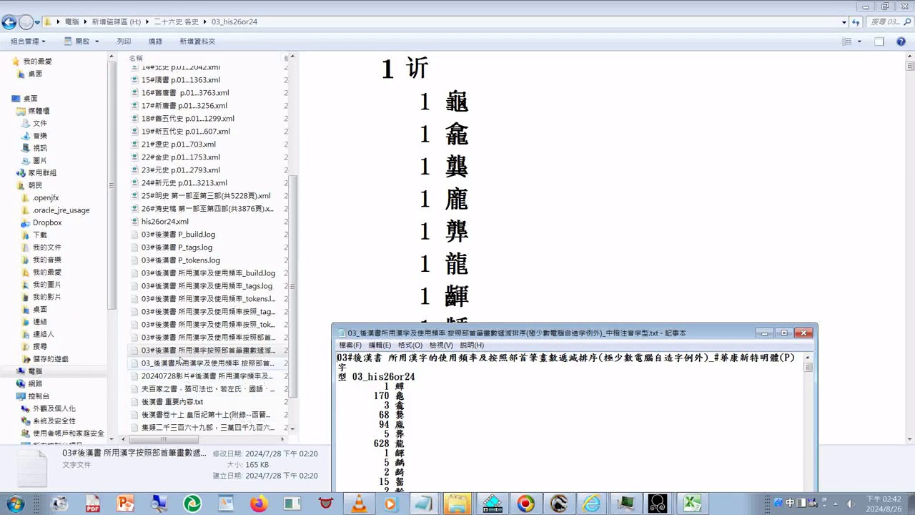
{"action": "left_click", "coordinate": [181, 351]}
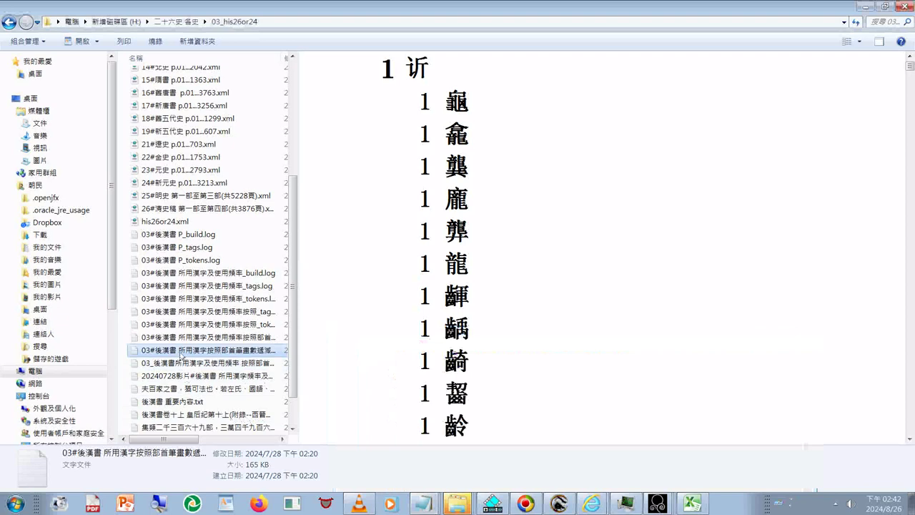
{"action": "left_click", "coordinate": [175, 363]}
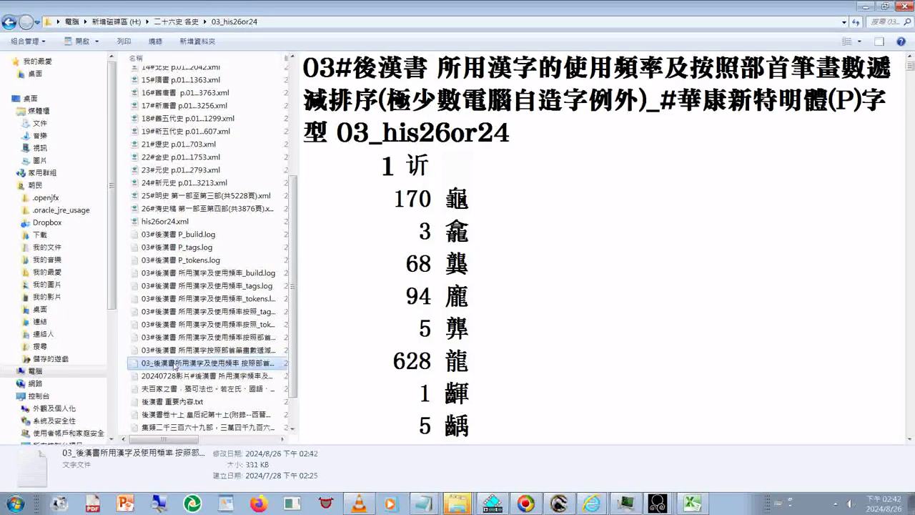
{"action": "right_click", "coordinate": [175, 366]}
{"action": "key", "text": "m"}
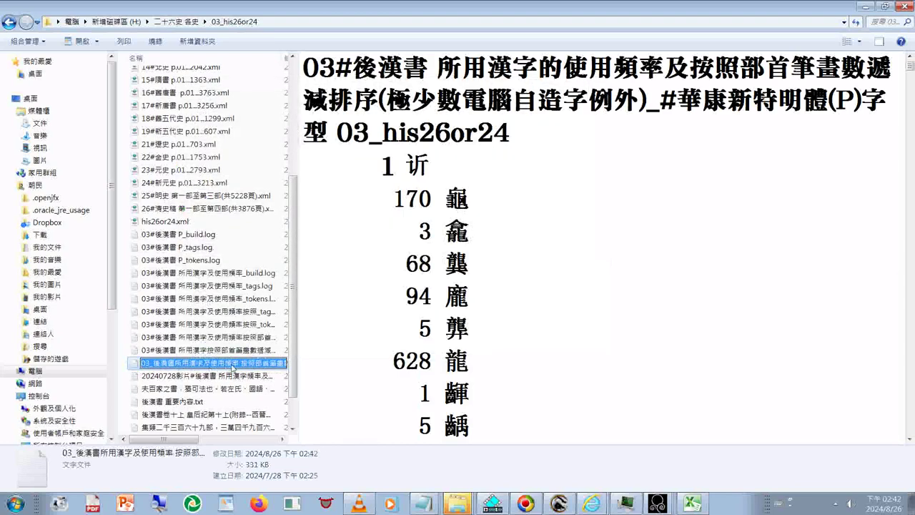
{"action": "left_click", "coordinate": [232, 365]}
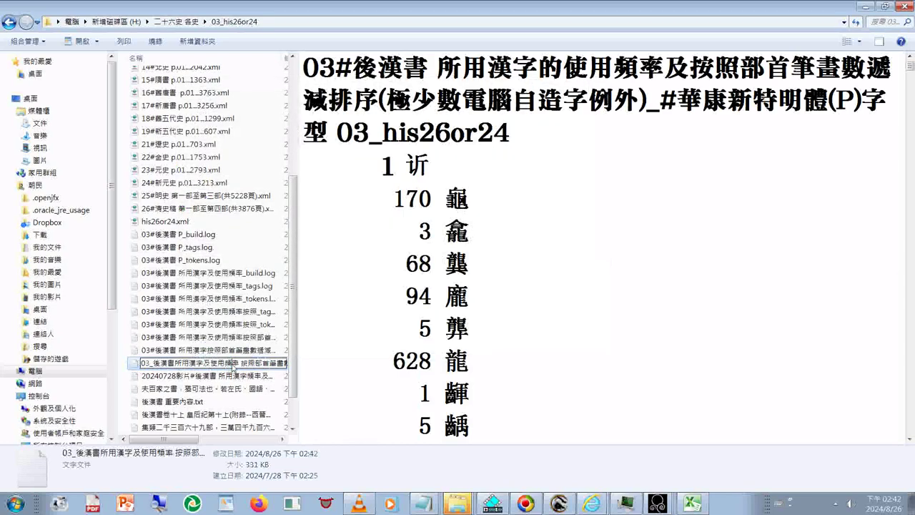
{"action": "key", "text": "Return"}
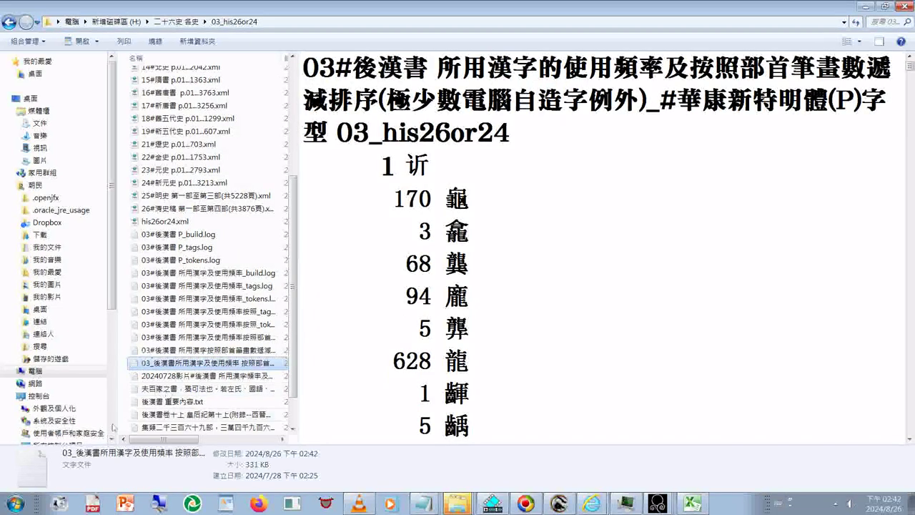
Open a new blank Notepad window and set its font to 標楷體, bold, size 8
{"action": "left_click", "coordinate": [15, 504]}
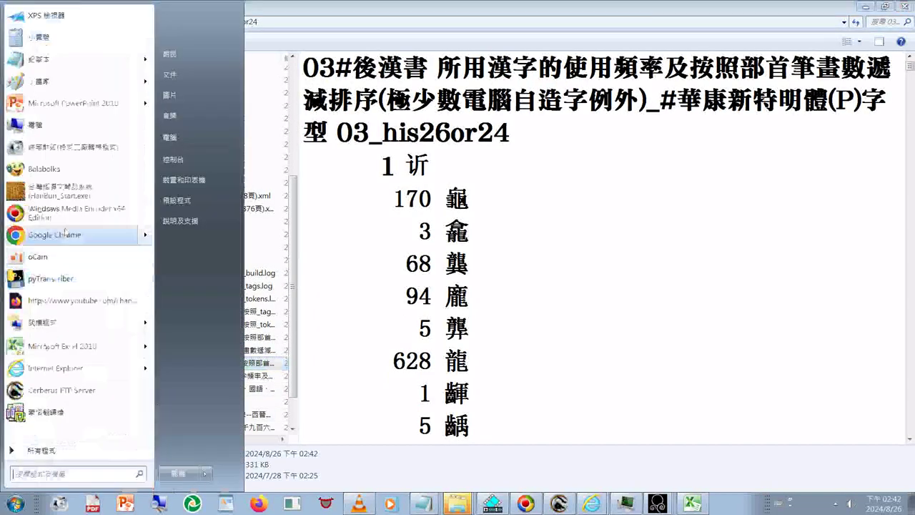
{"action": "left_click", "coordinate": [66, 61]}
{"action": "left_click", "coordinate": [364, 135]}
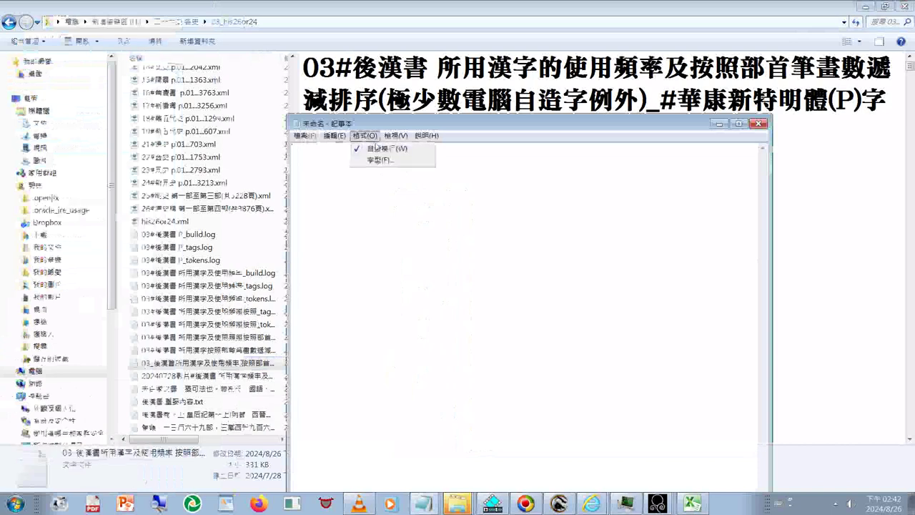
{"action": "left_click", "coordinate": [375, 161]}
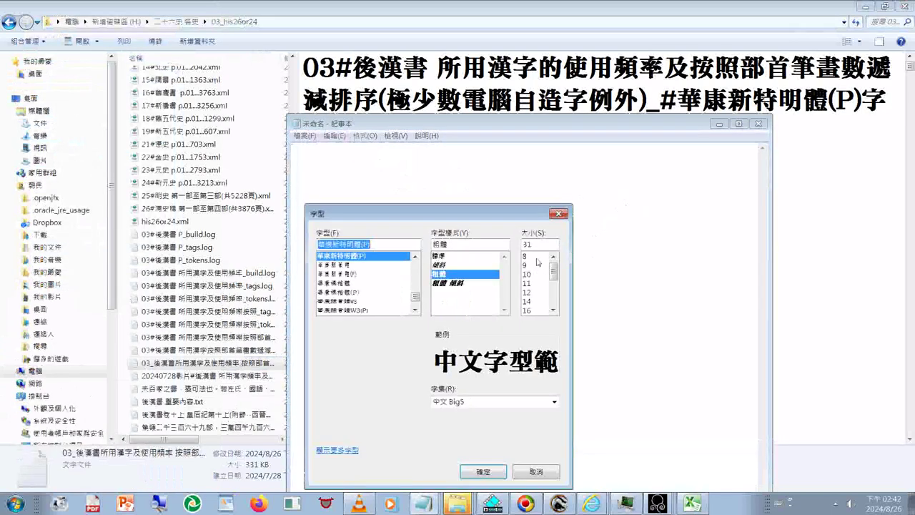
{"action": "scroll", "coordinate": [365, 286], "scroll_direction": "down", "scroll_amount": 3}
{"action": "left_click", "coordinate": [336, 311]}
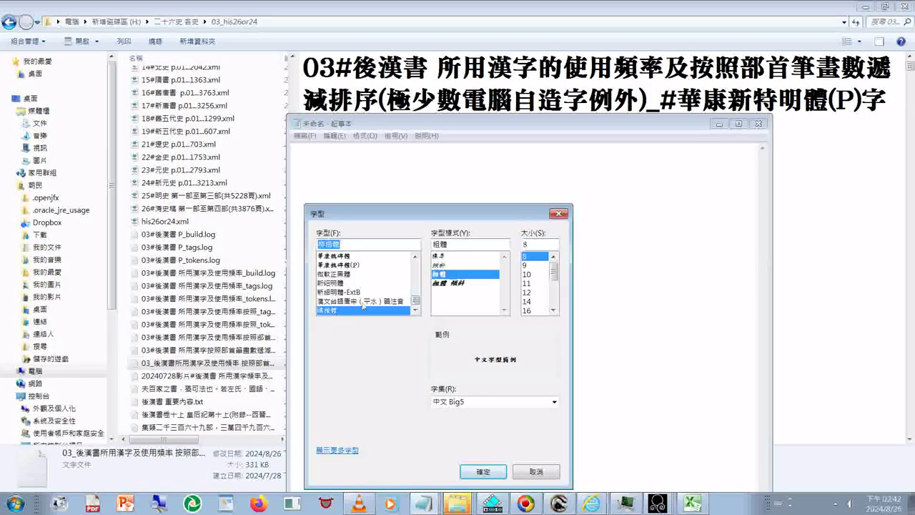
{"action": "left_click", "coordinate": [496, 473]}
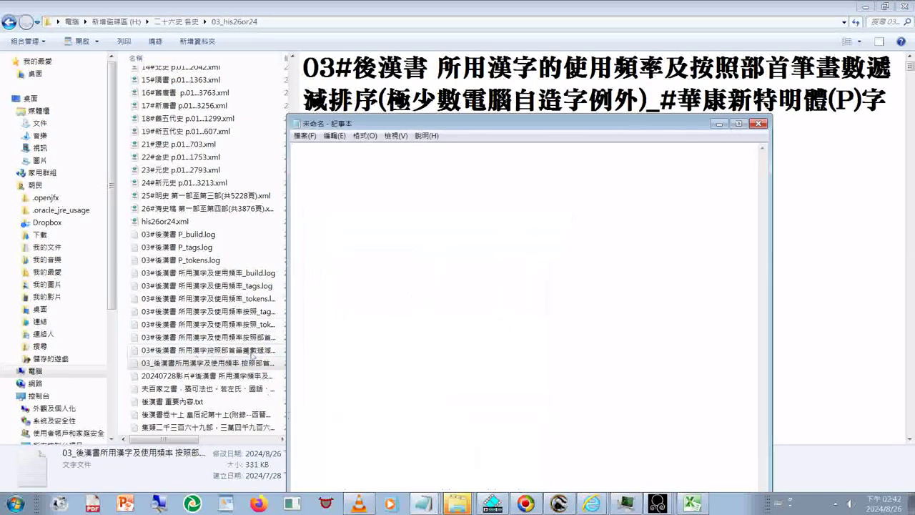
Load the 03_後漢書 frequency list file into the new Notepad window and go to its last line
{"action": "left_click_drag", "start_coordinate": [250, 362], "coordinate": [447, 268]}
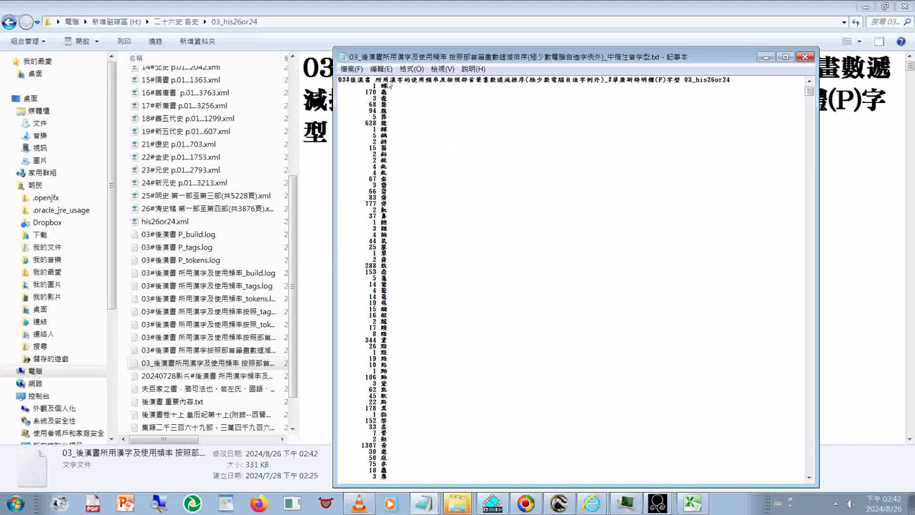
{"action": "left_click_drag", "start_coordinate": [809, 93], "coordinate": [808, 472]}
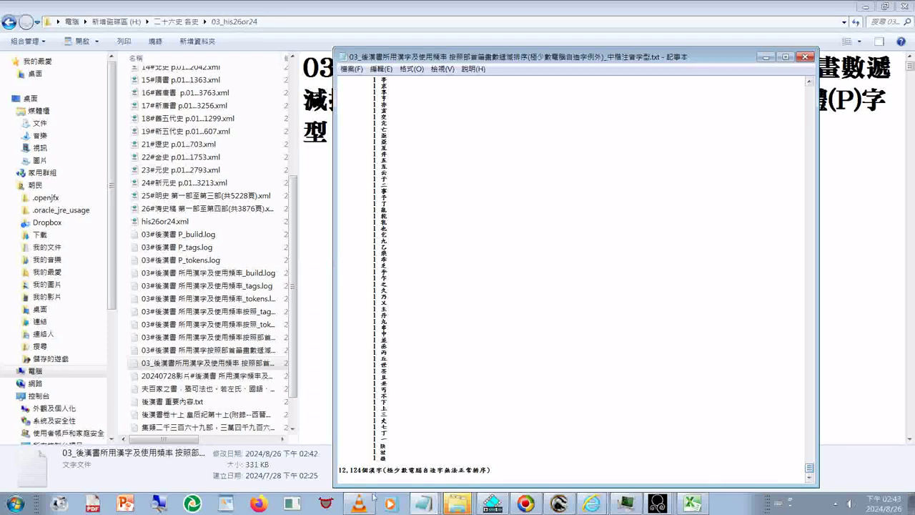
Return to the original Notepad window of the list and copy the selected title from 03# through 排序
{"action": "left_click", "coordinate": [422, 506]}
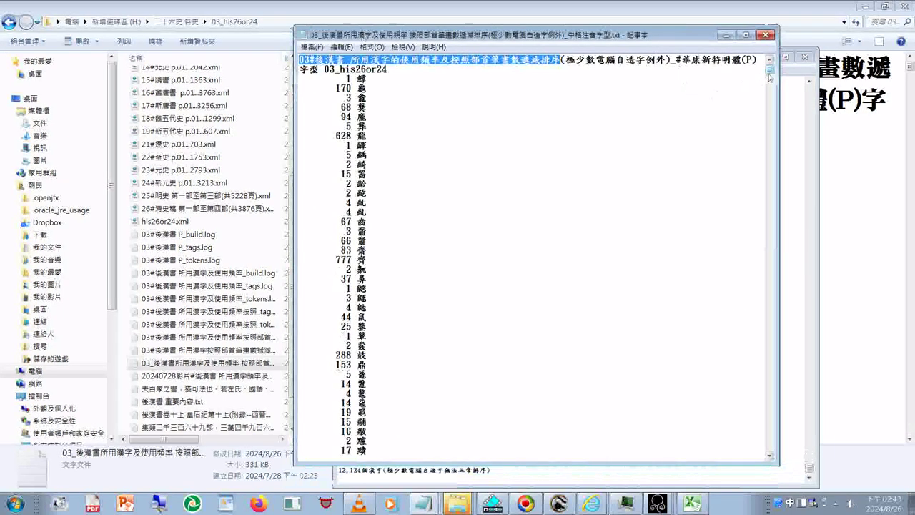
{"action": "left_click_drag", "start_coordinate": [770, 76], "coordinate": [747, 86]}
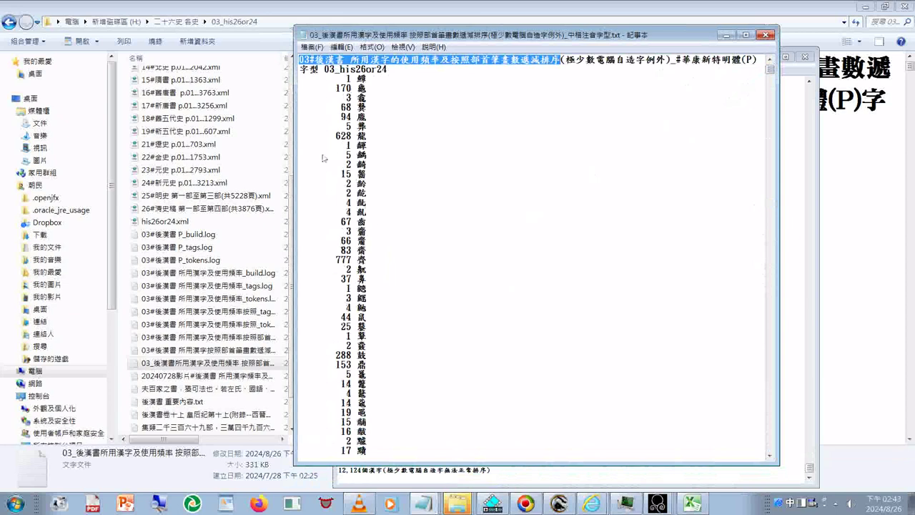
{"action": "right_click", "coordinate": [423, 61]}
{"action": "left_click", "coordinate": [456, 90]}
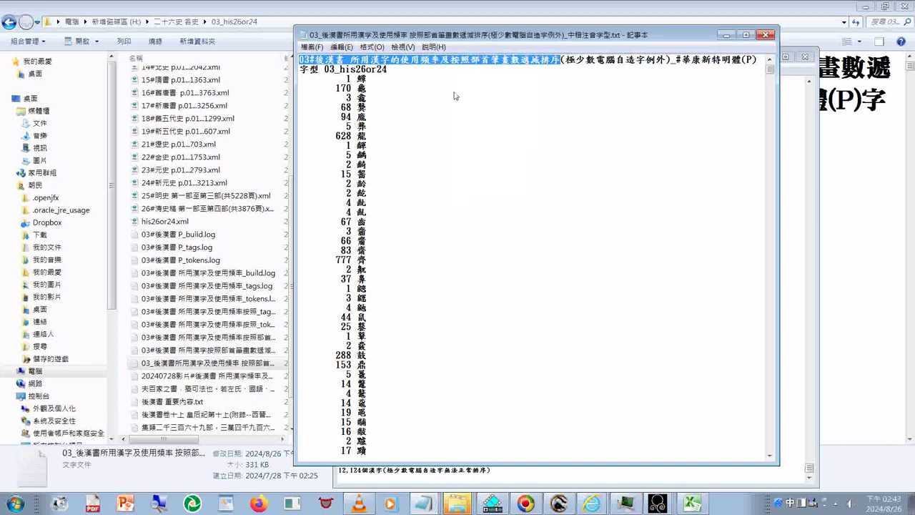
Find the dotted divider between the two lists, move the Find dialog aside, and highlight the frequency entry for 之
{"action": "scroll", "coordinate": [538, 319], "scroll_direction": "down", "scroll_amount": 5}
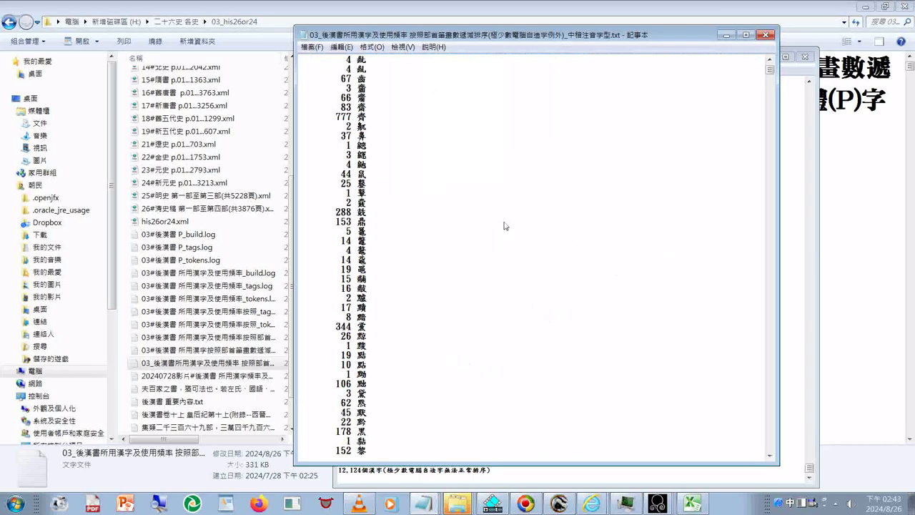
{"action": "key", "text": "ctrl+f"}
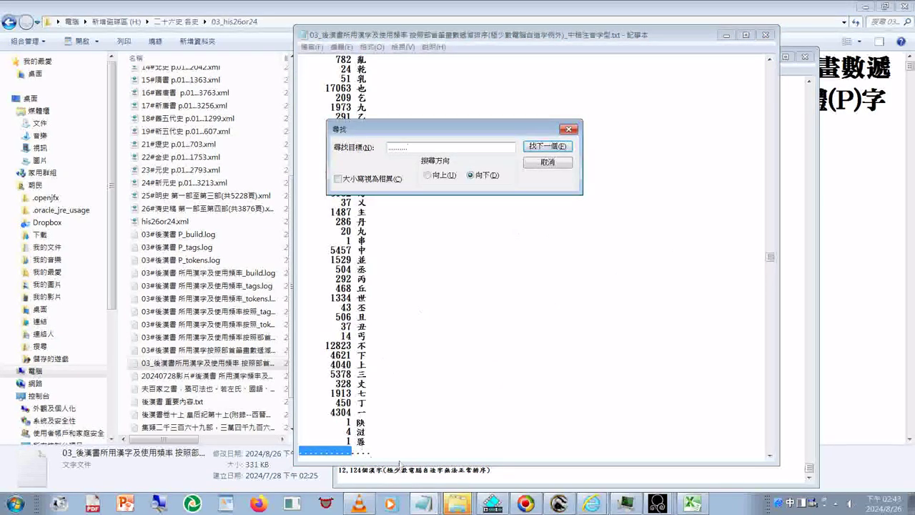
{"action": "left_click", "coordinate": [398, 453]}
{"action": "key", "text": "ctrl+v"}
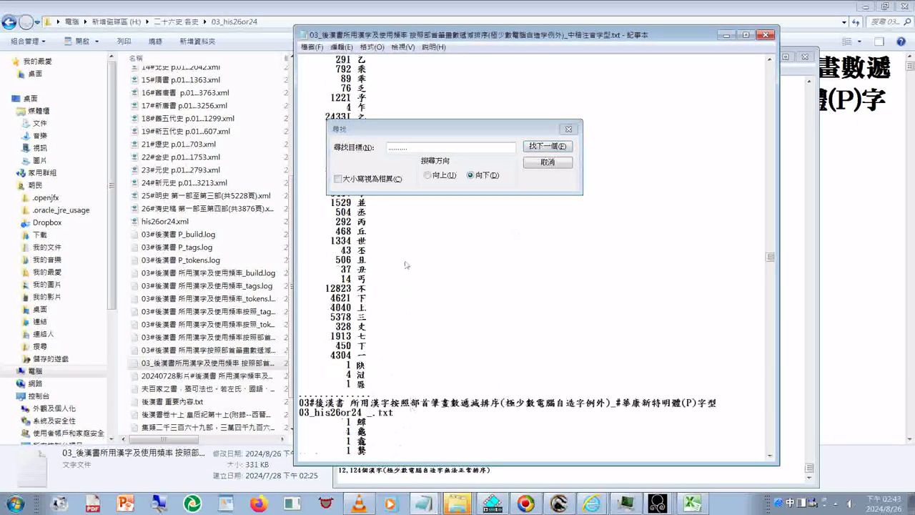
{"action": "left_click_drag", "start_coordinate": [400, 130], "coordinate": [564, 110]}
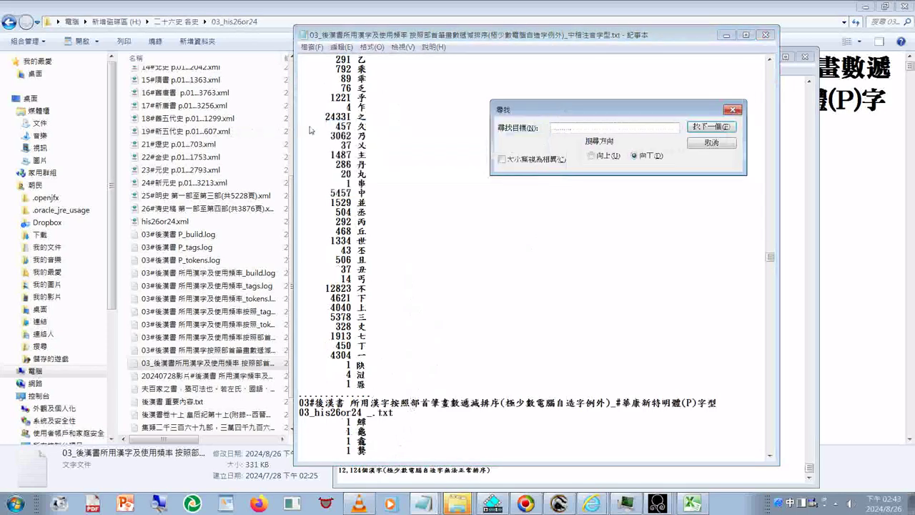
{"action": "left_click_drag", "start_coordinate": [325, 117], "coordinate": [369, 117]}
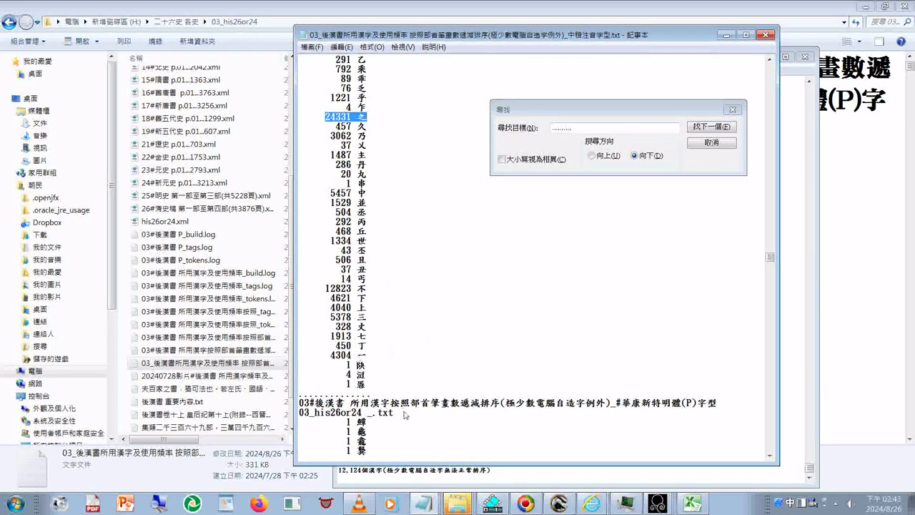
Delete _#華康新特明體(P)字型 03_his26or24 _.txt from the title of the second list below the dotted divider
{"action": "left_click_drag", "start_coordinate": [404, 415], "coordinate": [390, 414]}
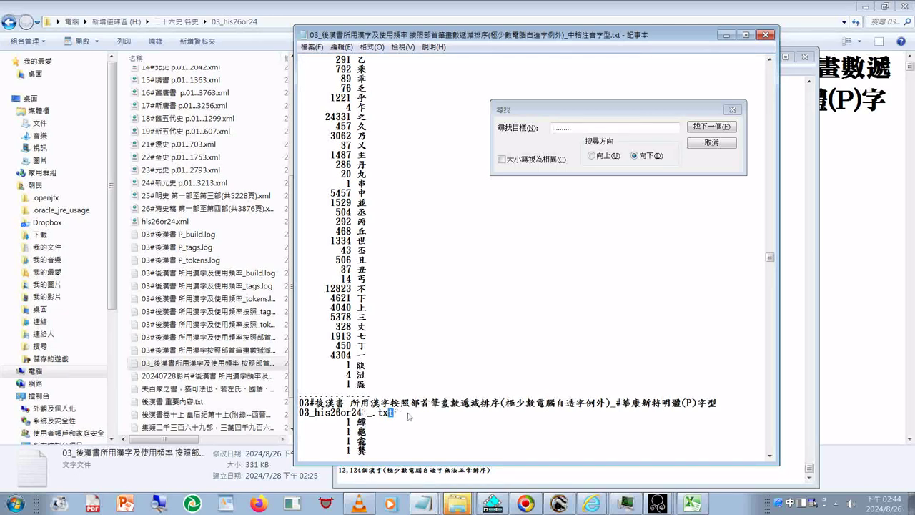
{"action": "left_click", "coordinate": [613, 405]}
{"action": "left_click_drag", "start_coordinate": [613, 405], "coordinate": [624, 415]}
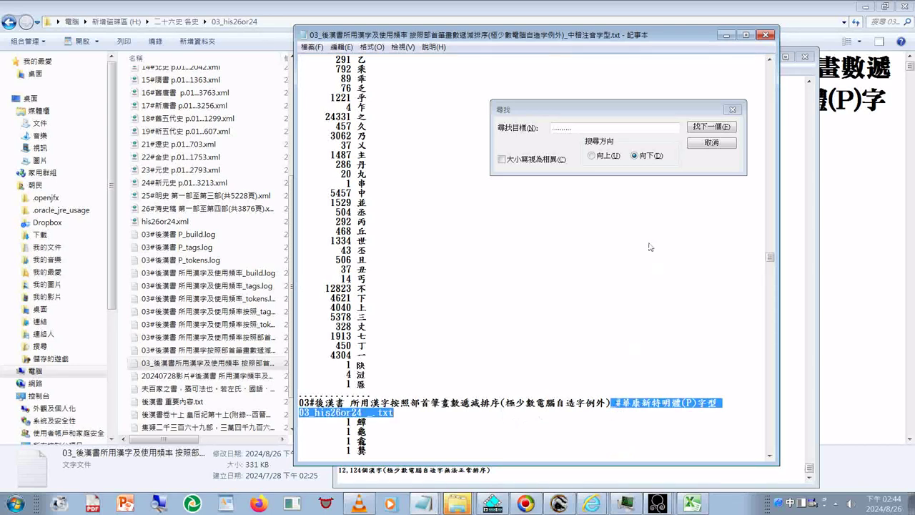
{"action": "key", "text": "Delete"}
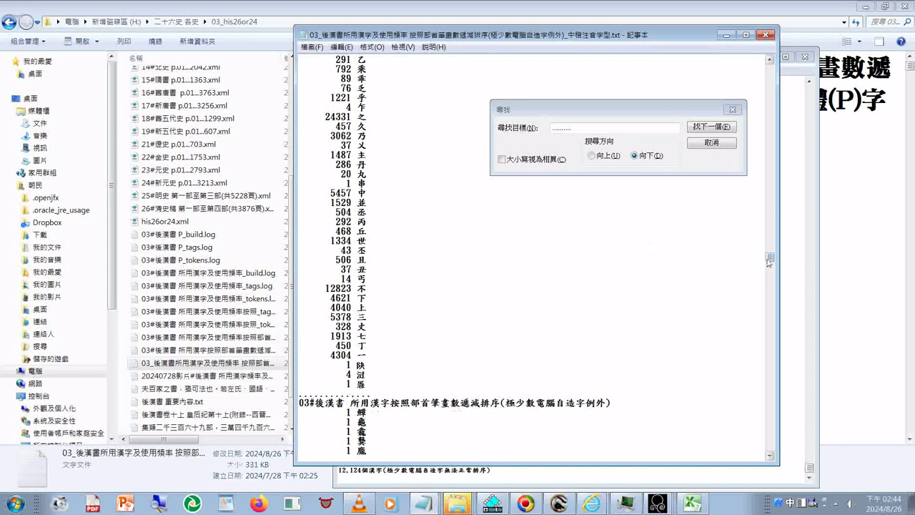
Check the closing character-count line and its parenthesised note at the end of the document, and save the file
{"action": "left_click_drag", "start_coordinate": [770, 258], "coordinate": [770, 447]}
{"action": "left_click_drag", "start_coordinate": [481, 449], "coordinate": [419, 450]}
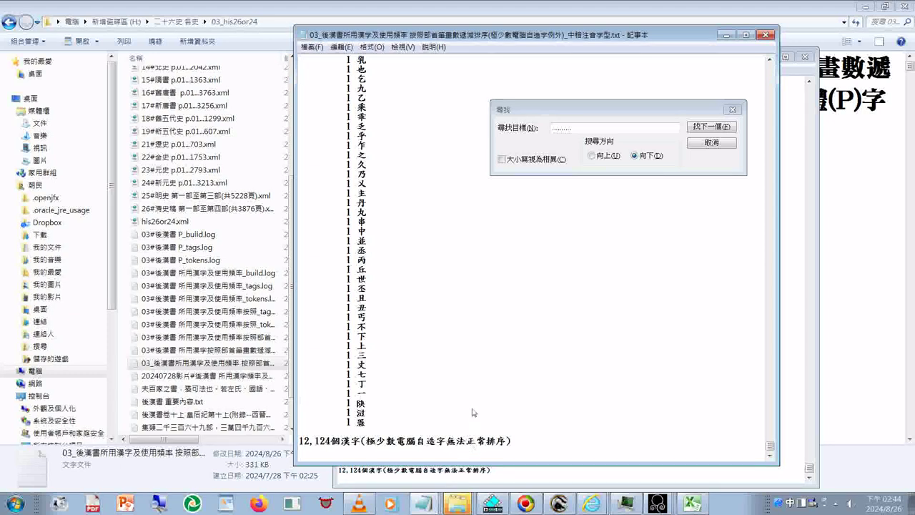
{"action": "left_click_drag", "start_coordinate": [349, 407], "coordinate": [535, 455]}
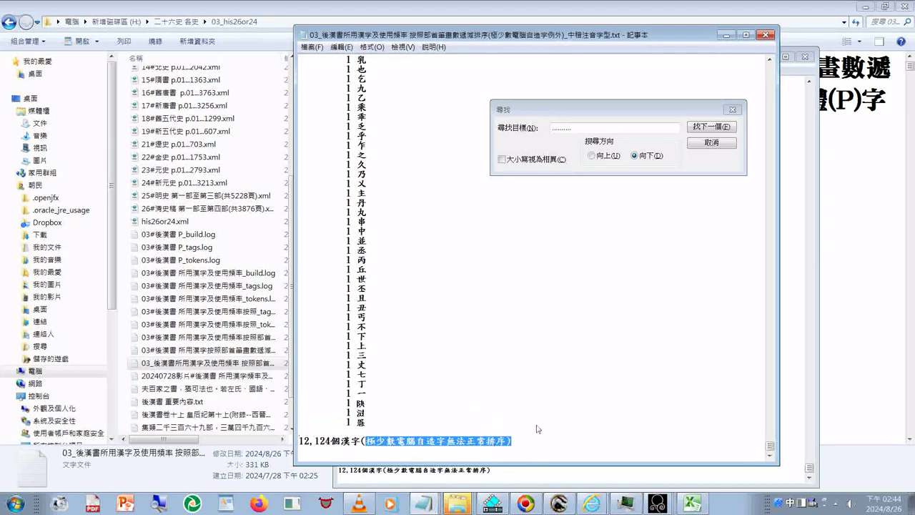
{"action": "left_click", "coordinate": [536, 428]}
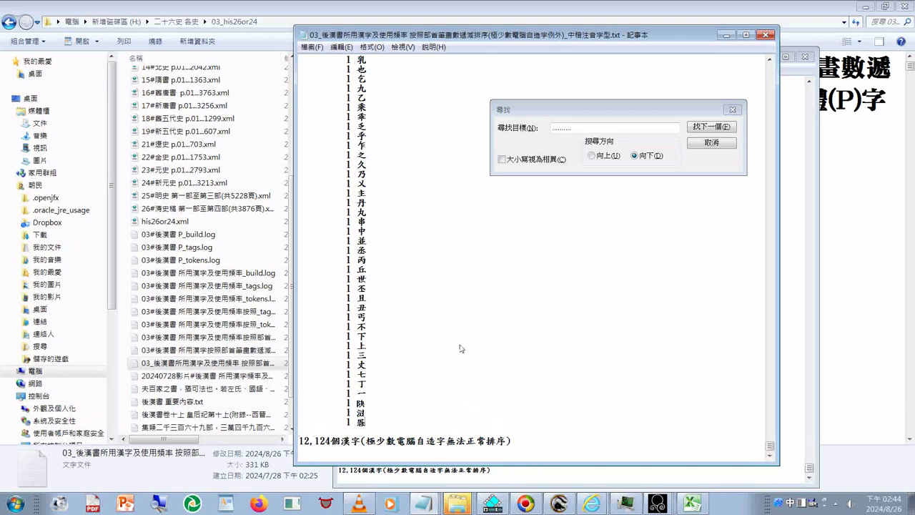
{"action": "left_click", "coordinate": [312, 46]}
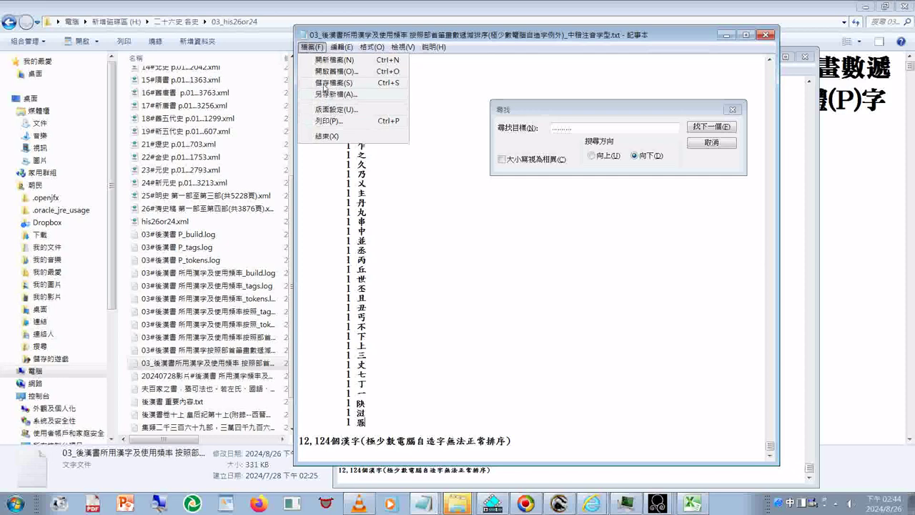
{"action": "left_click", "coordinate": [323, 84]}
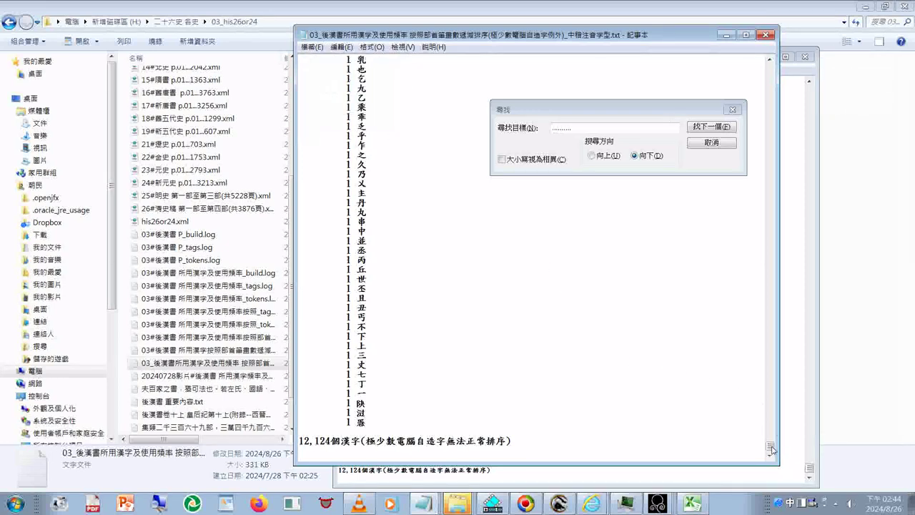
Delete _#華康新特明體(P)字型 03_his26or24 from the title at the start of the document and save the file
{"action": "left_click_drag", "start_coordinate": [772, 449], "coordinate": [774, 68]}
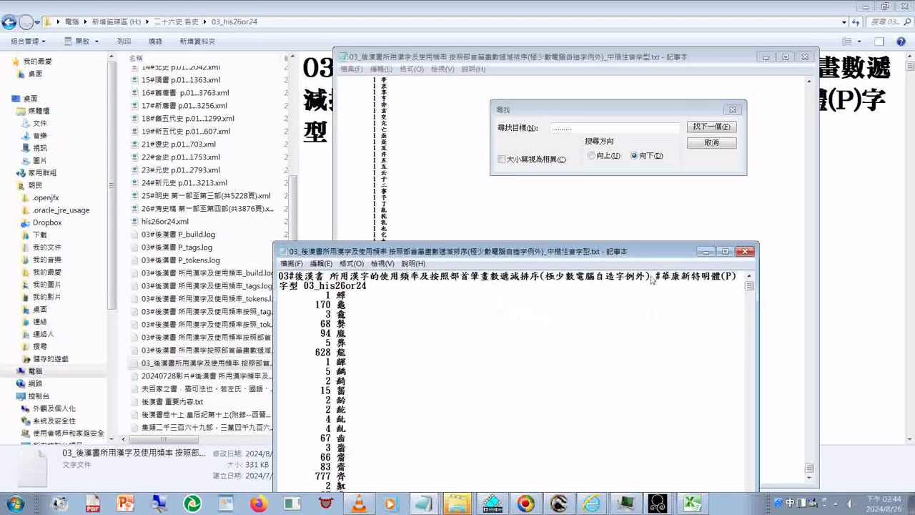
{"action": "left_click_drag", "start_coordinate": [649, 276], "coordinate": [672, 293]}
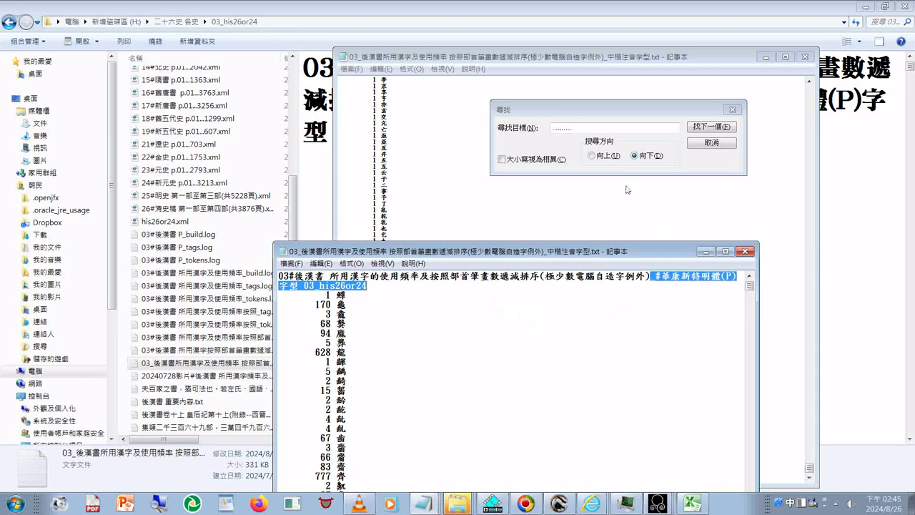
{"action": "key", "text": "Delete"}
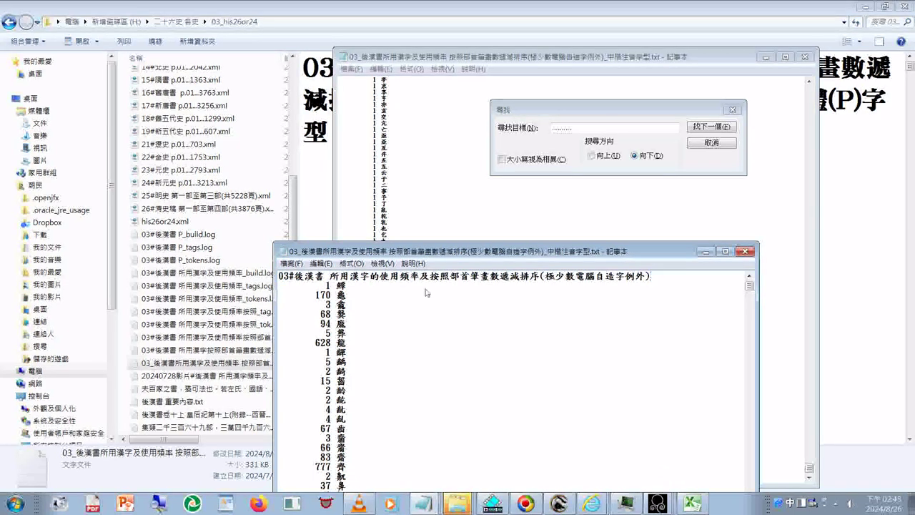
{"action": "left_click", "coordinate": [293, 263]}
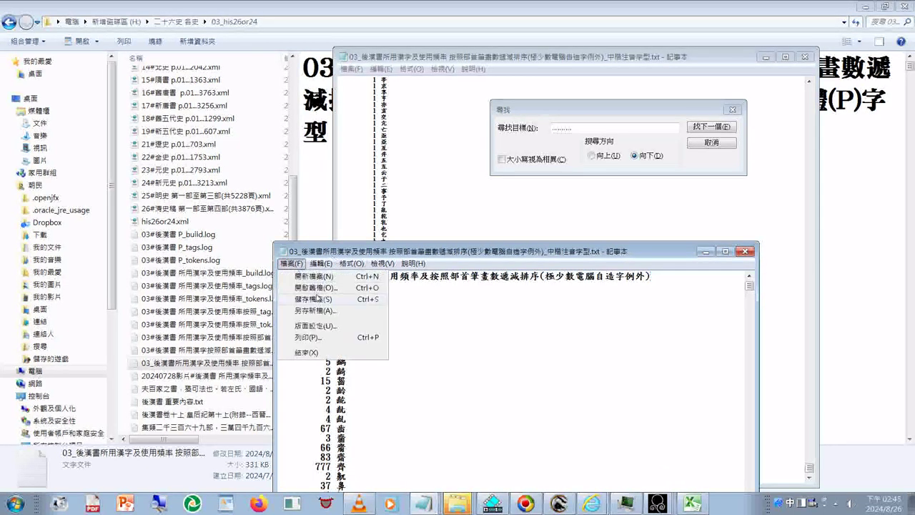
{"action": "left_click", "coordinate": [316, 301]}
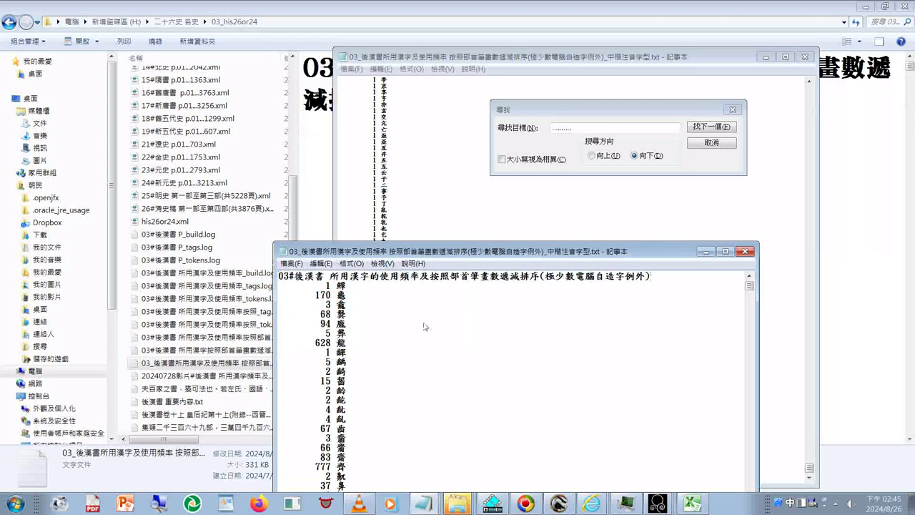
Show the sort and filter options for the character list in Excel, and return to the frequency list in Notepad
{"action": "left_click_drag", "start_coordinate": [424, 252], "coordinate": [457, 168]}
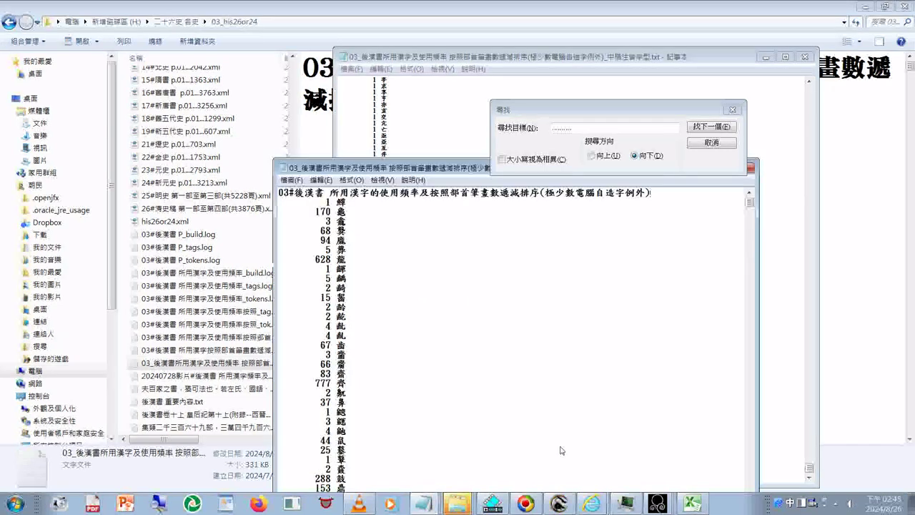
{"action": "left_click", "coordinate": [692, 505]}
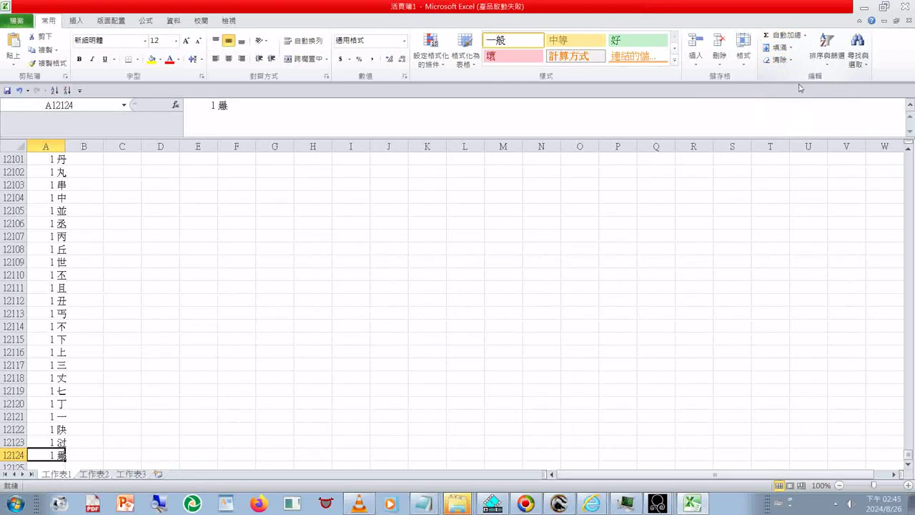
{"action": "left_click", "coordinate": [826, 67]}
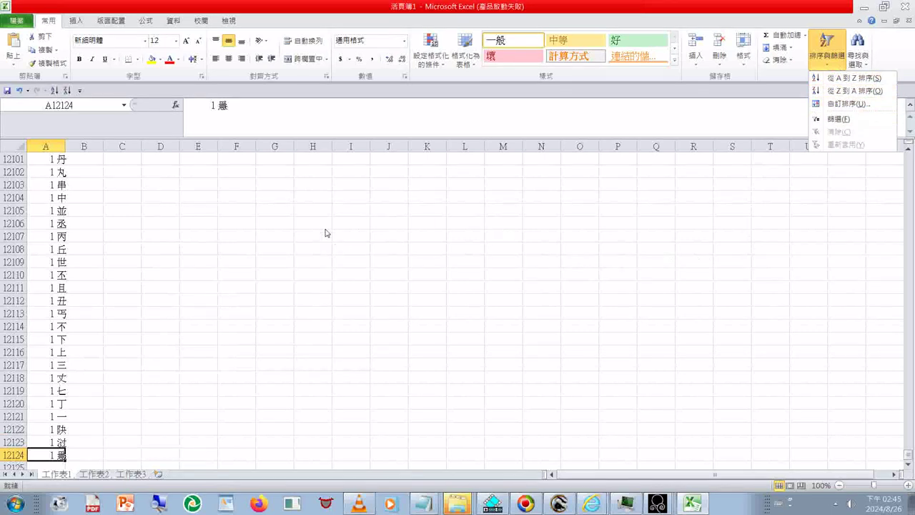
{"action": "left_click", "coordinate": [429, 502]}
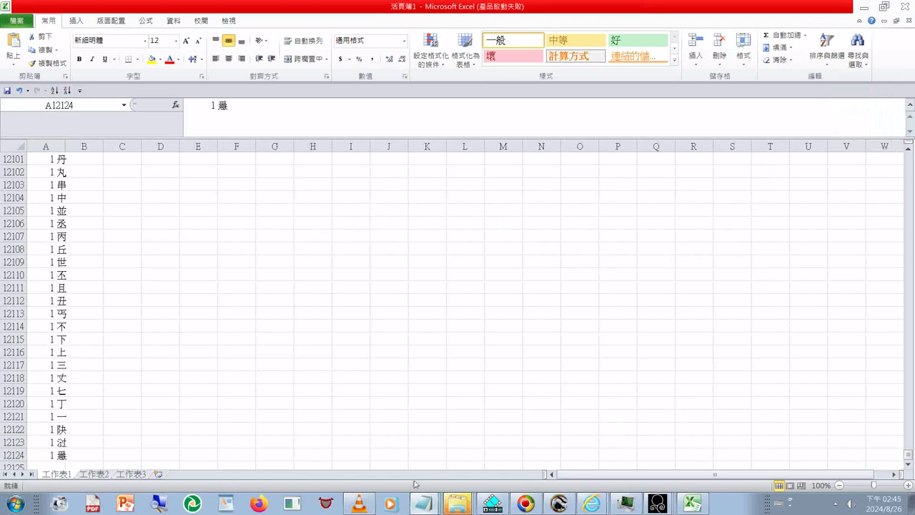
{"action": "left_click_drag", "start_coordinate": [809, 468], "coordinate": [791, 230]}
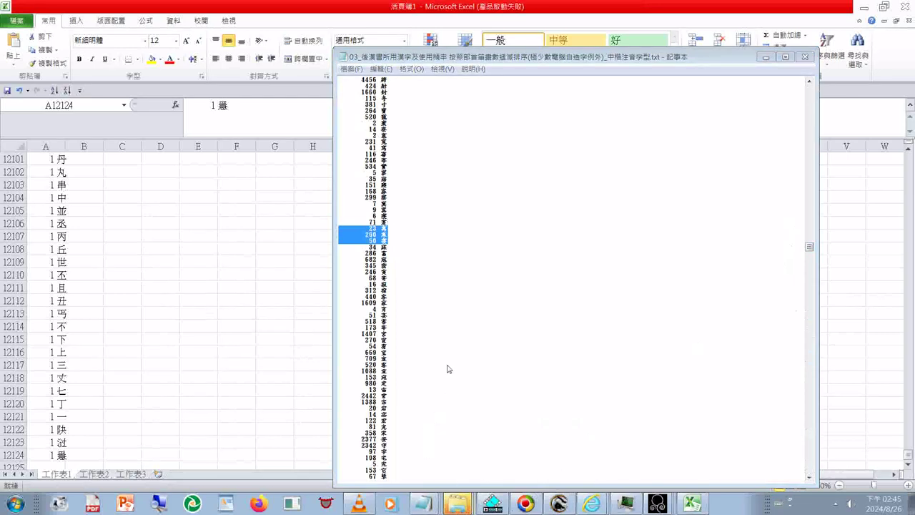
Browse the 後漢書 log files in the 03_his26or24 folder and select 03#後漢書 所用漢字及使用頻率按照_tokens.log
{"action": "key", "text": "alt+Tab"}
{"action": "left_click", "coordinate": [259, 324]}
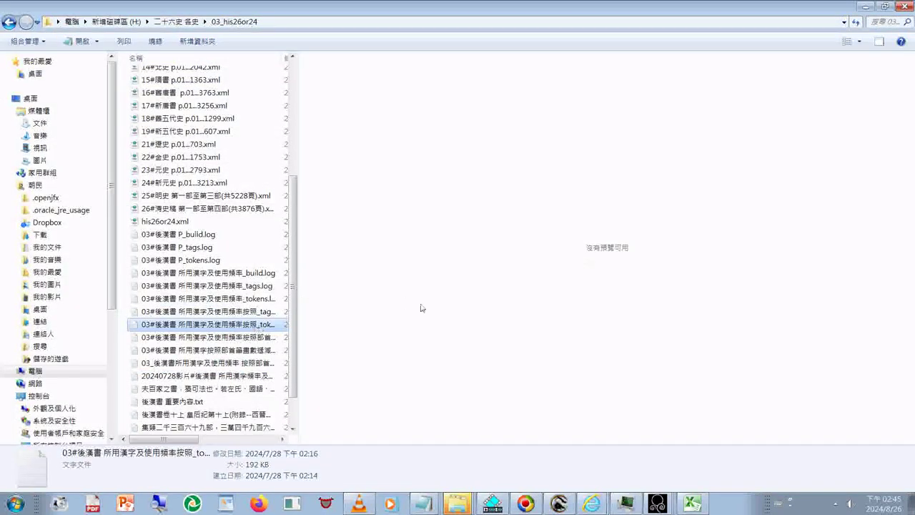
{"action": "key", "text": "Up"}
{"action": "key", "text": "Up"}
{"action": "key", "text": "Up"}
{"action": "key", "text": "Up"}
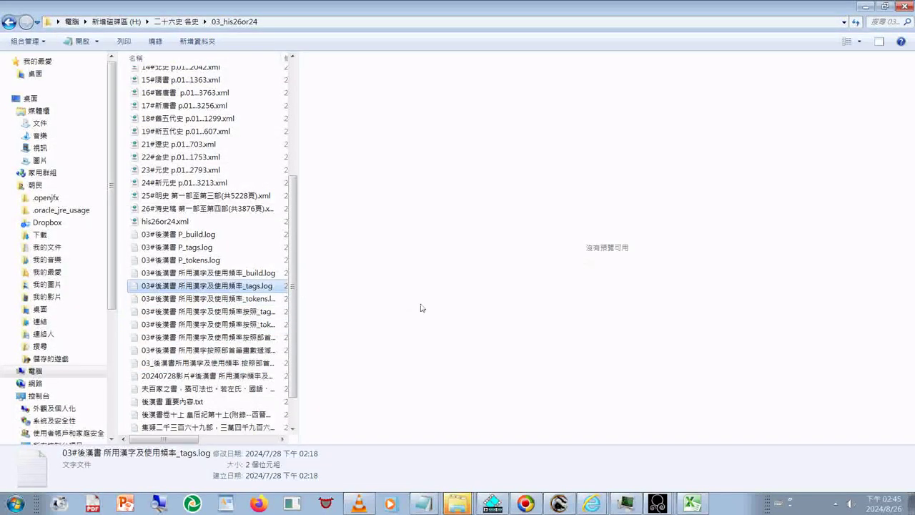
{"action": "key", "text": "Down"}
{"action": "key", "text": "Down"}
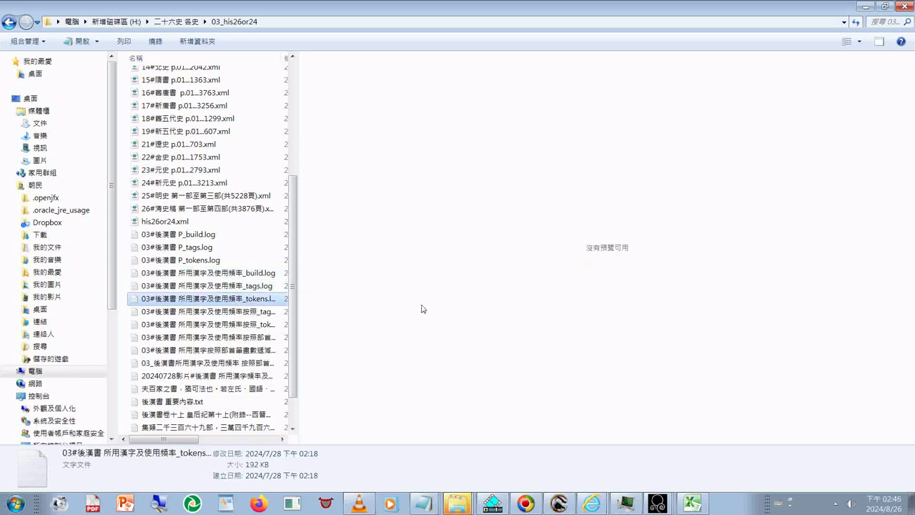
{"action": "key", "text": "Down"}
{"action": "key", "text": "Down"}
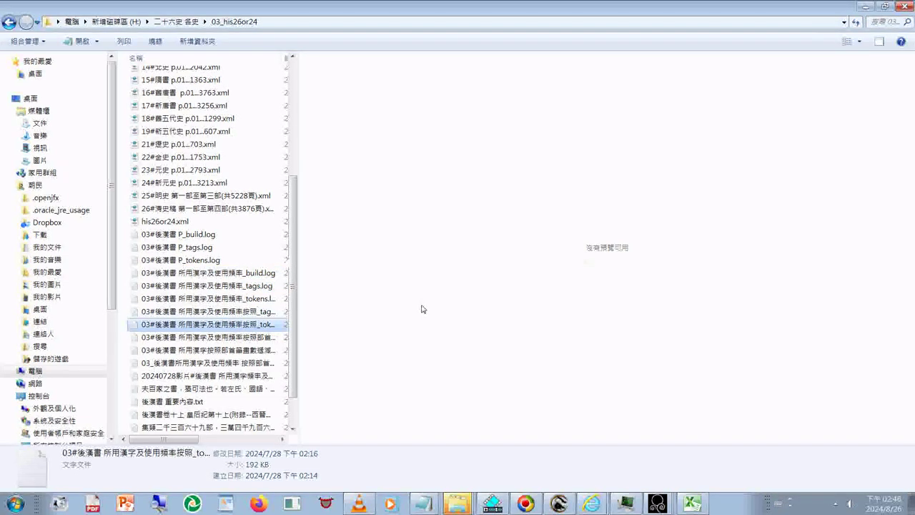
Open a blank Notepad document, set its font to 標楷體 at size 12, and move its window clear of the file list
{"action": "left_click", "coordinate": [17, 506]}
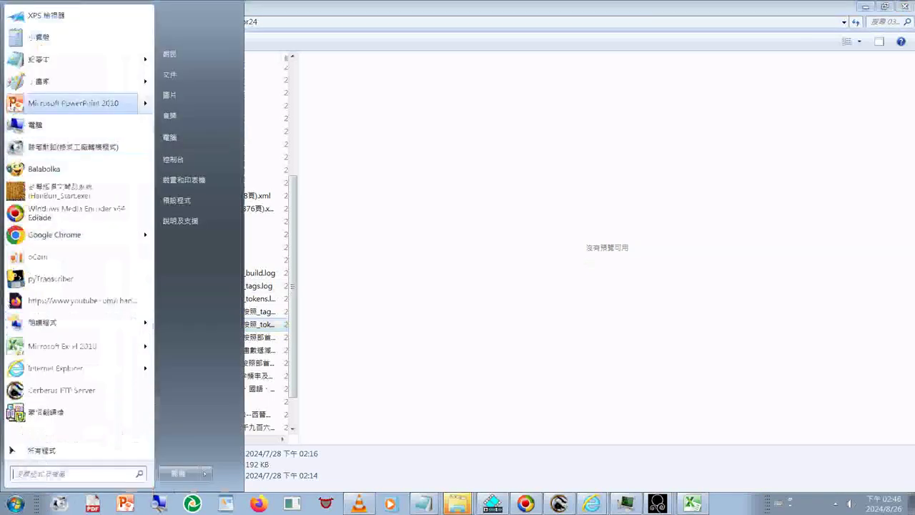
{"action": "left_click", "coordinate": [43, 60]}
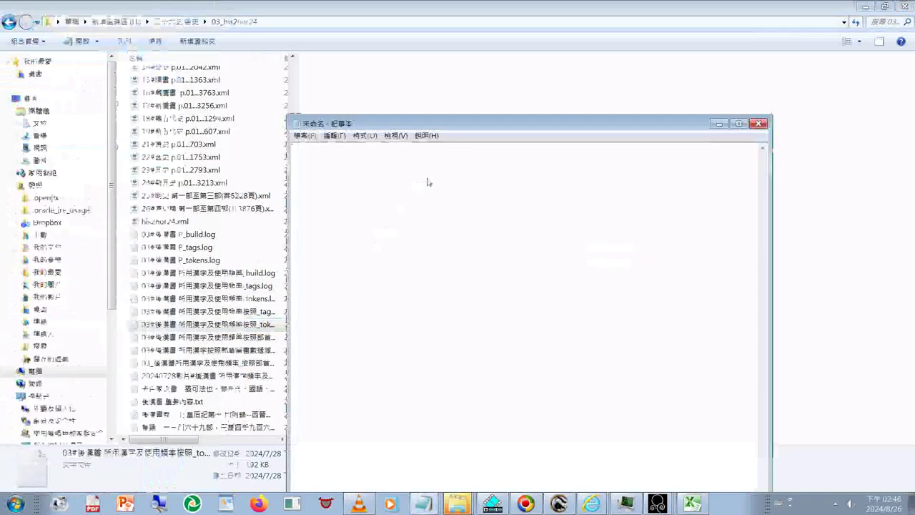
{"action": "left_click", "coordinate": [385, 160]}
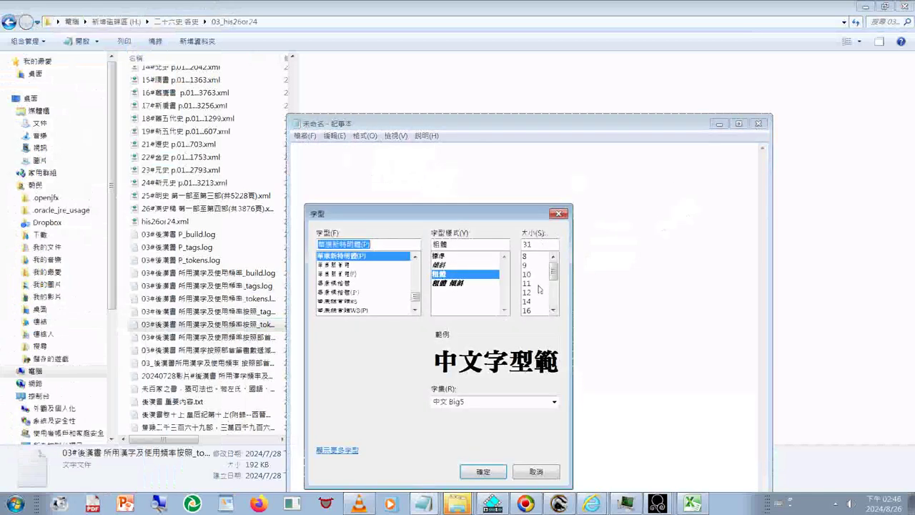
{"action": "left_click", "coordinate": [540, 288]}
{"action": "scroll", "coordinate": [364, 286], "scroll_direction": "down", "scroll_amount": 3}
{"action": "left_click", "coordinate": [364, 310]}
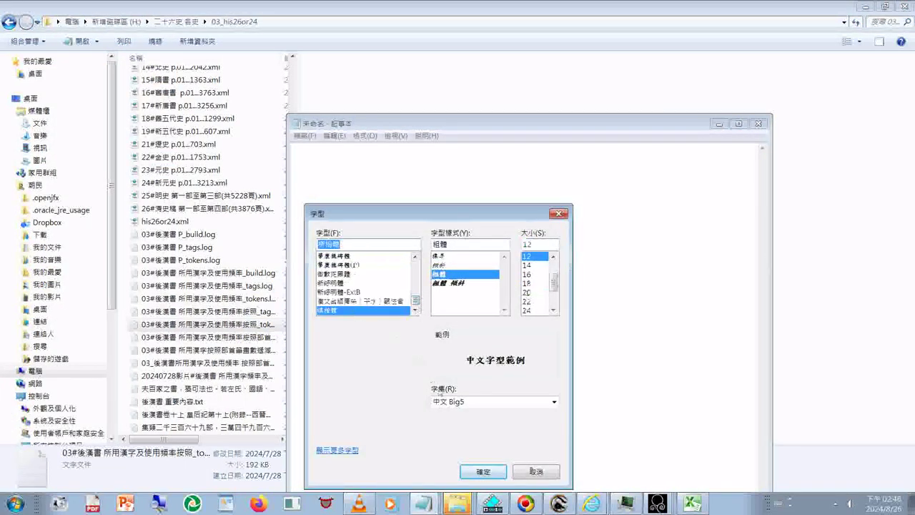
{"action": "left_click", "coordinate": [483, 471]}
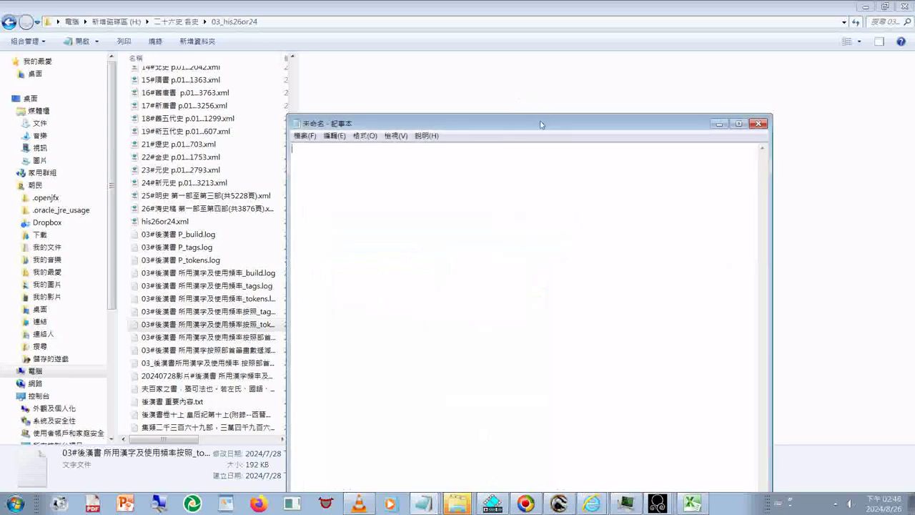
{"action": "left_click_drag", "start_coordinate": [541, 124], "coordinate": [614, 25]}
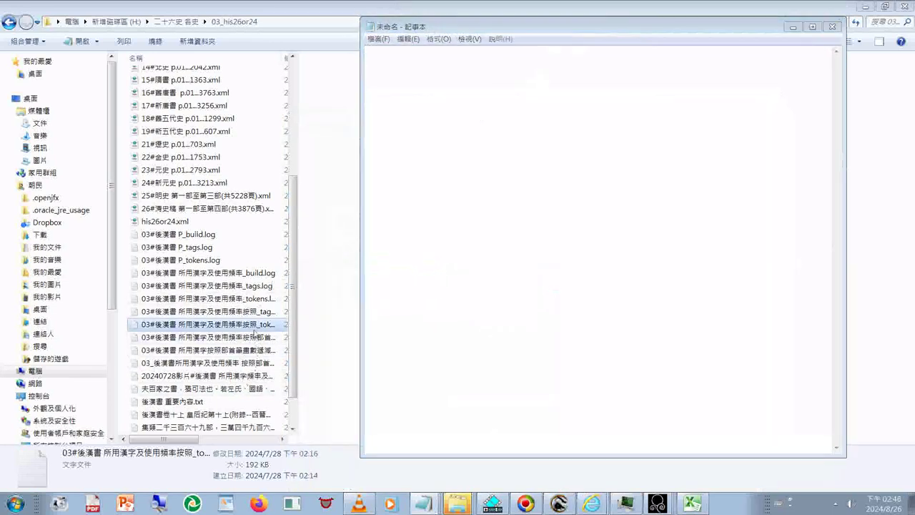
Open 03#後漢書 所用漢字及使用頻率按照_tokens.log in the blank Notepad window and highlight the number 24331 near the end of the list
{"action": "left_click_drag", "start_coordinate": [254, 334], "coordinate": [511, 227]}
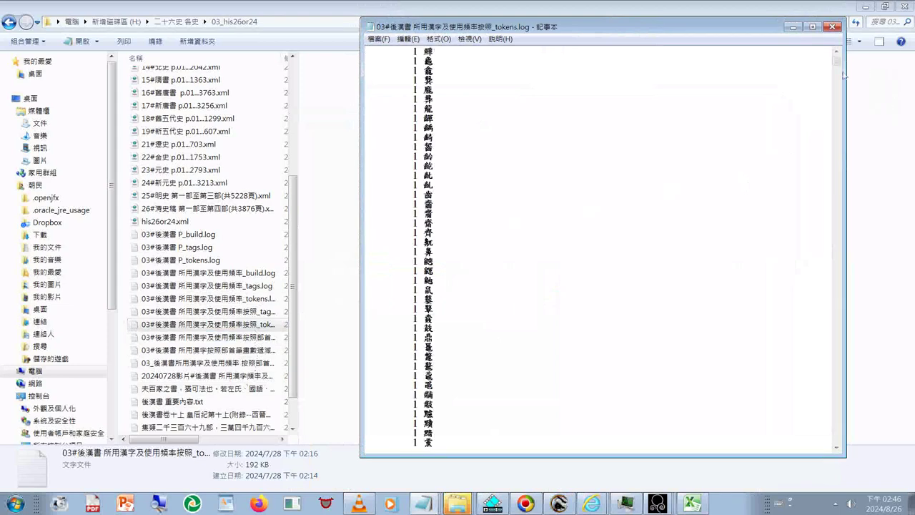
{"action": "left_click_drag", "start_coordinate": [836, 61], "coordinate": [874, 448]}
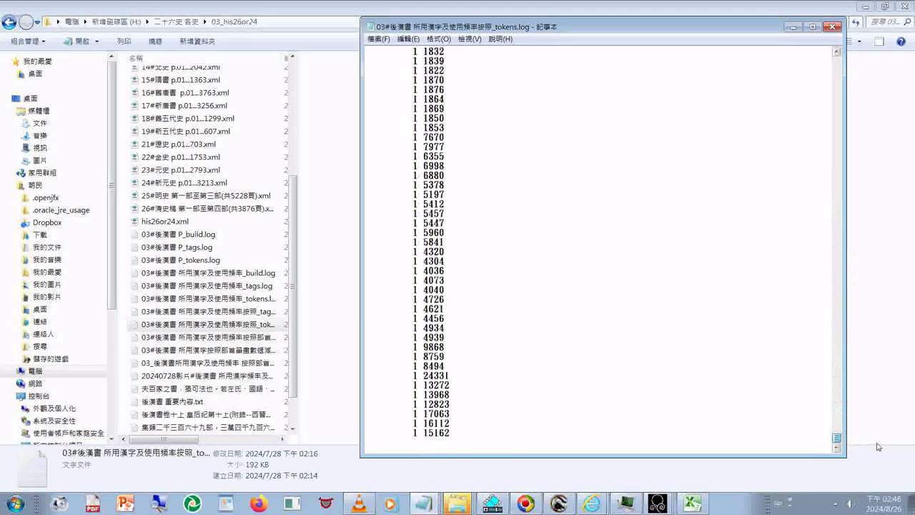
{"action": "mouse_move", "coordinate": [878, 447]}
{"action": "left_mouse_down"}
{"action": "mouse_move", "coordinate": [880, 374]}
{"action": "mouse_move", "coordinate": [878, 445]}
{"action": "left_mouse_up"}
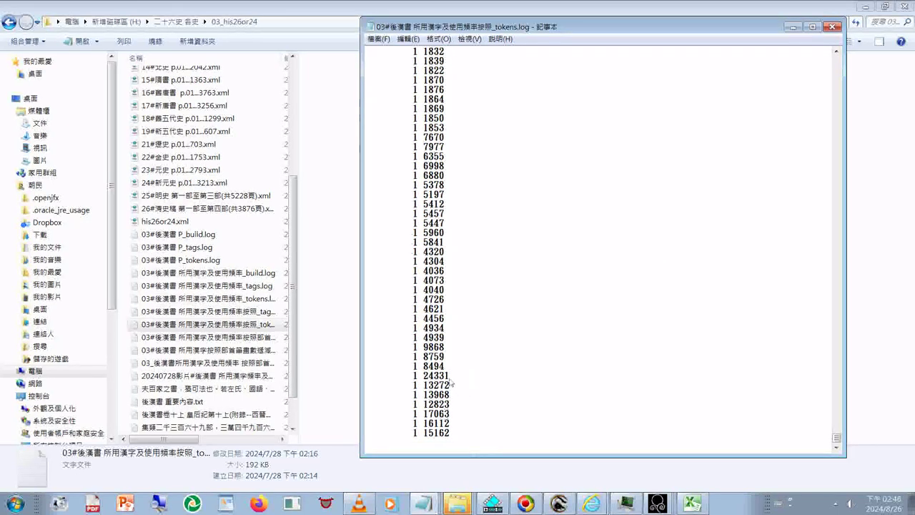
{"action": "left_click_drag", "start_coordinate": [425, 376], "coordinate": [456, 384]}
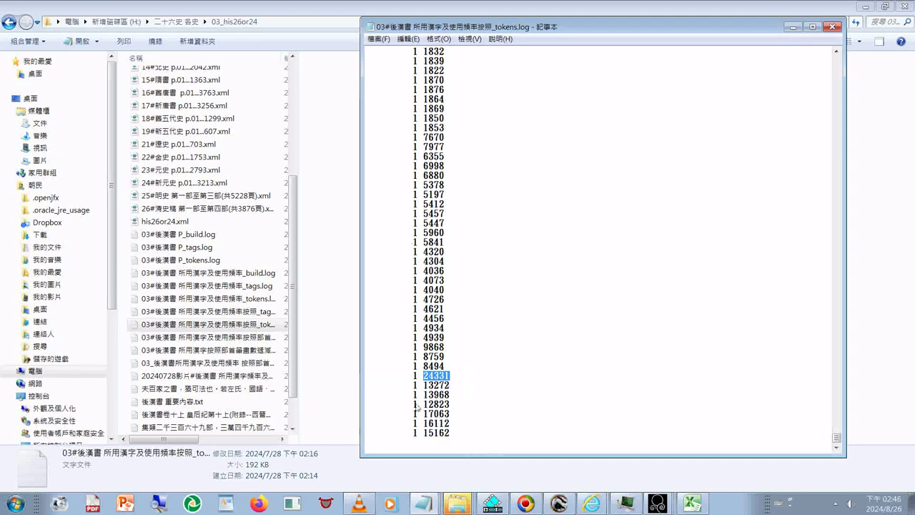
Return to the 後漢書 frequency list ordered by radical and stroke count, and examine the entries with the 人 radical
{"action": "left_click", "coordinate": [409, 481]}
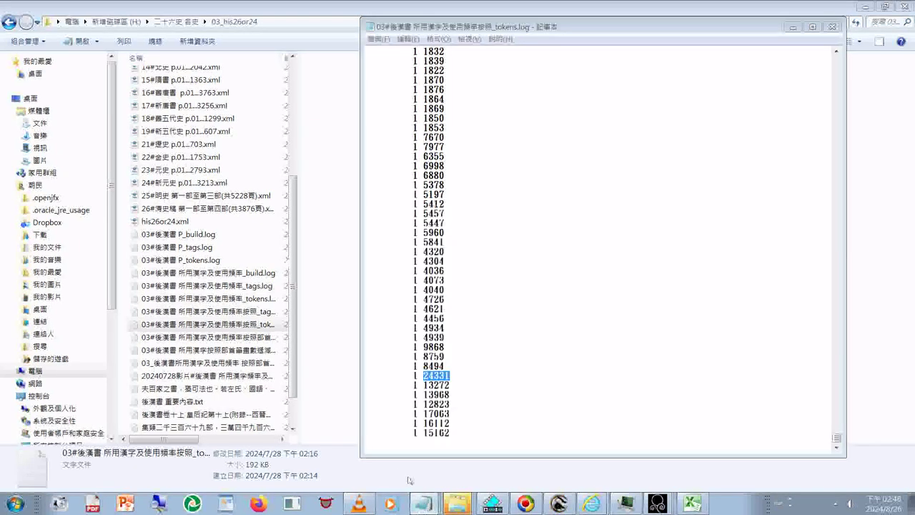
{"action": "key", "text": "alt+Tab"}
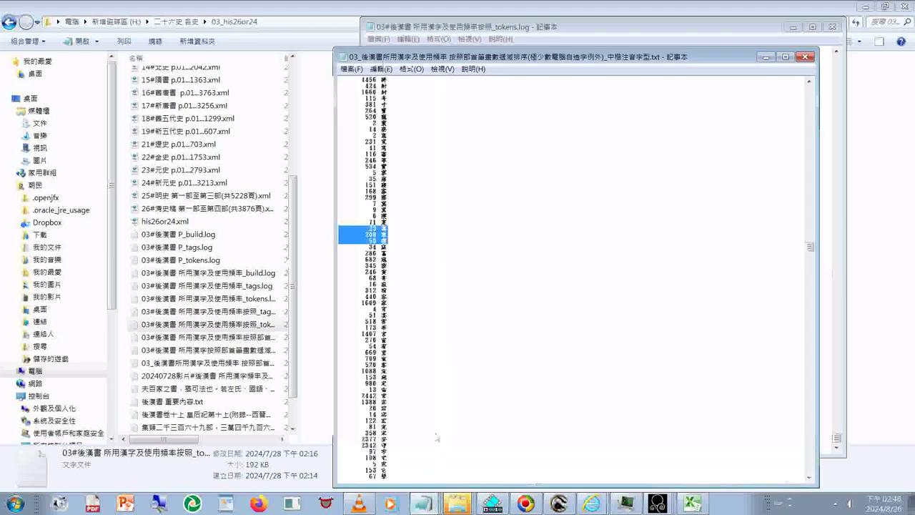
{"action": "left_click", "coordinate": [407, 267]}
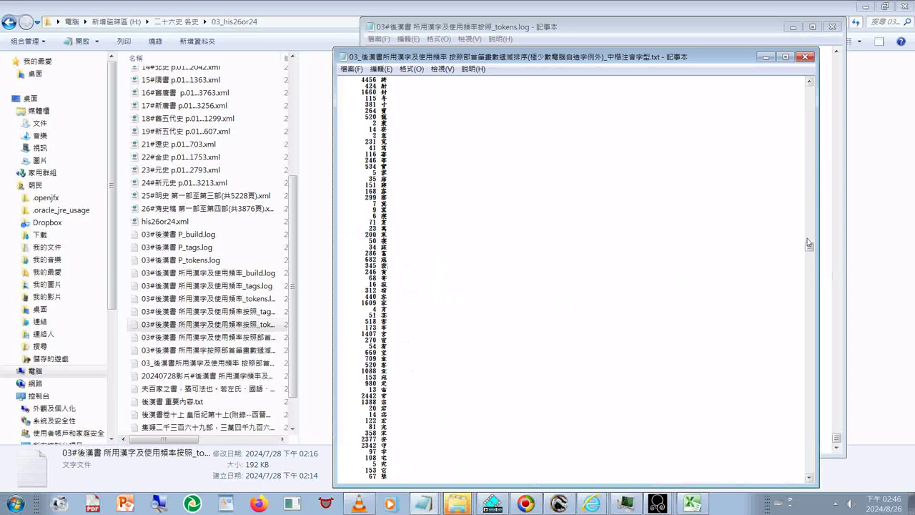
{"action": "left_click_drag", "start_coordinate": [809, 243], "coordinate": [810, 274]}
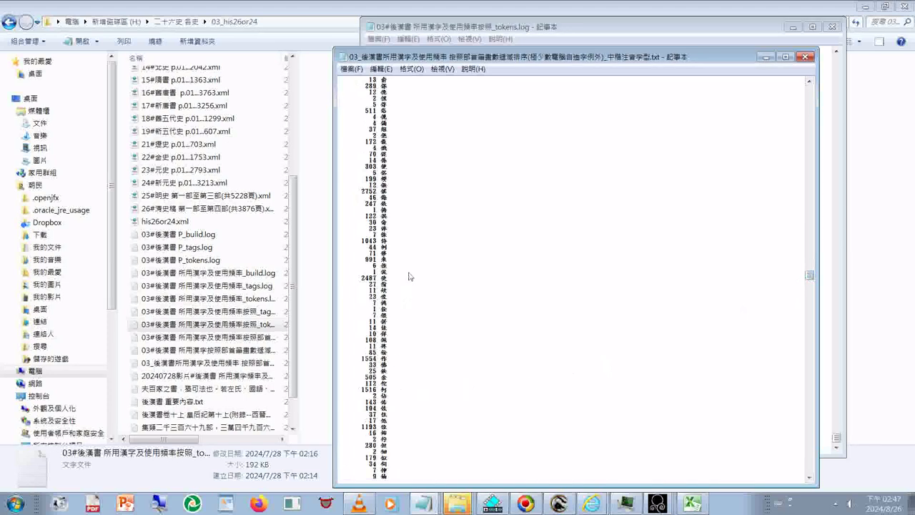
{"action": "scroll", "coordinate": [410, 278], "scroll_direction": "up", "scroll_amount": 3}
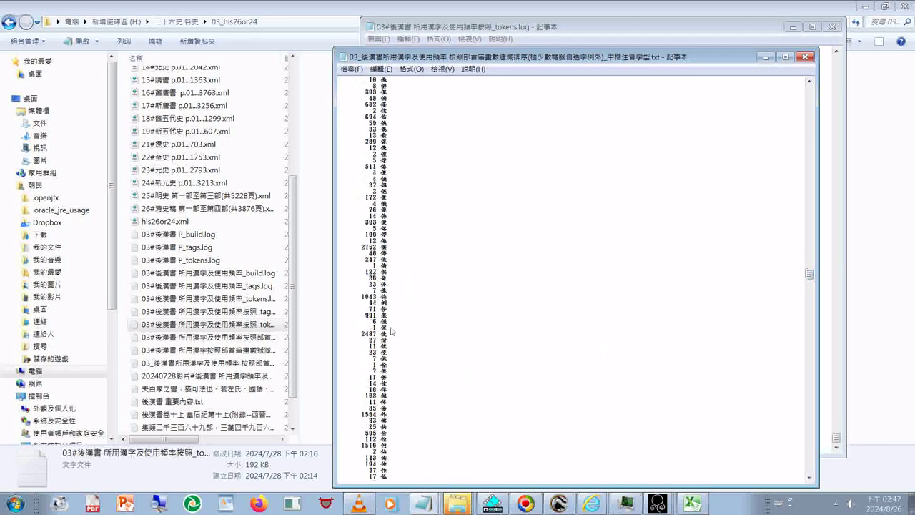
{"action": "scroll", "coordinate": [422, 154], "scroll_direction": "up", "scroll_amount": 3}
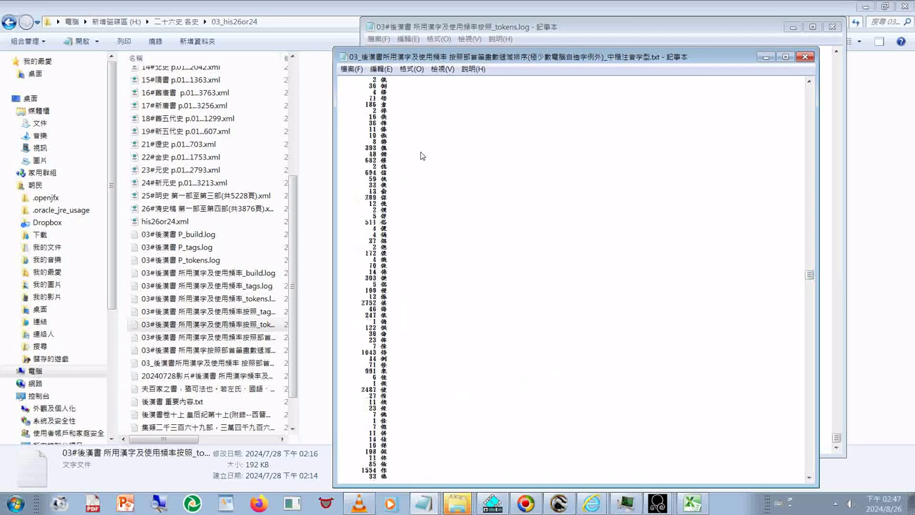